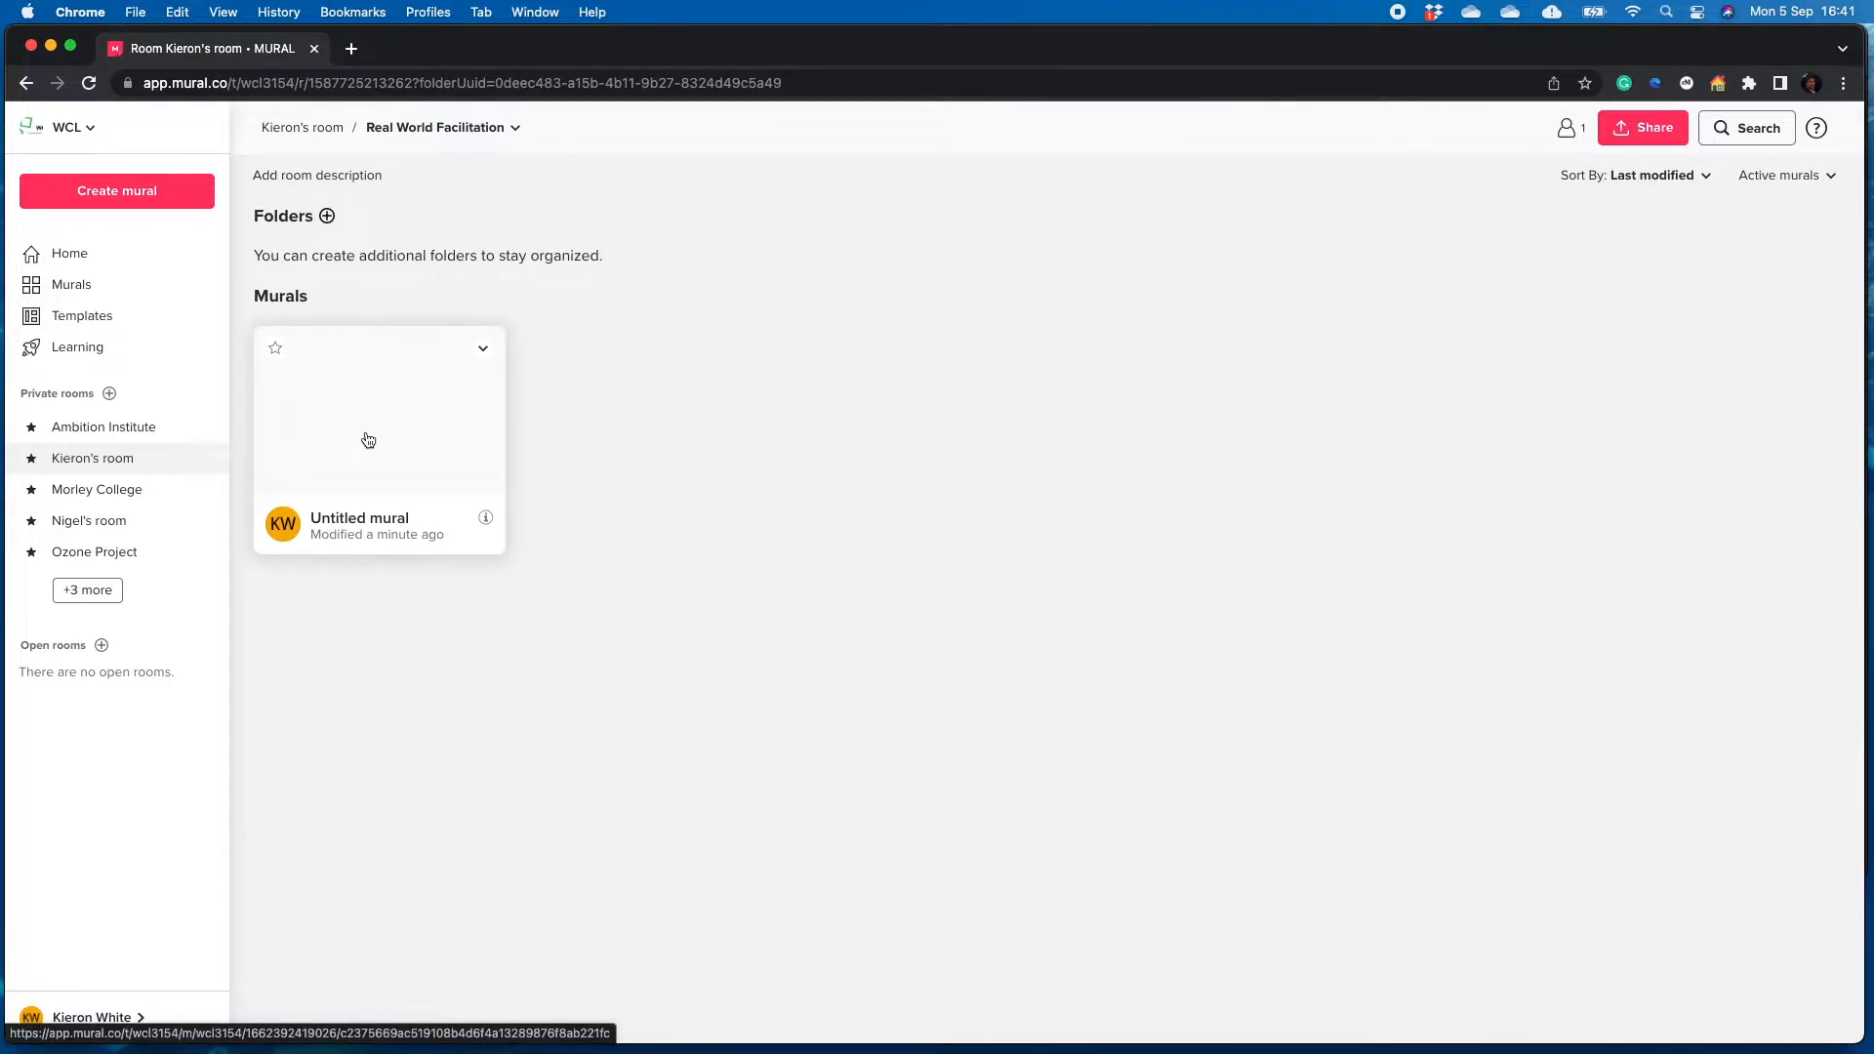
# Open the untitled mural in the Real World Facilitation folder and rename it "RWF Test"
pyautogui.click(368, 440)
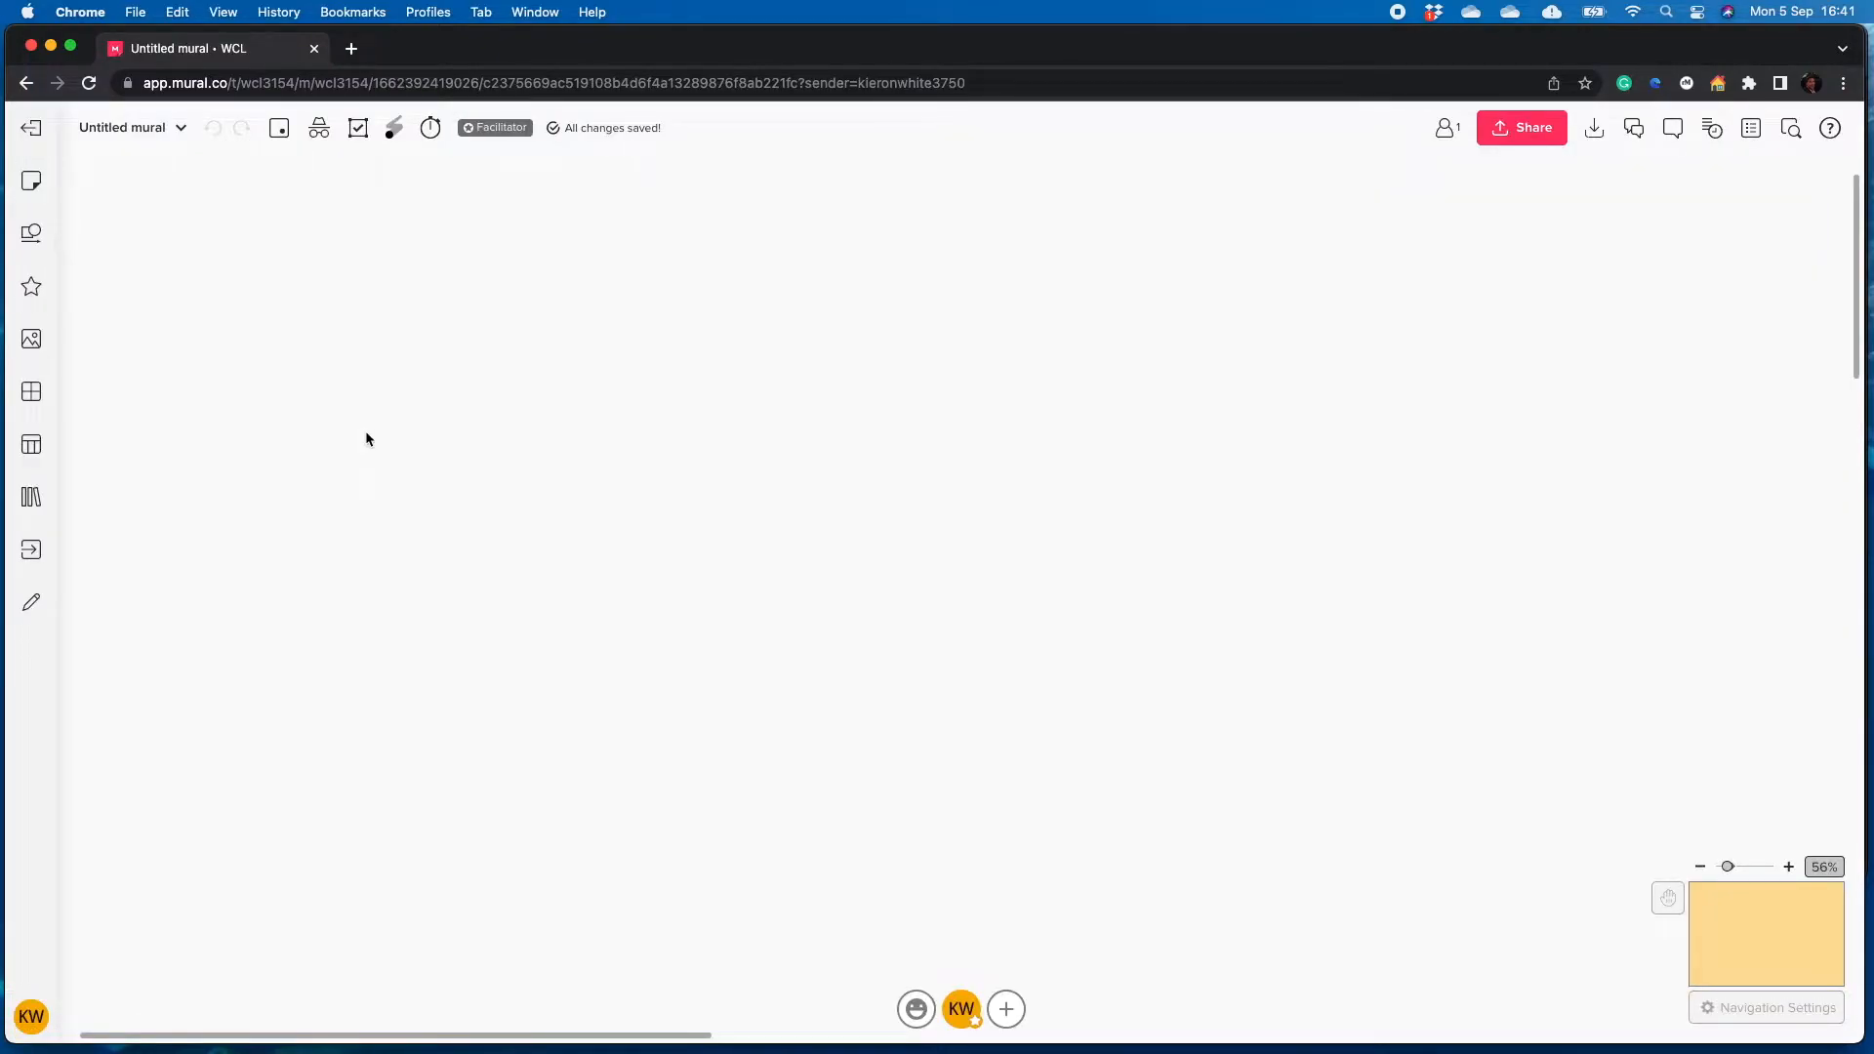
pyautogui.click(149, 130)
pyautogui.write('RWF Test')
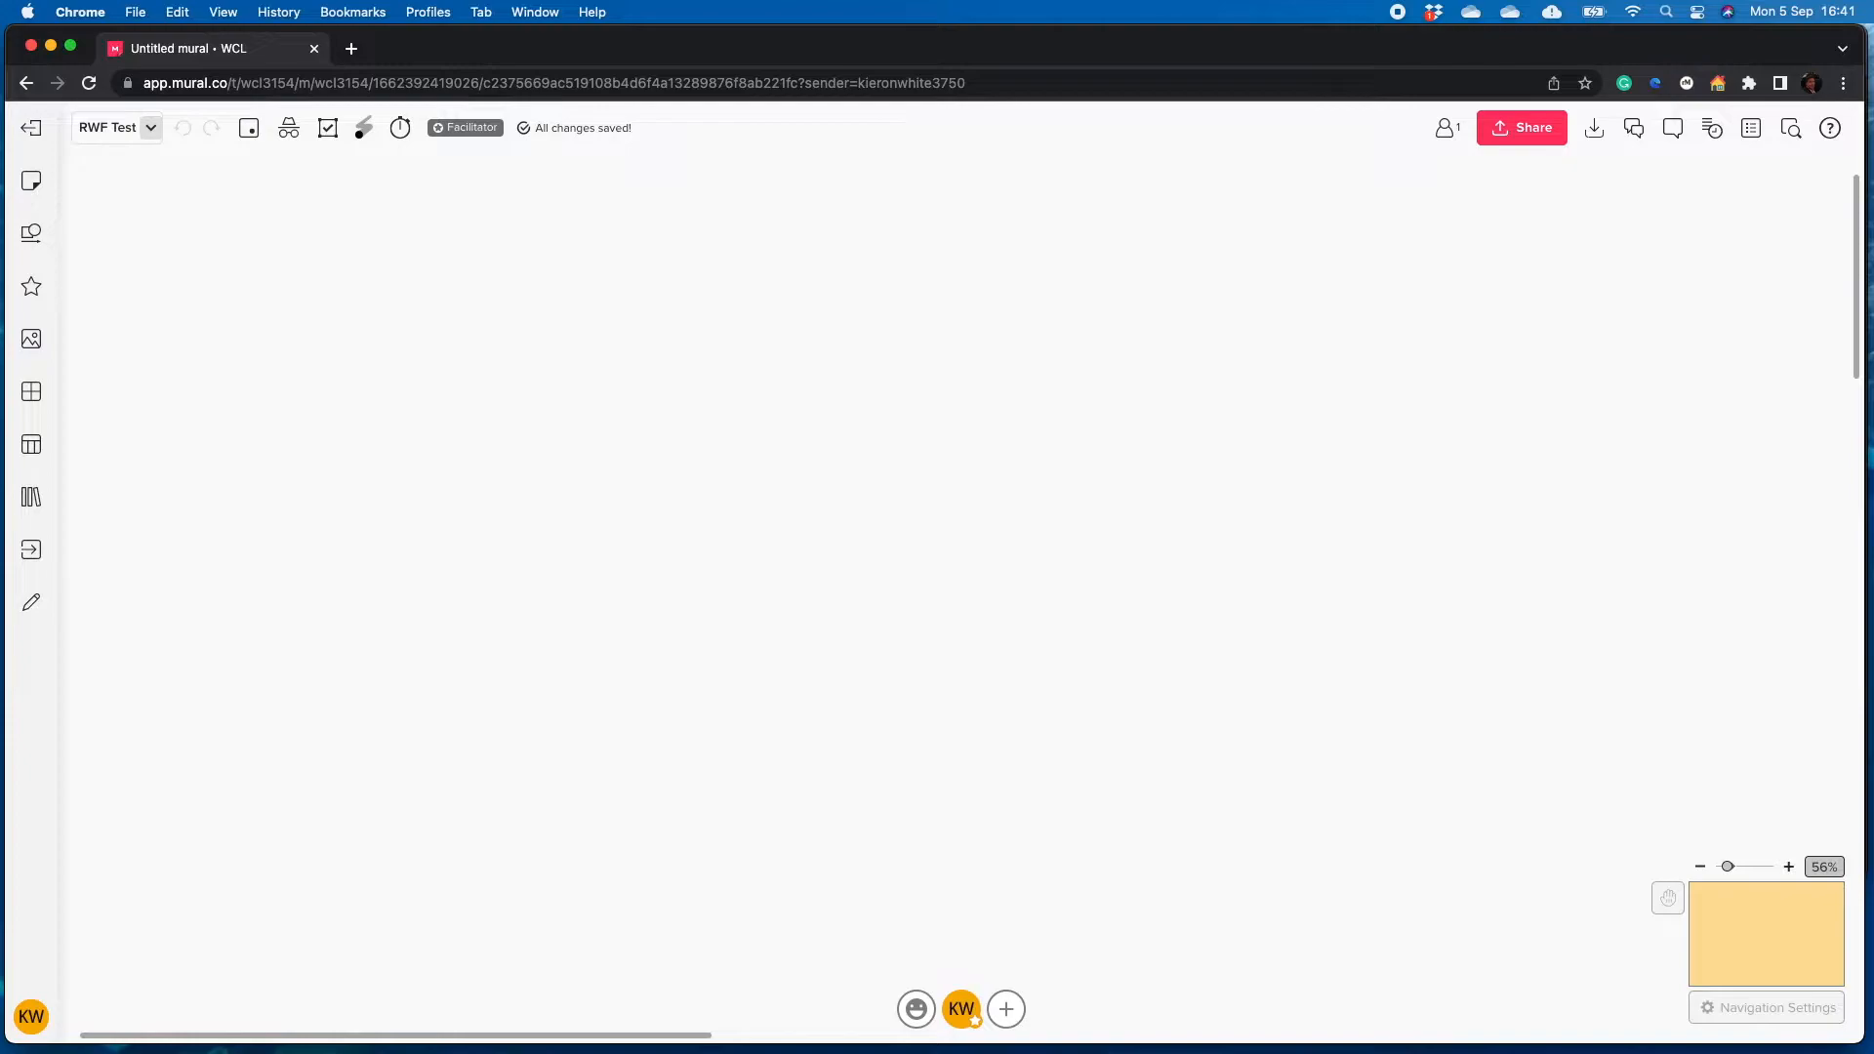
pyautogui.press('Return')
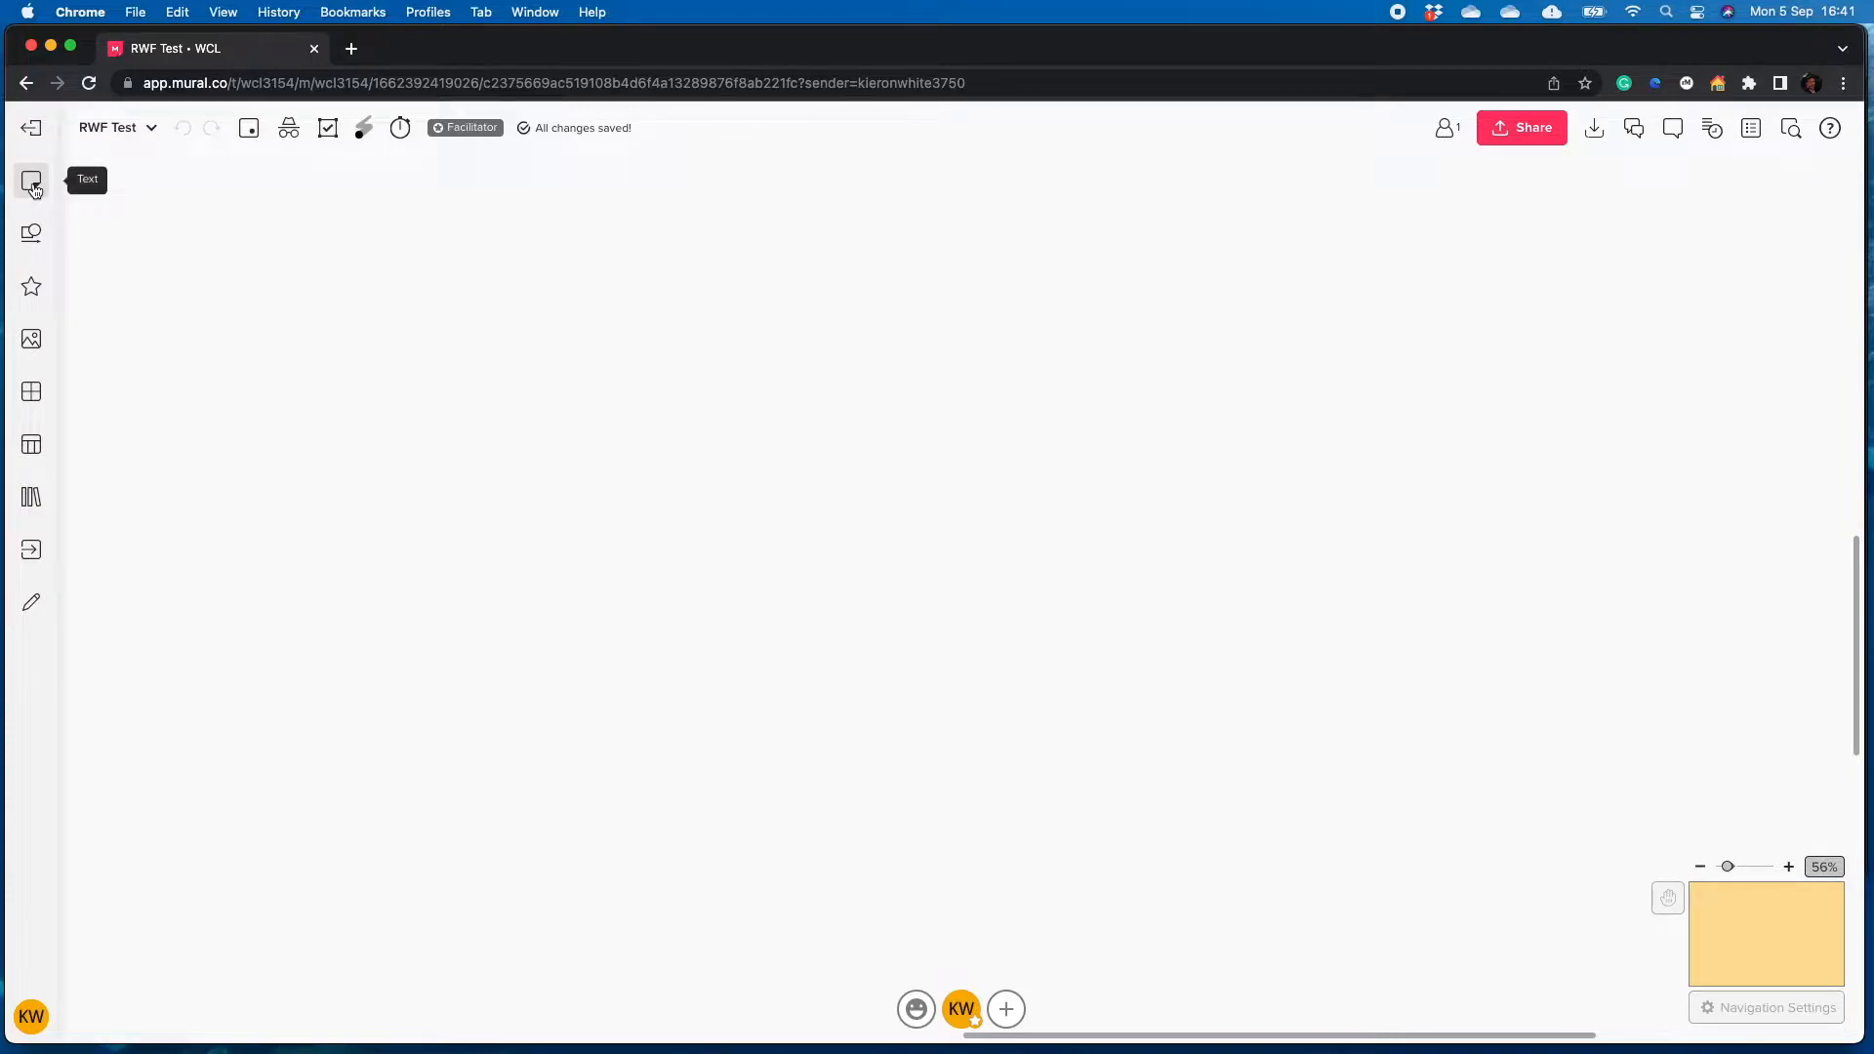
# Add a title reading "RWF Test Mural" and place it in the upper-left area of the canvas
pyautogui.click(33, 189)
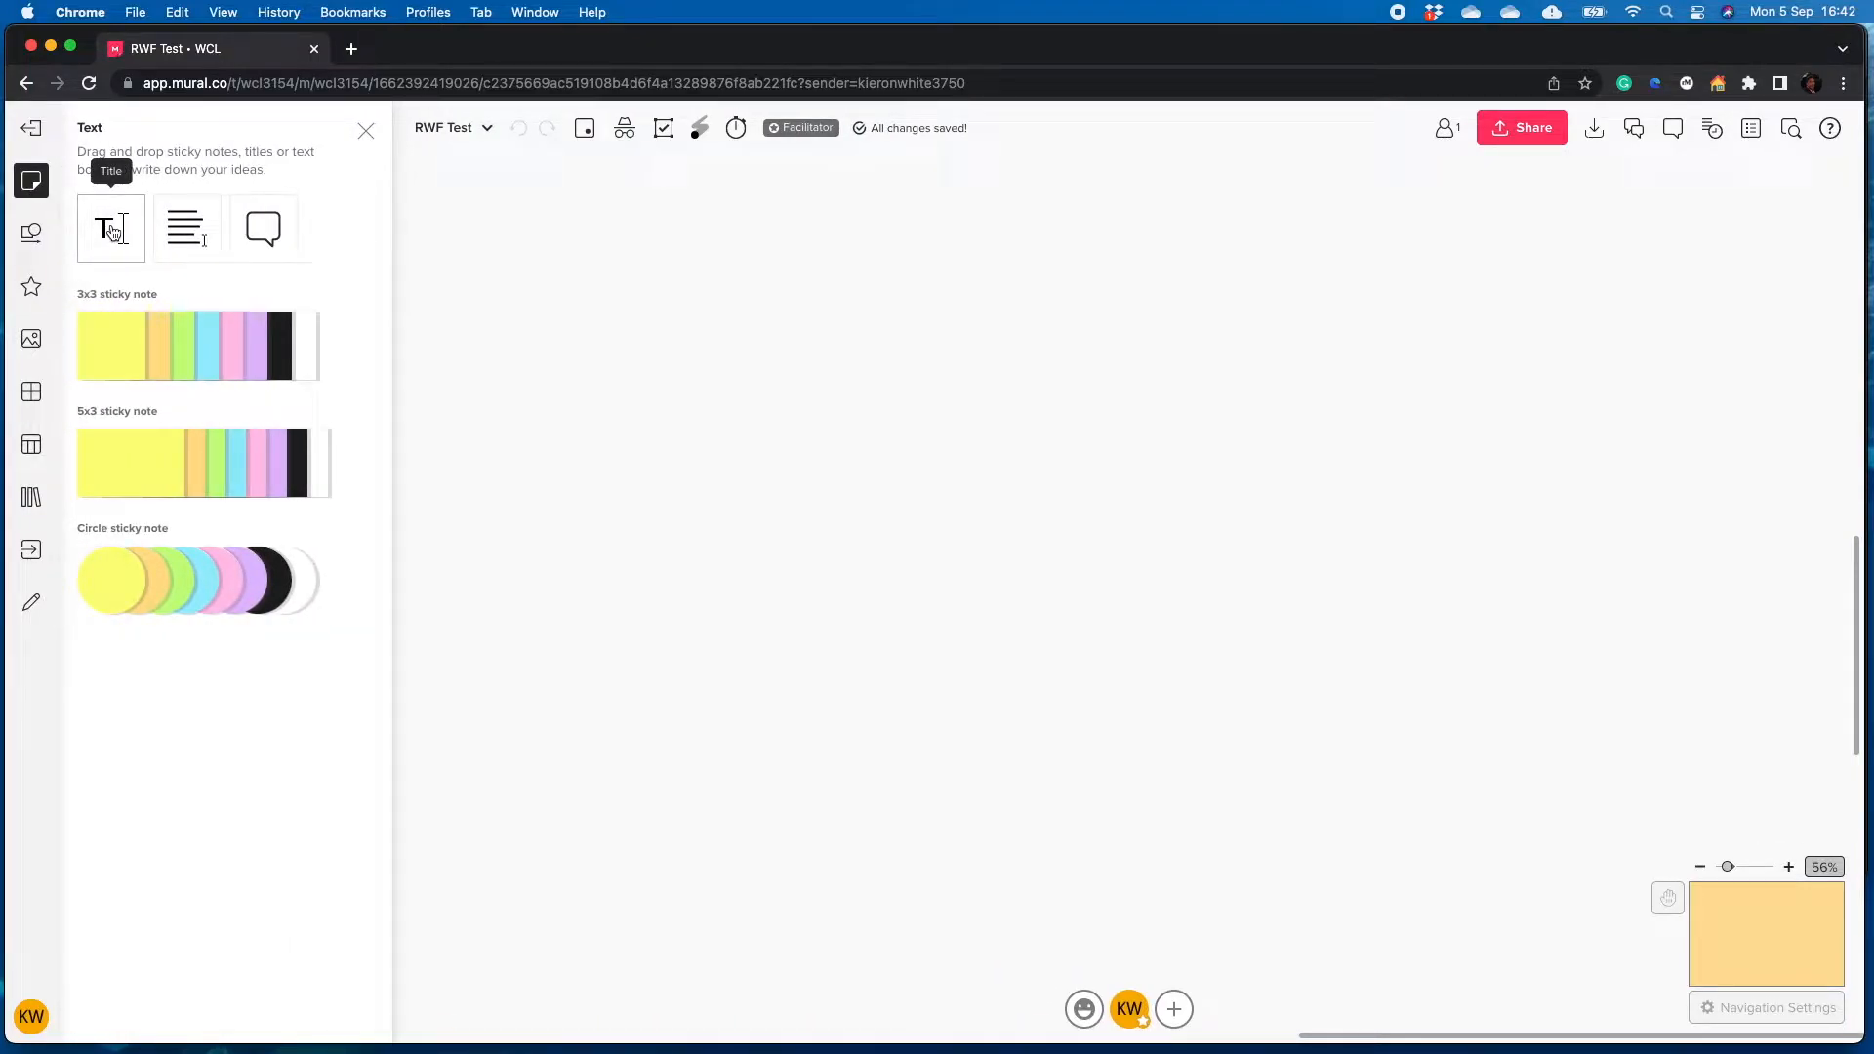
pyautogui.click(112, 232)
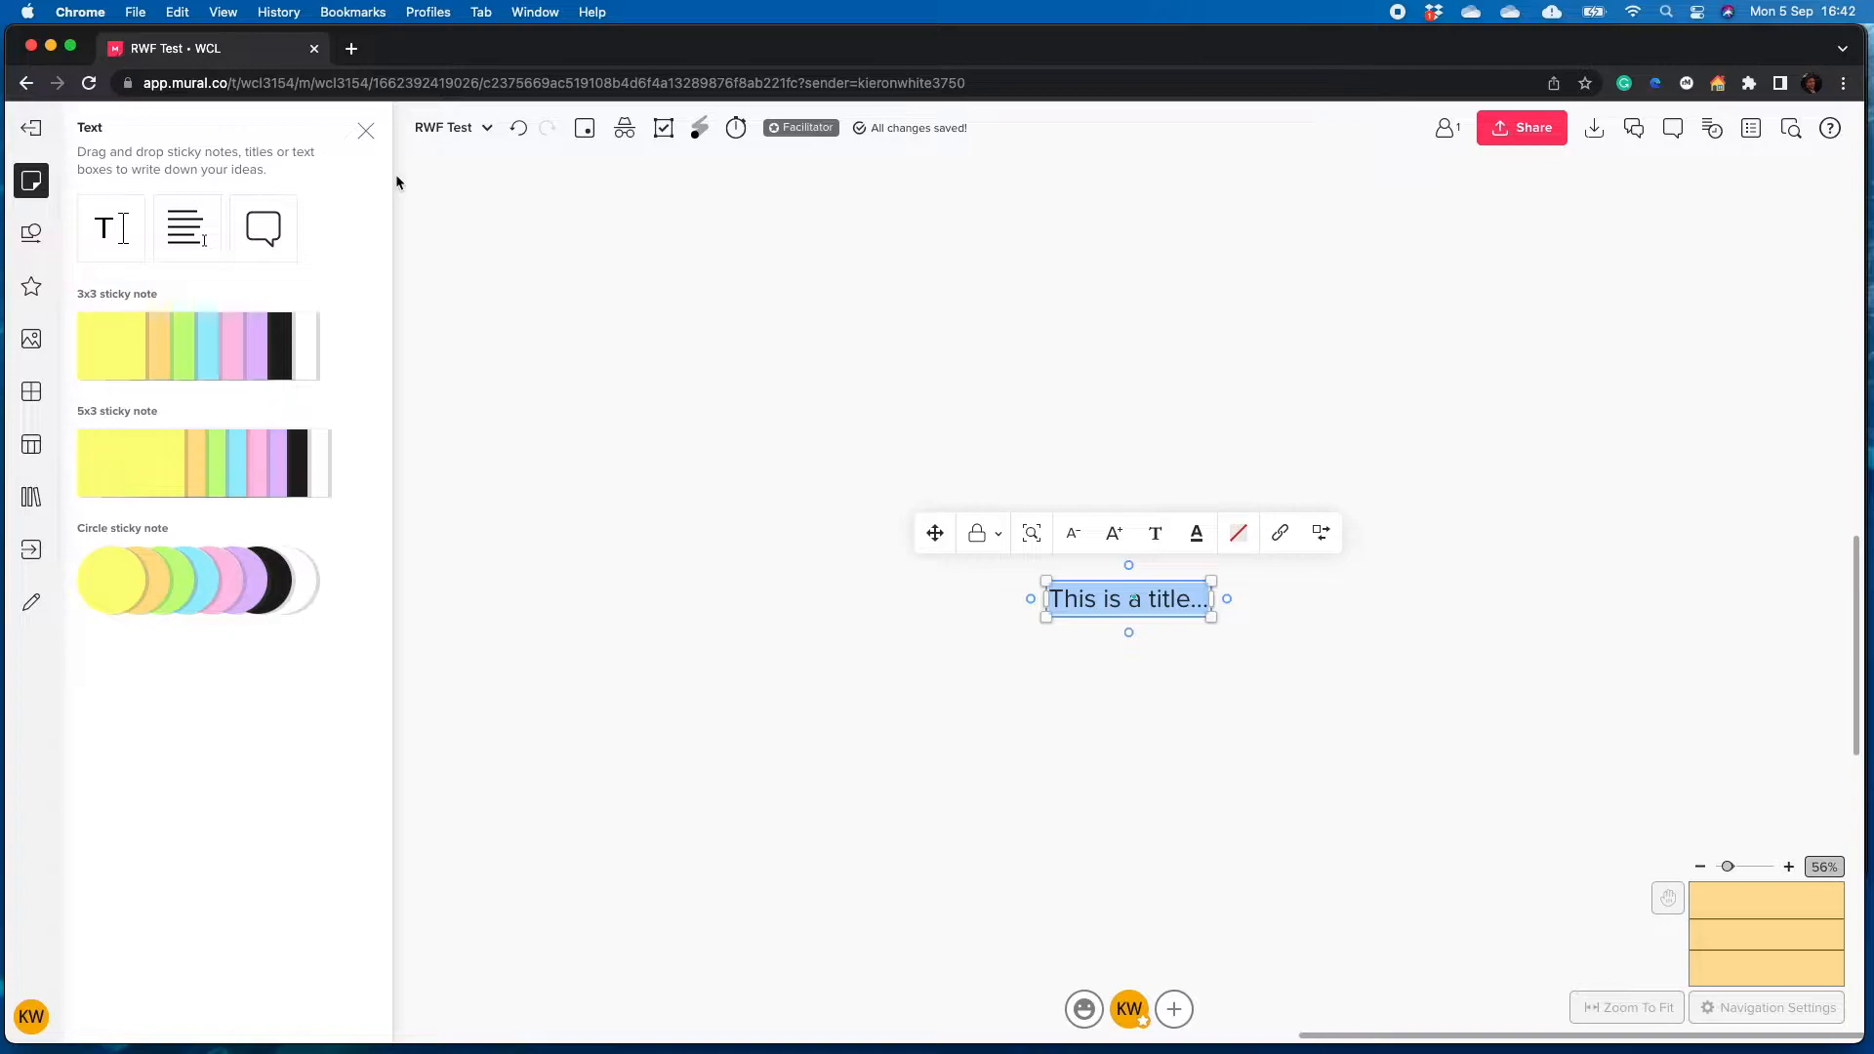
pyautogui.click(366, 132)
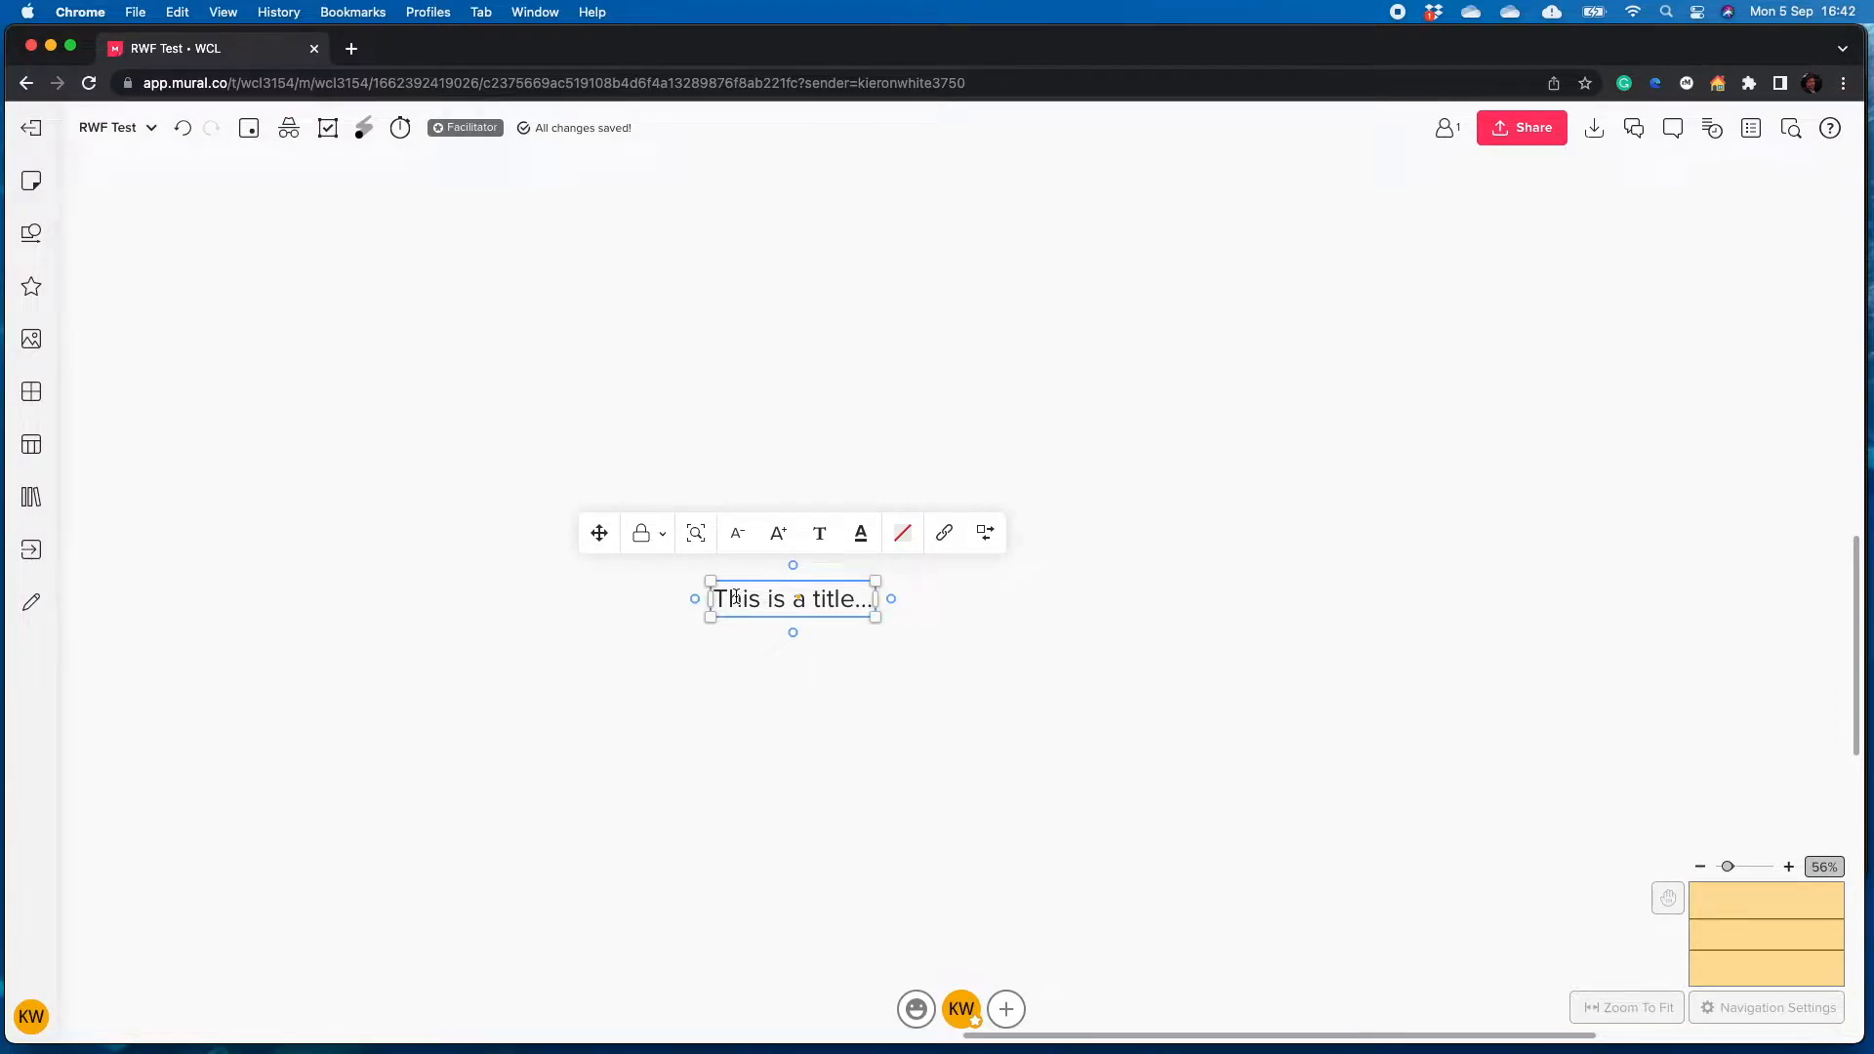
pyautogui.press('super+a')
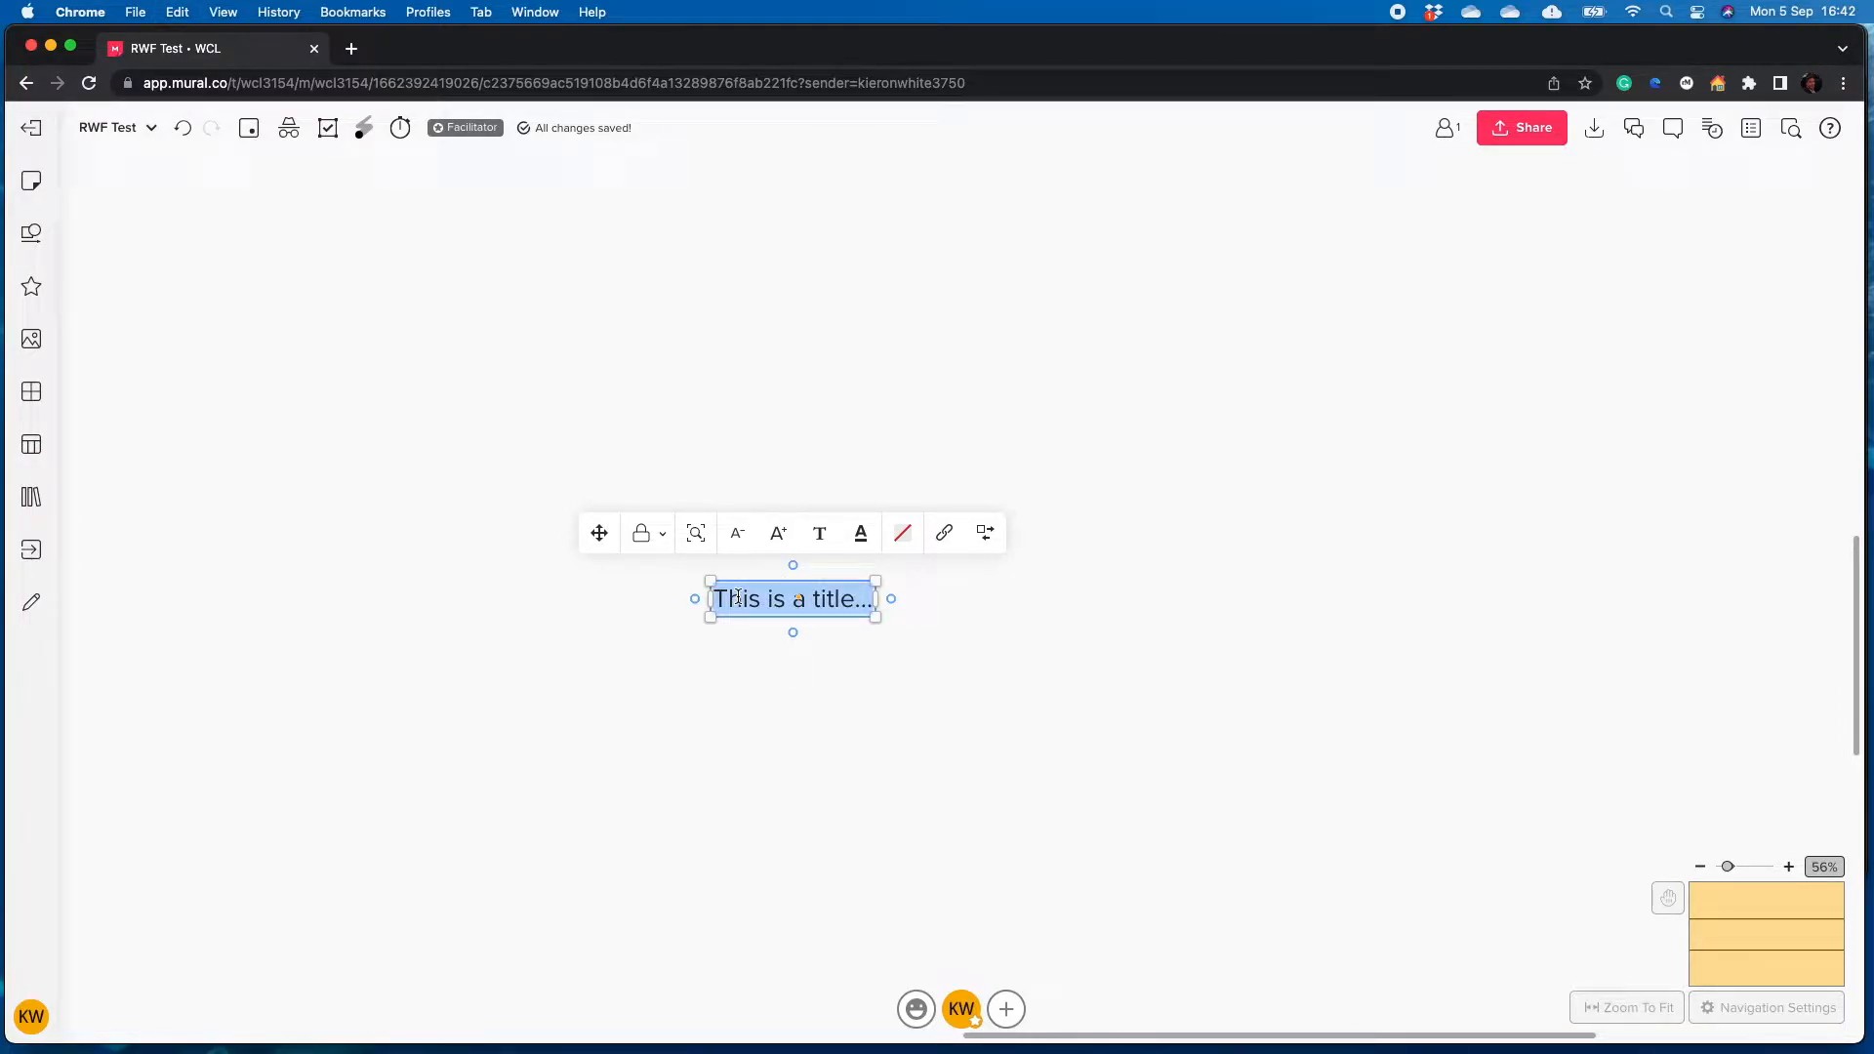
pyautogui.write('RW')
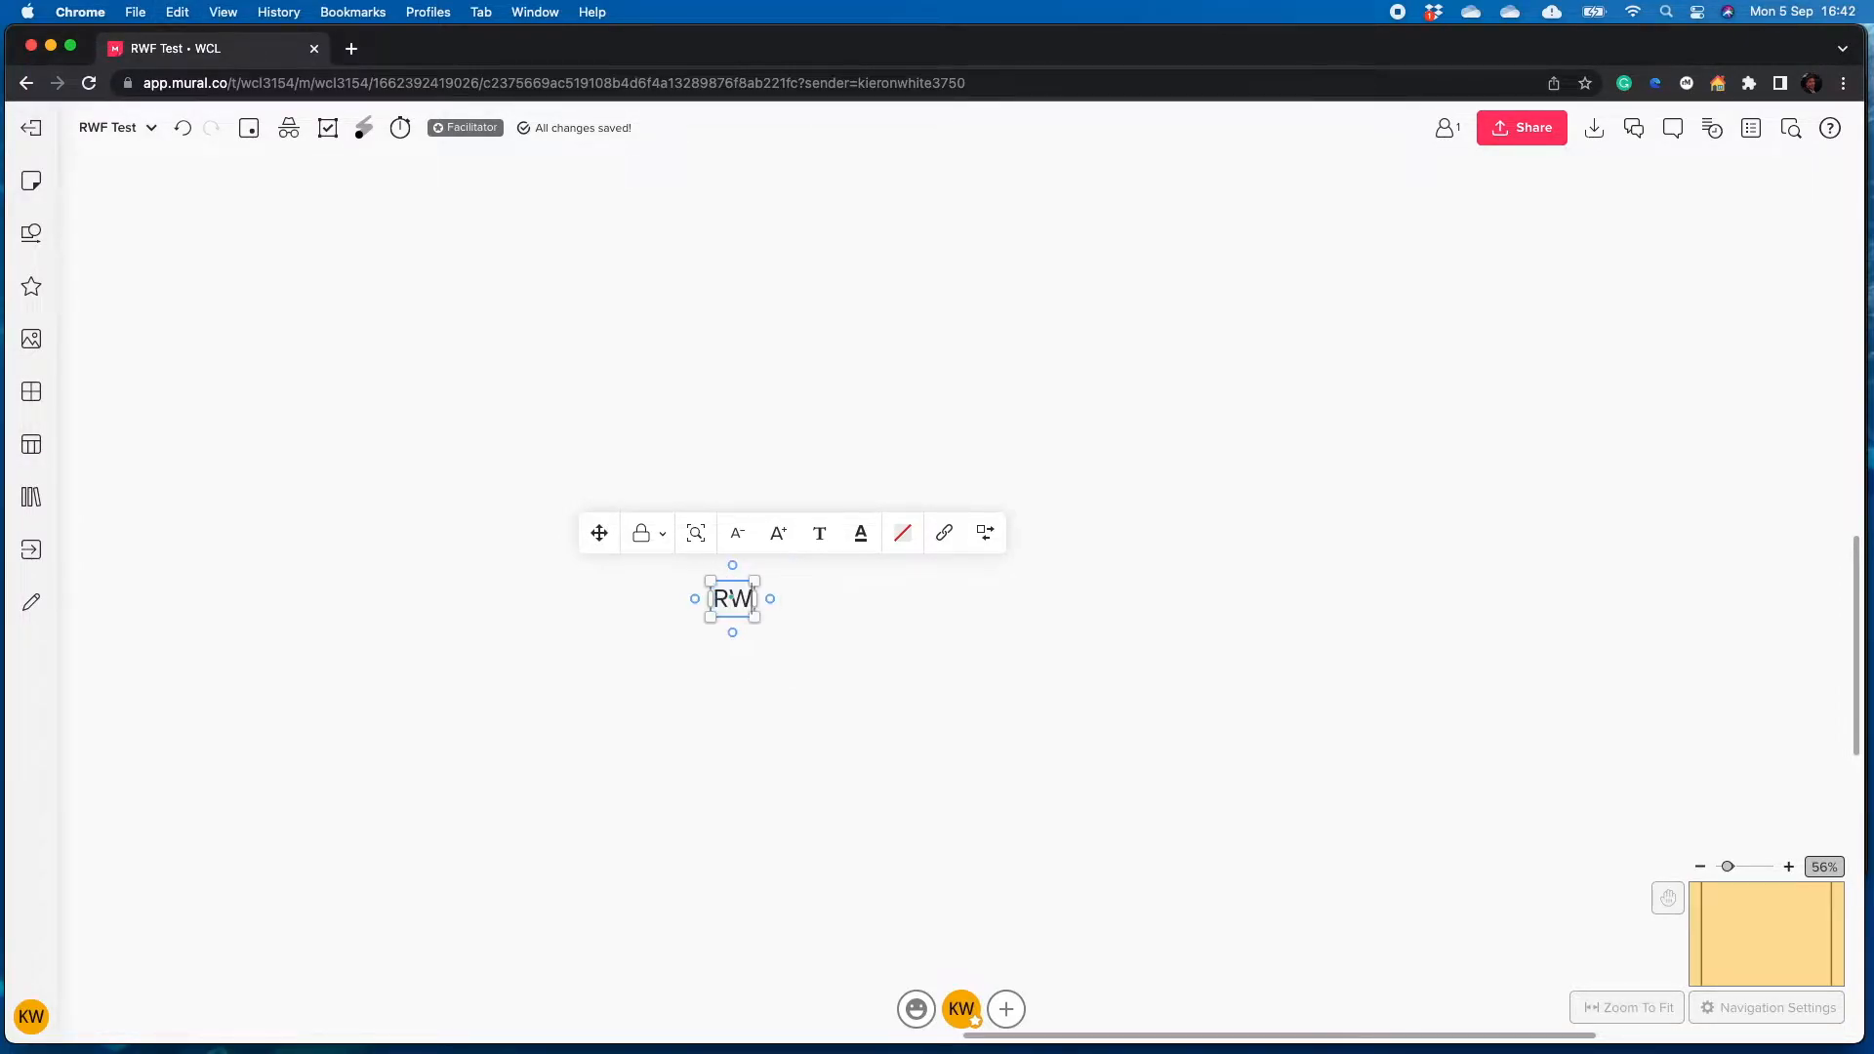
pyautogui.write('F Test Mural')
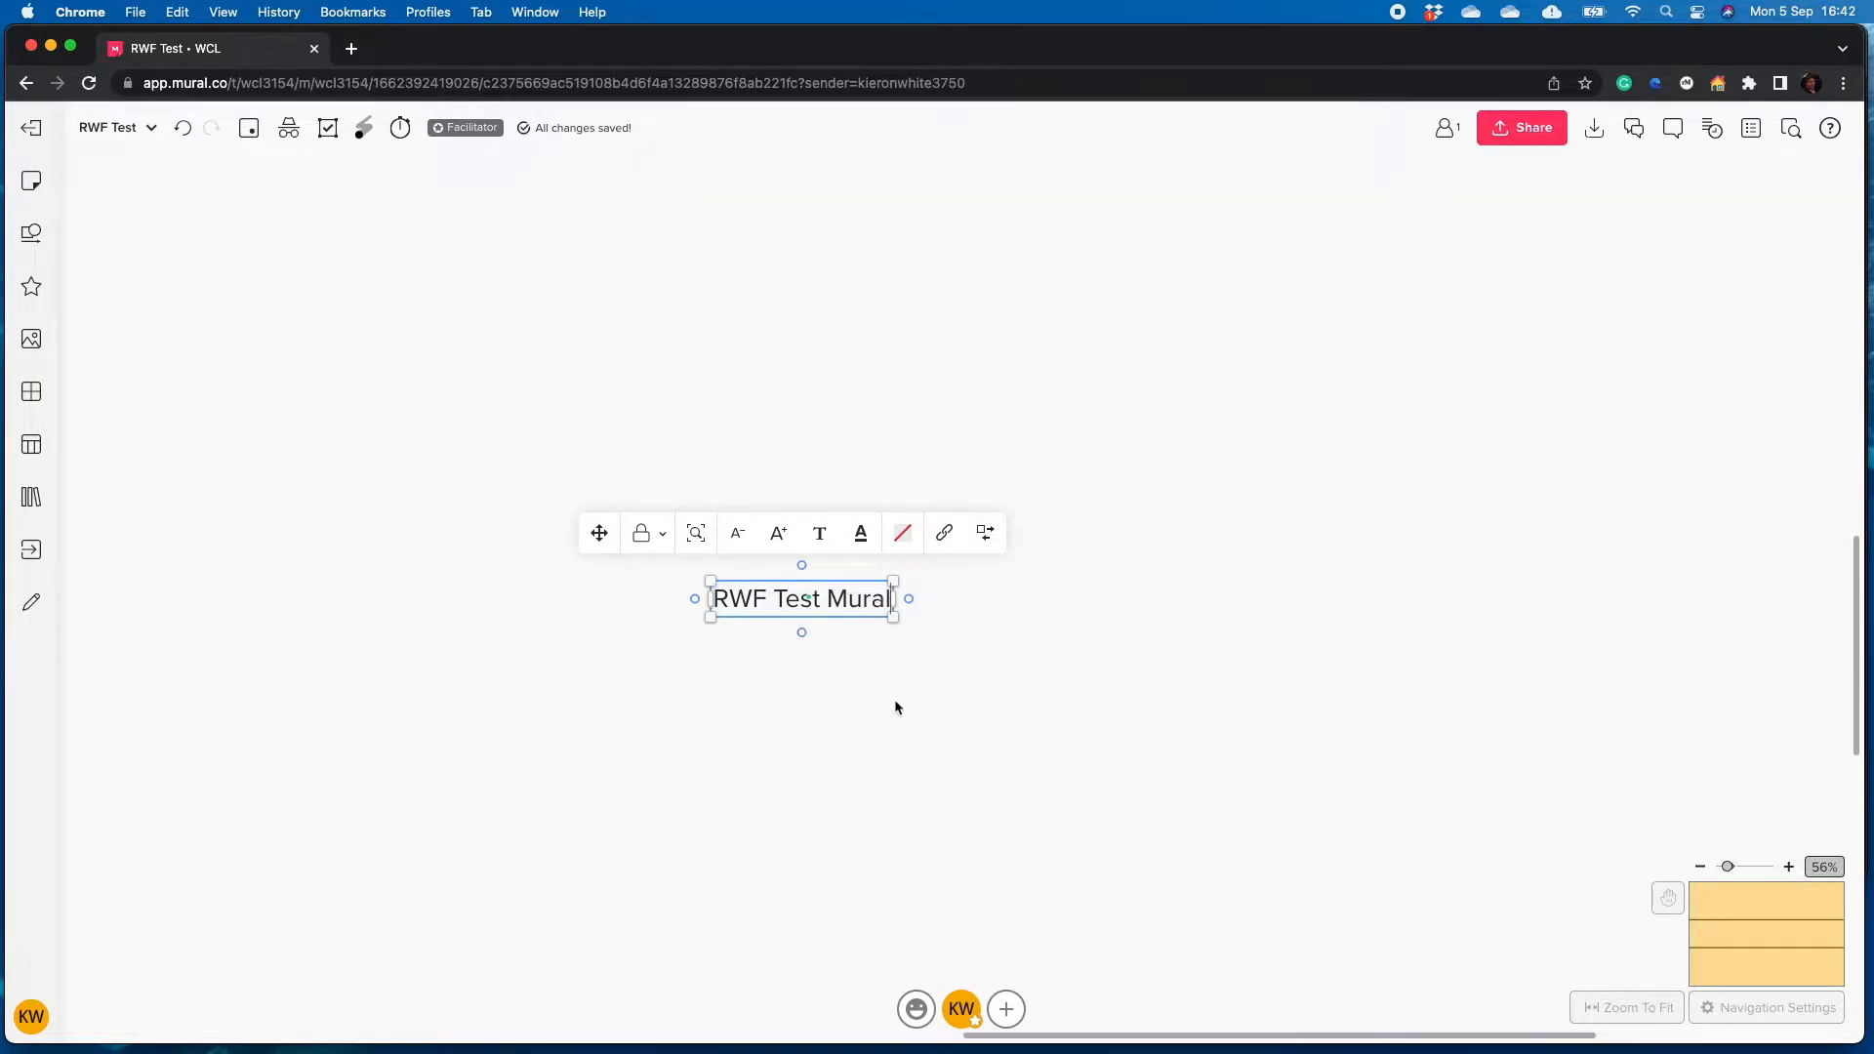
pyautogui.moveTo(599, 533); pyautogui.dragTo(119, 236)
pyautogui.click(486, 506)
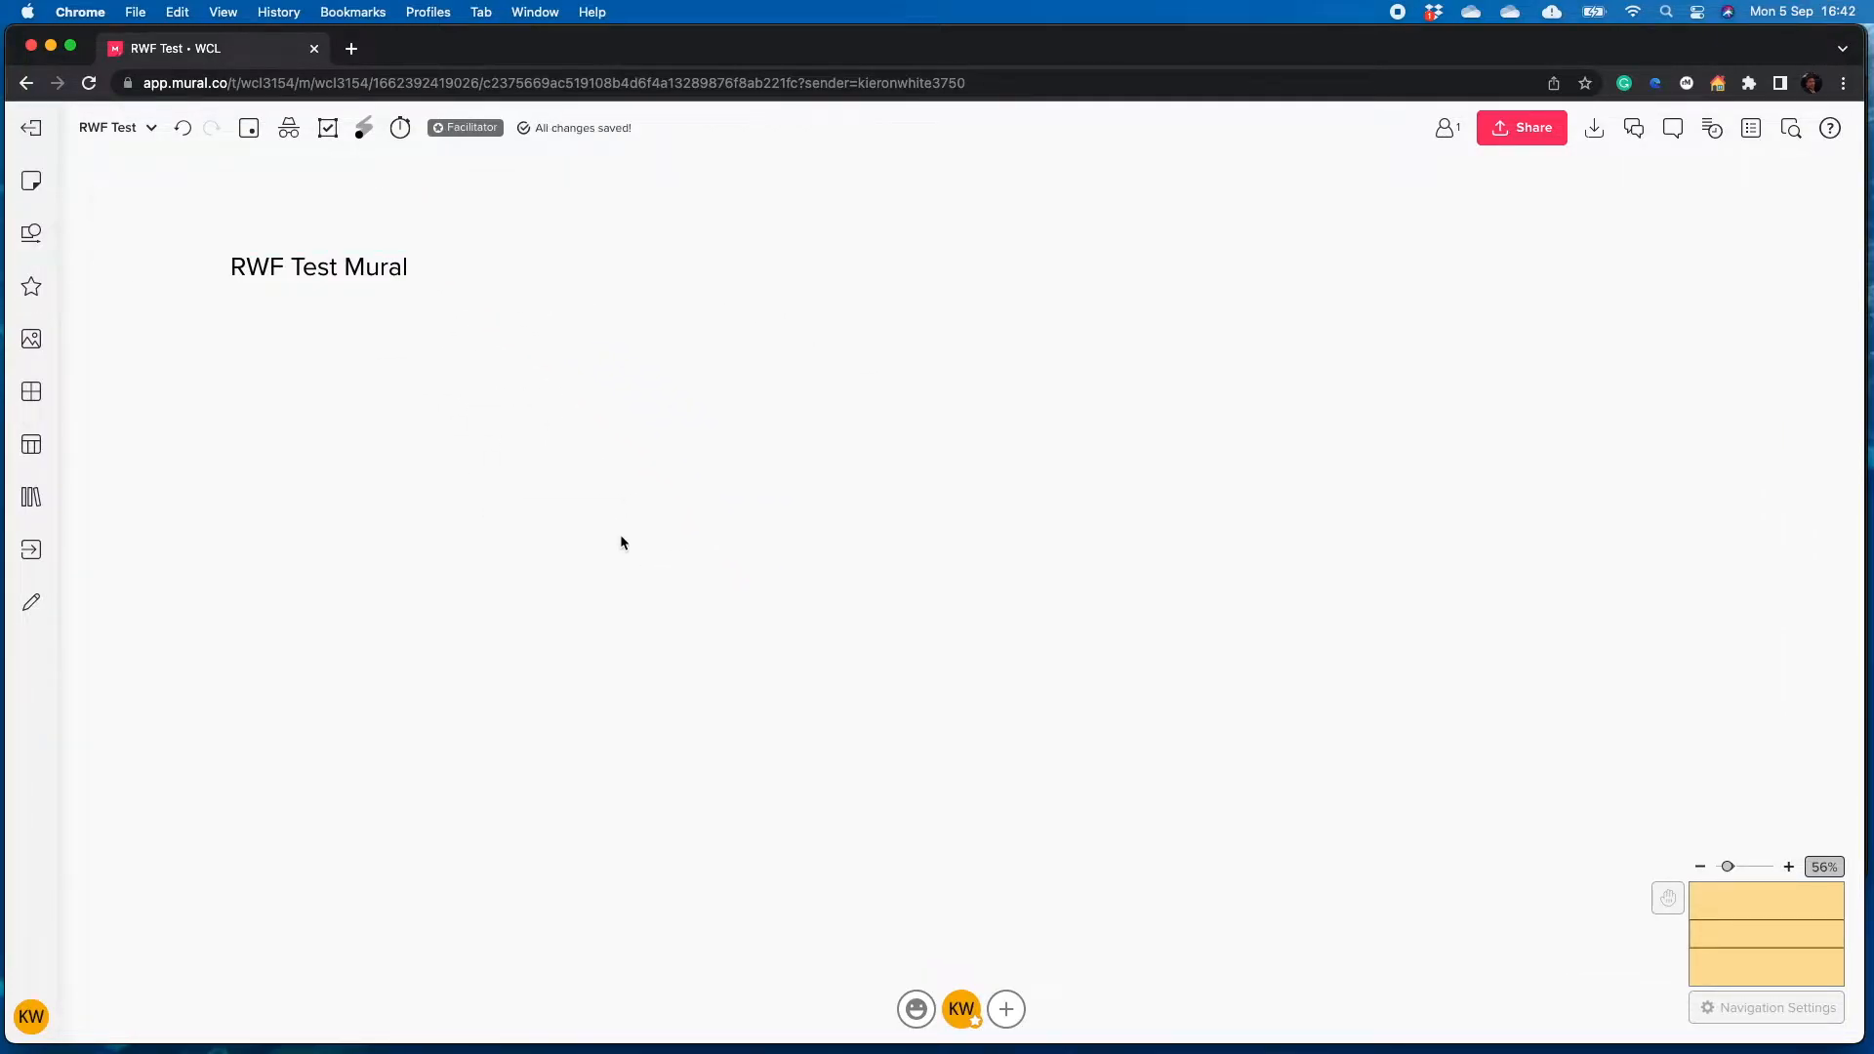
pyautogui.scroll(-3, 621, 543)
pyautogui.scroll(-4, 621, 543)
pyautogui.scroll(5, 619, 539)
pyautogui.scroll(-4, 617, 539)
pyautogui.scroll(5, 616, 547)
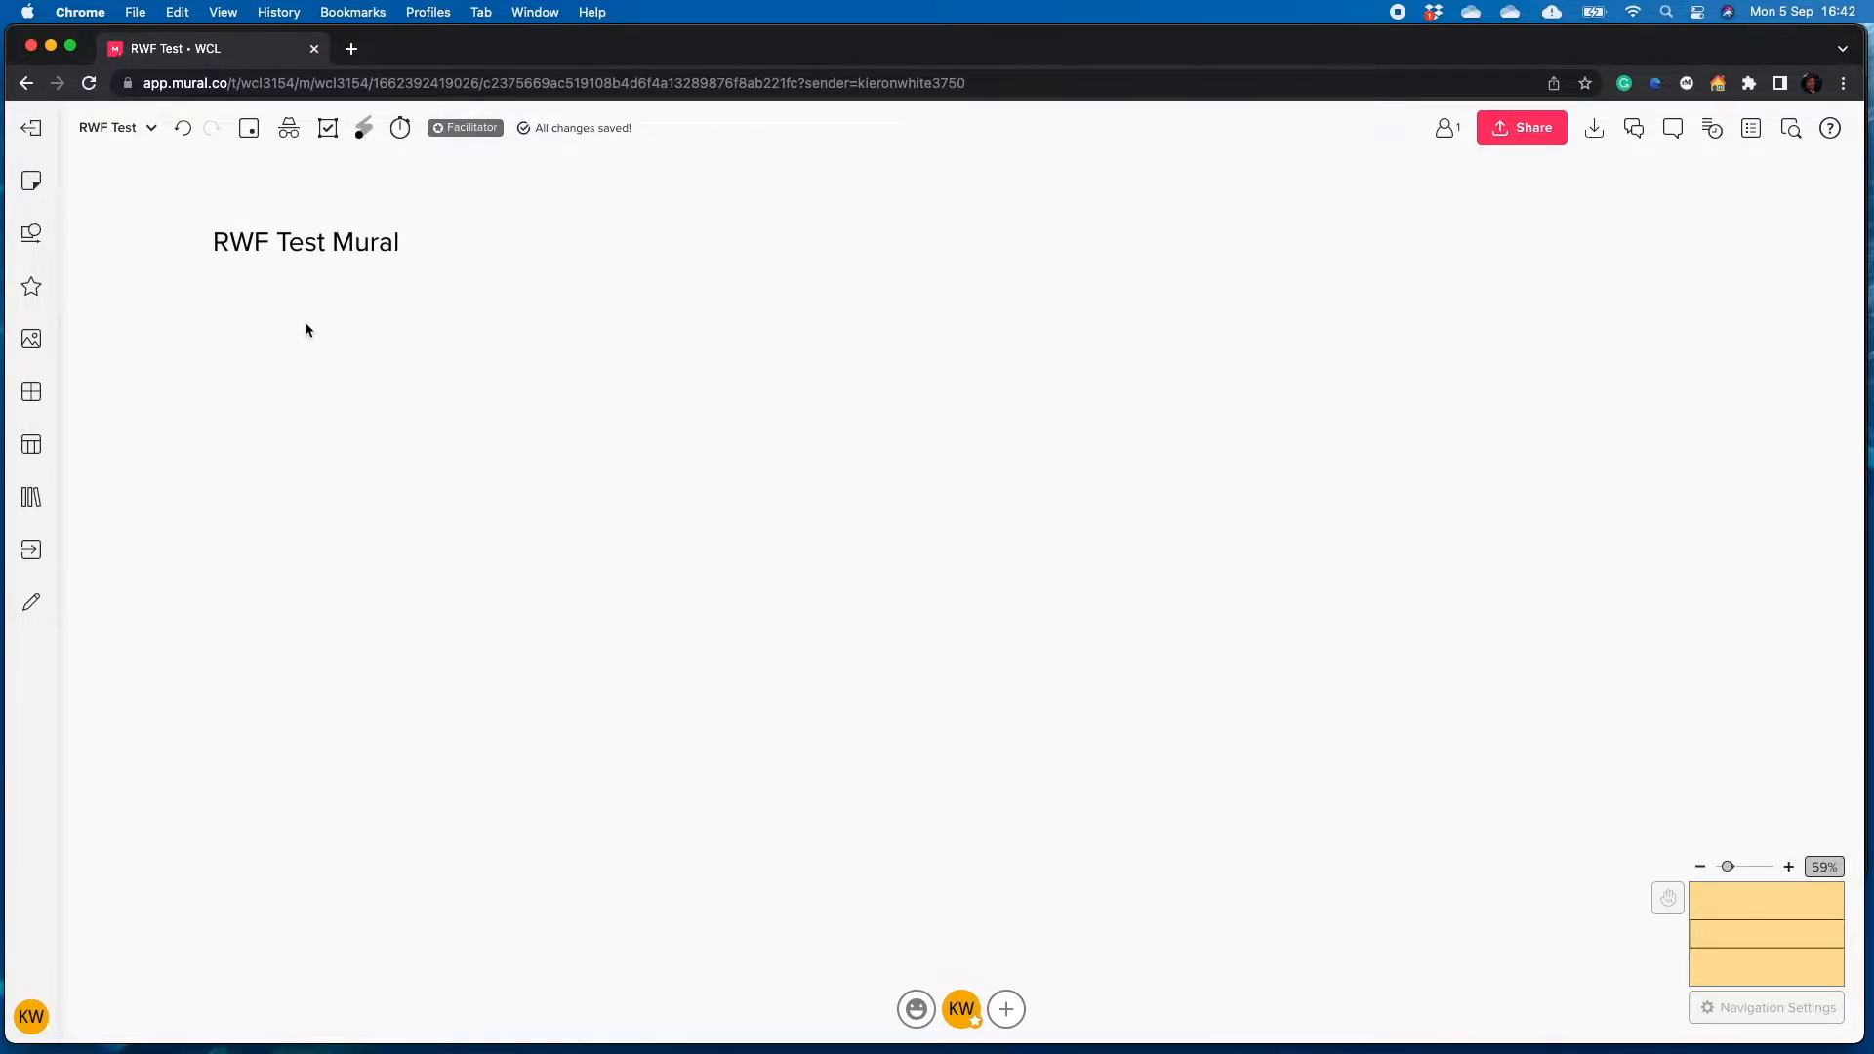
pyautogui.click(237, 245)
pyautogui.click(284, 406)
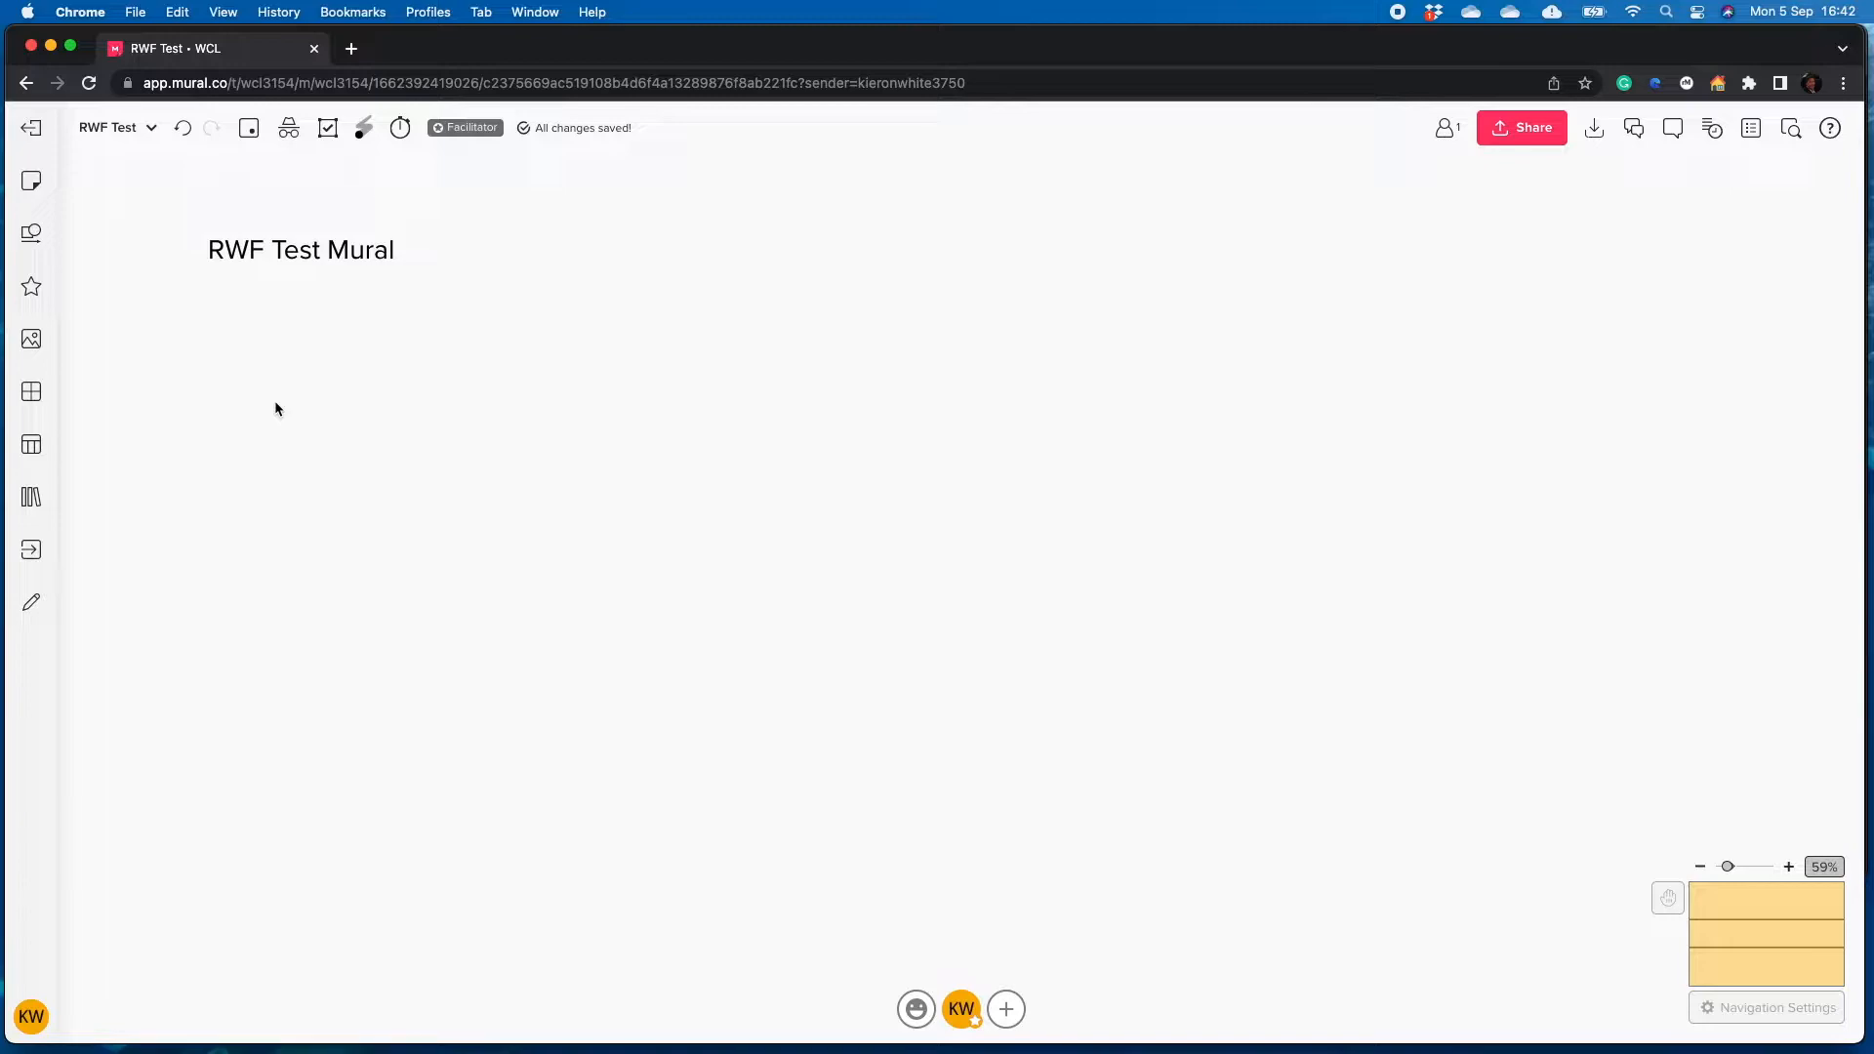
# Add a square shape below the mural title and enlarge it to nearly twice its default size
pyautogui.click(43, 221)
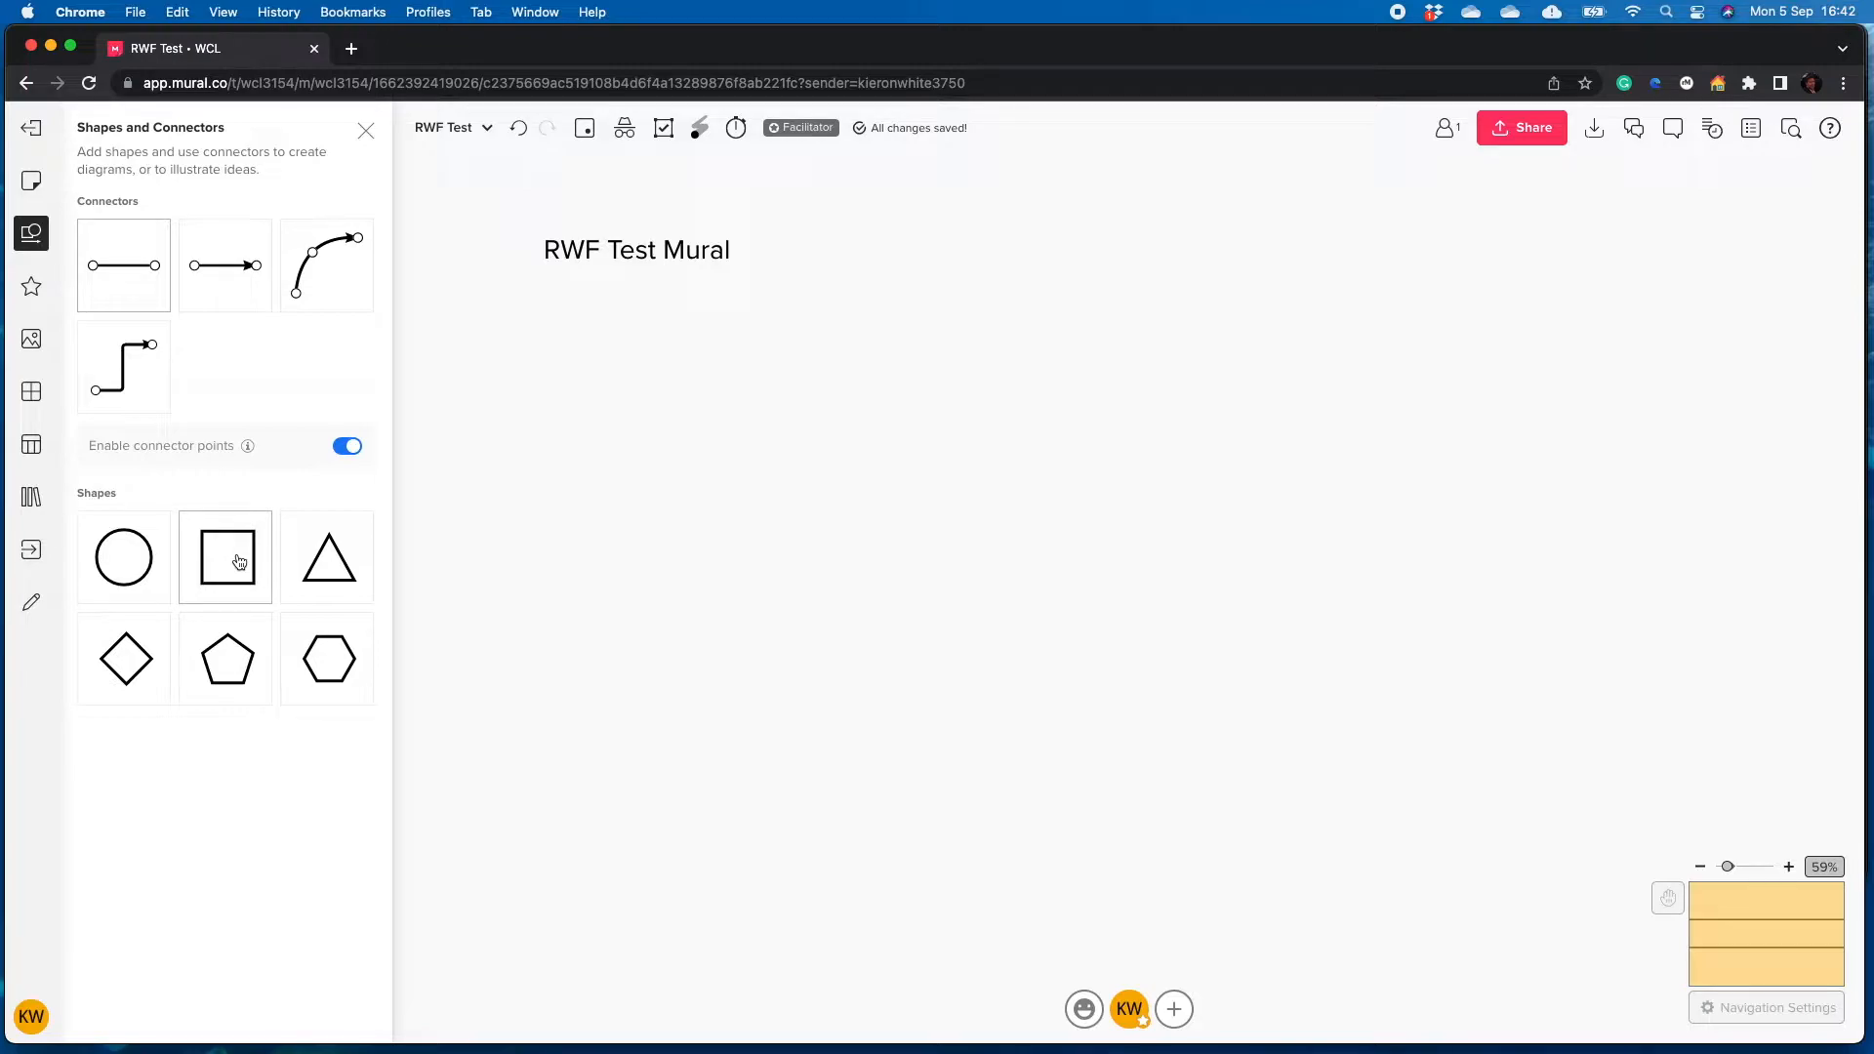
pyautogui.moveTo(233, 562); pyautogui.dragTo(528, 383)
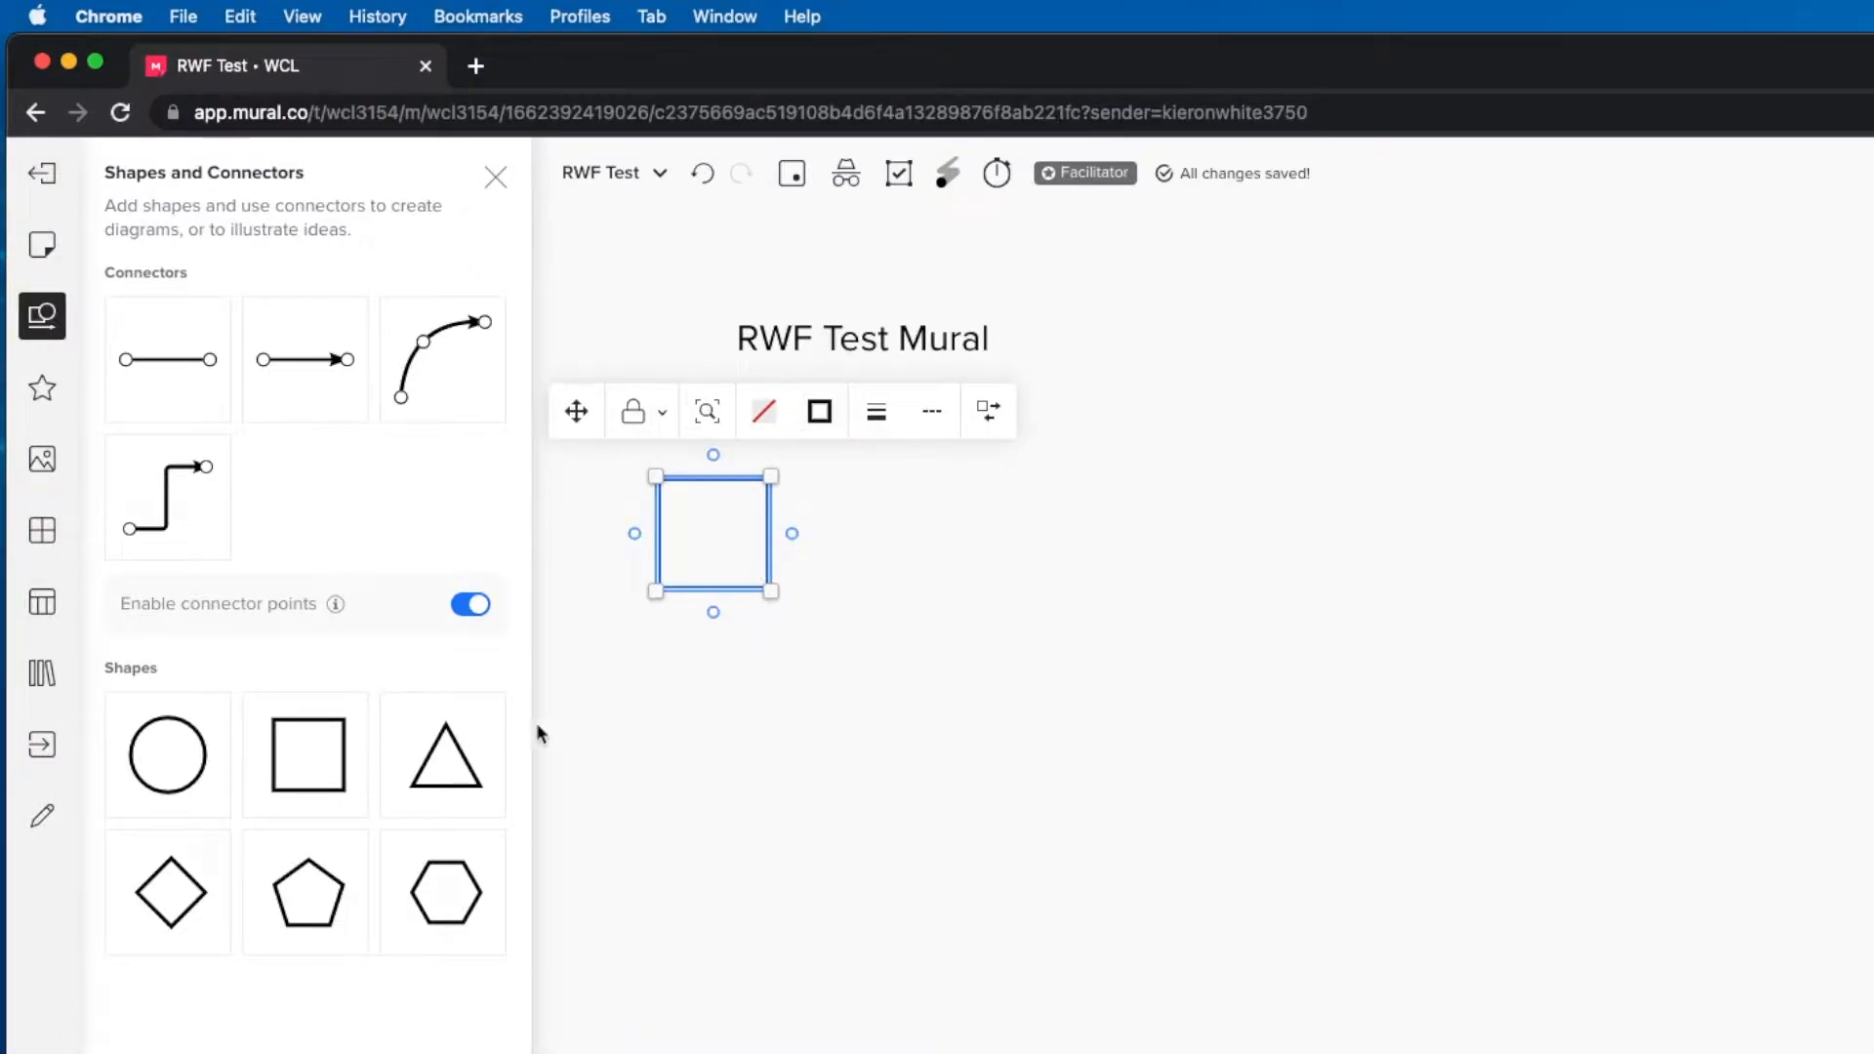
pyautogui.moveTo(778, 596); pyautogui.dragTo(871, 690)
pyautogui.click(720, 445)
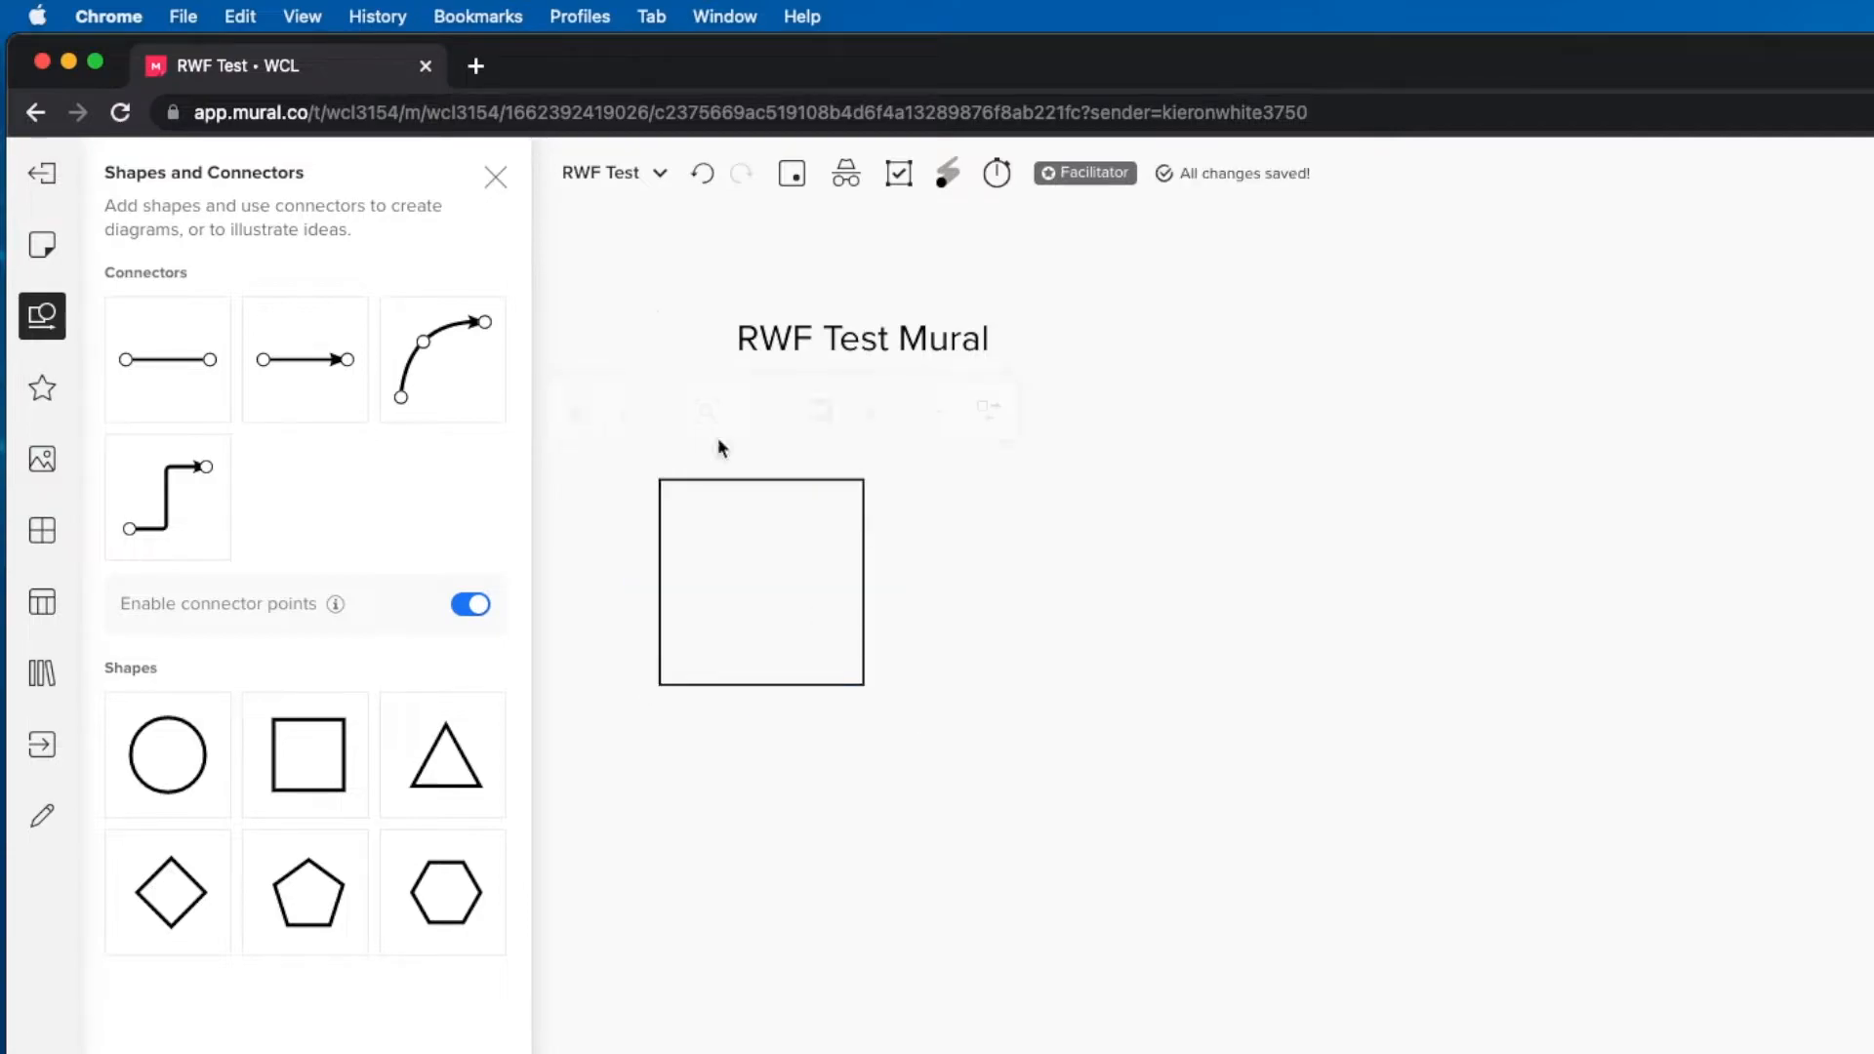
pyautogui.click(499, 175)
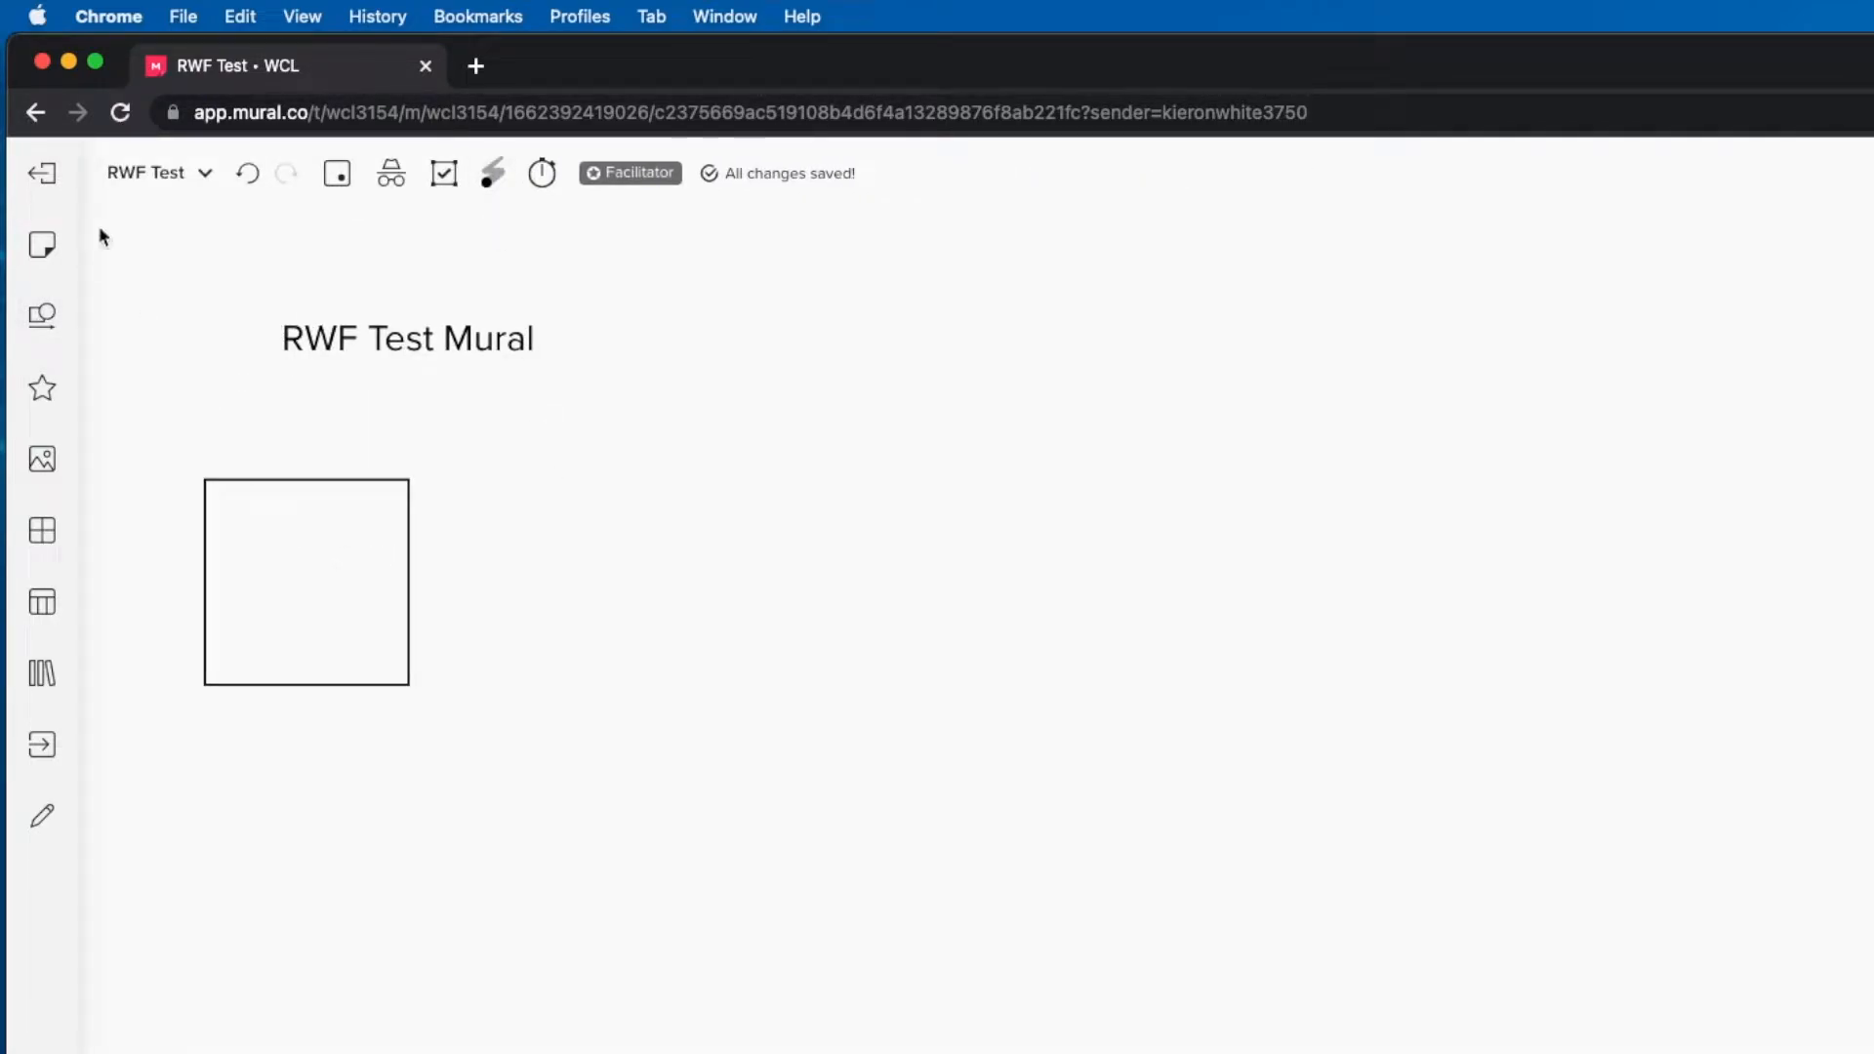
# Add a text box reading "Name" and move it inside the square, near its upper edge
pyautogui.click(42, 245)
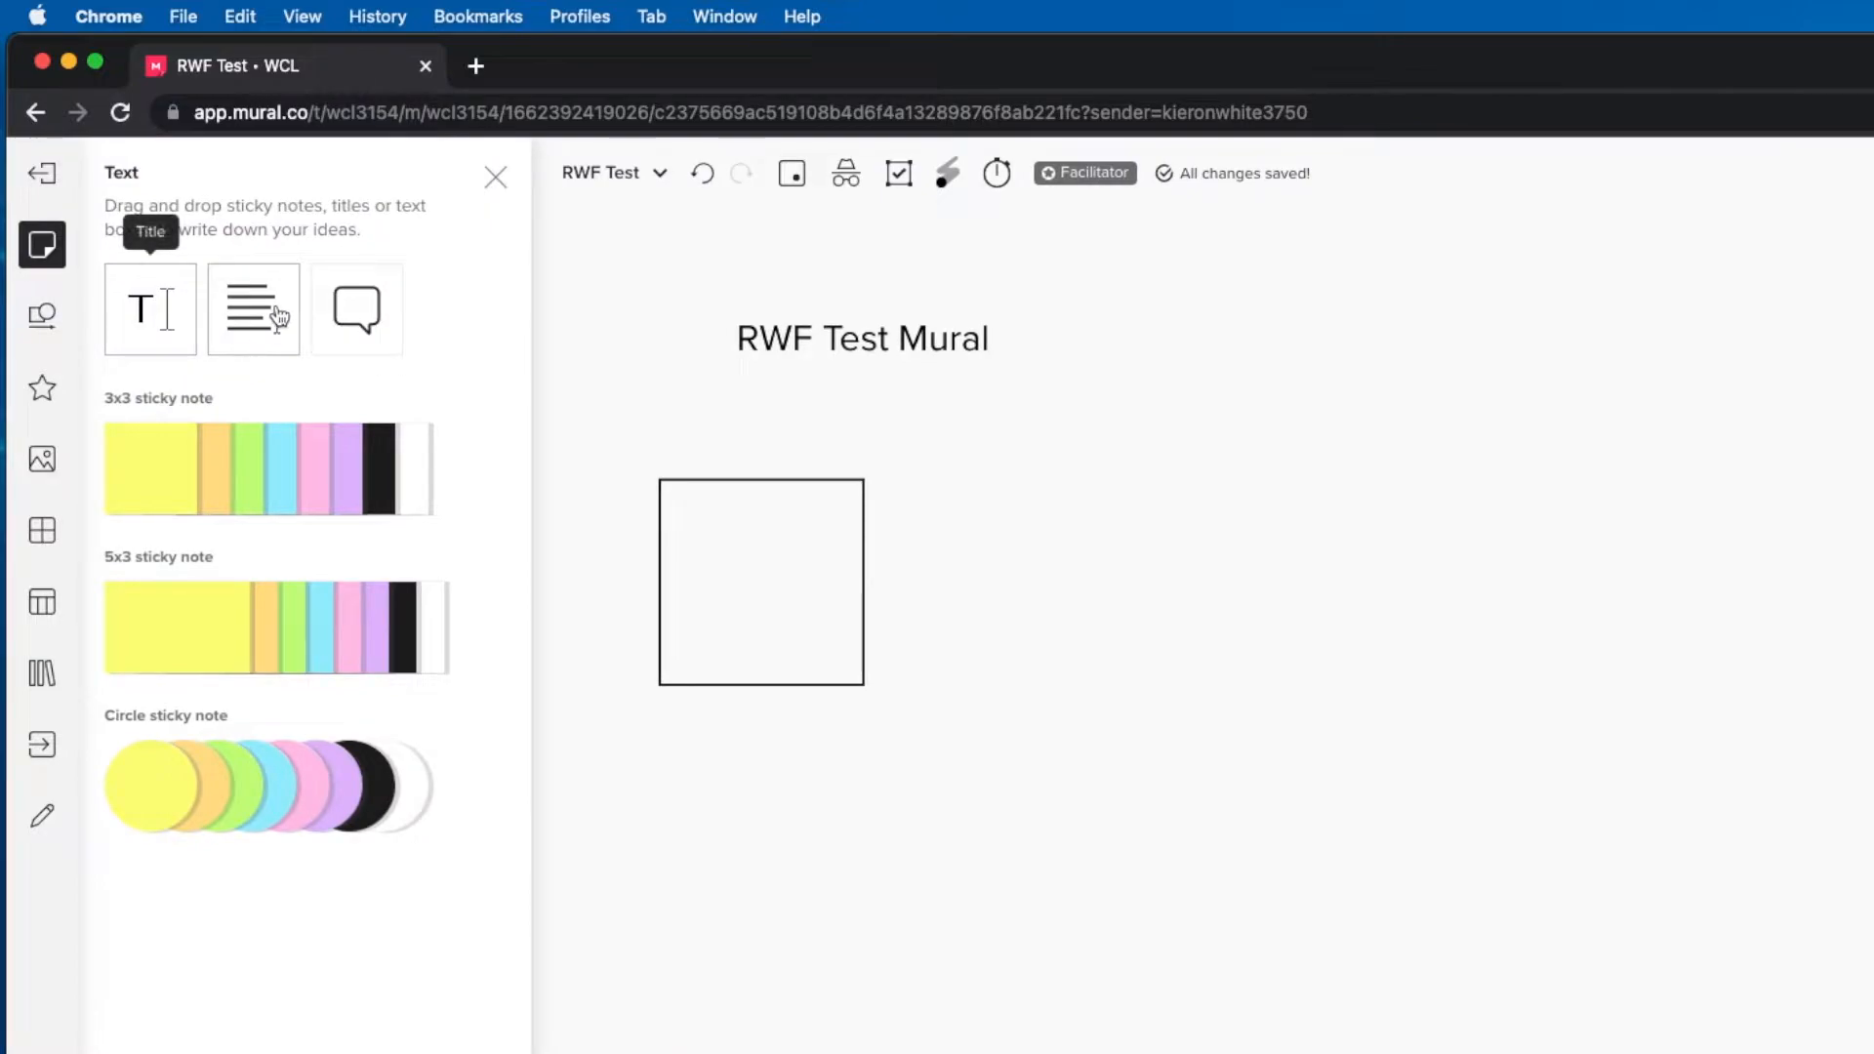
pyautogui.click(281, 317)
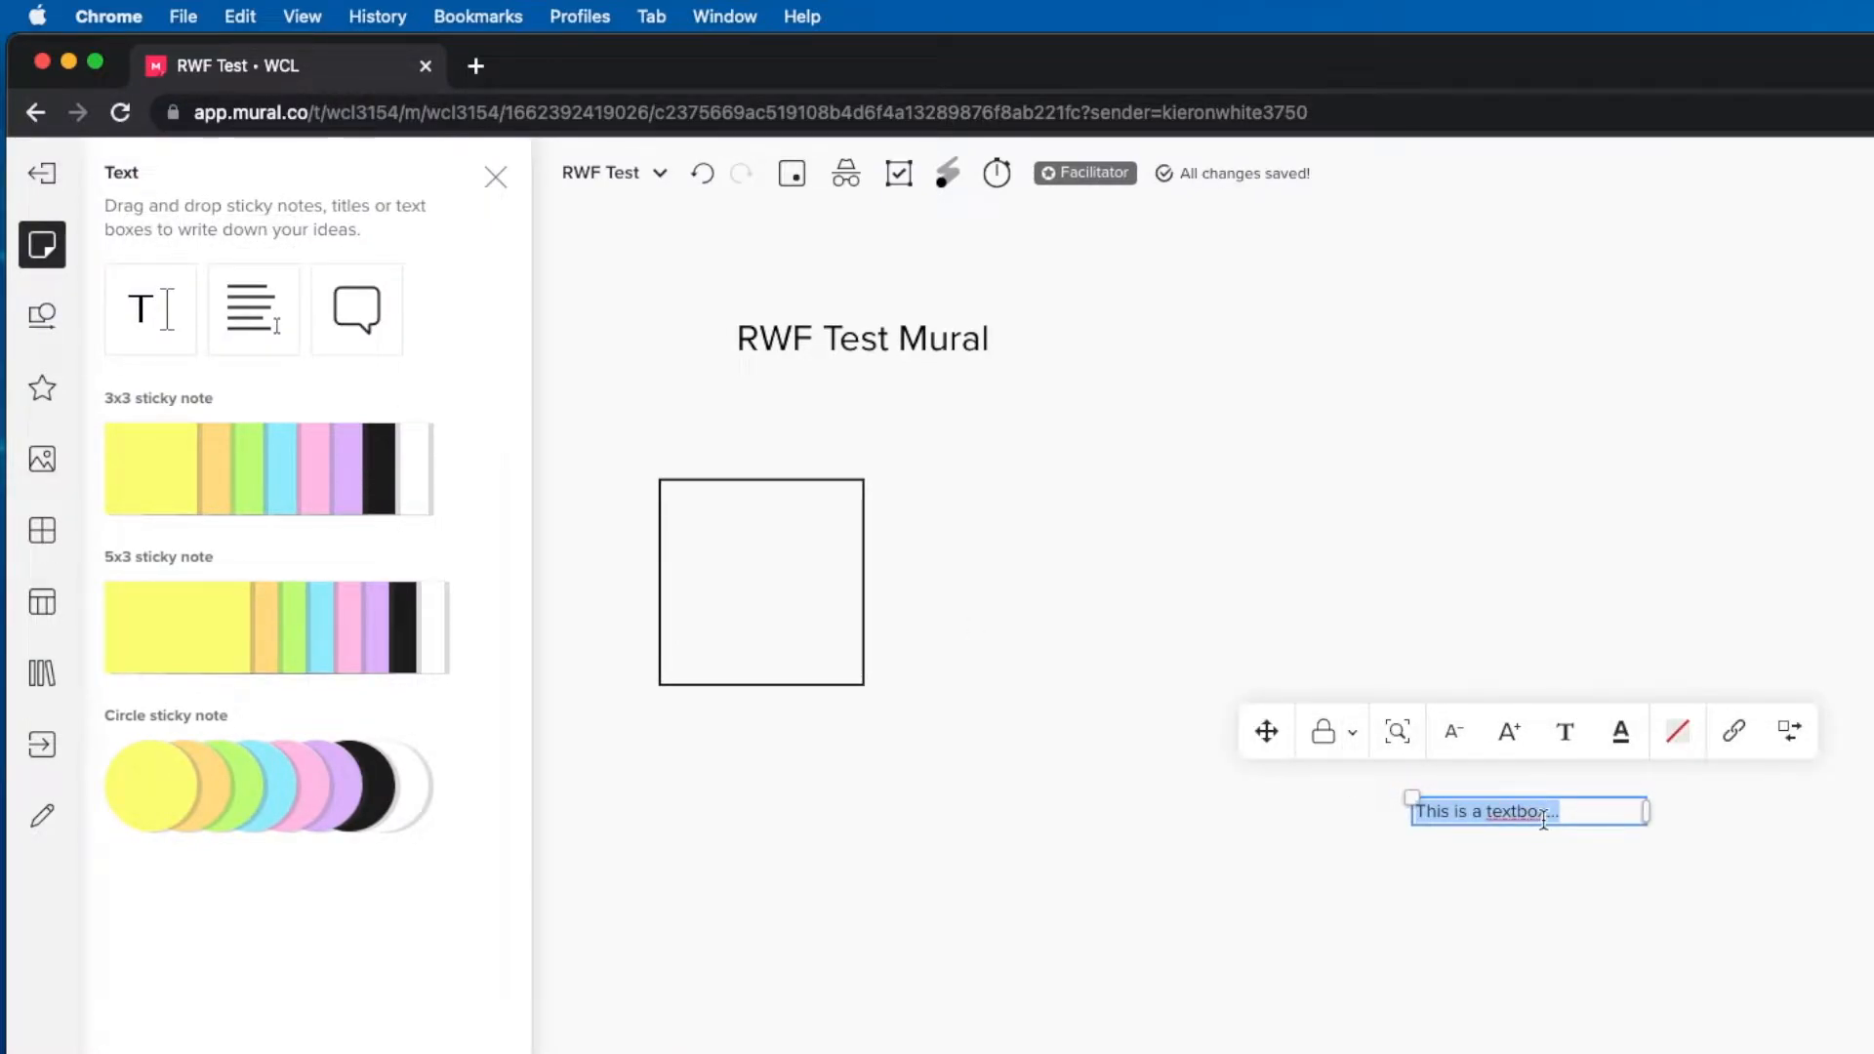
pyautogui.write('Name')
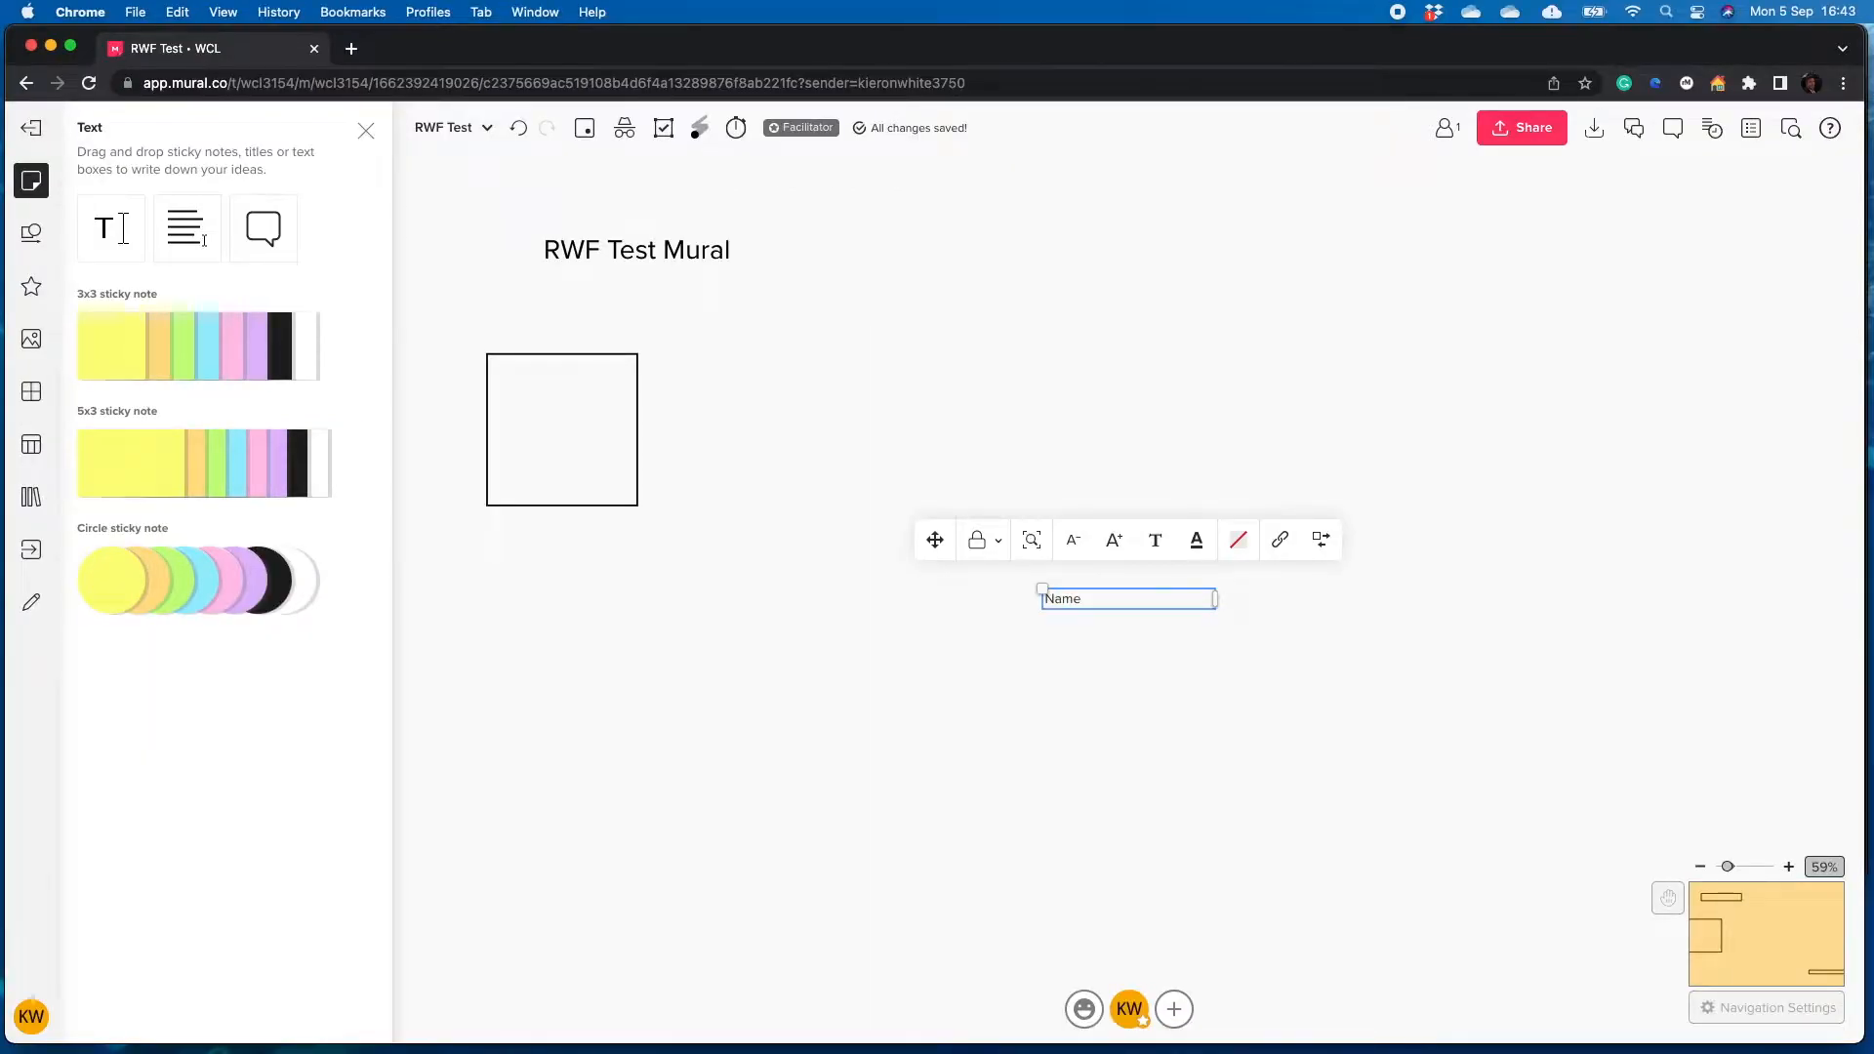
pyautogui.click(1090, 684)
pyautogui.click(1076, 600)
pyautogui.moveTo(932, 535); pyautogui.dragTo(430, 312)
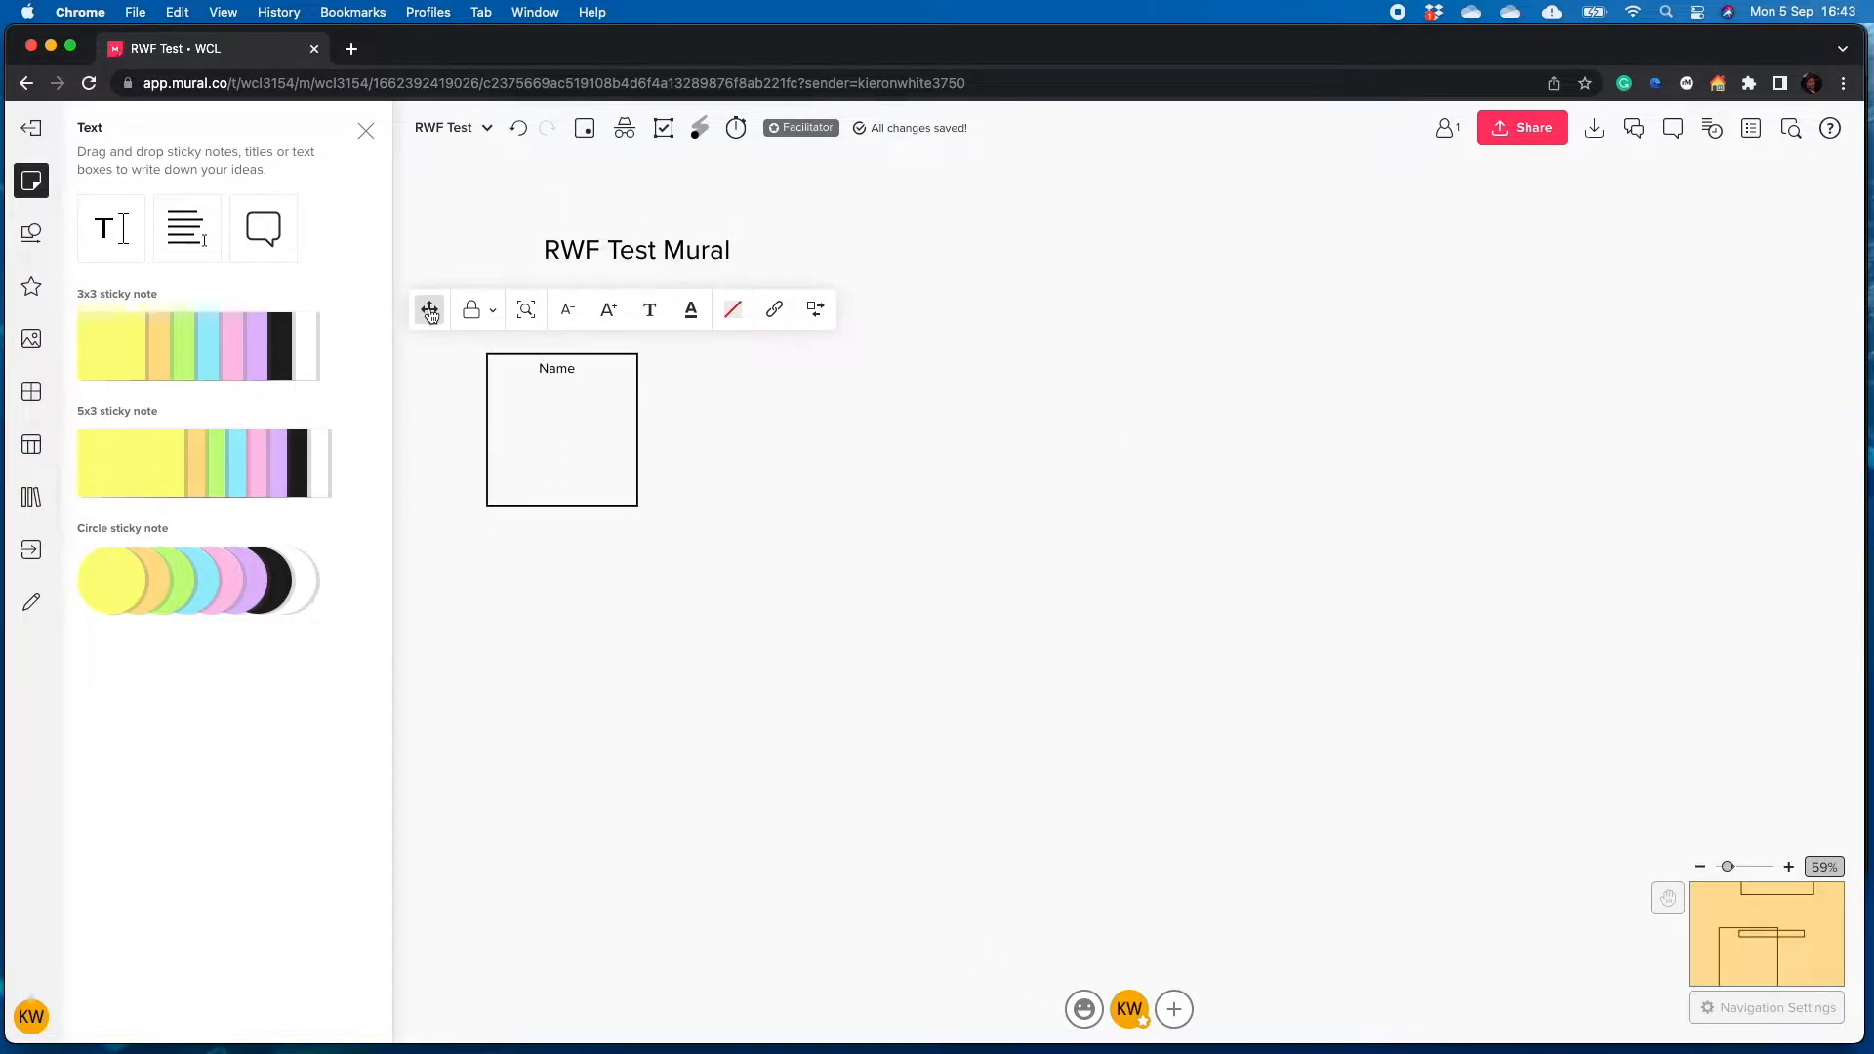
# Narrow the "Name" text box to about 70 px wide so it fits within the square
pyautogui.click(849, 761)
pyautogui.click(569, 370)
pyautogui.moveTo(709, 368); pyautogui.dragTo(584, 366)
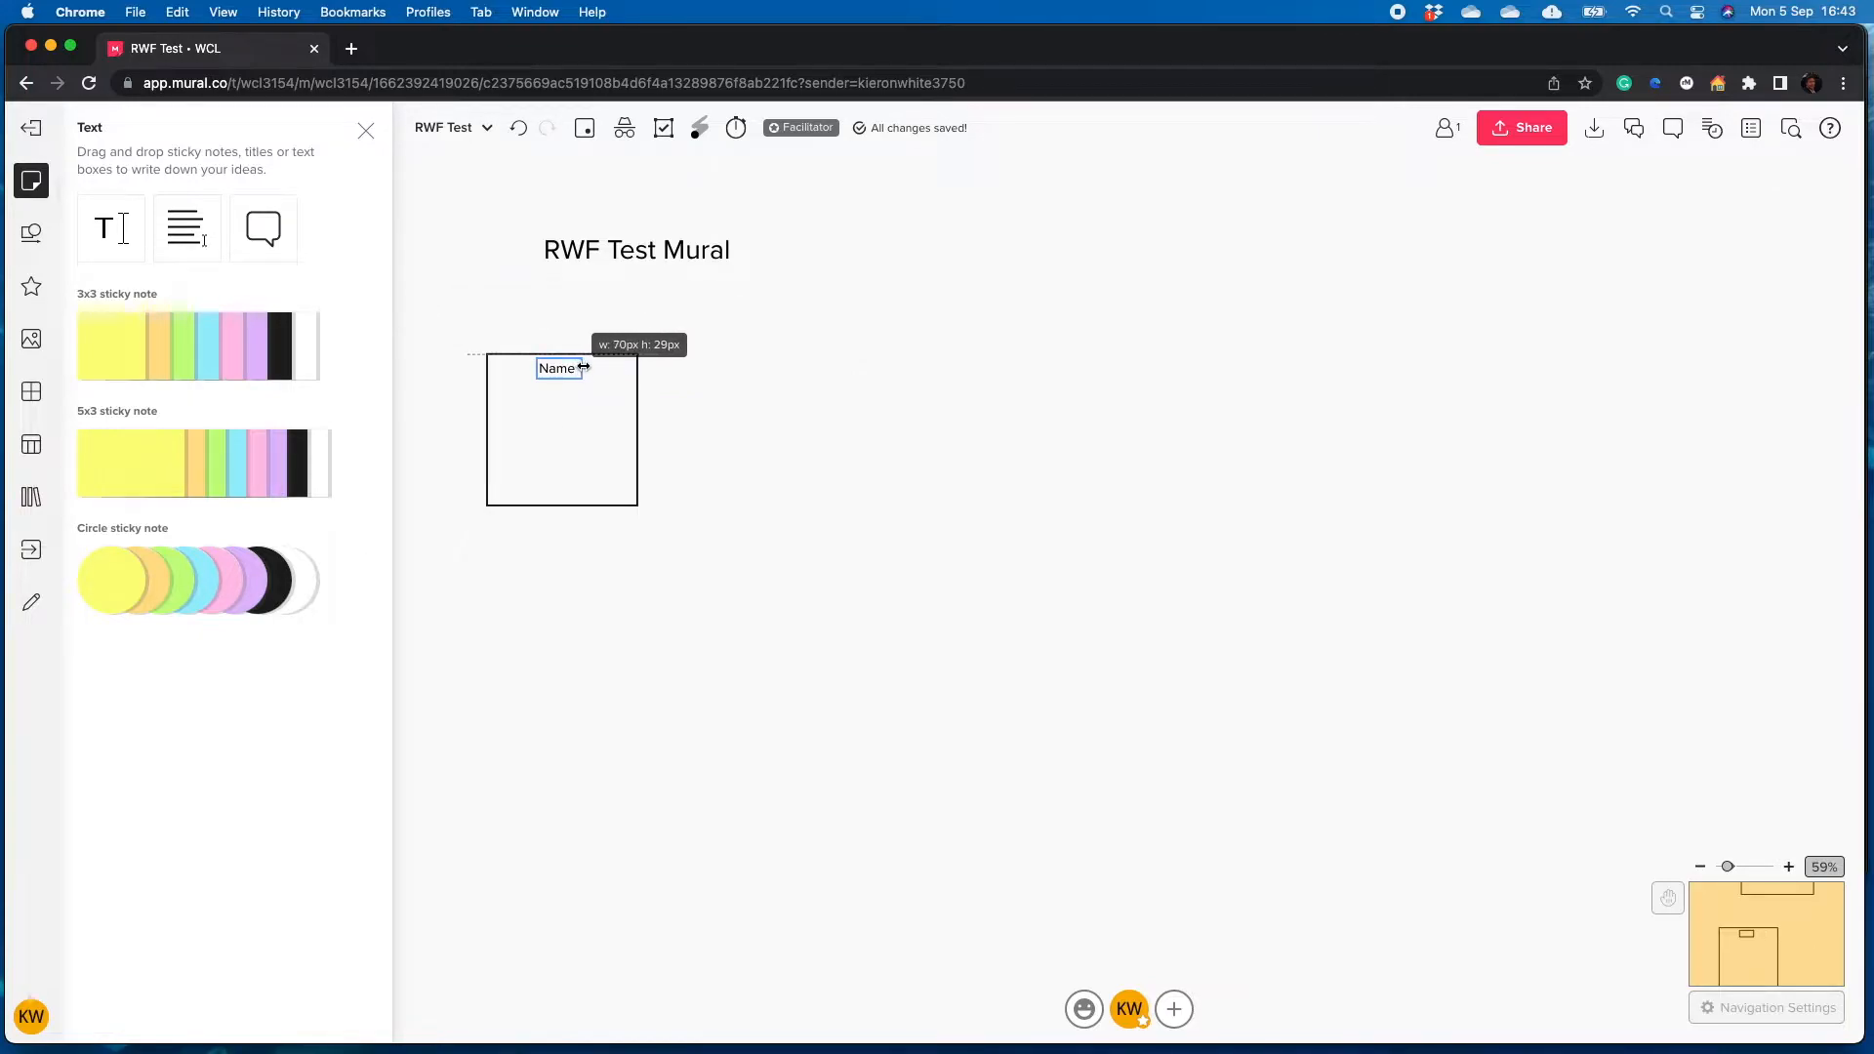
pyautogui.click(366, 131)
pyautogui.click(577, 553)
# Duplicate the square together with its "Name" label twice to form a row of three boxes
pyautogui.click(203, 379)
pyautogui.click(155, 392)
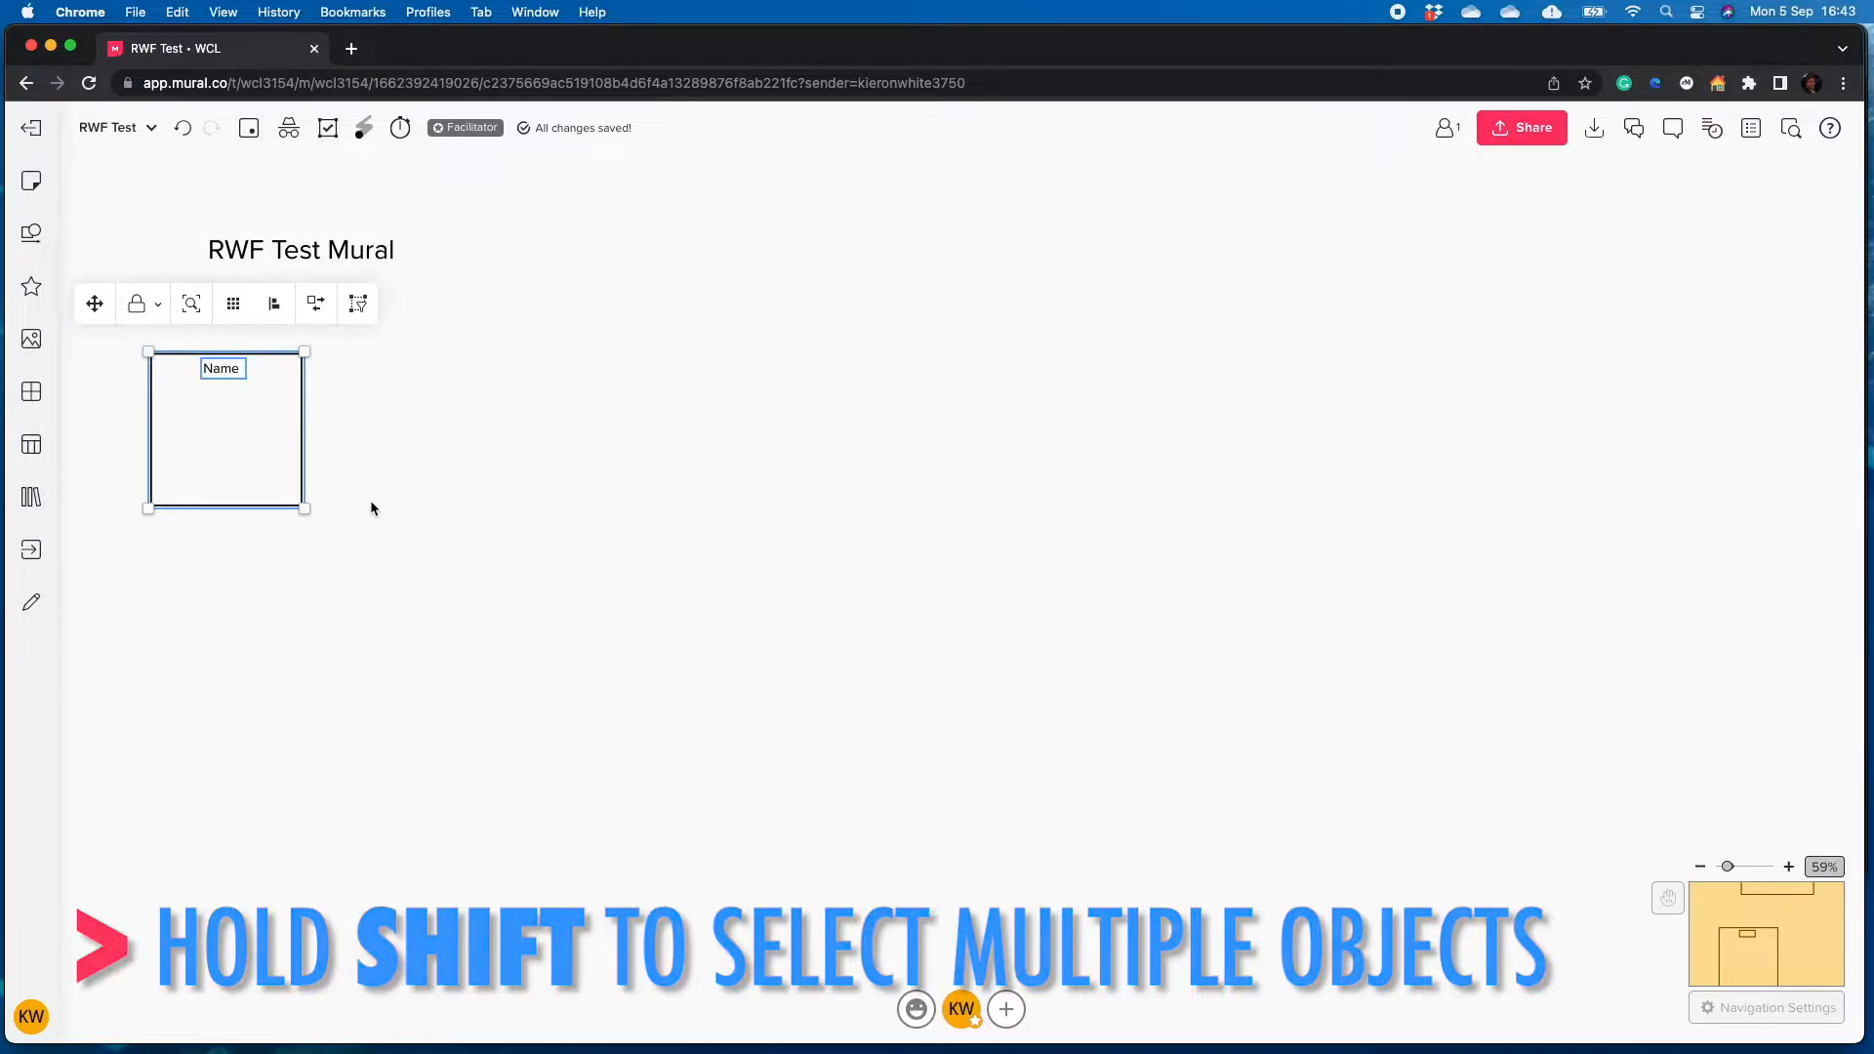
pyautogui.press('super+d')
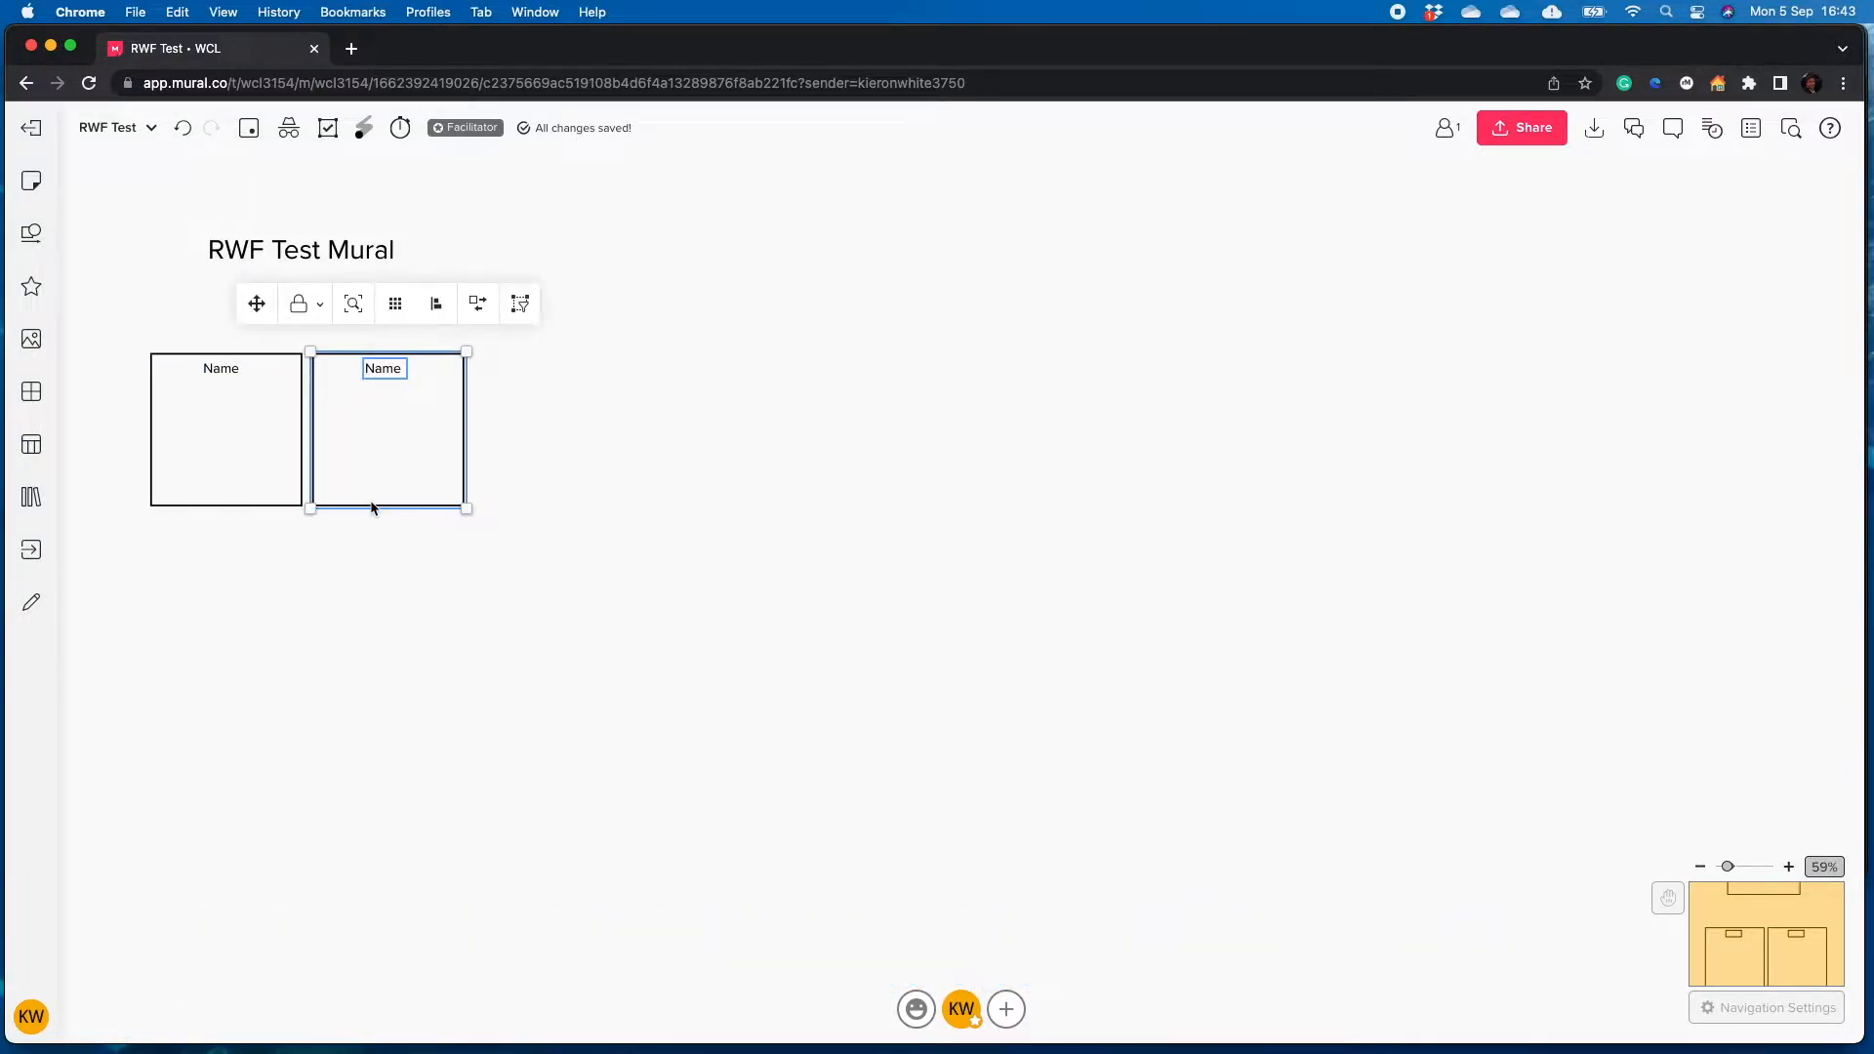
pyautogui.press('super+d')
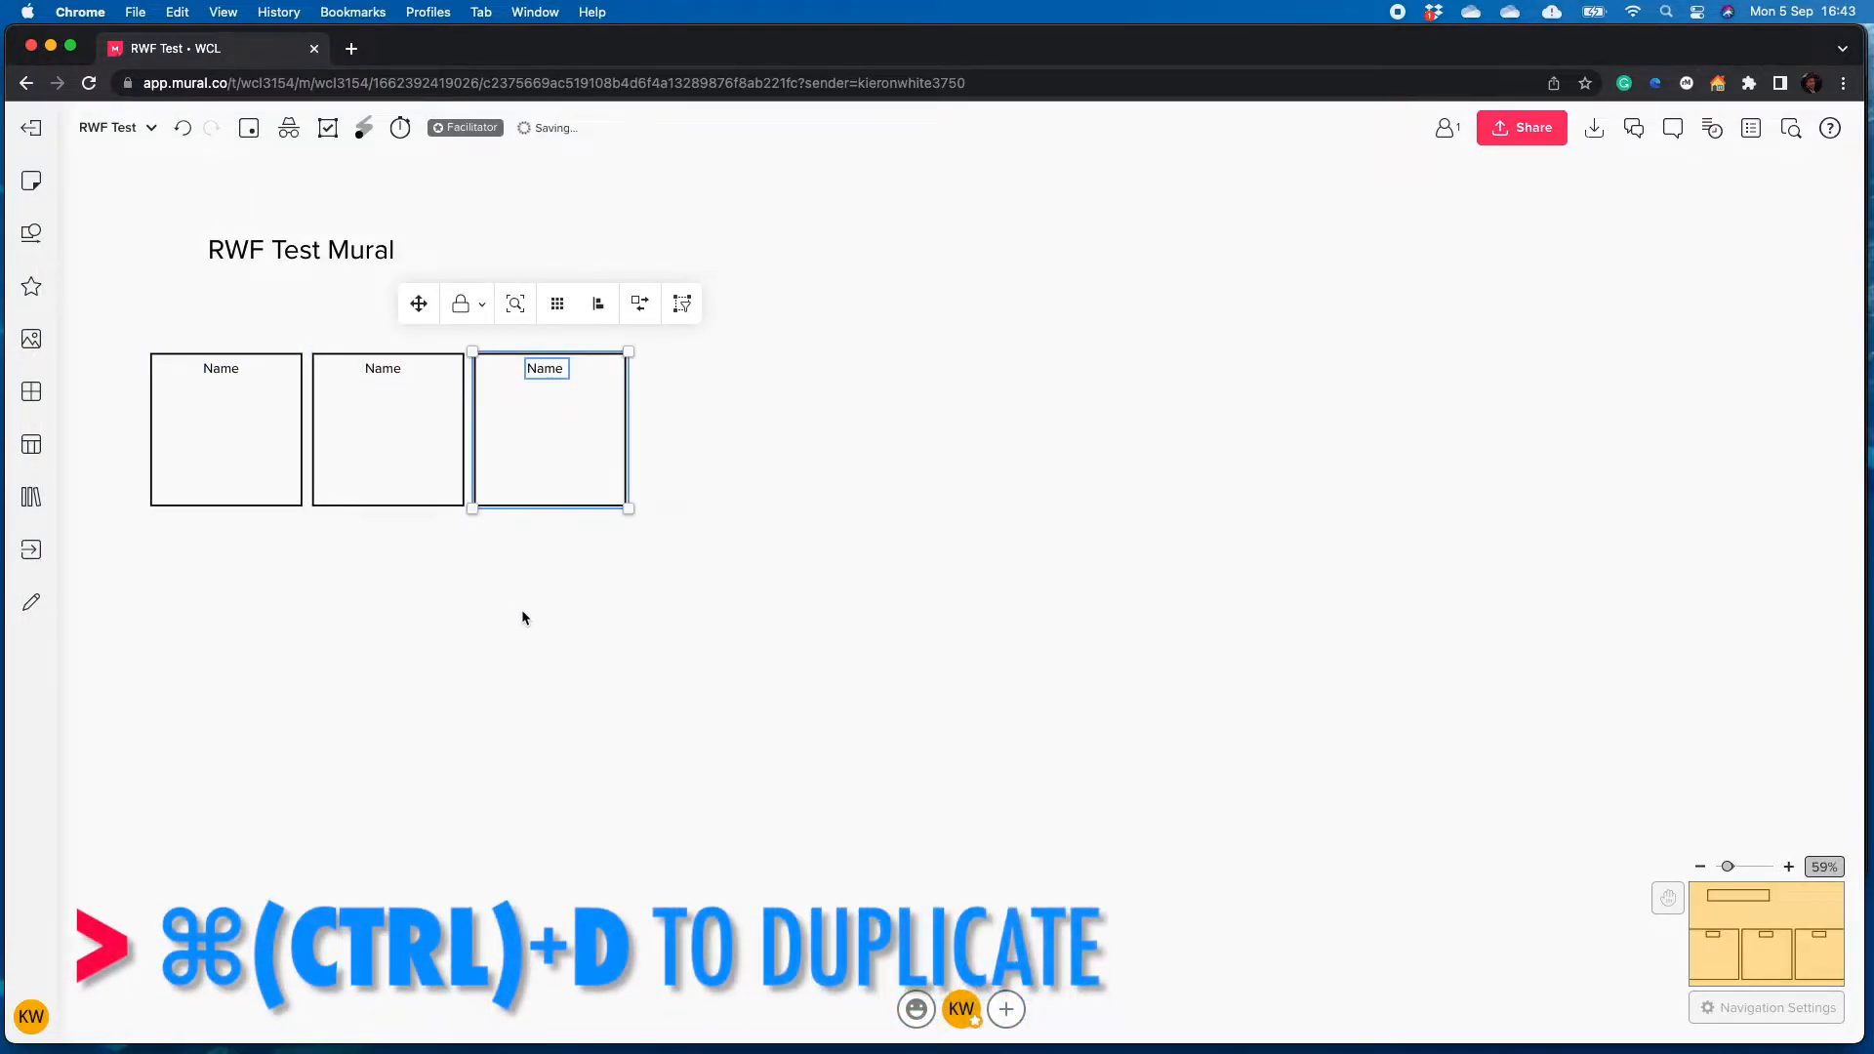
# Duplicate the whole row of three labelled boxes and place the copy directly beneath the original row
pyautogui.click(111, 330)
pyautogui.moveTo(111, 330); pyautogui.dragTo(705, 585)
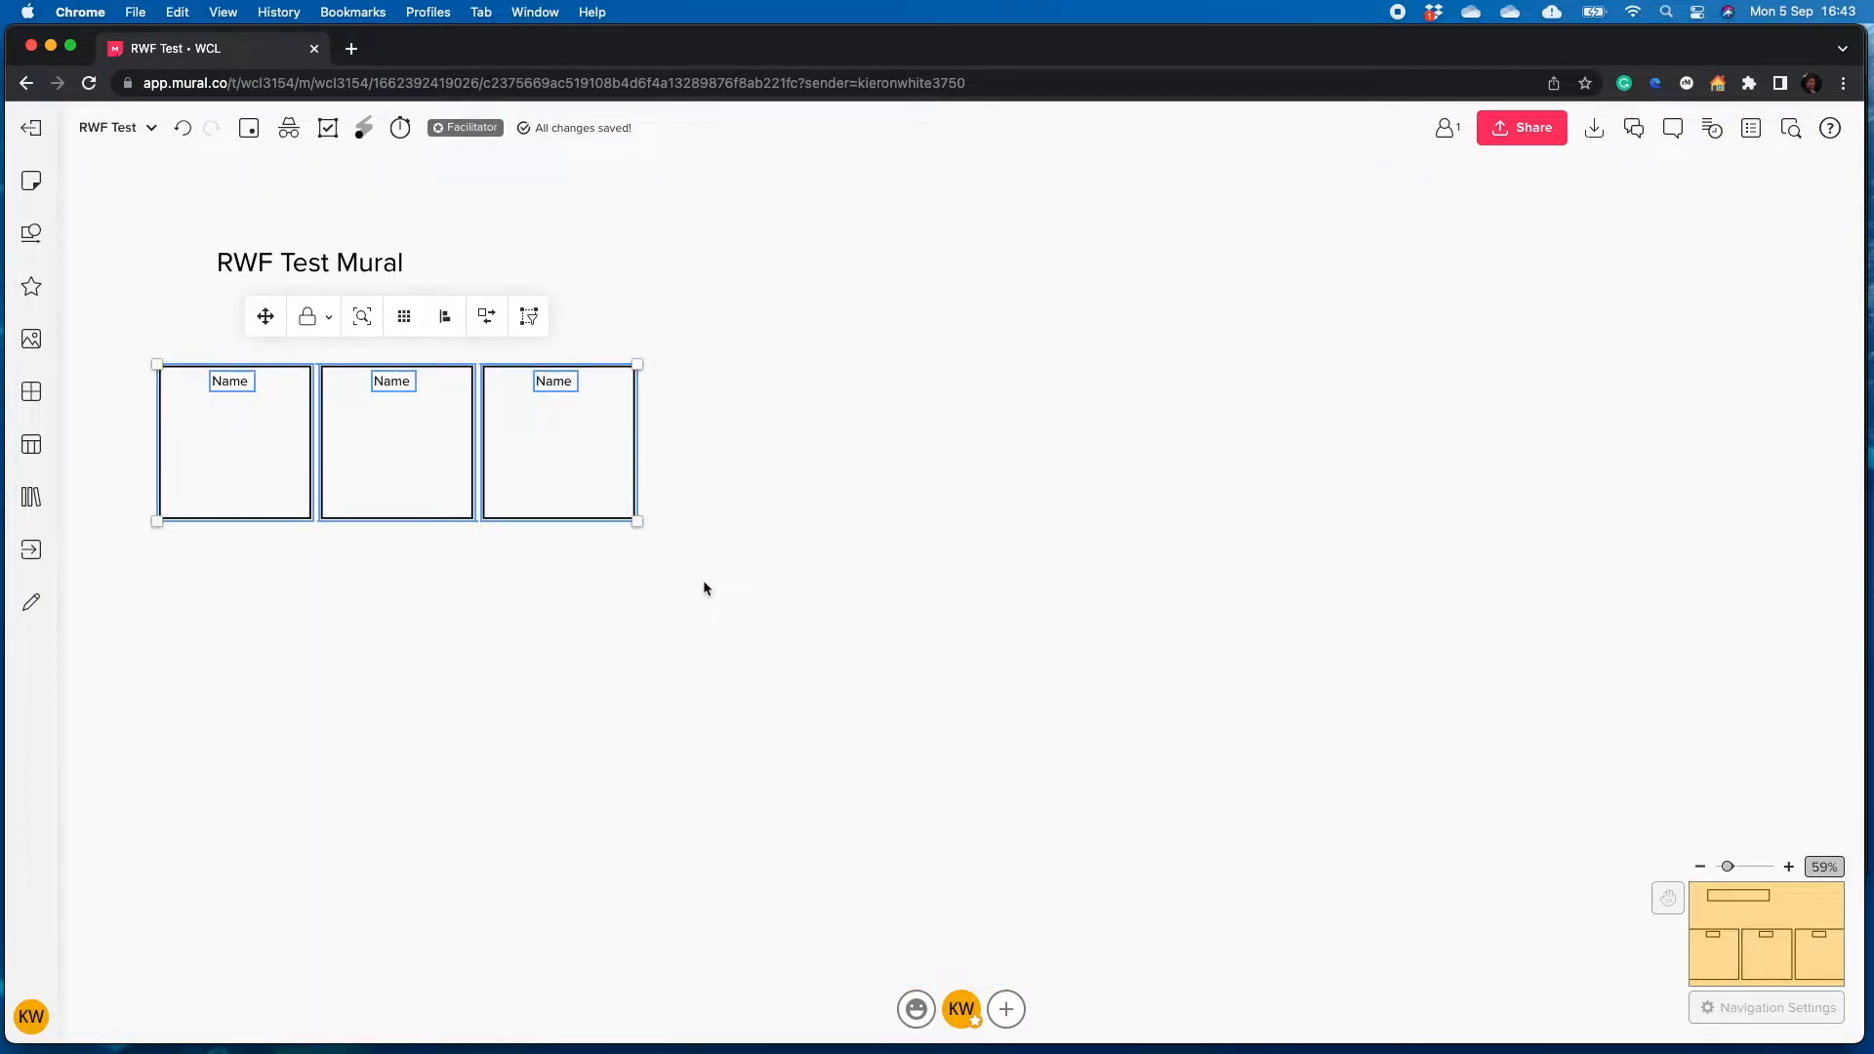
pyautogui.press('super+d')
pyautogui.moveTo(770, 406); pyautogui.dragTo(285, 574)
pyautogui.click(824, 624)
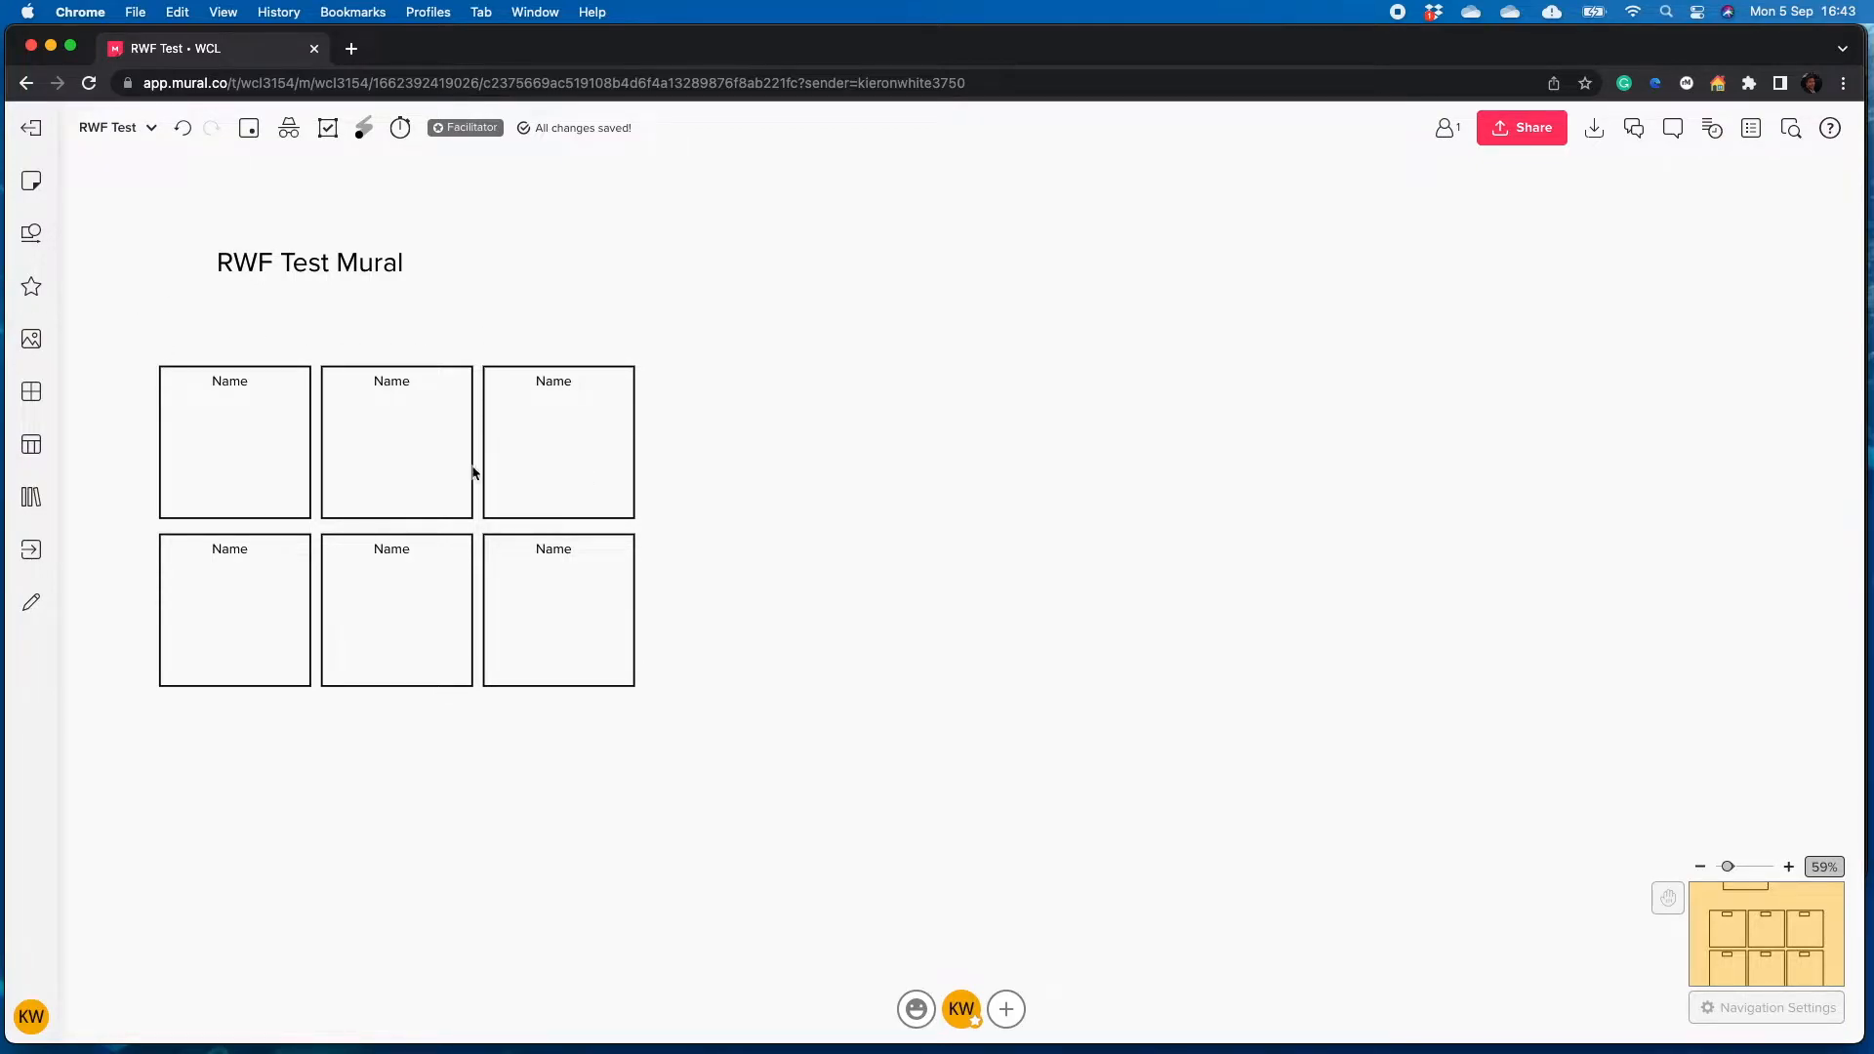
# Change the label in the first box of the upper row to "Real Name" and widen it to fit on one line
pyautogui.doubleClick(230, 387)
pyautogui.write('REal name')
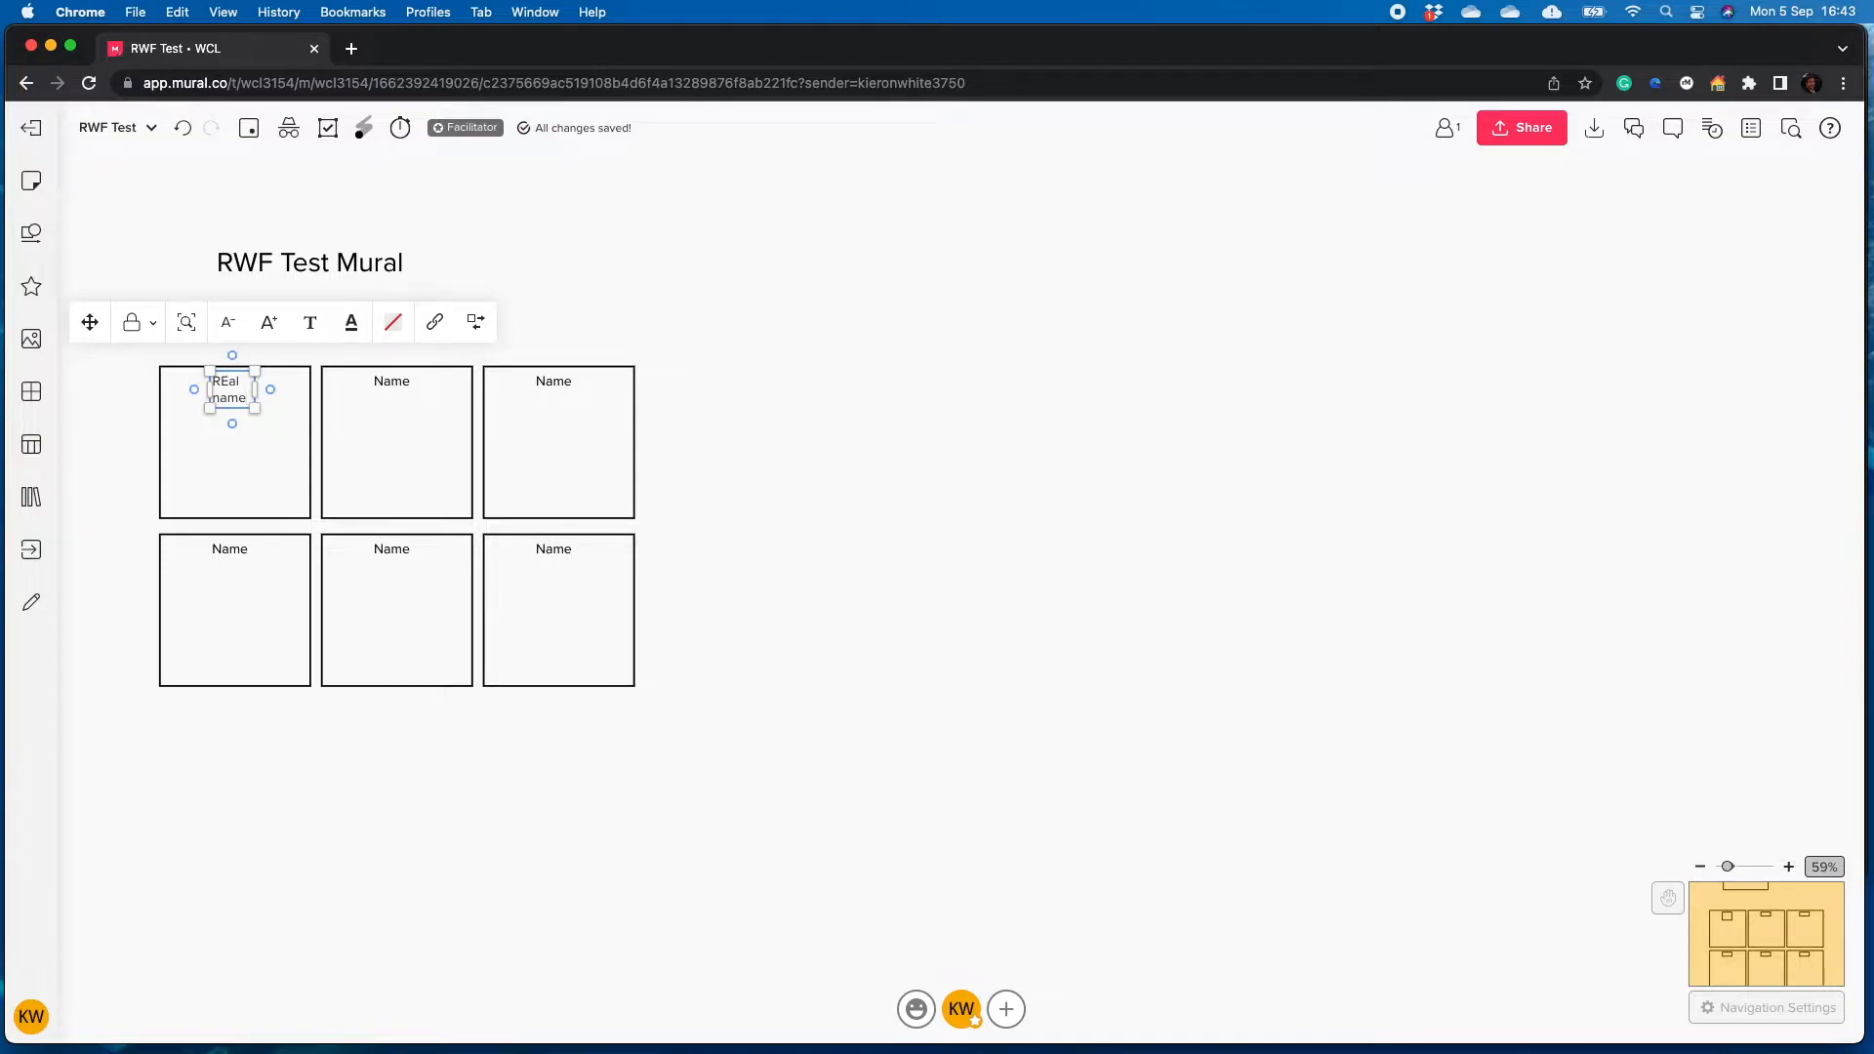
pyautogui.moveTo(269, 390); pyautogui.dragTo(289, 388)
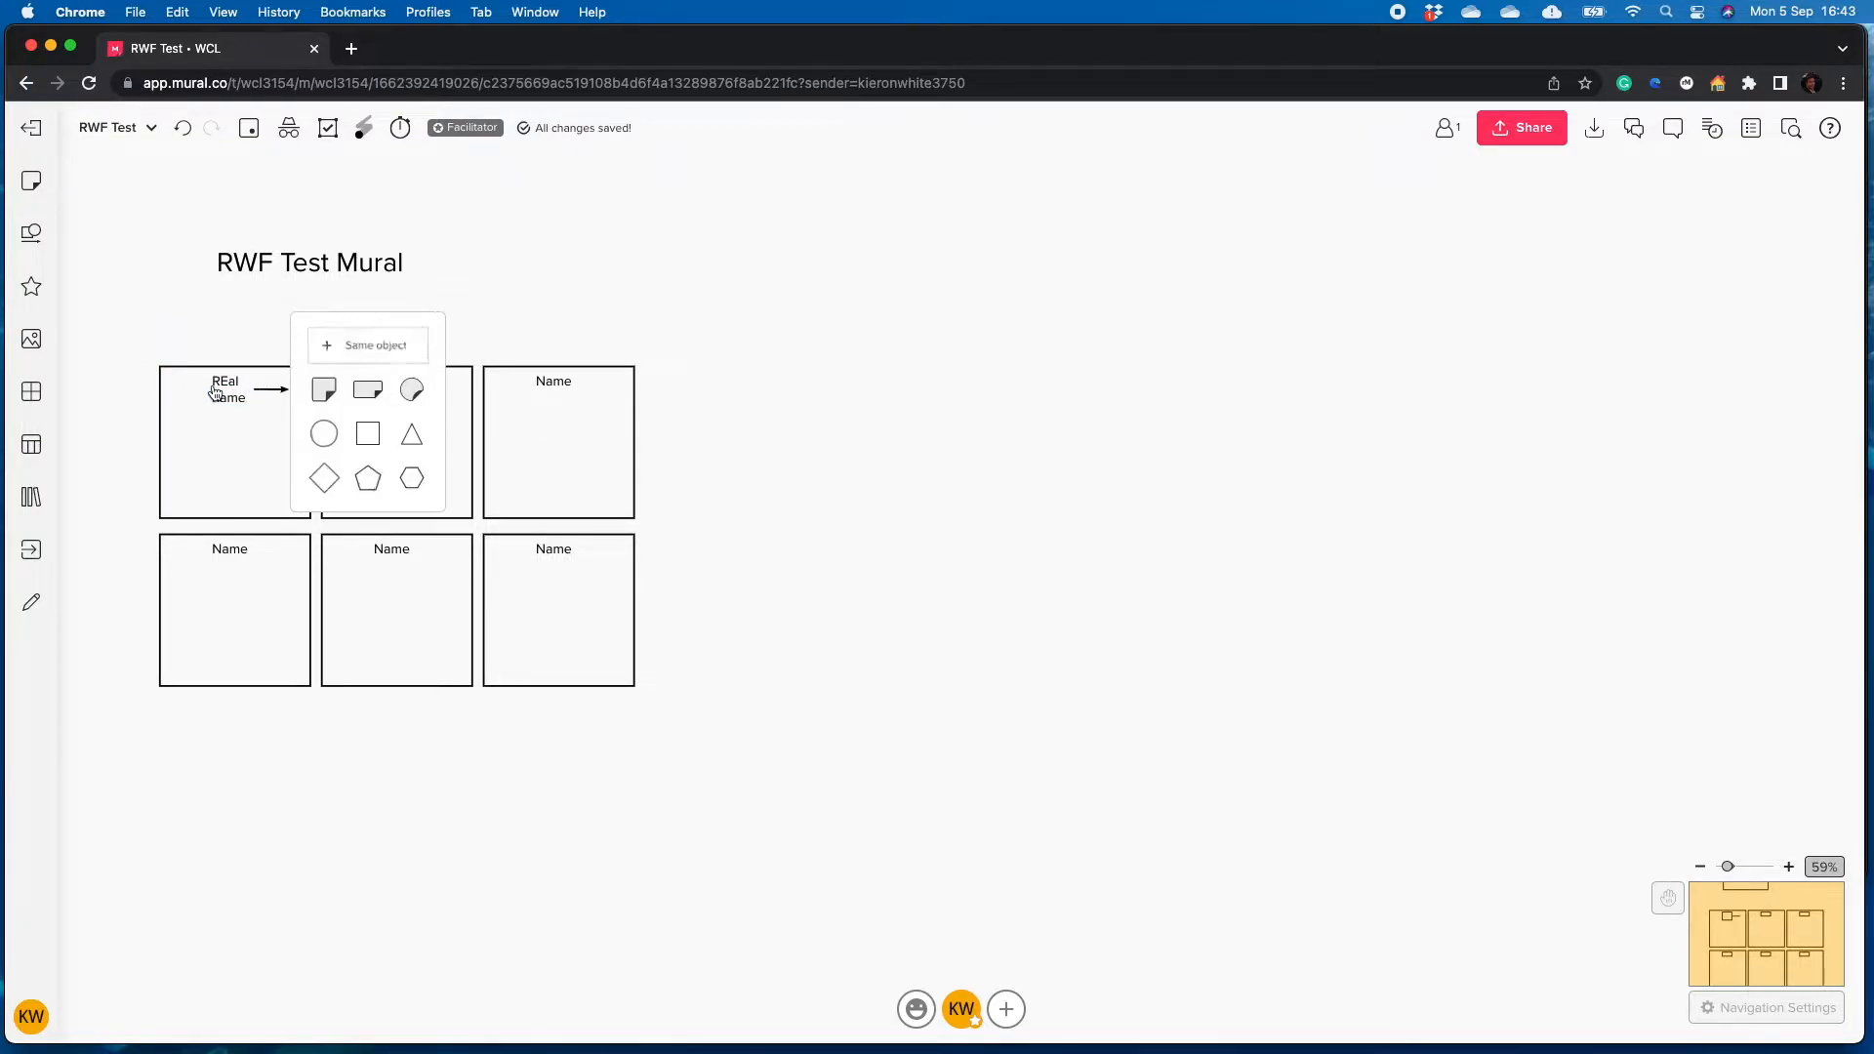
pyautogui.click(231, 384)
pyautogui.doubleClick(230, 384)
pyautogui.write('Real Name')
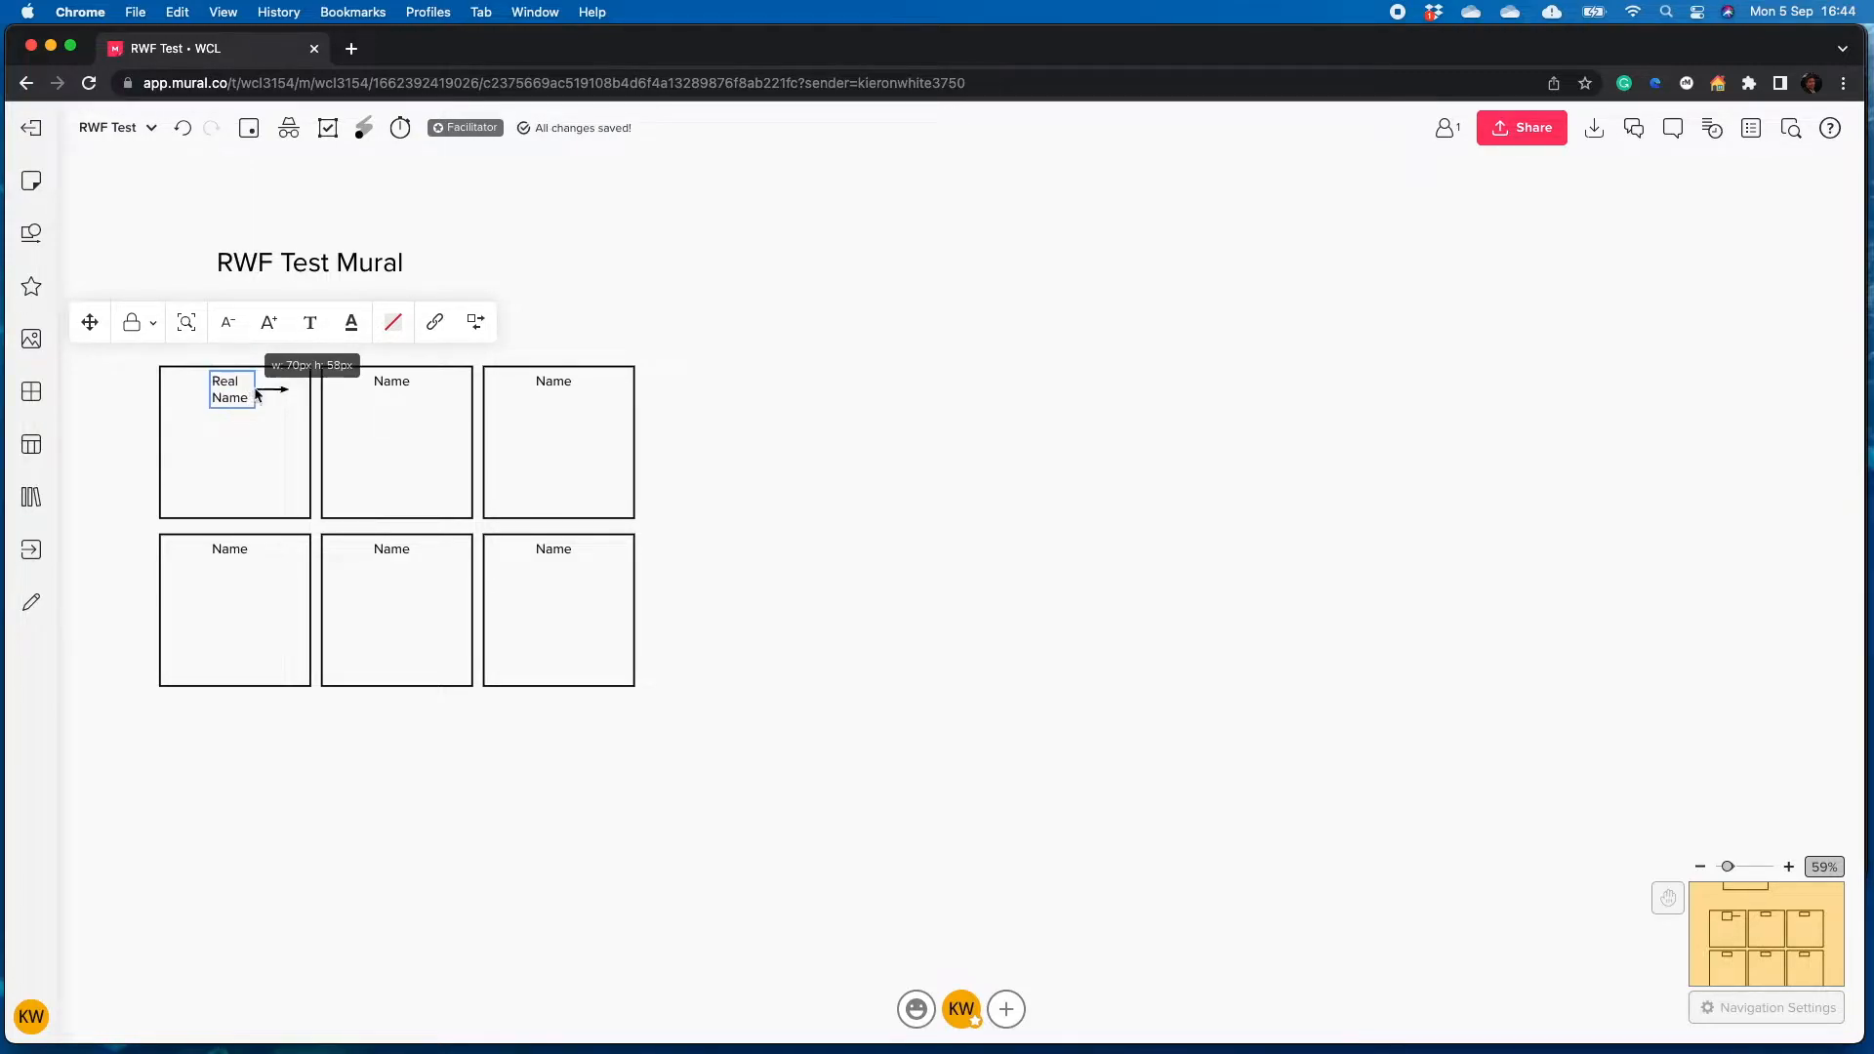
pyautogui.moveTo(259, 392)
pyautogui.mouseDown()
pyautogui.moveTo(289, 389)
pyautogui.moveTo(263, 387)
pyautogui.mouseUp()
pyautogui.click(879, 357)
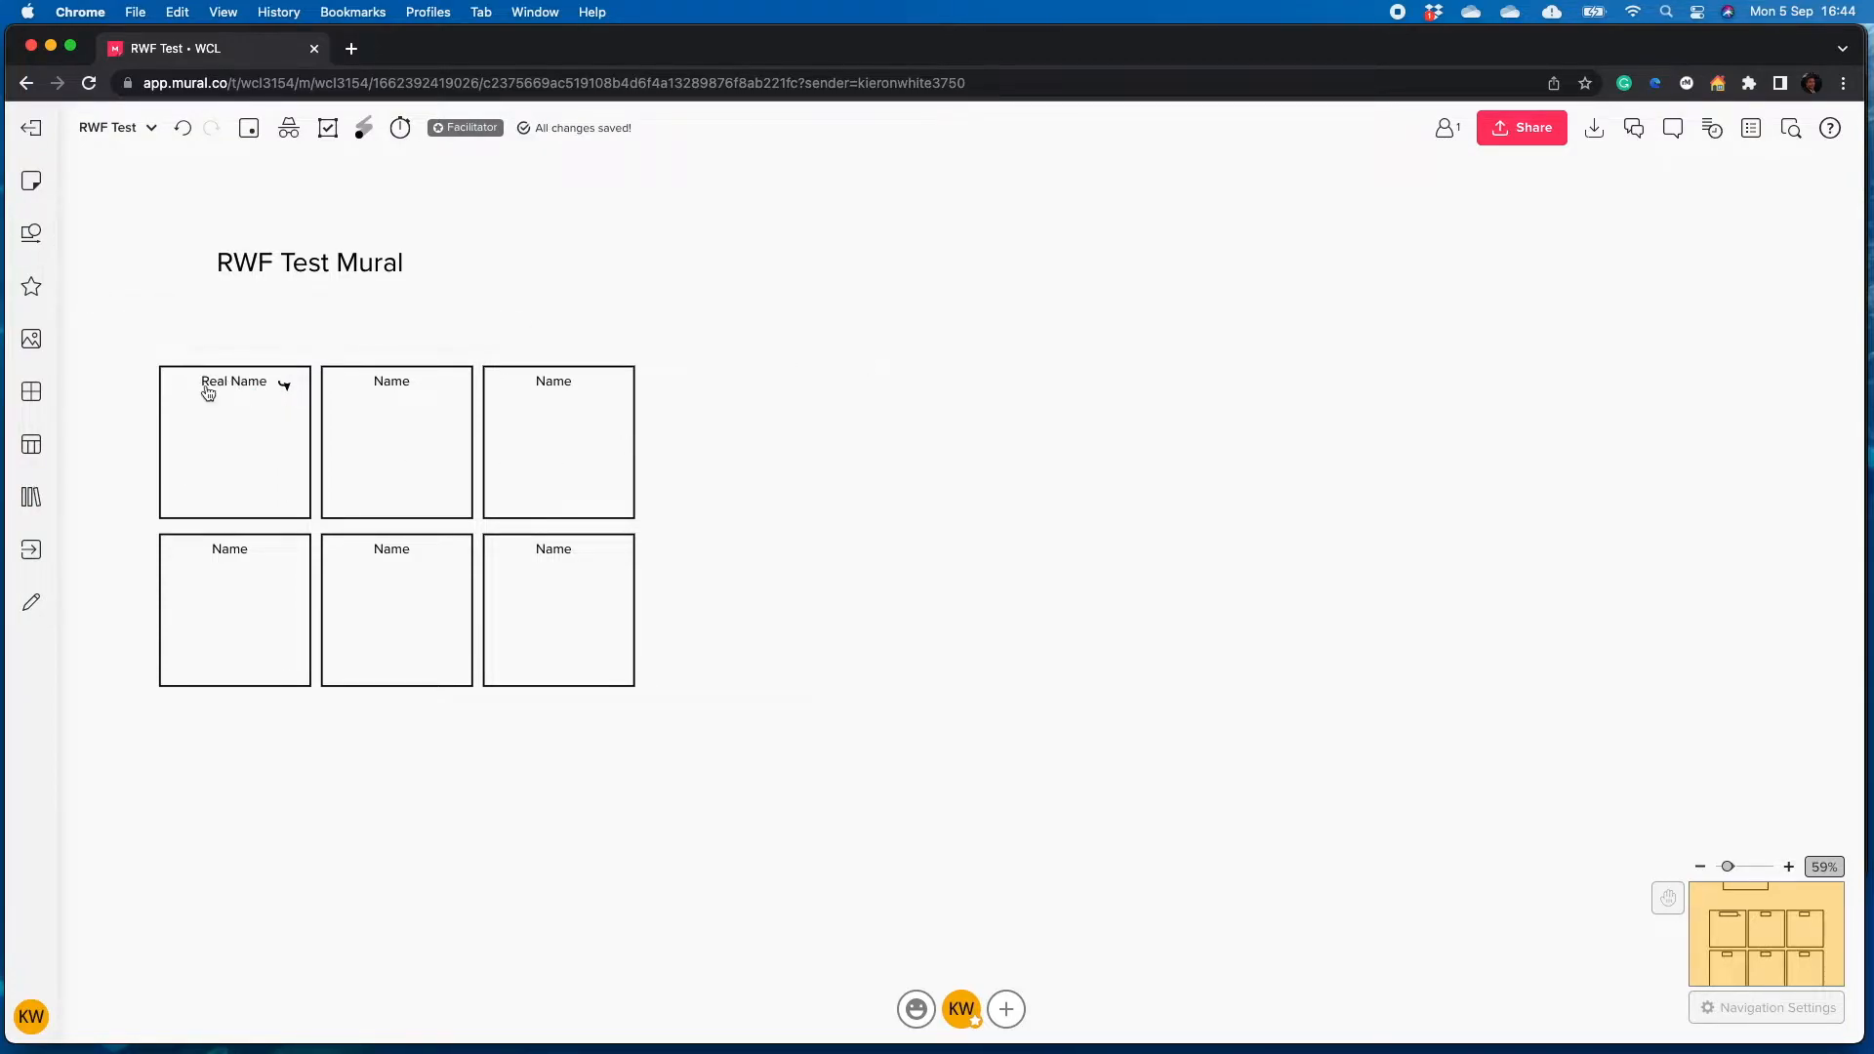
# Delete the stray connector arrow beside the "Real Name" label in the first box
pyautogui.click(283, 387)
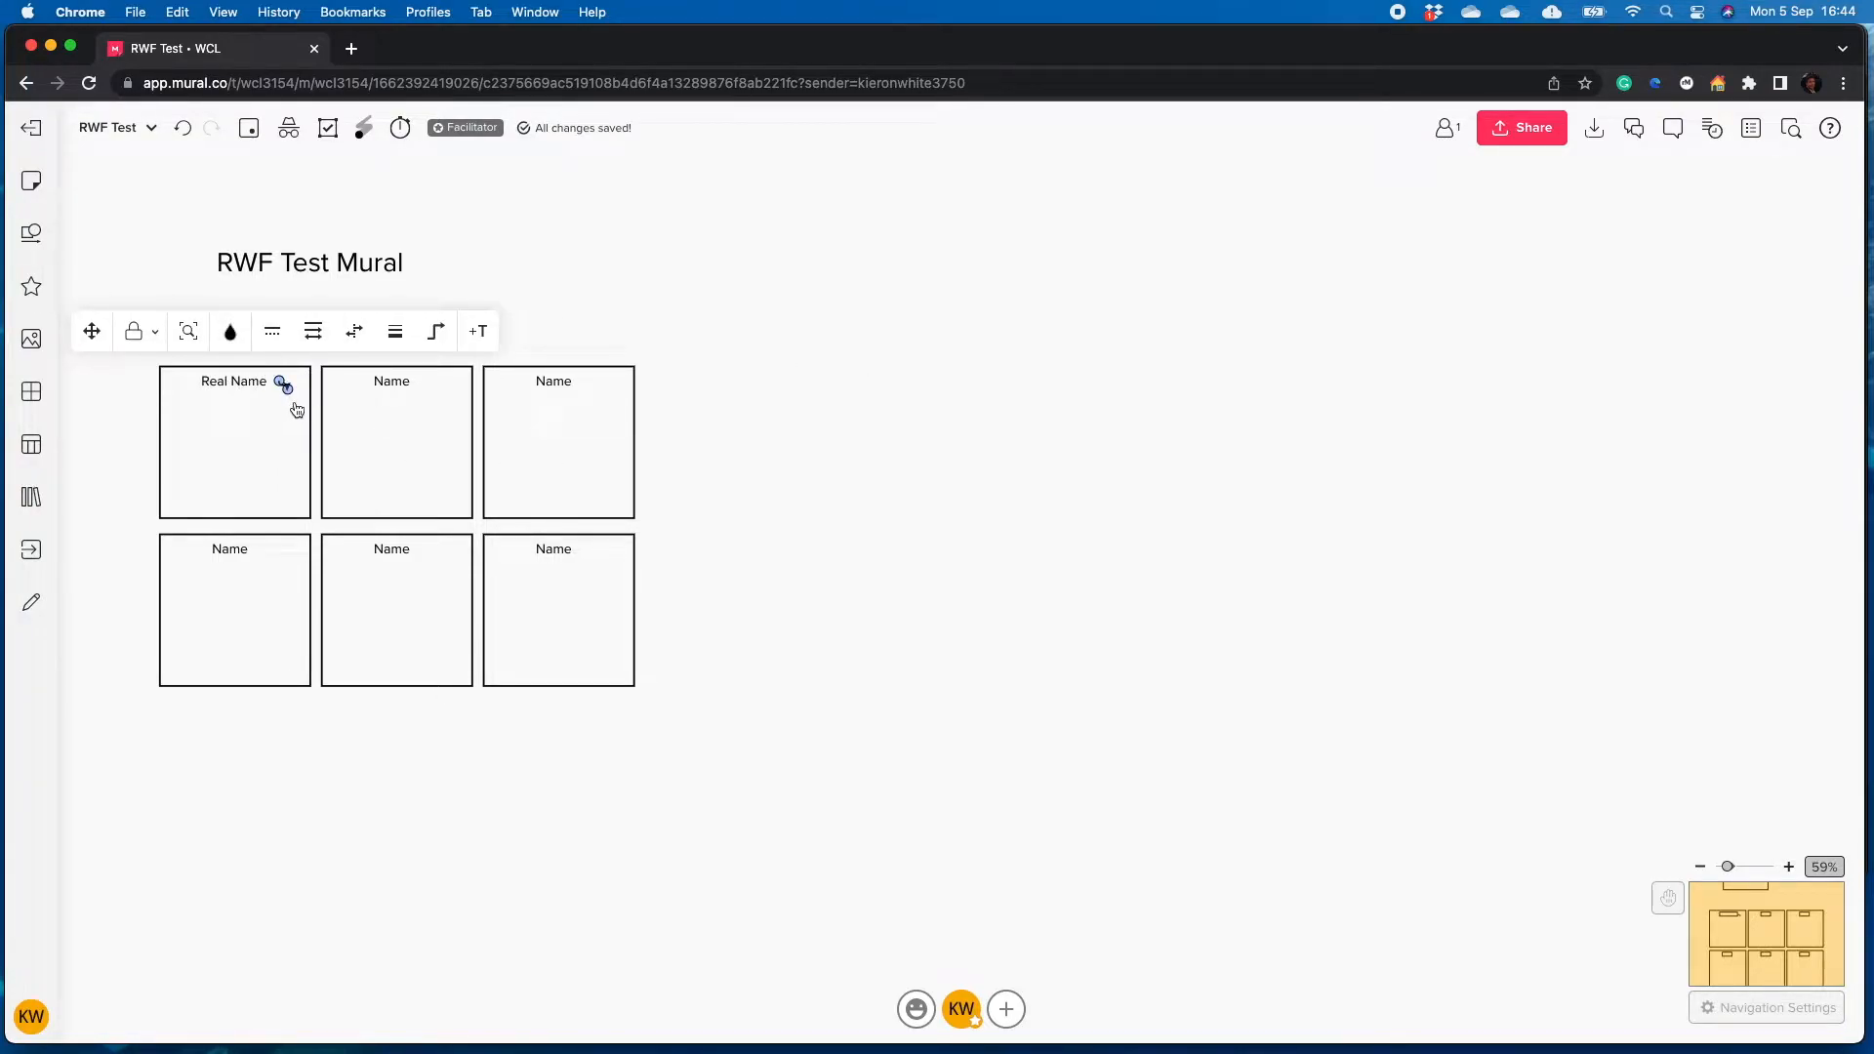
pyautogui.scroll(3, 283, 387)
pyautogui.scroll(10, 283, 386)
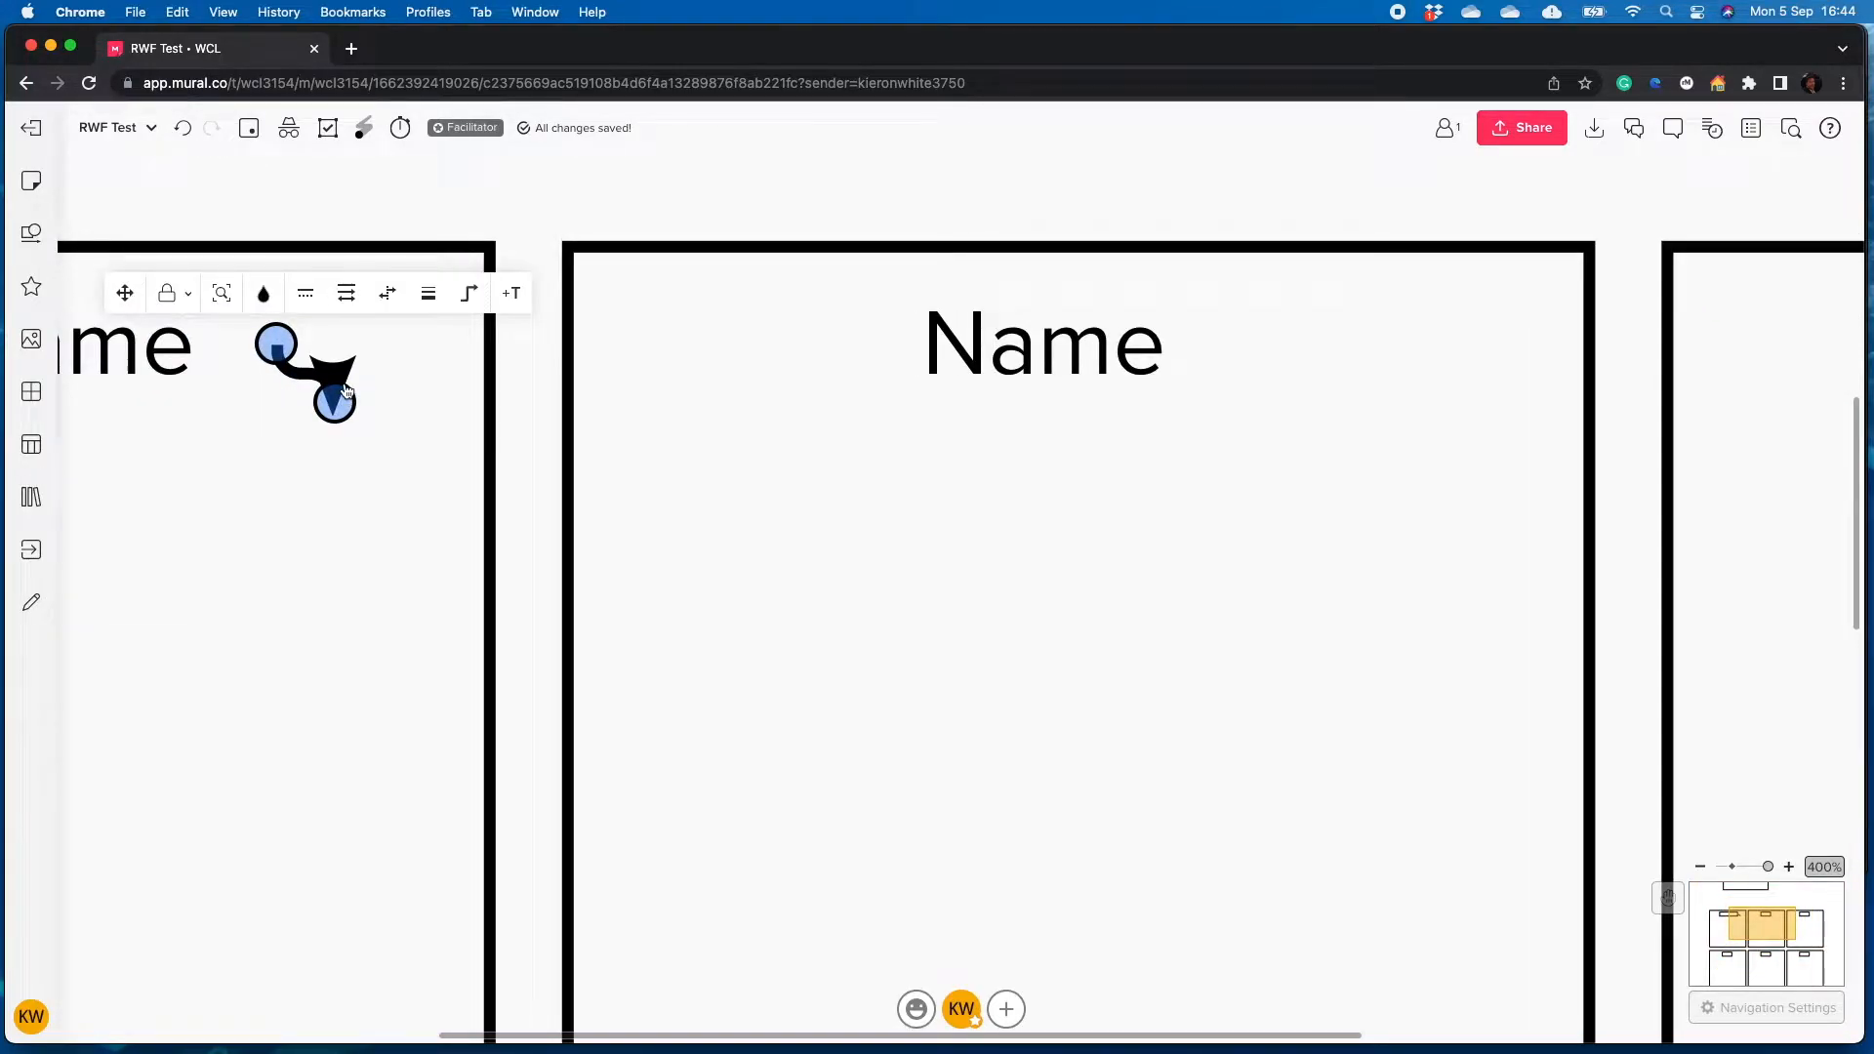
pyautogui.press('BackSpace')
pyautogui.scroll(-5, 375, 379)
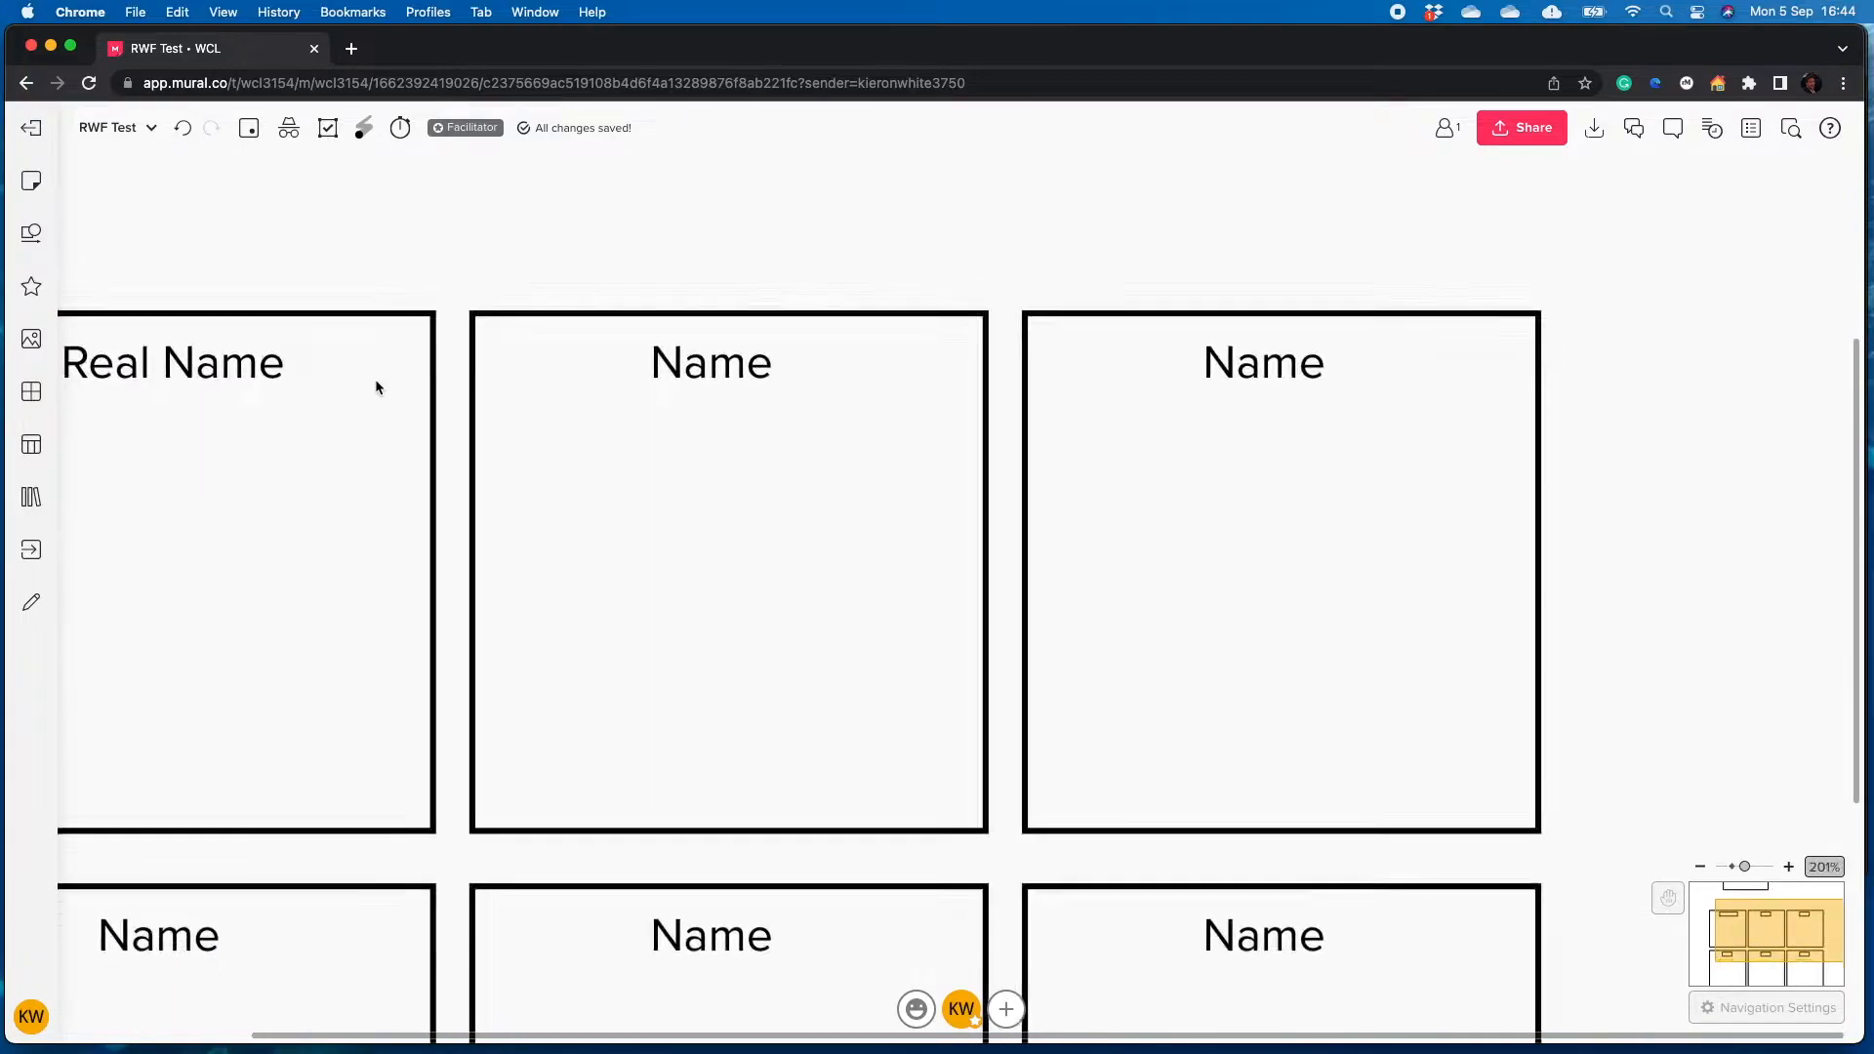
pyautogui.scroll(-6, 377, 387)
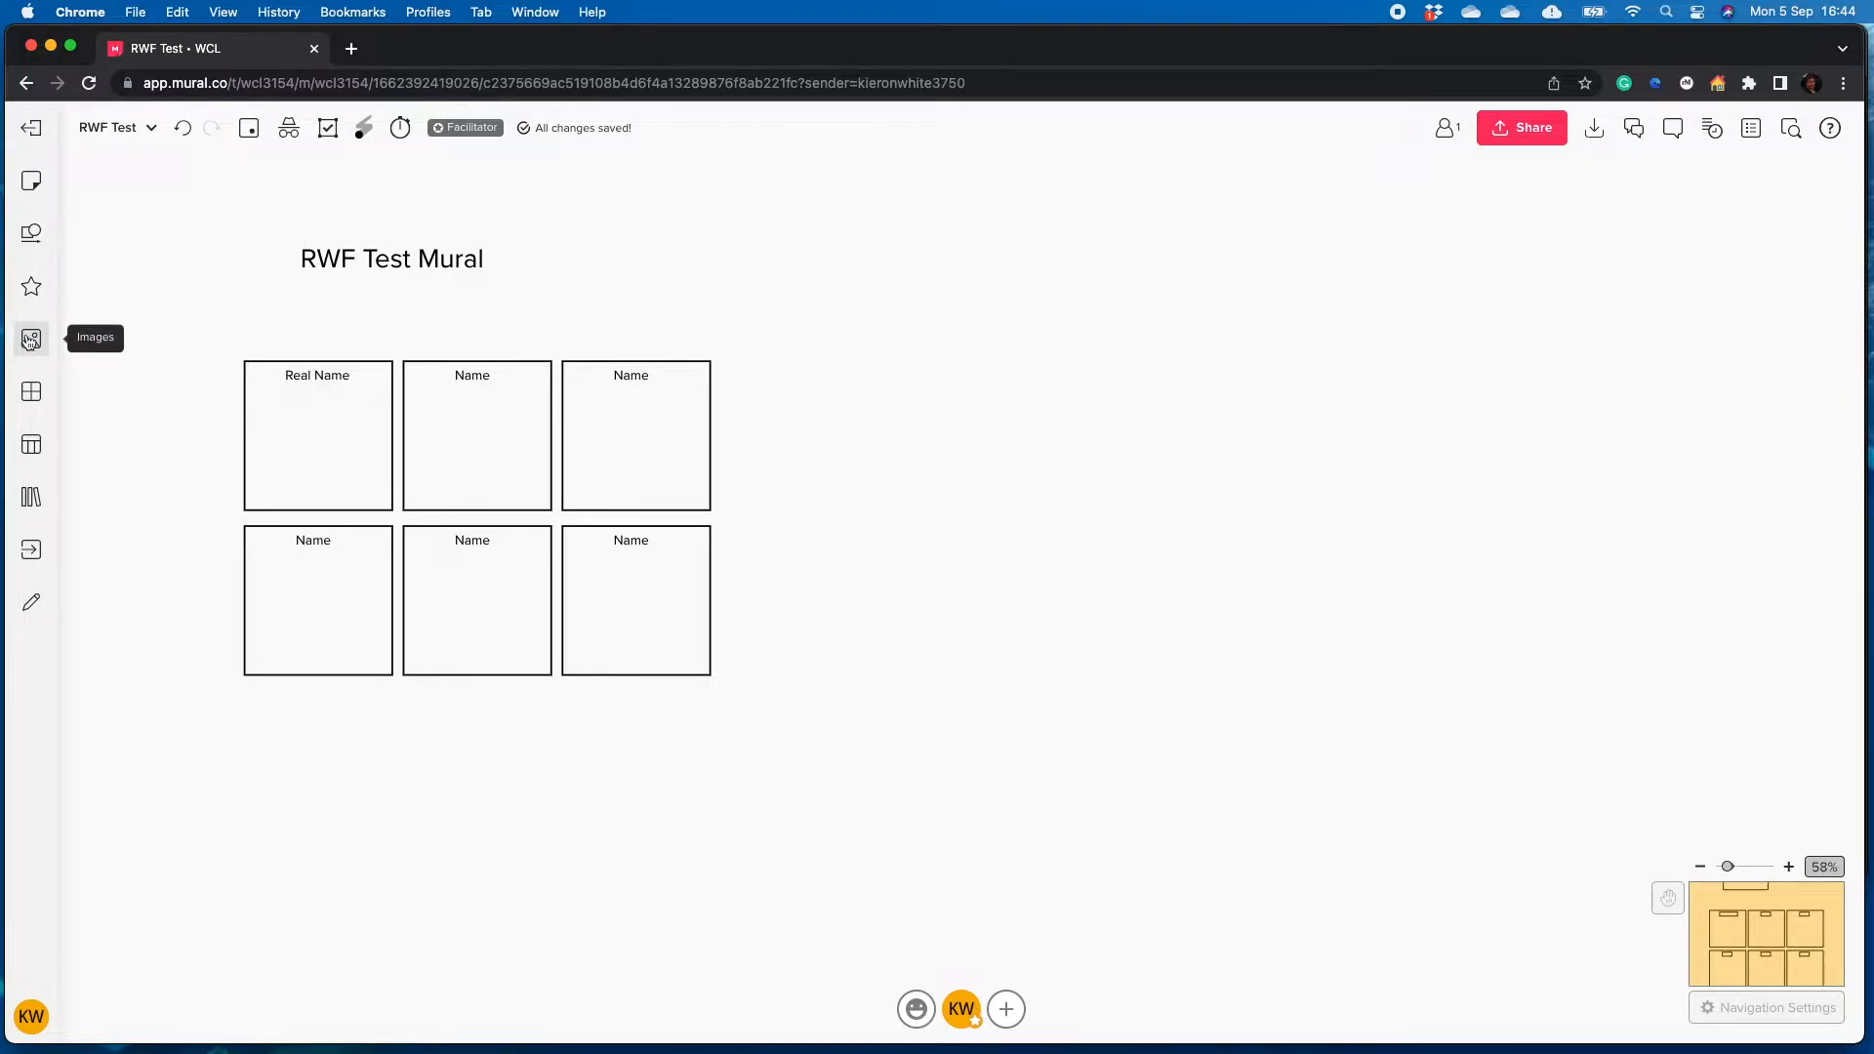
# Search the web images for "complexity" and add the picture of knotted coloured ropes to the mural
pyautogui.click(30, 342)
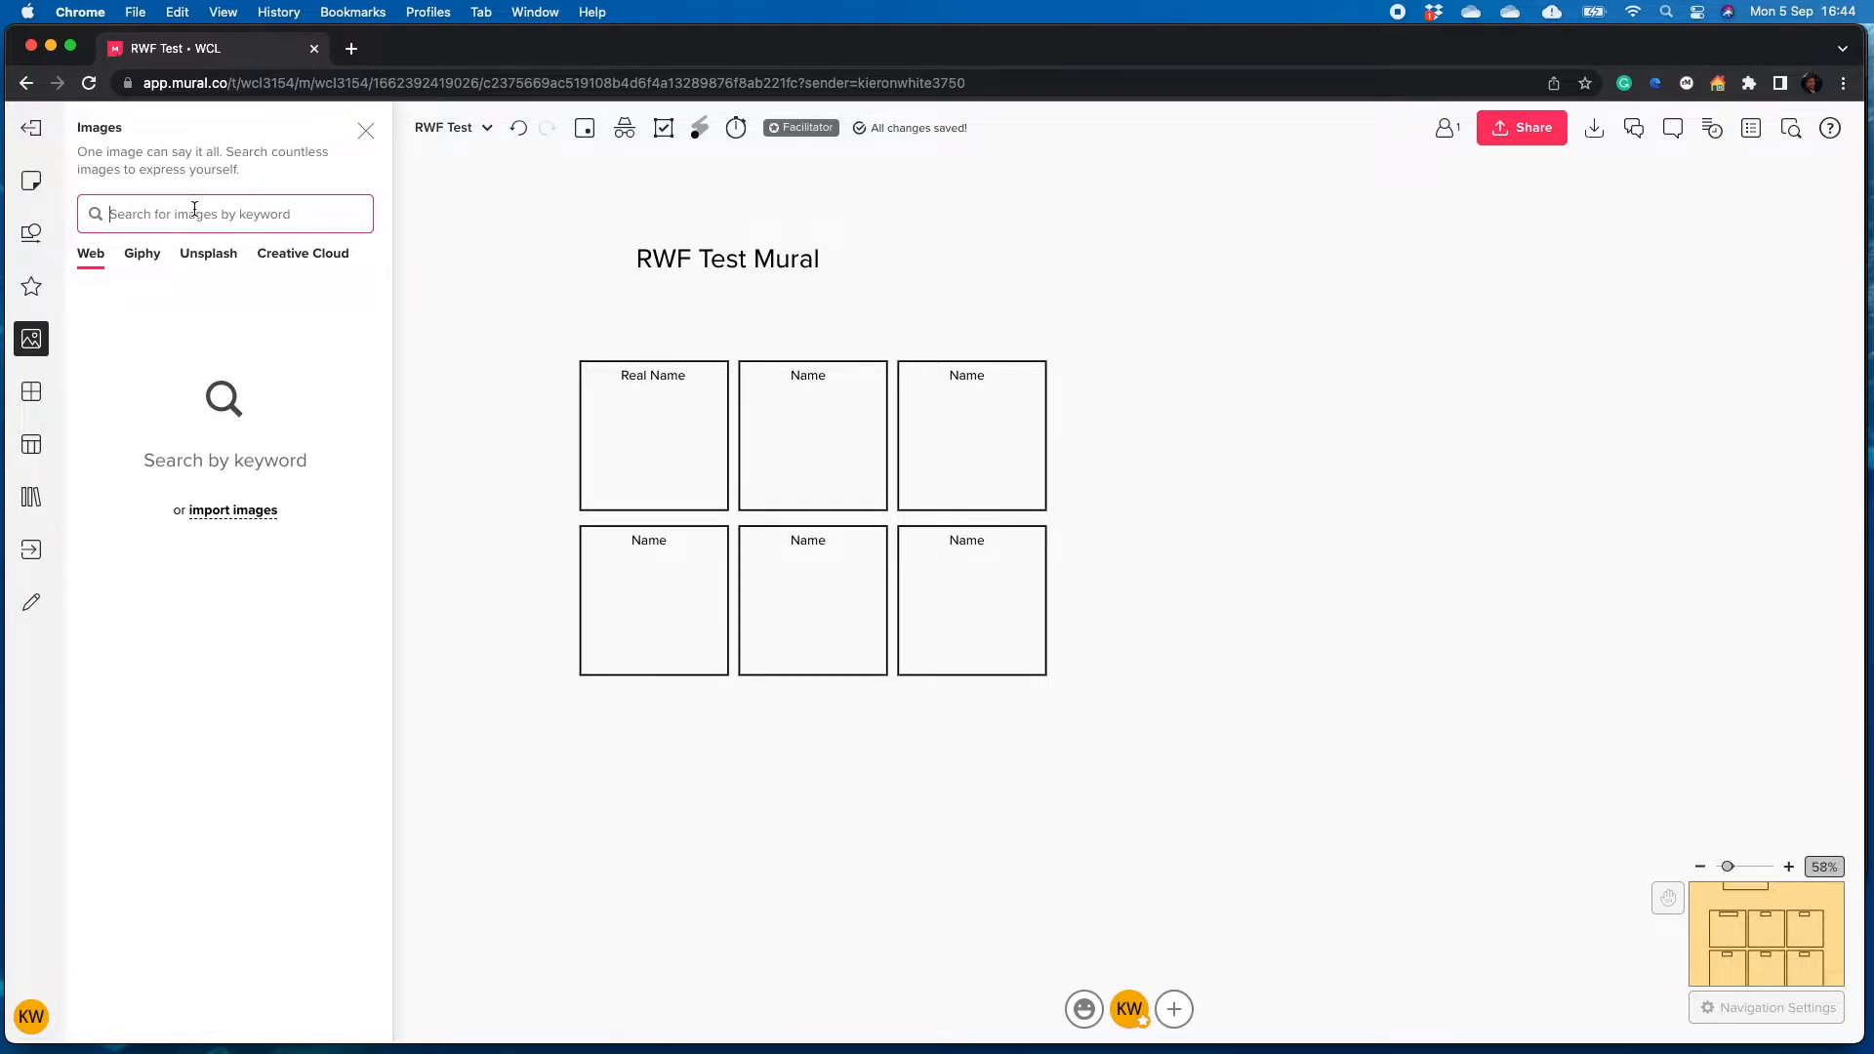
pyautogui.write('complexity')
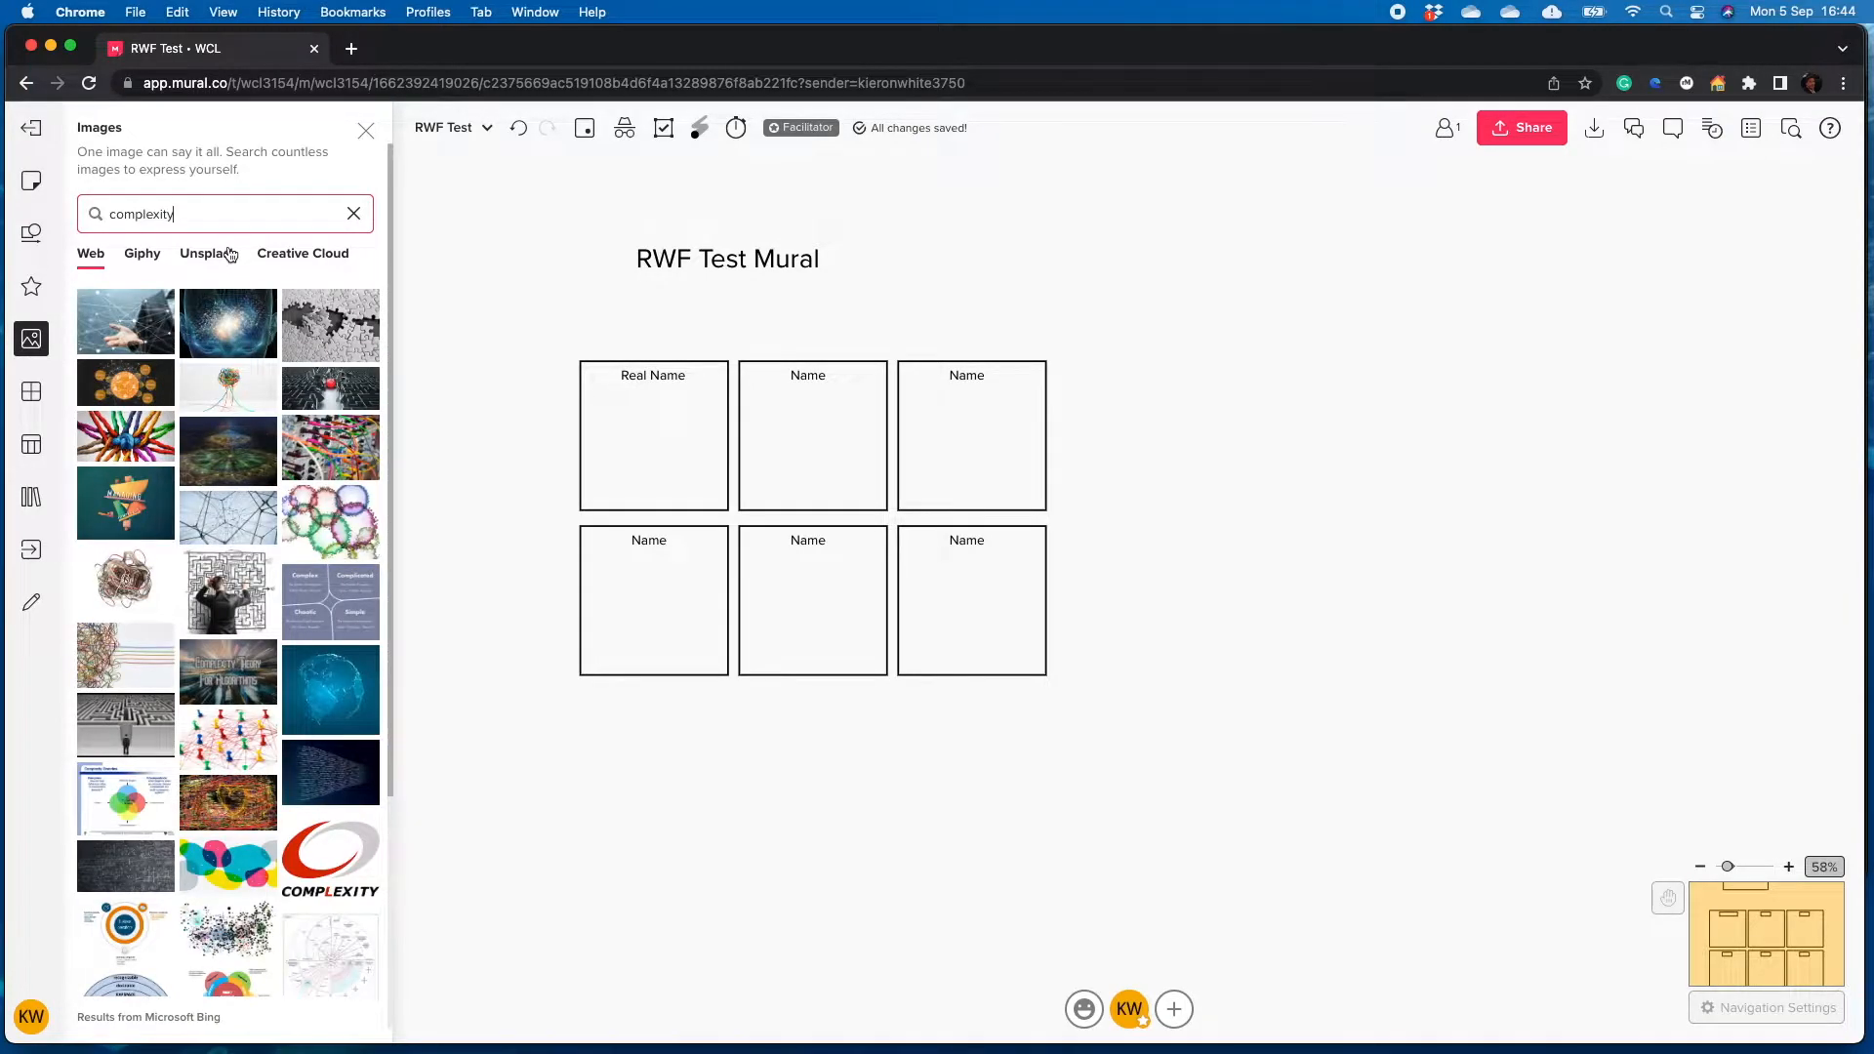
pyautogui.click(137, 444)
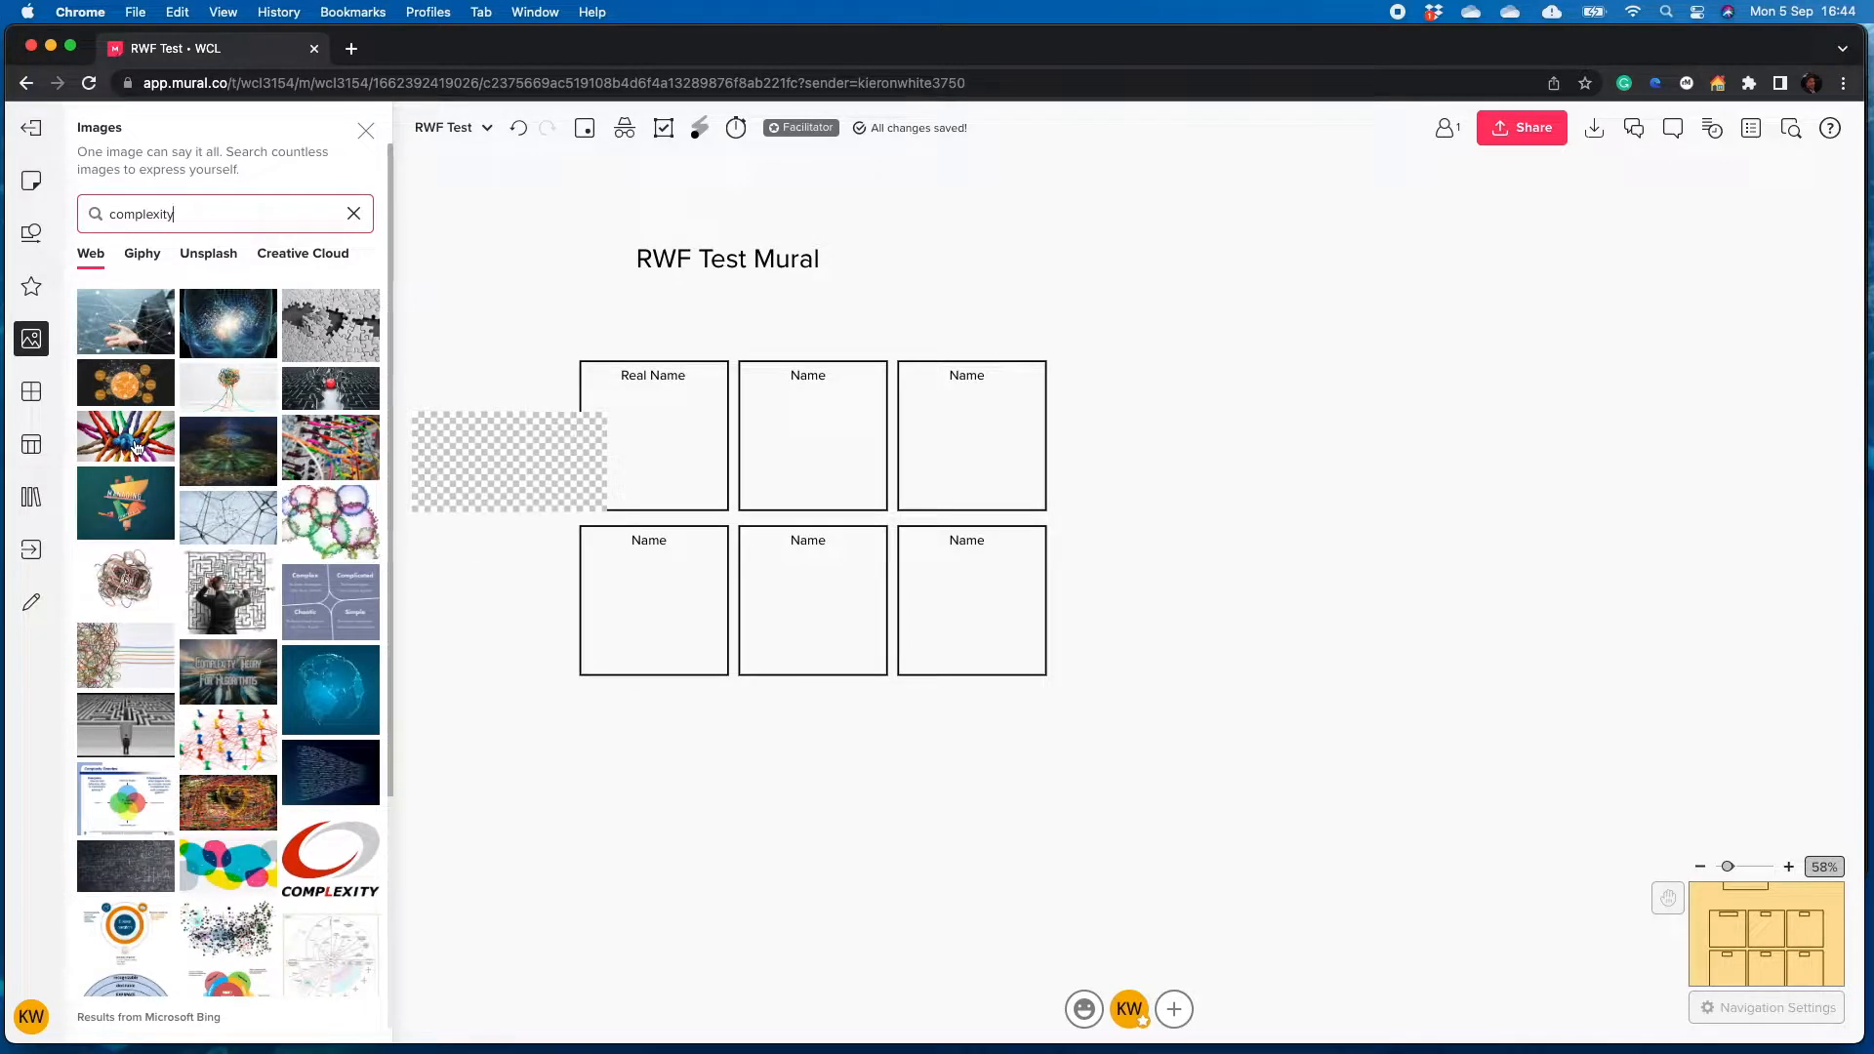
pyautogui.moveTo(137, 447); pyautogui.dragTo(612, 393)
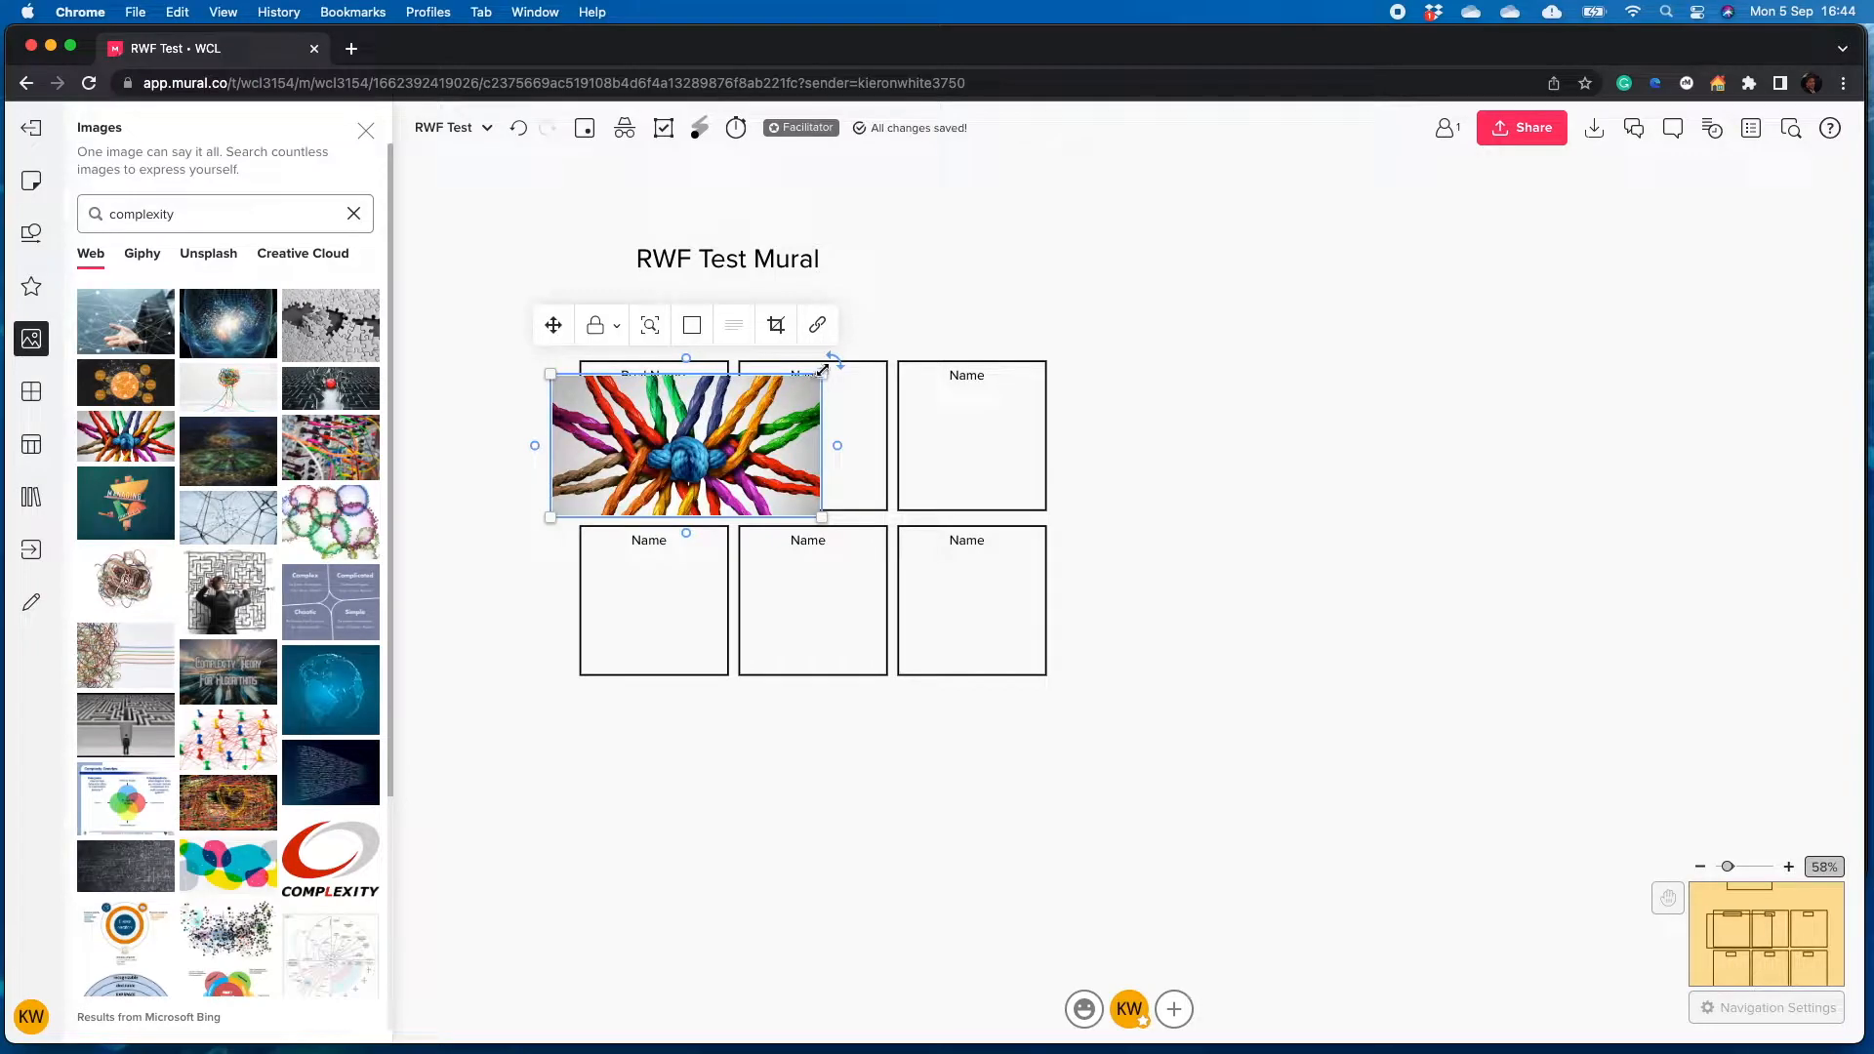
# Shrink the knotted-ropes picture and fit it inside the "Real Name" box beneath the label
pyautogui.moveTo(821, 373); pyautogui.dragTo(704, 412)
pyautogui.moveTo(660, 475); pyautogui.dragTo(689, 436)
pyautogui.click(423, 476)
pyautogui.click(718, 415)
pyautogui.moveTo(731, 397); pyautogui.dragTo(688, 430)
pyautogui.click(368, 130)
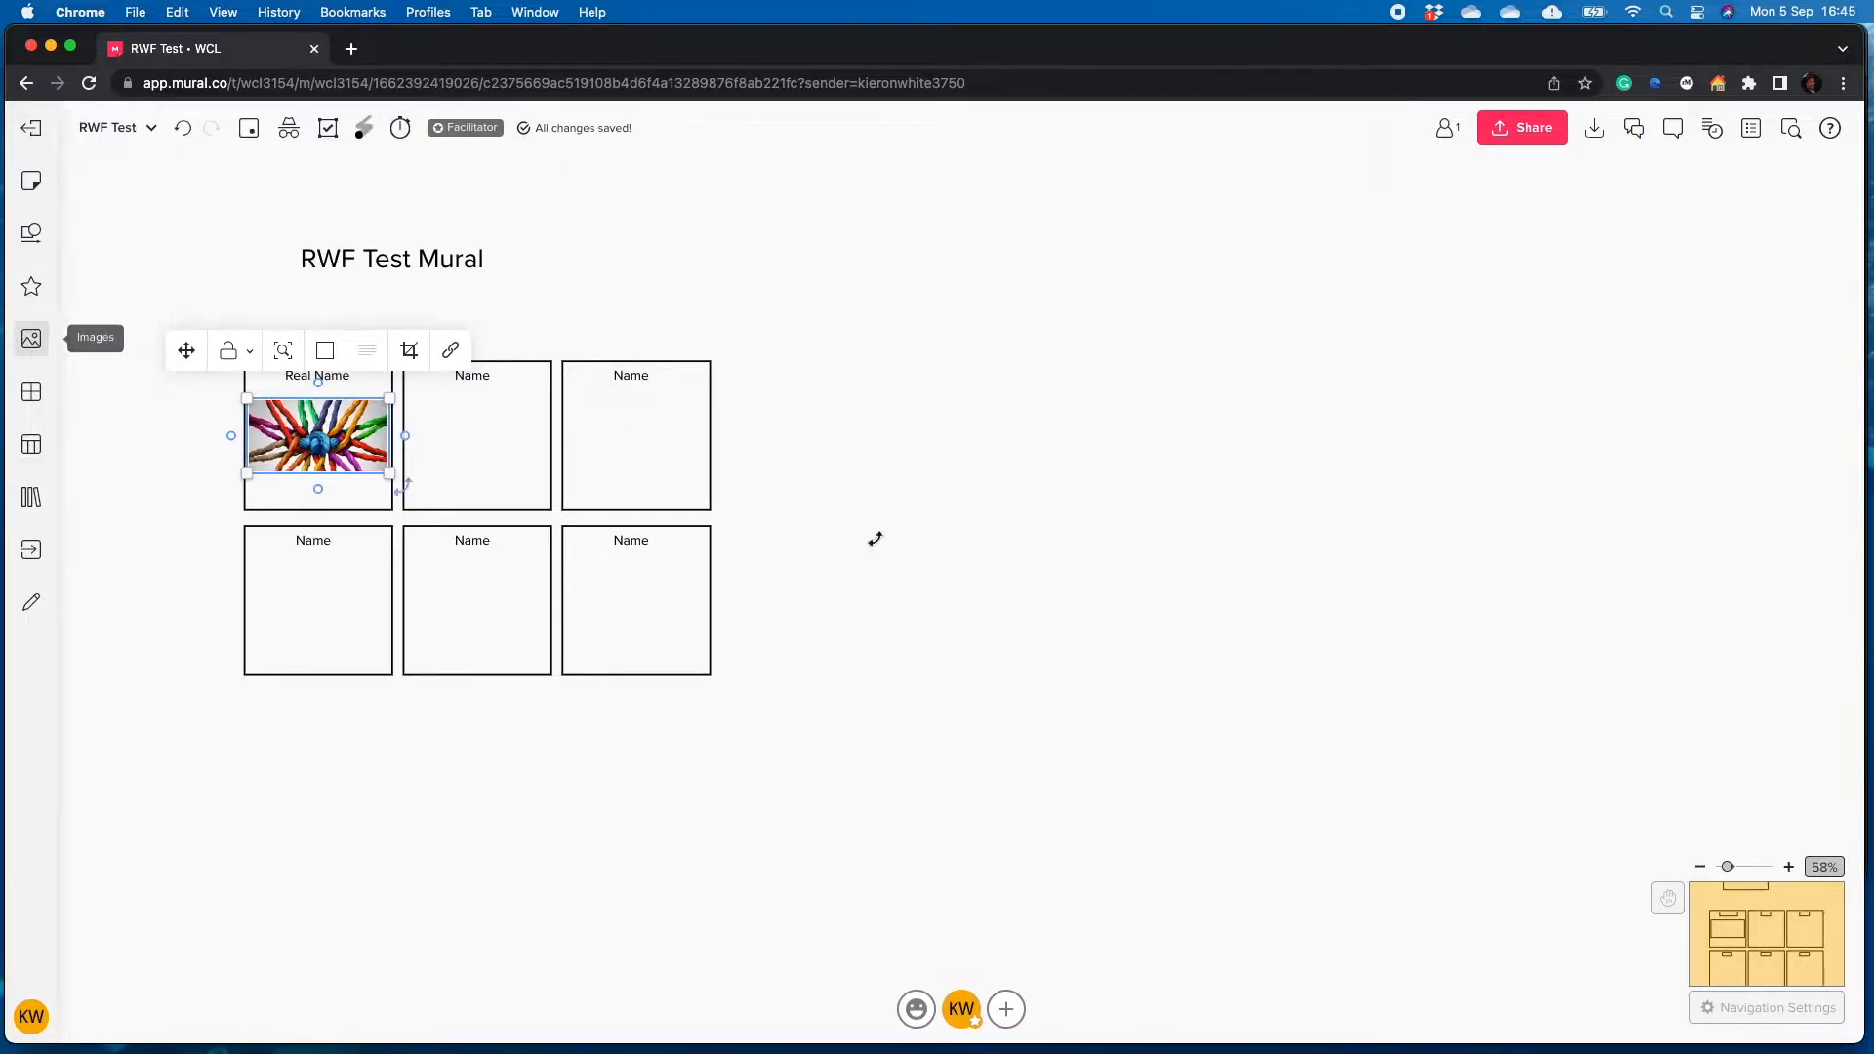
pyautogui.click(920, 619)
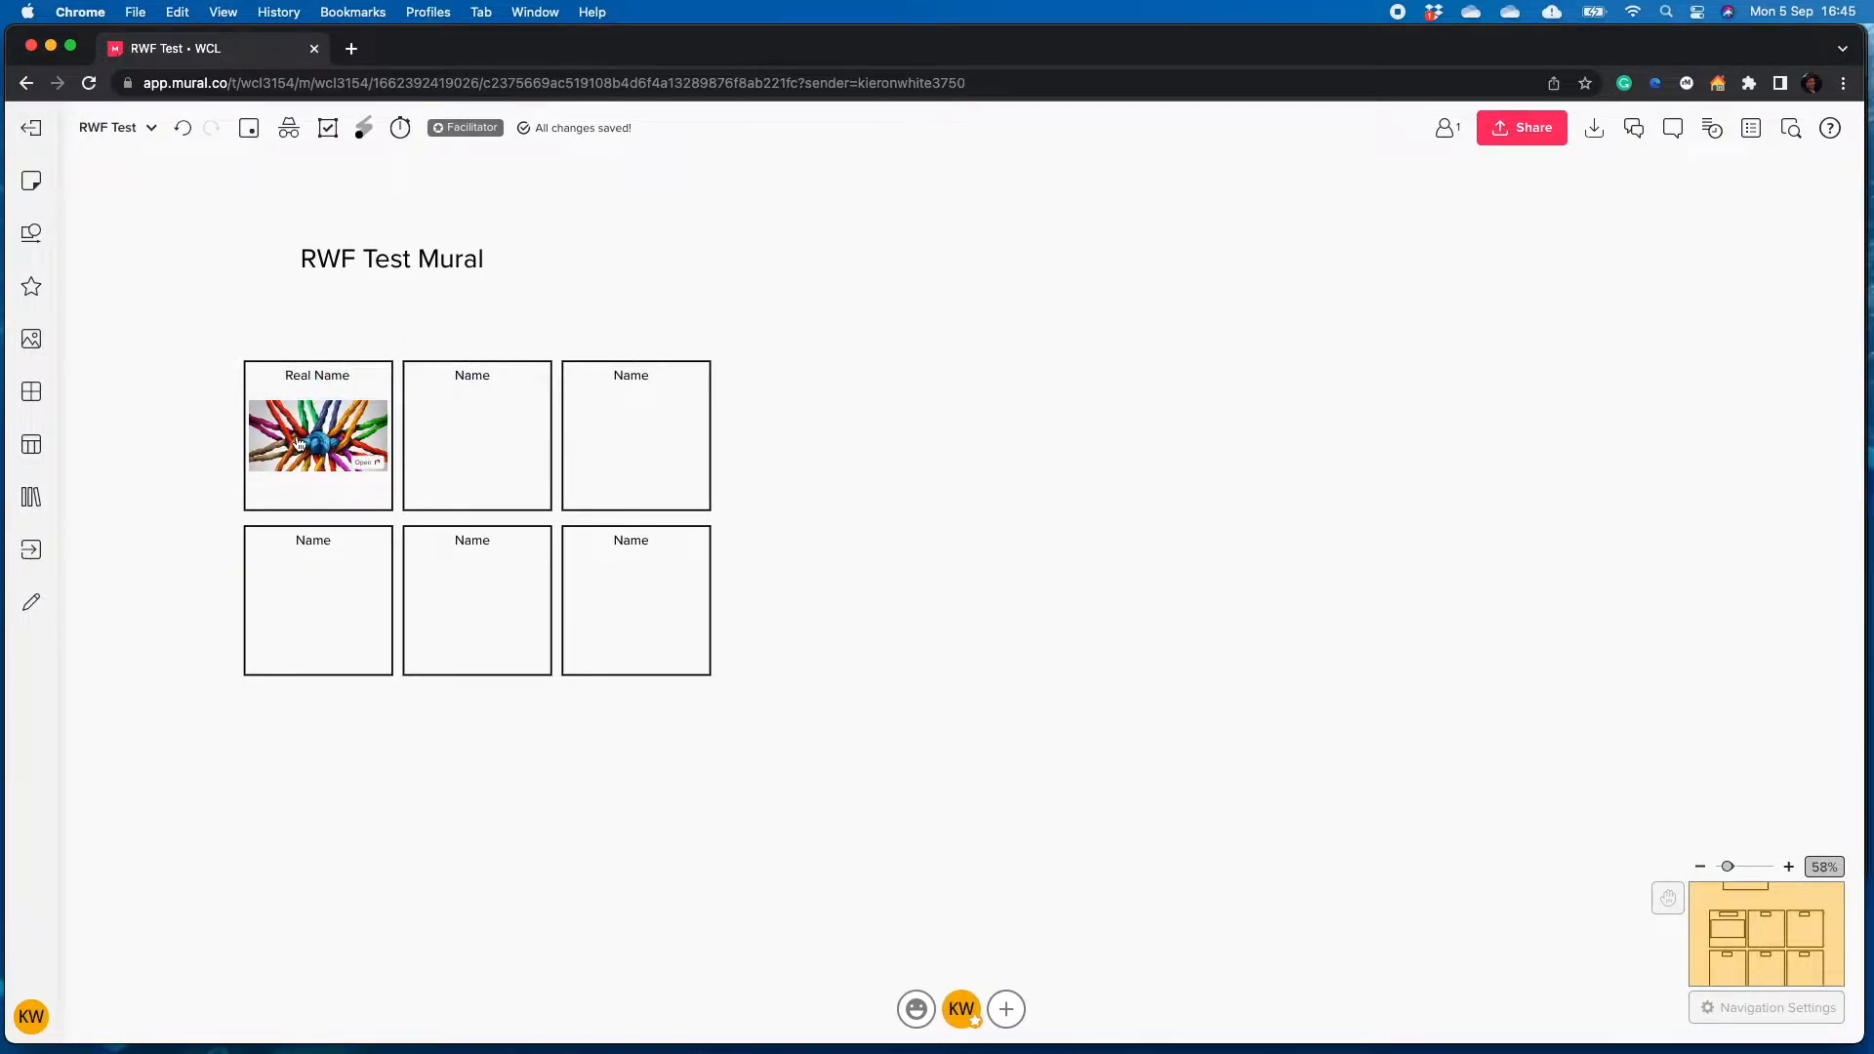
# Search the web images for "team work" and add the photo of hands joined in a circle to the mural
pyautogui.scroll(5, 301, 423)
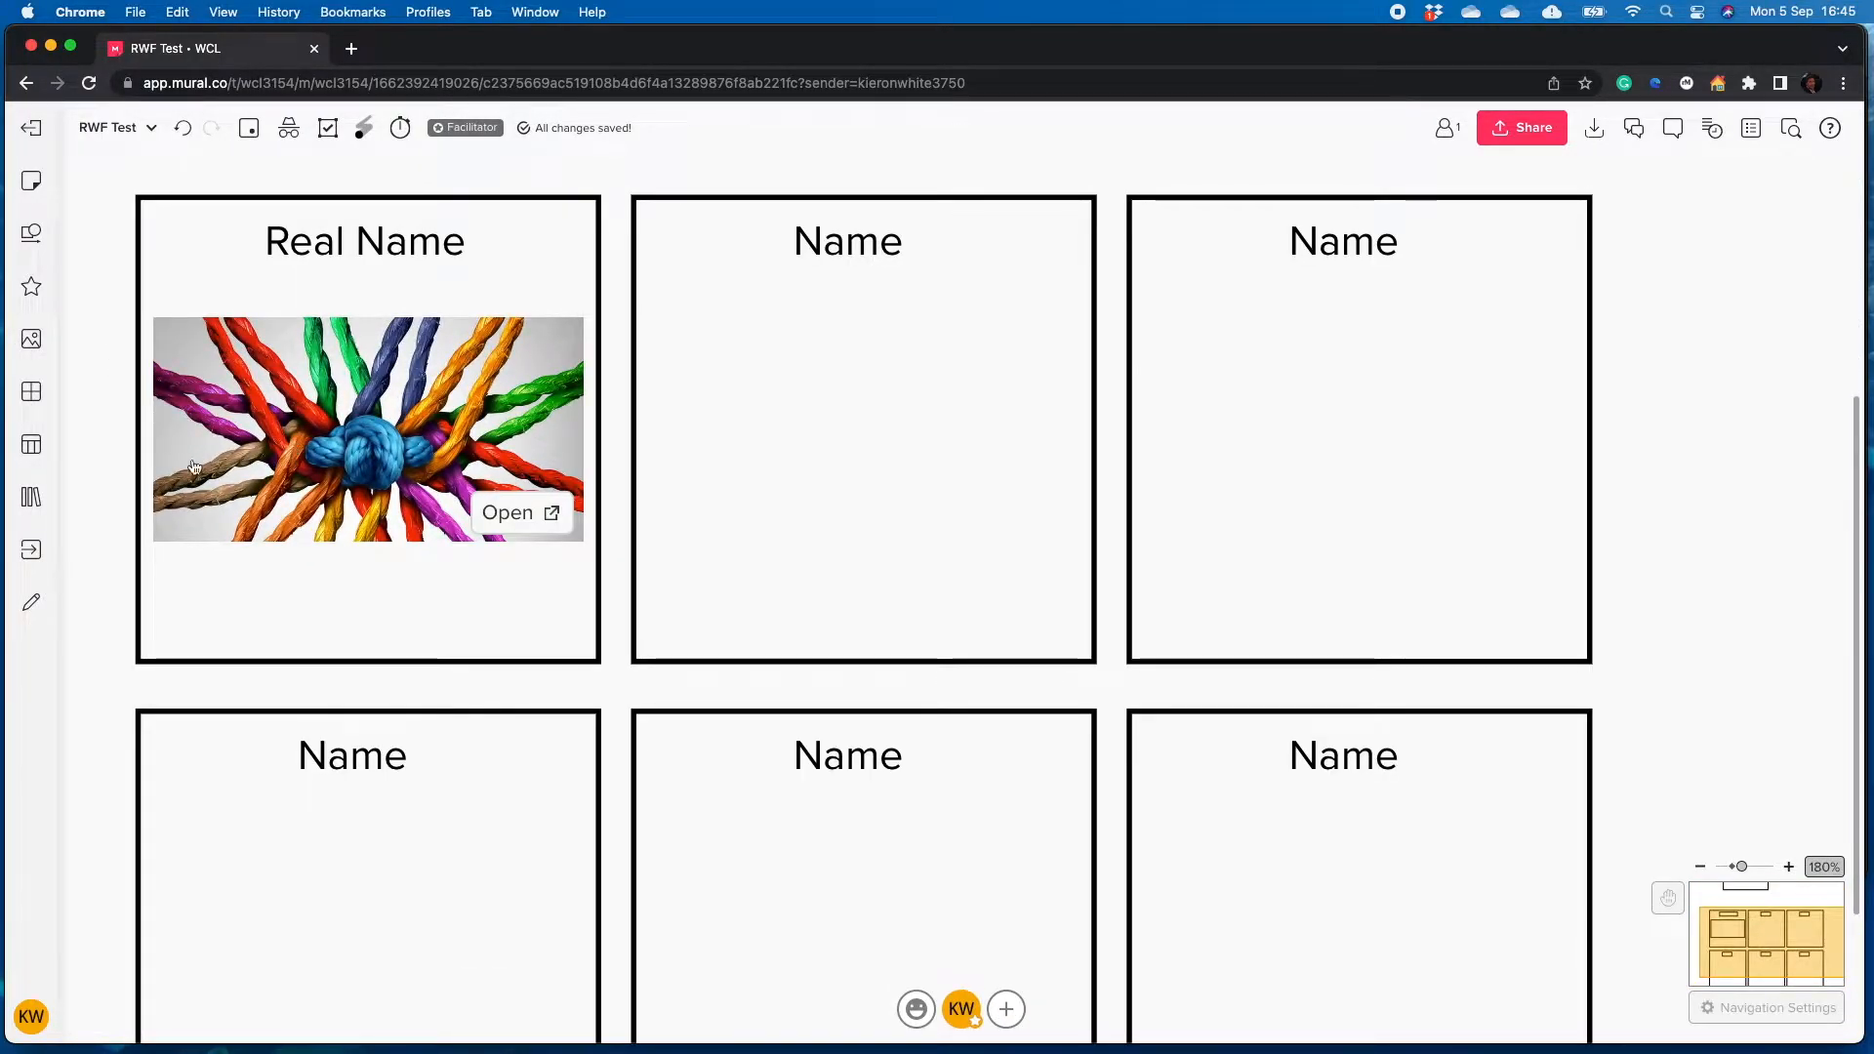
pyautogui.scroll(-4, 139, 435)
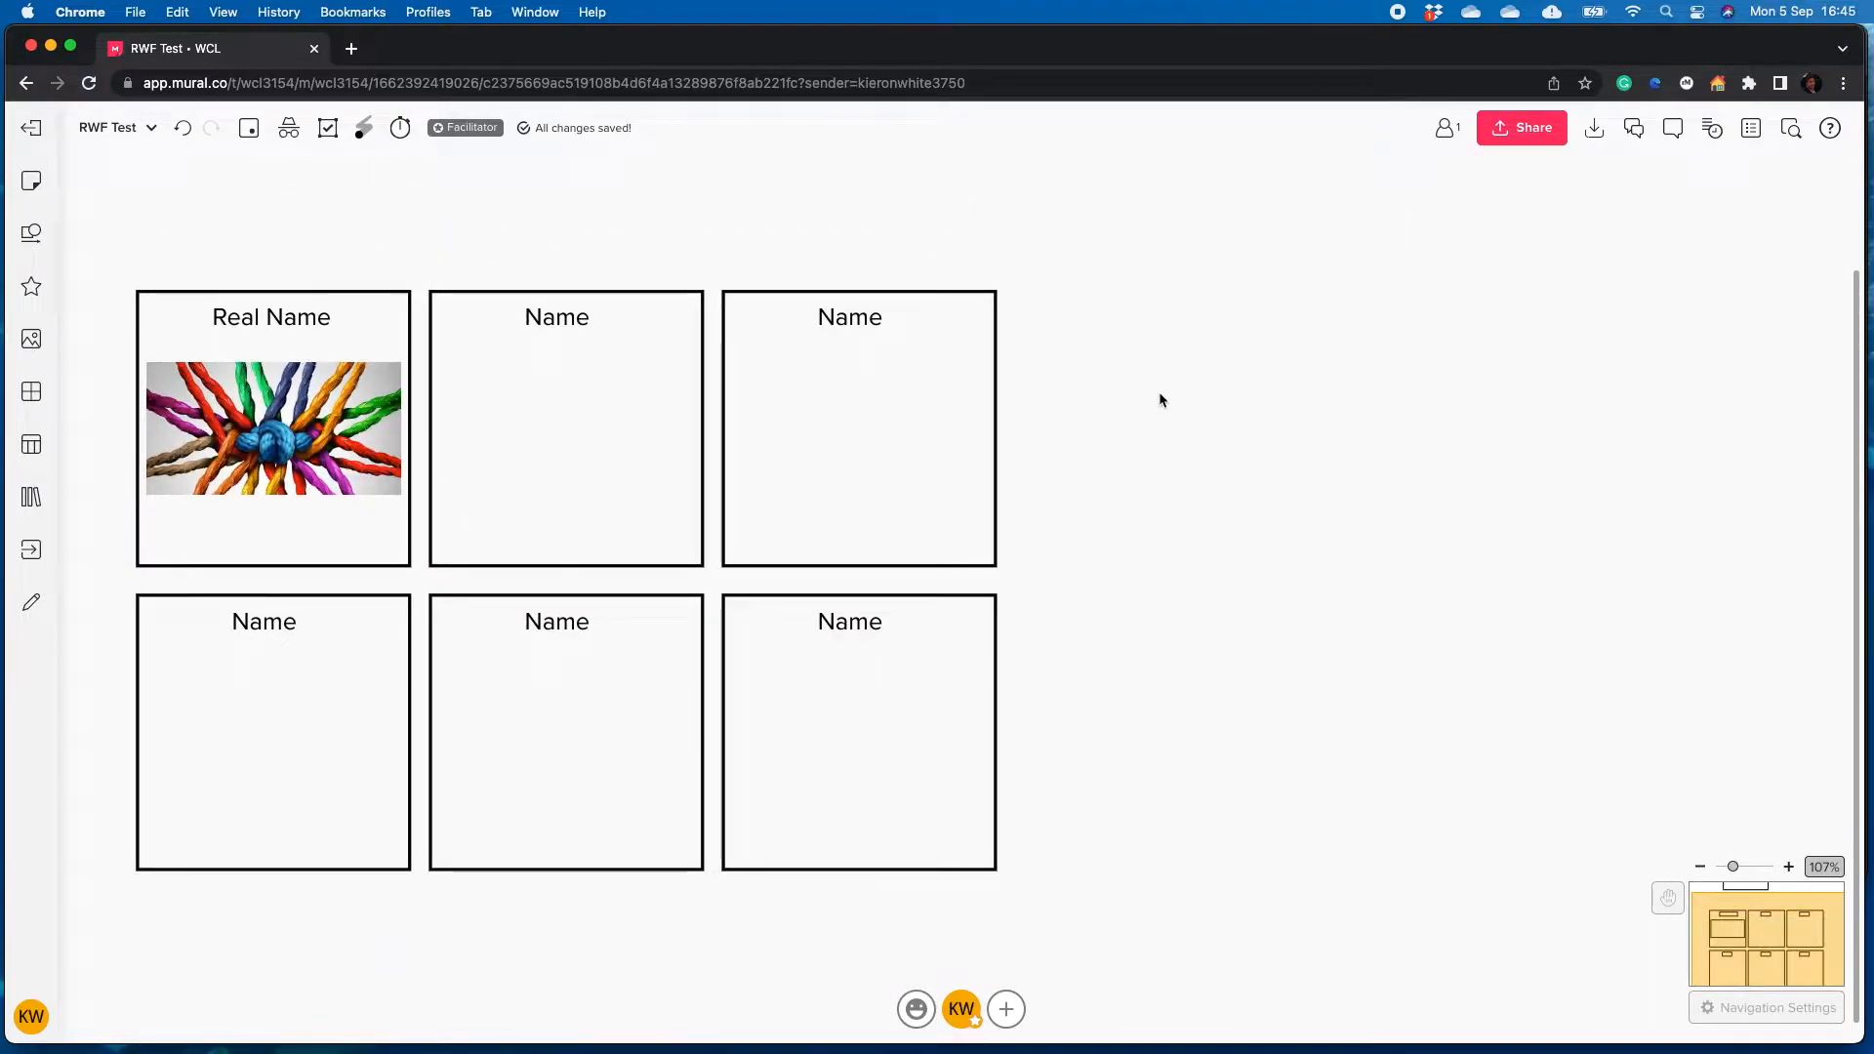
pyautogui.click(32, 338)
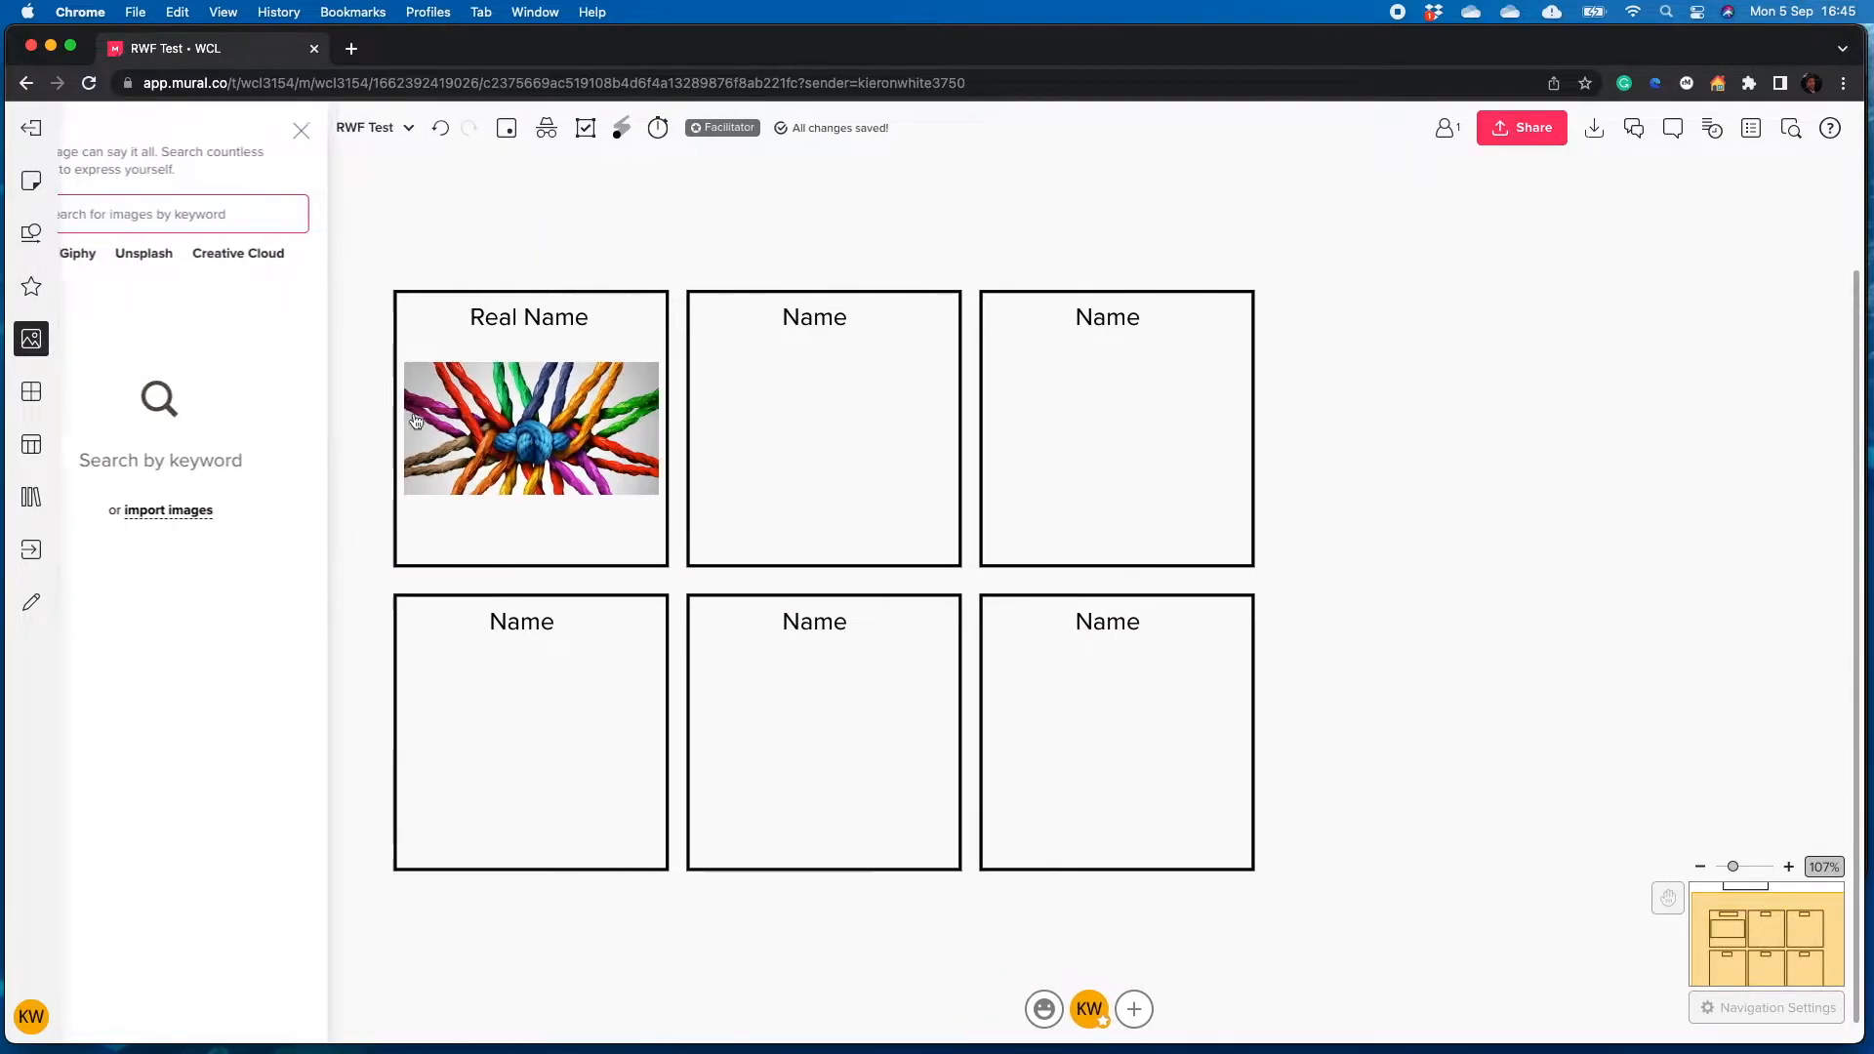
pyautogui.write('team w')
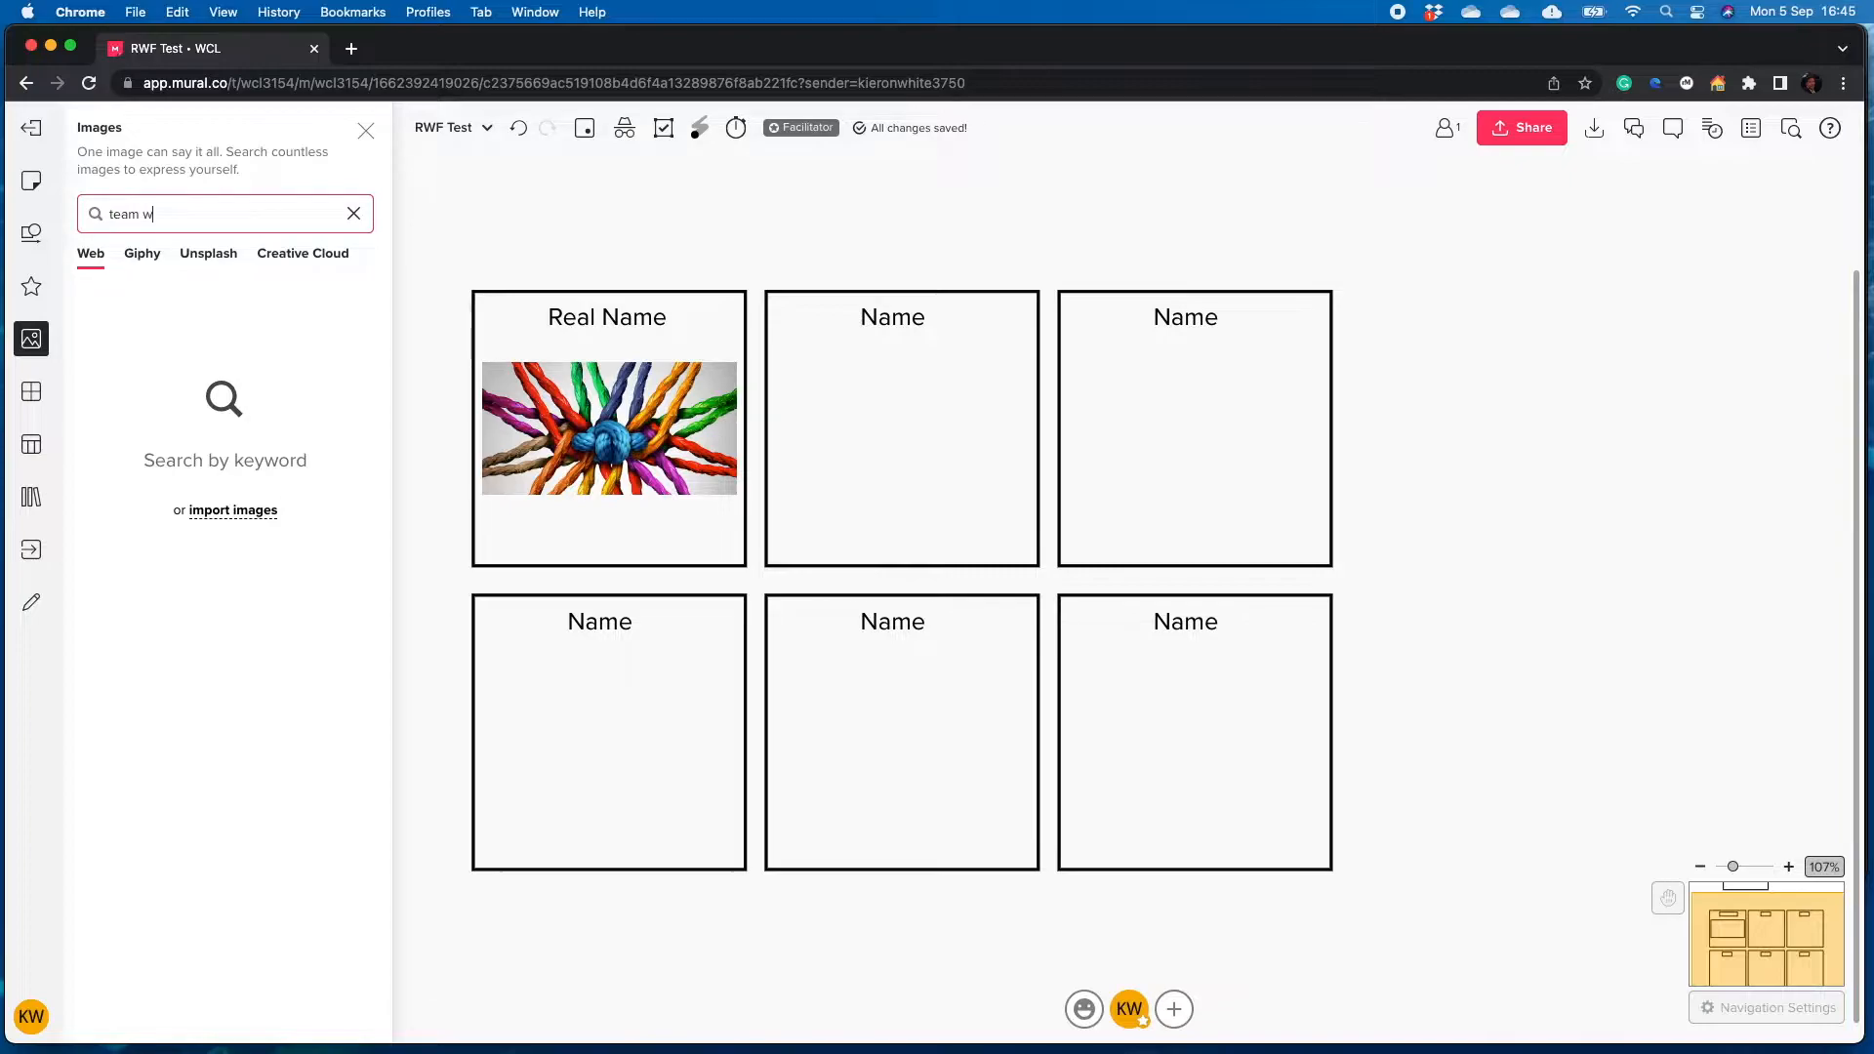
pyautogui.click(328, 471)
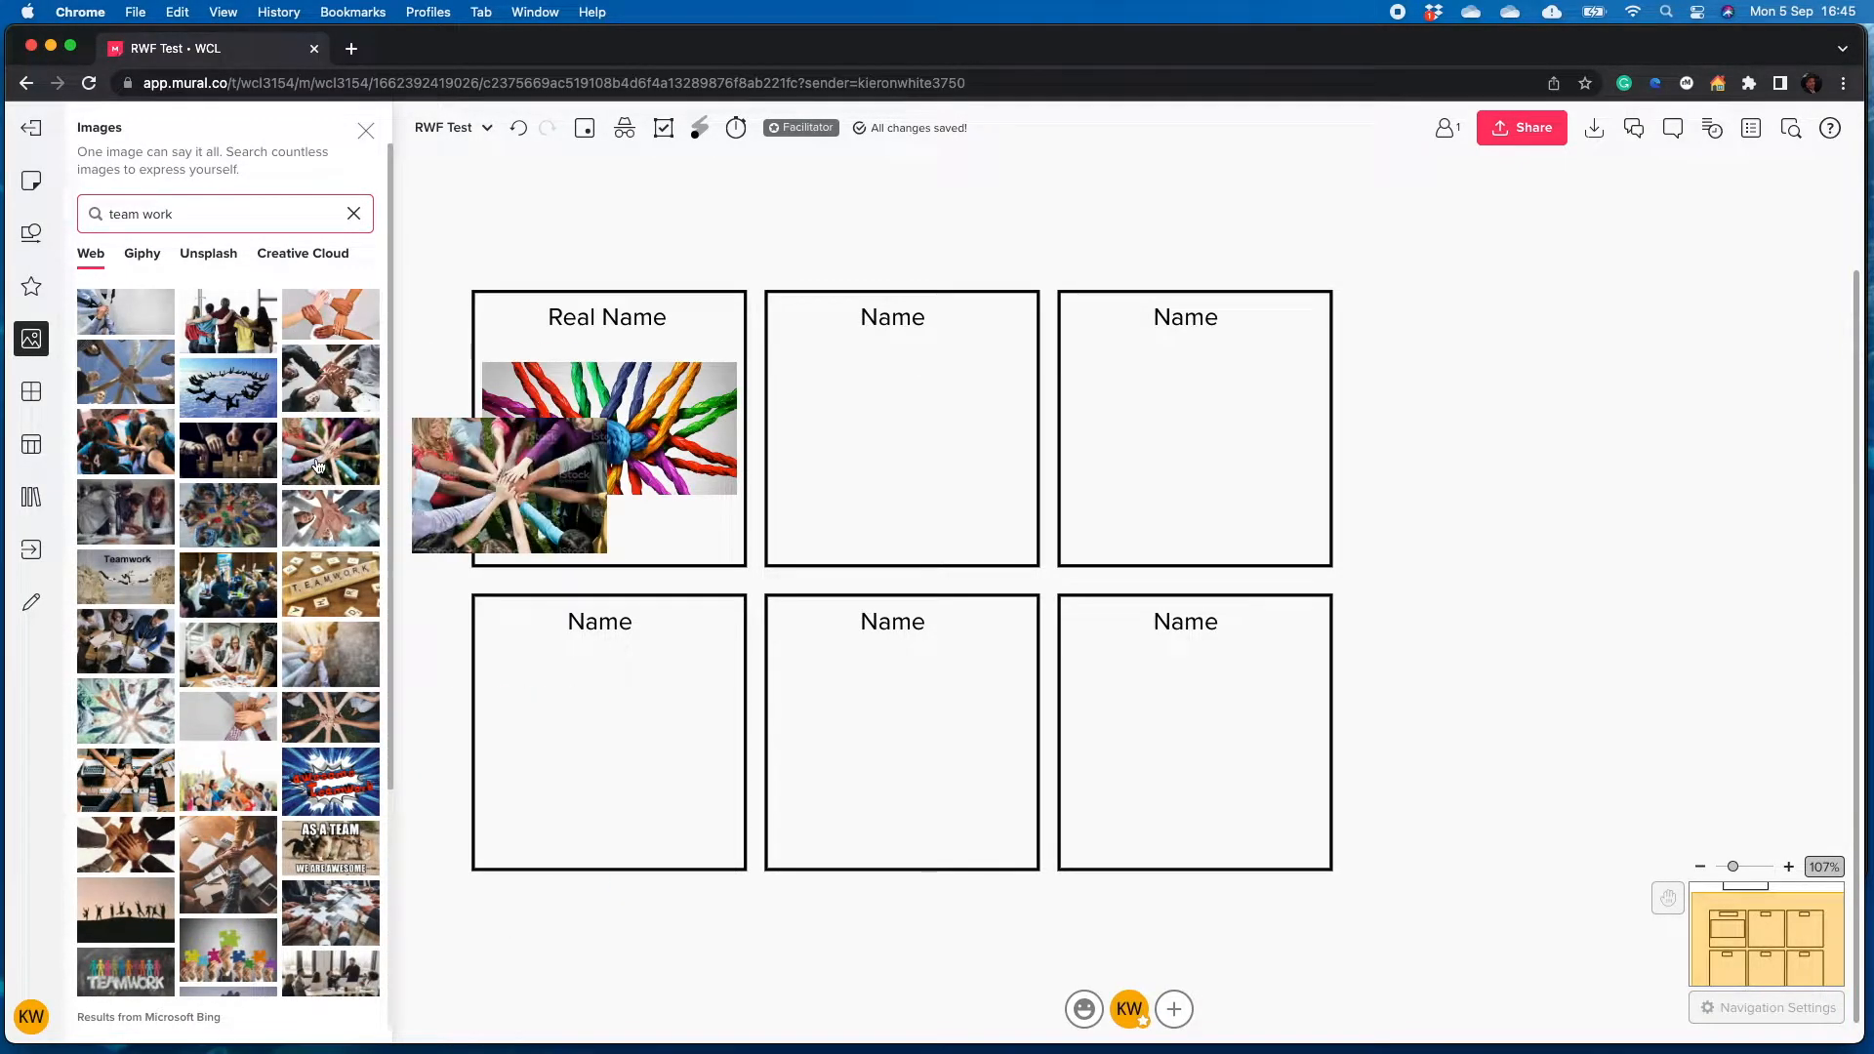
pyautogui.click(363, 466)
# Shrink the joined-hands photo and fit it beneath the label in the second box of the upper row
pyautogui.moveTo(1378, 421); pyautogui.dragTo(1154, 573)
pyautogui.moveTo(1008, 664); pyautogui.dragTo(900, 438)
pyautogui.moveTo(1048, 344); pyautogui.dragTo(1033, 353)
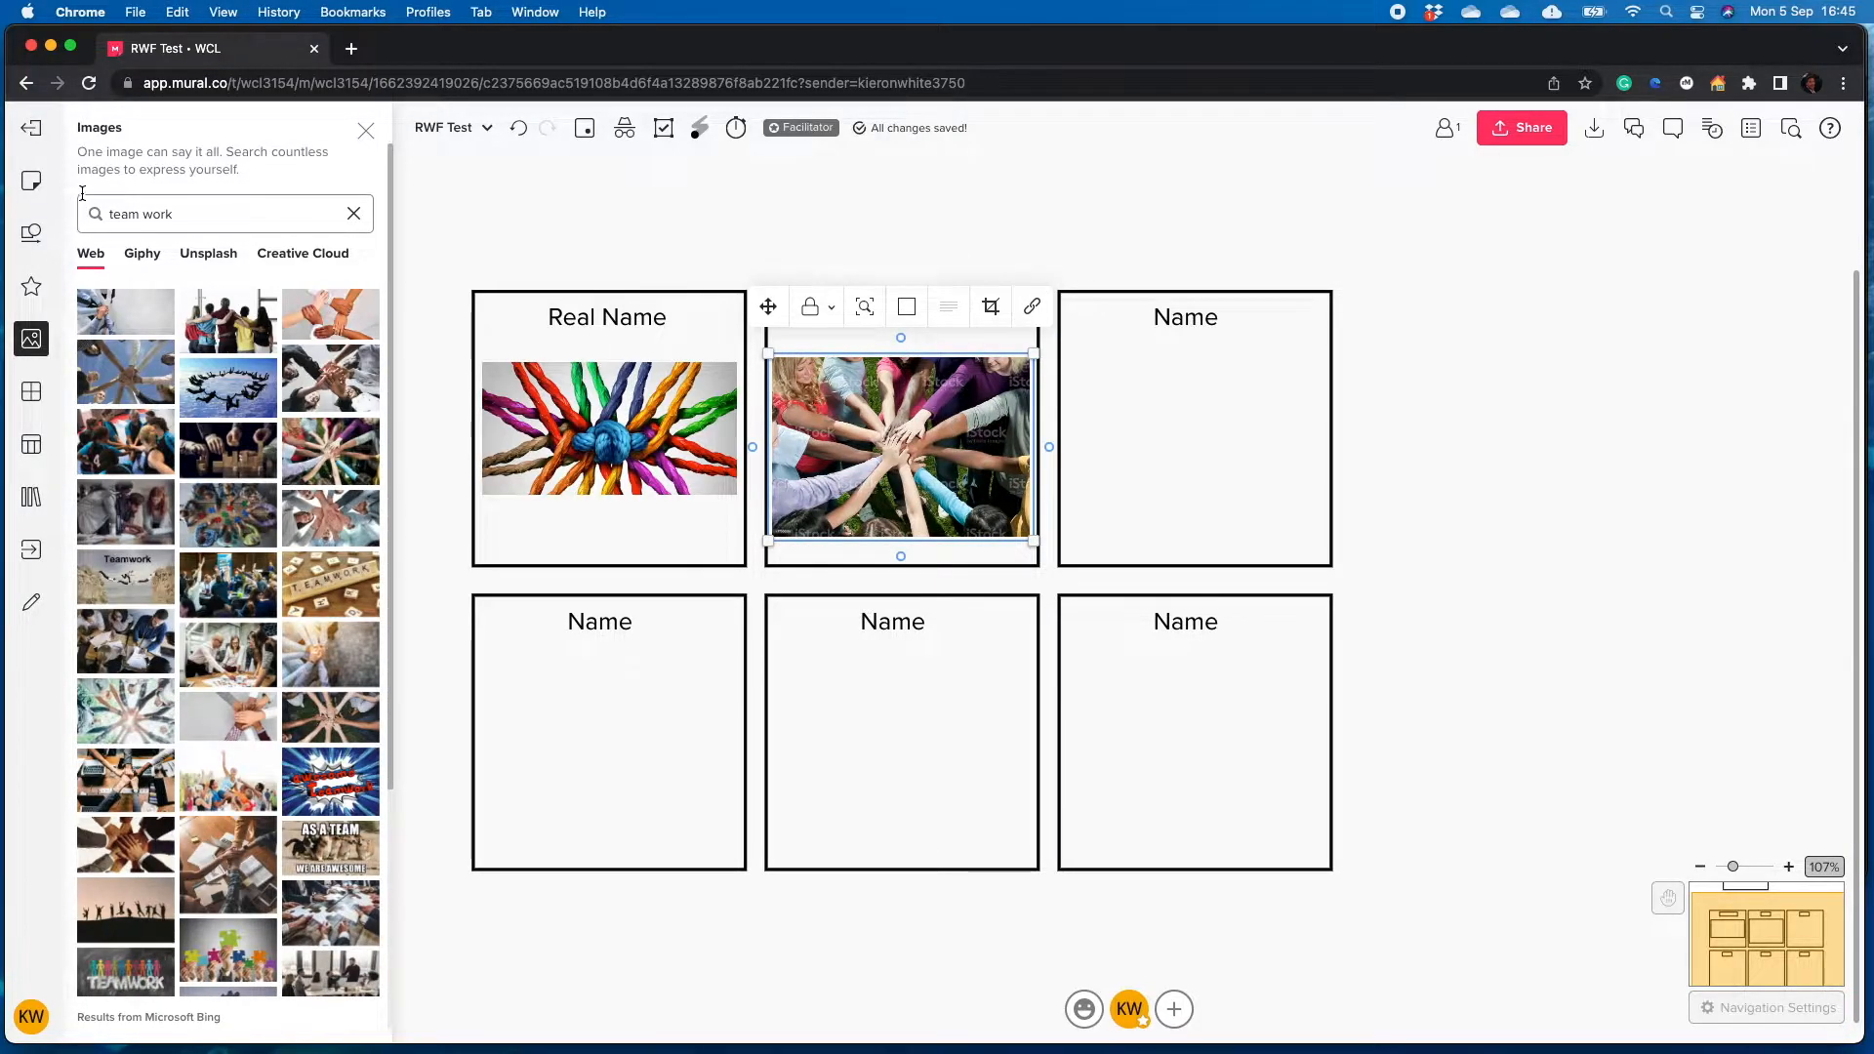
# Search the web images for "leader" and add the "Are you a Leader?" picture to the mural
pyautogui.tripleClick(147, 212)
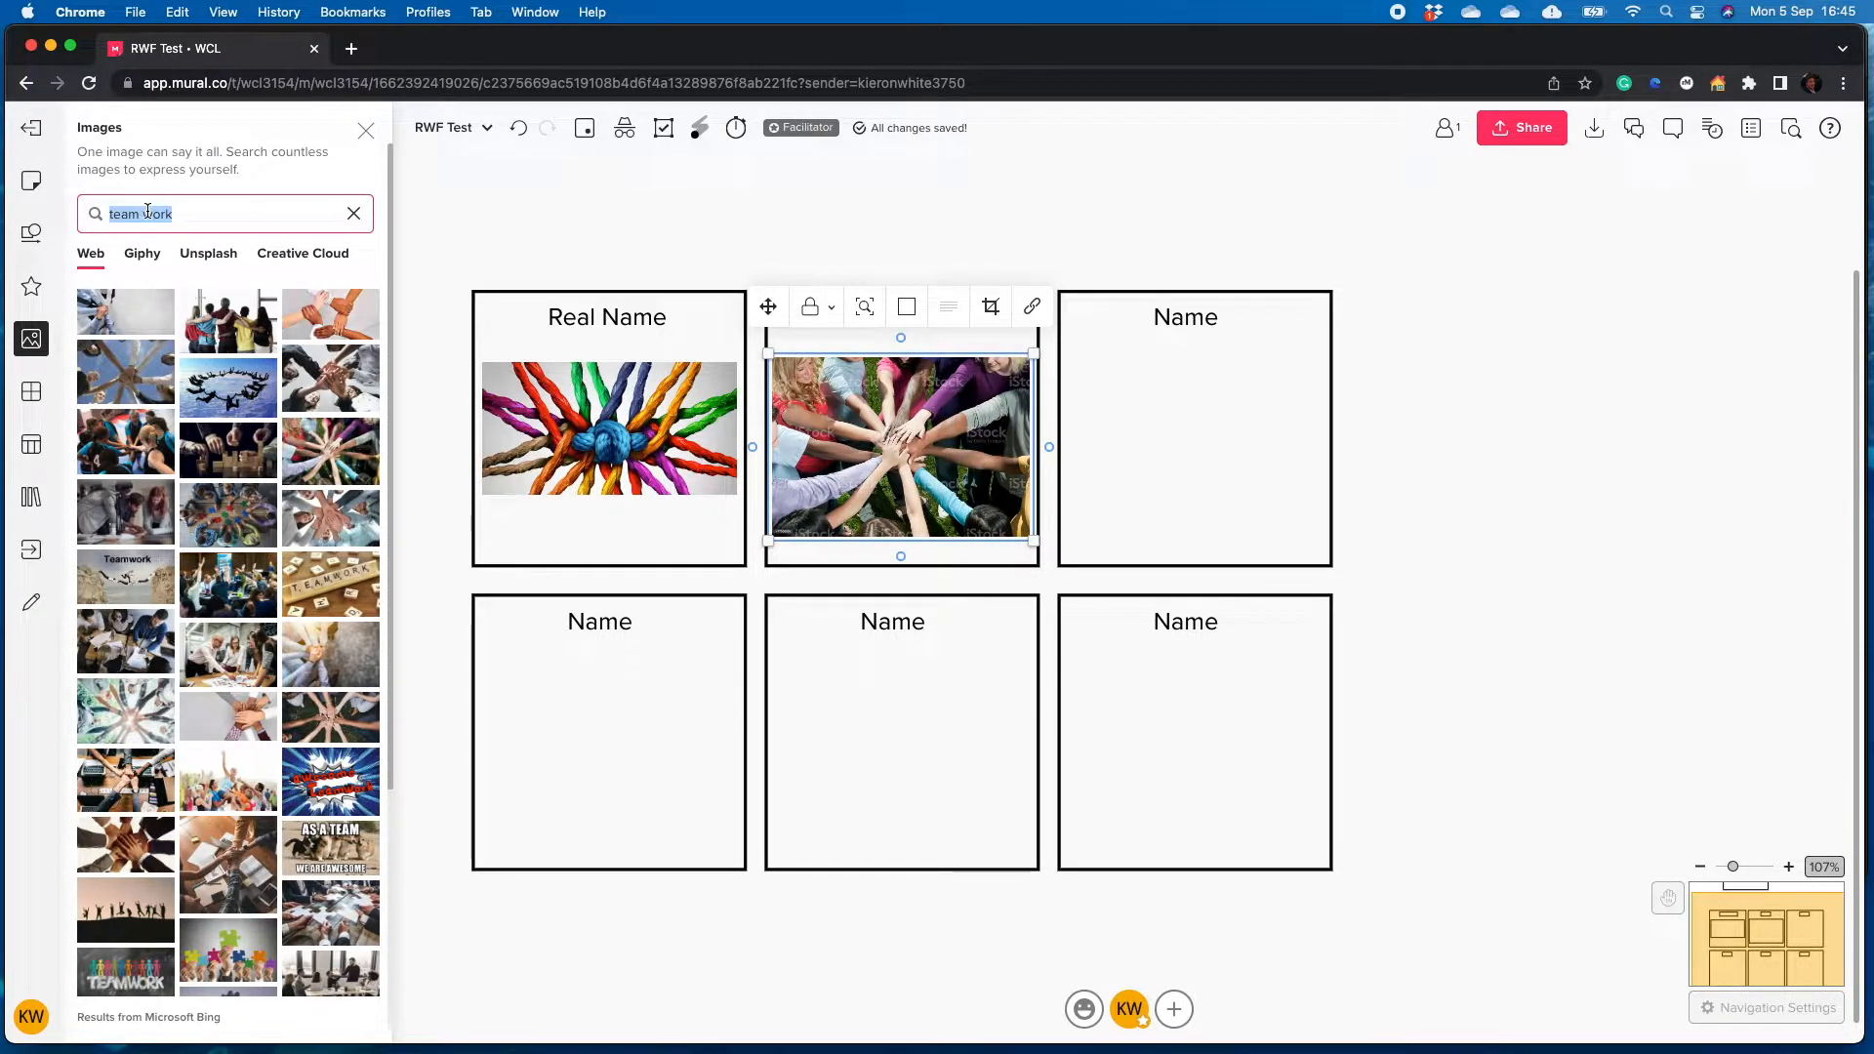
pyautogui.write('led')
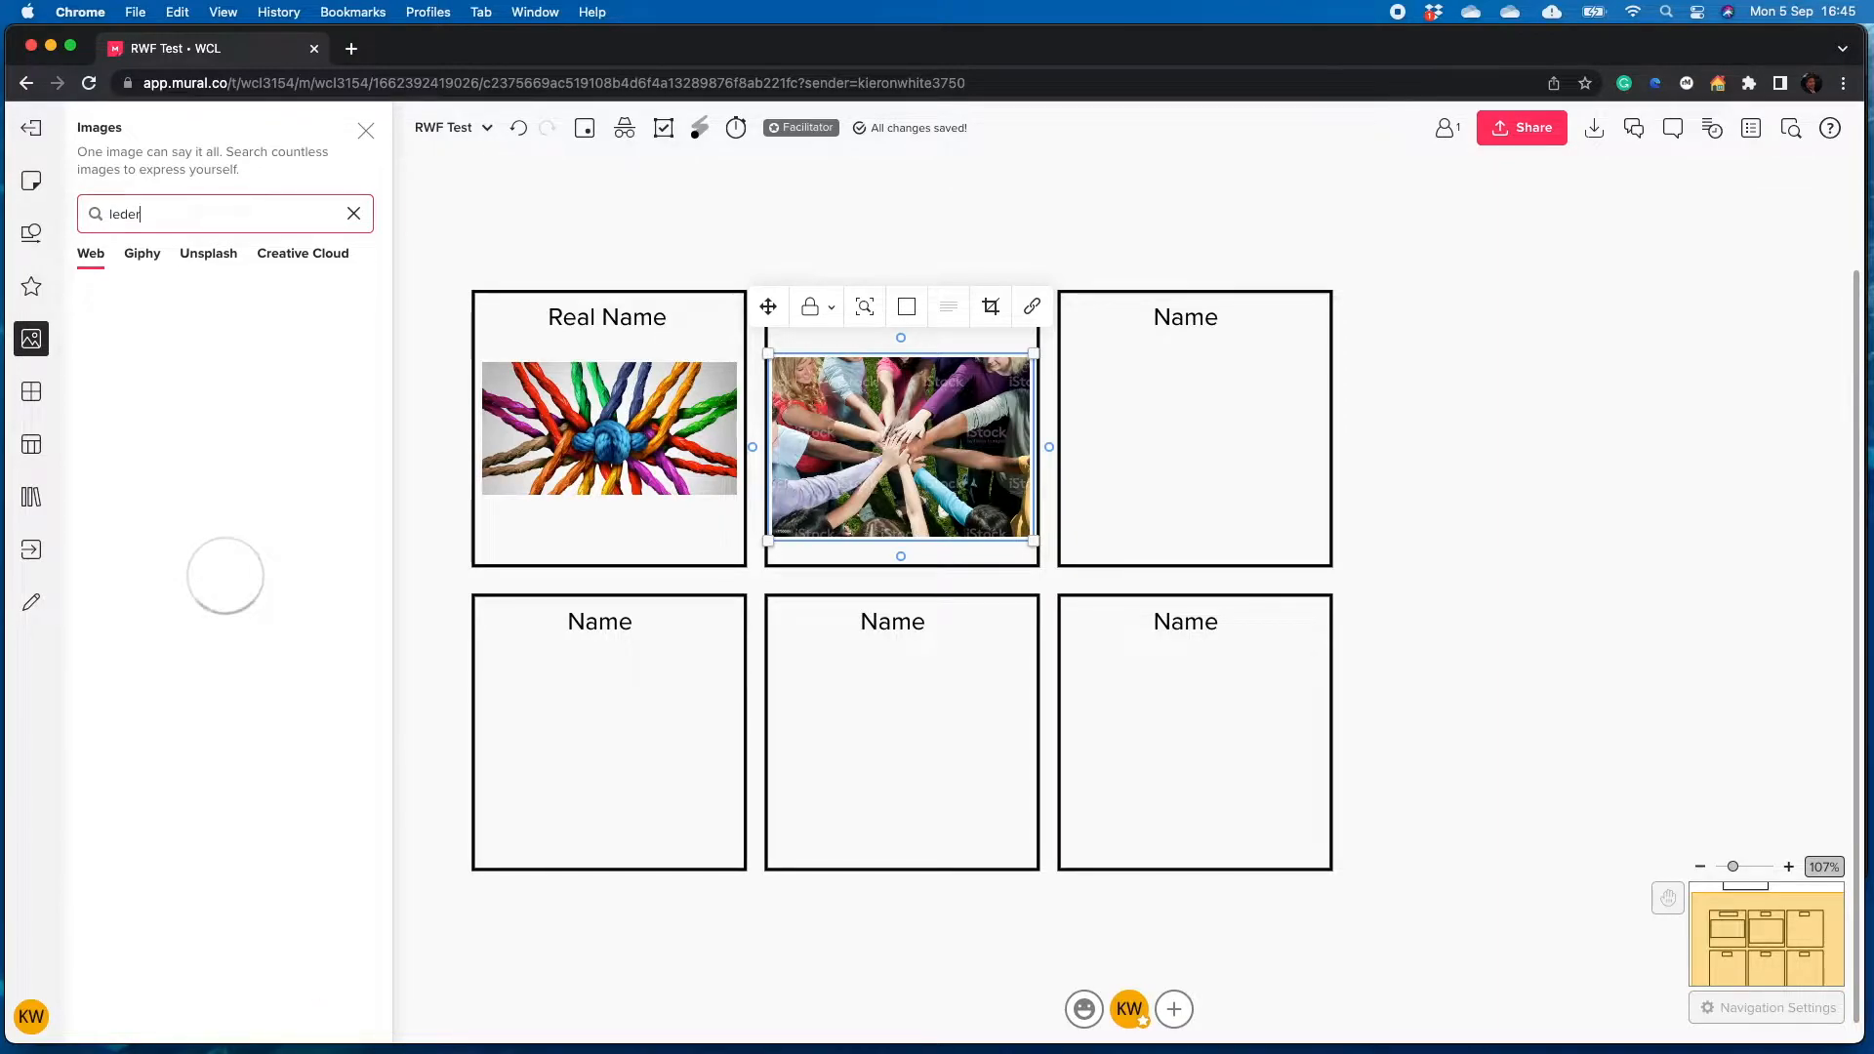
pyautogui.press('BackSpace')
pyautogui.write('ad')
pyautogui.click(242, 442)
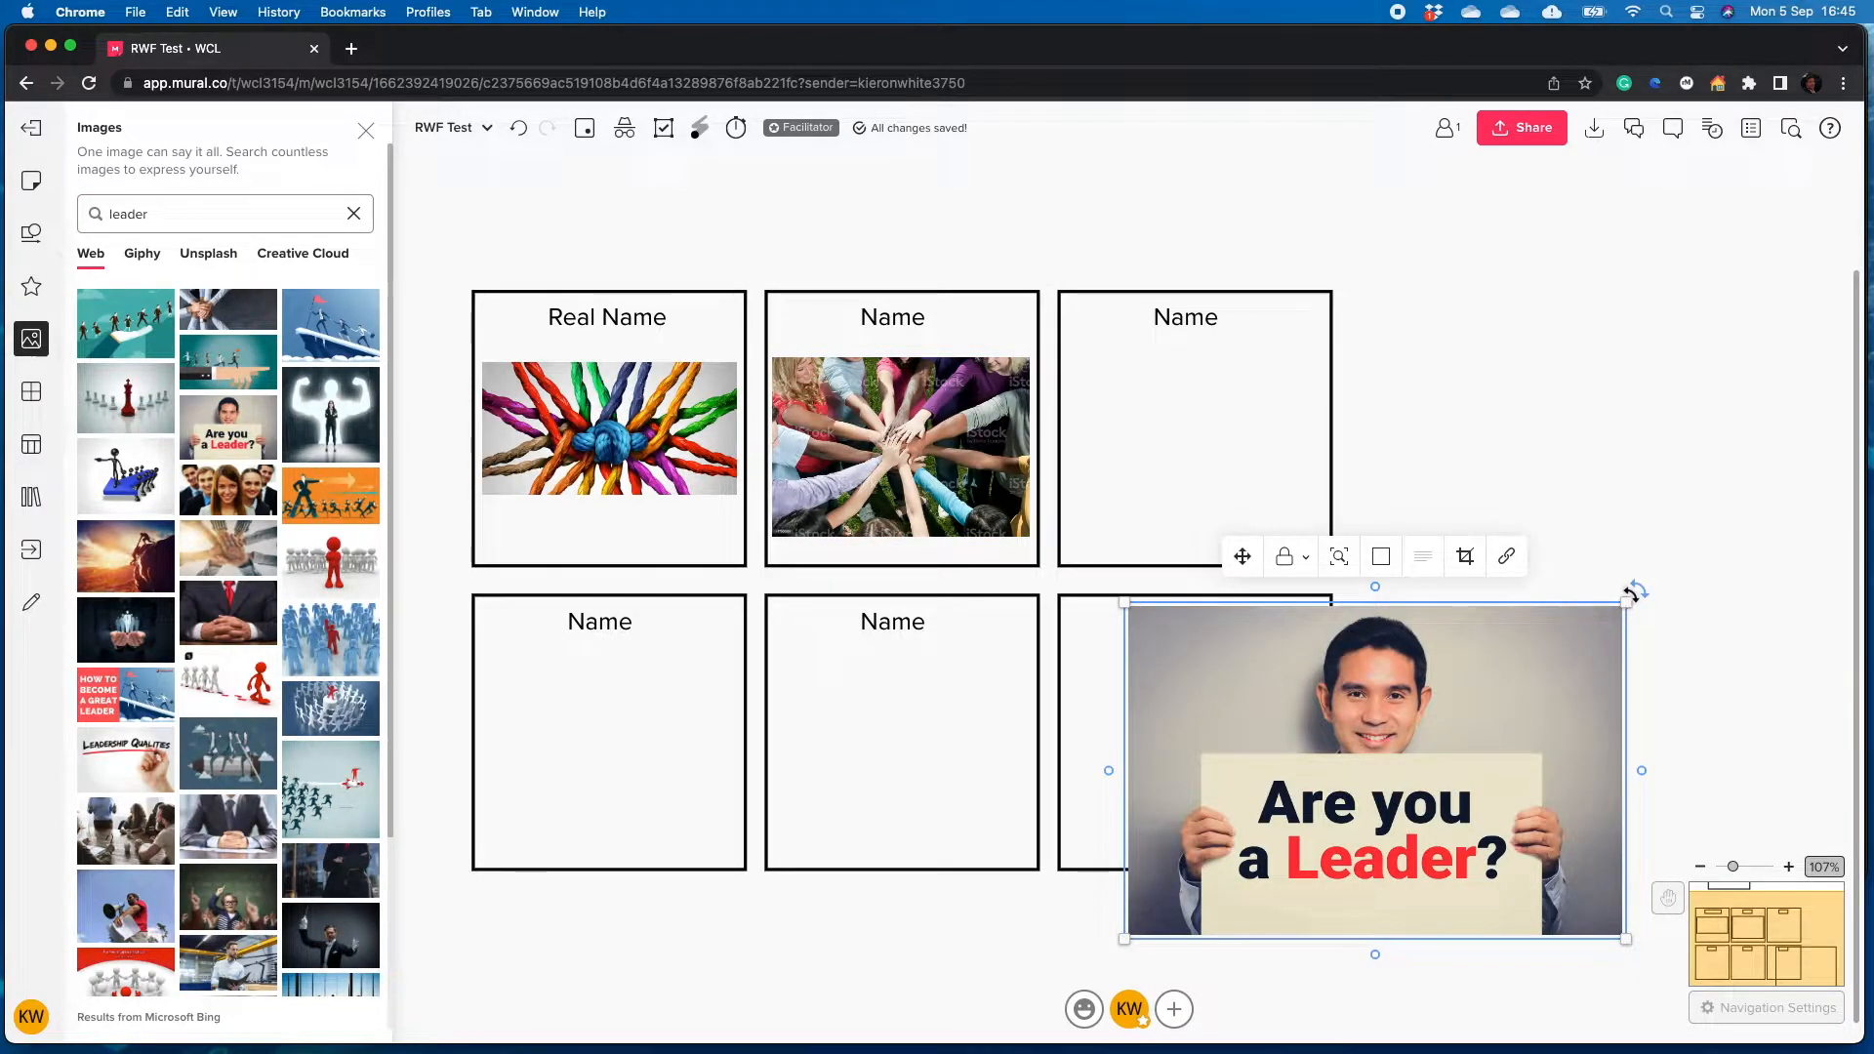
# Shrink the "Are you a Leader?" picture and fit it beneath the label in the third box of the upper row
pyautogui.moveTo(1625, 604); pyautogui.dragTo(1396, 750)
pyautogui.moveTo(1287, 817); pyautogui.dragTo(1233, 422)
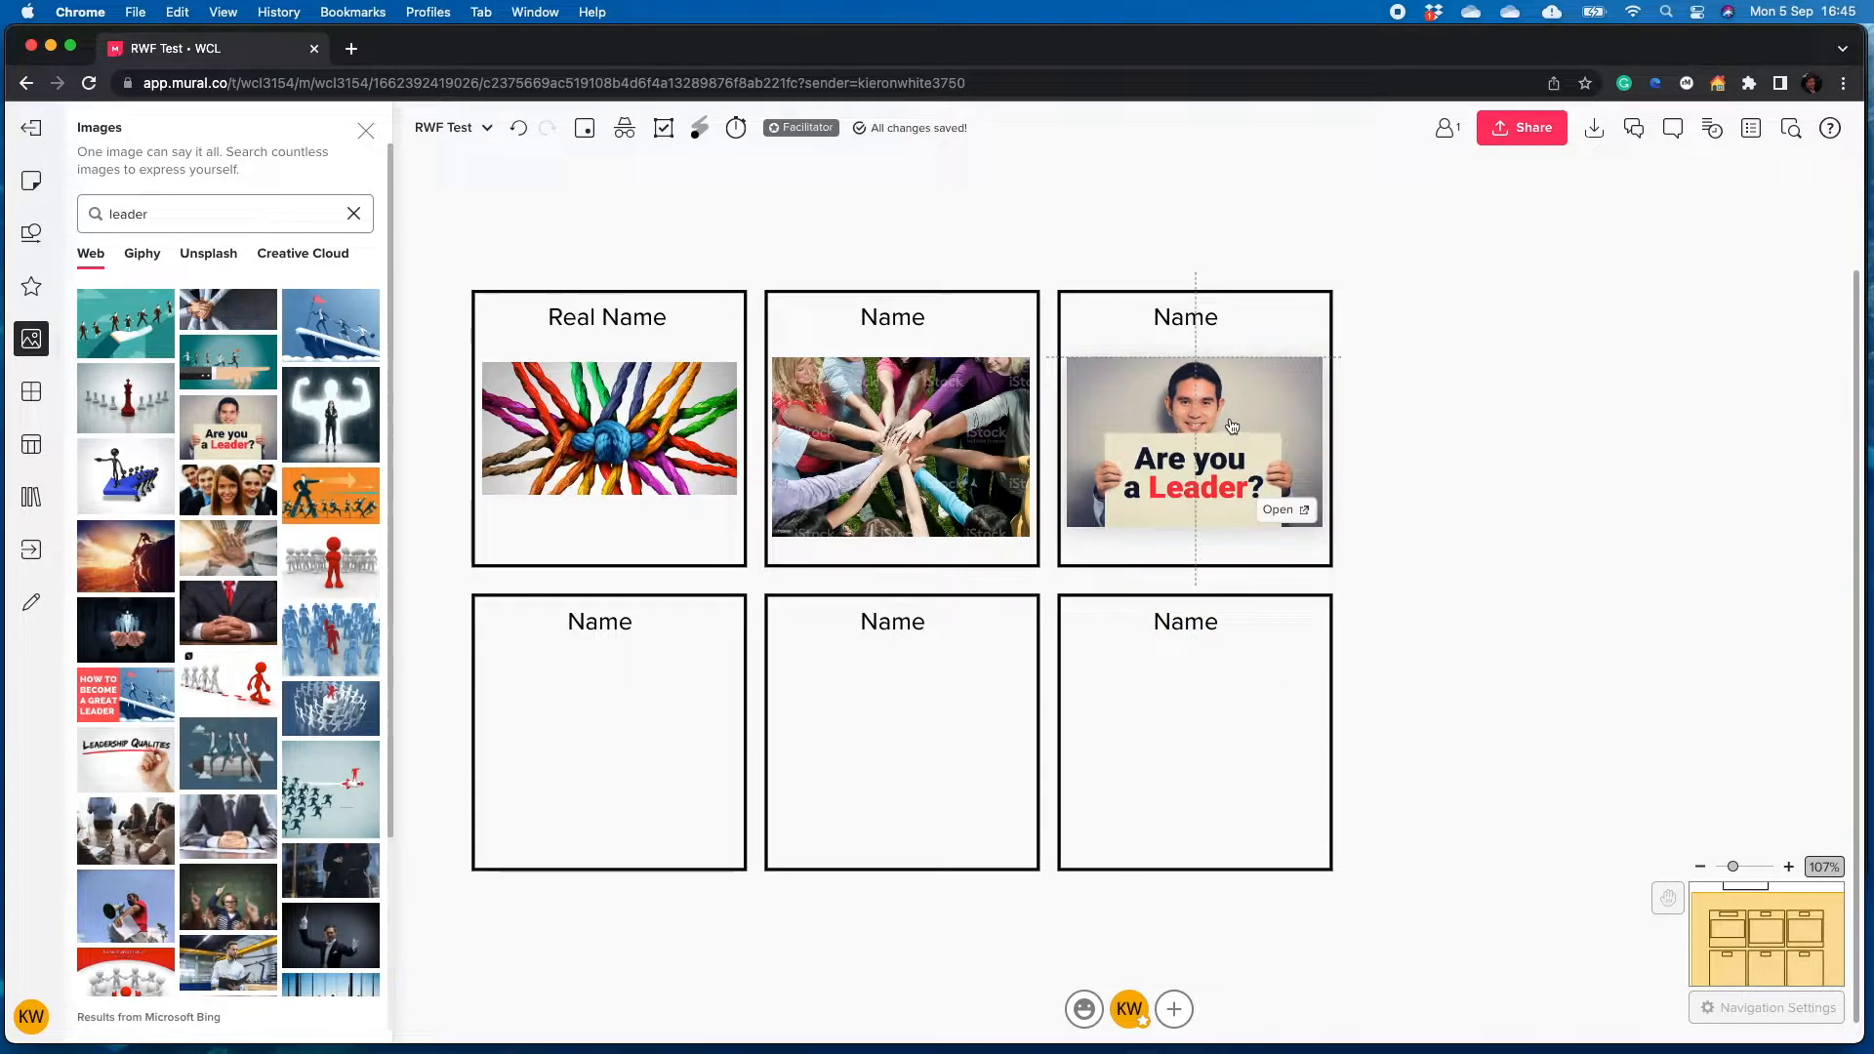
pyautogui.click(1414, 458)
pyautogui.click(365, 130)
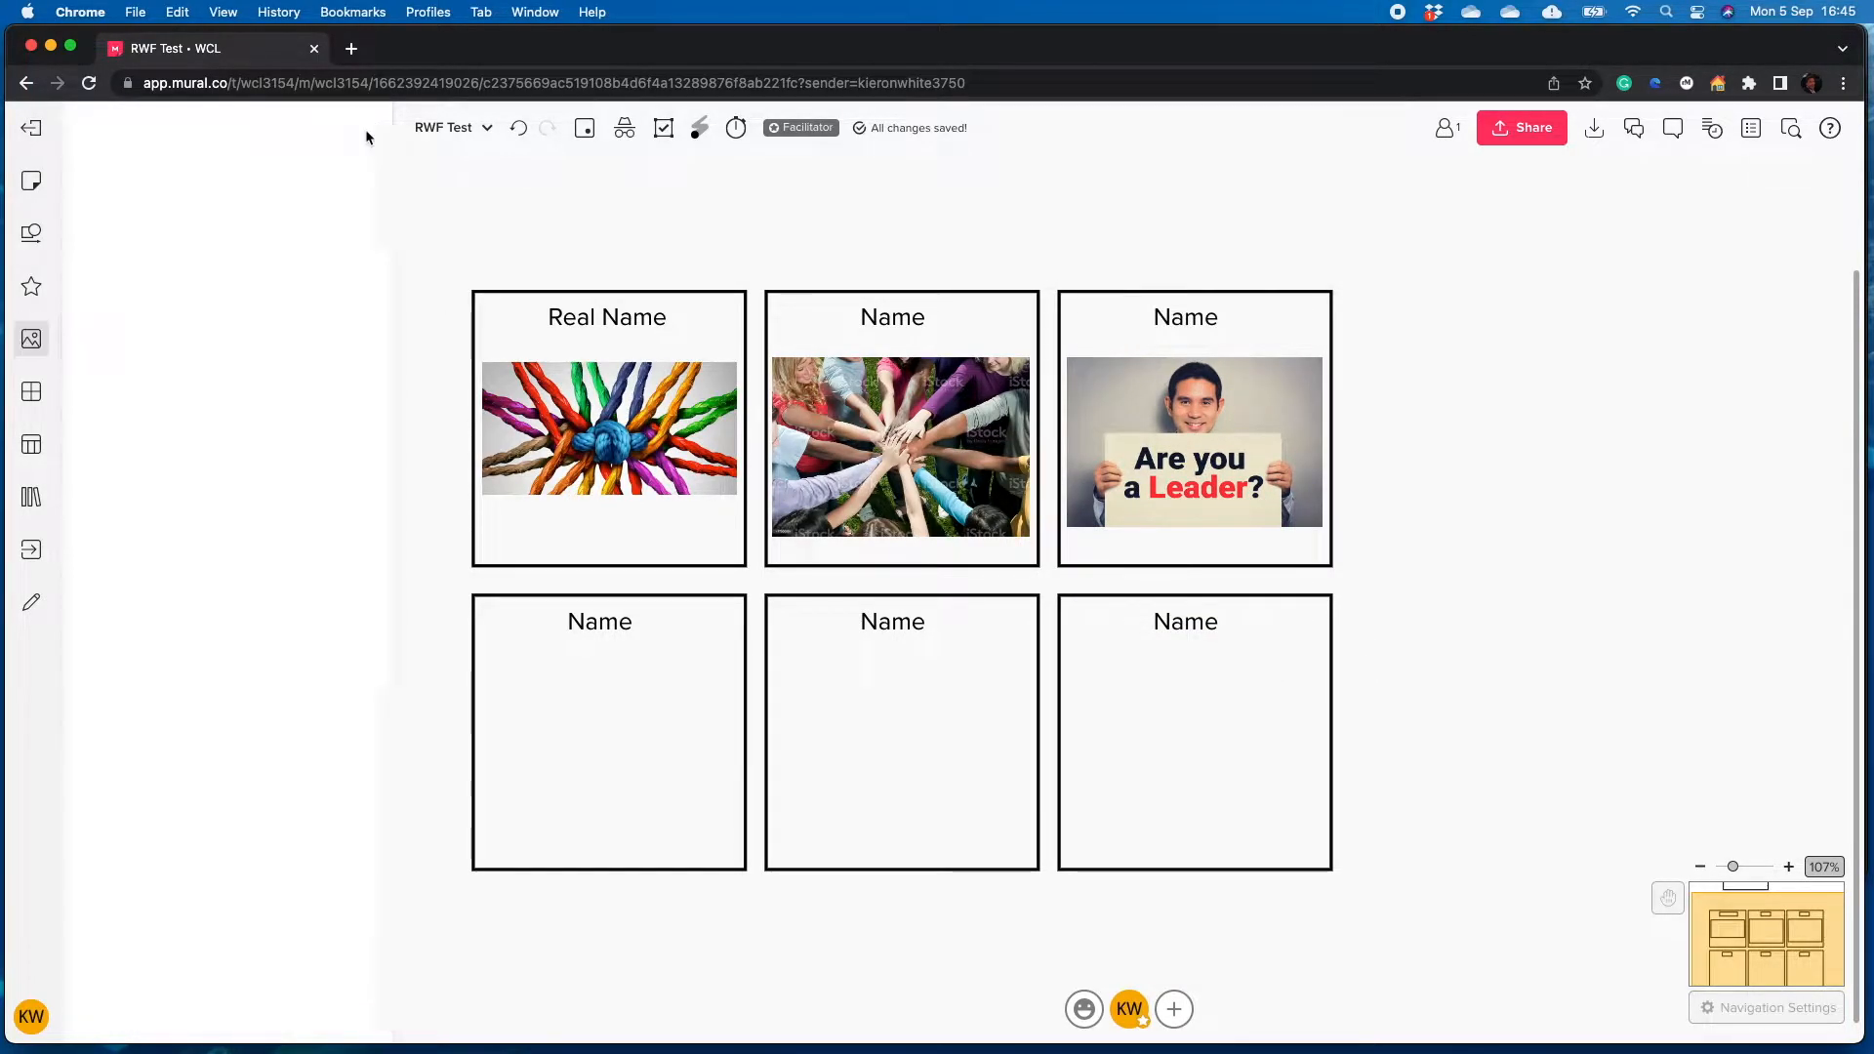
# Add a text box and place it in the blank area above and to the right of the grid of boxes
pyautogui.scroll(-3, 1122, 371)
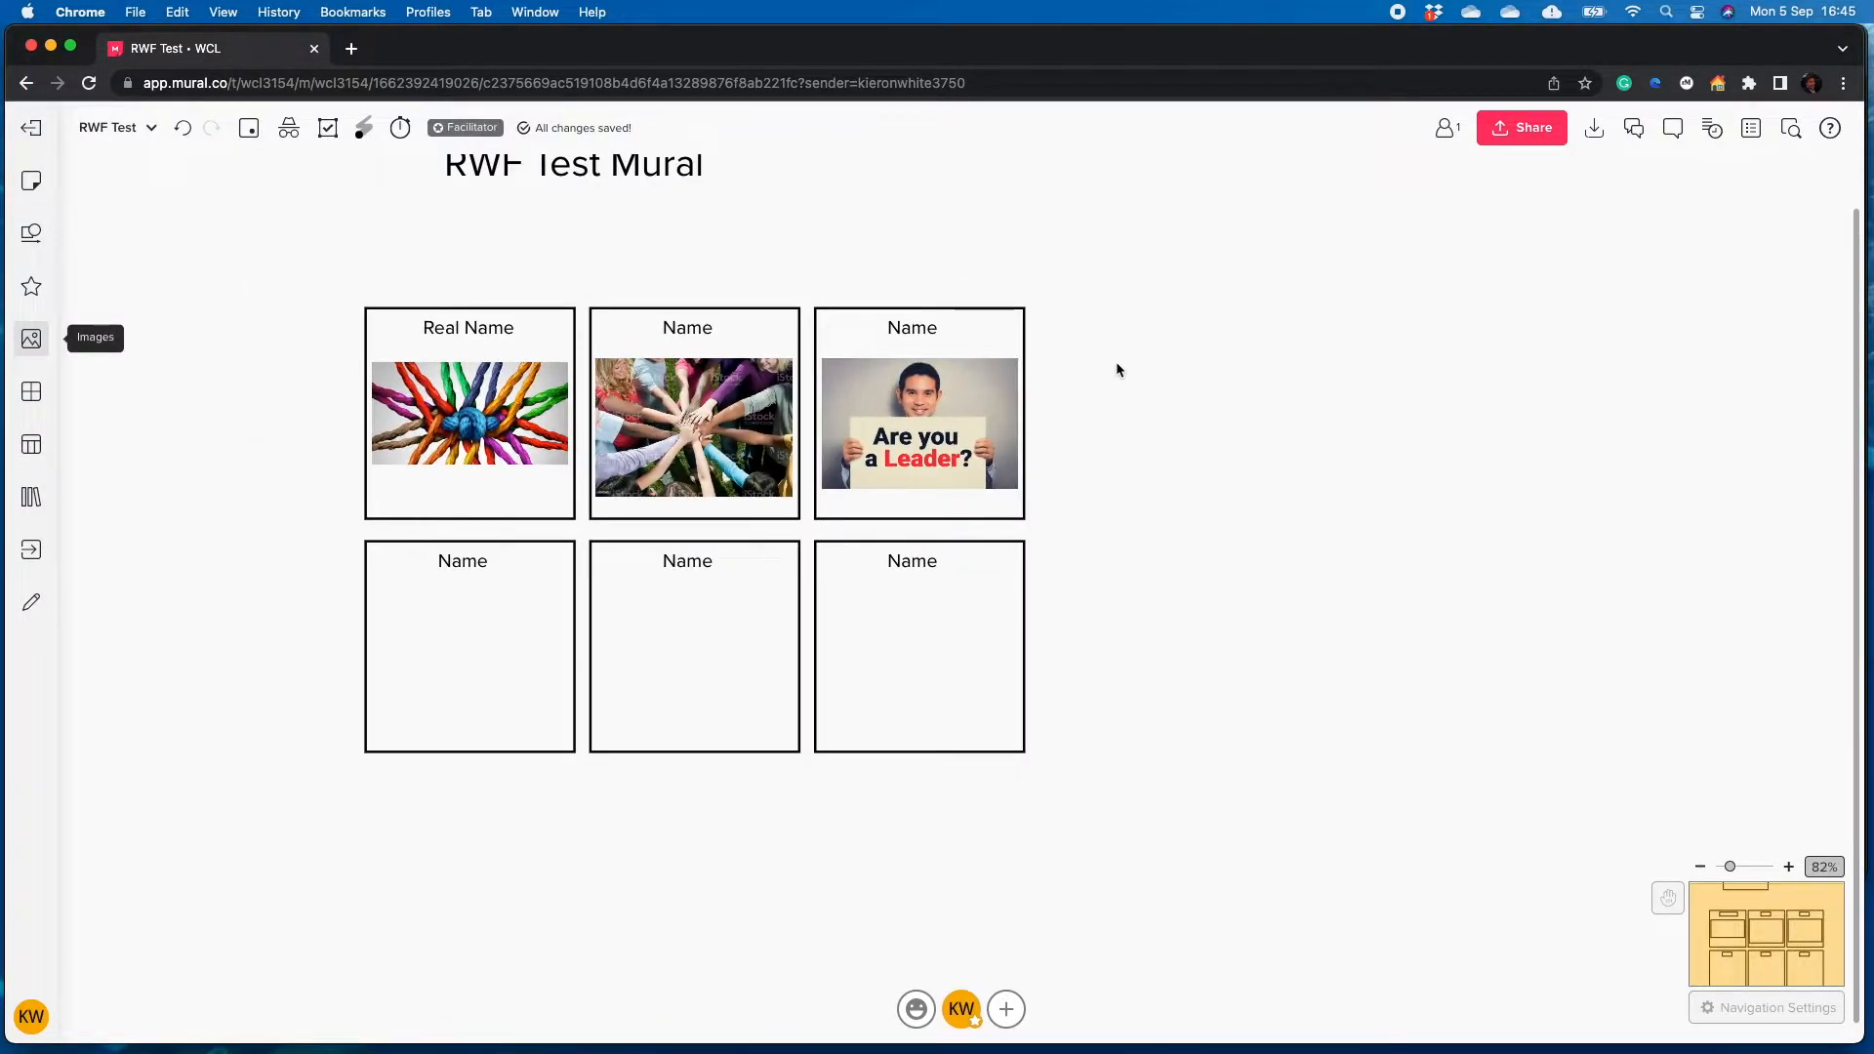
pyautogui.moveTo(1144, 359); pyautogui.dragTo(956, 411)
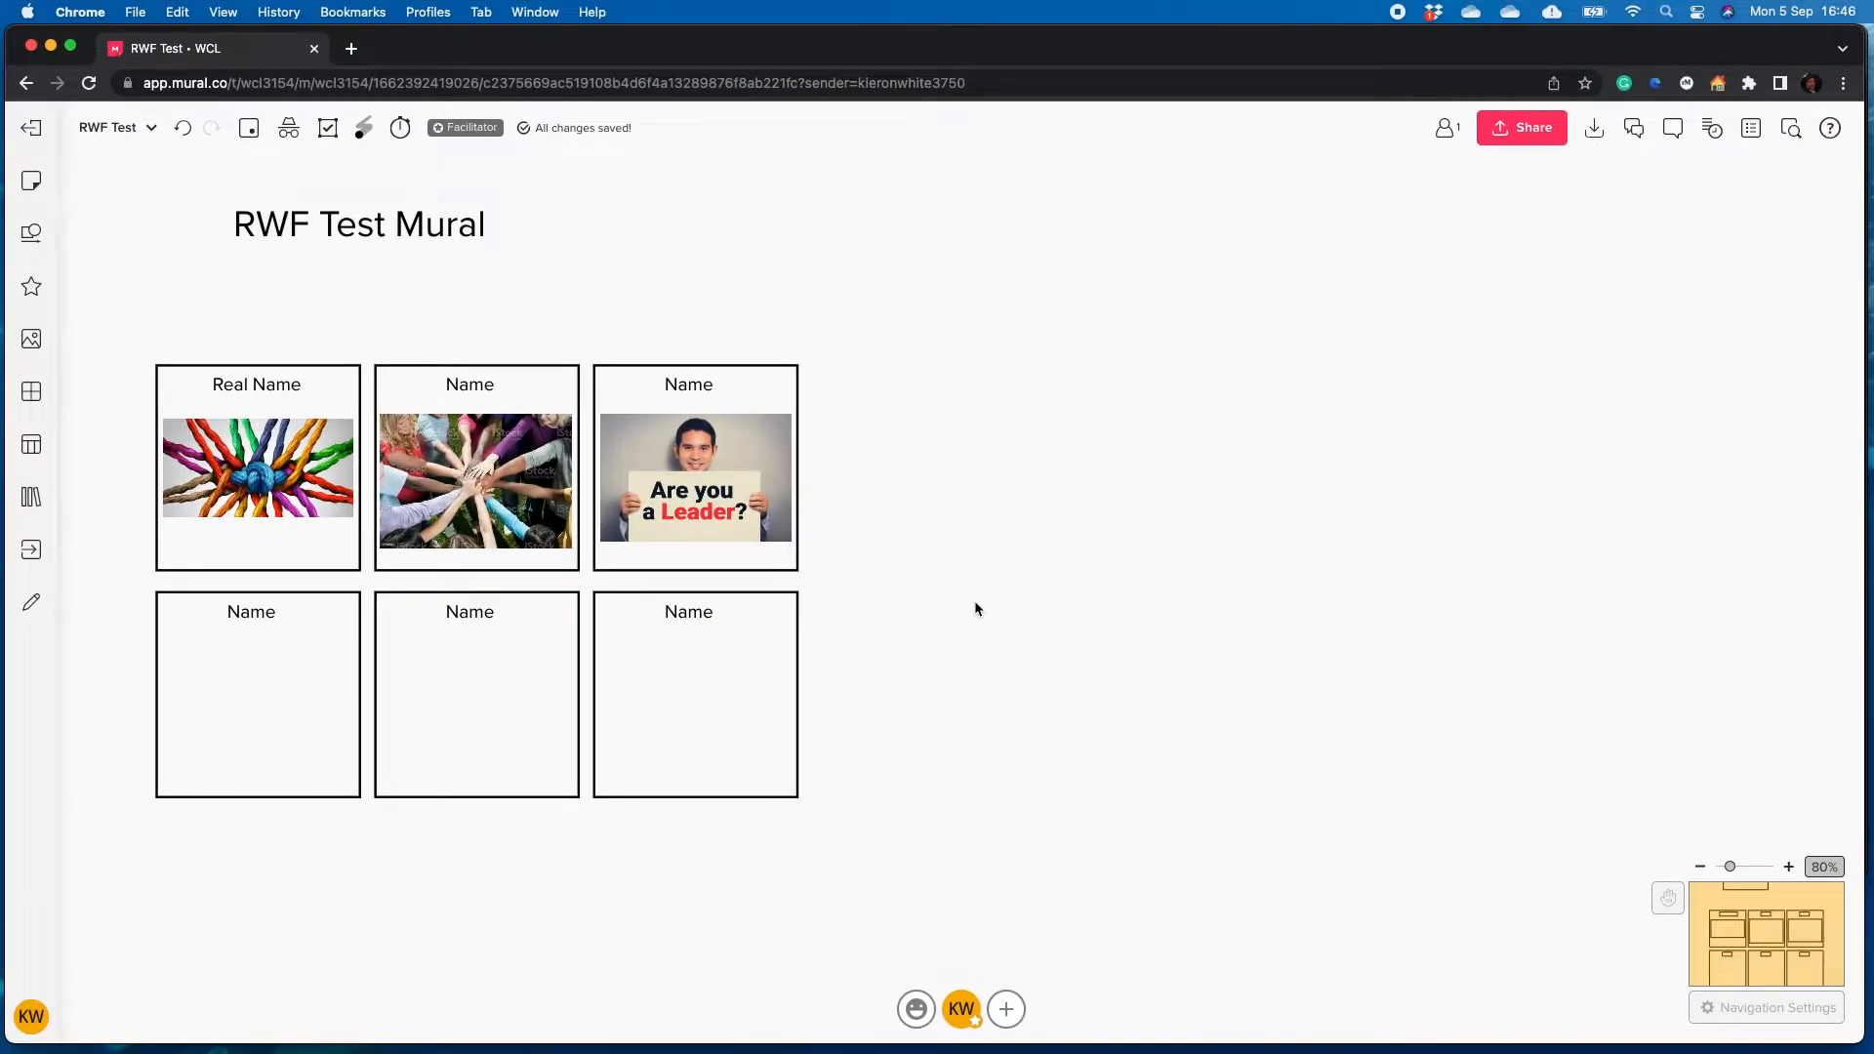
pyautogui.scroll(-3, 974, 610)
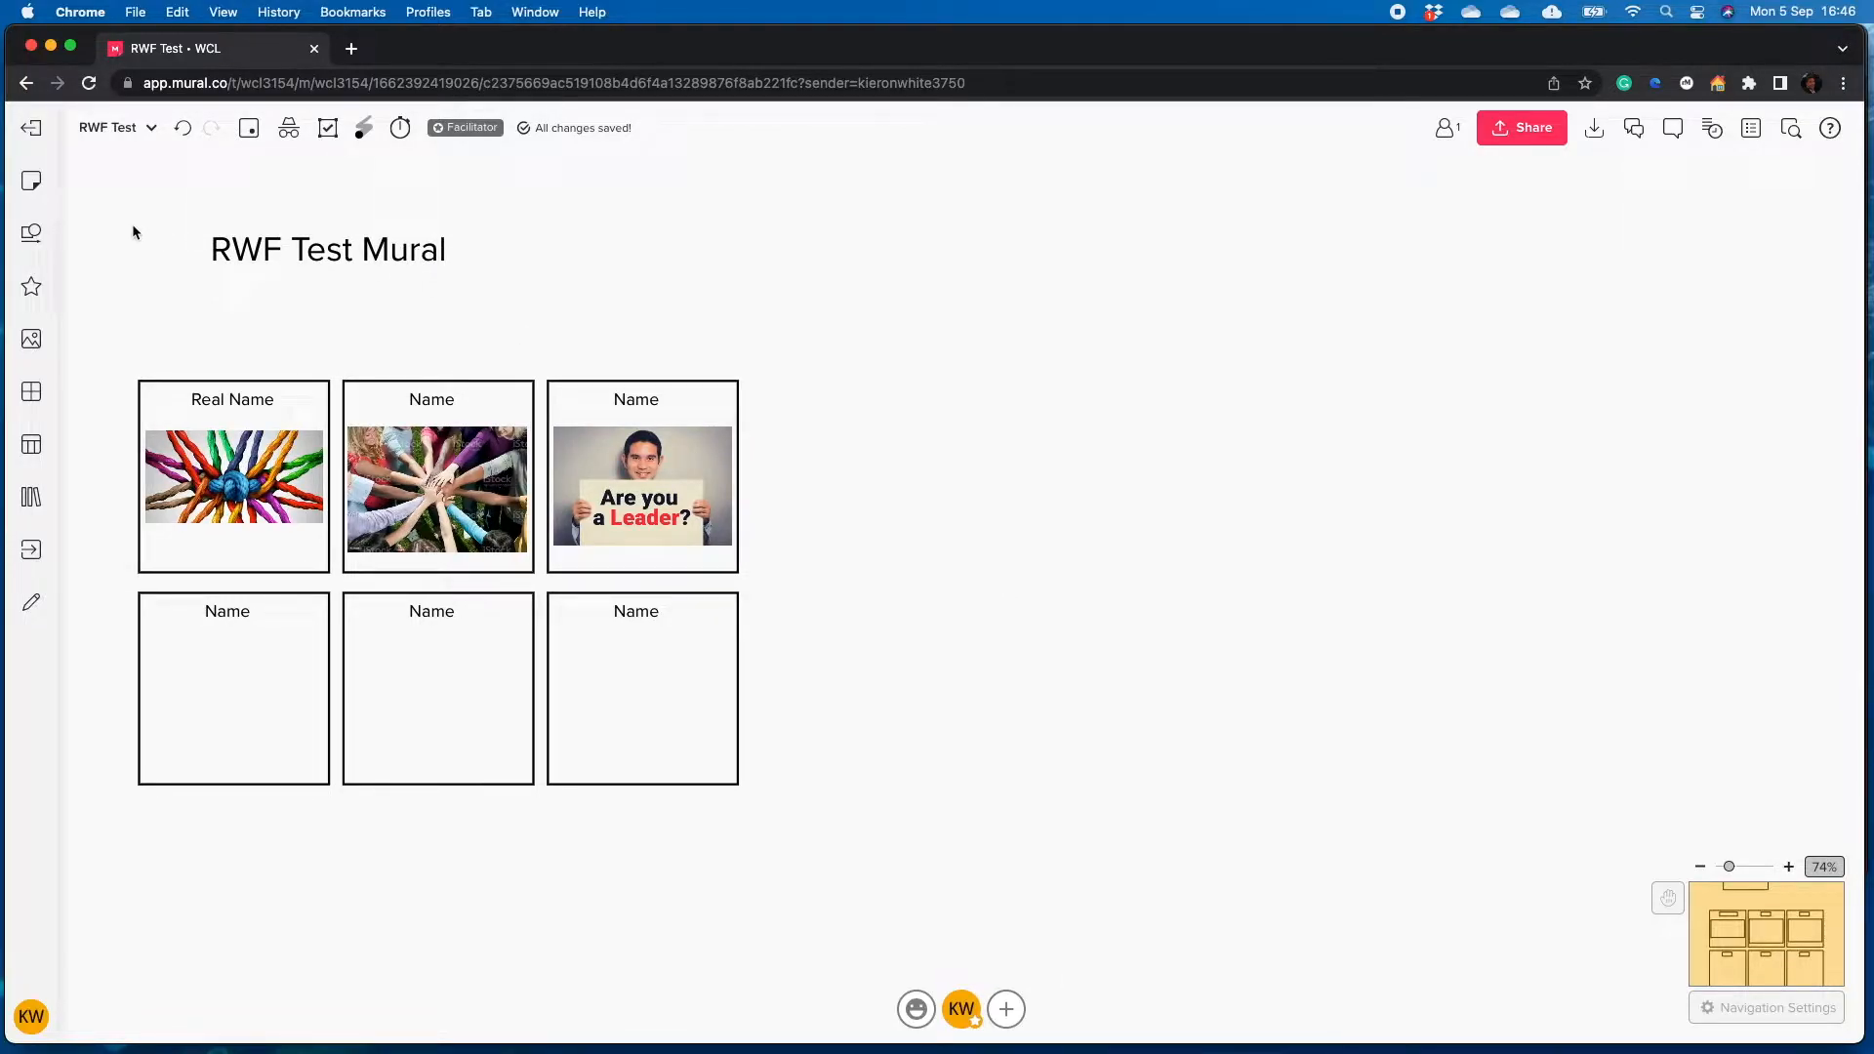
pyautogui.click(31, 180)
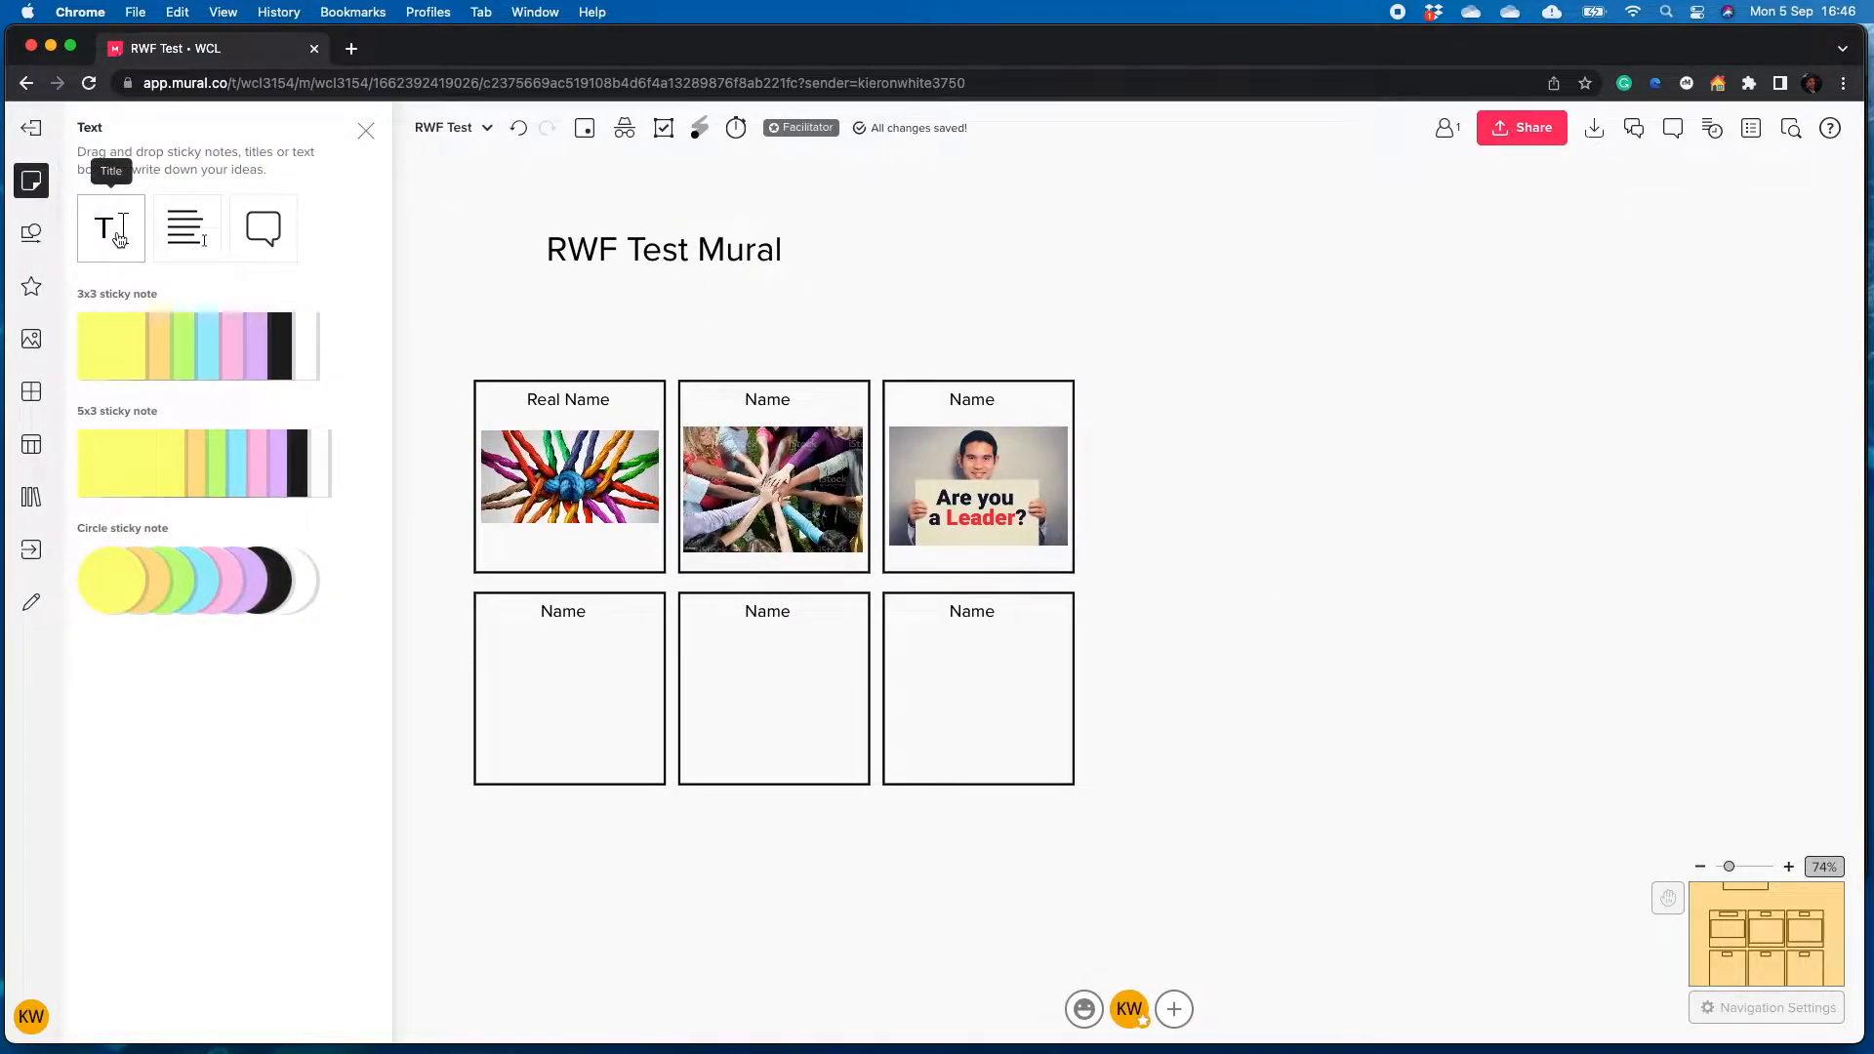
pyautogui.click(185, 228)
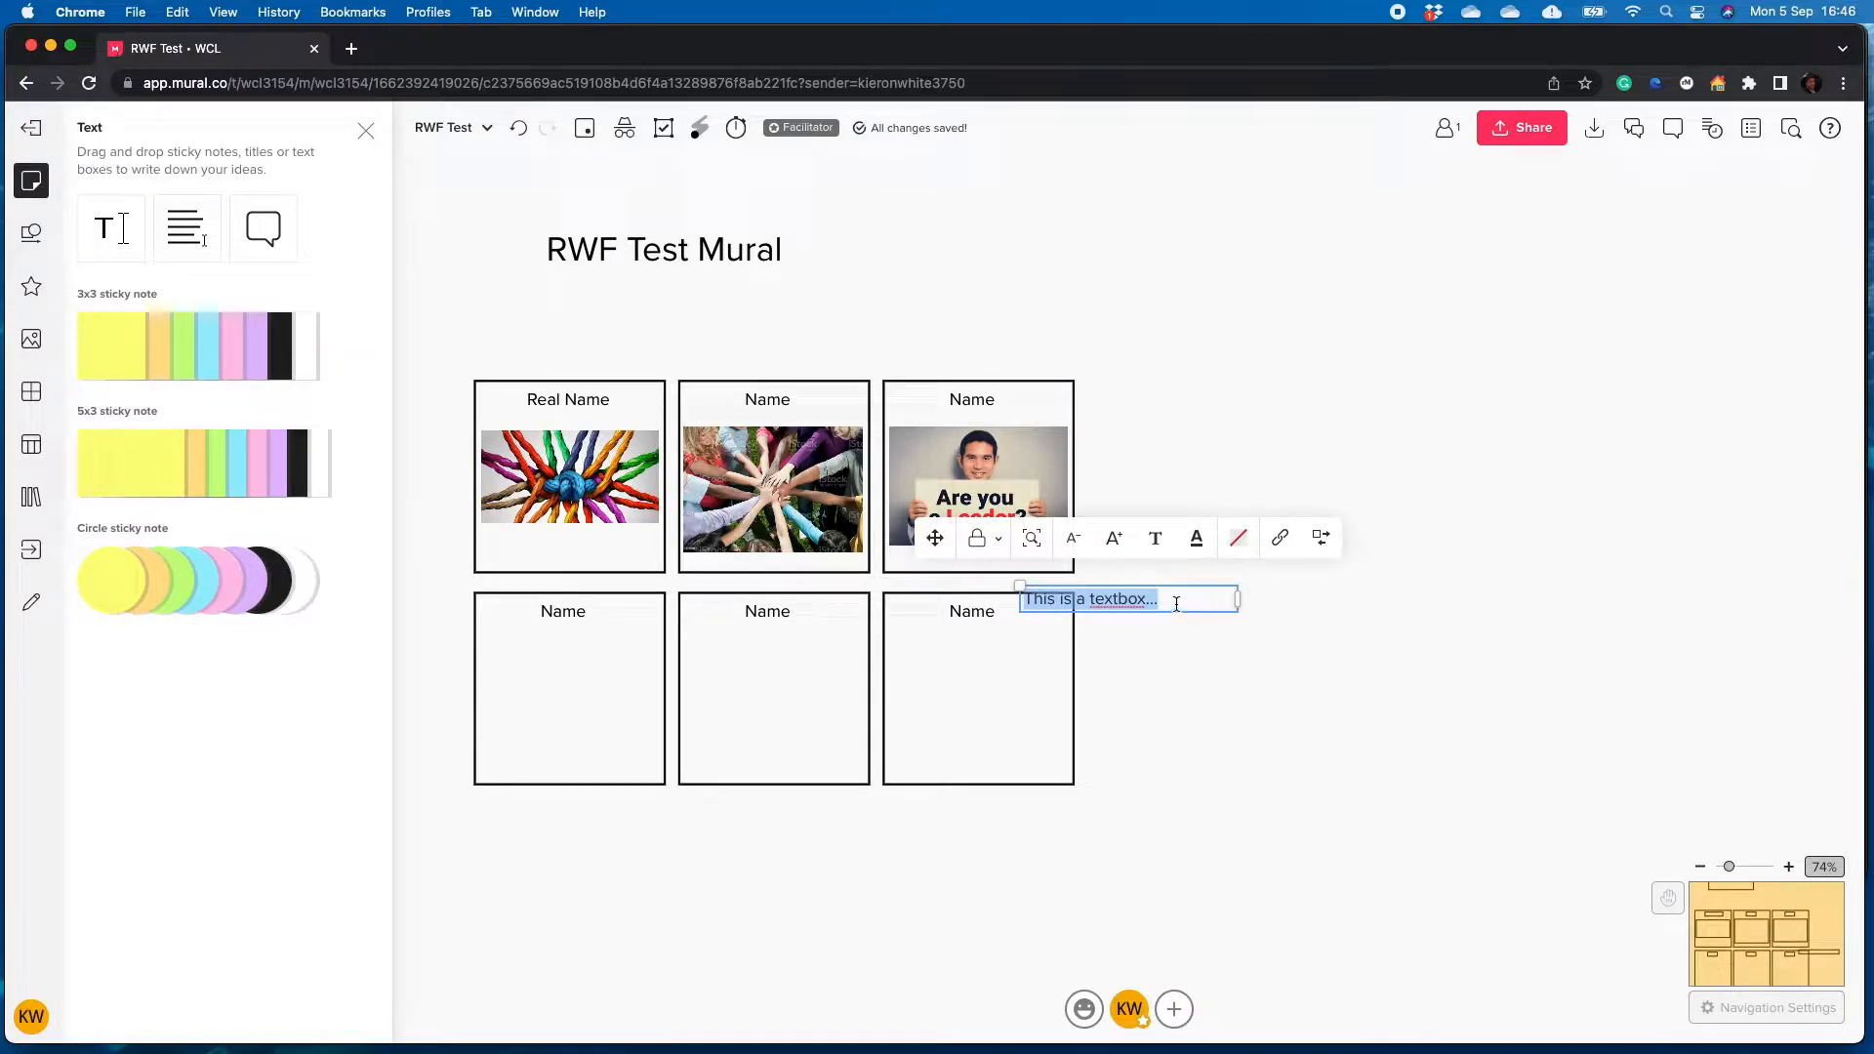
pyautogui.moveTo(935, 538); pyautogui.dragTo(1154, 266)
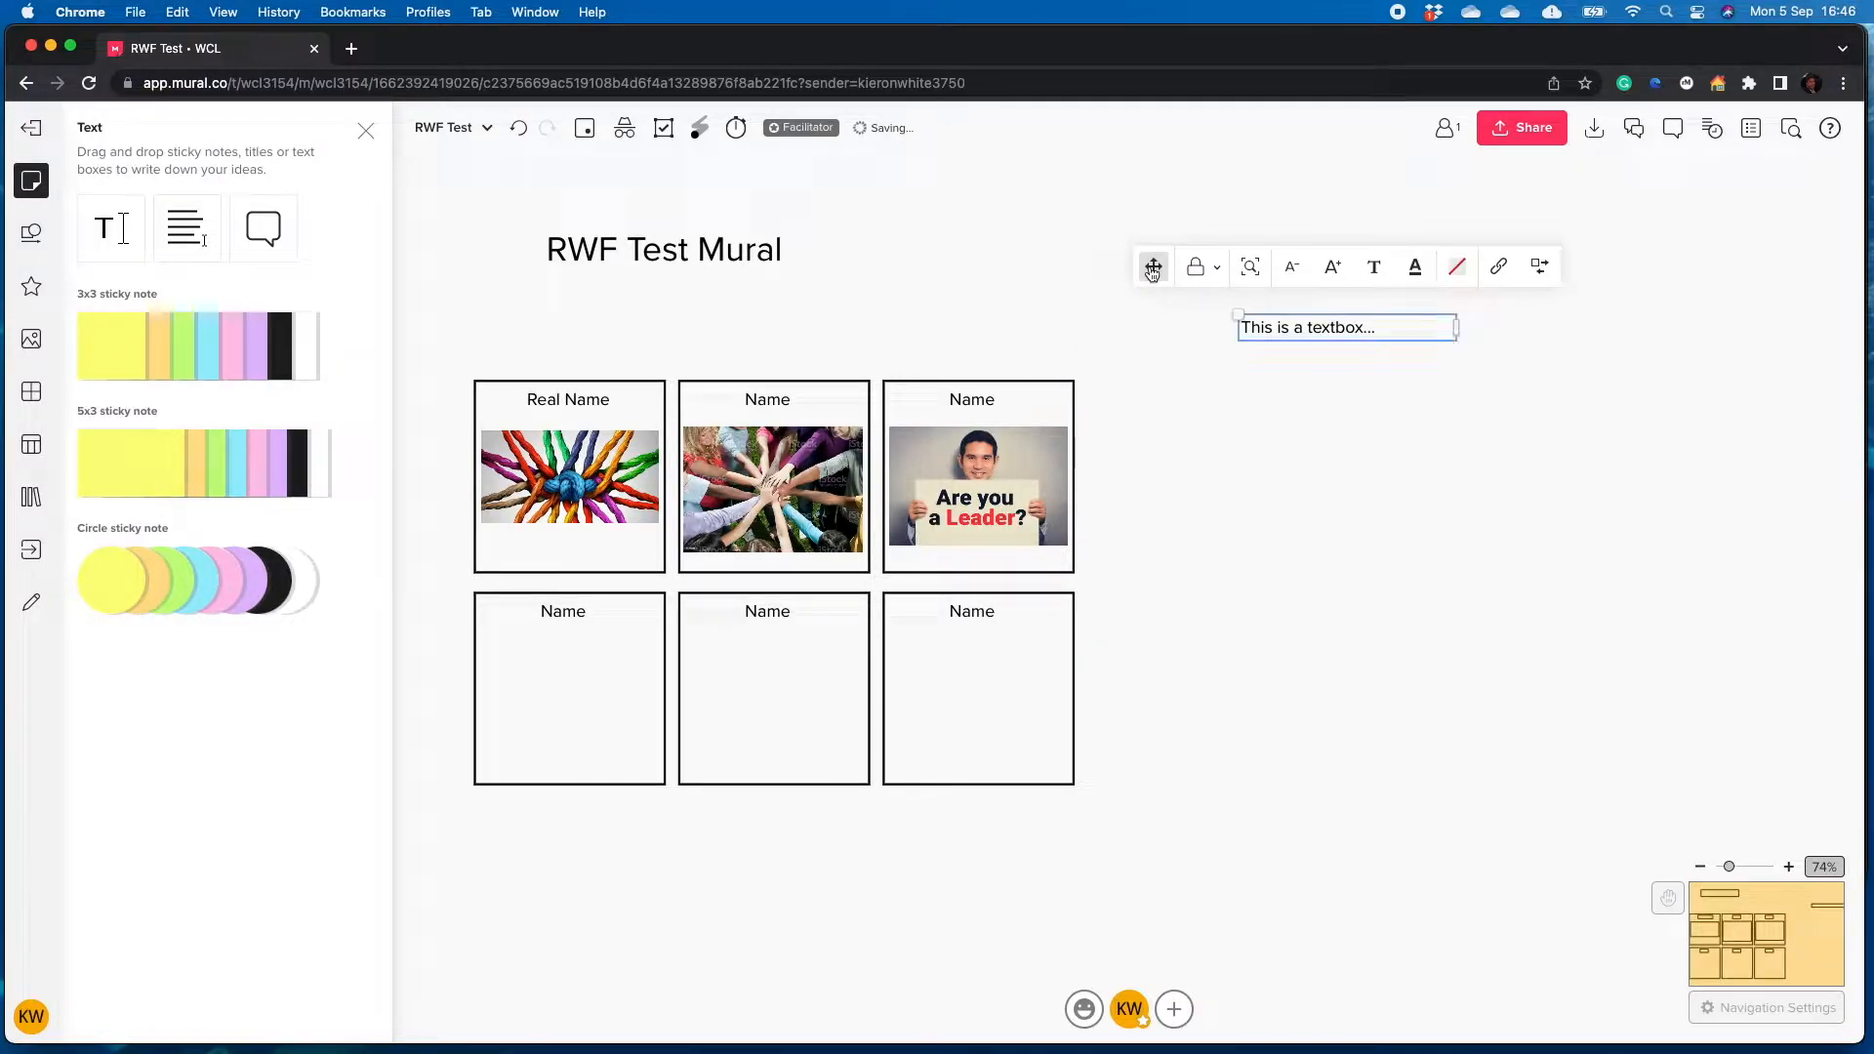
# Replace the placeholder text in the new text box with "Business Process Review"
pyautogui.doubleClick(1351, 327)
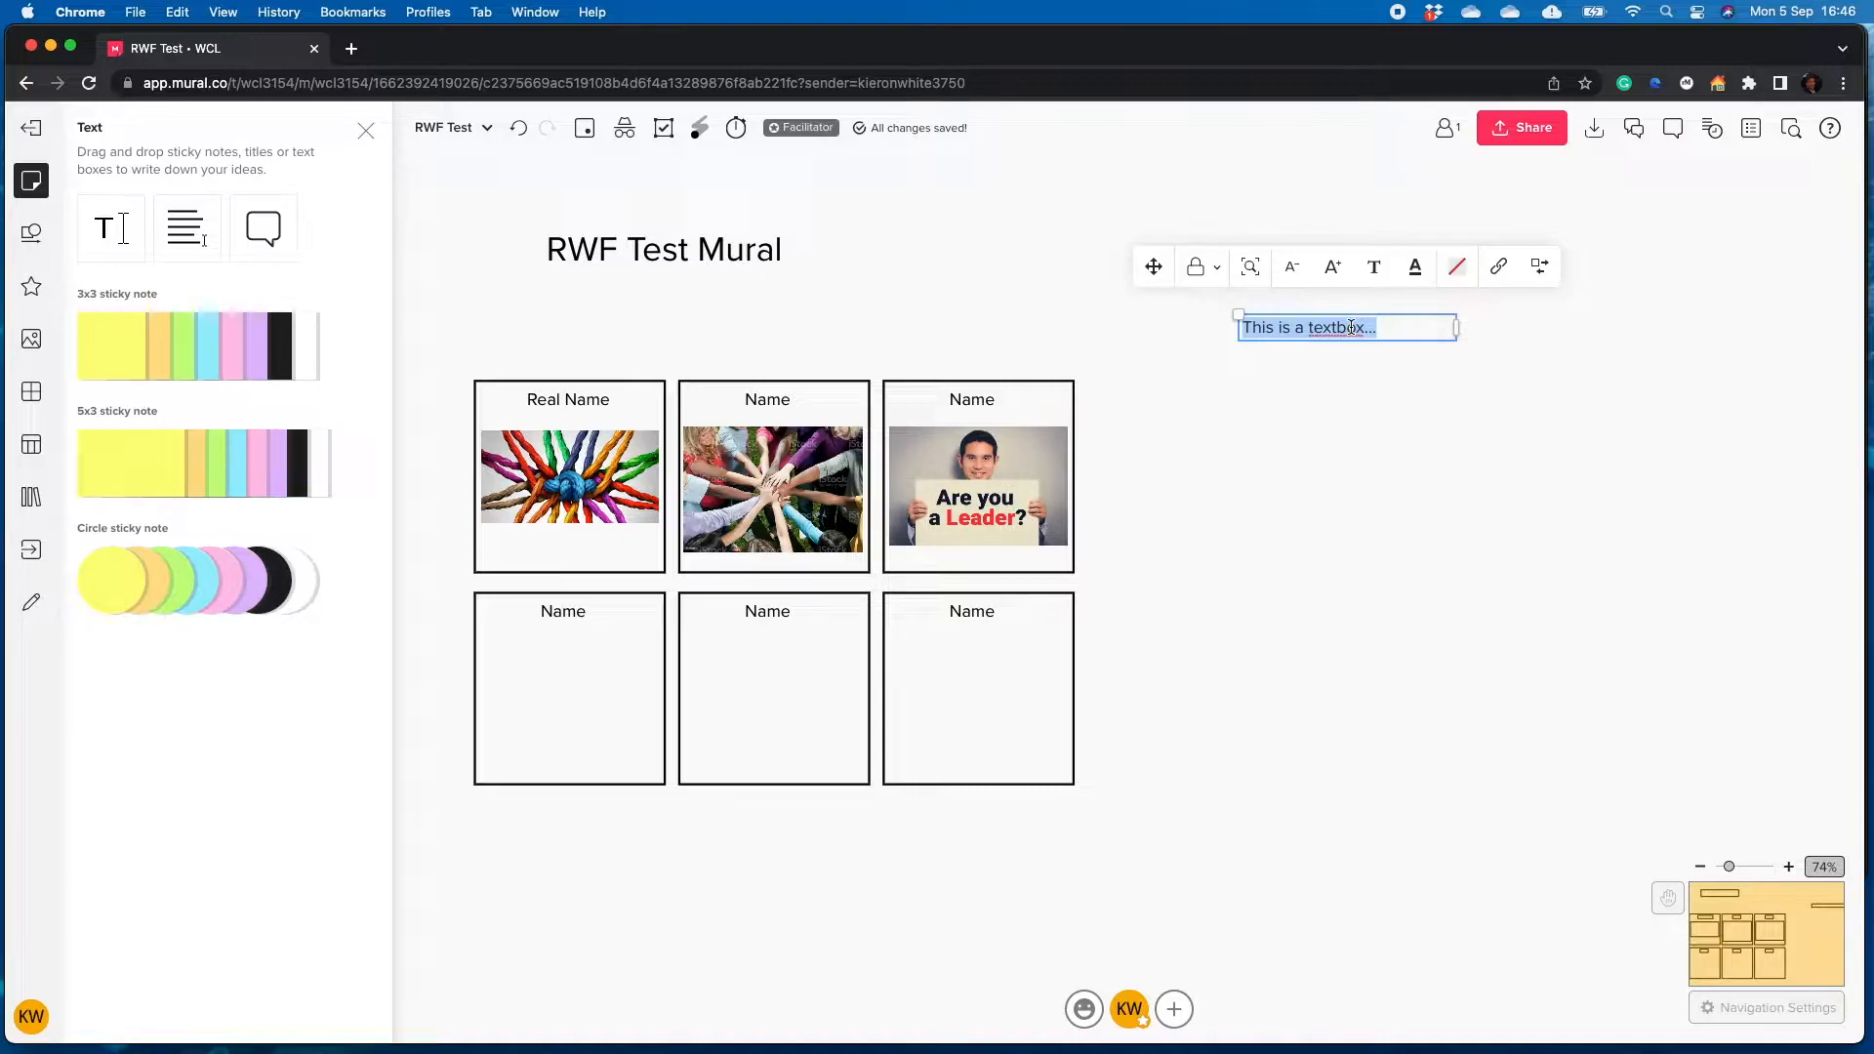
pyautogui.write('Business Proces Review')
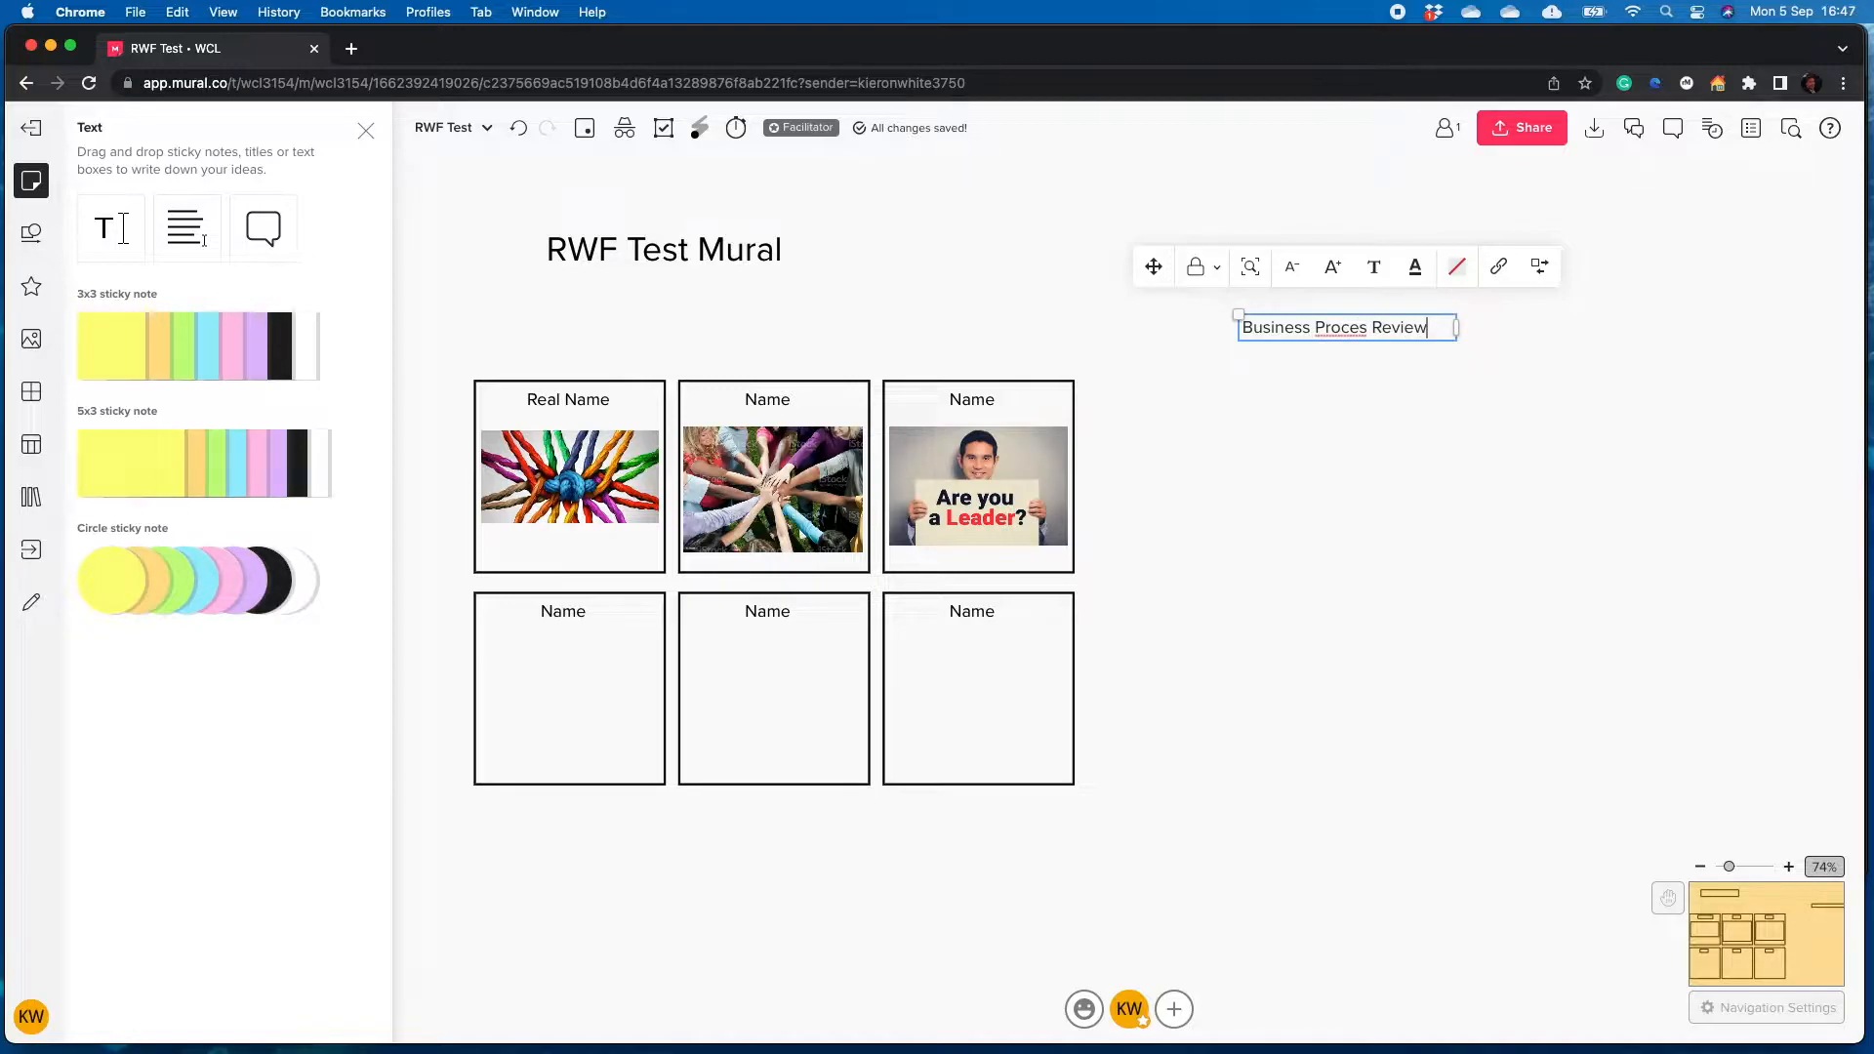
pyautogui.press('Left')
pyautogui.write('s')
# Make the "Business Process Review" heading bold
pyautogui.tripleClick(1315, 327)
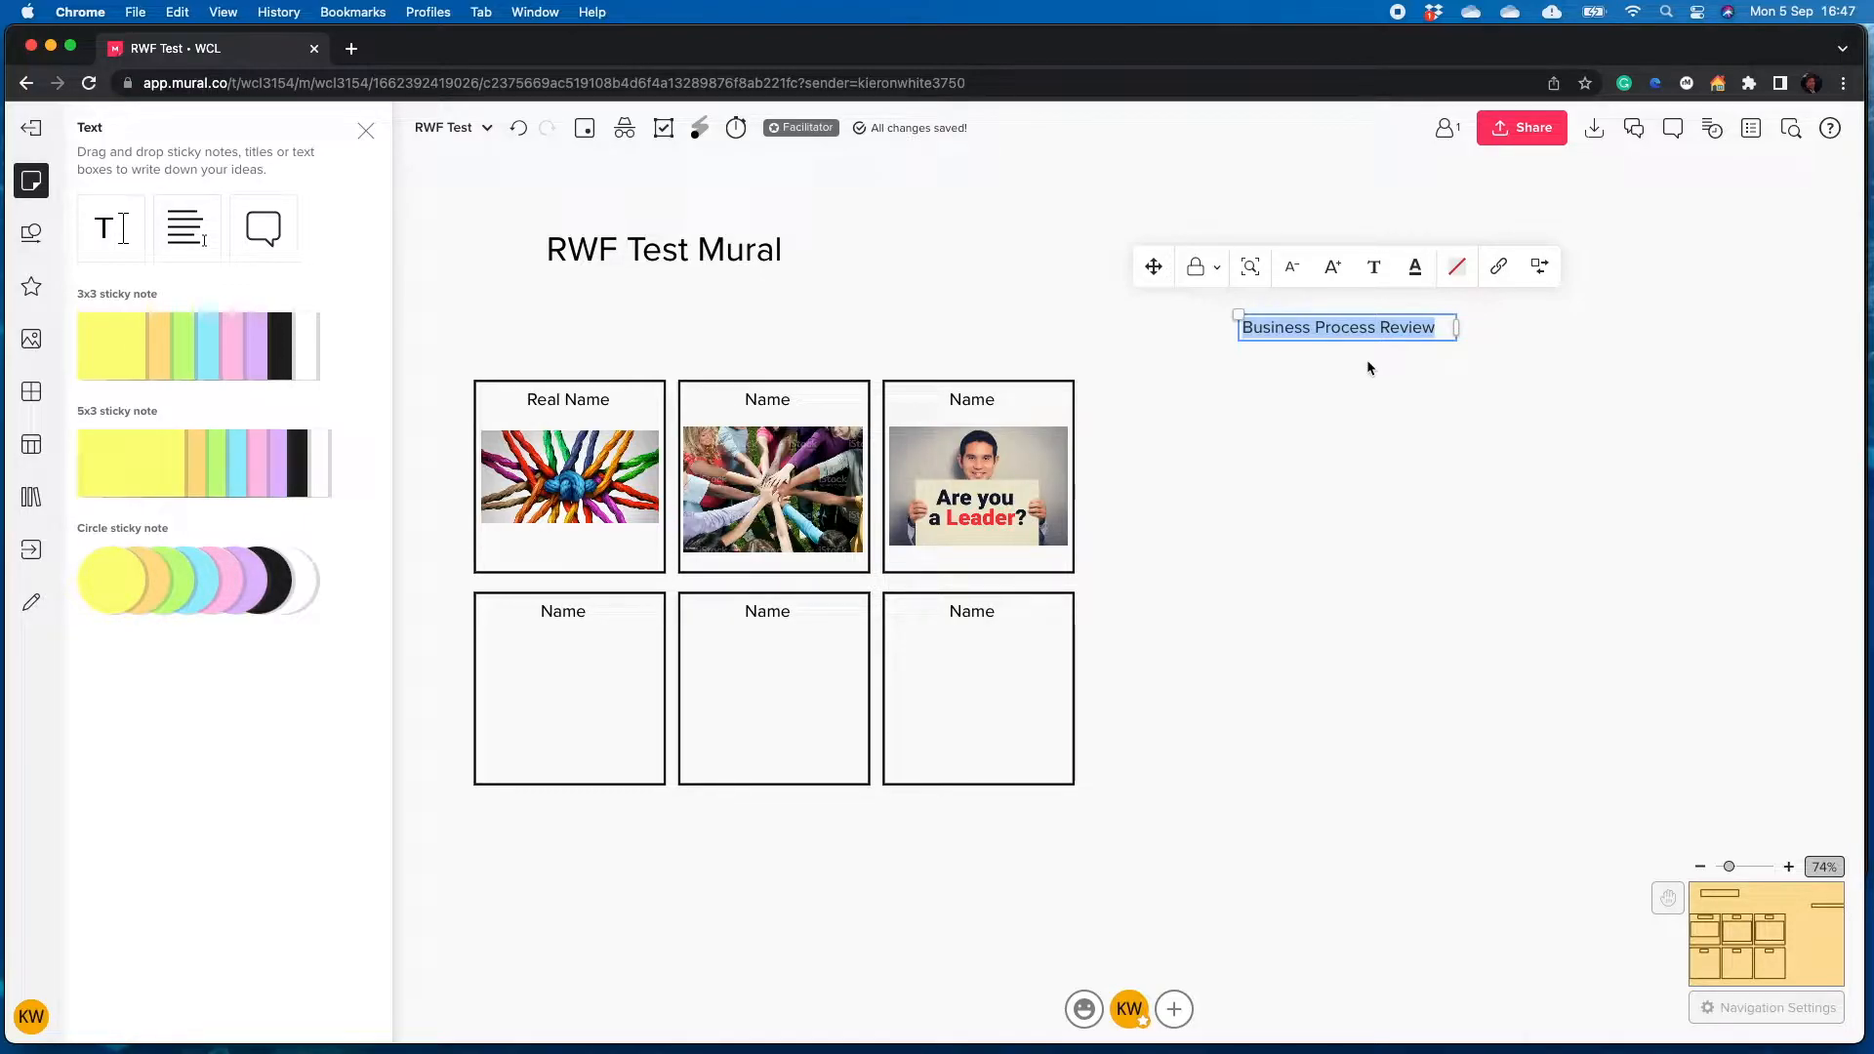
pyautogui.press('super+b')
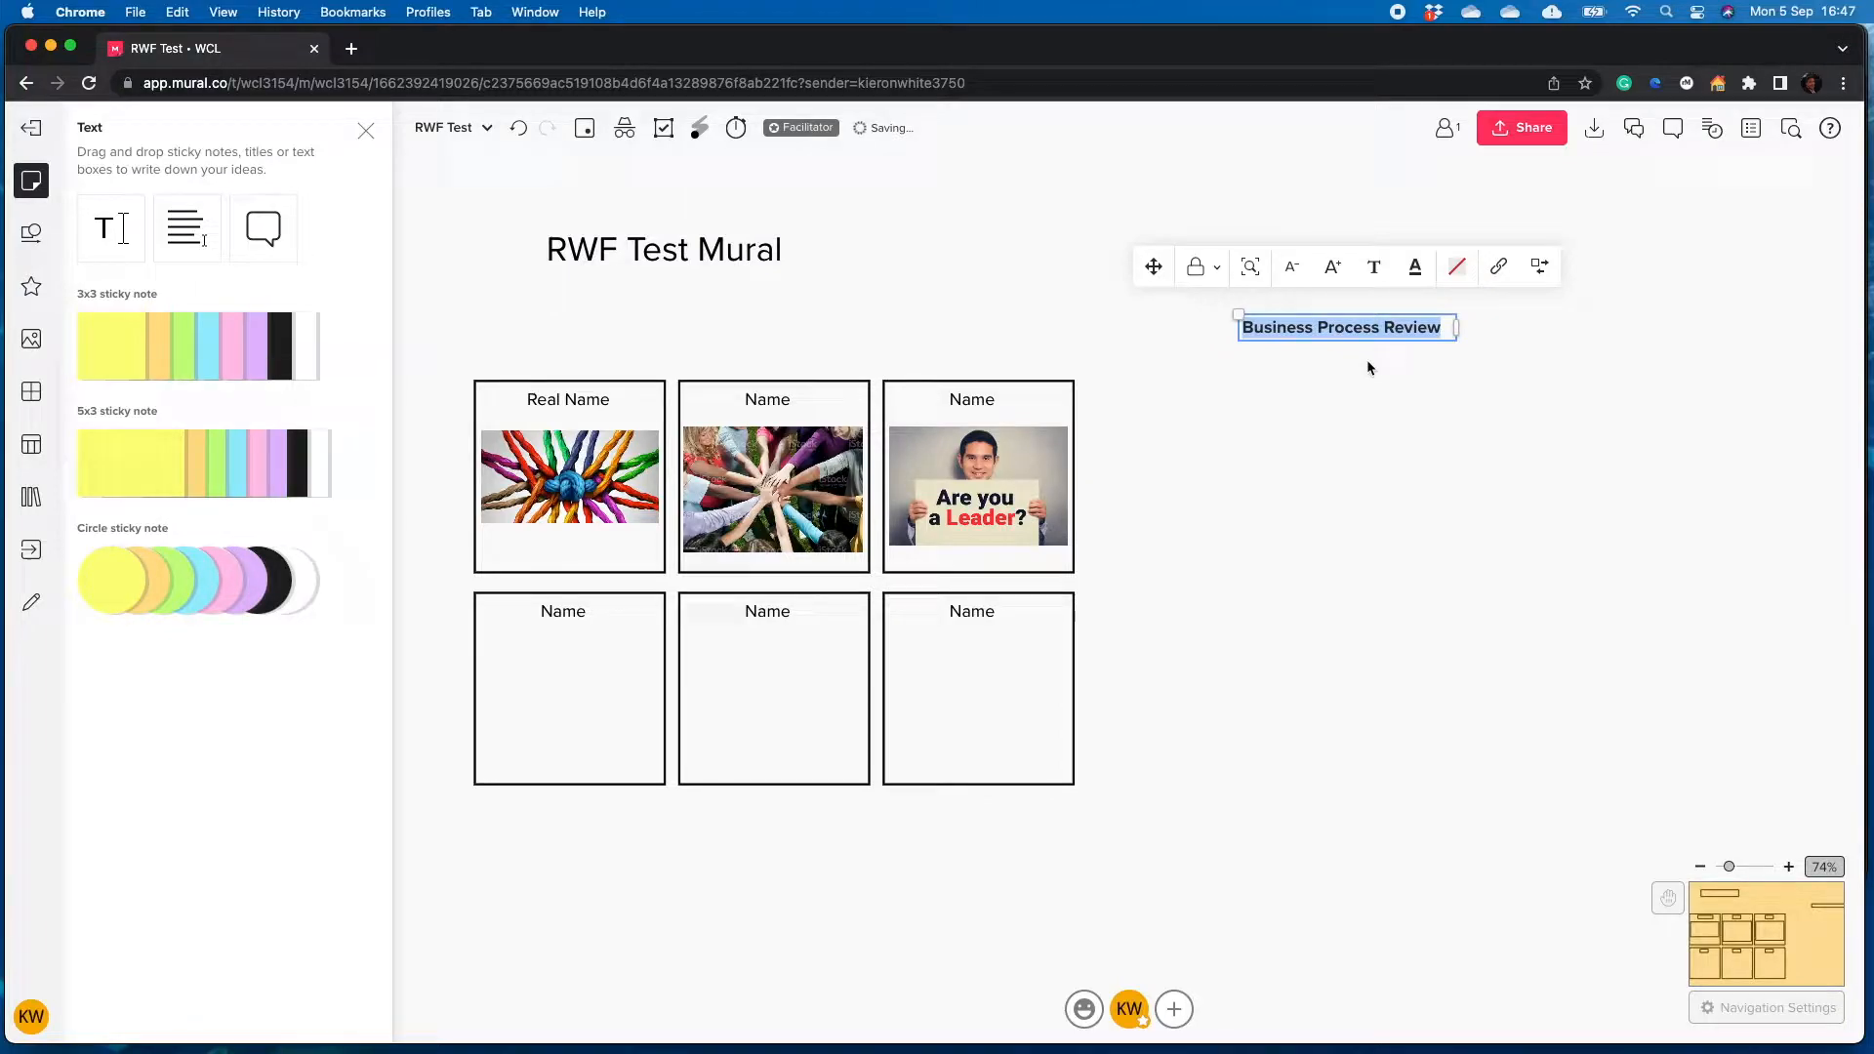
pyautogui.click(1377, 379)
pyautogui.scroll(-1, 1427, 406)
pyautogui.scroll(-1, 1427, 406)
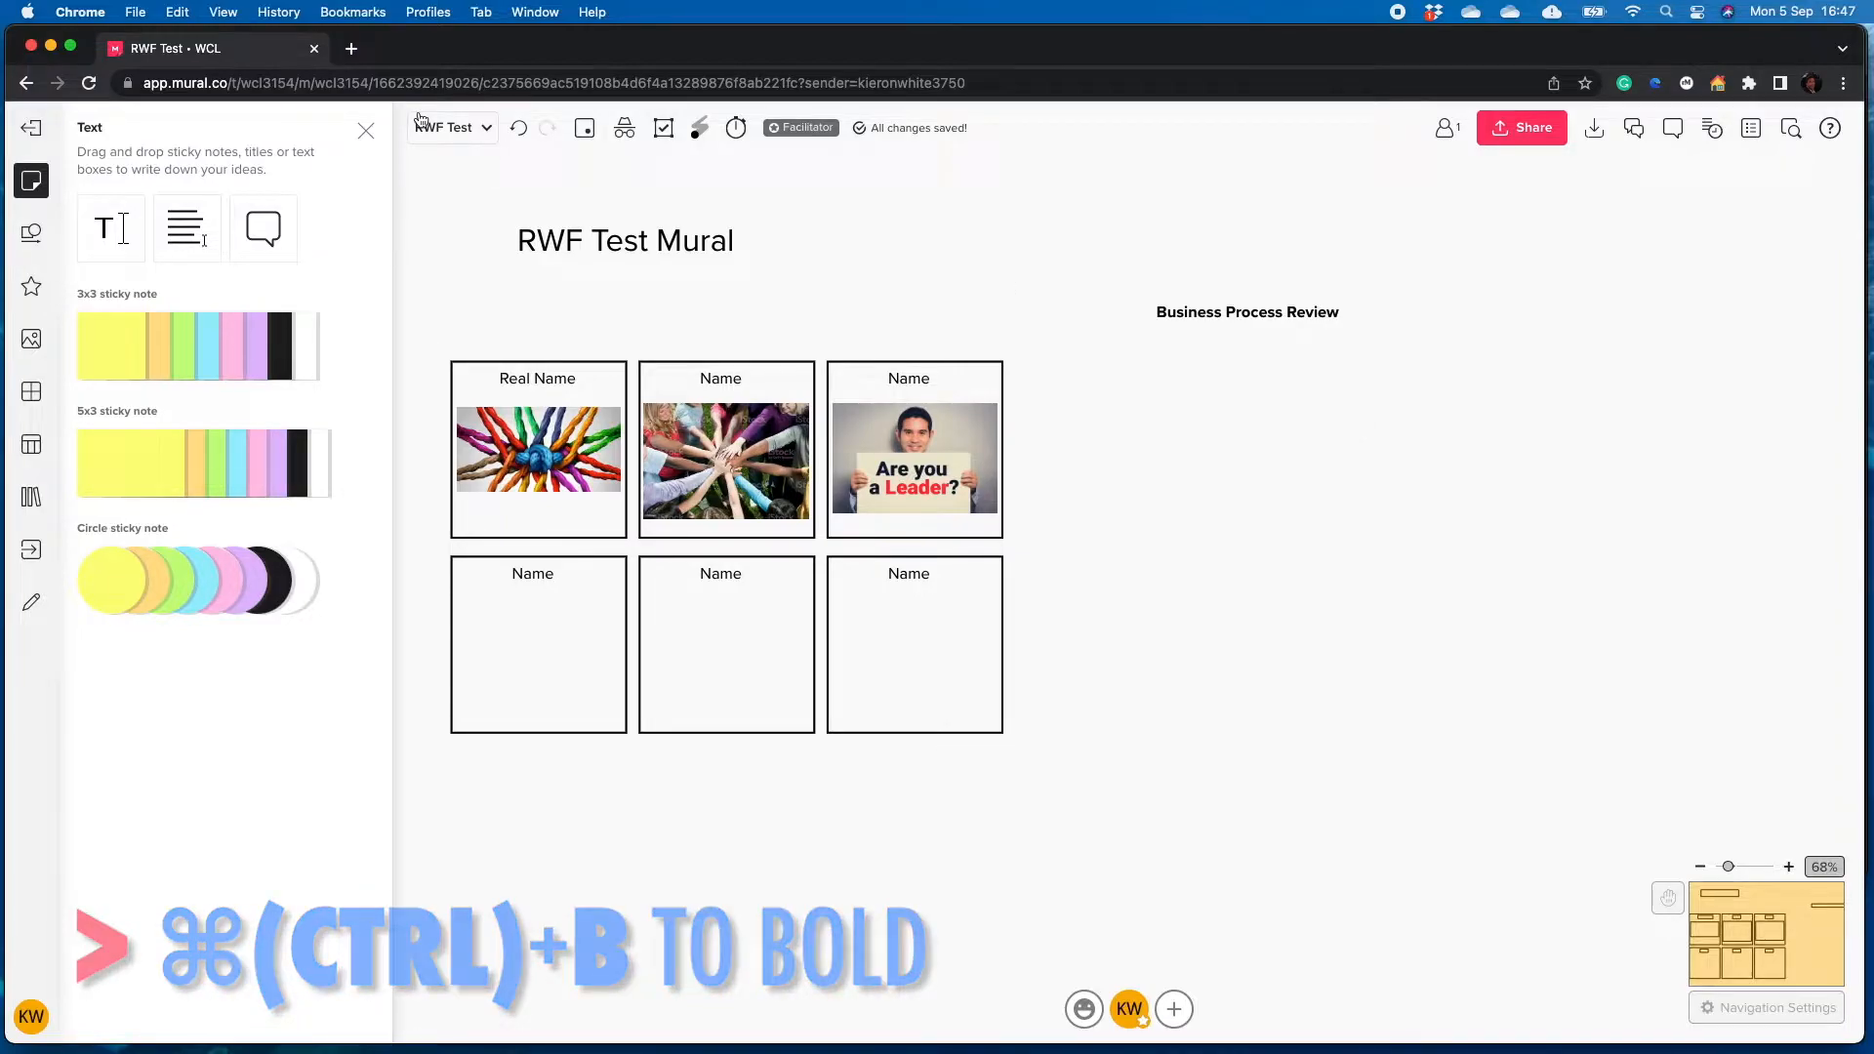
pyautogui.click(365, 133)
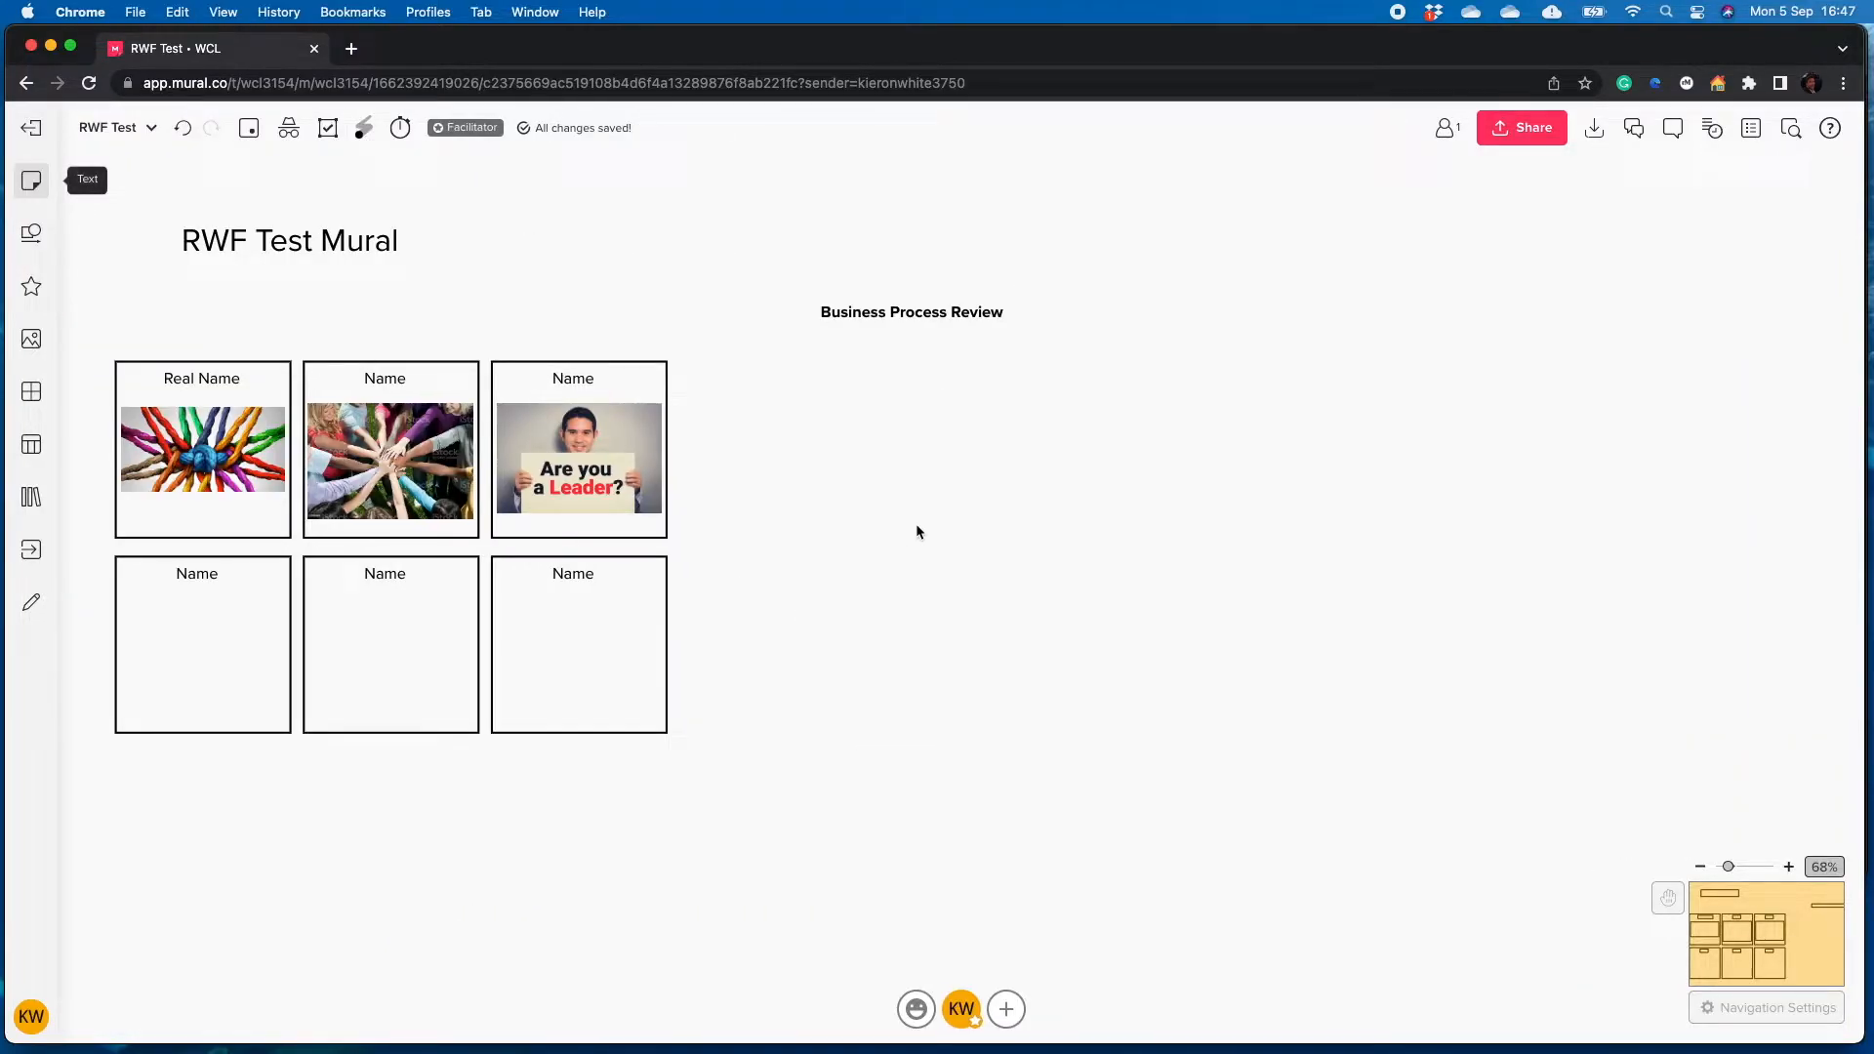
# Add a square shape, stretch it into a wide rectangle and place it beneath the "Business Process Review" heading
pyautogui.moveTo(992, 444); pyautogui.dragTo(1113, 428)
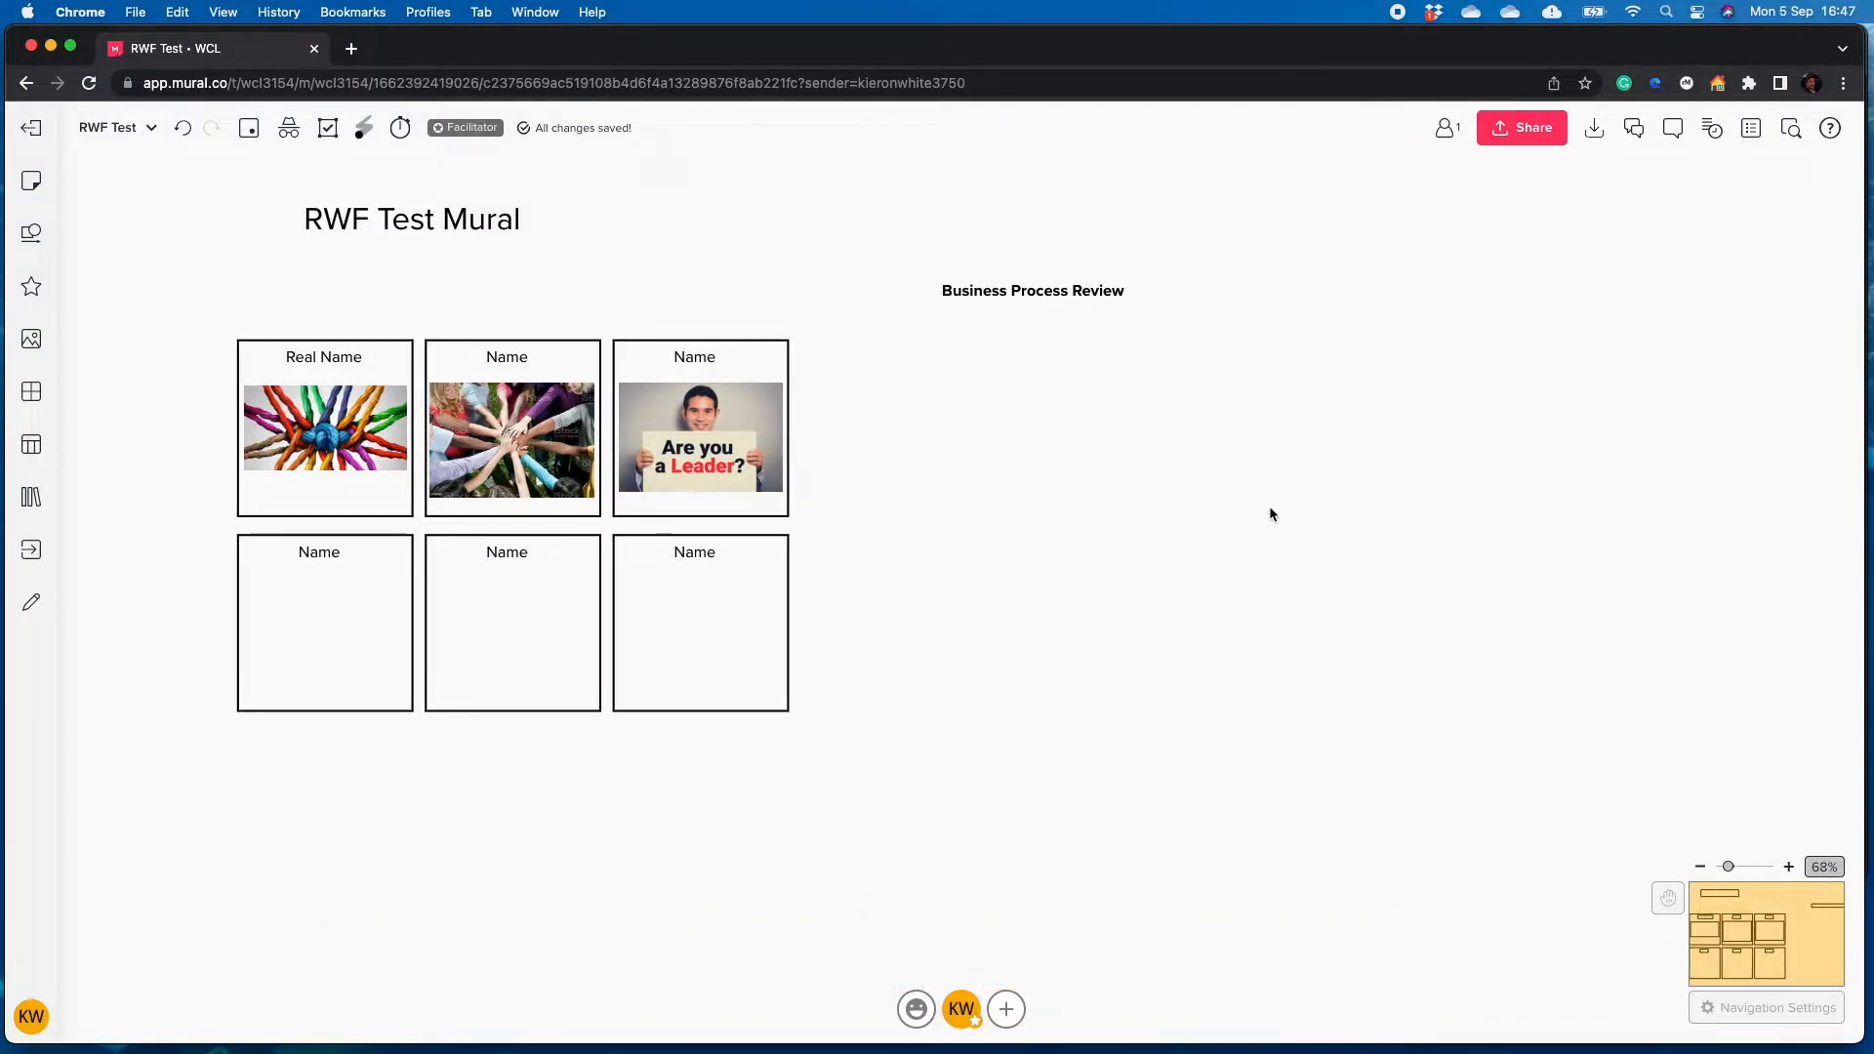
pyautogui.moveTo(1272, 511); pyautogui.dragTo(1192, 510)
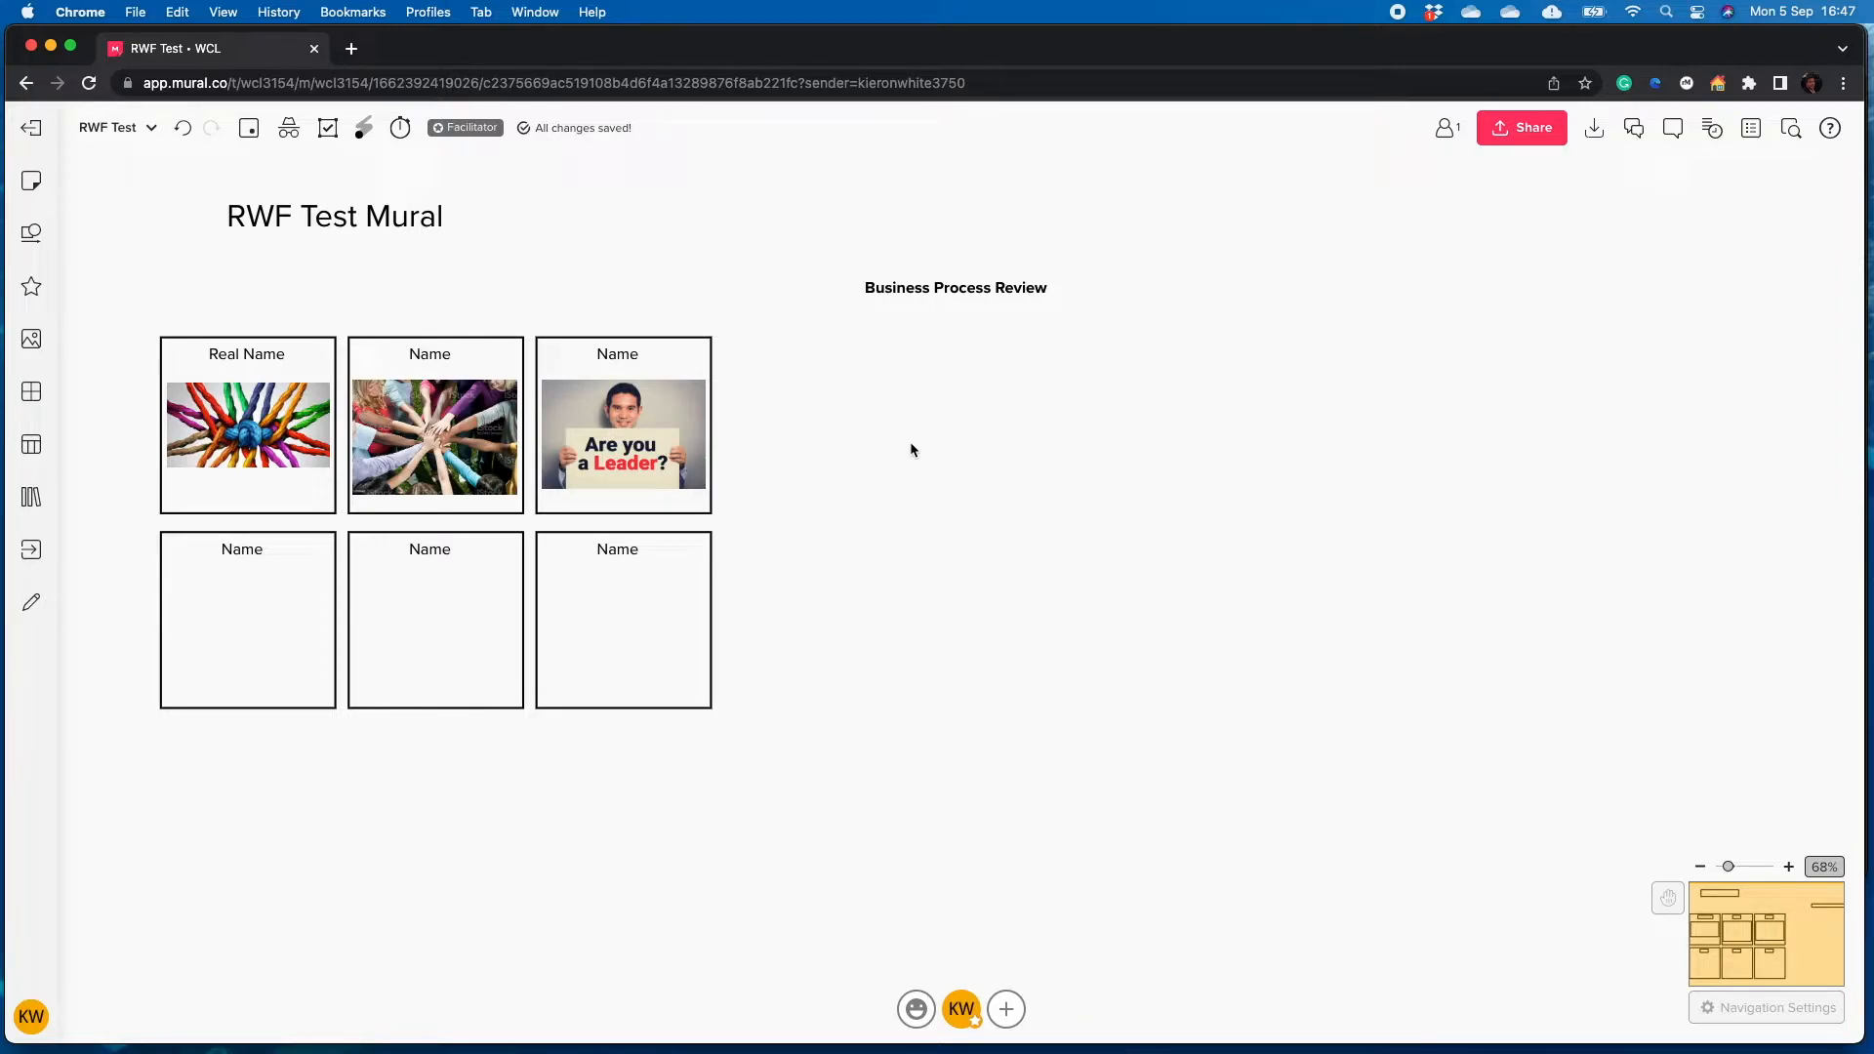
pyautogui.click(31, 232)
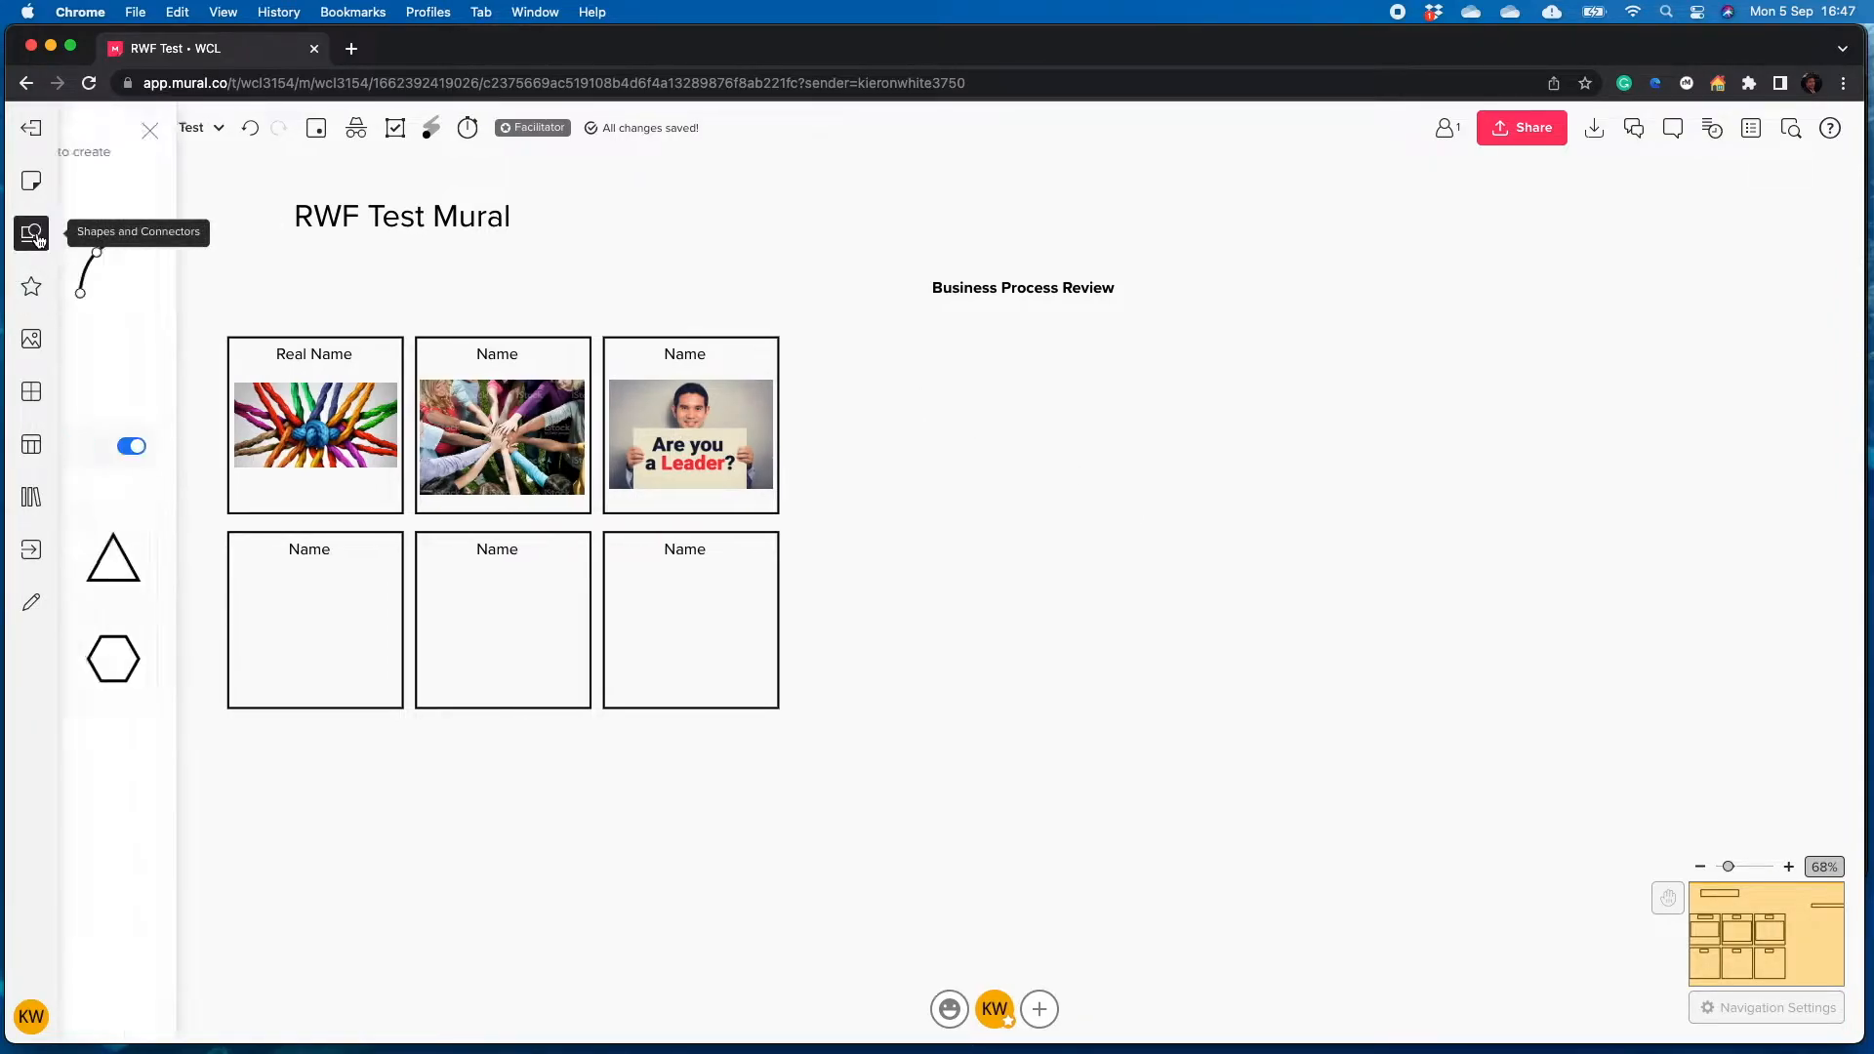
pyautogui.click(232, 581)
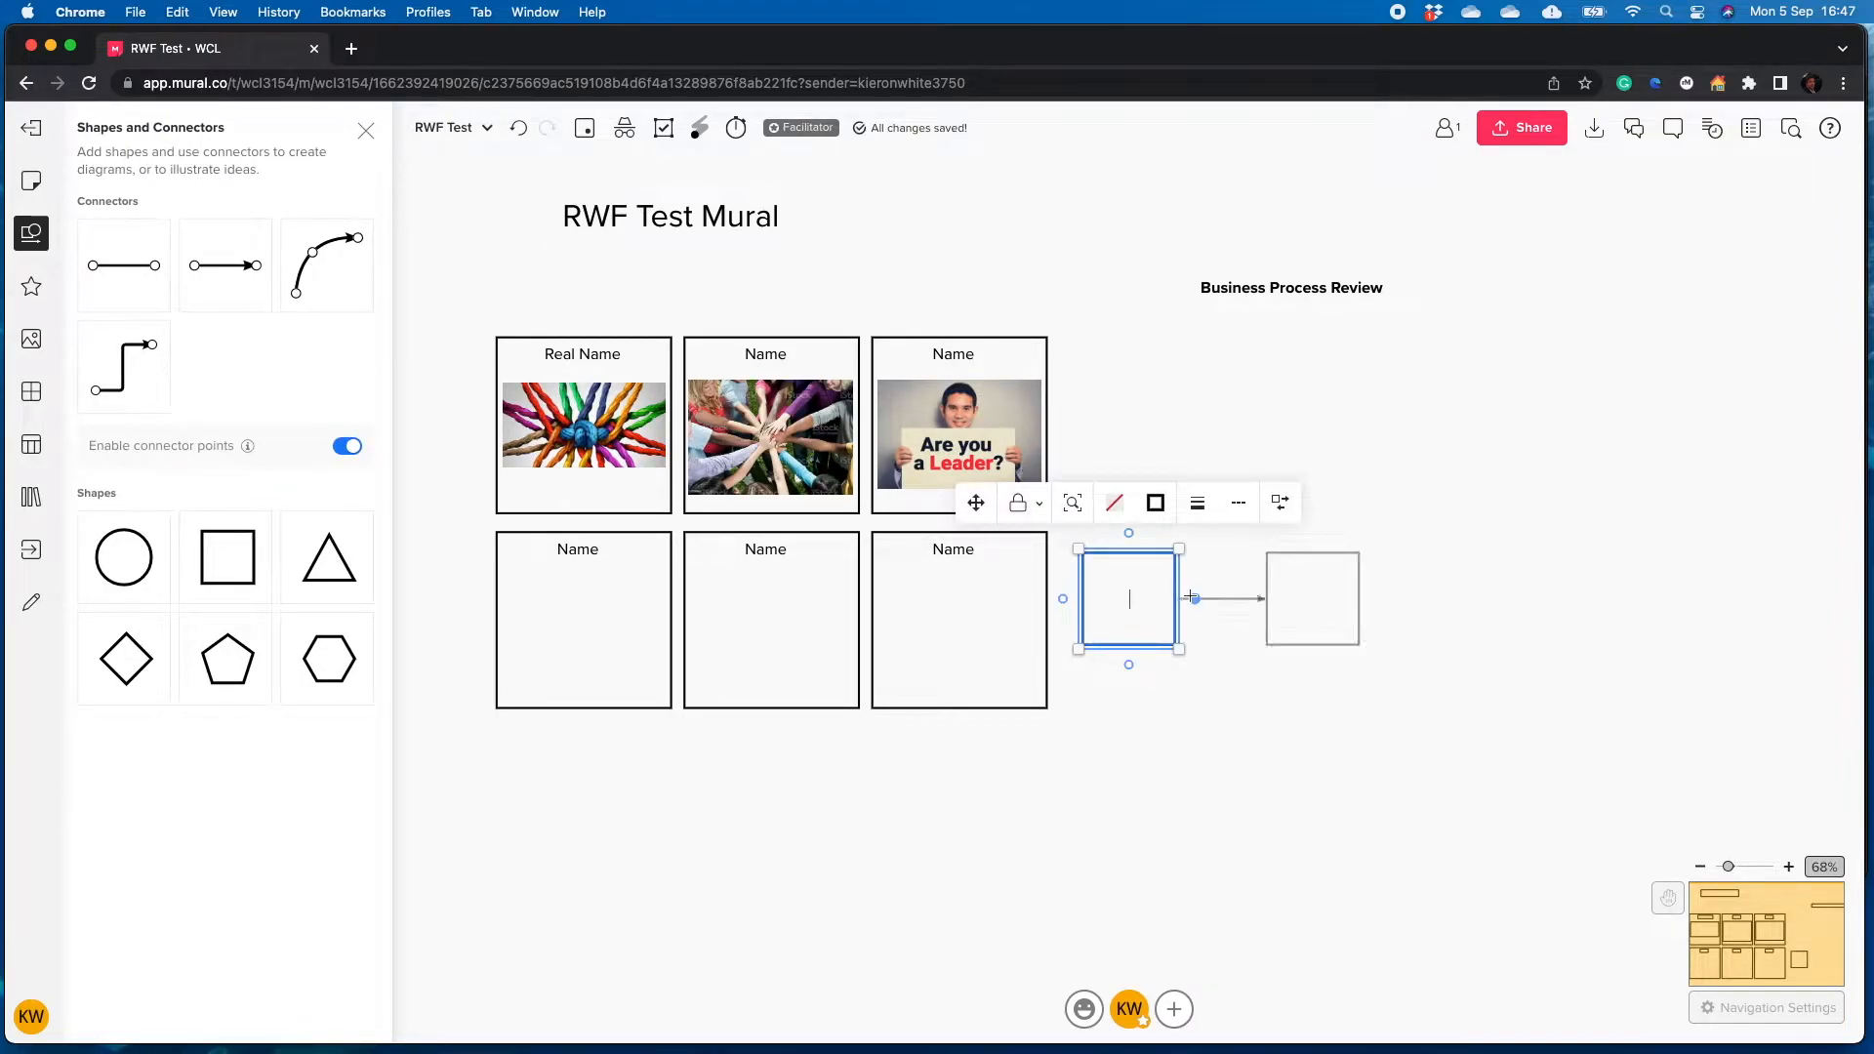
pyautogui.doubleClick(1156, 597)
pyautogui.moveTo(1179, 550); pyautogui.dragTo(1409, 544)
pyautogui.moveTo(1285, 615); pyautogui.dragTo(1363, 406)
# Label the wide rectangle beneath the "Business Process Review" heading "Sales Introduction"
pyautogui.doubleClick(1314, 382)
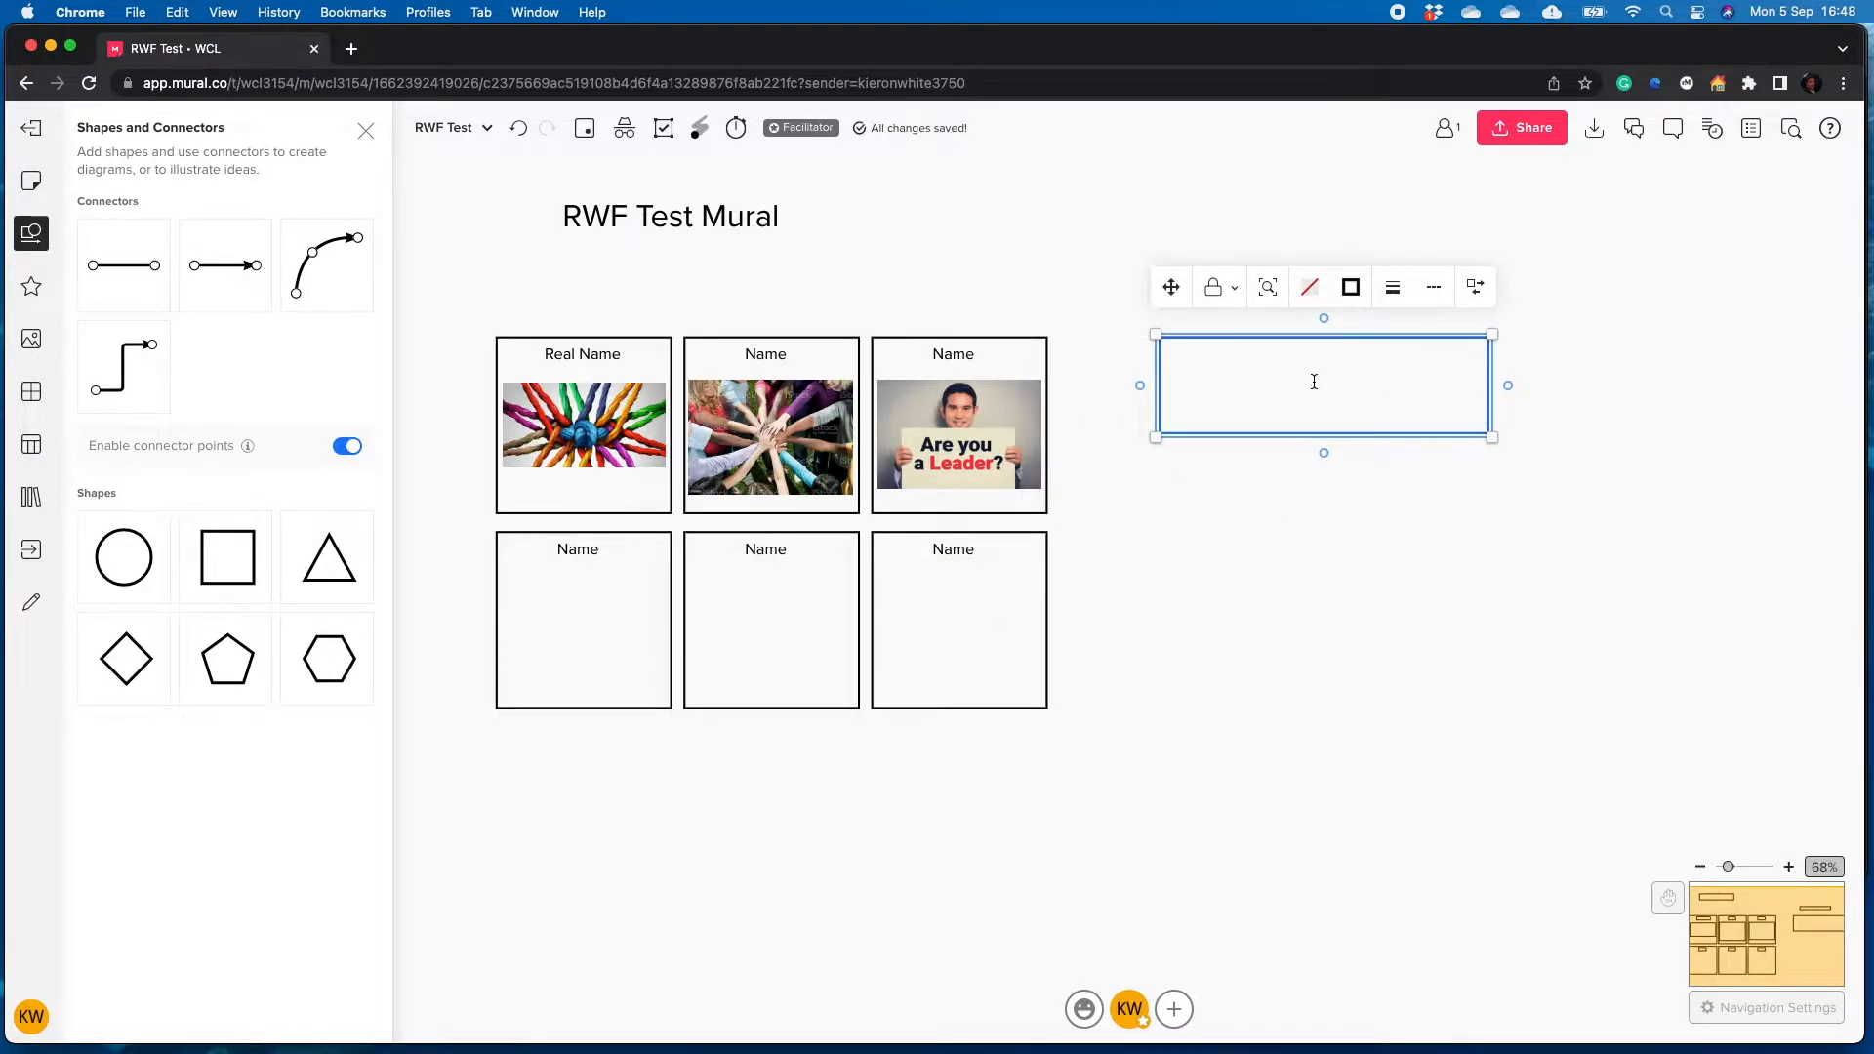
pyautogui.write('Se')
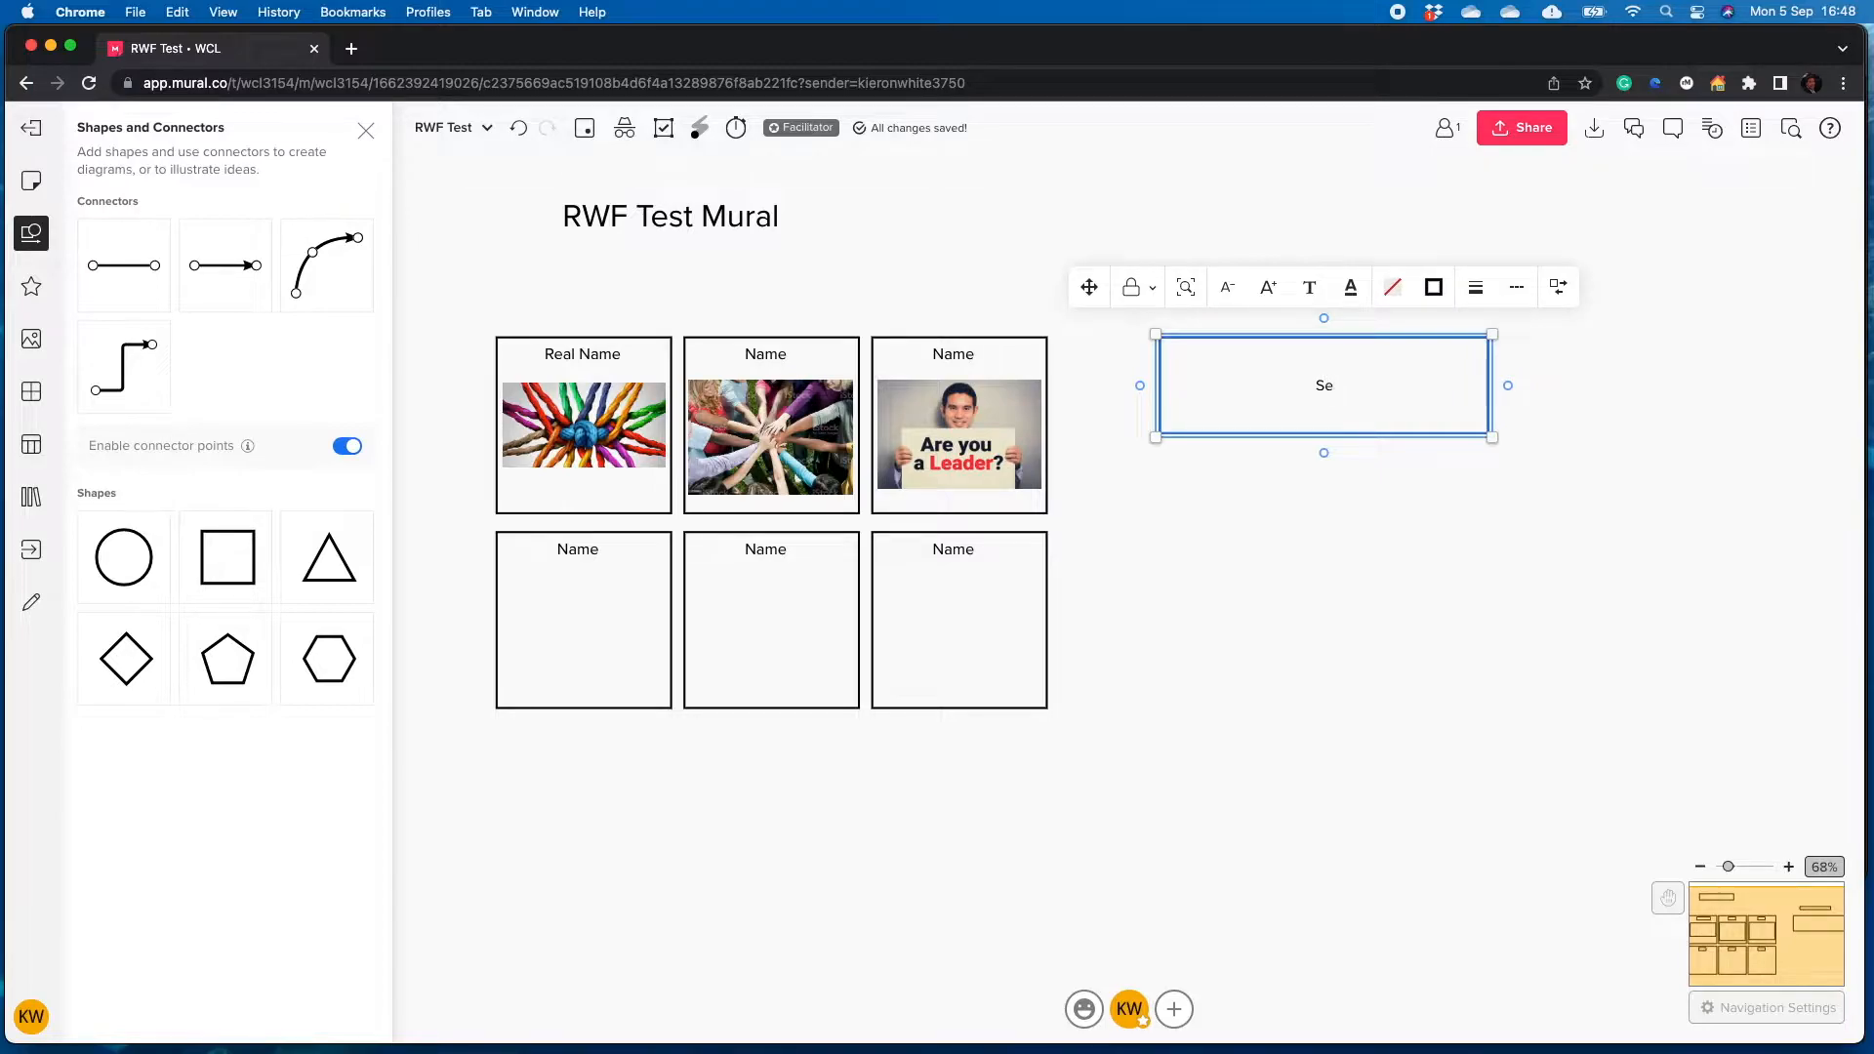
pyautogui.write('les Introduction')
pyautogui.click(1366, 451)
pyautogui.moveTo(1384, 488); pyautogui.dragTo(1068, 523)
pyautogui.click(1044, 454)
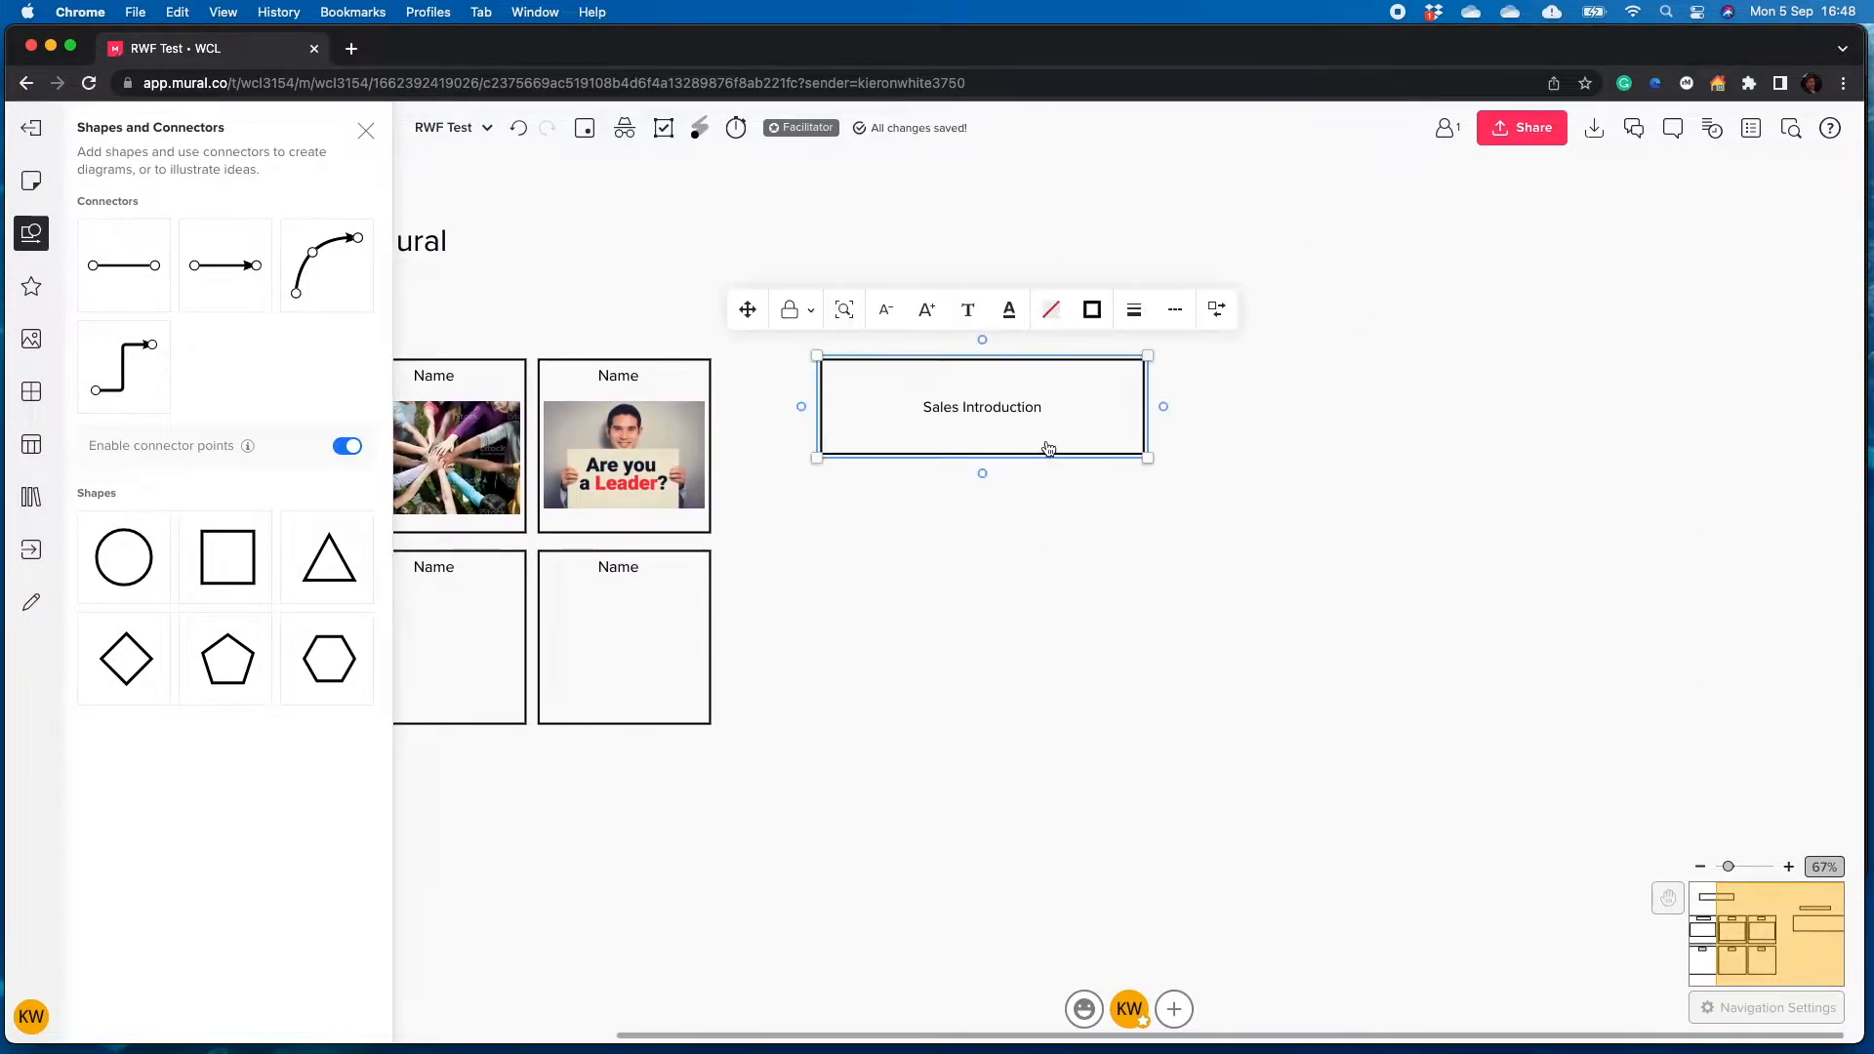
pyautogui.press('super+d')
pyautogui.doubleClick(1309, 410)
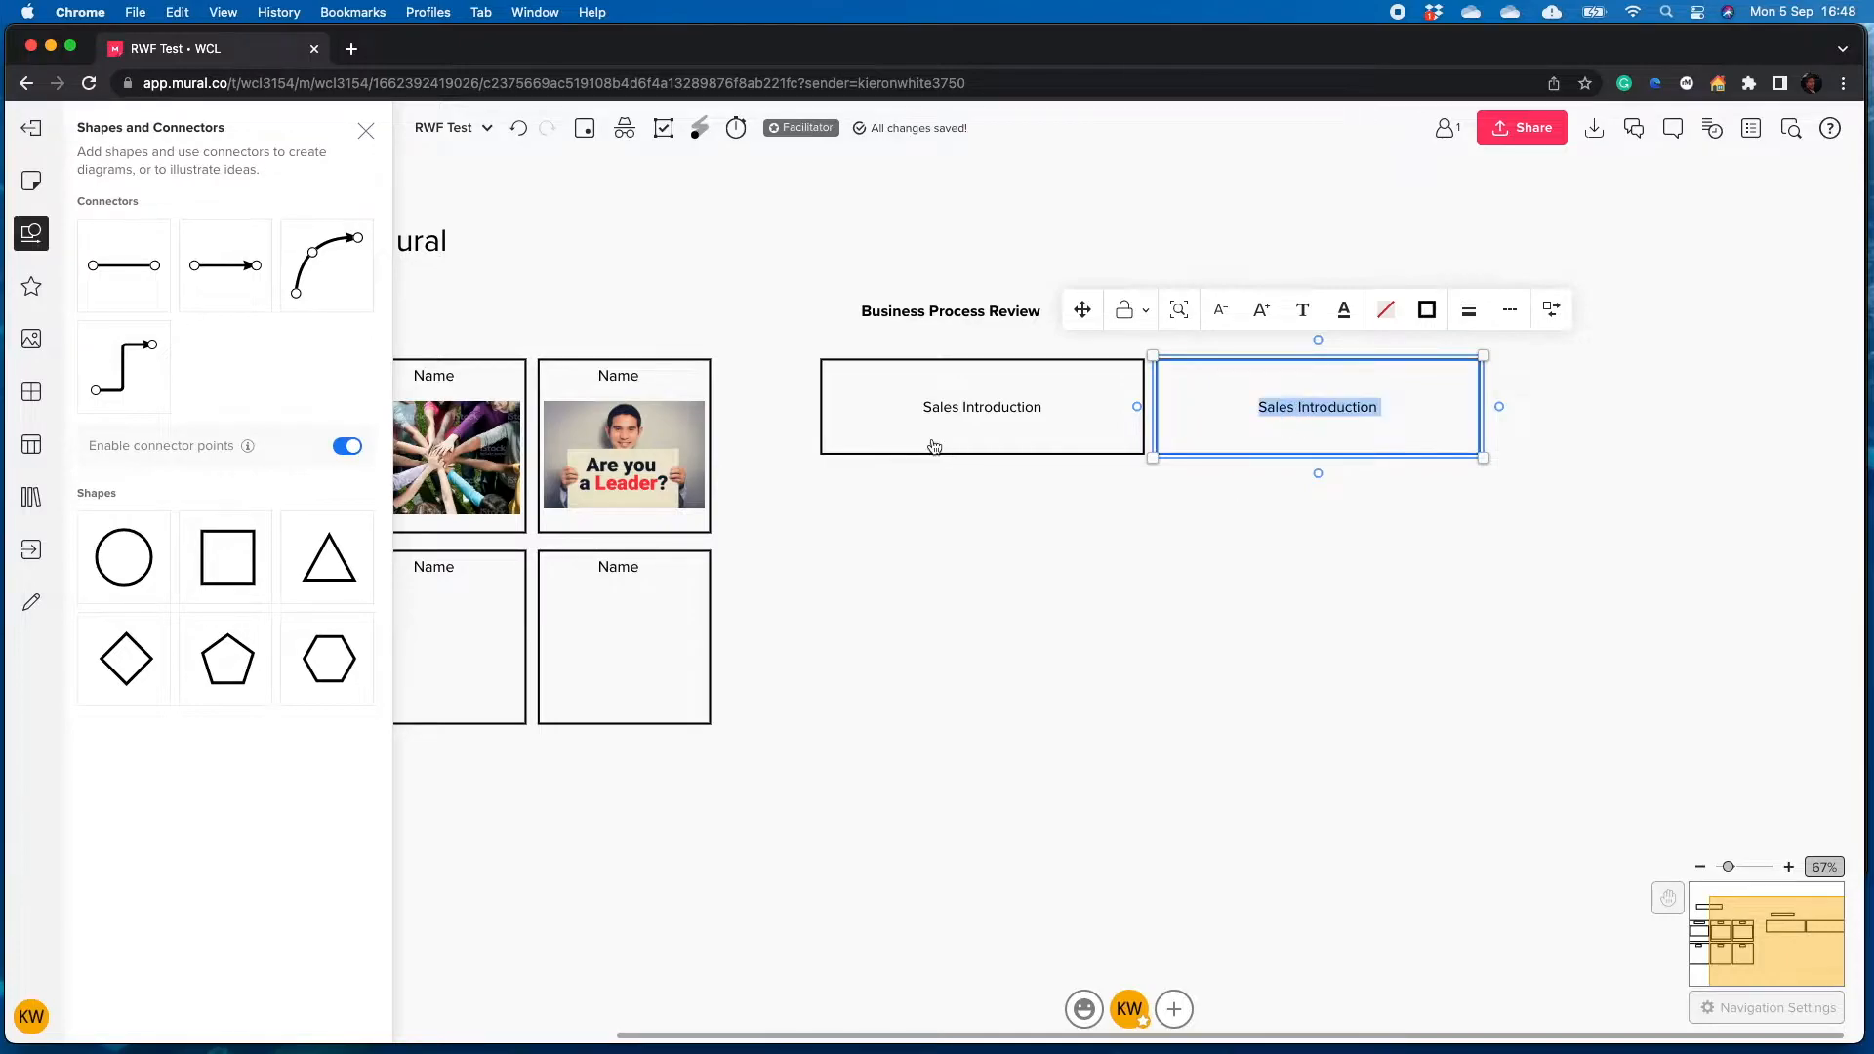
pyautogui.click(940, 442)
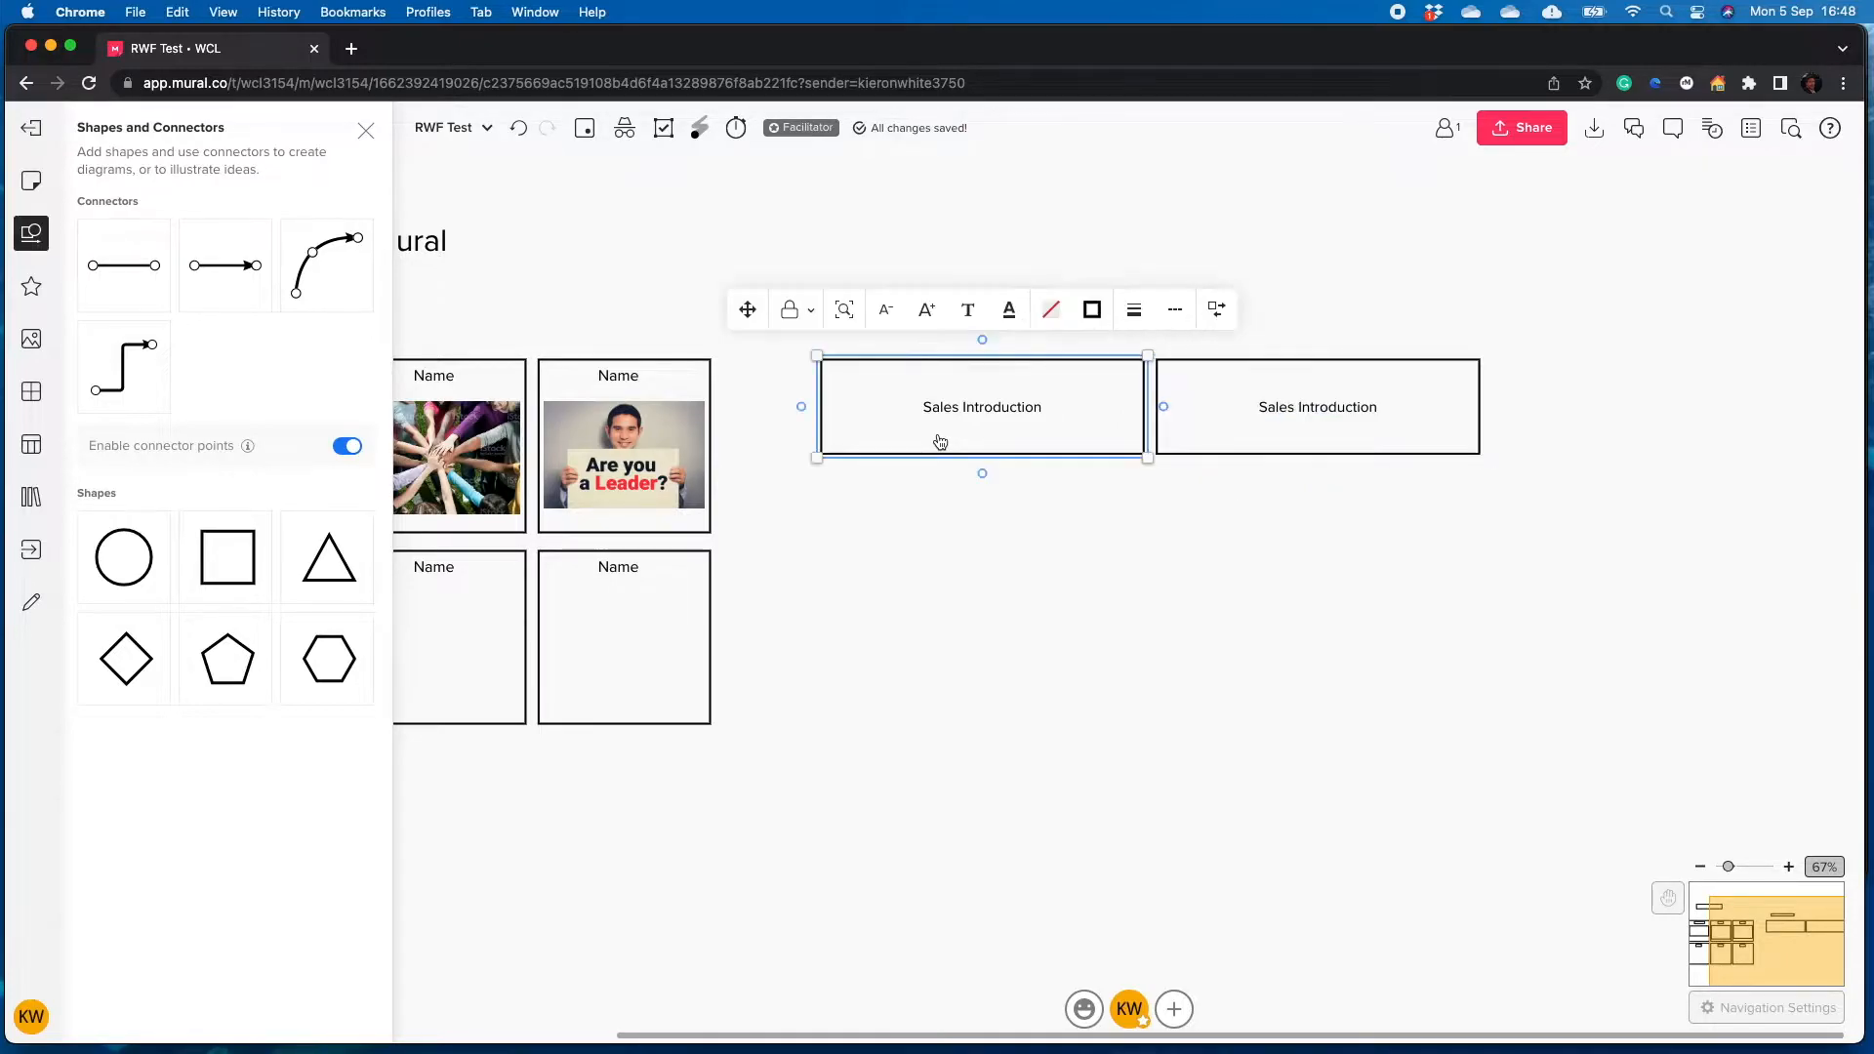
pyautogui.click(1271, 426)
pyautogui.press('BackSpace')
# Duplicate the "Sales Introduction" rectangle to its right and relabel the copy "Onboarding"
pyautogui.click(1008, 426)
pyautogui.press('super+d')
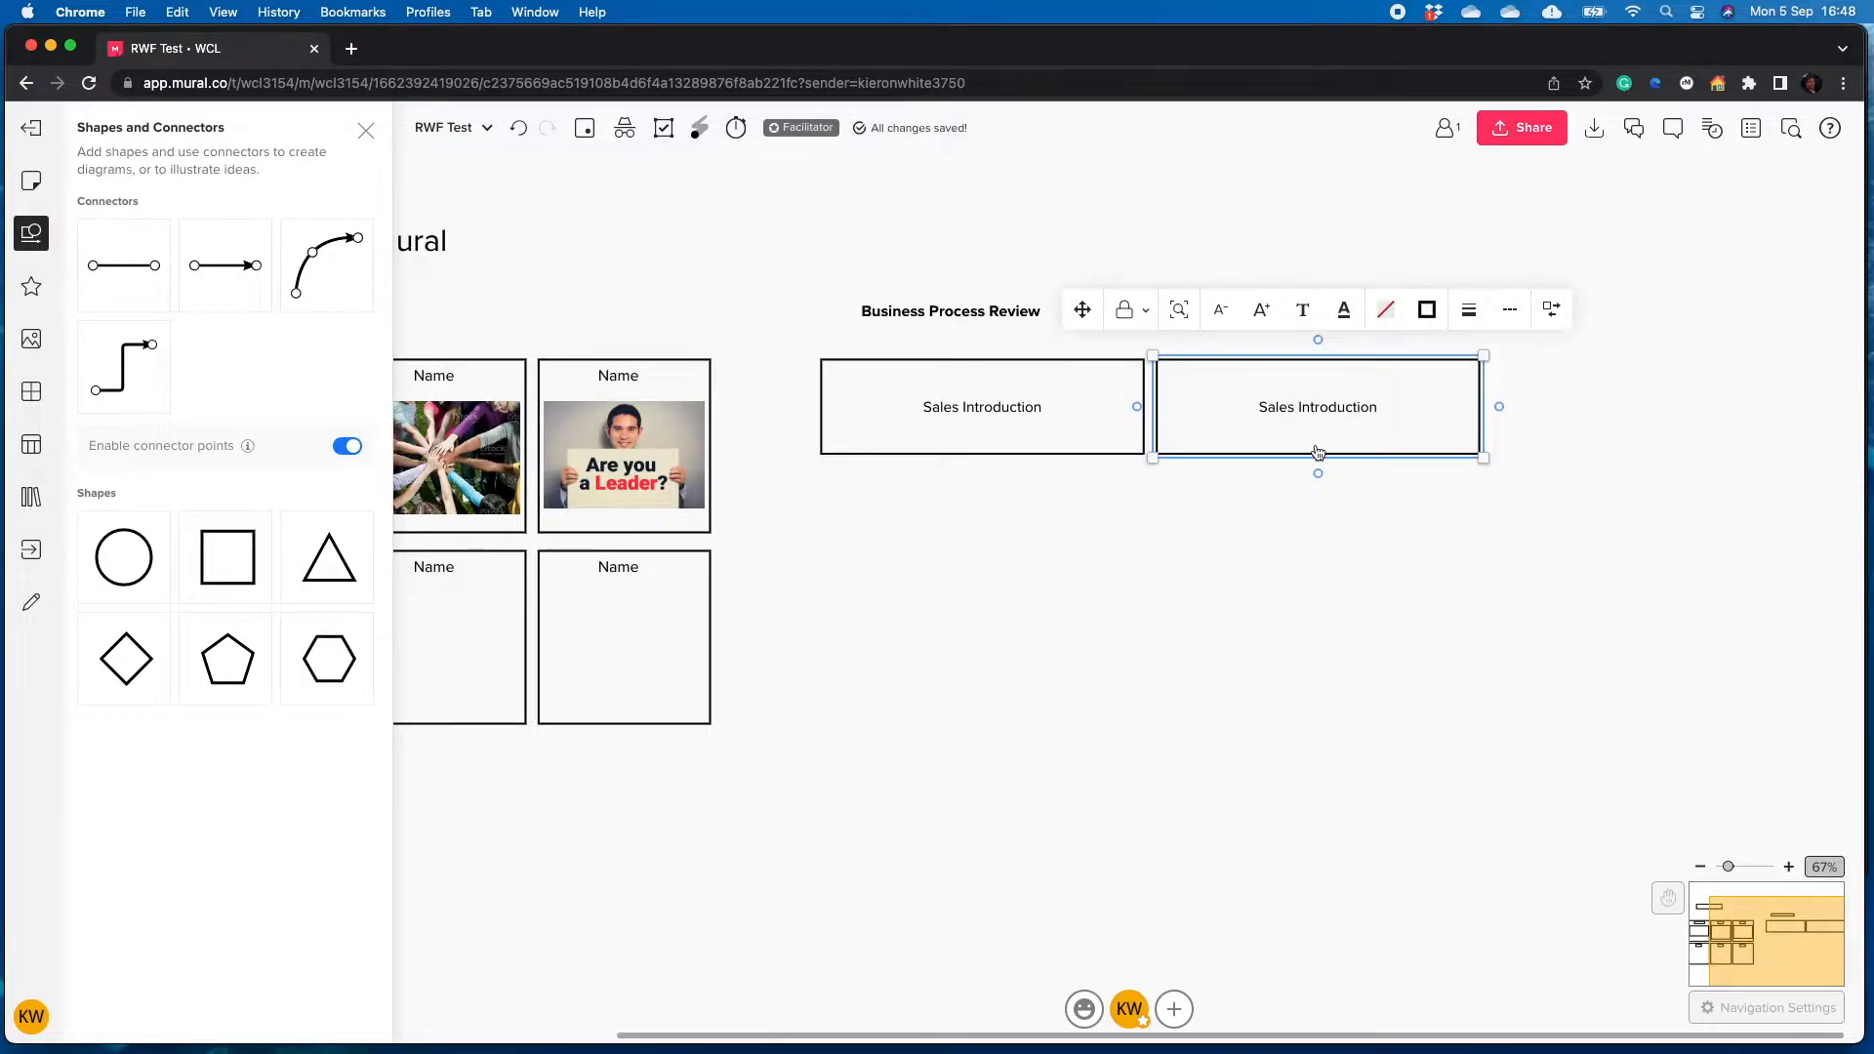
pyautogui.scroll(-3, 1291, 484)
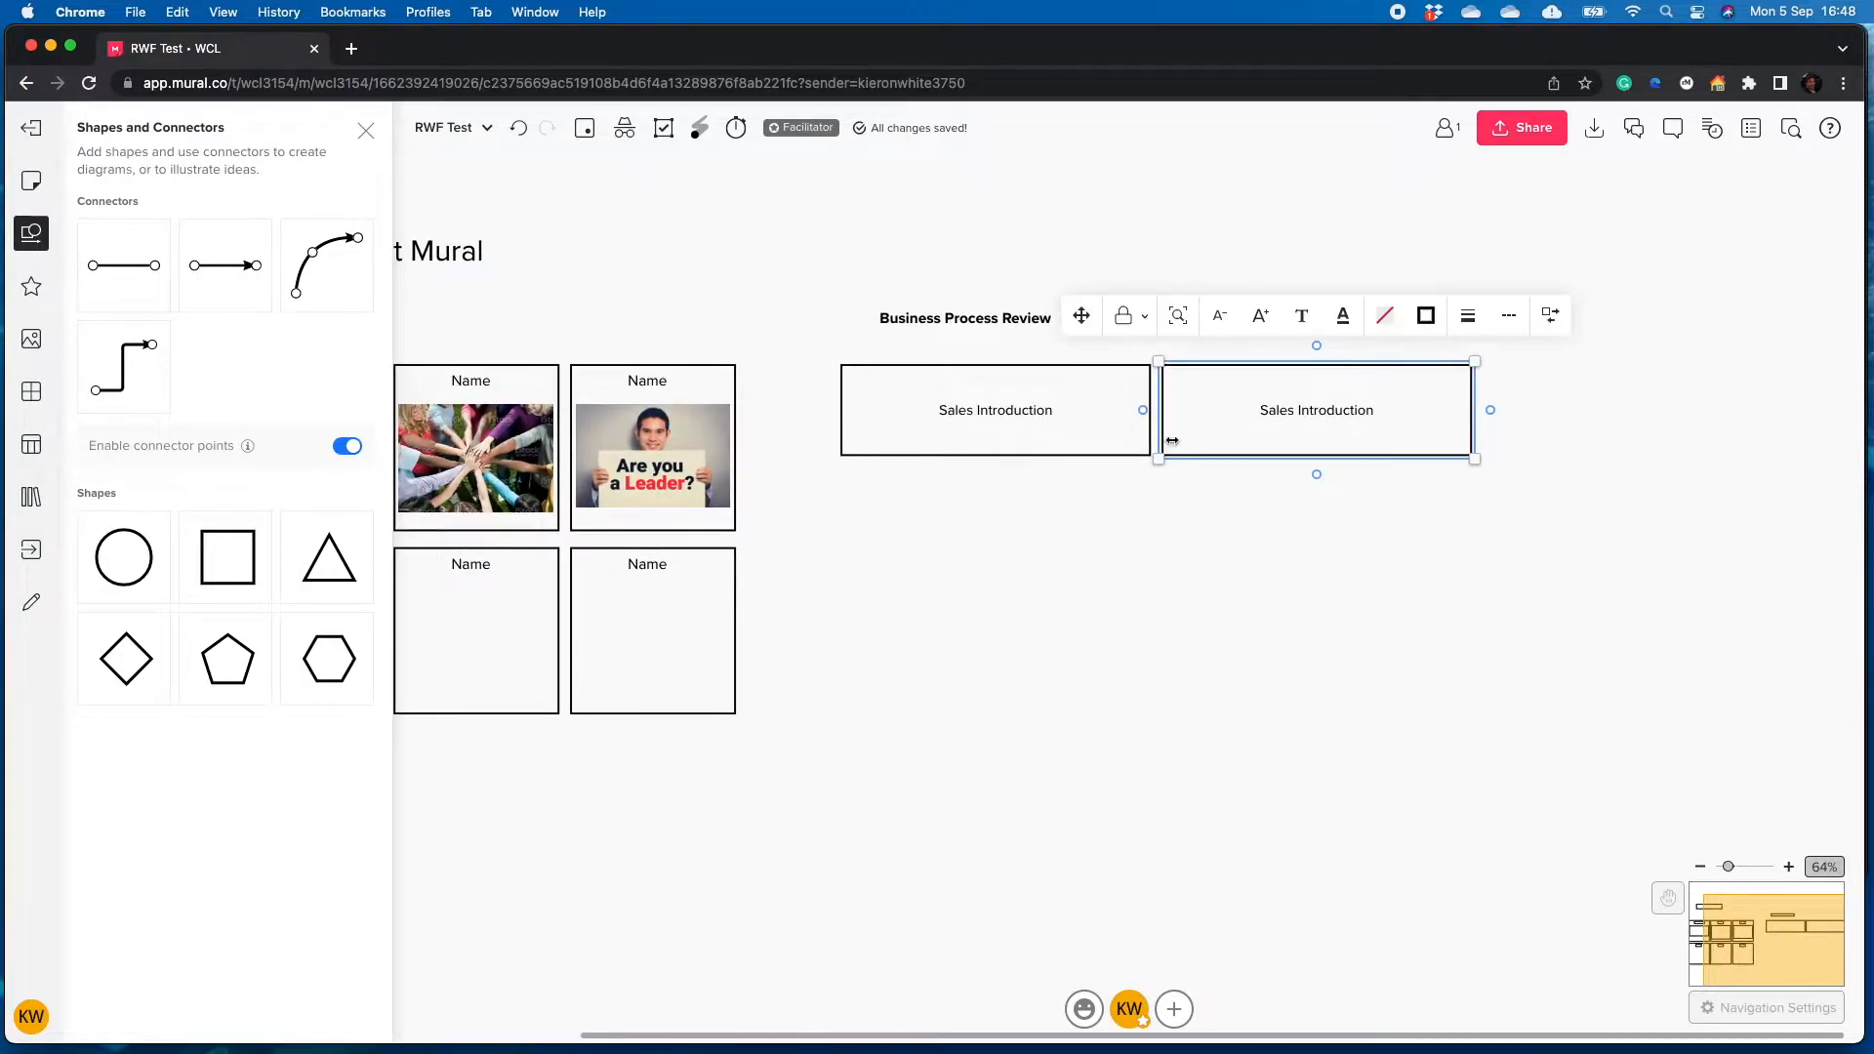
pyautogui.moveTo(1189, 566); pyautogui.dragTo(937, 559)
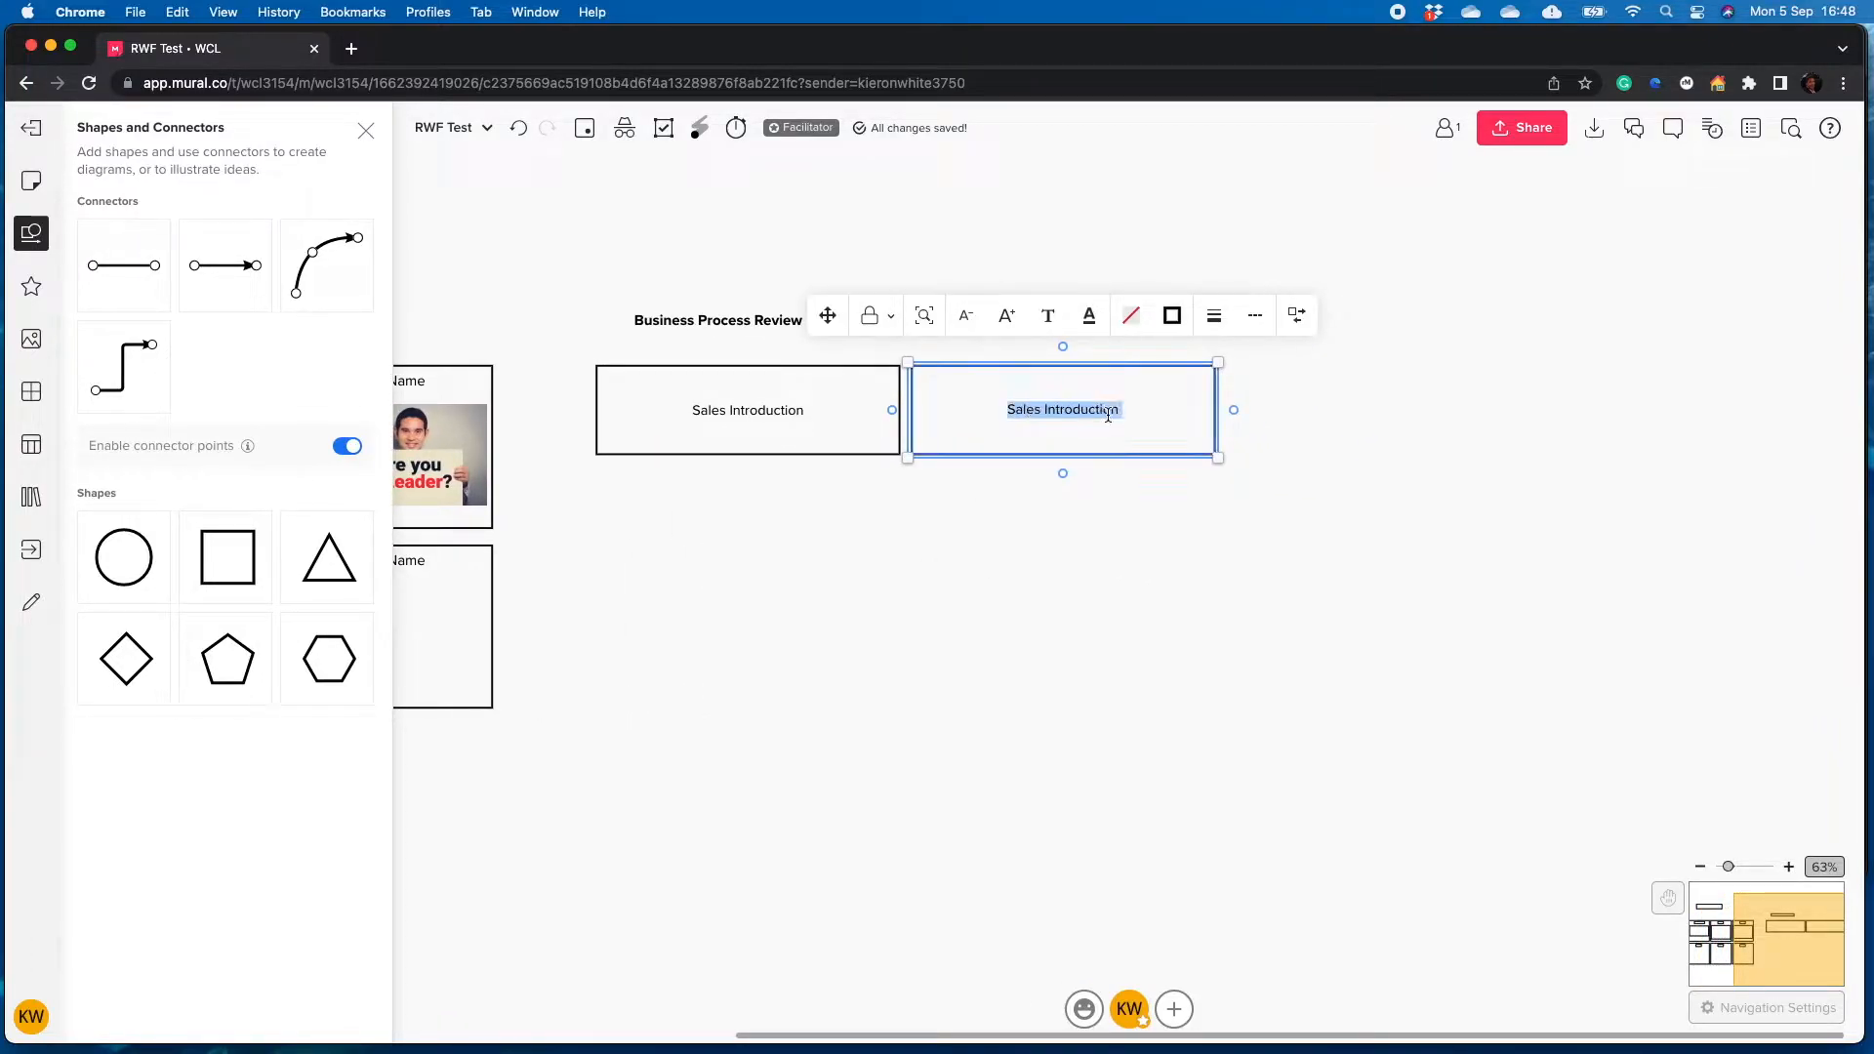
pyautogui.write('Onboarding')
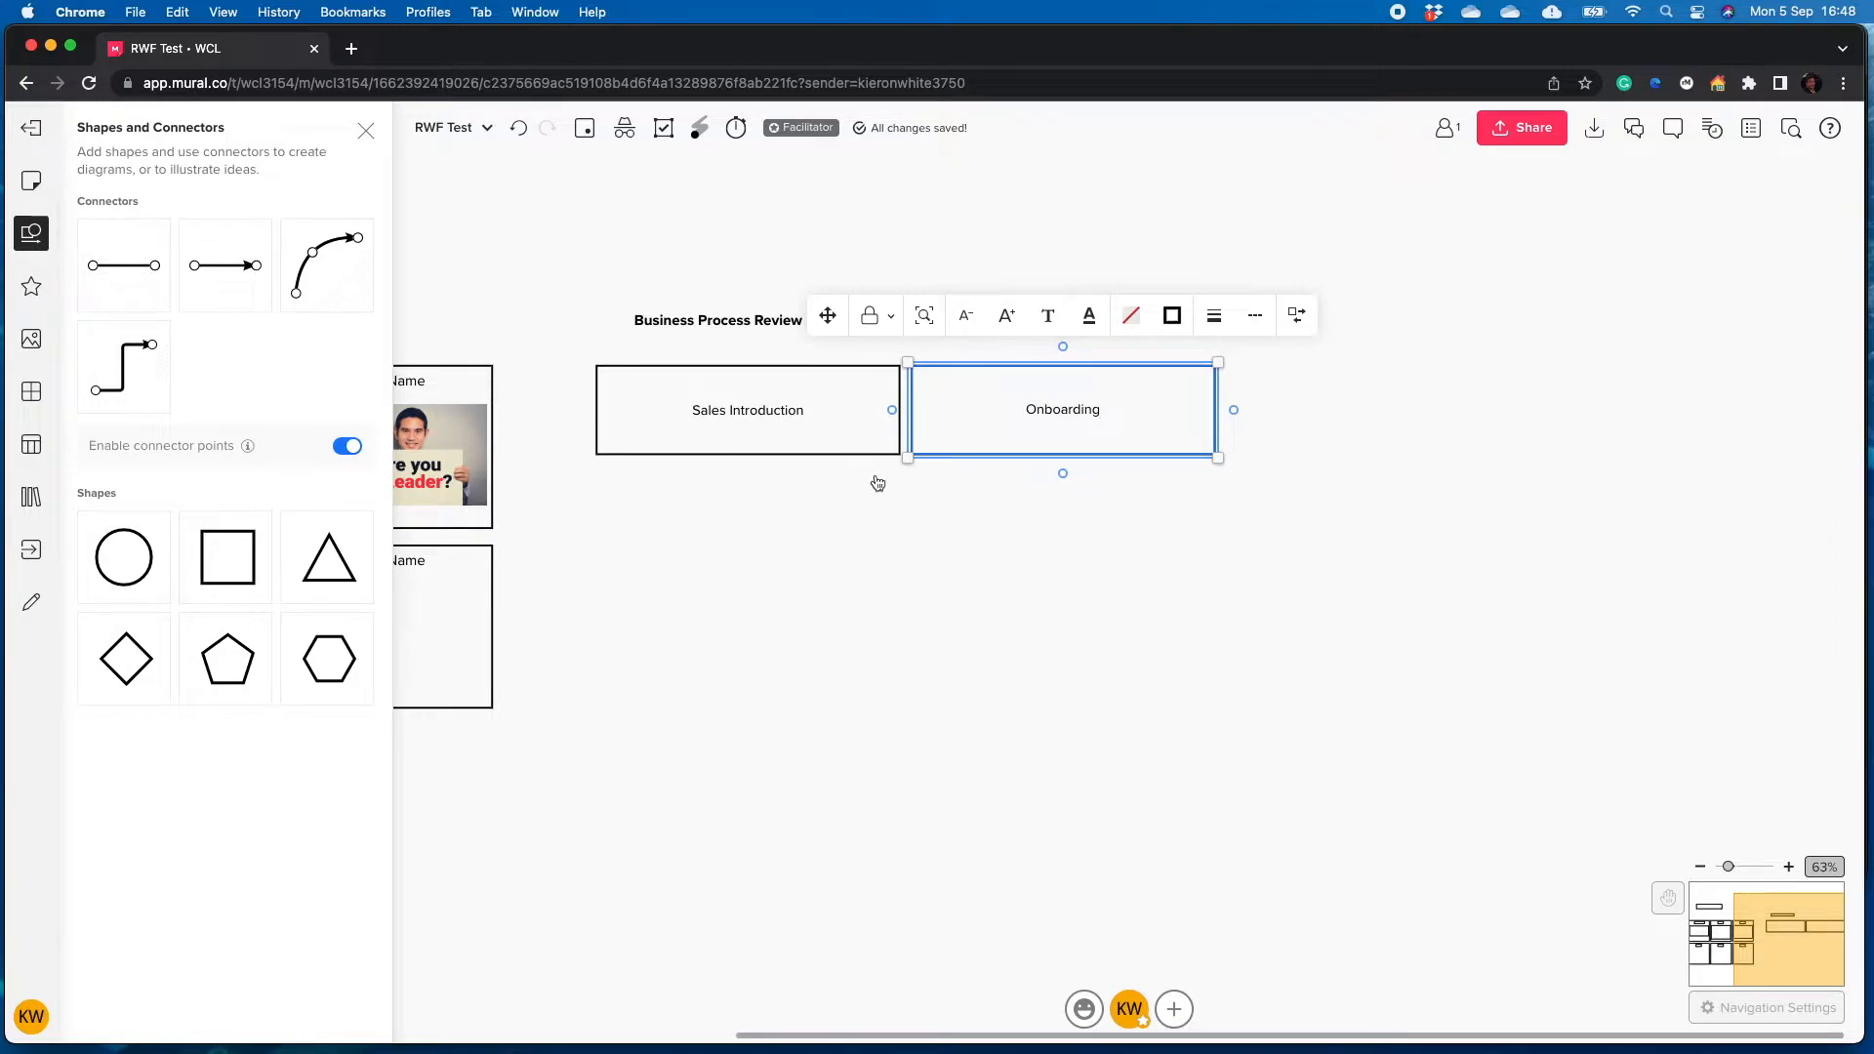
pyautogui.click(903, 506)
# Duplicate the "Onboarding" rectangle to its right and relabel the copy "Product Service"
pyautogui.click(1021, 437)
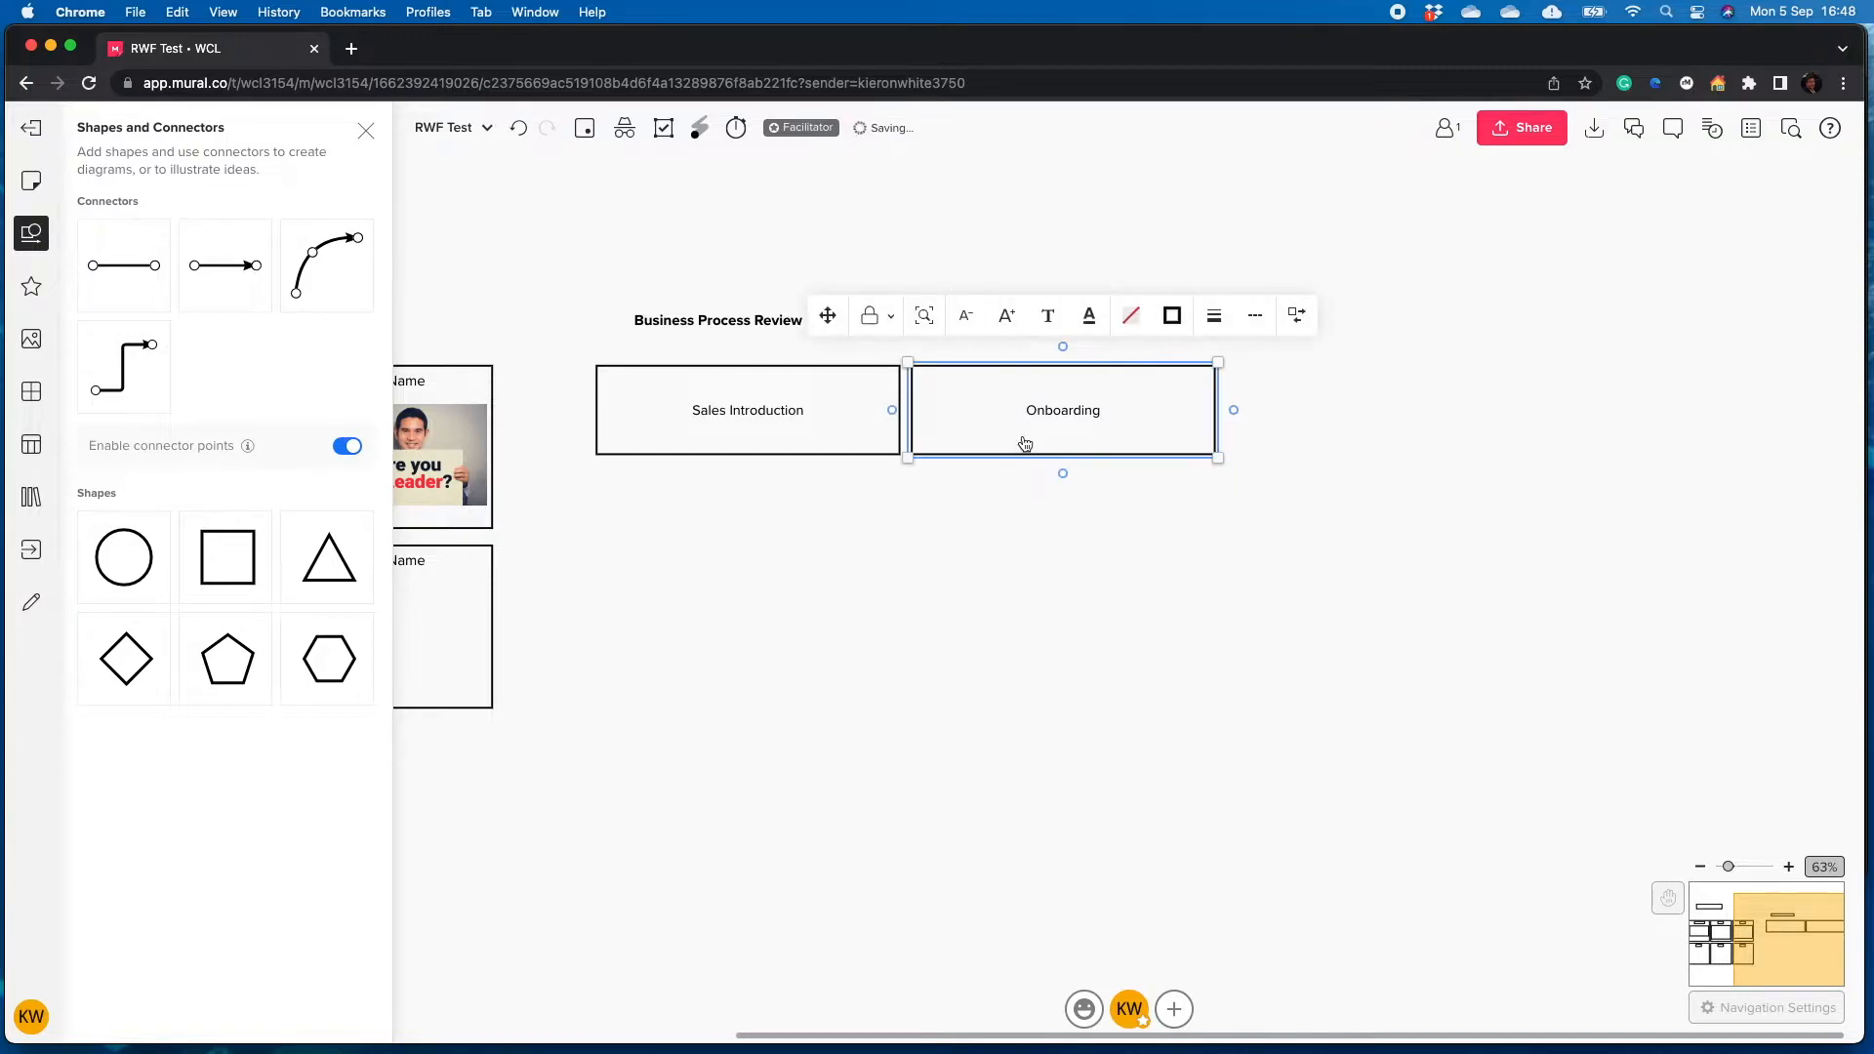
pyautogui.moveTo(1021, 437); pyautogui.dragTo(1324, 422)
pyautogui.doubleClick(1363, 414)
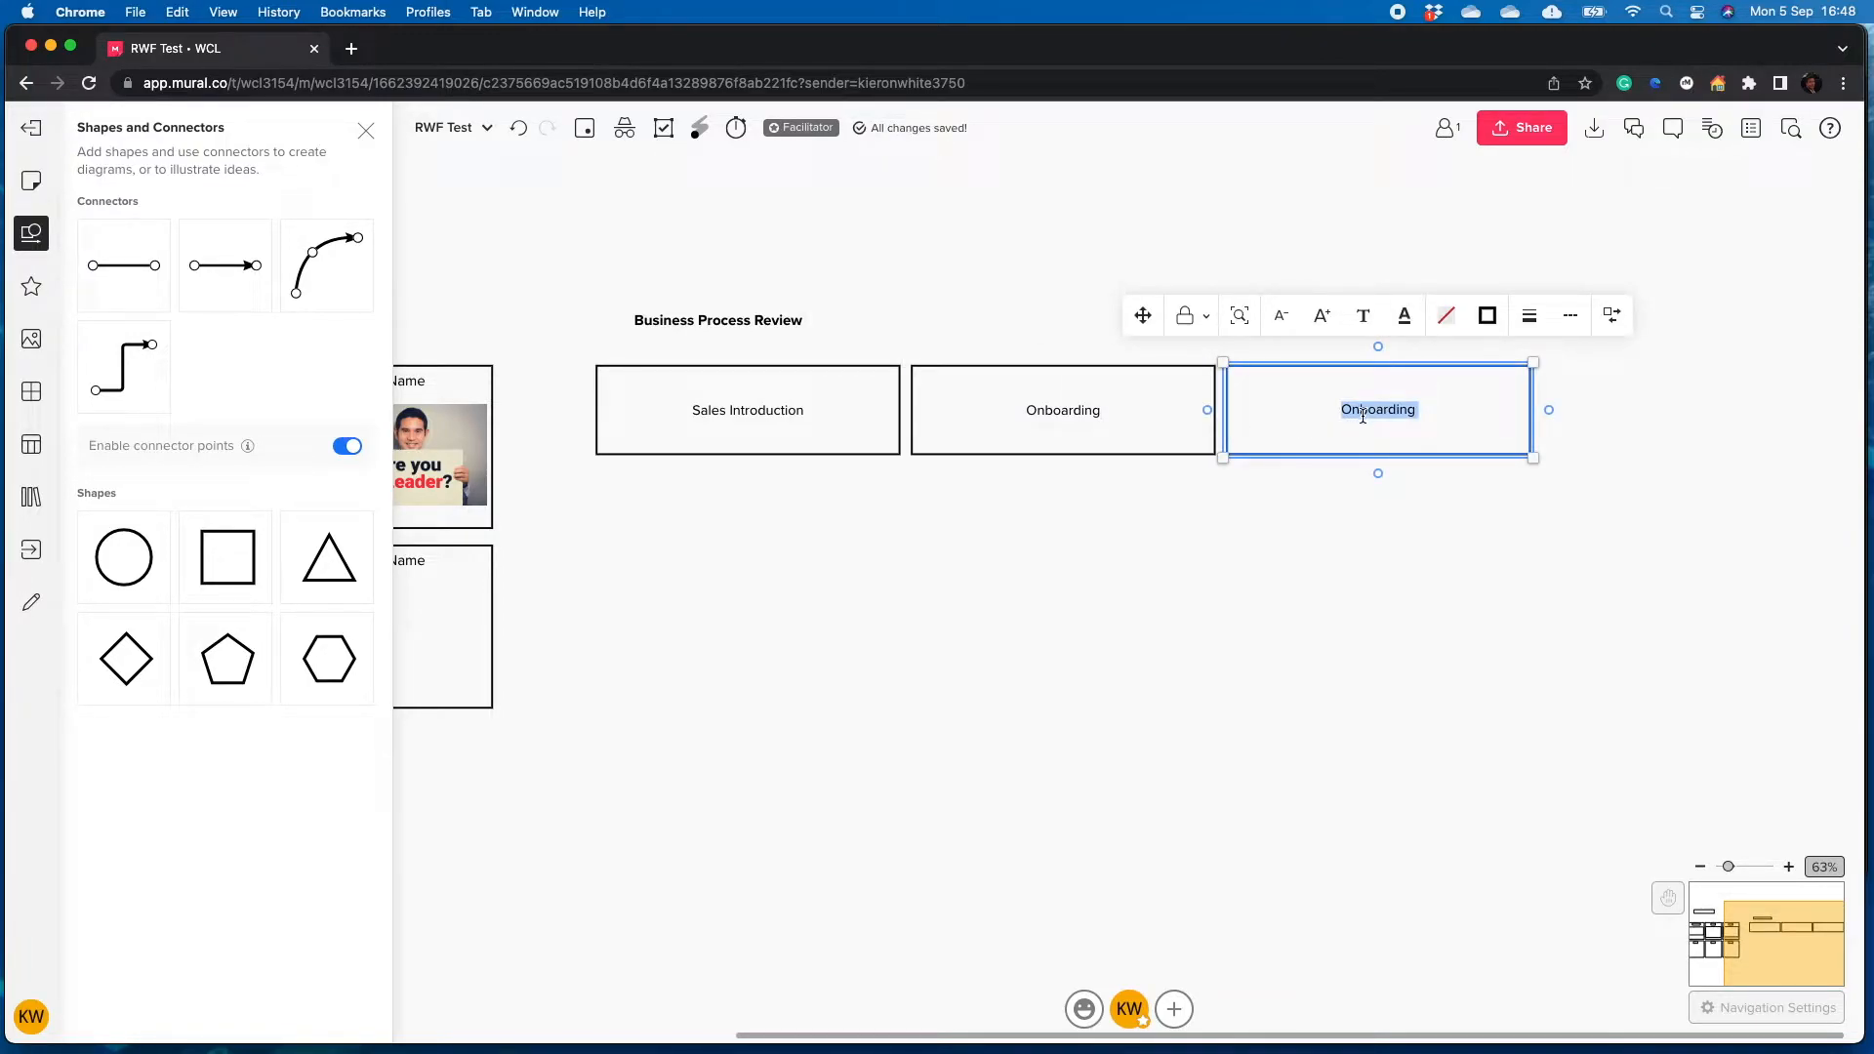
pyautogui.write('Programem De')
pyautogui.press('BackSpace')
pyautogui.press('BackSpace')
pyautogui.press('BackSpace')
pyautogui.press('BackSpace')
pyautogui.press('BackSpace')
pyautogui.press('BackSpace')
pyautogui.press('BackSpace')
pyautogui.press('BackSpace')
pyautogui.press('BackSpace')
pyautogui.write('duct Service')
pyautogui.click(1185, 664)
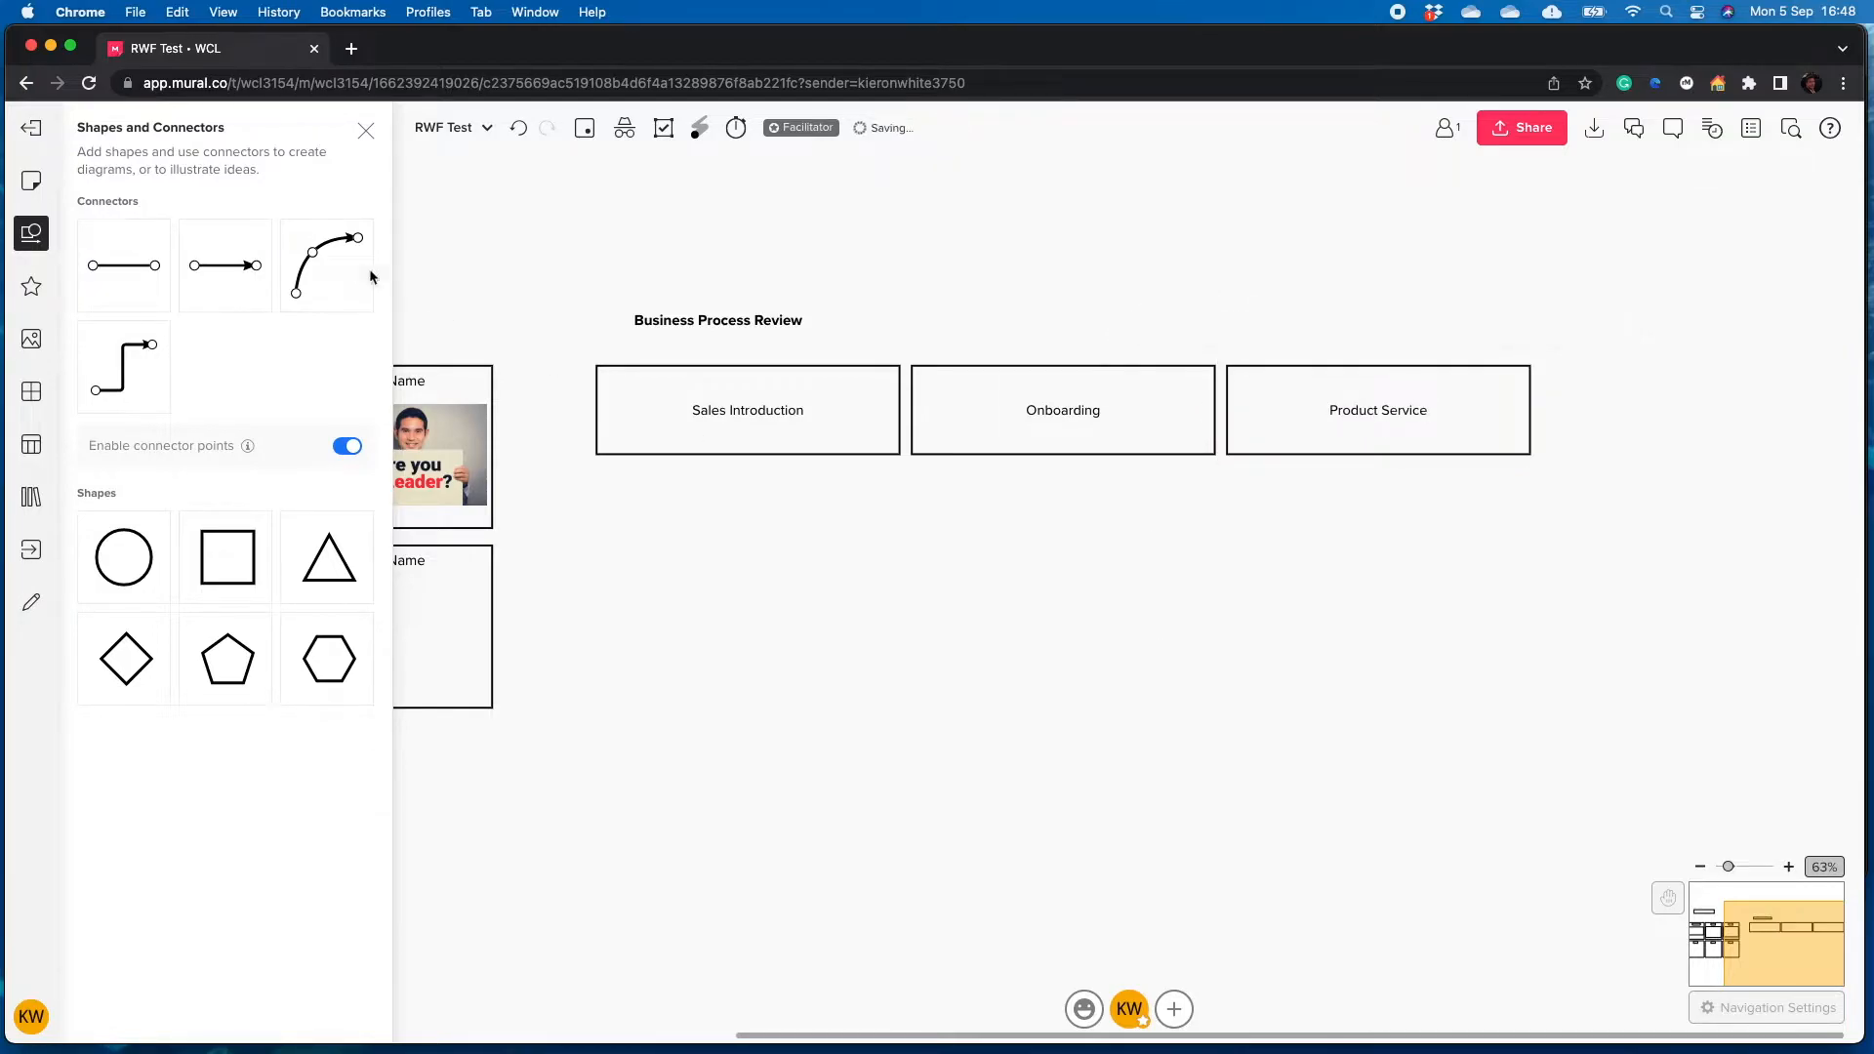
pyautogui.click(366, 130)
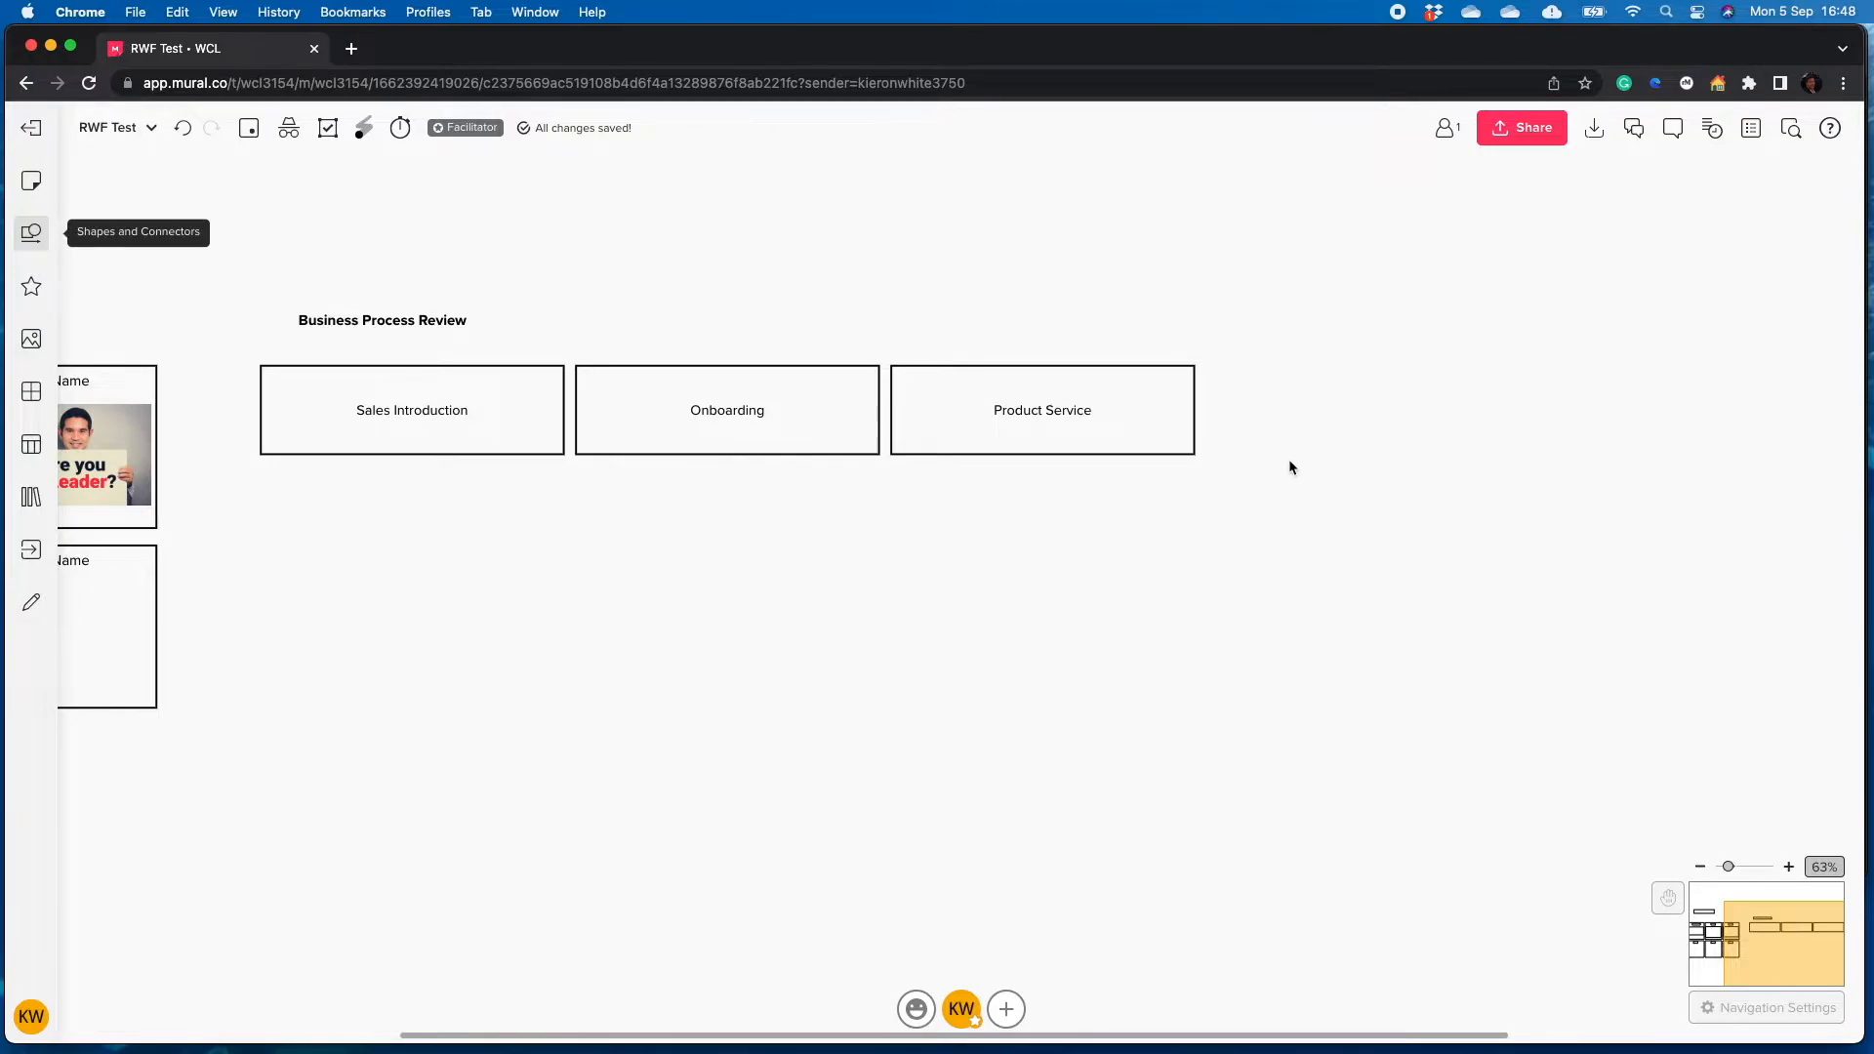
# Draw a straight horizontal line without arrowheads below the three process rectangles, spanning their full combined width
pyautogui.moveTo(538, 597); pyautogui.dragTo(705, 571)
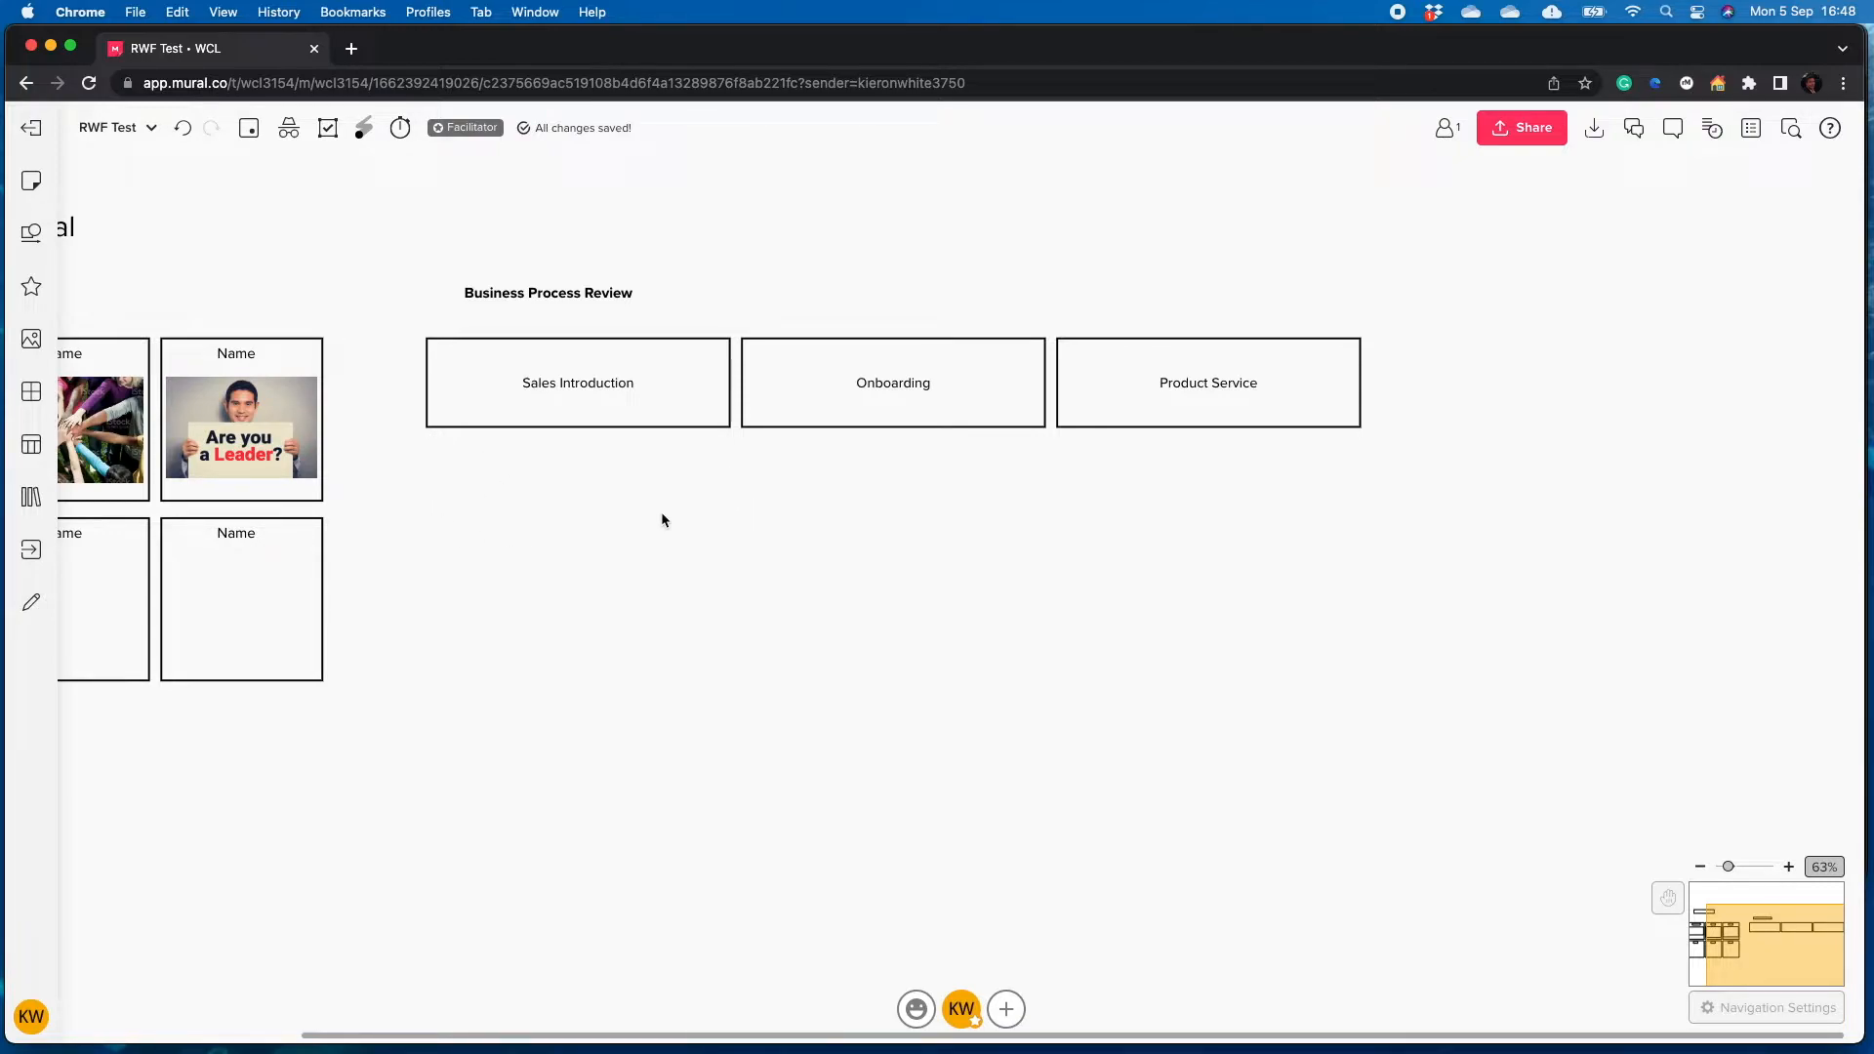
pyautogui.moveTo(544, 550); pyautogui.dragTo(576, 527)
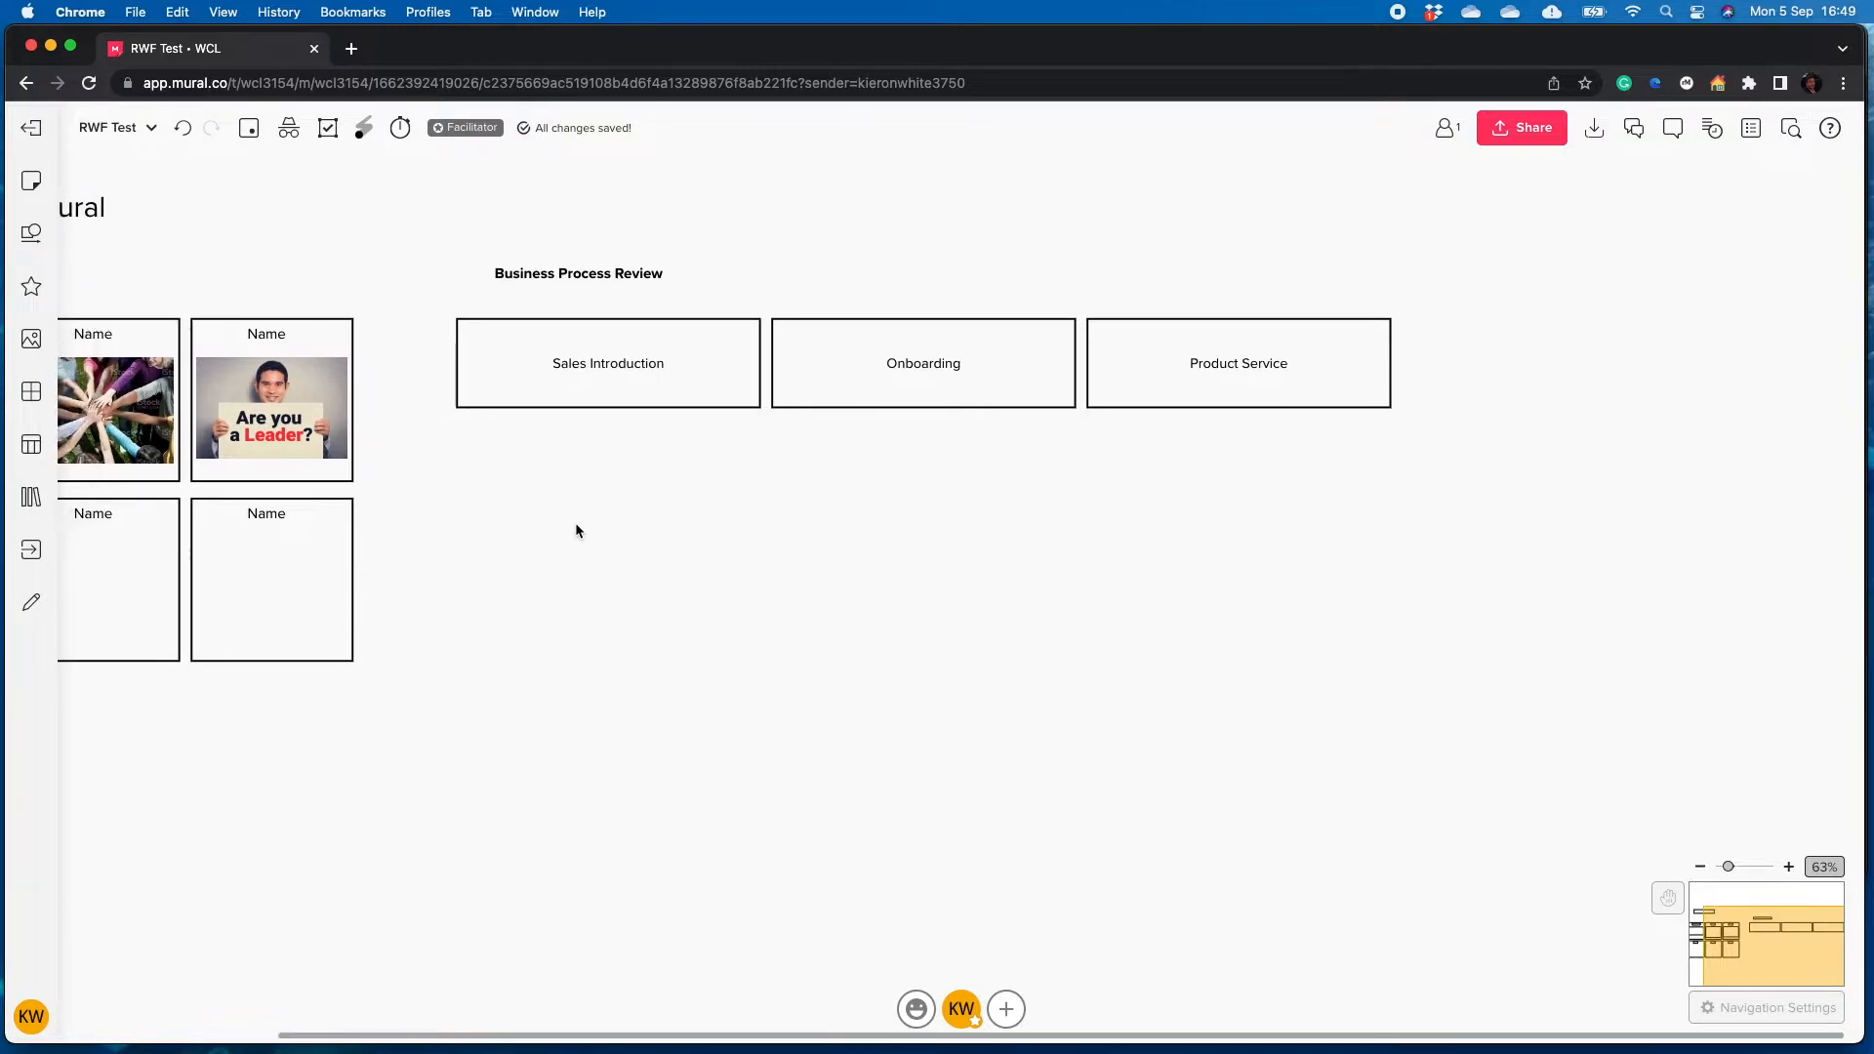
pyautogui.click(31, 234)
pyautogui.moveTo(119, 283); pyautogui.dragTo(1723, 527)
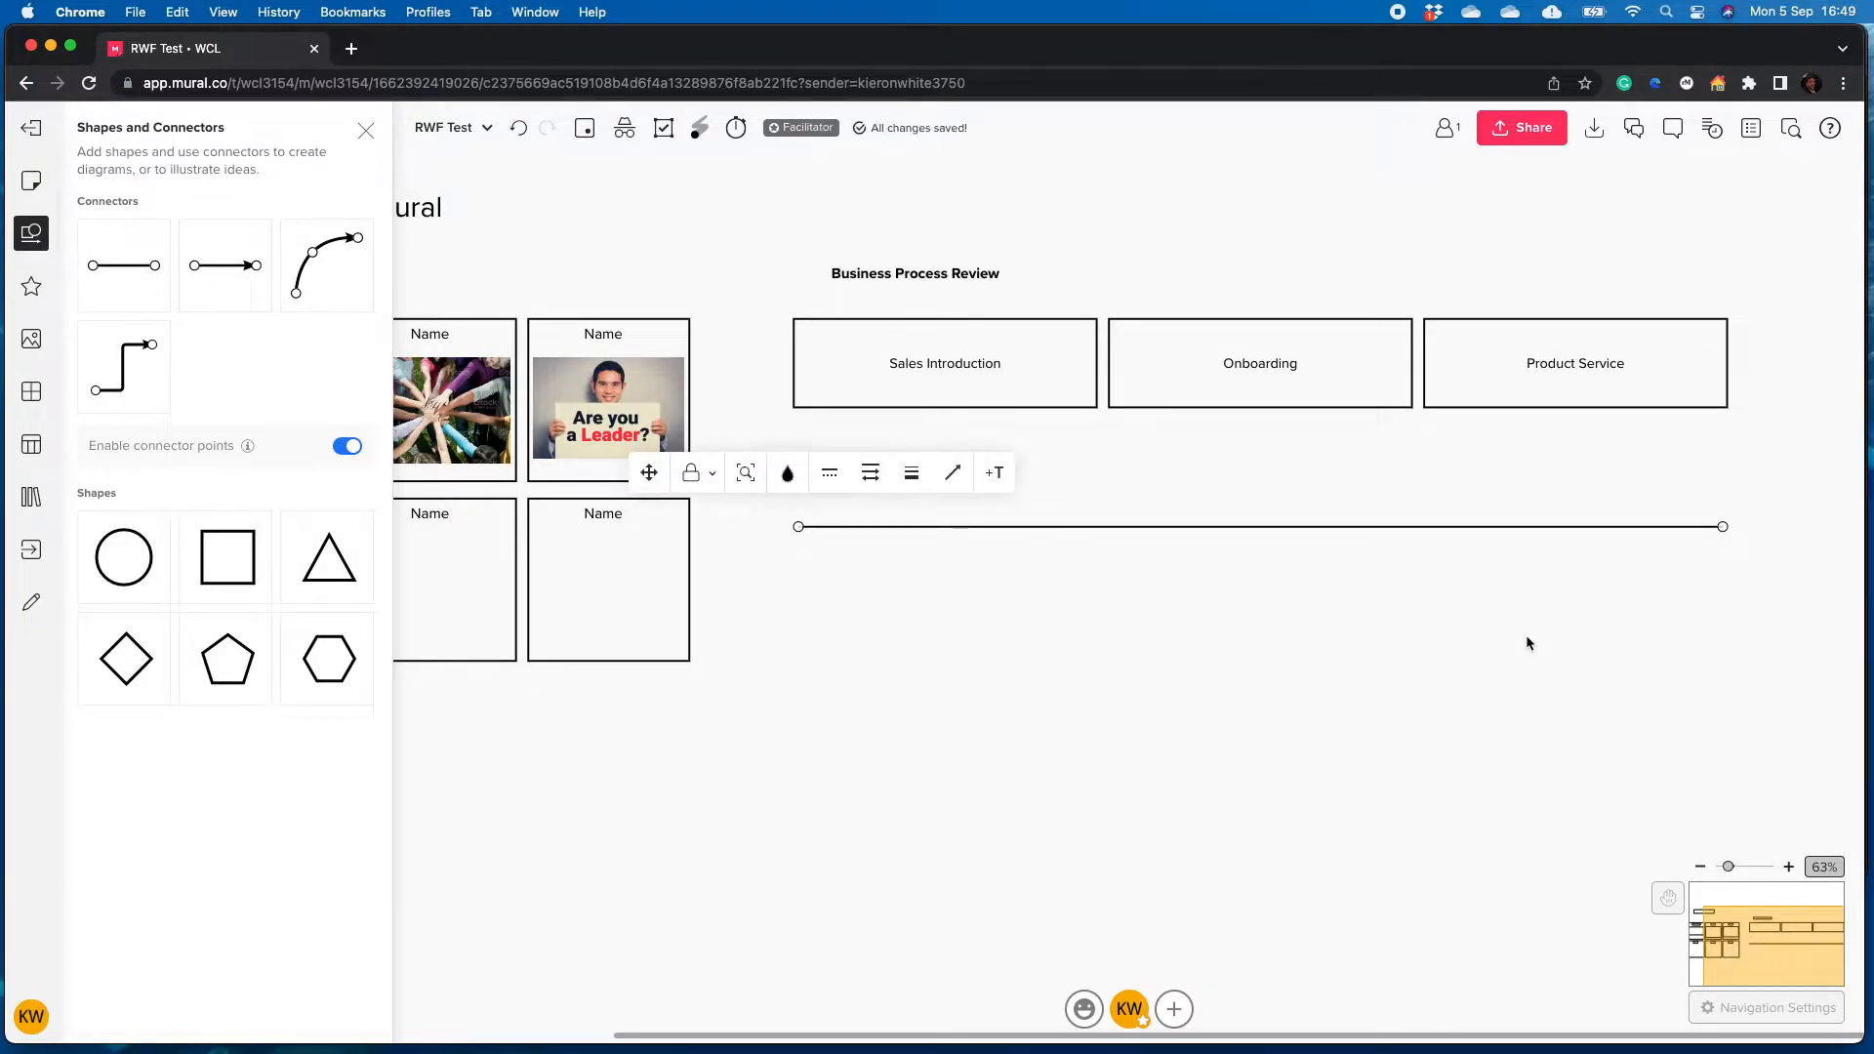
# Duplicate the horizontal line twice and stack the copies below it at roughly even spacing to form three rows
pyautogui.press('super+d')
pyautogui.moveTo(1778, 530); pyautogui.dragTo(844, 635)
pyautogui.press('super+d')
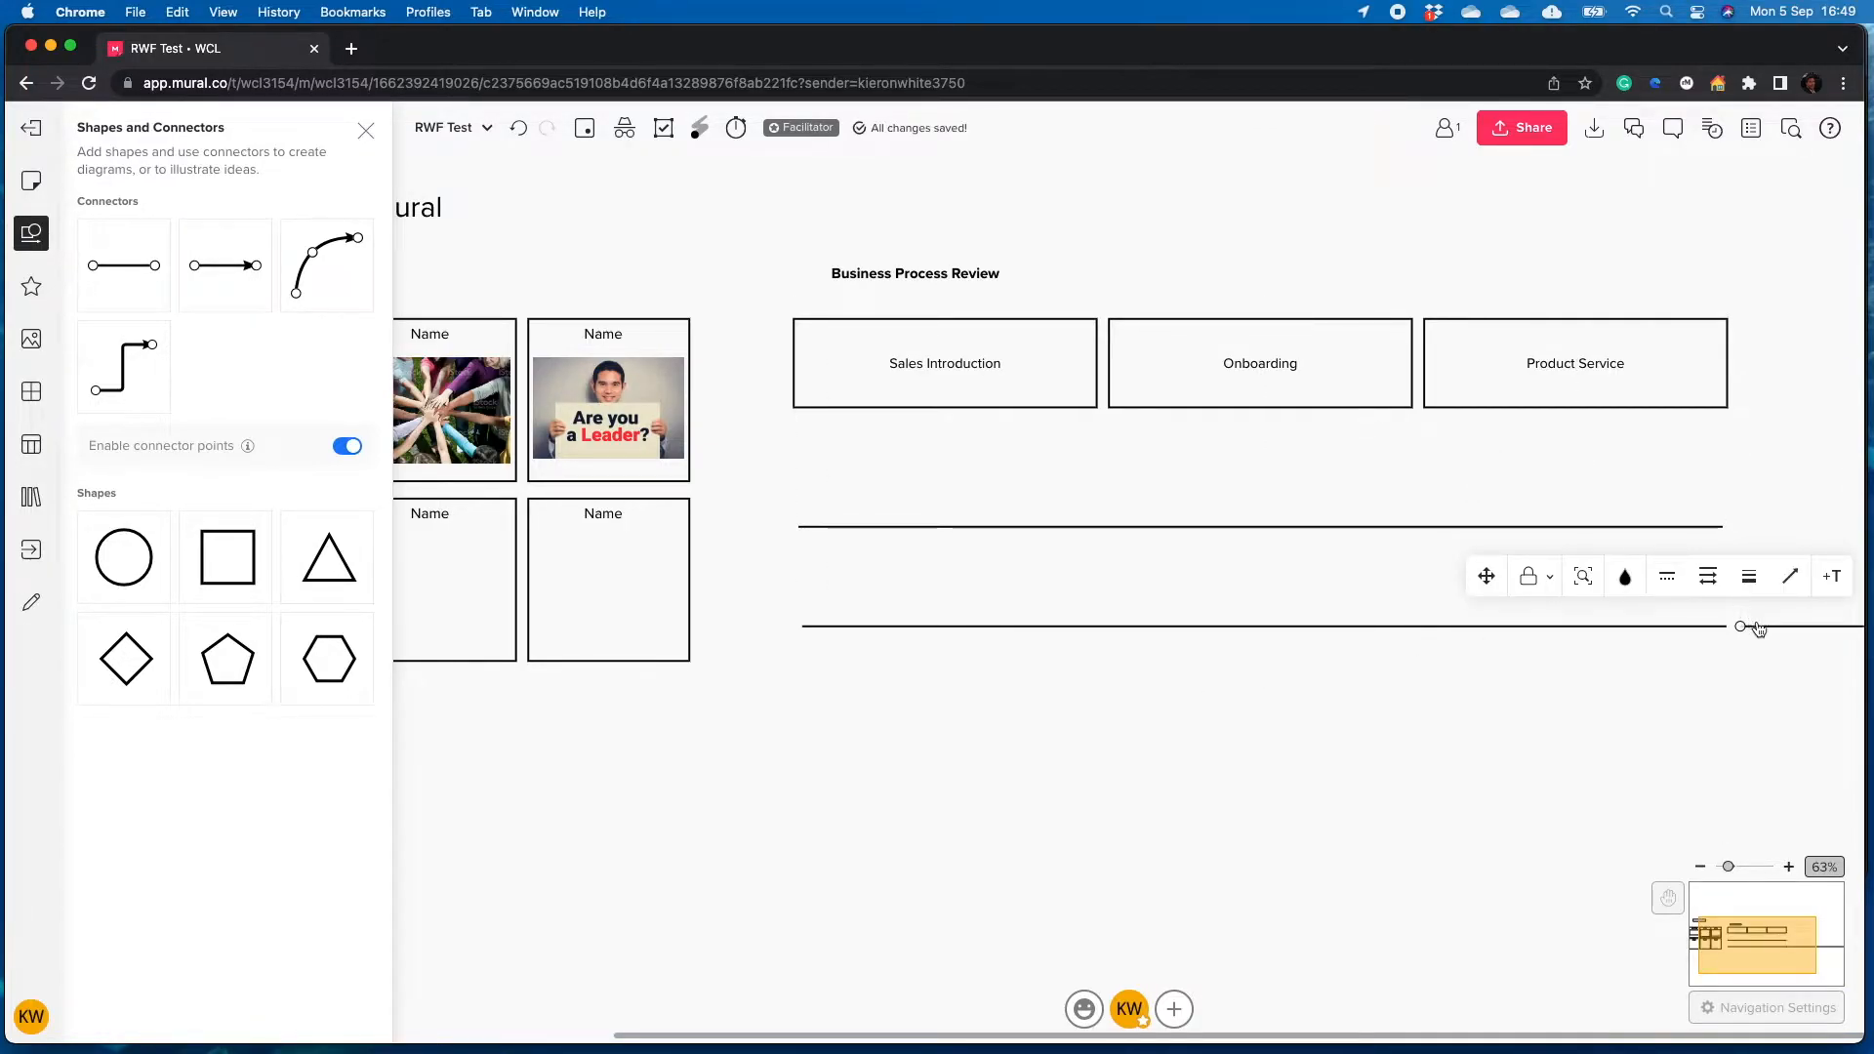
pyautogui.moveTo(1704, 672); pyautogui.dragTo(829, 741)
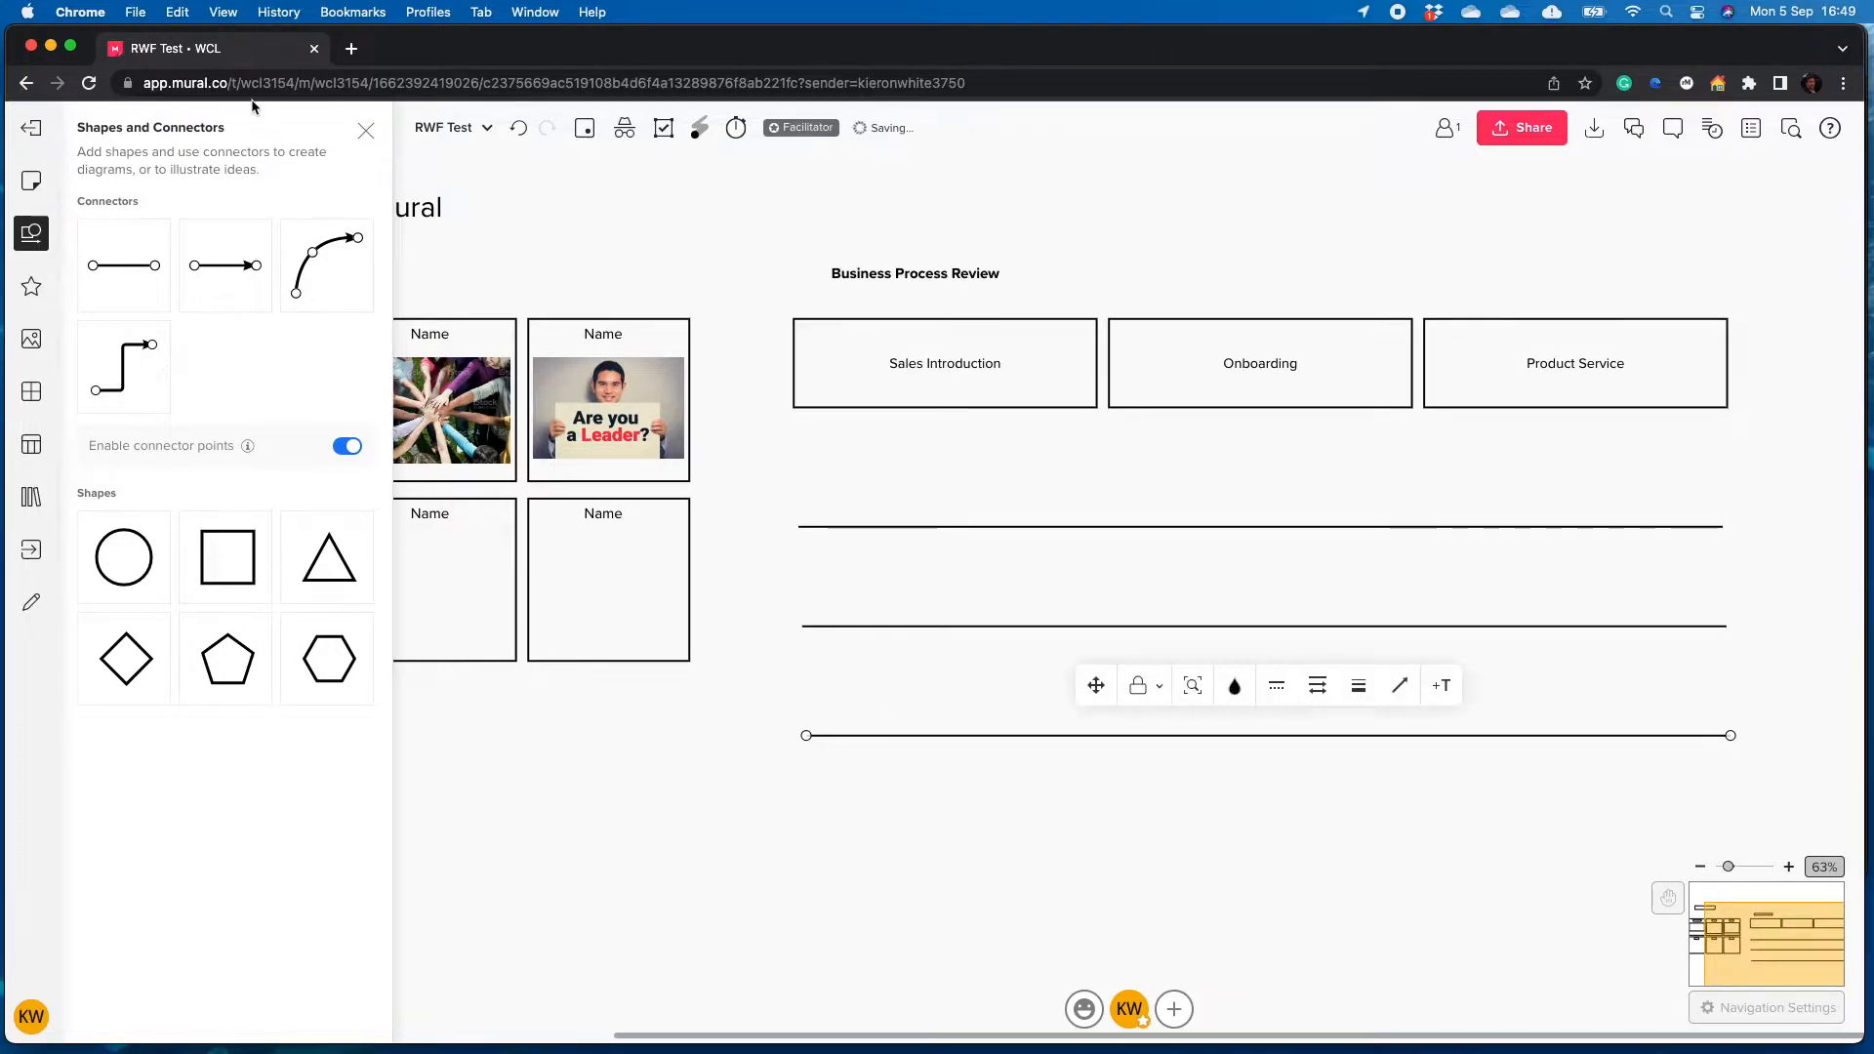
pyautogui.click(364, 135)
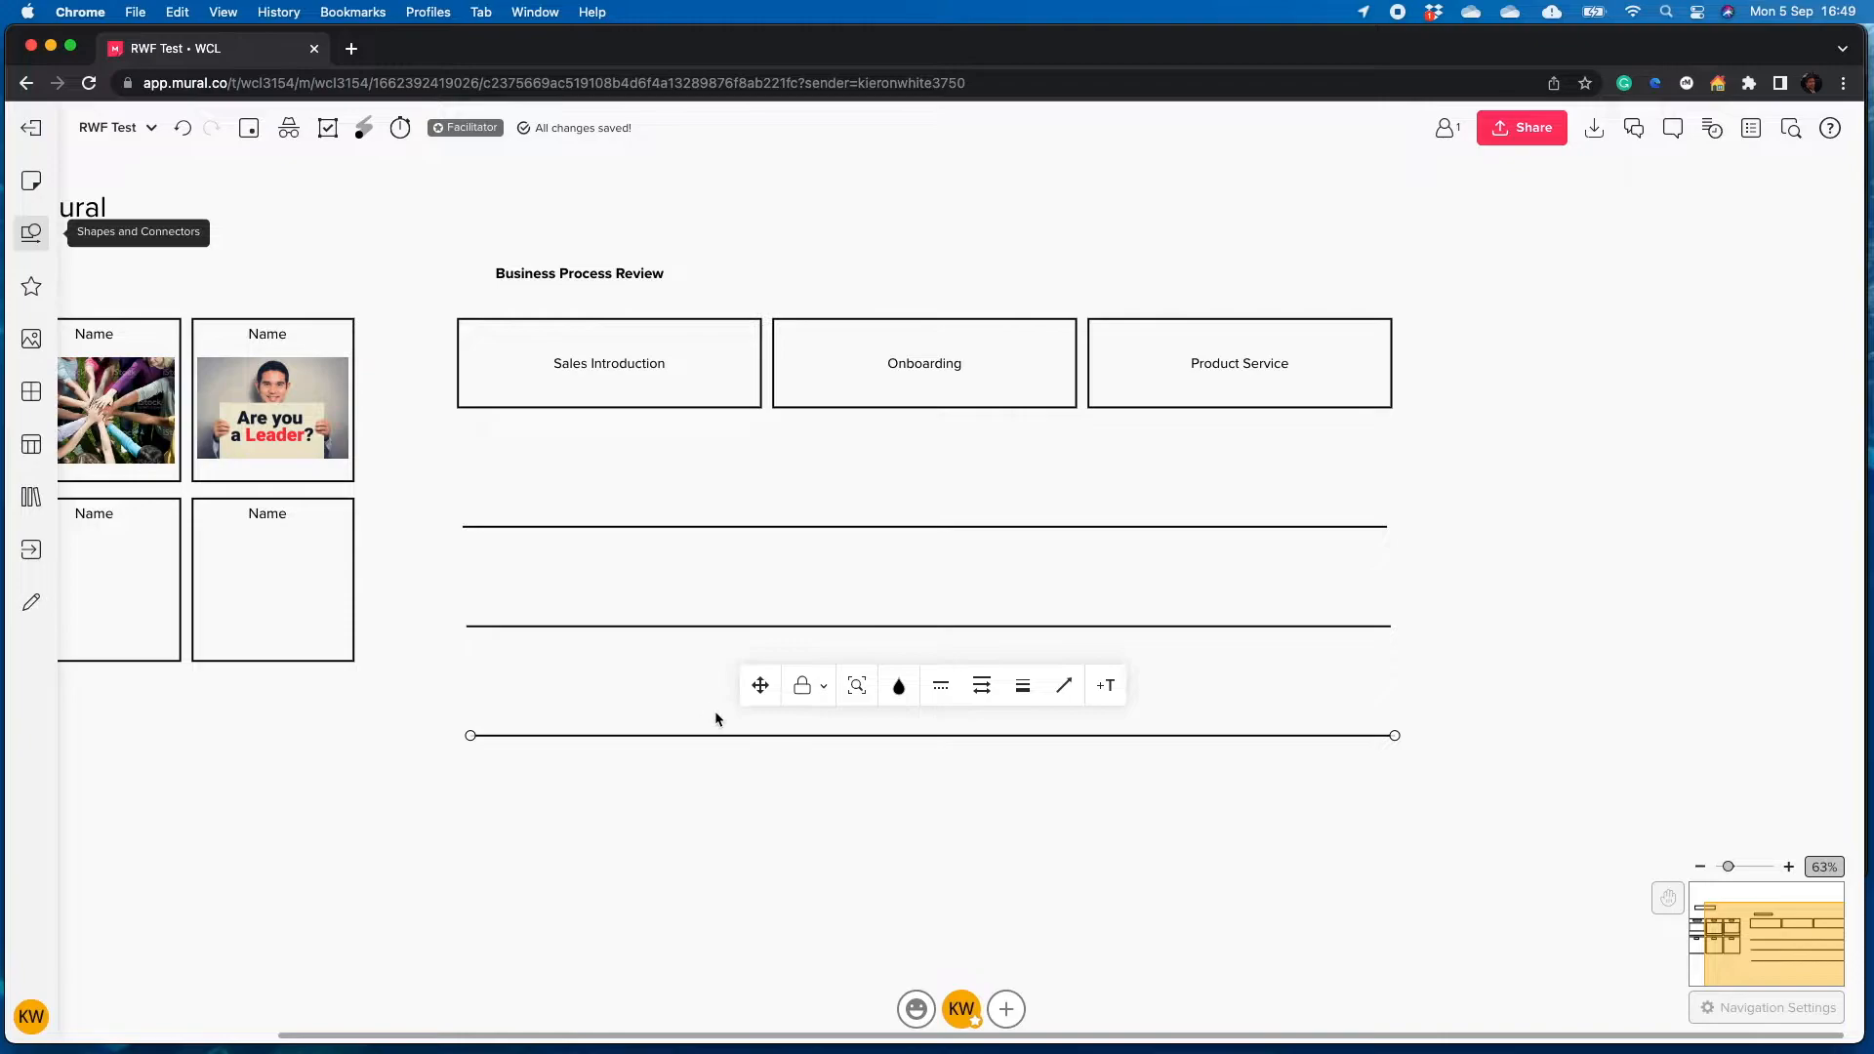
pyautogui.click(1671, 501)
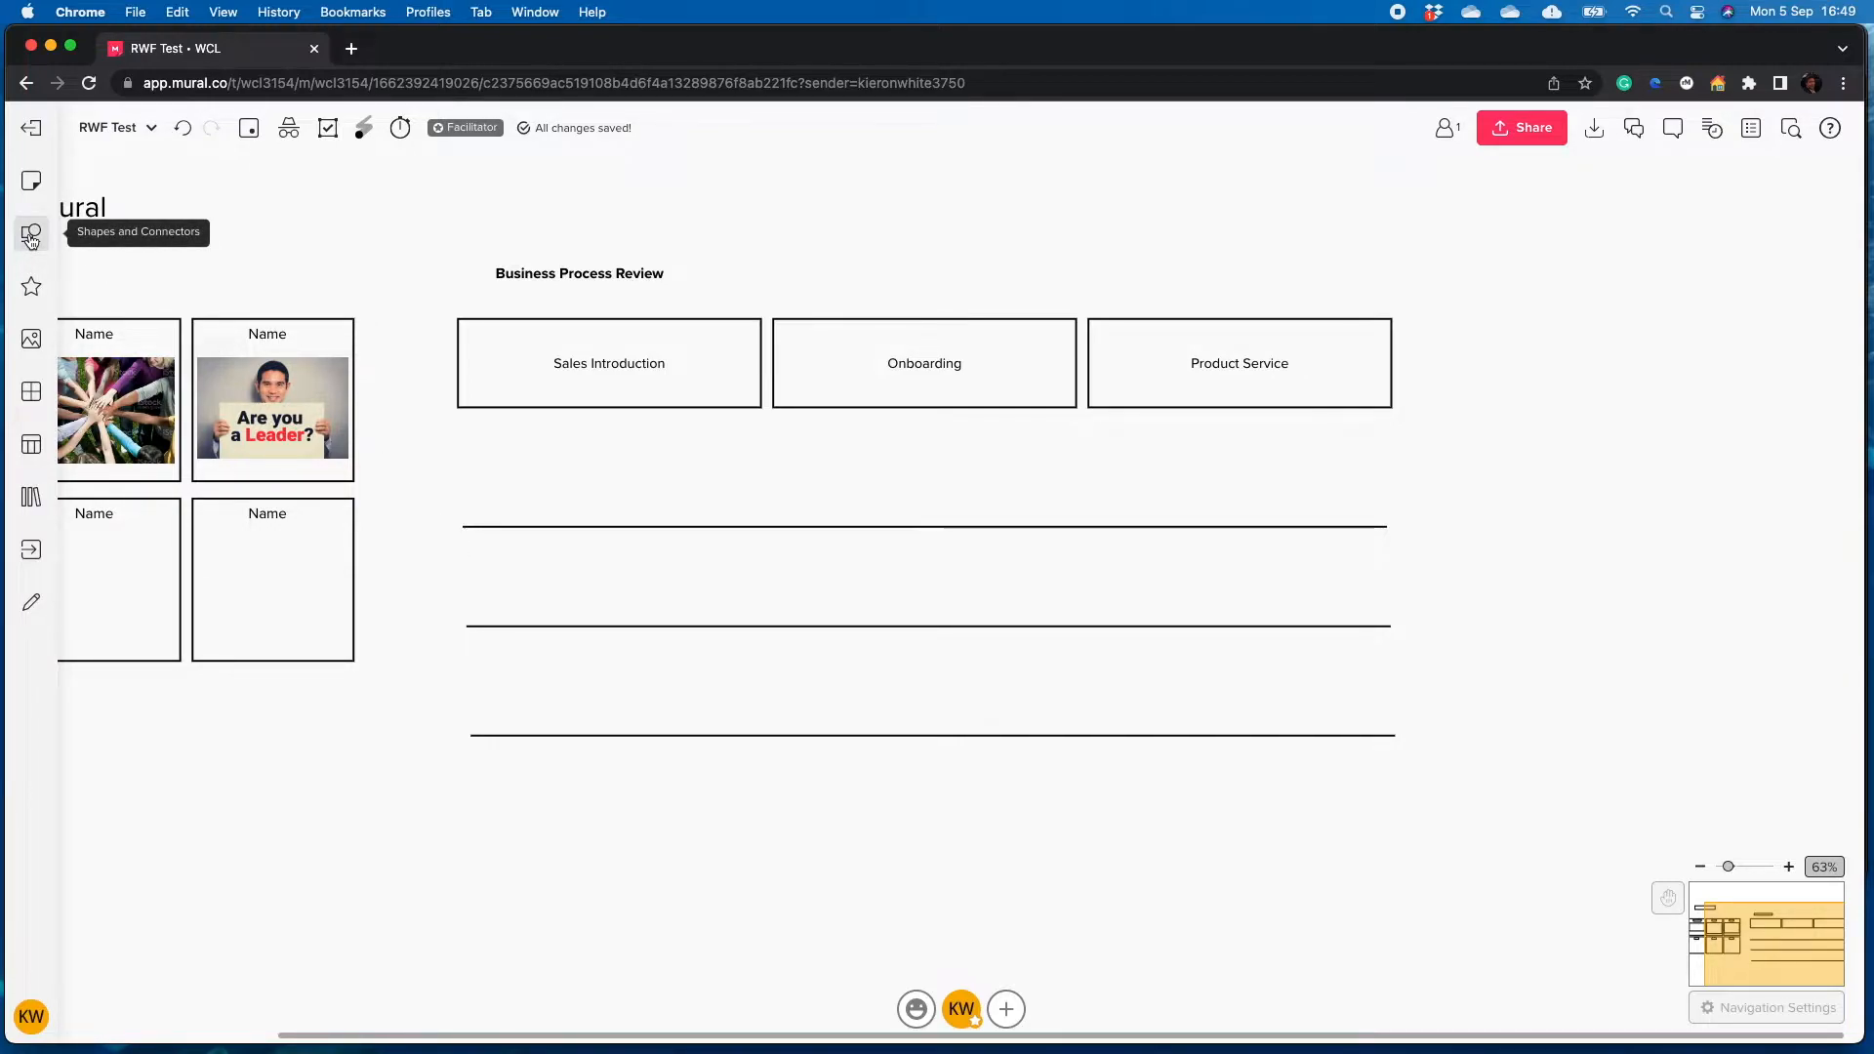
# Add pink, blue and green 3x3 sticky notes at the left end of the three rows, in that order from the top
pyautogui.click(32, 182)
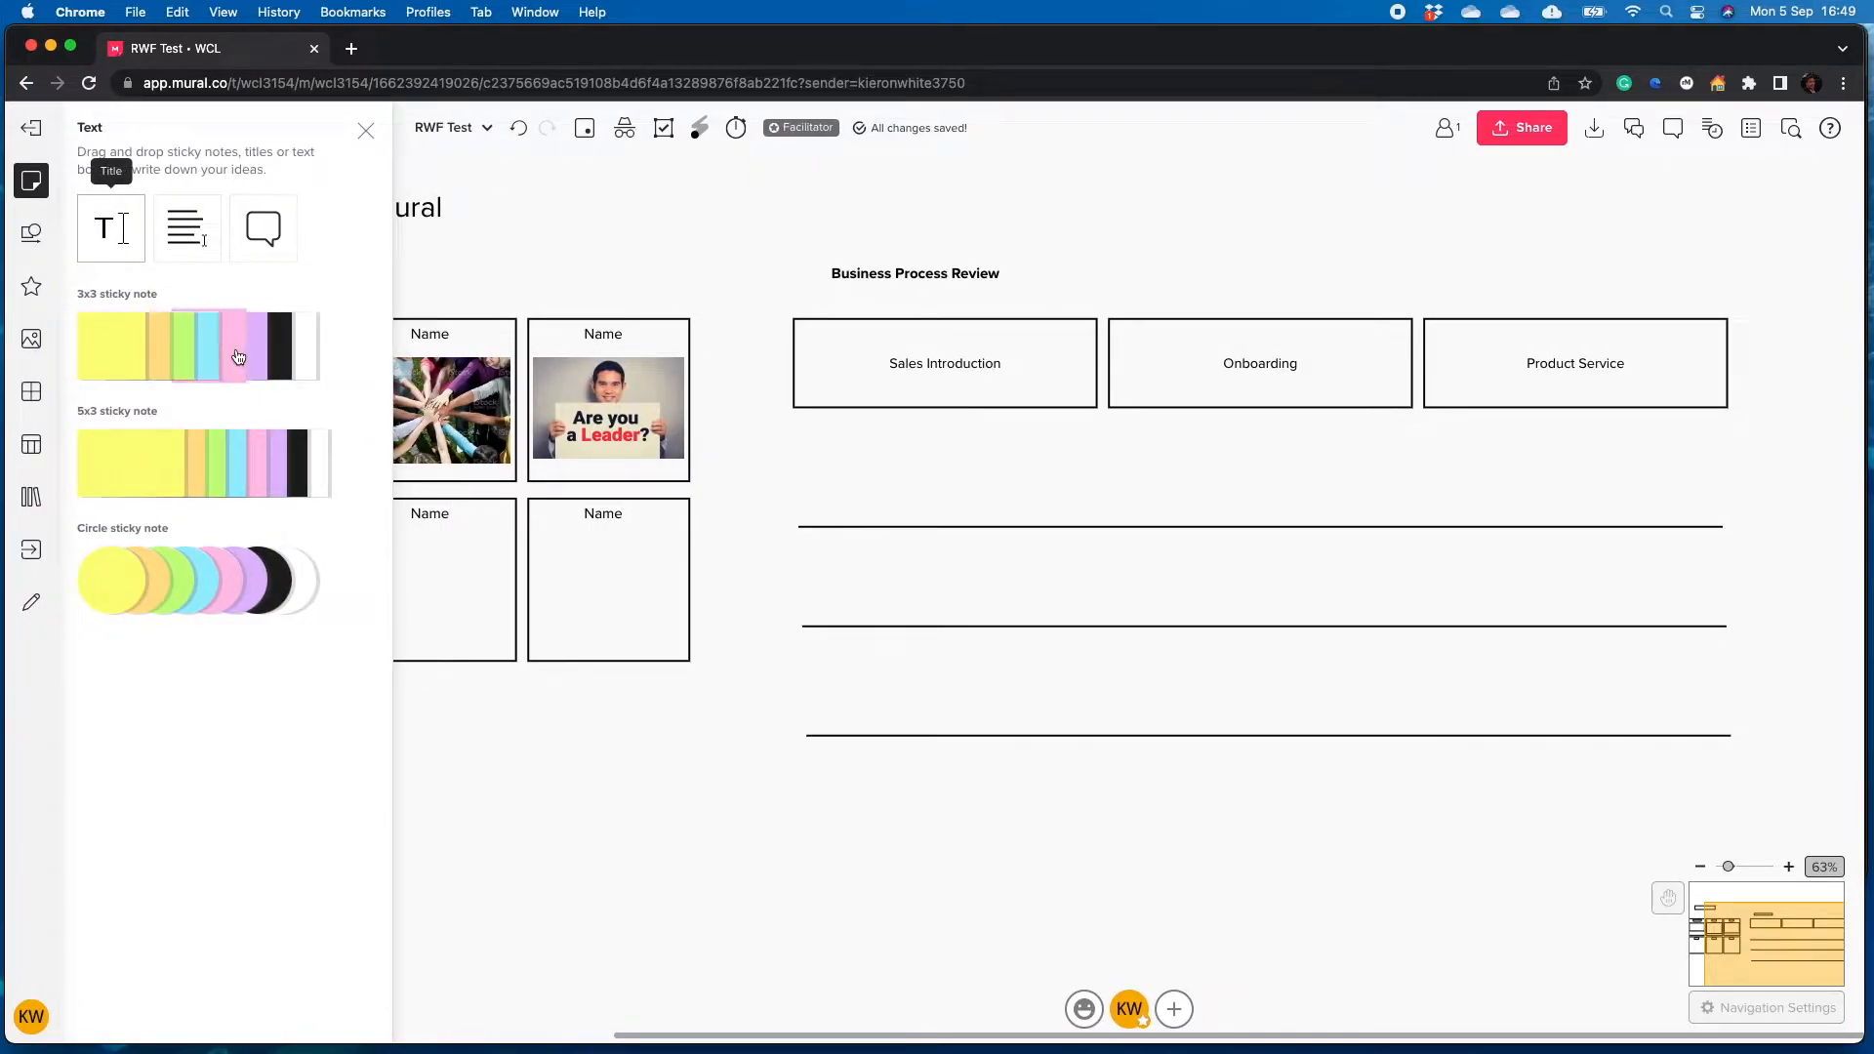
pyautogui.moveTo(238, 354); pyautogui.dragTo(833, 452)
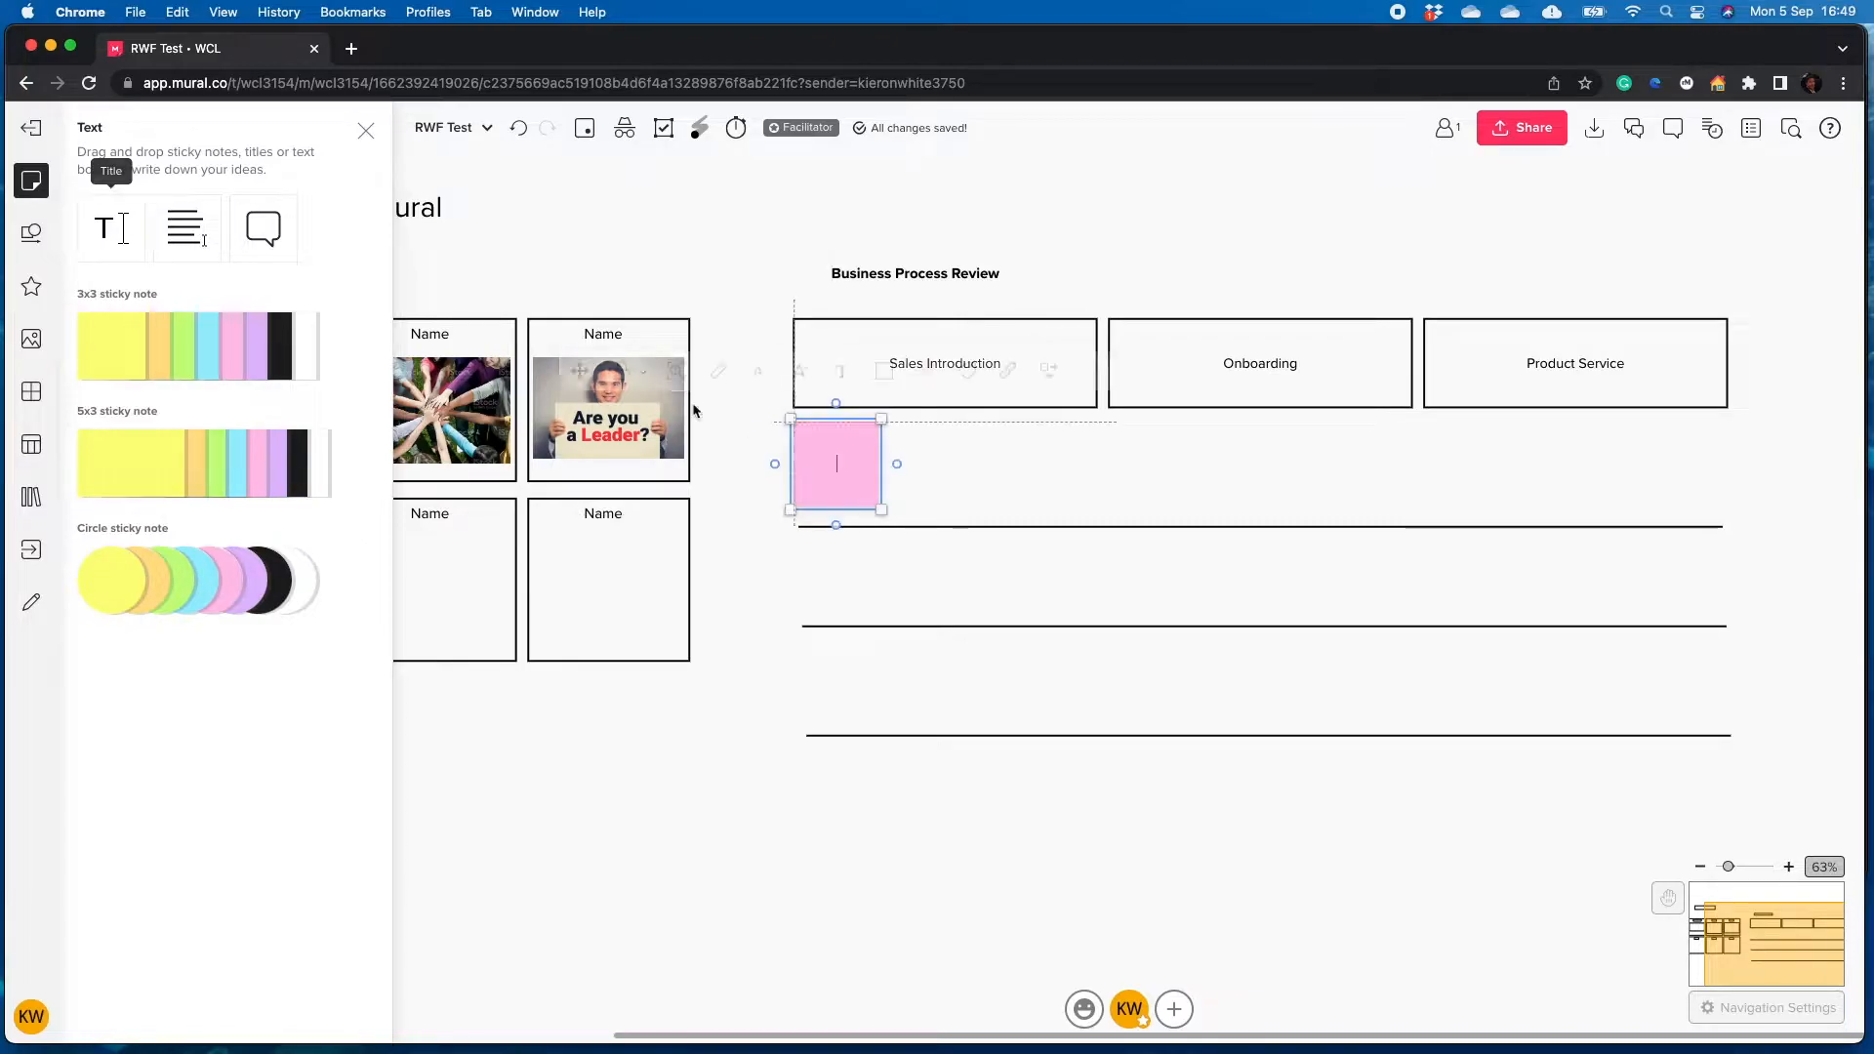
pyautogui.moveTo(209, 347); pyautogui.dragTo(835, 576)
pyautogui.moveTo(189, 361); pyautogui.dragTo(835, 677)
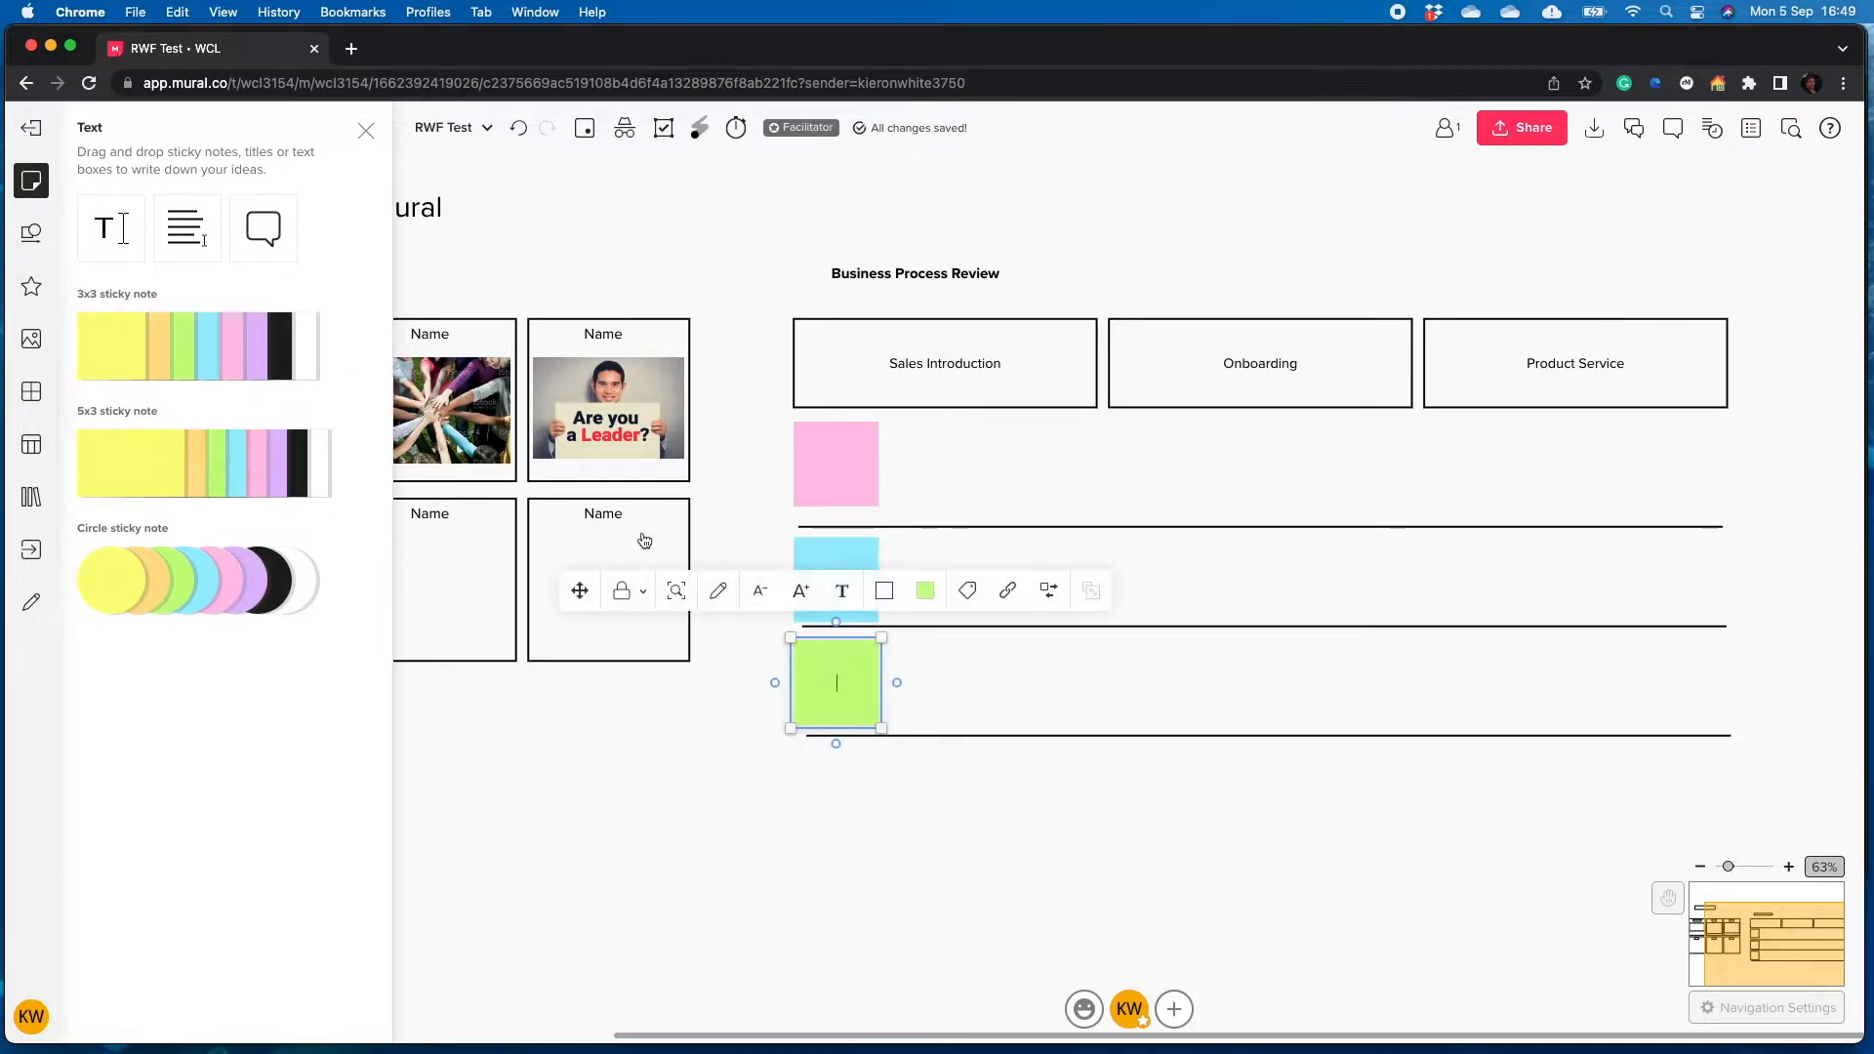
# Add a text box reading "Sales", narrow it to fit its text and place it left of the pink sticky note
pyautogui.moveTo(191, 232); pyautogui.dragTo(1160, 601)
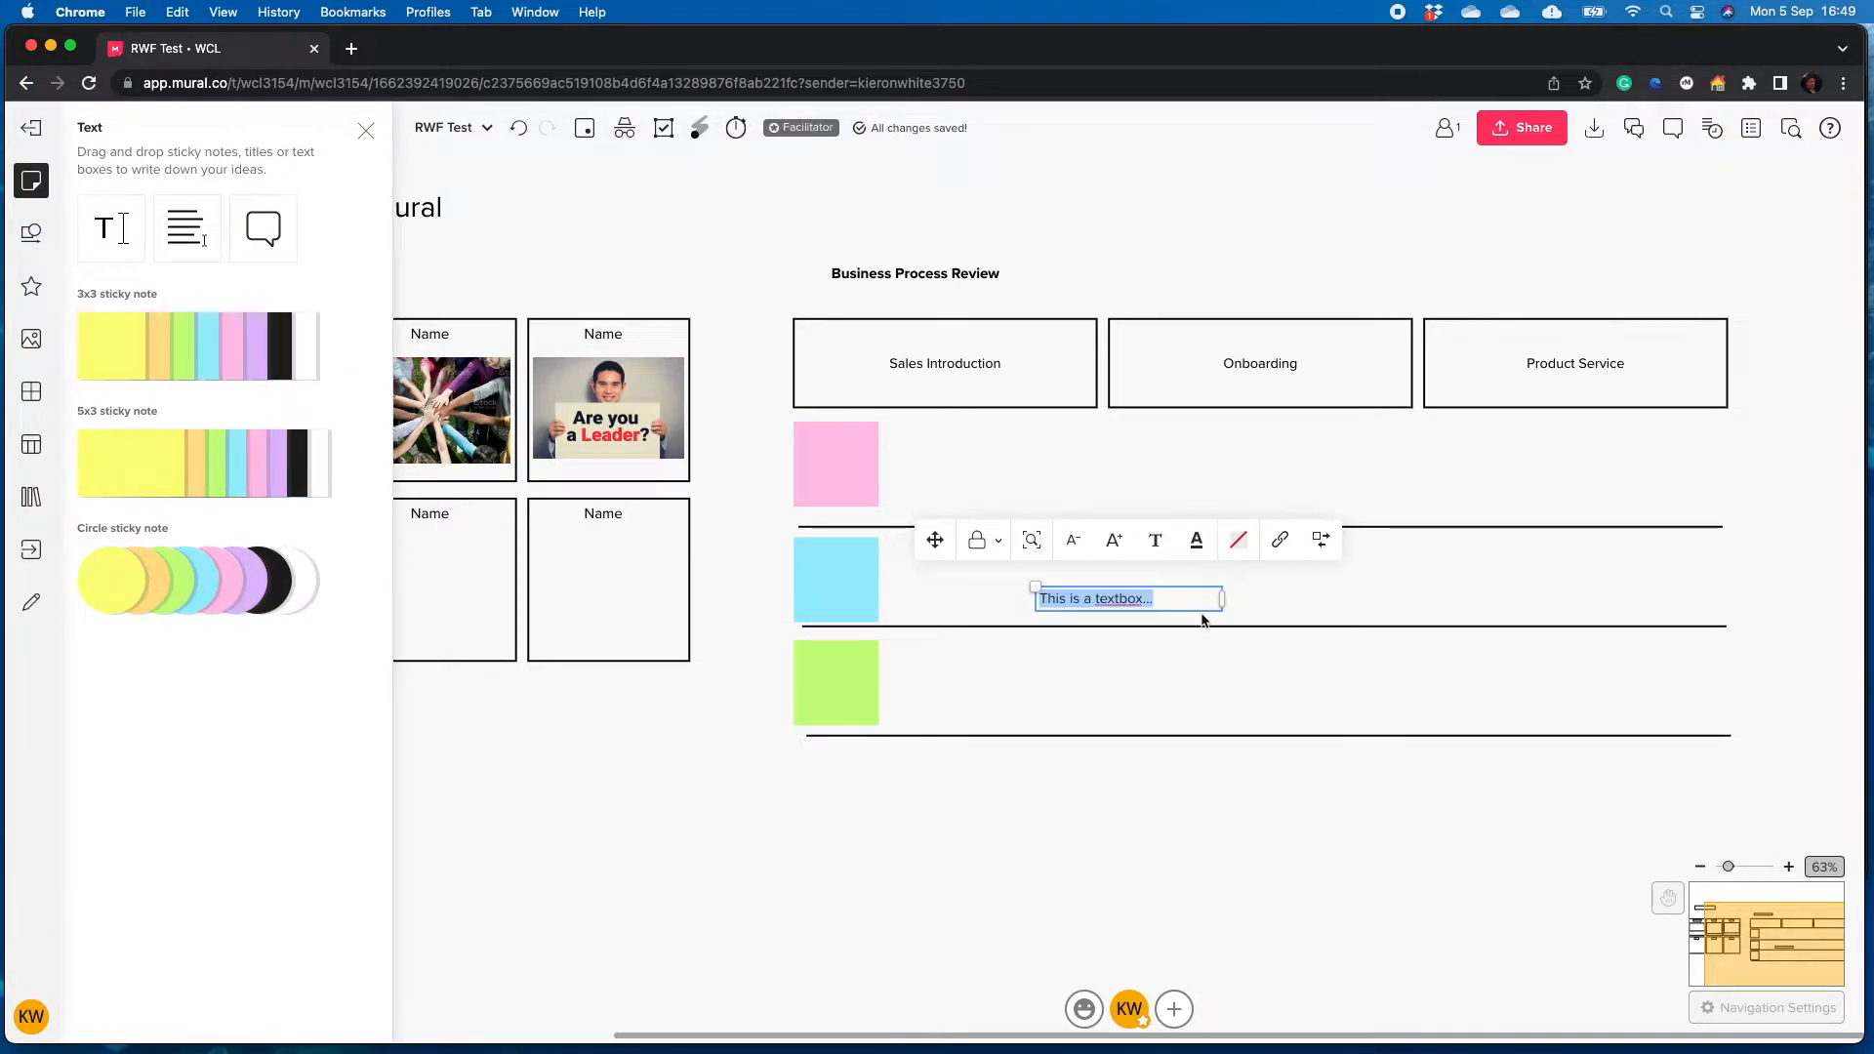
pyautogui.write('Sales')
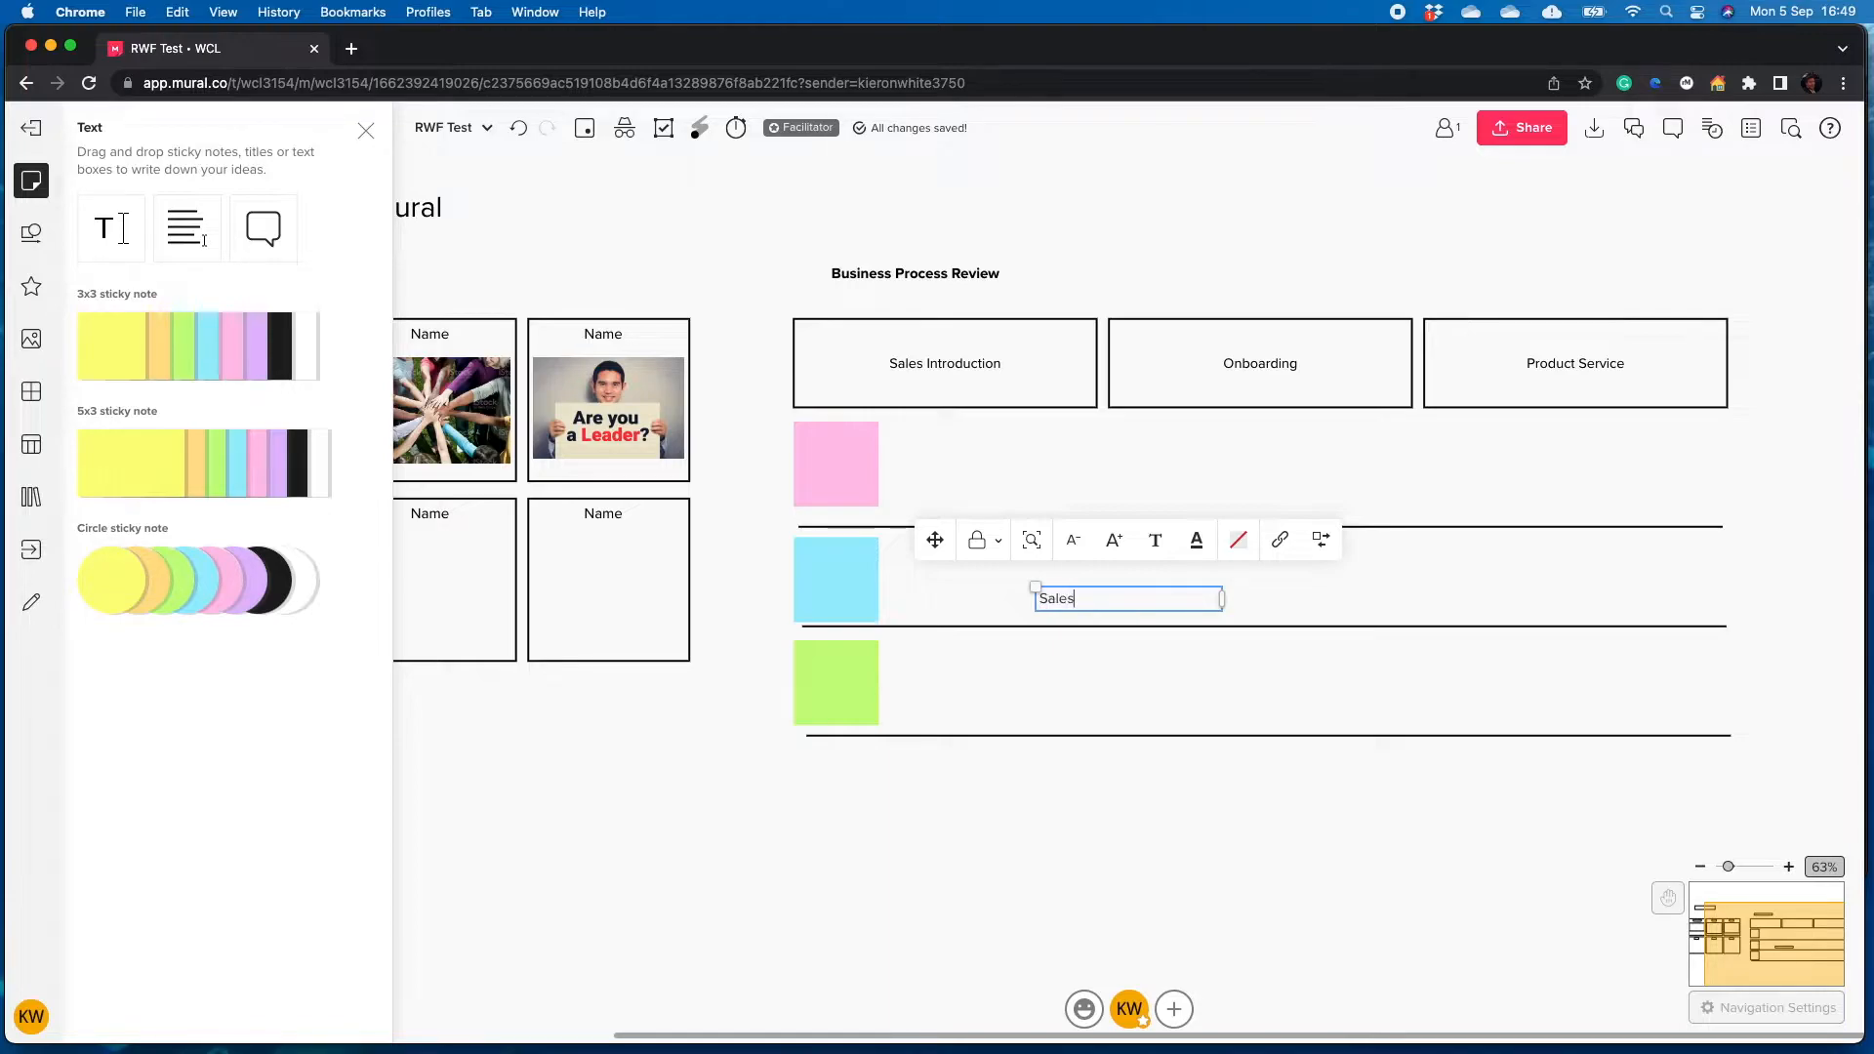
pyautogui.moveTo(932, 543); pyautogui.dragTo(616, 406)
pyautogui.moveTo(912, 459); pyautogui.dragTo(781, 458)
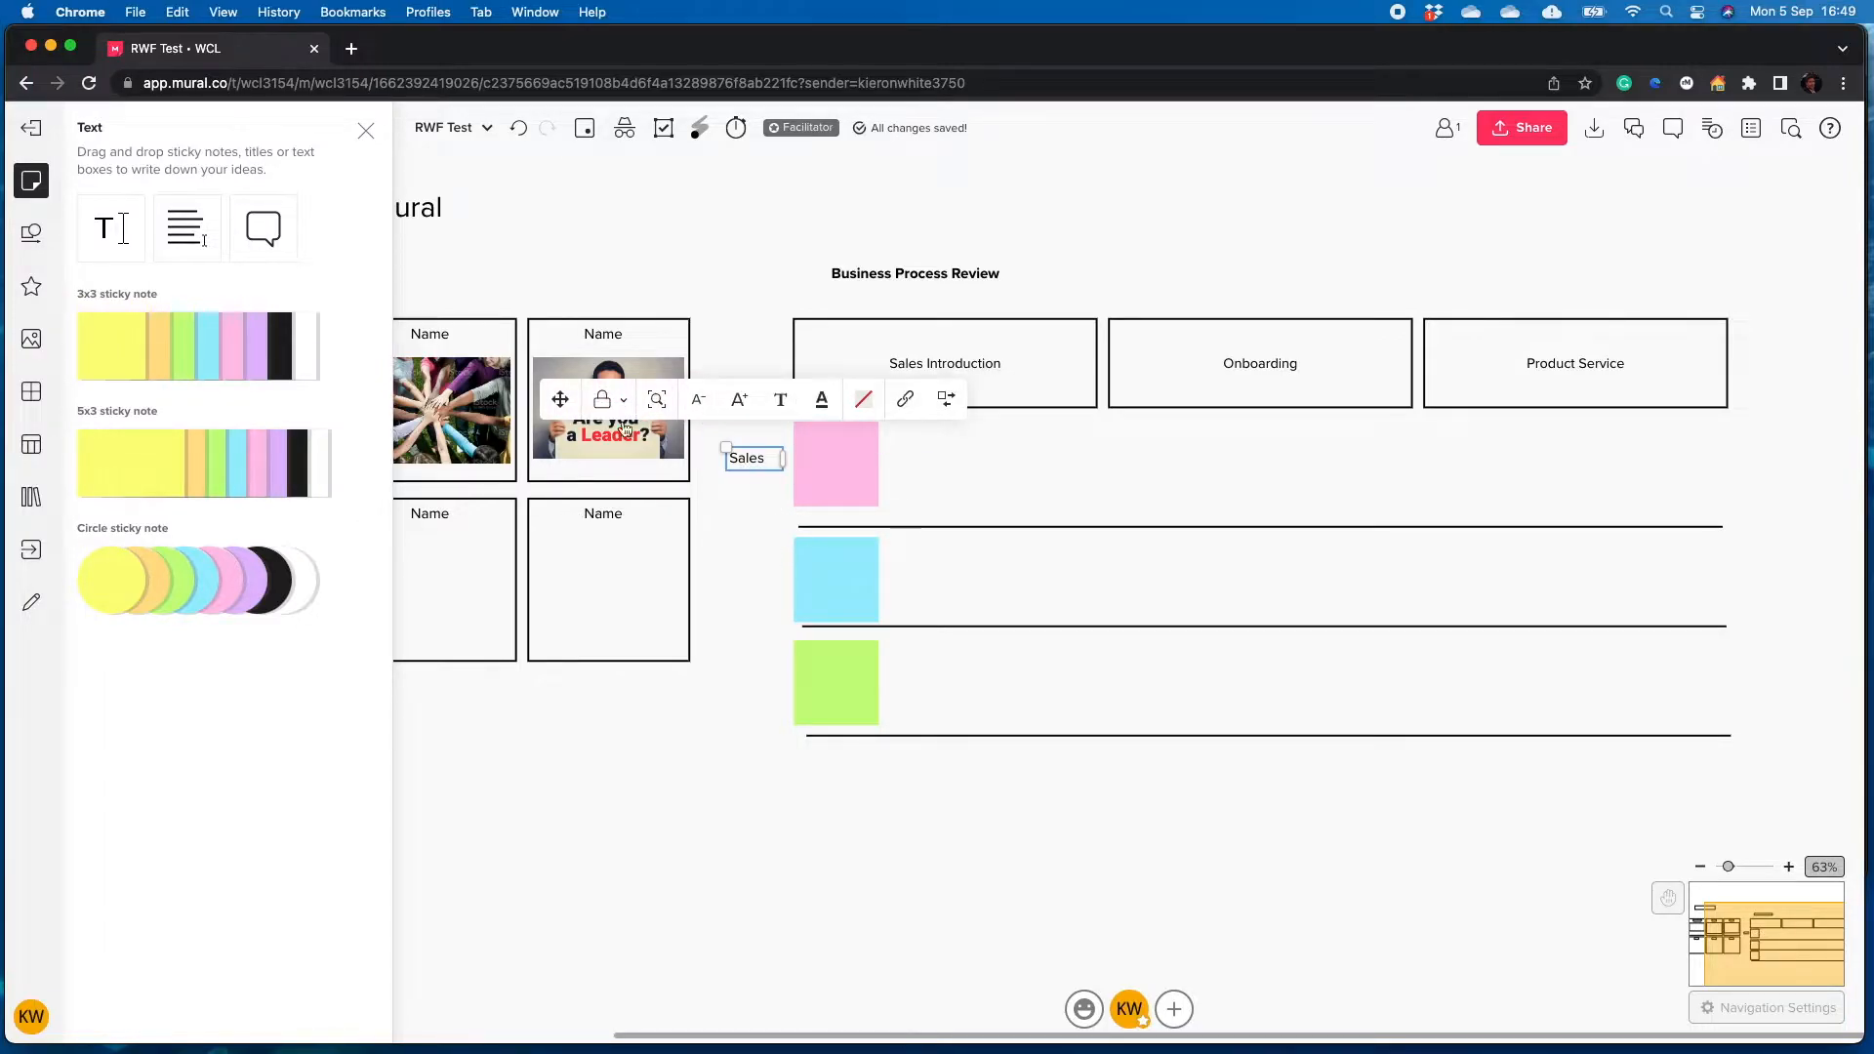
# Duplicate the "Sales" label beside the blue sticky note, change it to "Product Team" and widen it to fit on one line
pyautogui.press('super+d')
pyautogui.moveTo(813, 462); pyautogui.dragTo(755, 573)
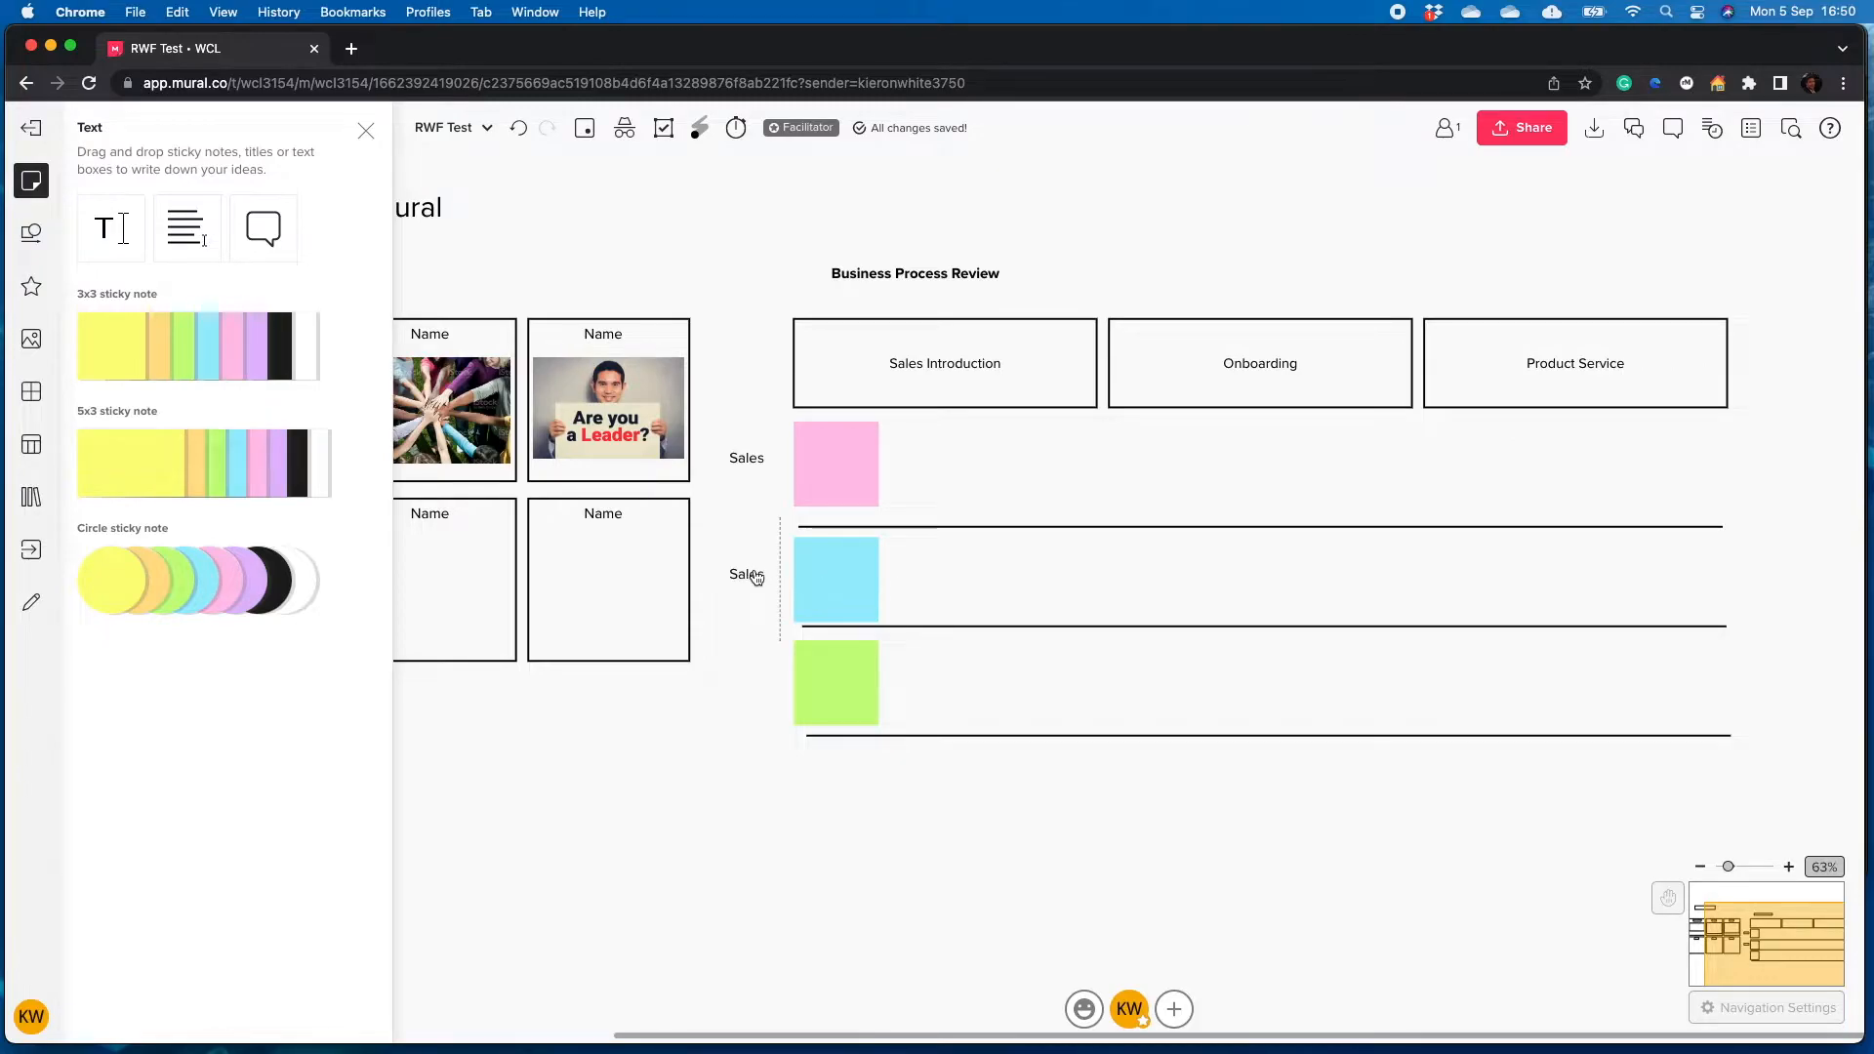
pyautogui.doubleClick(755, 573)
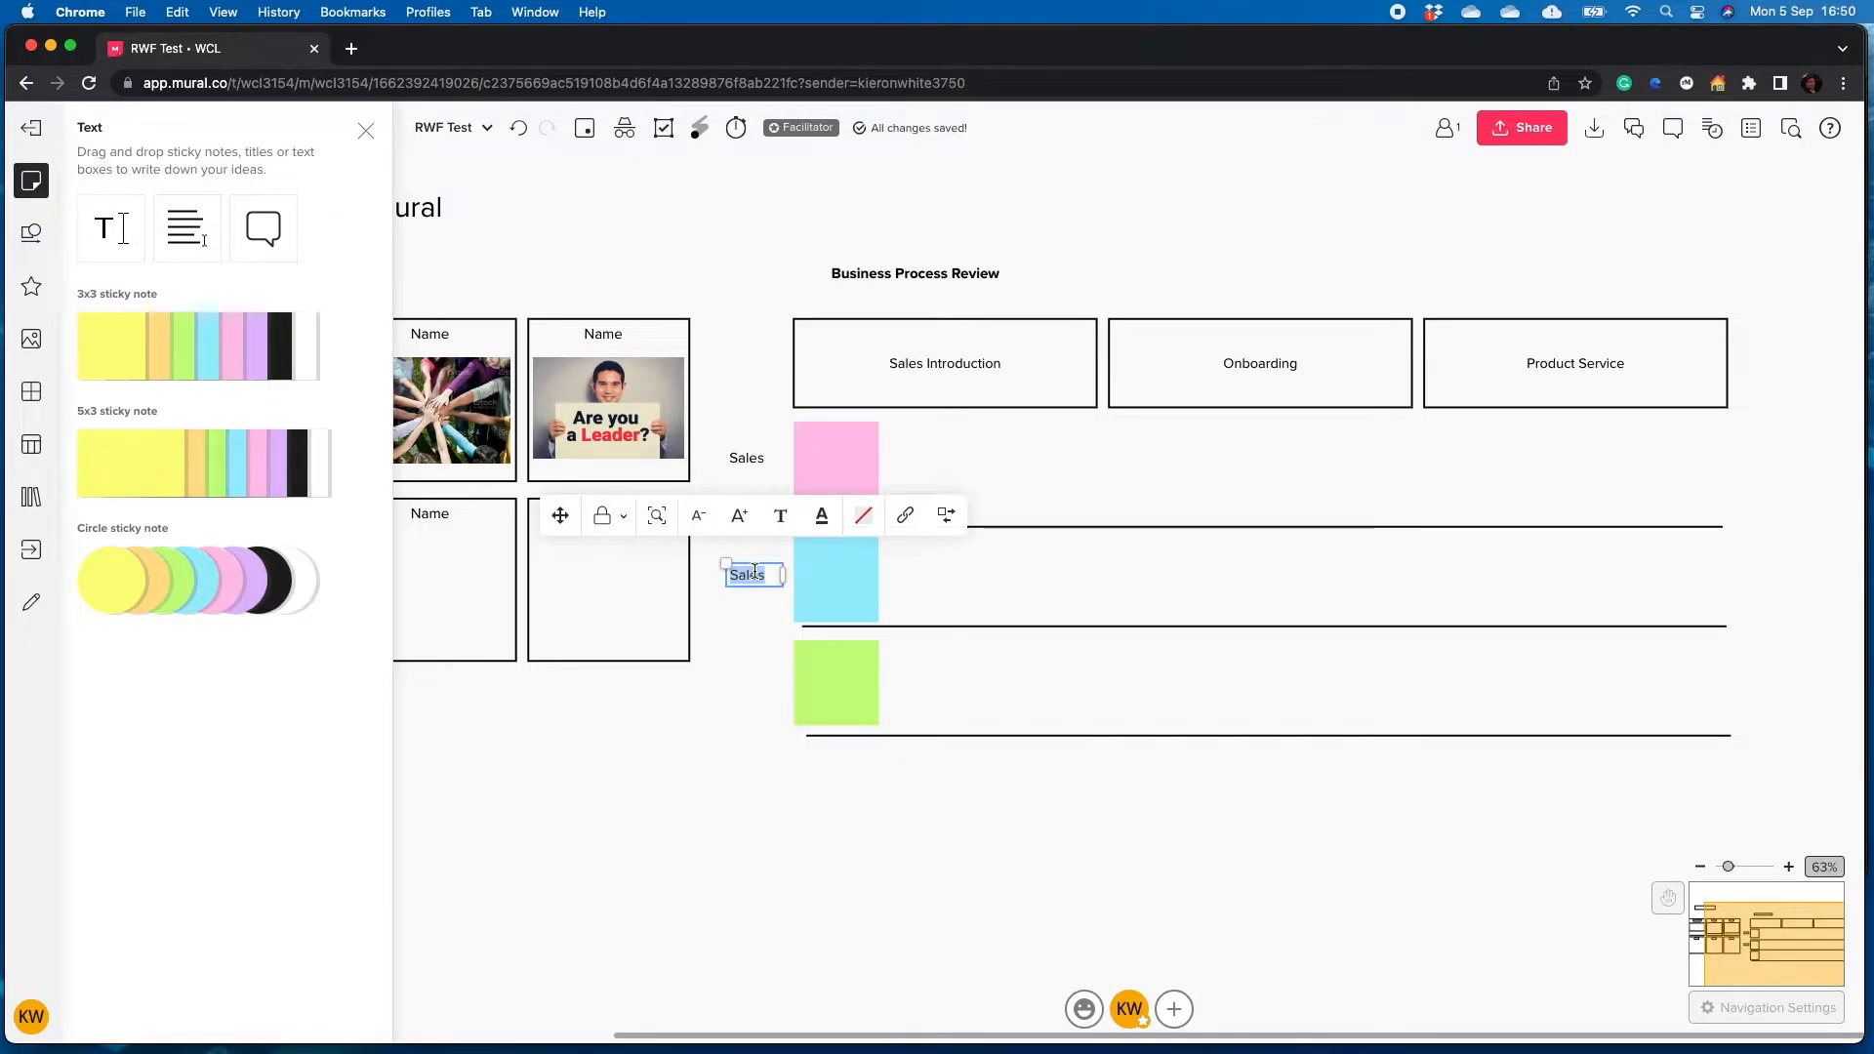
pyautogui.write('Product Team')
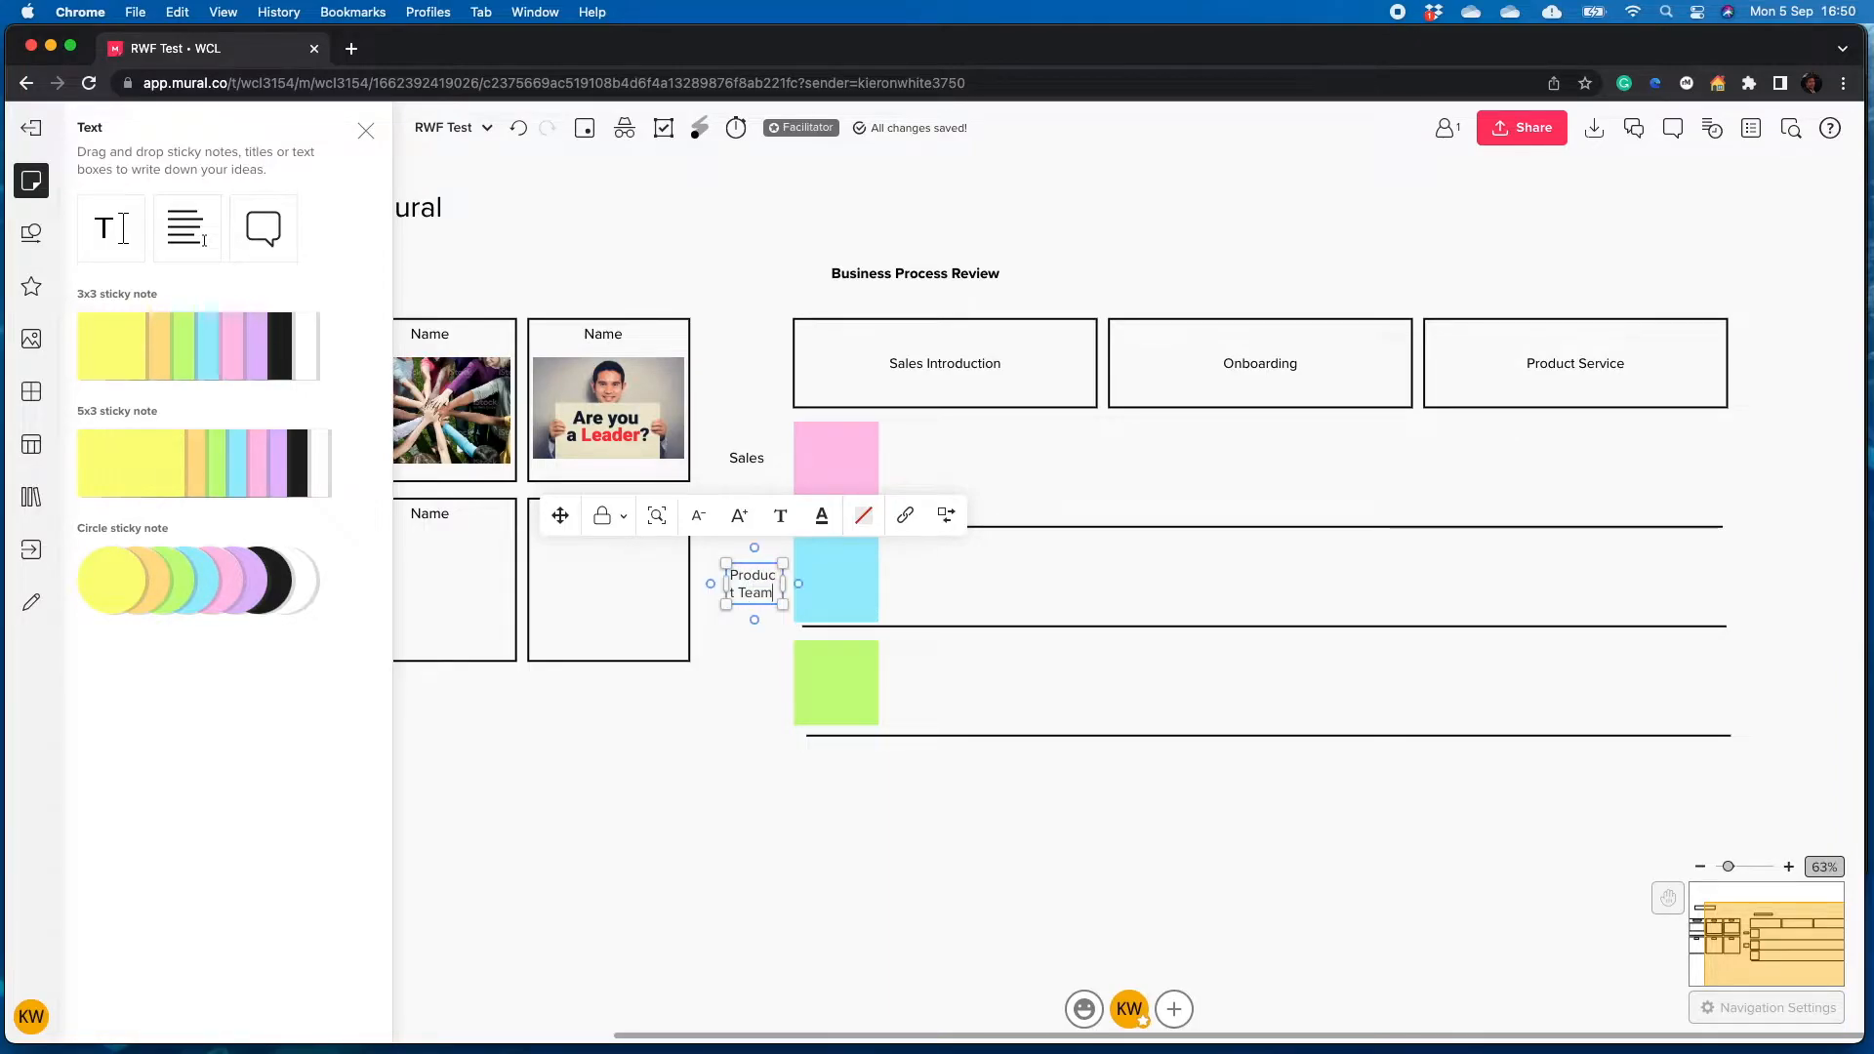
pyautogui.moveTo(799, 584); pyautogui.dragTo(747, 580)
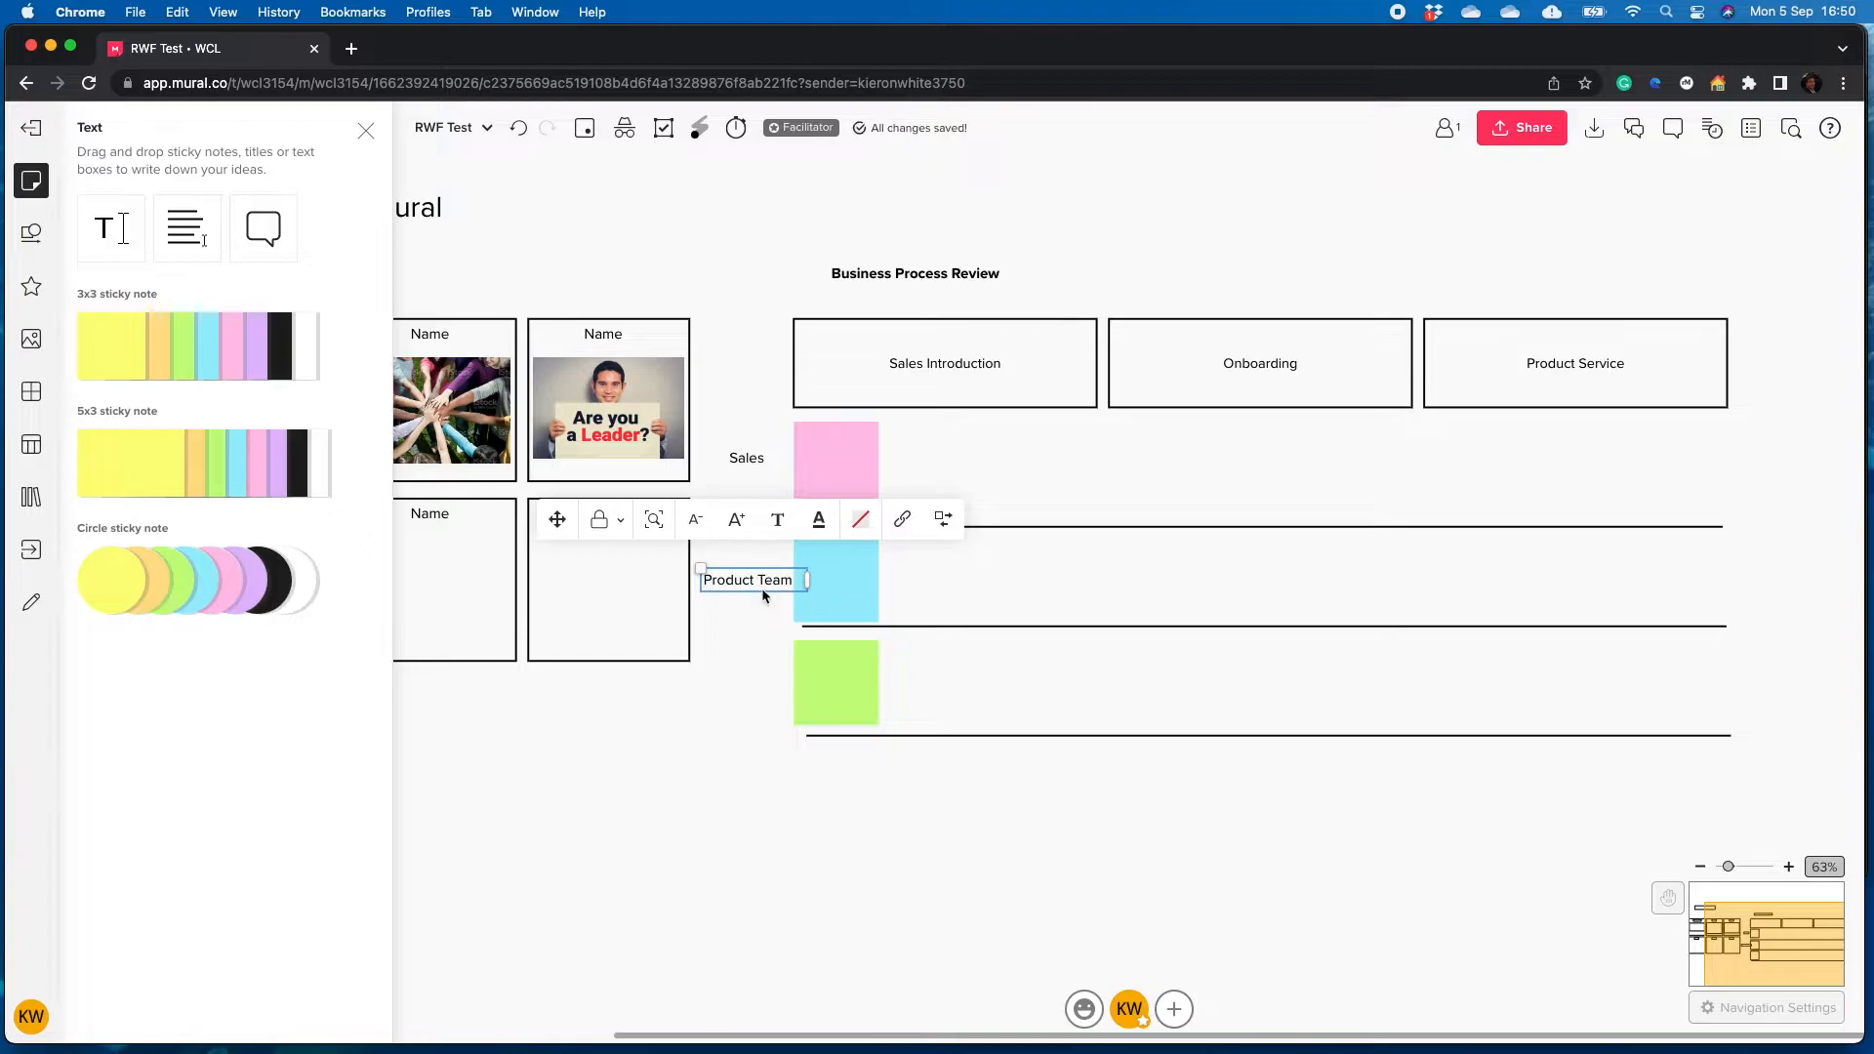
# Duplicate the "Product Team" label beside the green sticky note and change its text to "Finance Team"
pyautogui.press('super+d')
pyautogui.moveTo(881, 585); pyautogui.dragTo(763, 685)
pyautogui.doubleClick(763, 683)
pyautogui.write('Fi')
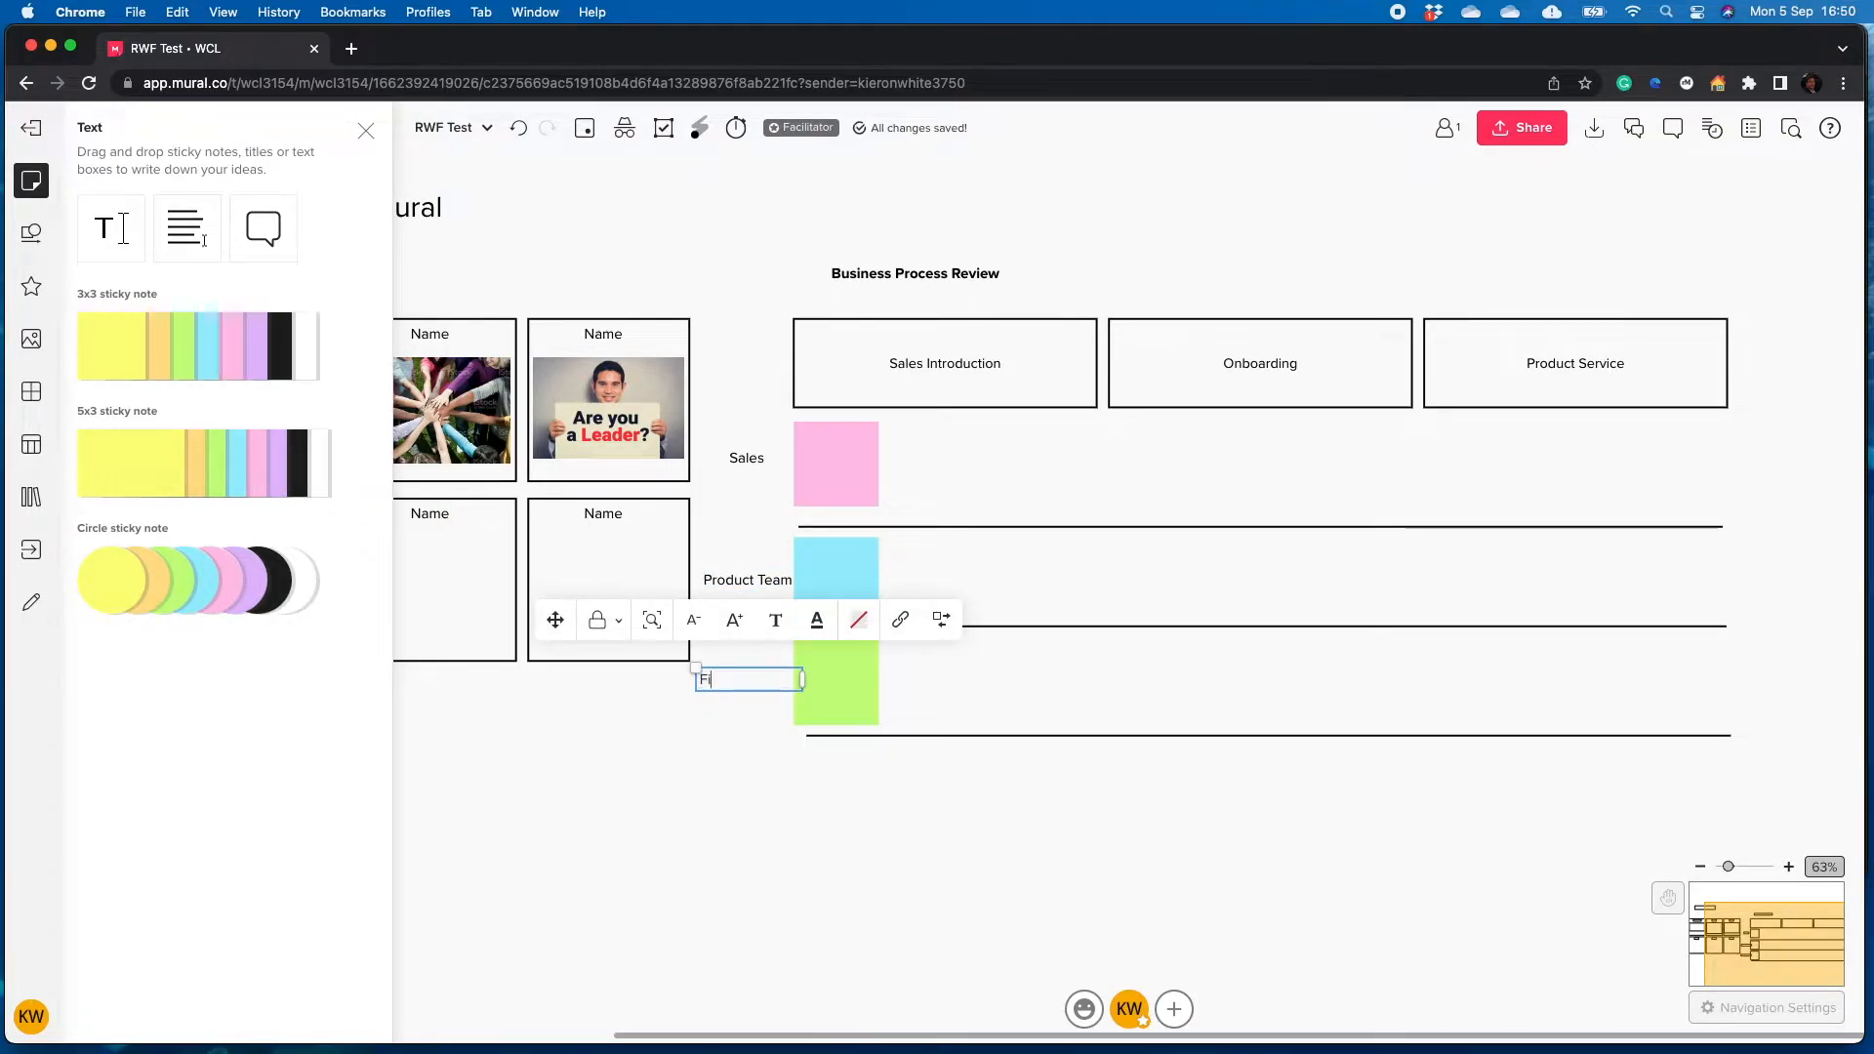
pyautogui.write('nance team')
pyautogui.click(760, 676)
pyautogui.press('BackSpace')
pyautogui.write('Team')
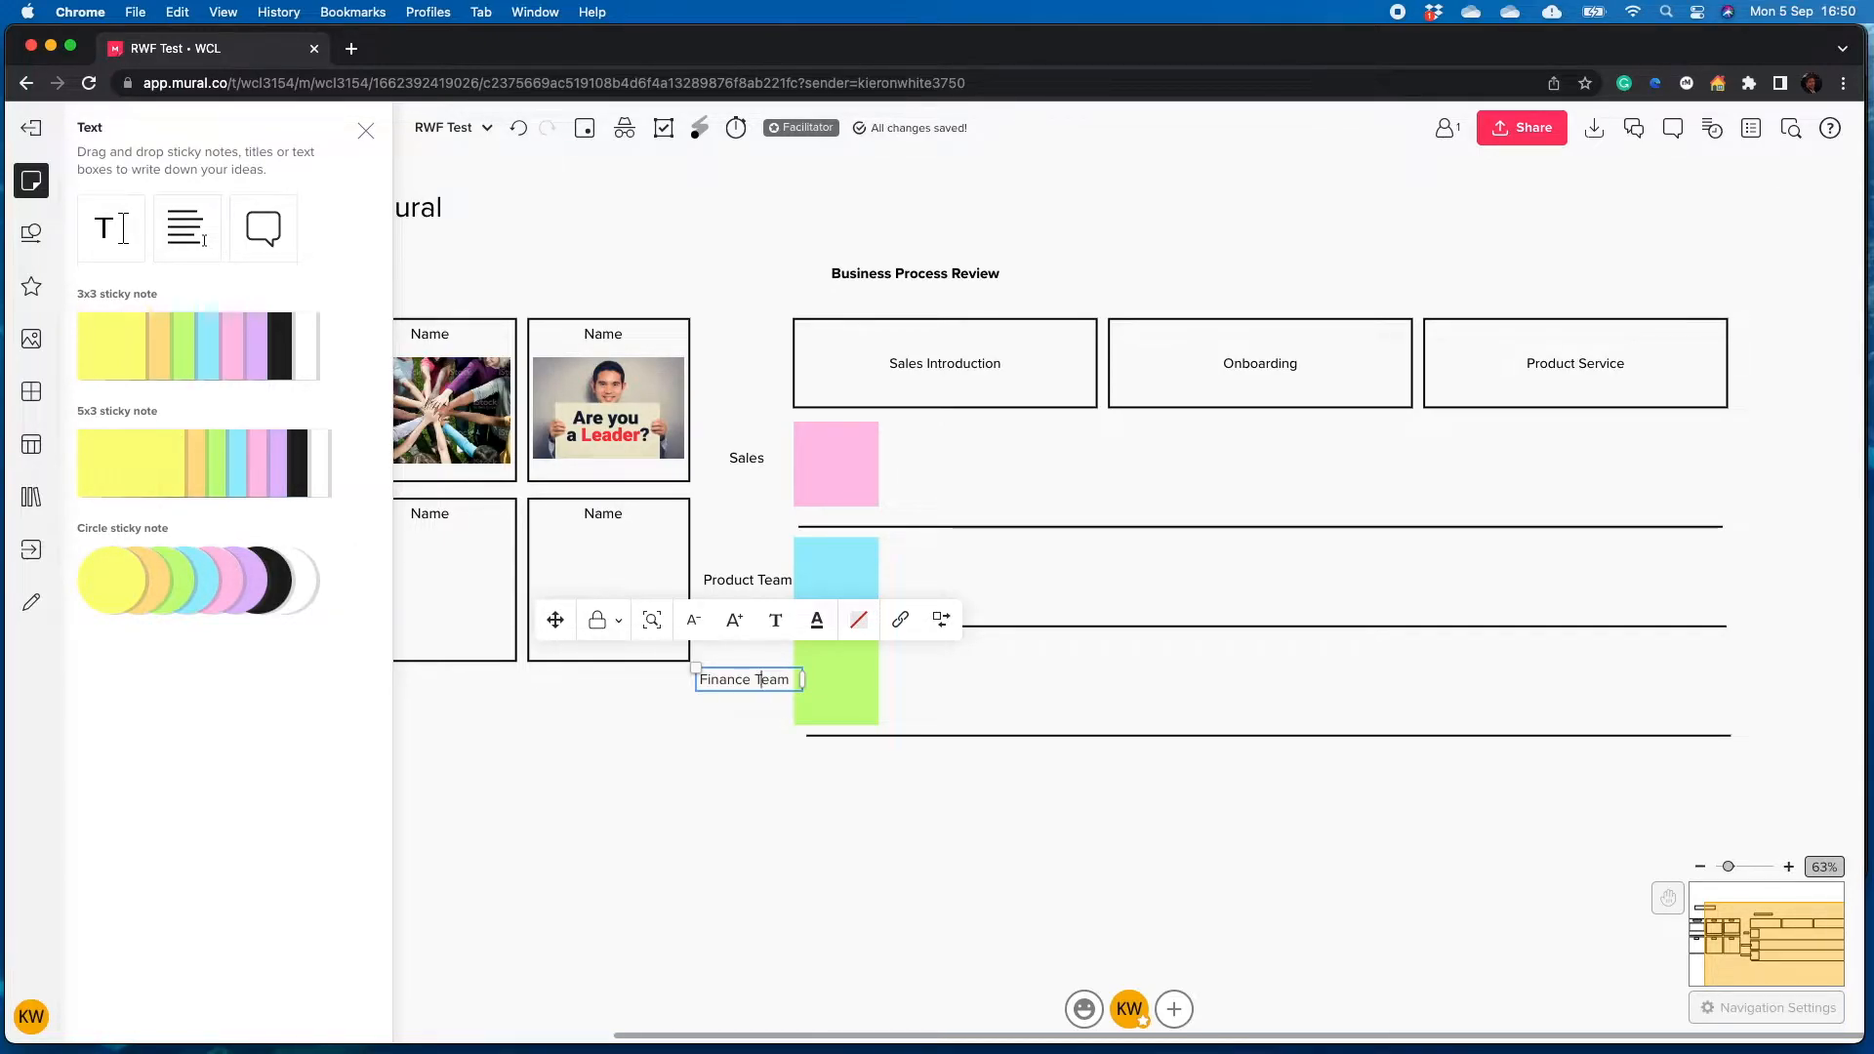
pyautogui.click(757, 751)
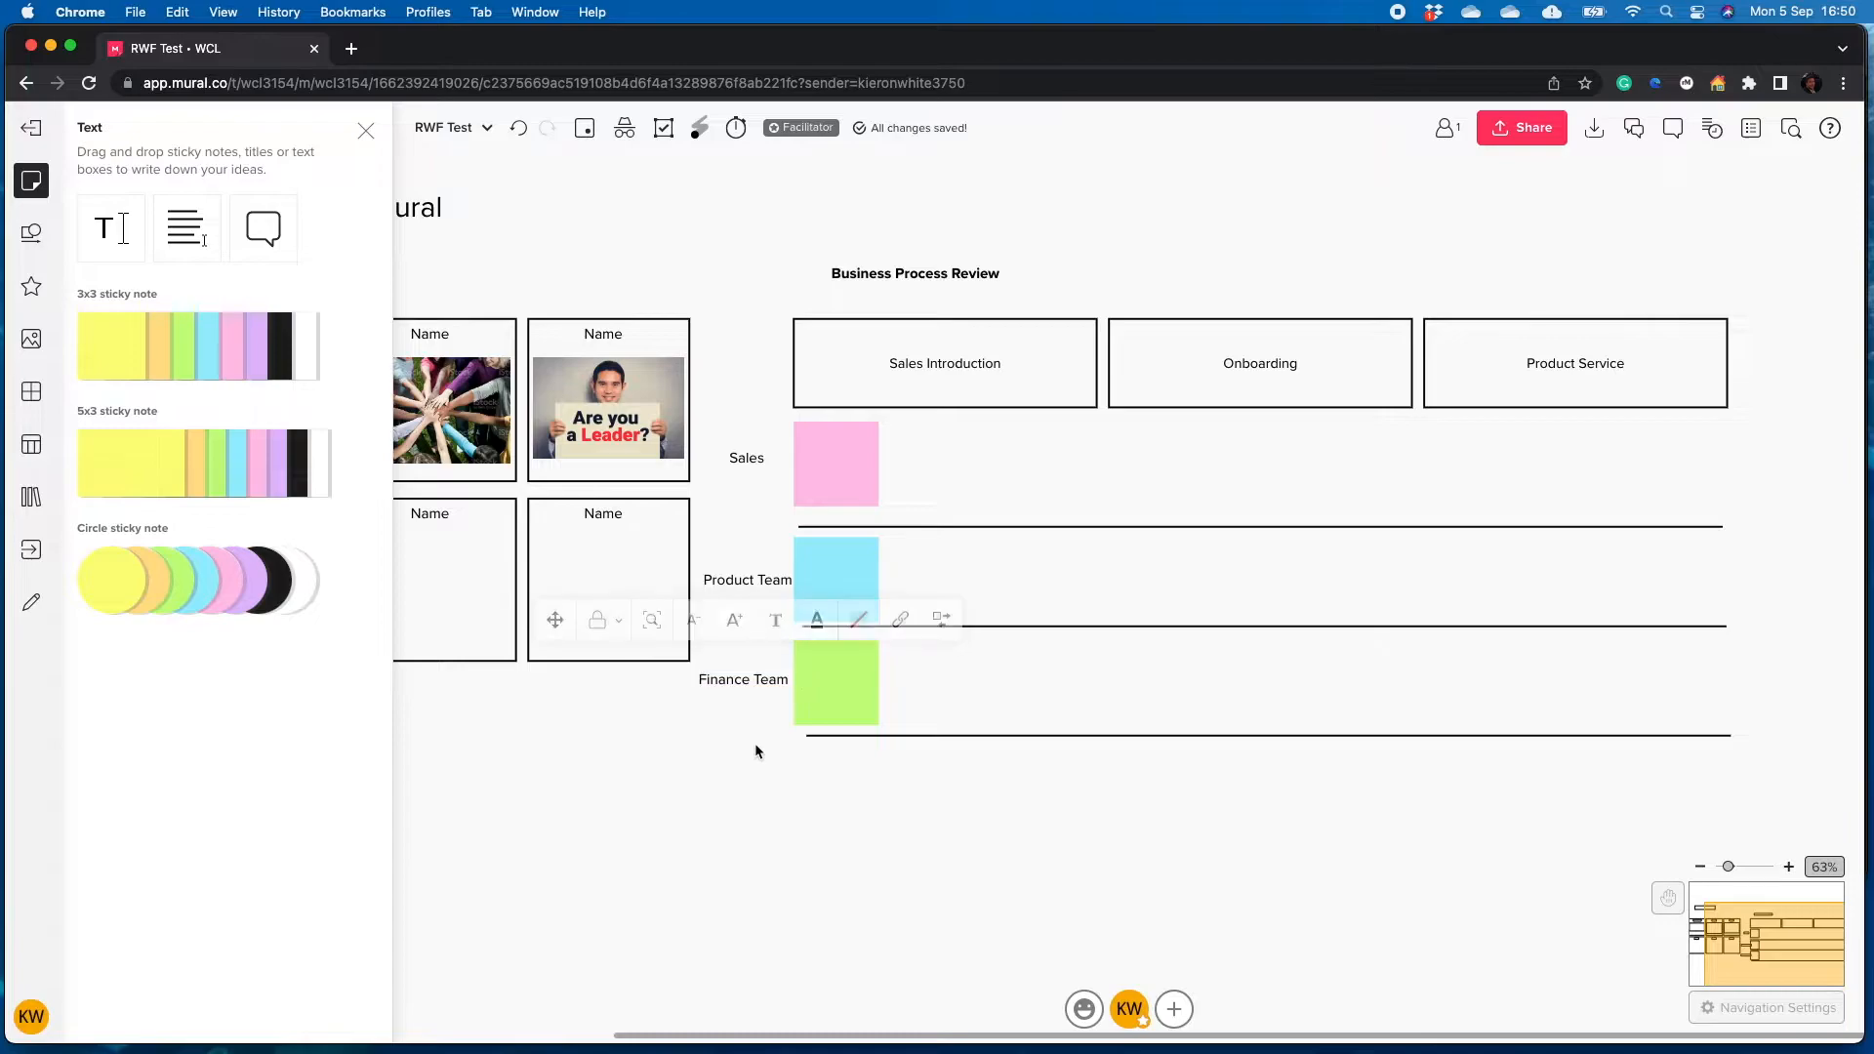
pyautogui.scroll(-3, 720, 430)
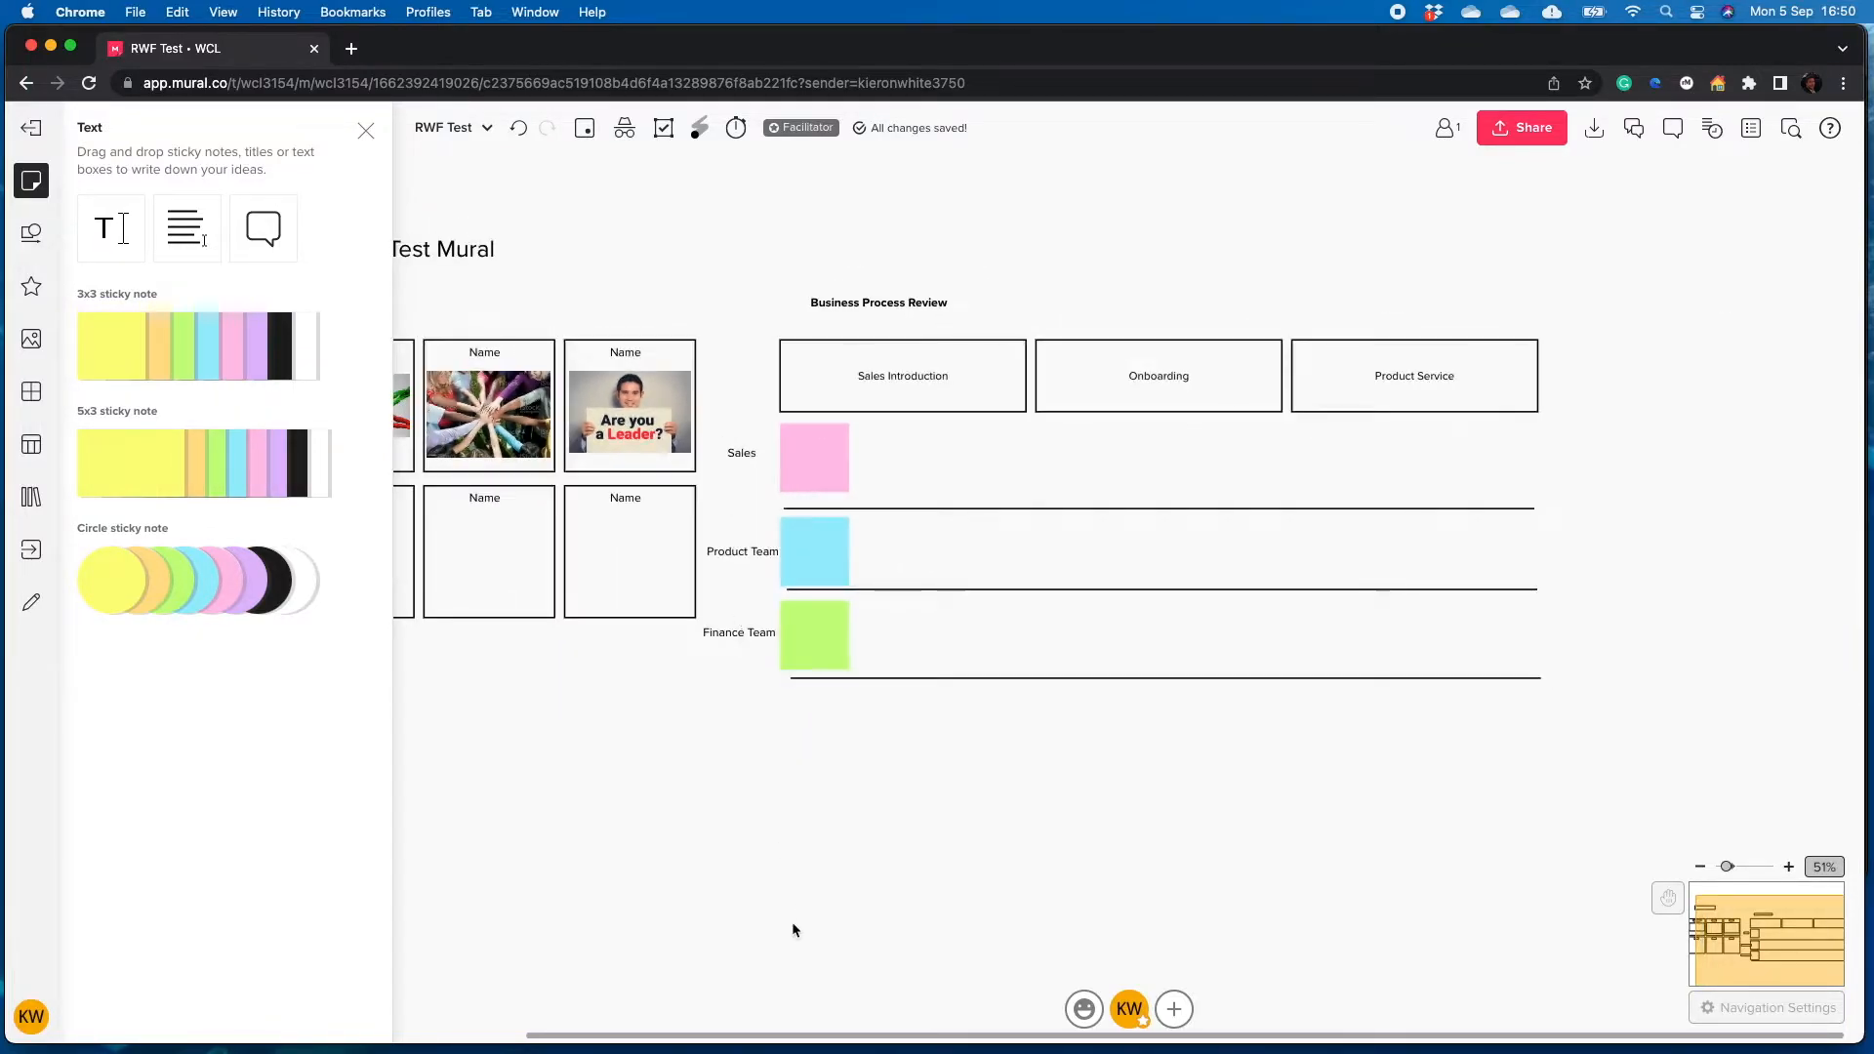
pyautogui.hscroll(2, 722, 879)
pyautogui.scroll(-1, 722, 878)
pyautogui.click(364, 132)
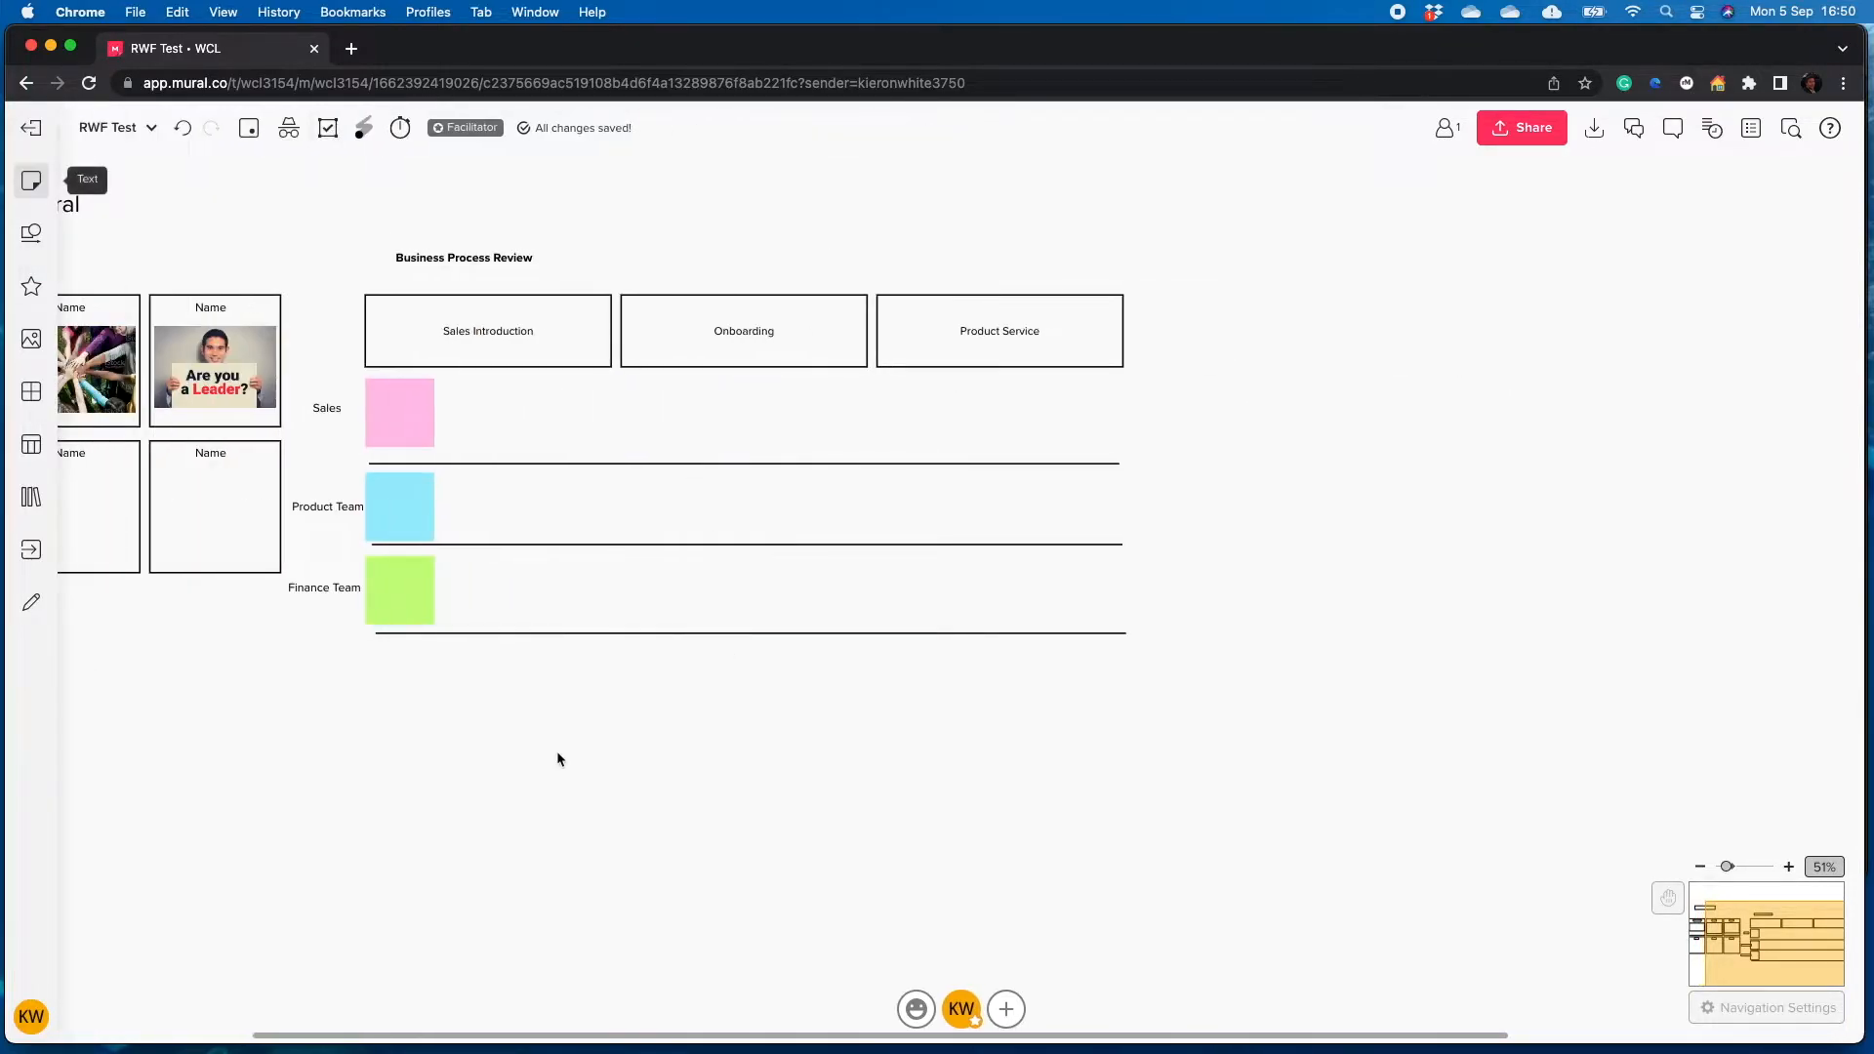
# Move the whole Business Process Review swimlane to the right, leaving a gap beside the image boxes
pyautogui.moveTo(536, 778); pyautogui.dragTo(639, 799)
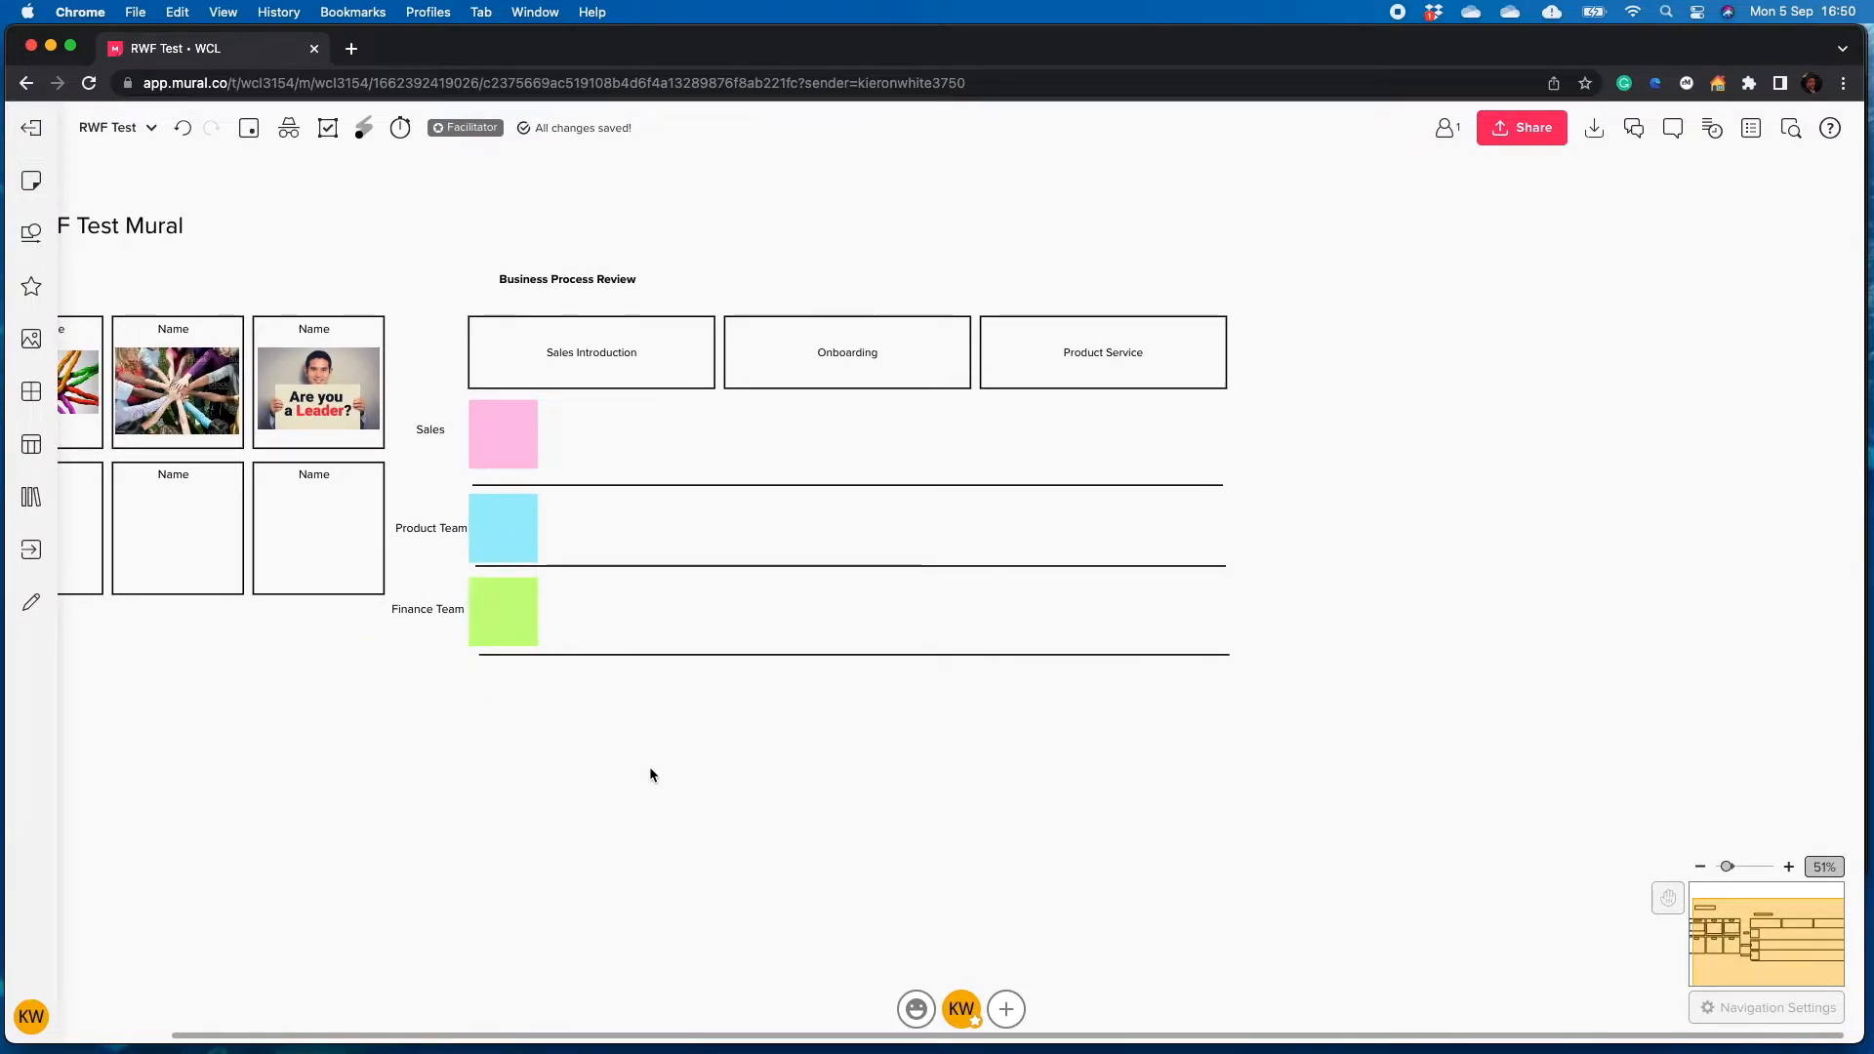
pyautogui.moveTo(1345, 747); pyautogui.dragTo(387, 259)
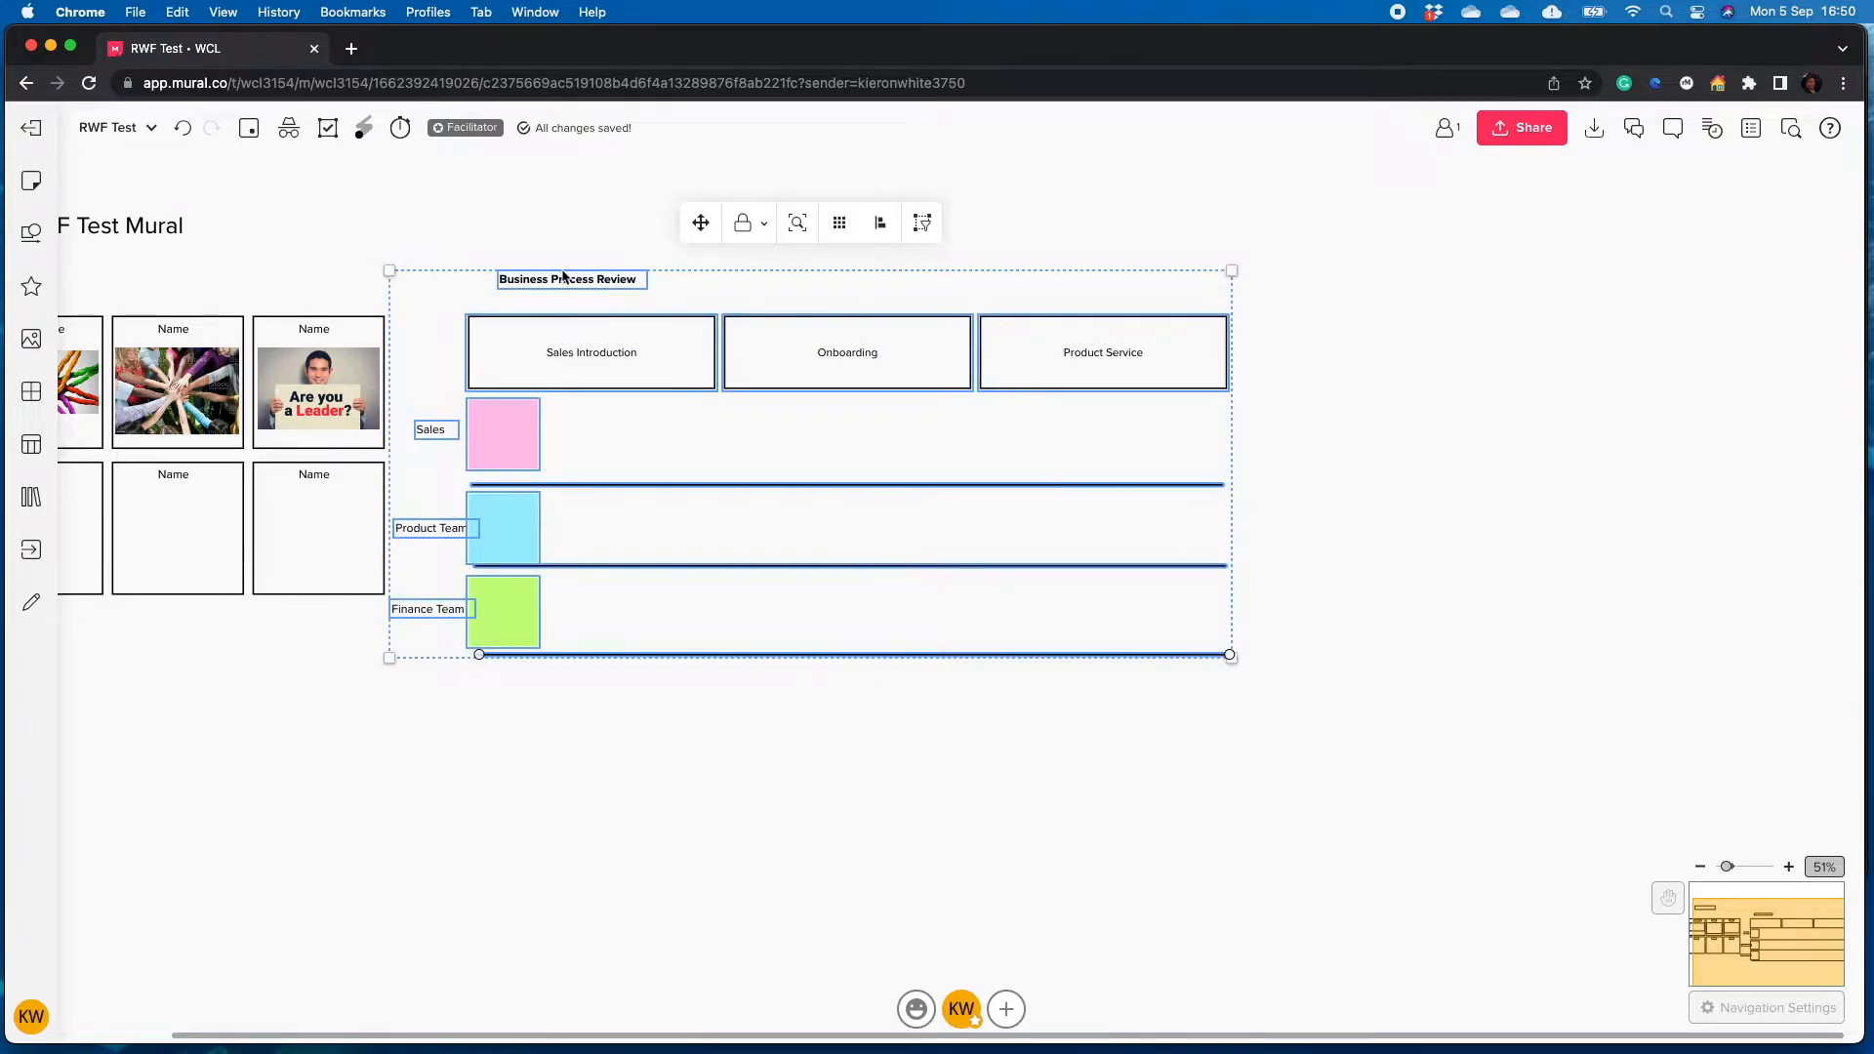
pyautogui.moveTo(705, 225); pyautogui.dragTo(785, 228)
pyautogui.click(700, 792)
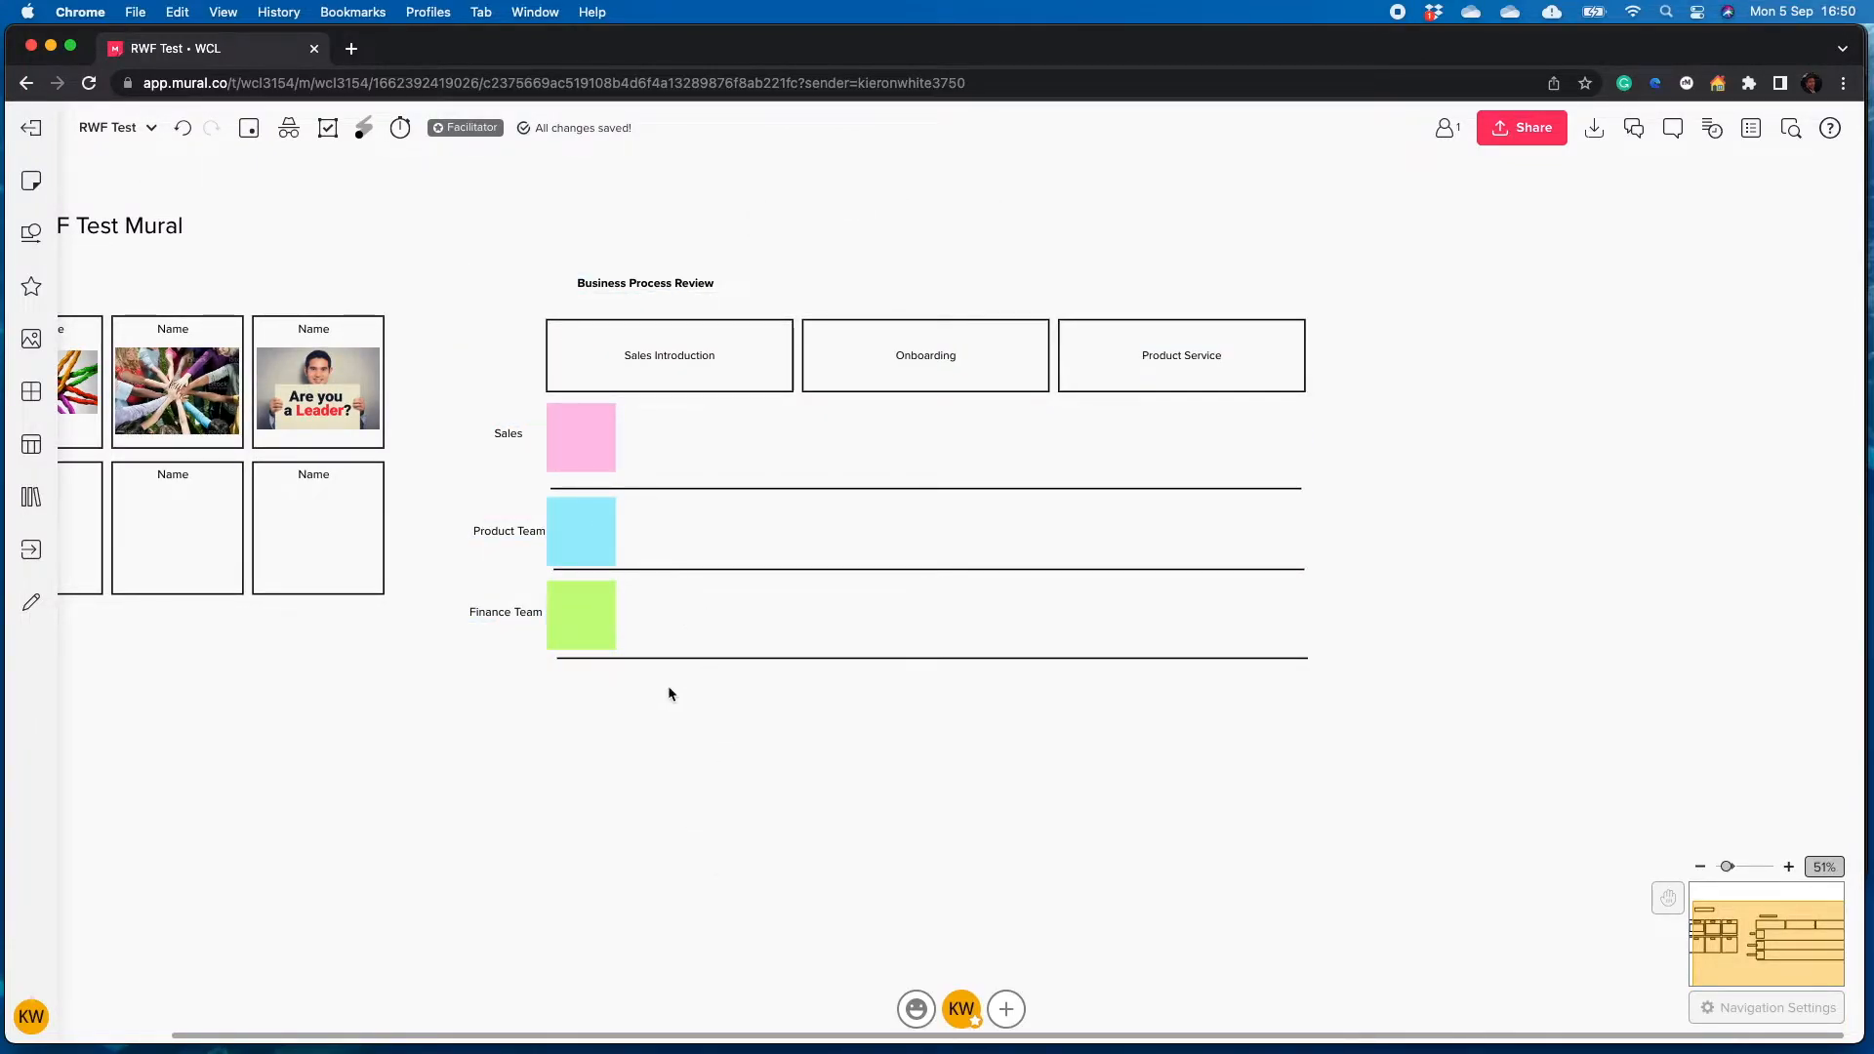
pyautogui.moveTo(472, 282); pyautogui.dragTo(586, 298)
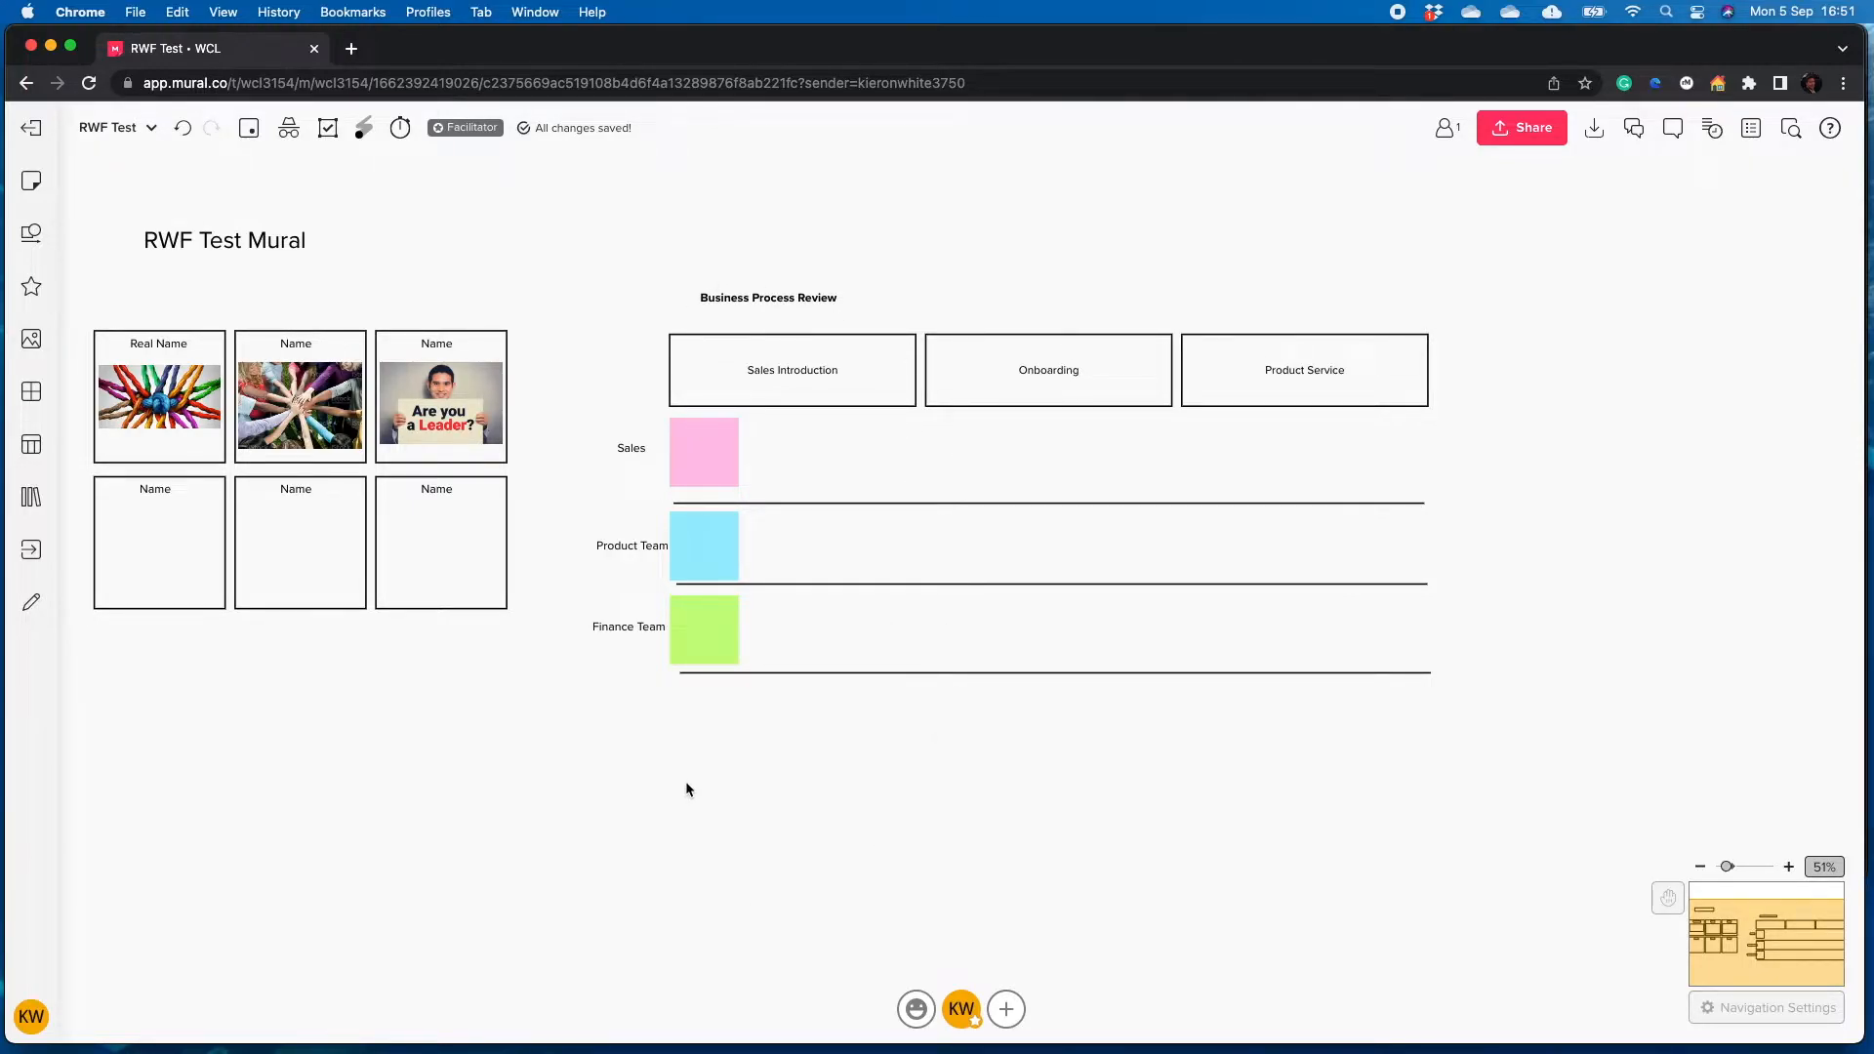
pyautogui.click(857, 384)
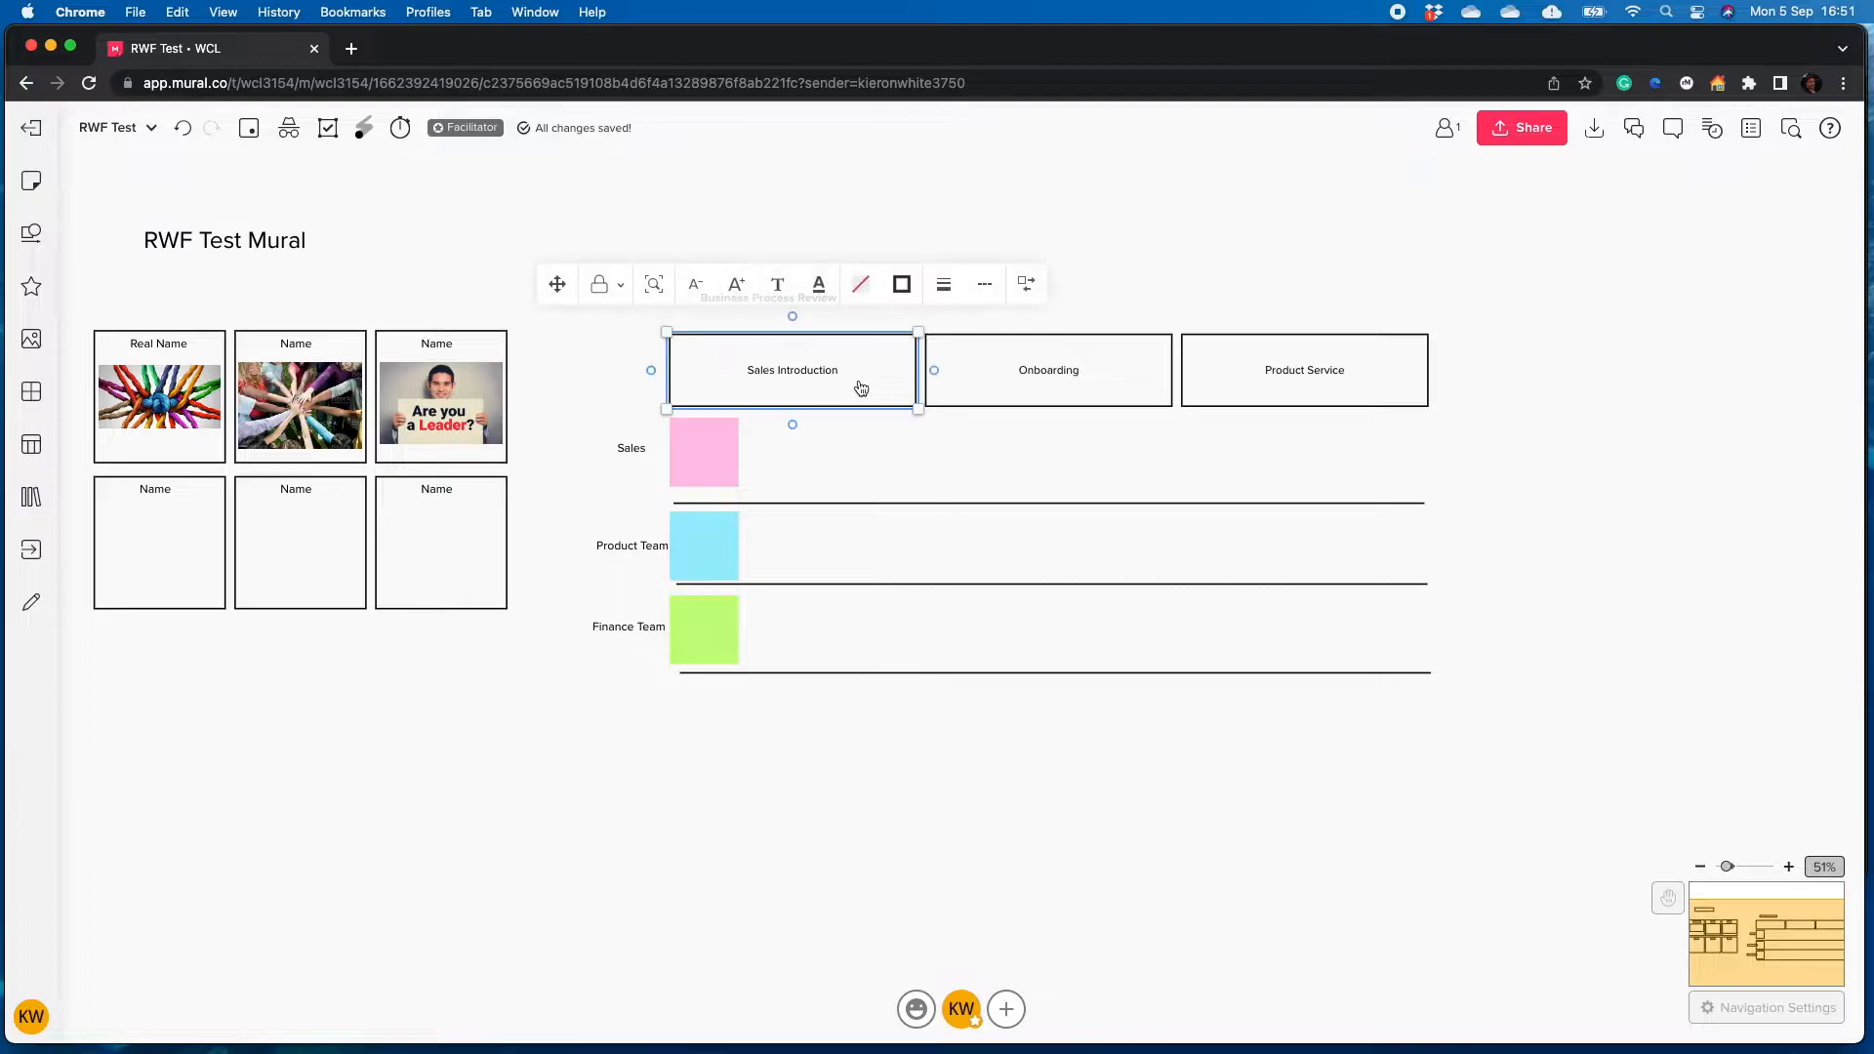
pyautogui.click(1012, 375)
pyautogui.click(1251, 372)
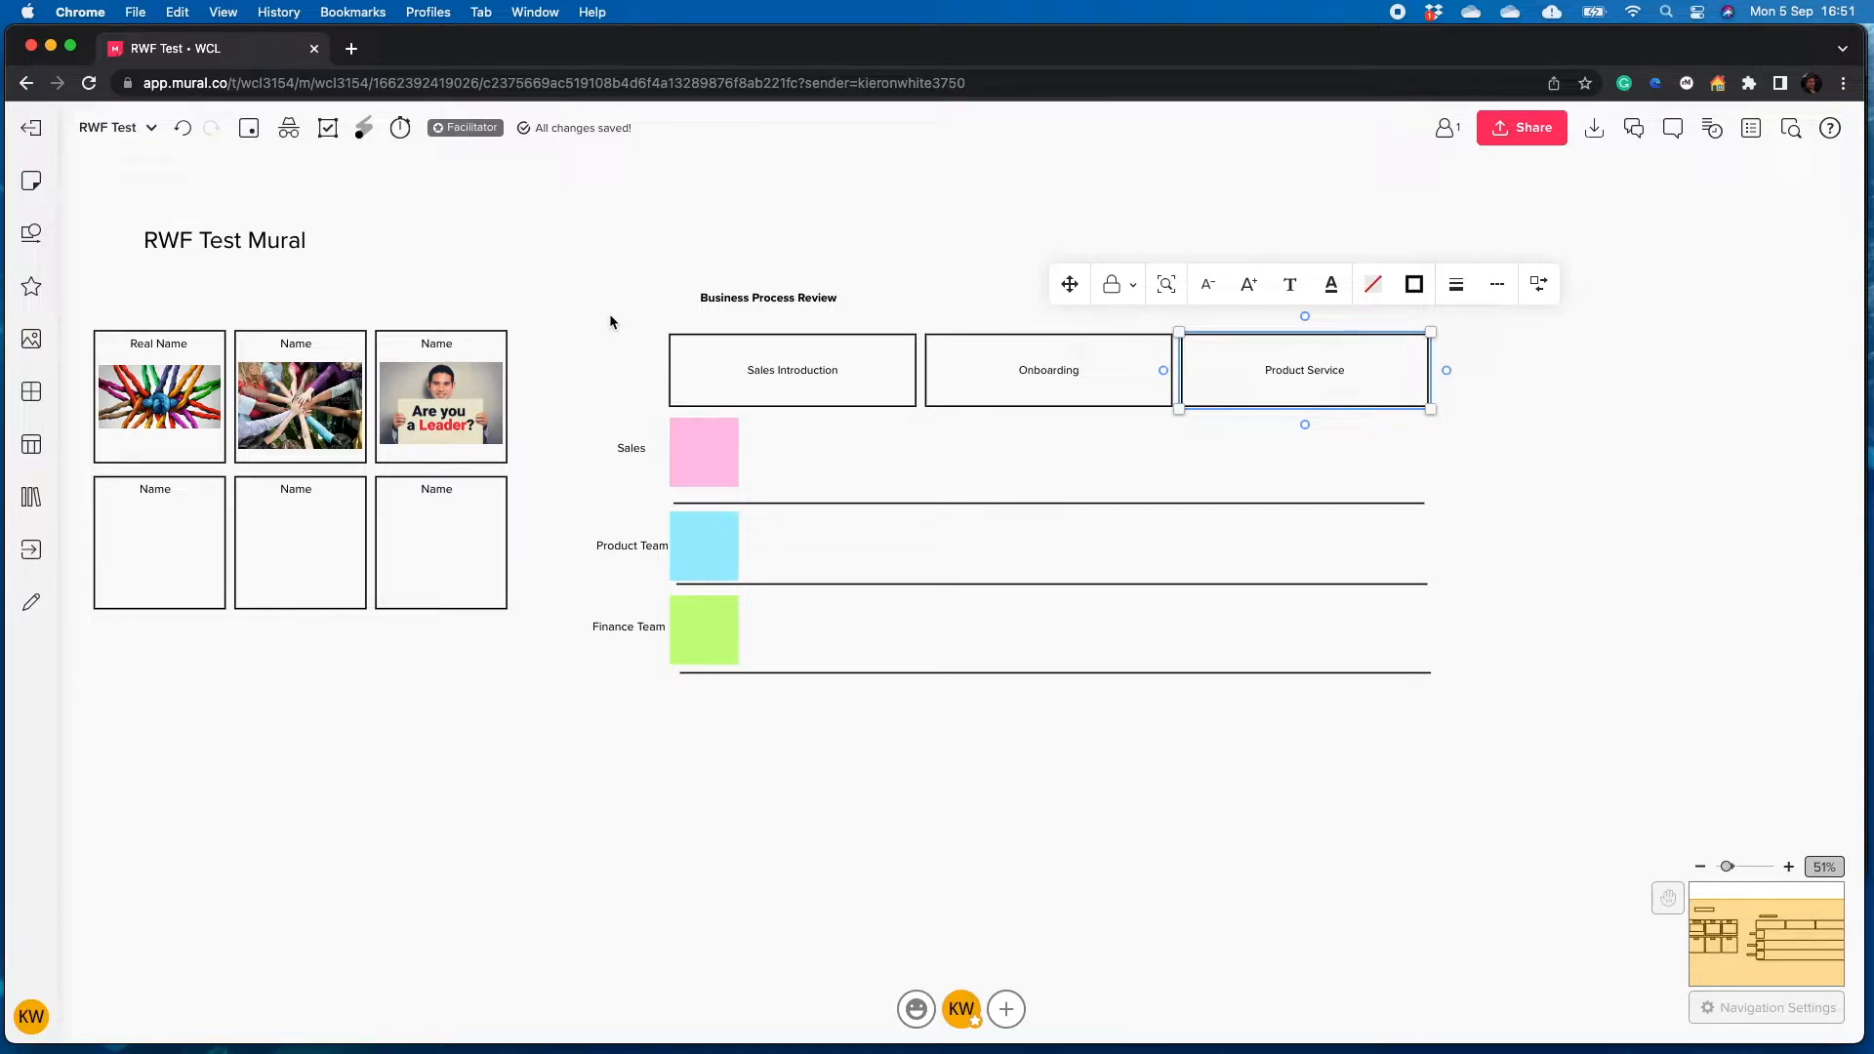
pyautogui.click(578, 377)
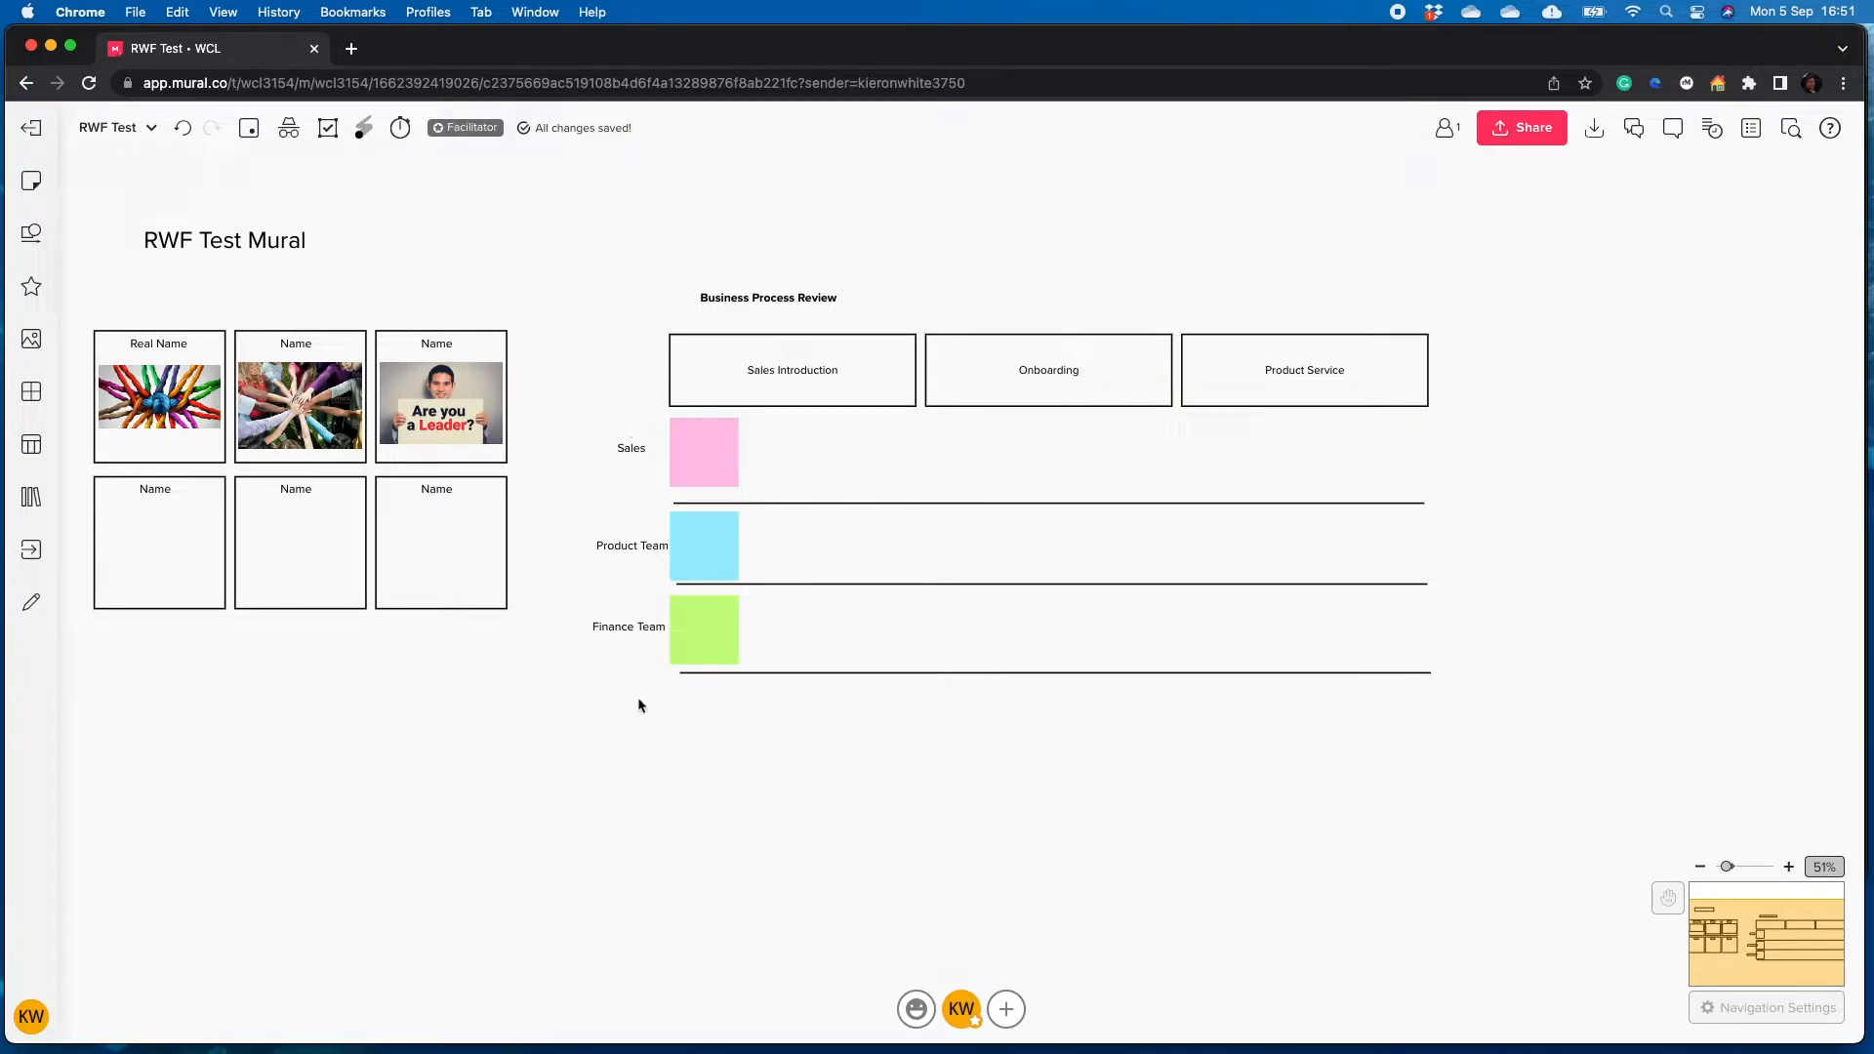
# Label the pink sticky note in the Sales row "Cold Call"
pyautogui.click(712, 474)
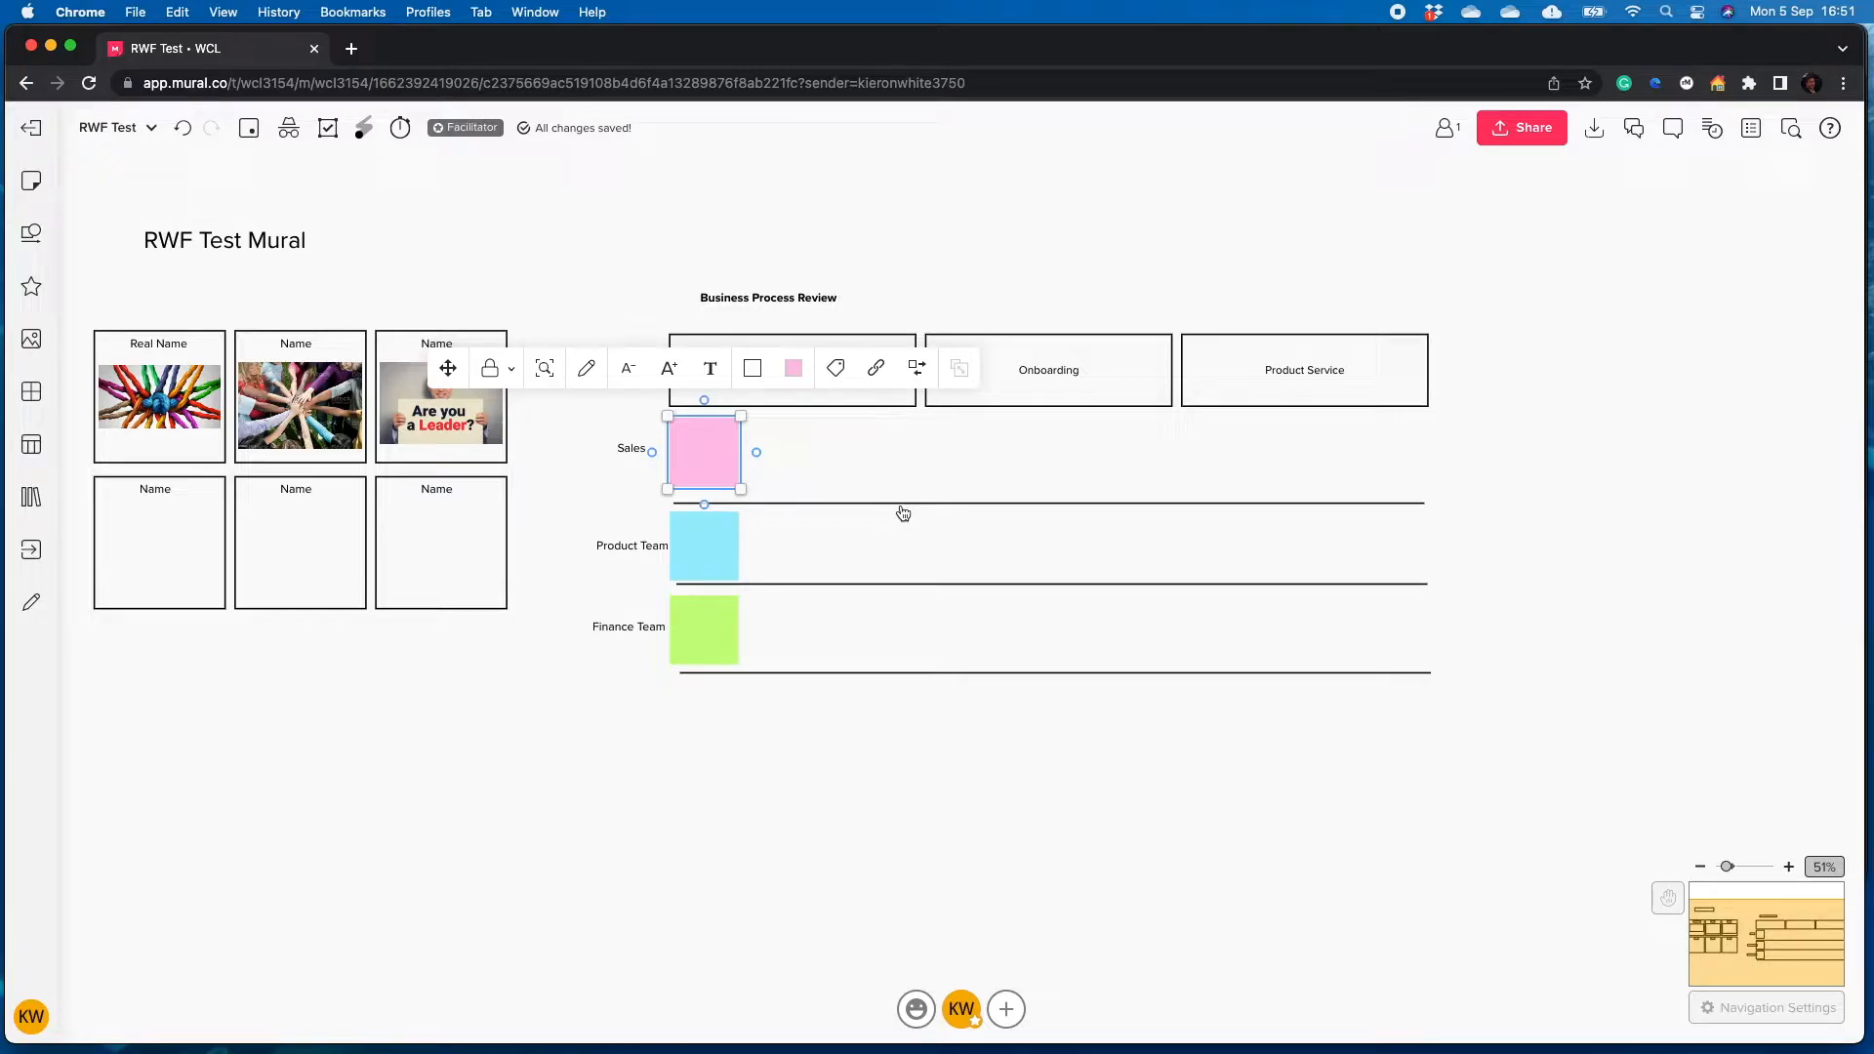
pyautogui.write('Cold Call')
pyautogui.click(982, 491)
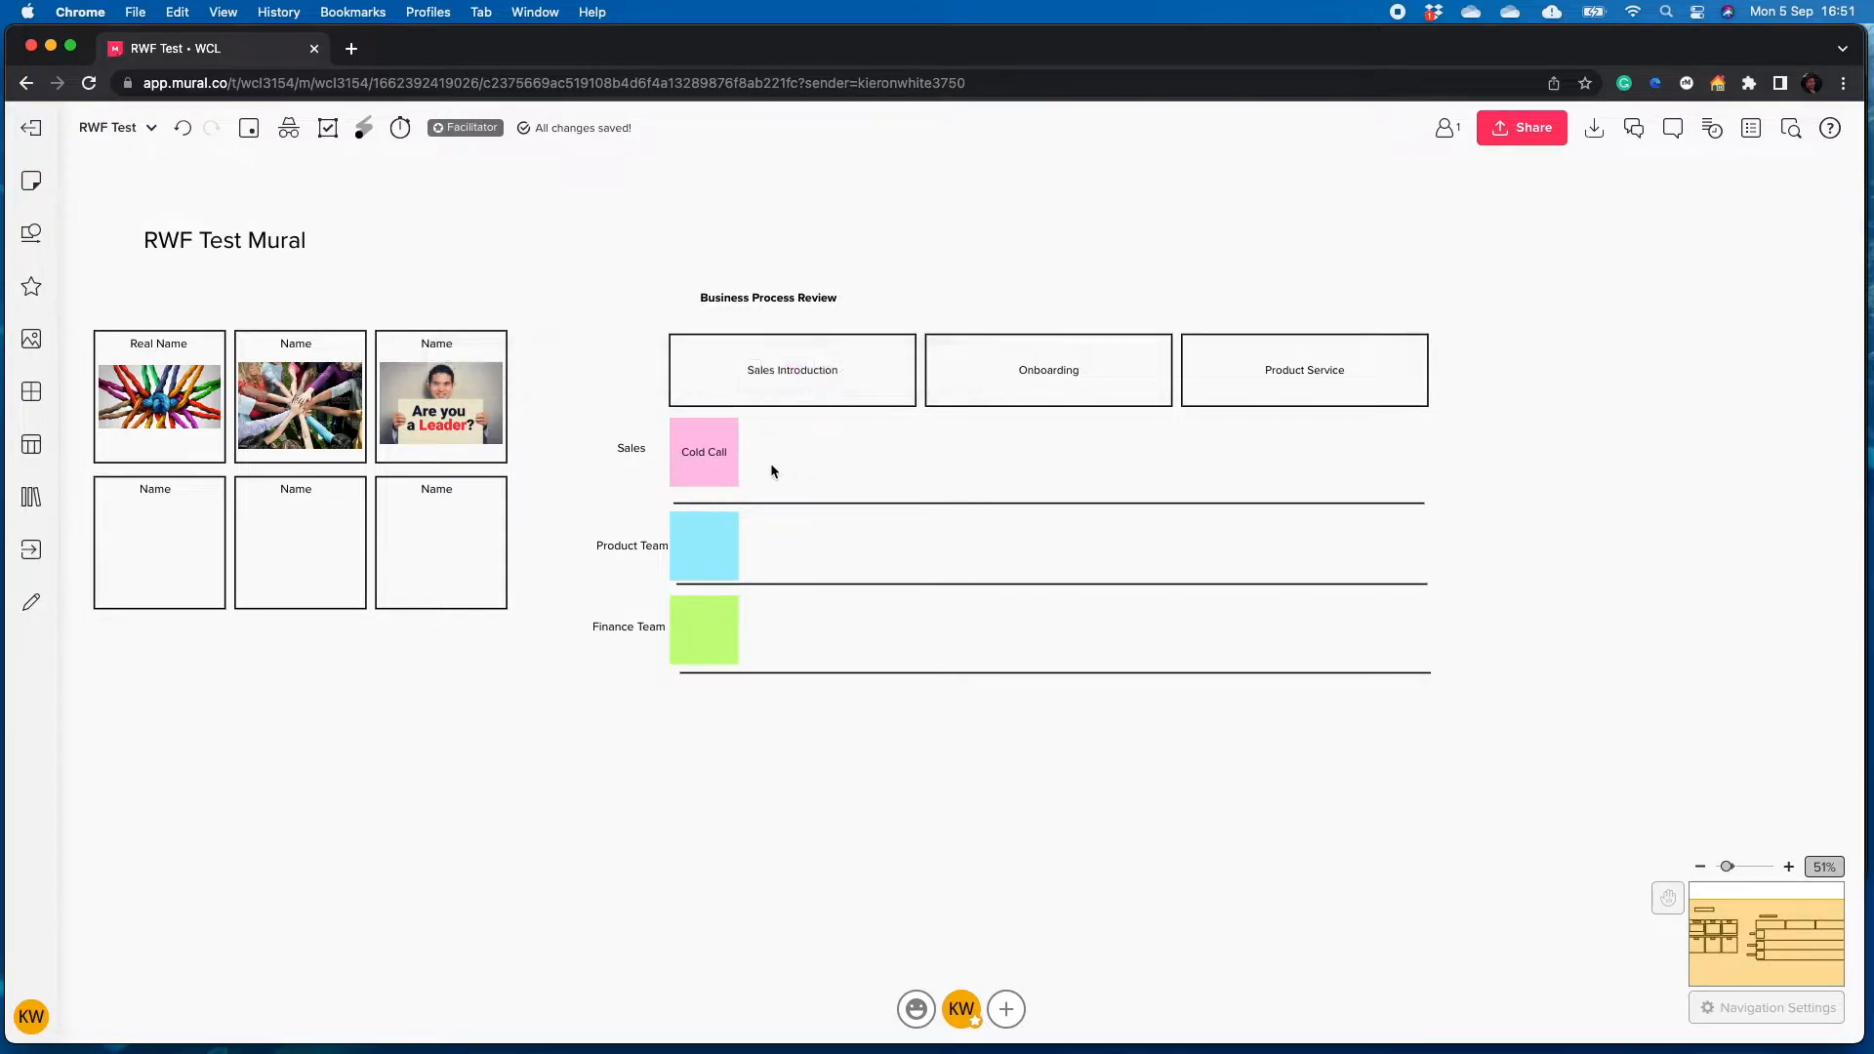
# Duplicate the "Cold Call" sticky note to its right and change the copy's text to "Sales Meeting"
pyautogui.click(710, 475)
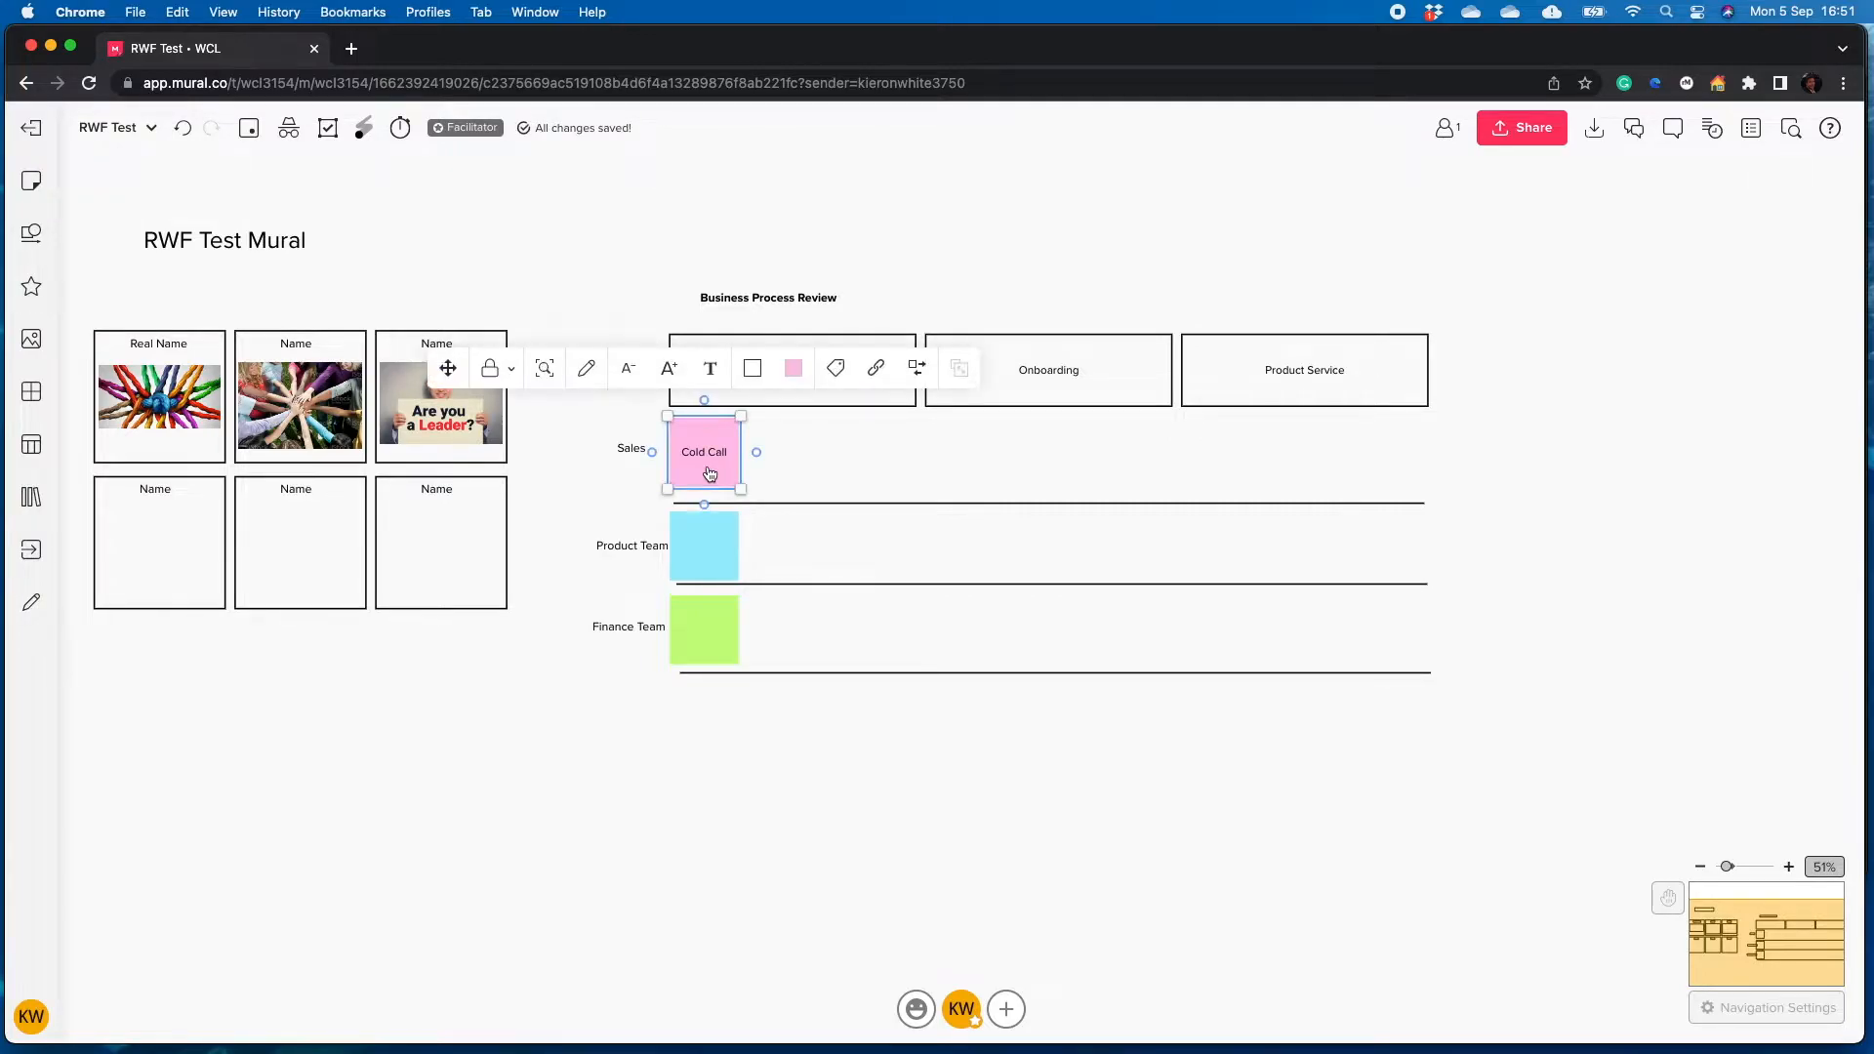
pyautogui.press('super+d')
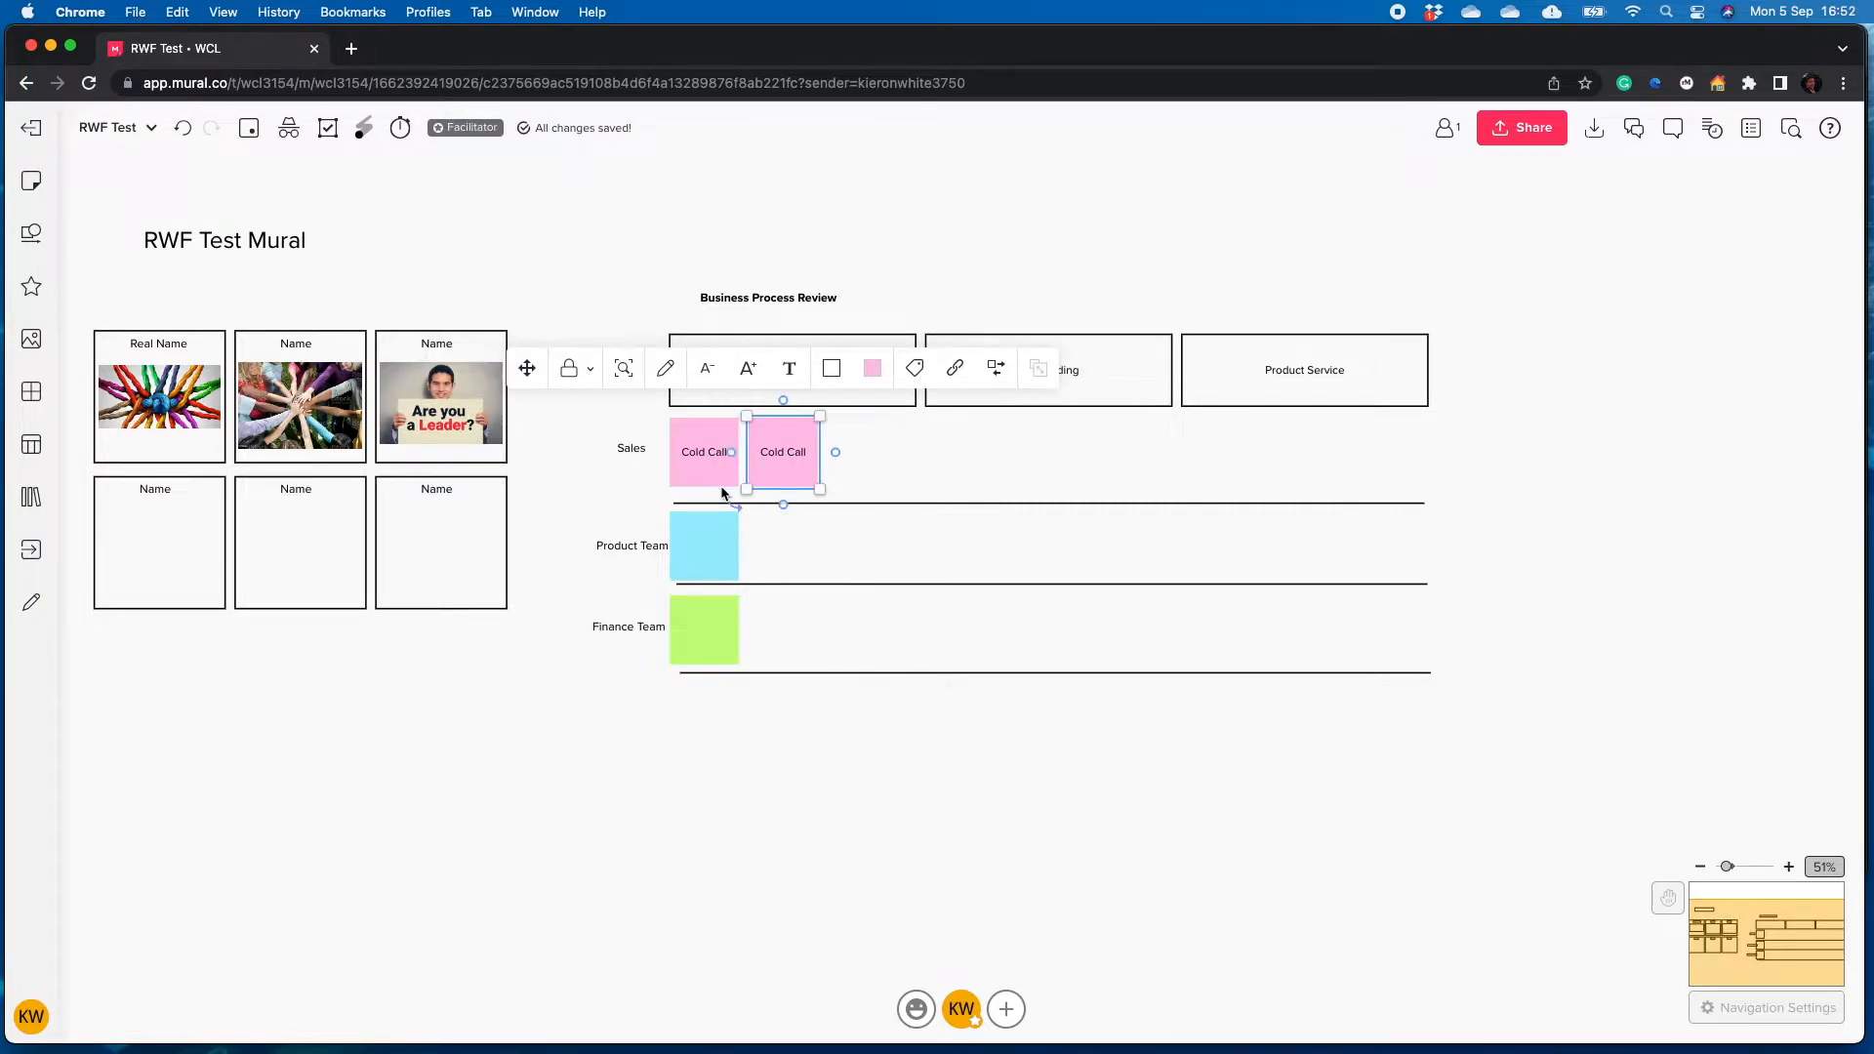
pyautogui.doubleClick(774, 455)
pyautogui.write('Sc')
pyautogui.write('Meeting')
pyautogui.write('Sales')
pyautogui.click(925, 482)
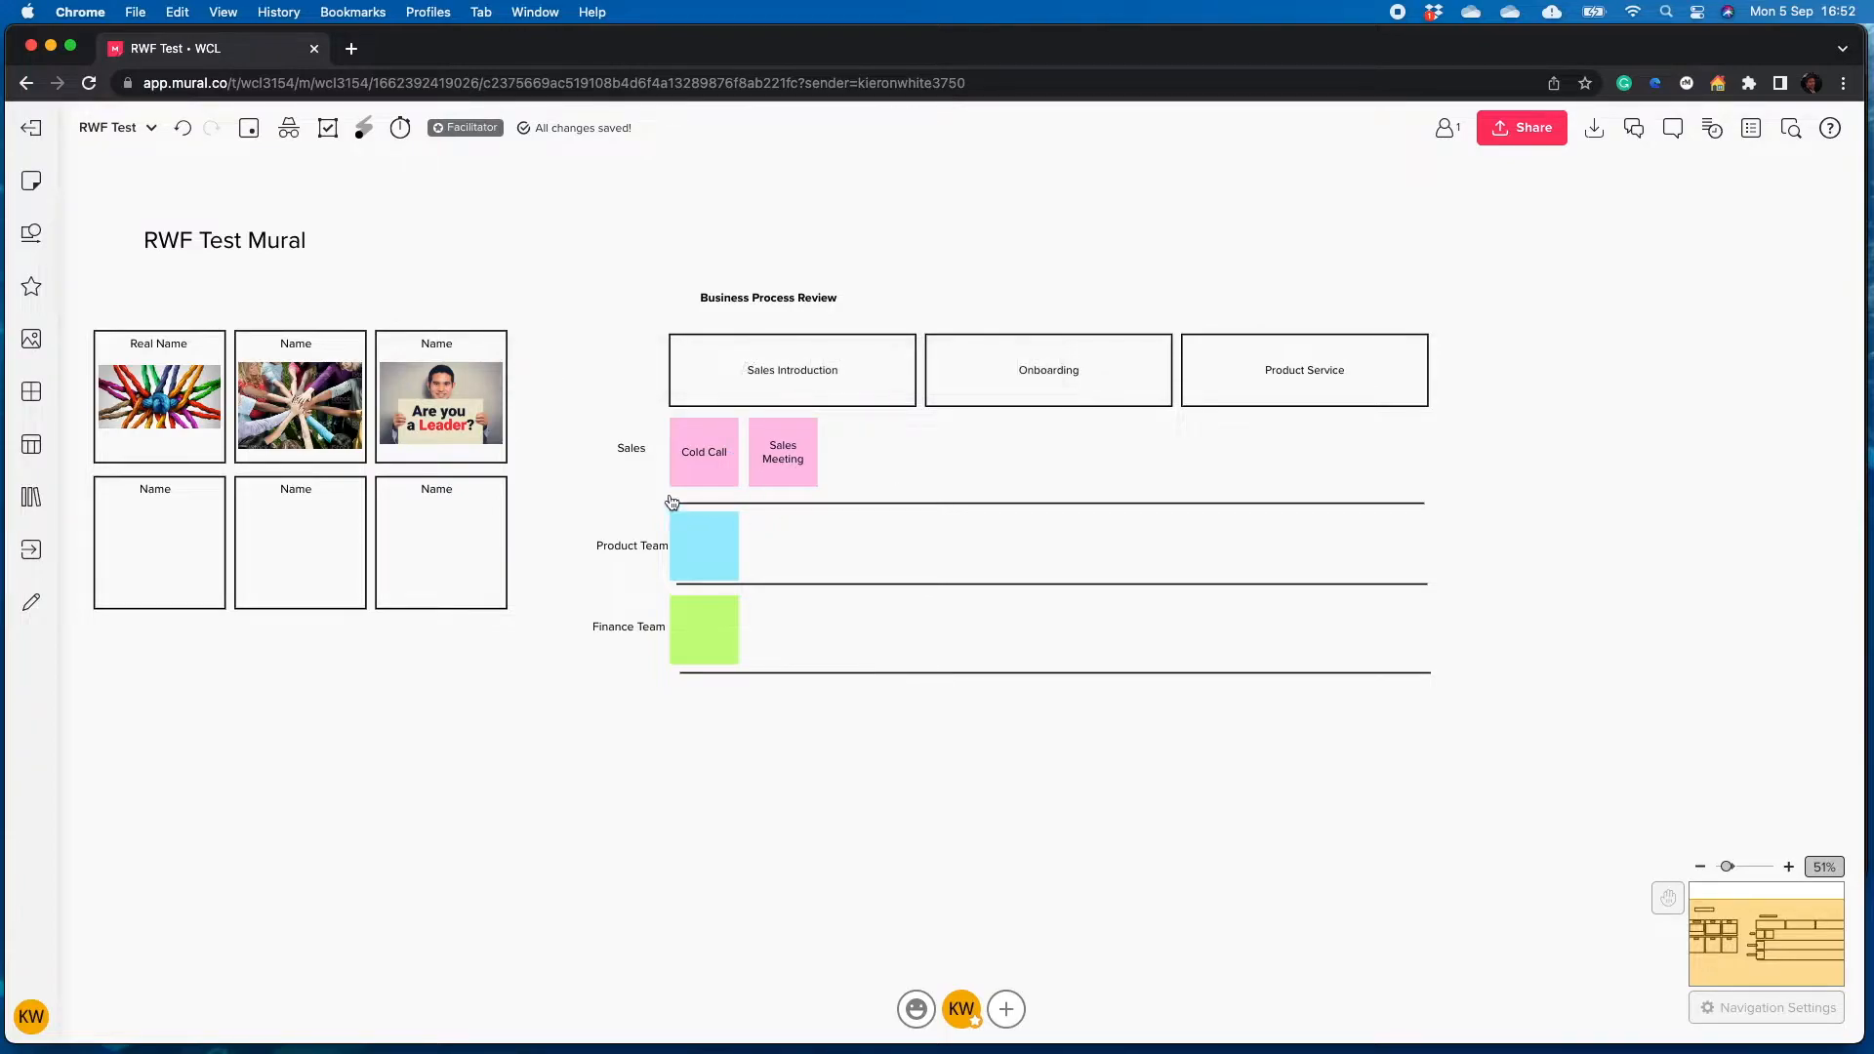
# Duplicate the "Sales Meeting" sticky note to its right and change the copy's text to "Negotiate"
pyautogui.click(806, 470)
pyautogui.press('super+d')
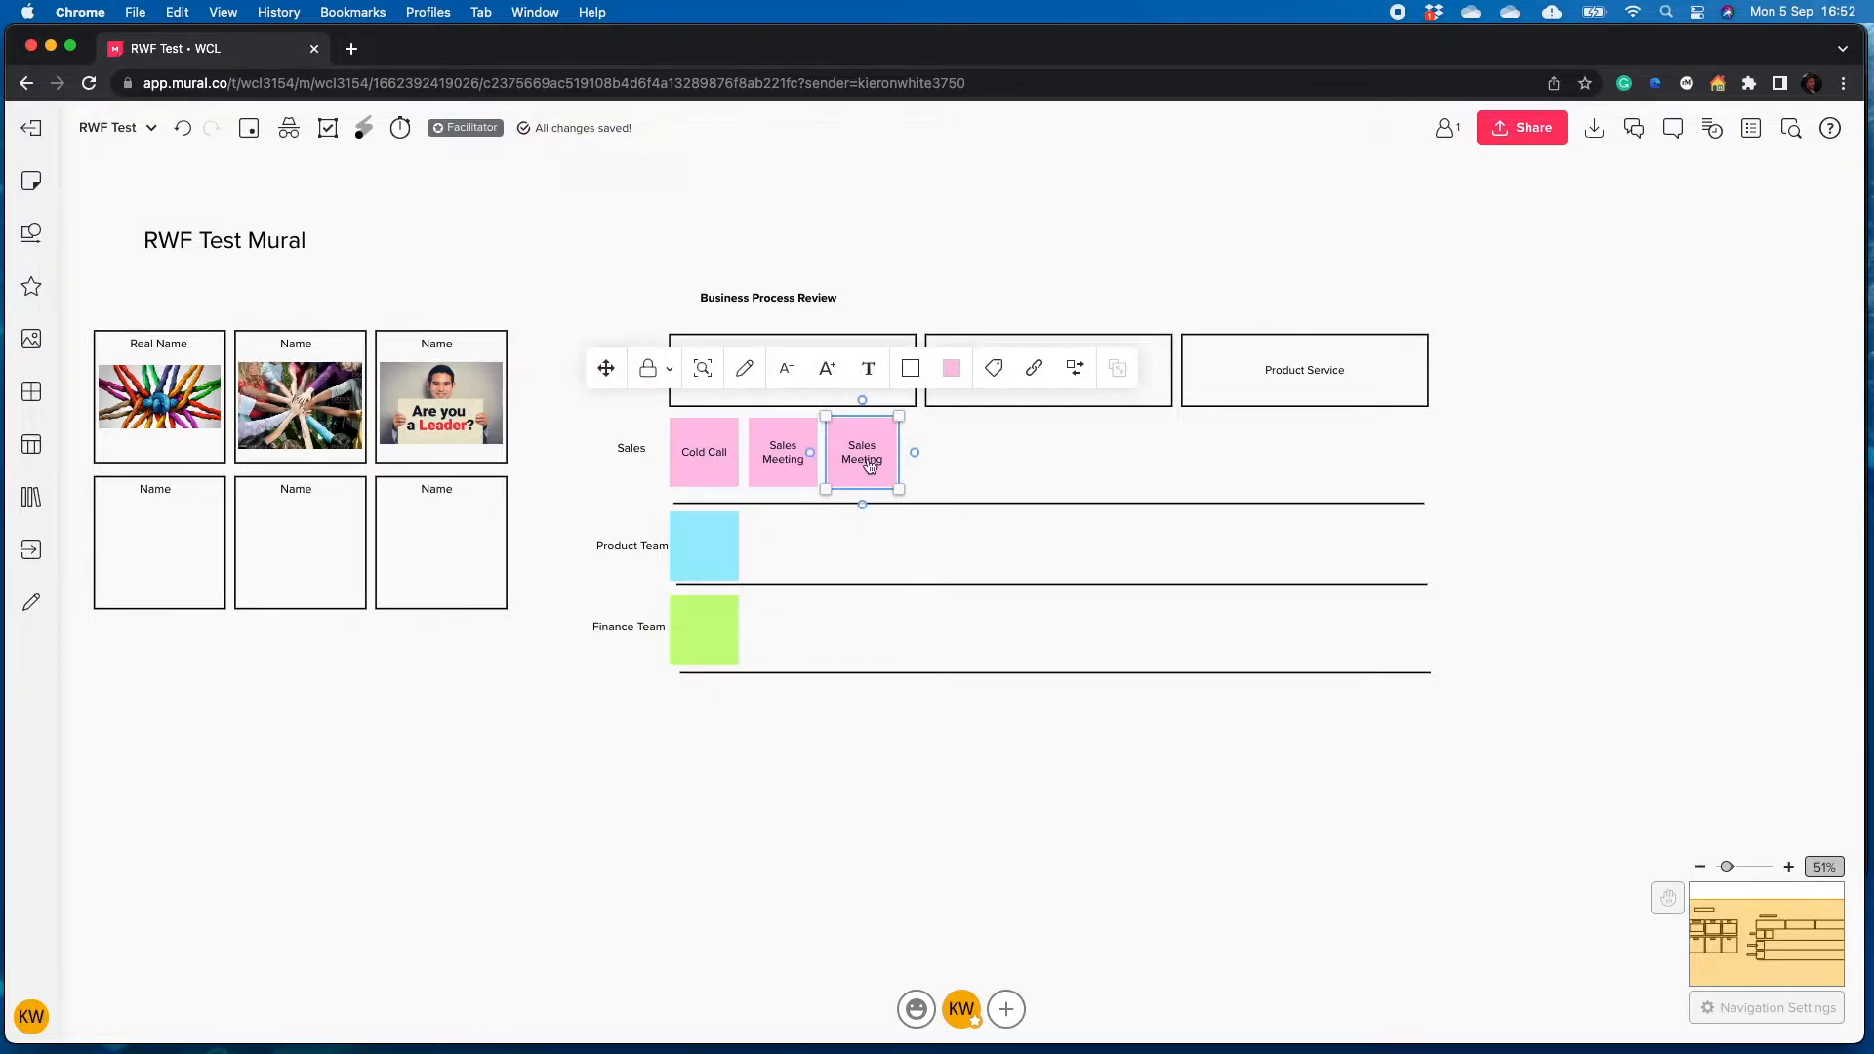
pyautogui.doubleClick(871, 459)
pyautogui.write('Negotiate')
pyautogui.click(872, 734)
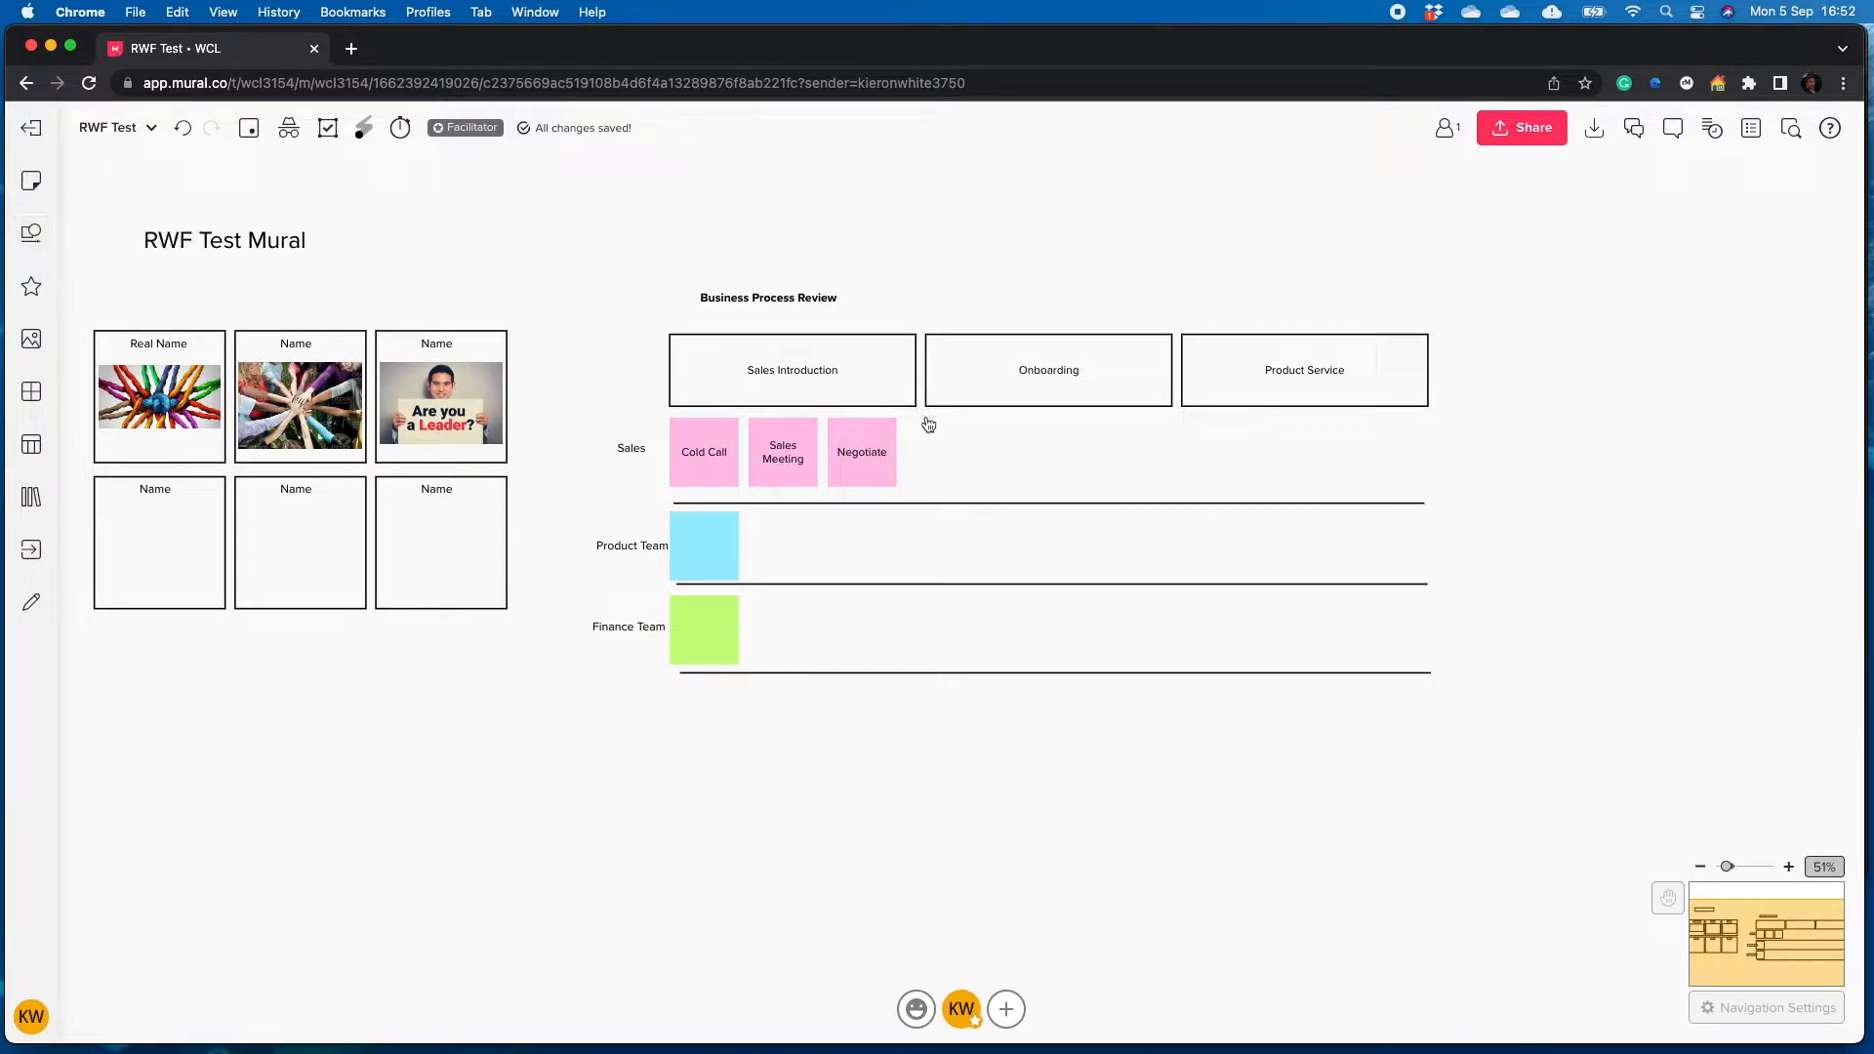
# Add a diamond shape right after "Negotiate" in the Sales row and fill it with grey
pyautogui.click(32, 232)
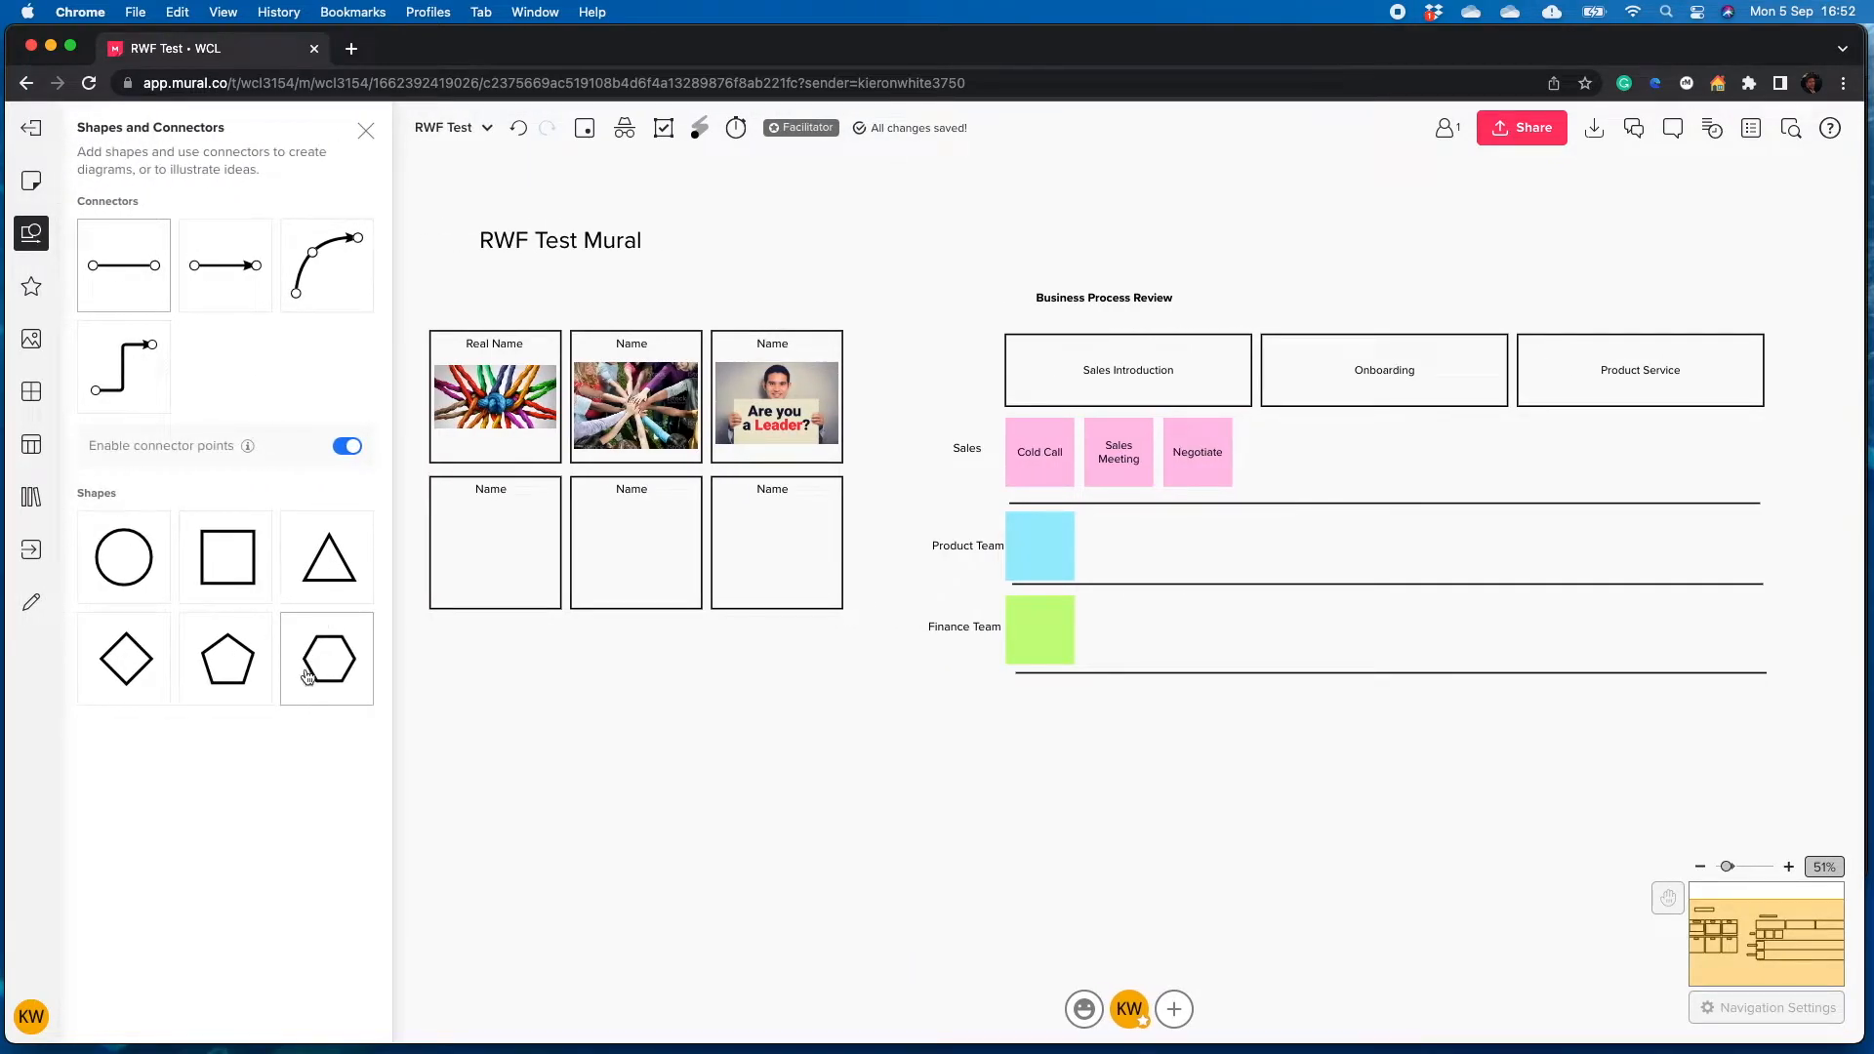
pyautogui.click(126, 659)
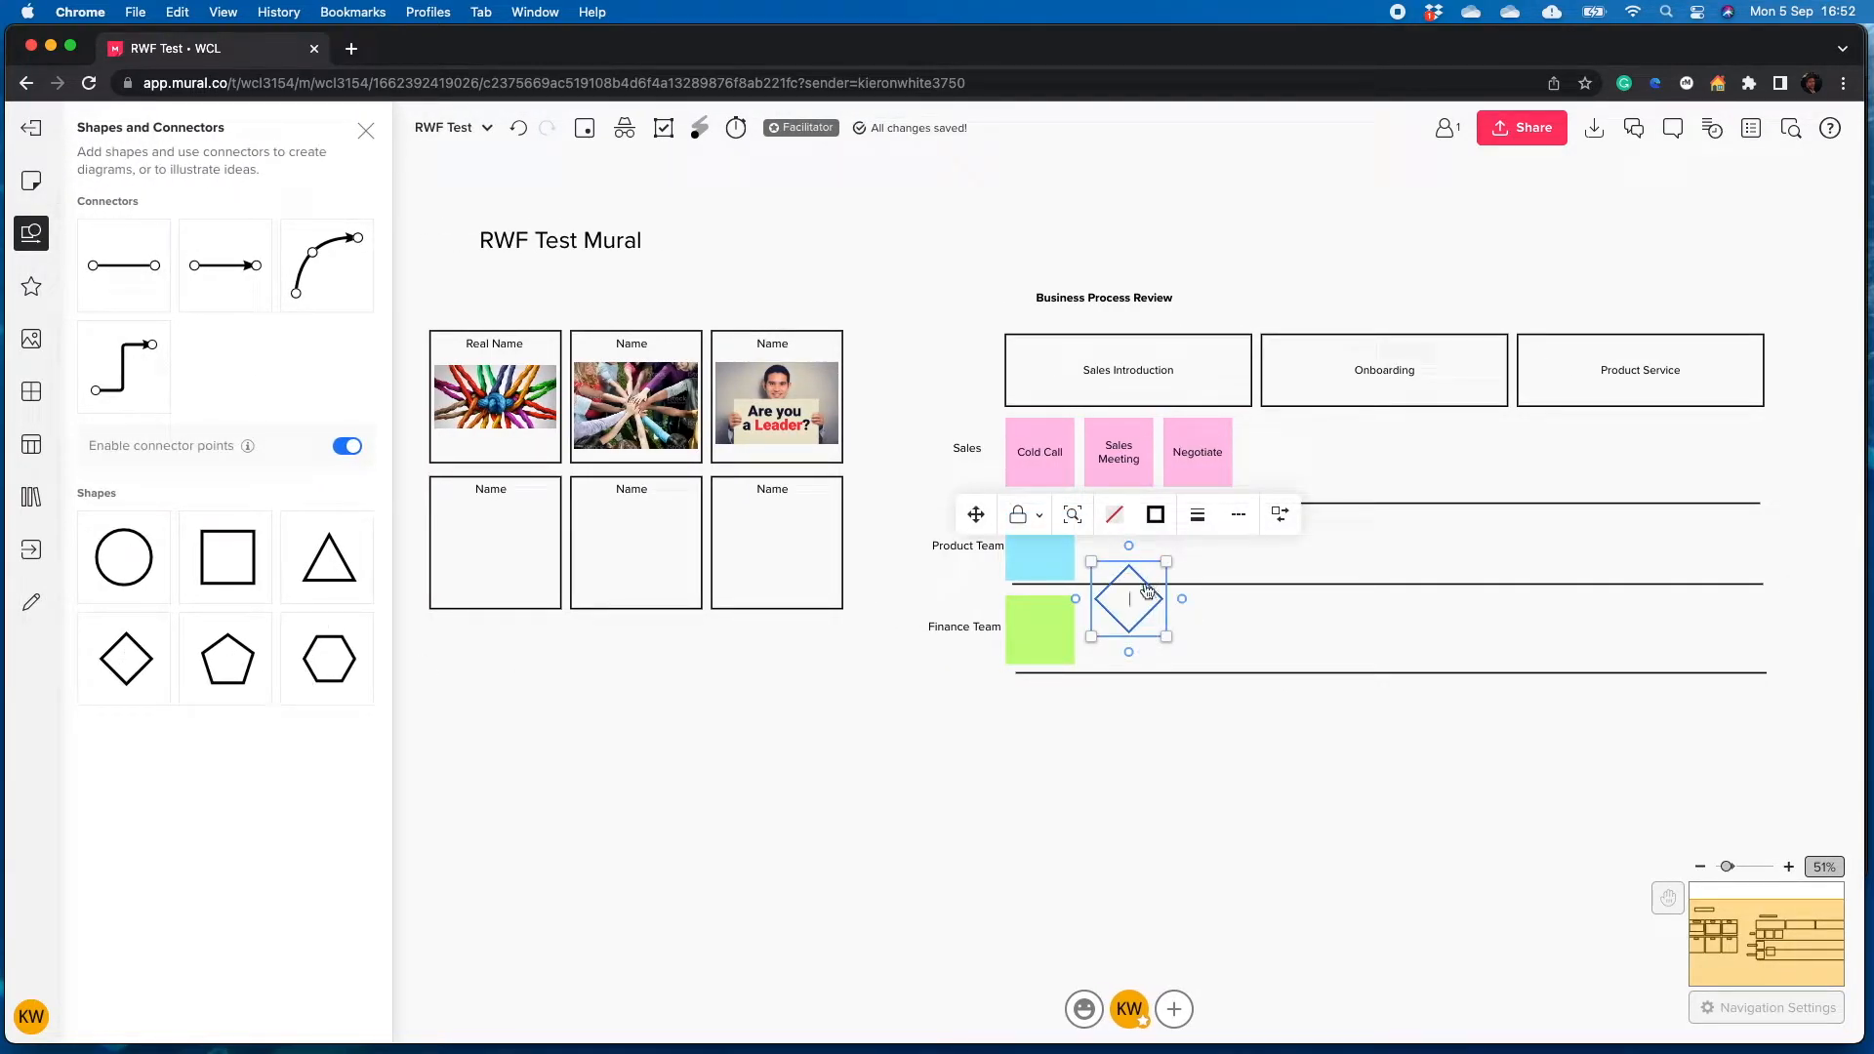
pyautogui.click(1139, 616)
pyautogui.moveTo(975, 515); pyautogui.dragTo(1121, 371)
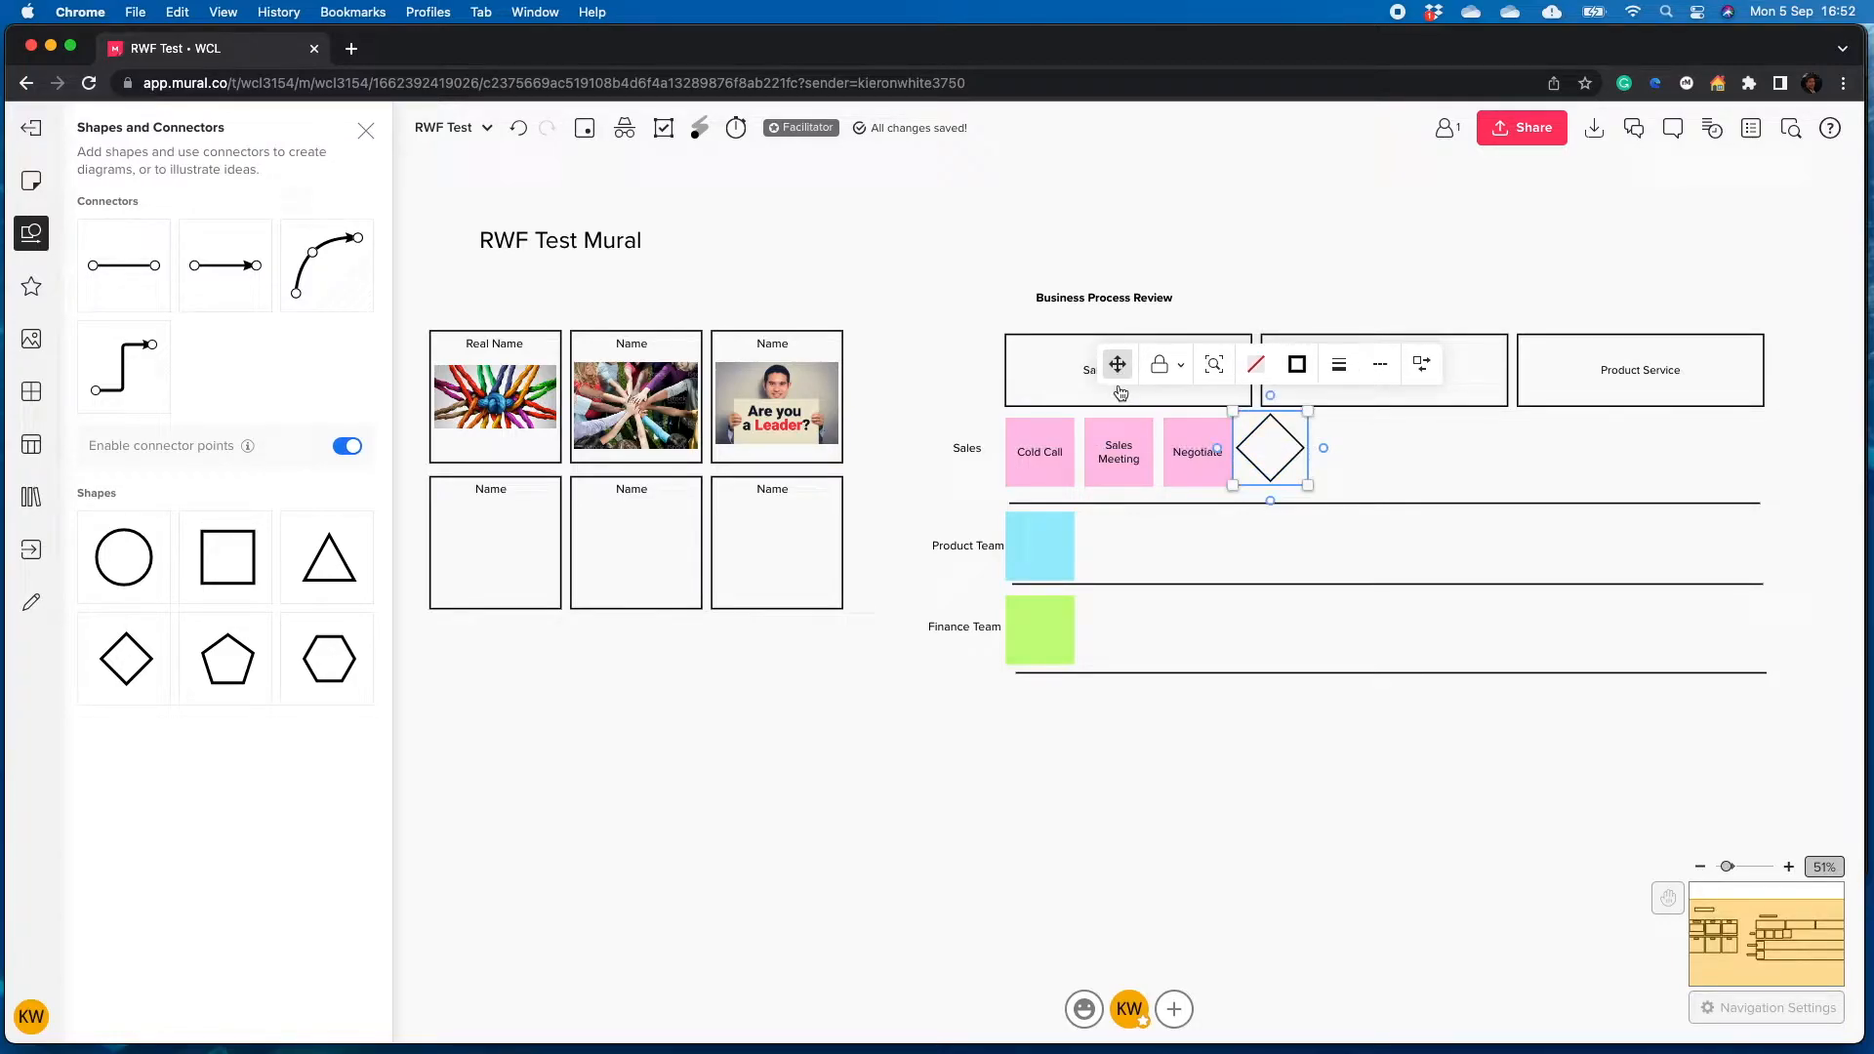
pyautogui.click(1259, 375)
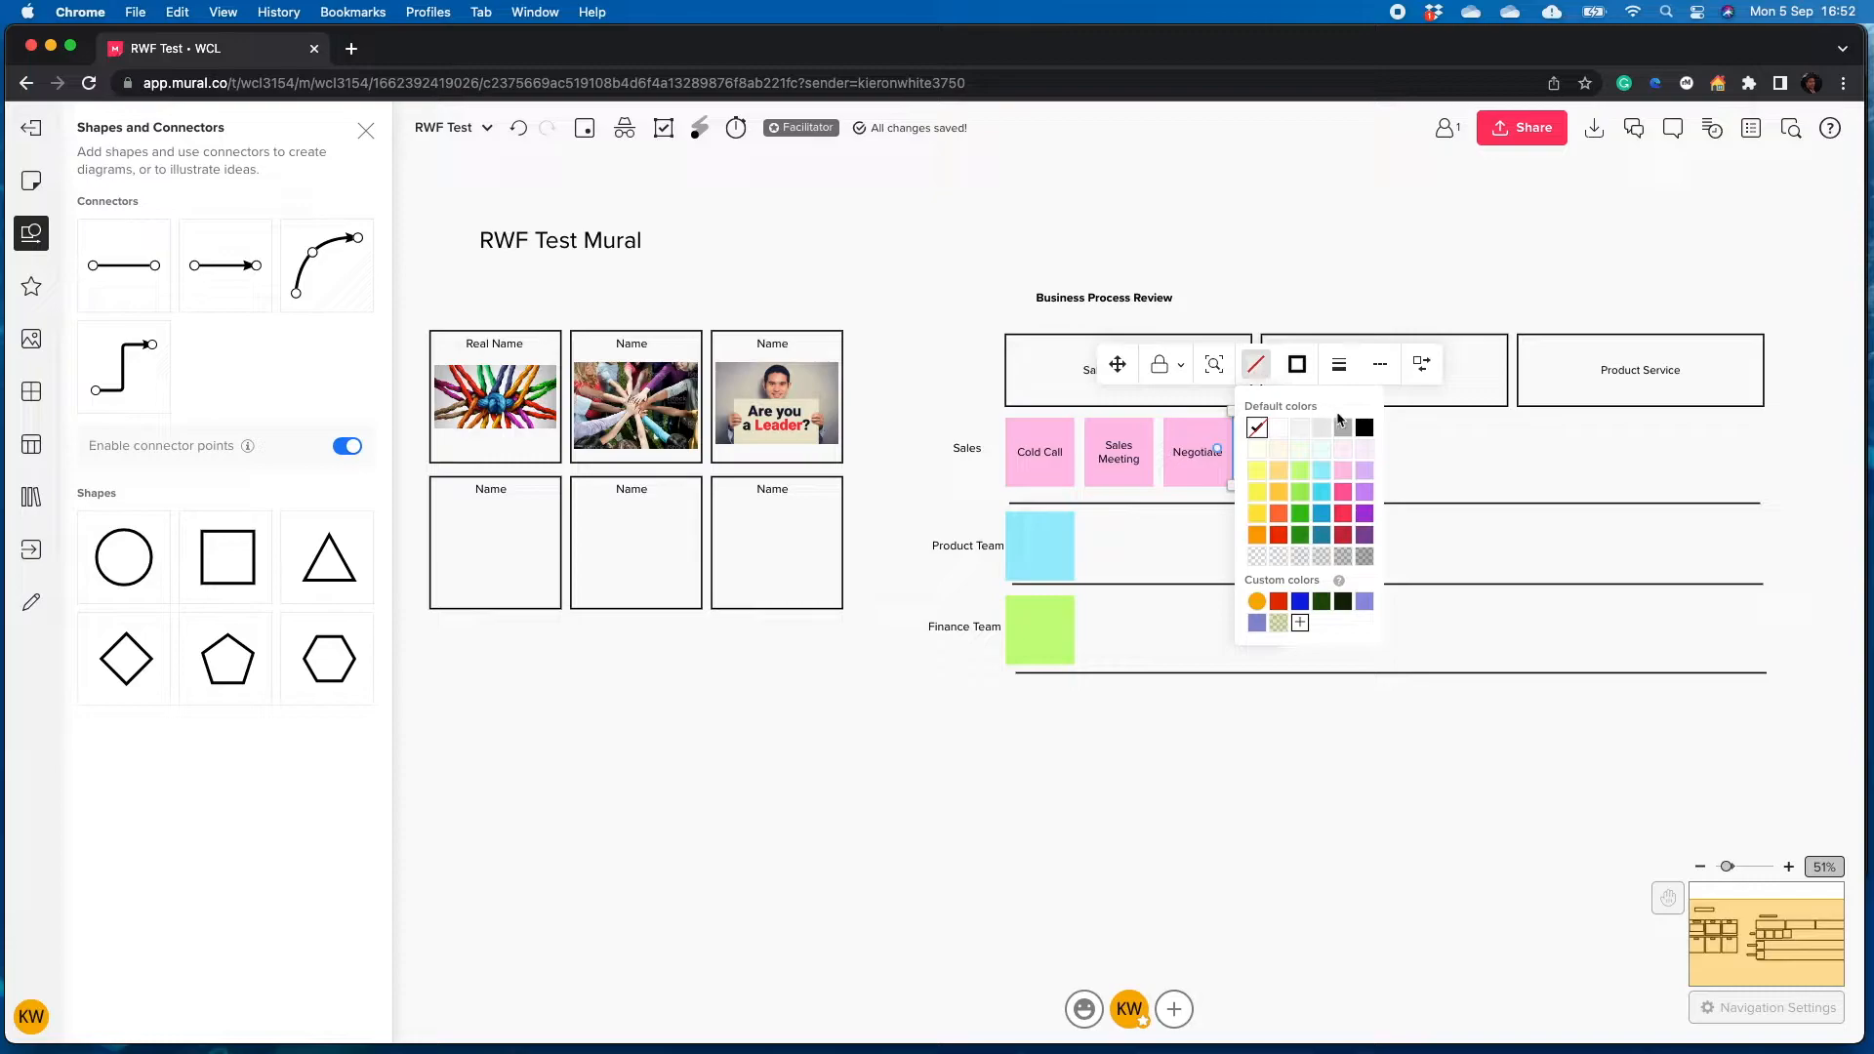
pyautogui.click(1346, 431)
pyautogui.click(1300, 754)
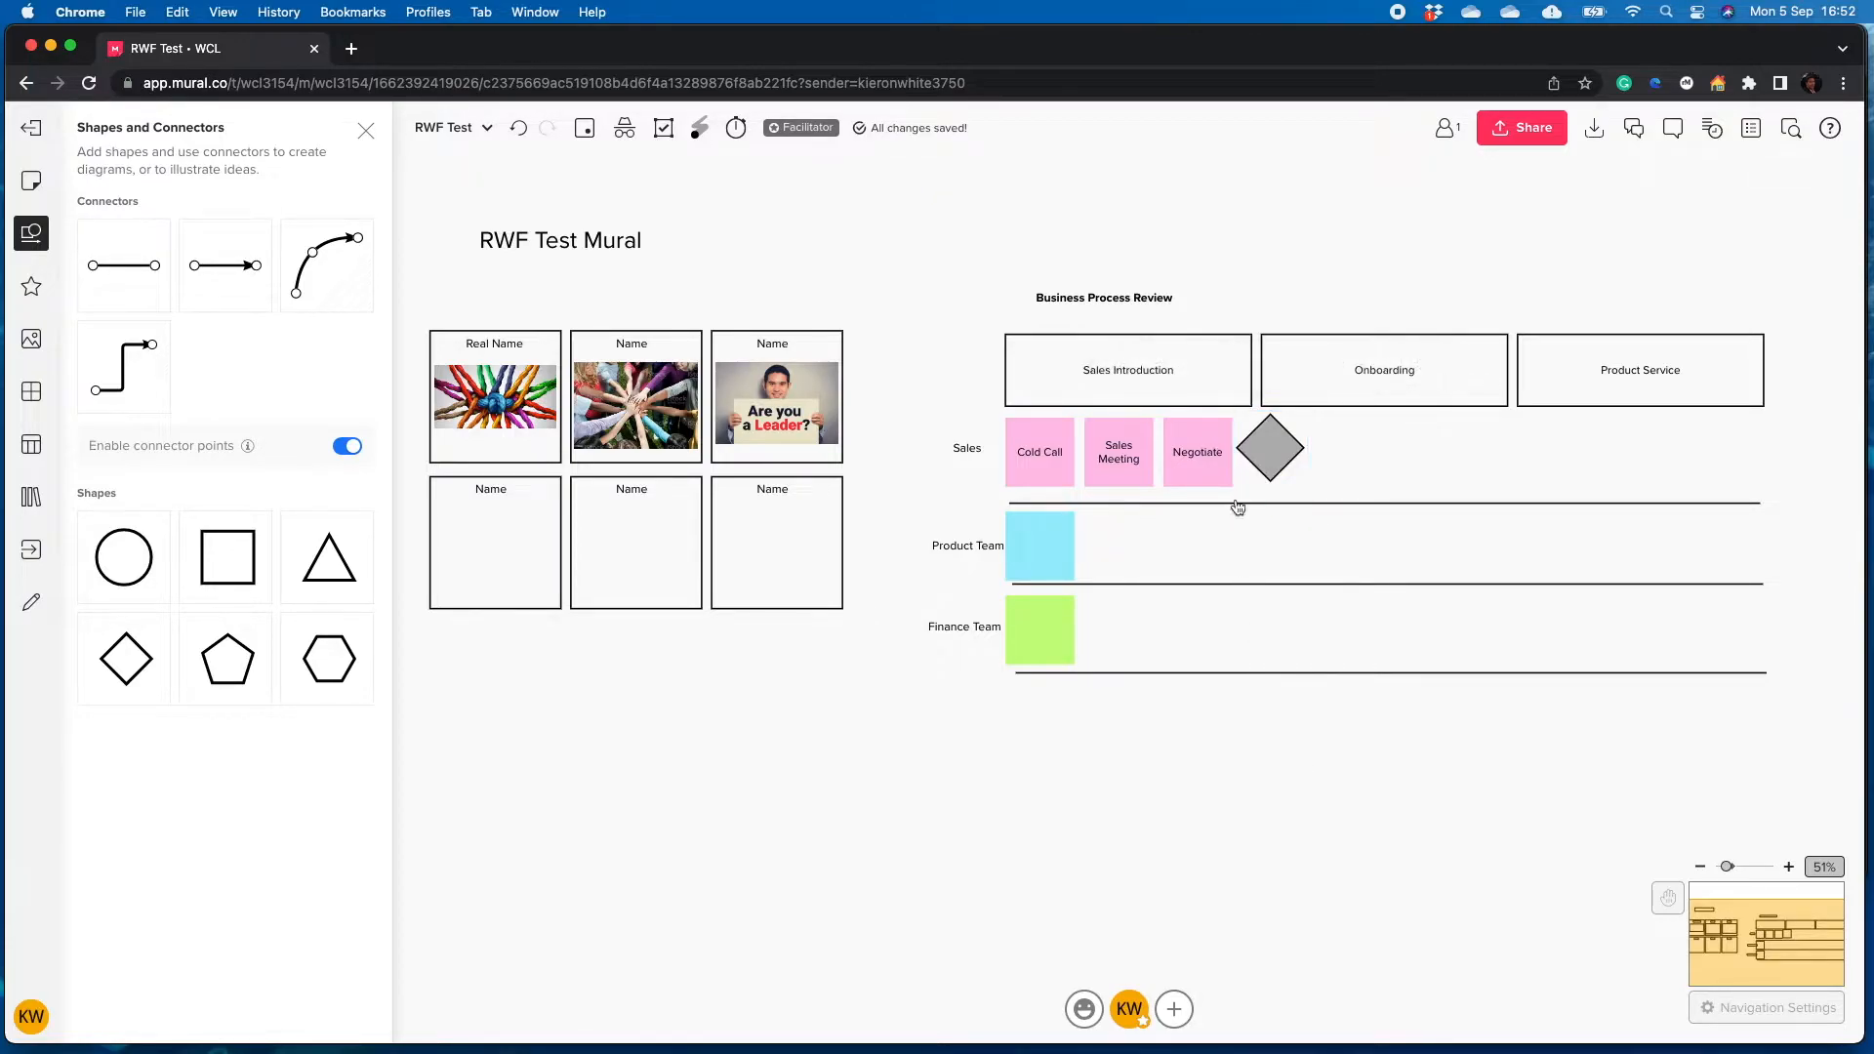
# Label the grey diamond in the Sales row "Contract Signed"
pyautogui.click(1275, 461)
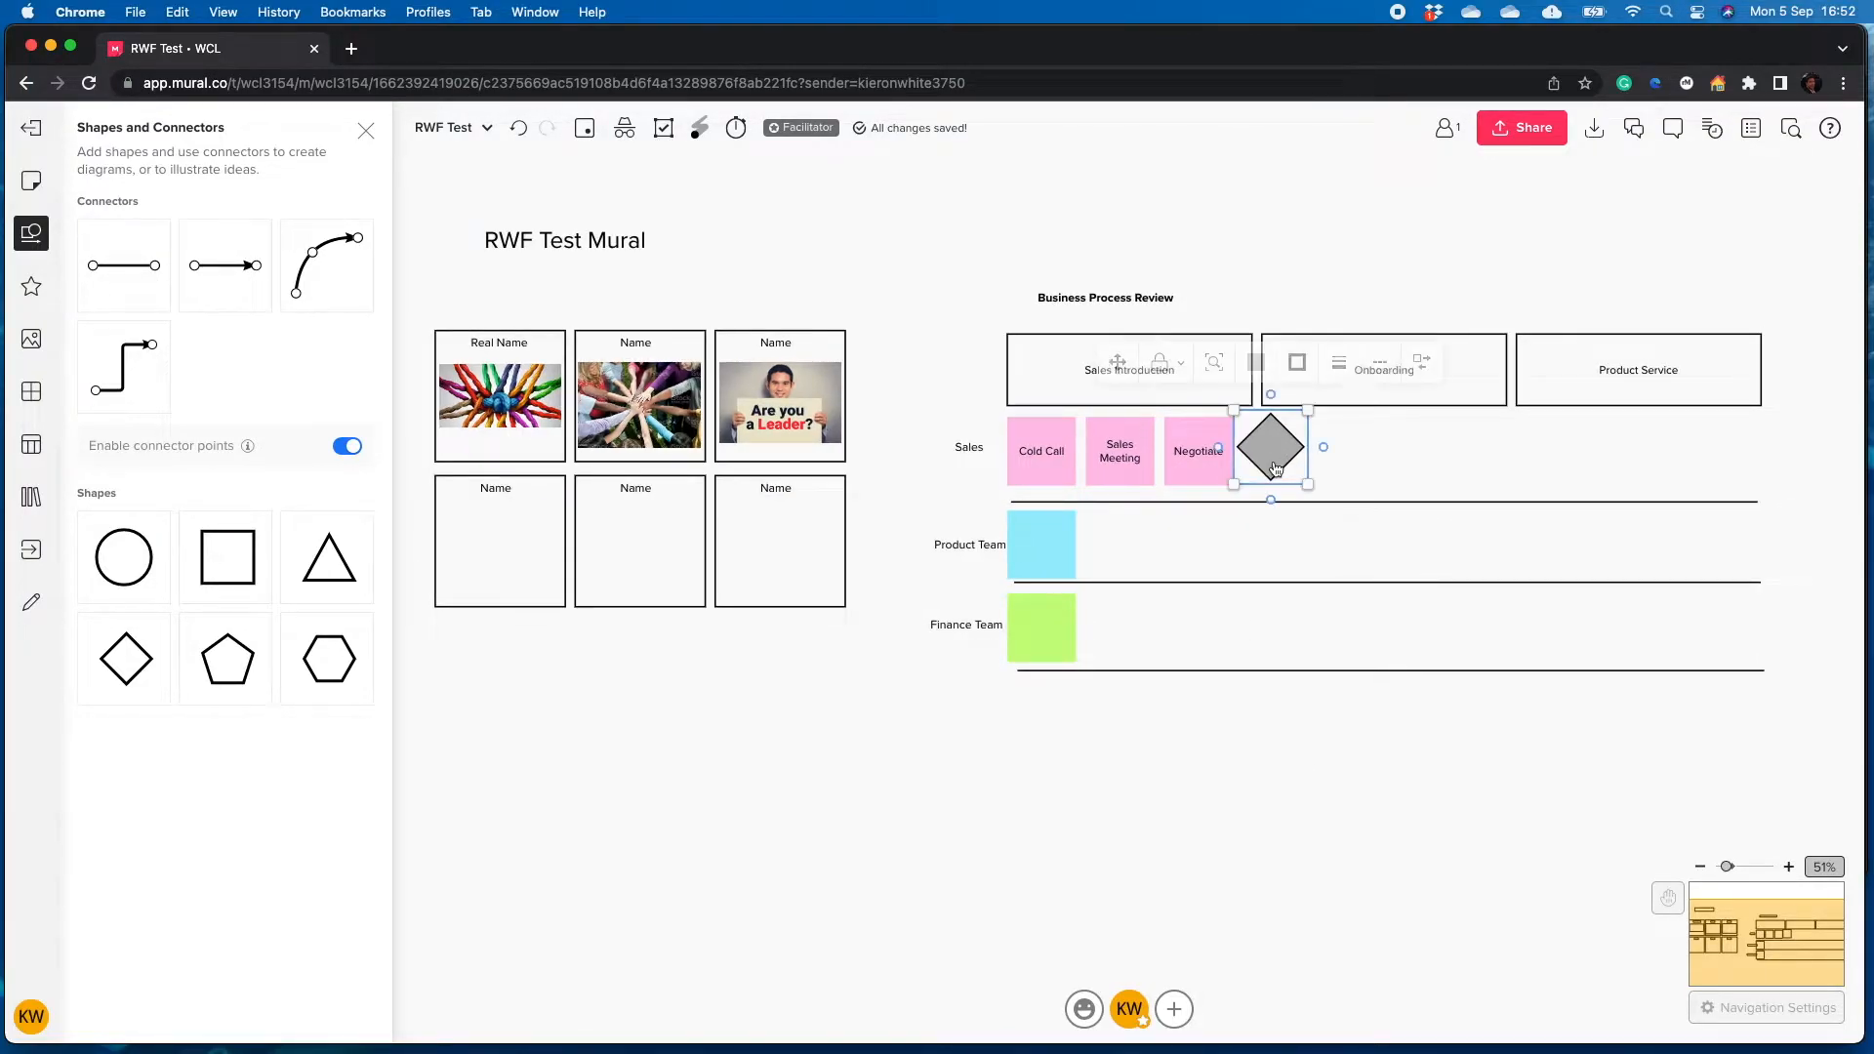
pyautogui.doubleClick(1275, 462)
pyautogui.write('COntract Signed')
pyautogui.click(1318, 536)
pyautogui.click(1268, 440)
pyautogui.moveTo(1272, 500)
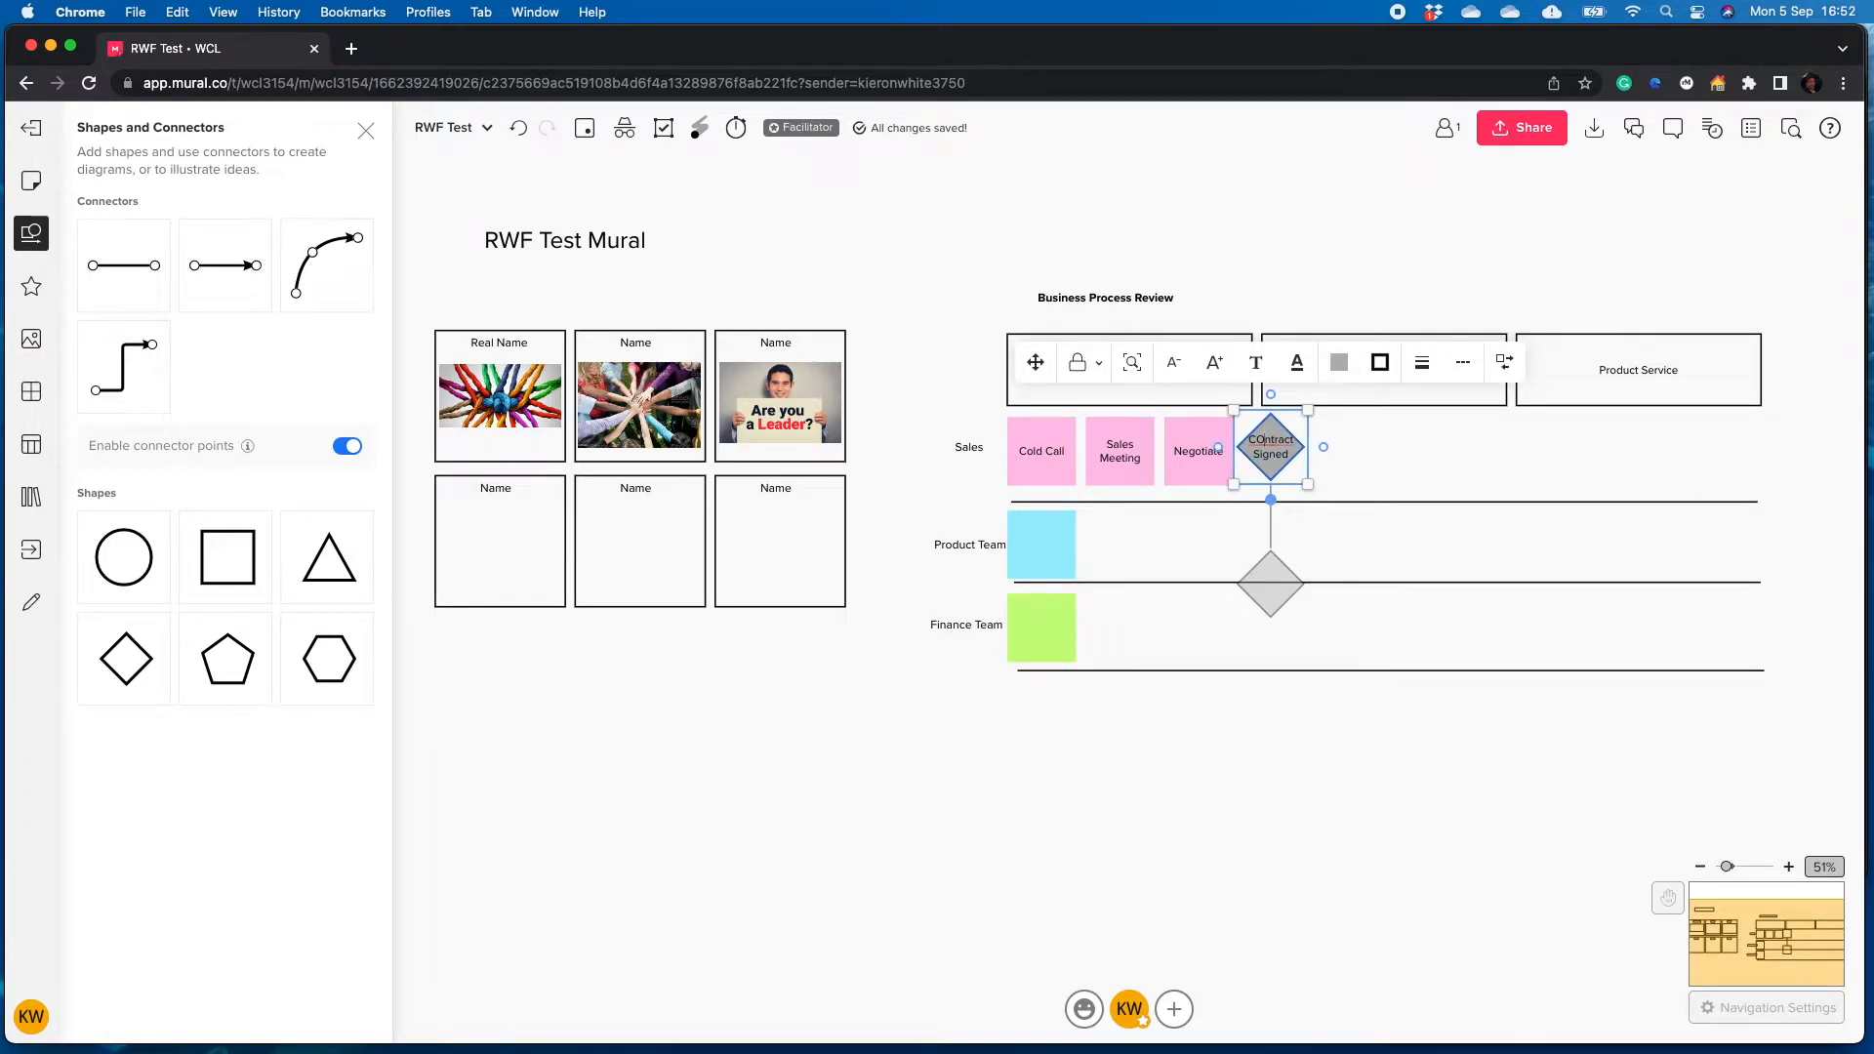
pyautogui.press('BackSpace')
pyautogui.write('o')
pyautogui.click(1204, 841)
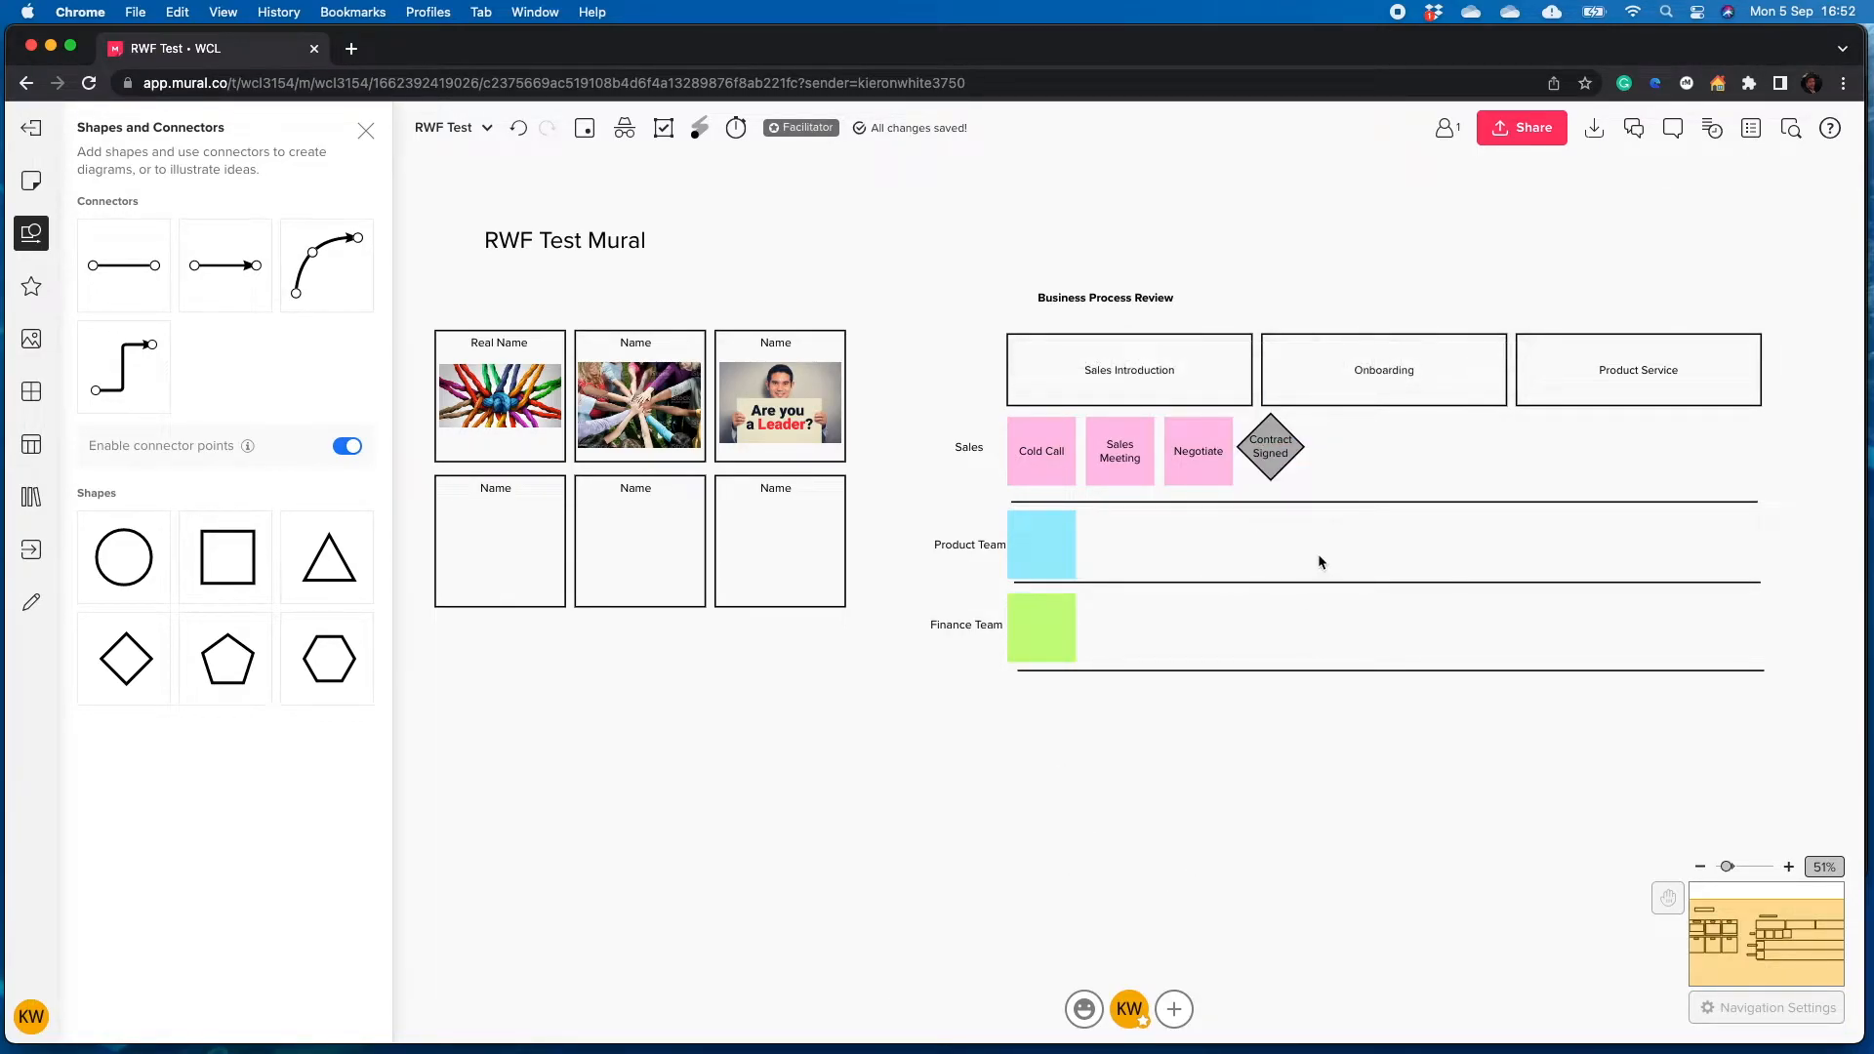
# Shift the Onboarding and Product Service boxes together slightly to the right to make room above the diamond
pyautogui.scroll(-1, 1292, 595)
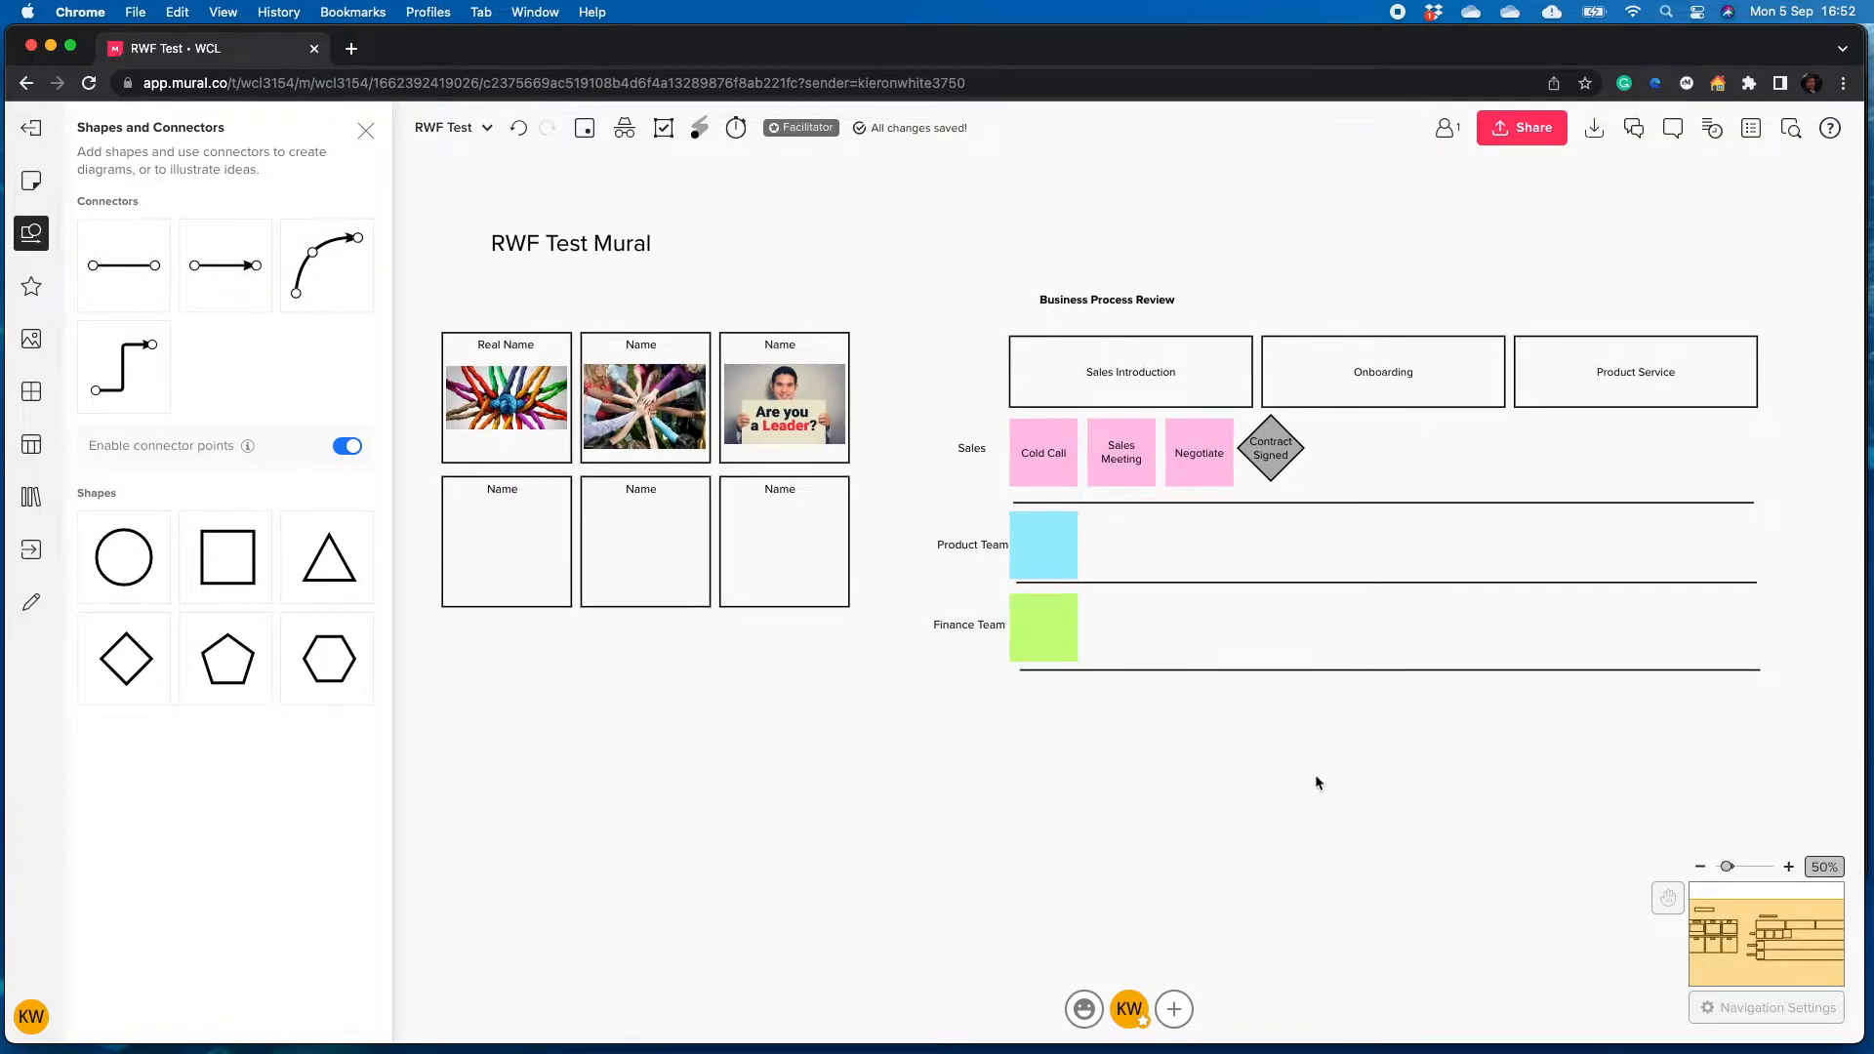
pyautogui.moveTo(1318, 782); pyautogui.dragTo(1130, 771)
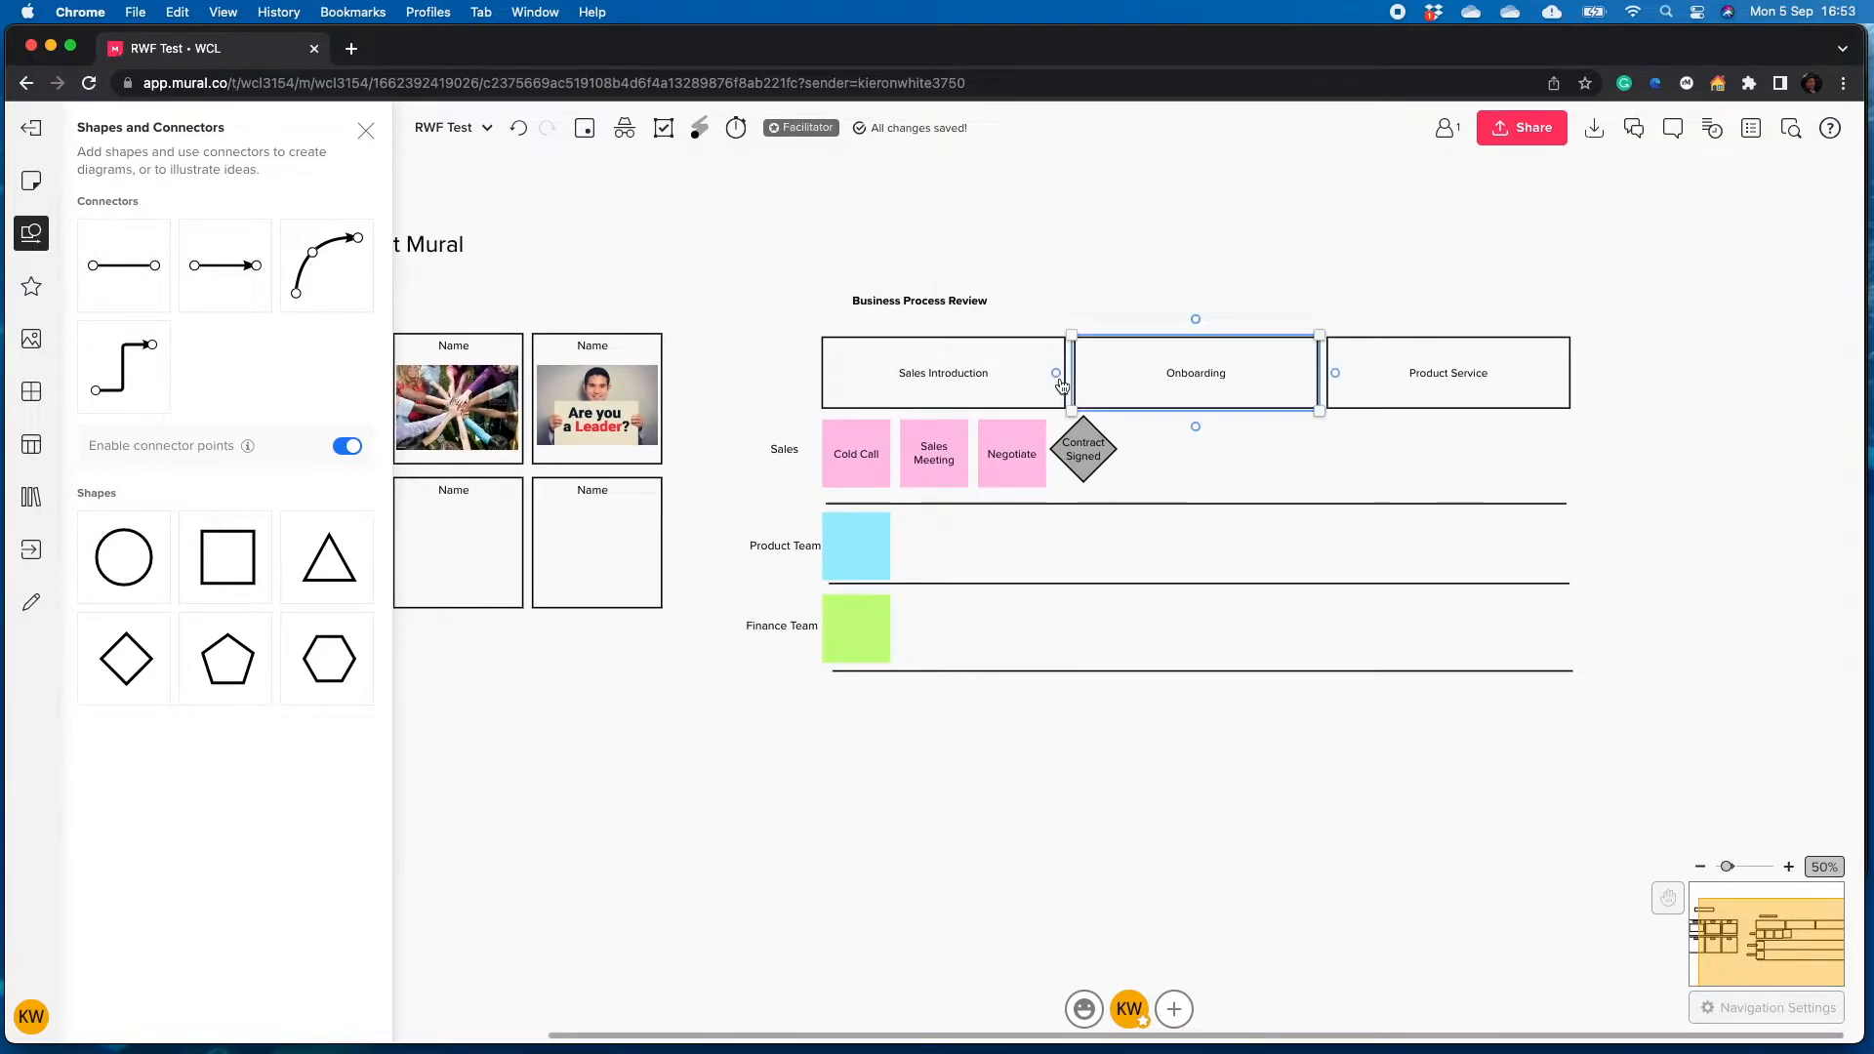
pyautogui.click(1113, 383)
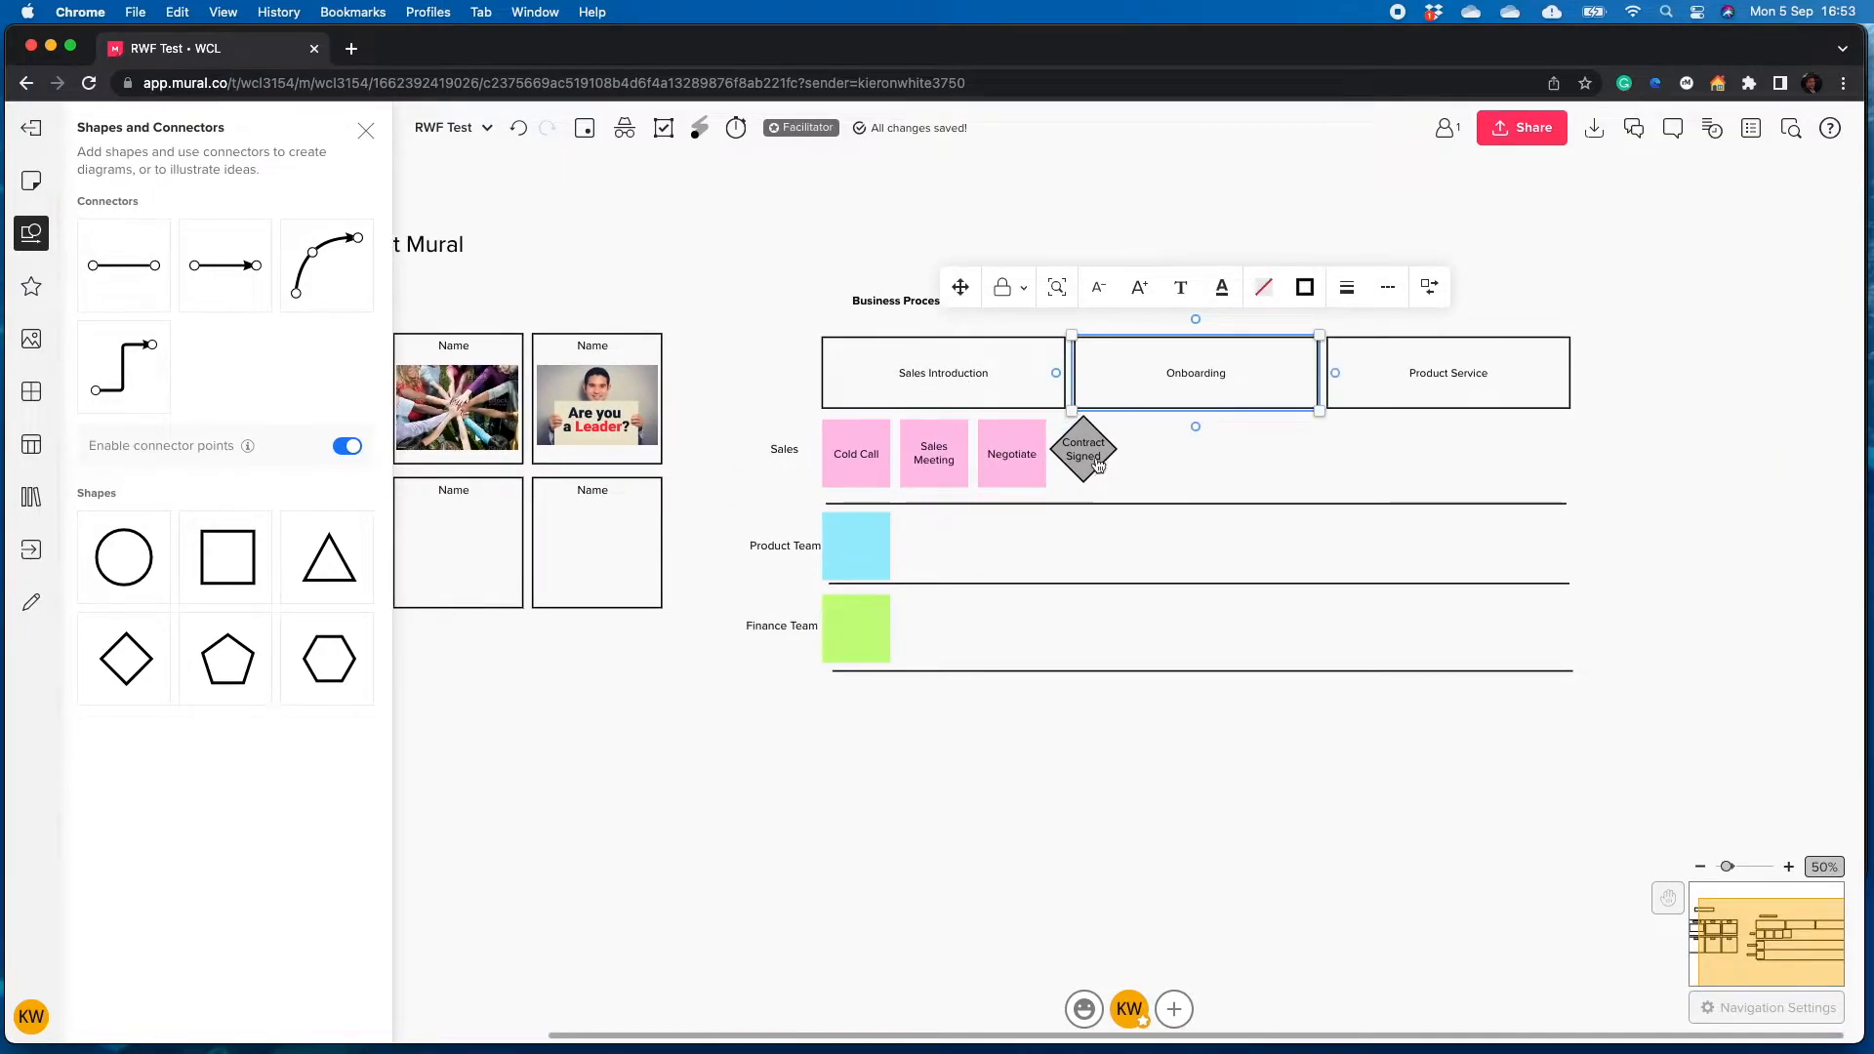
pyautogui.scroll(3, 1072, 440)
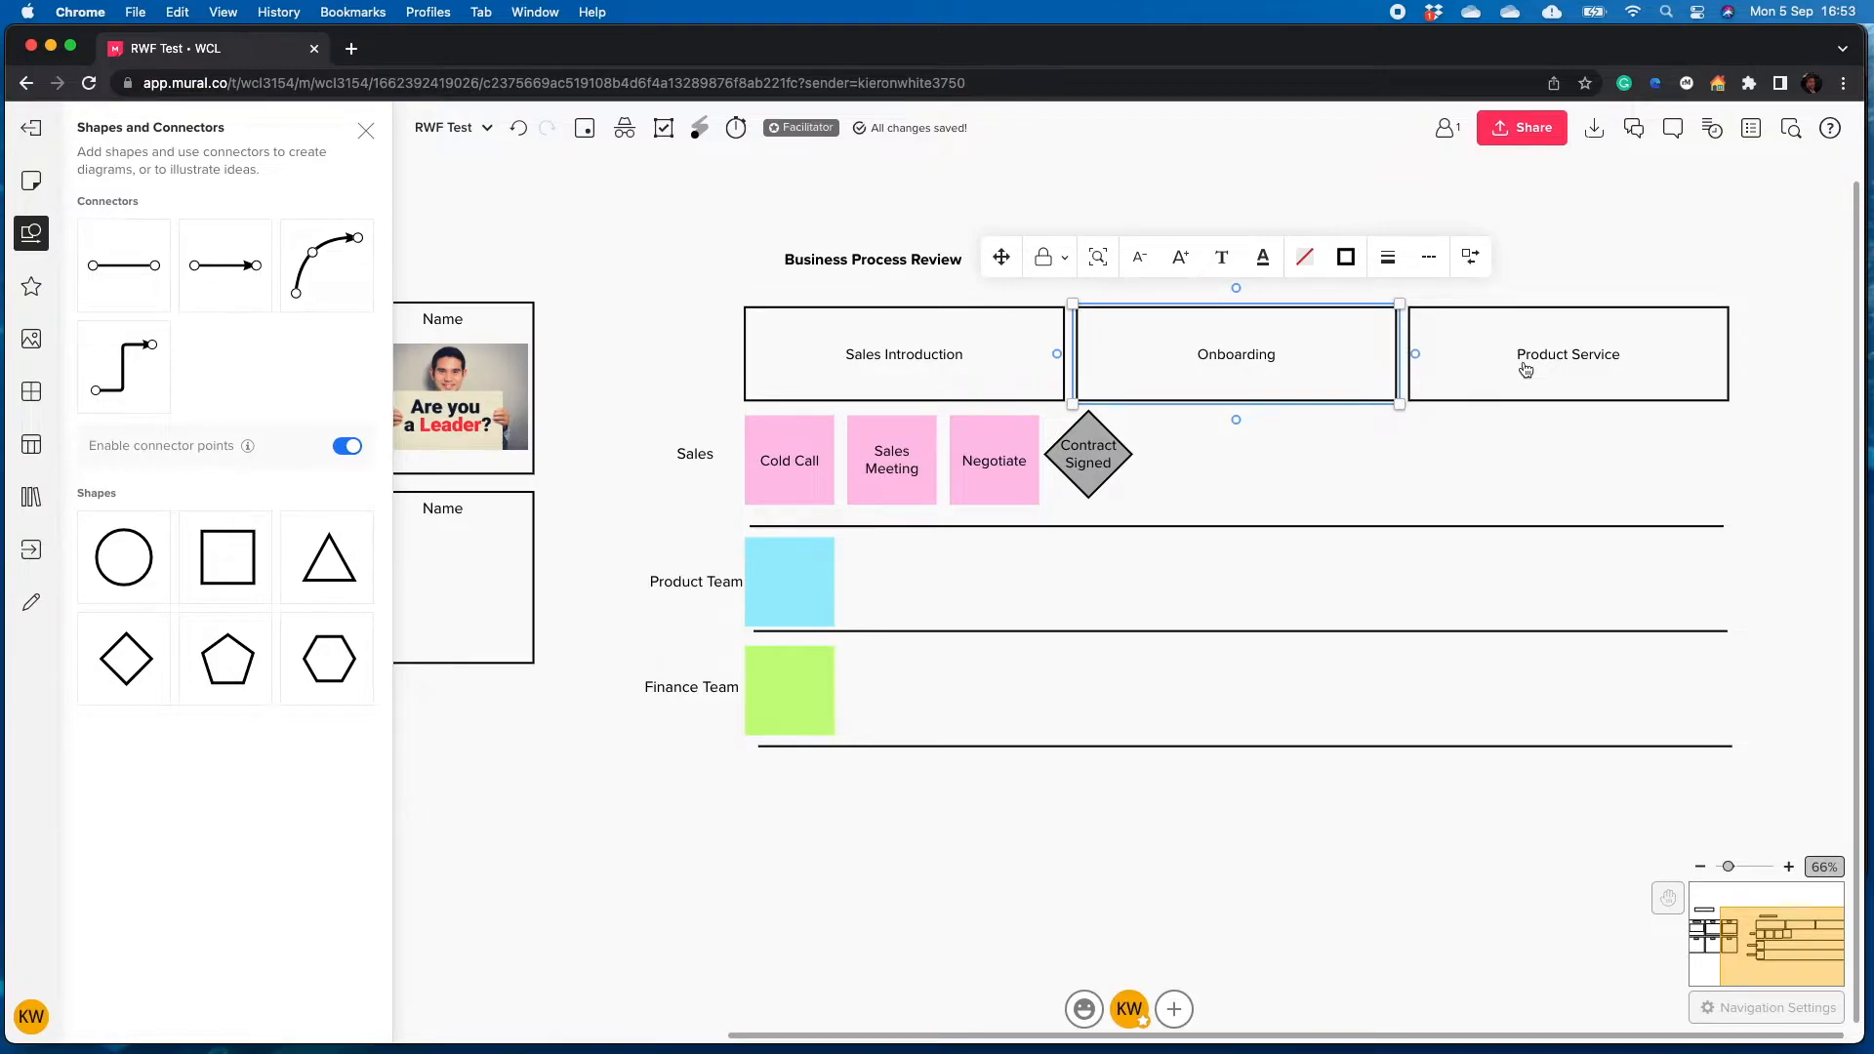
pyautogui.keyDown('shift'); pyautogui.click(1526, 368); pyautogui.keyUp('shift')
pyautogui.moveTo(1527, 381); pyautogui.dragTo(1561, 380)
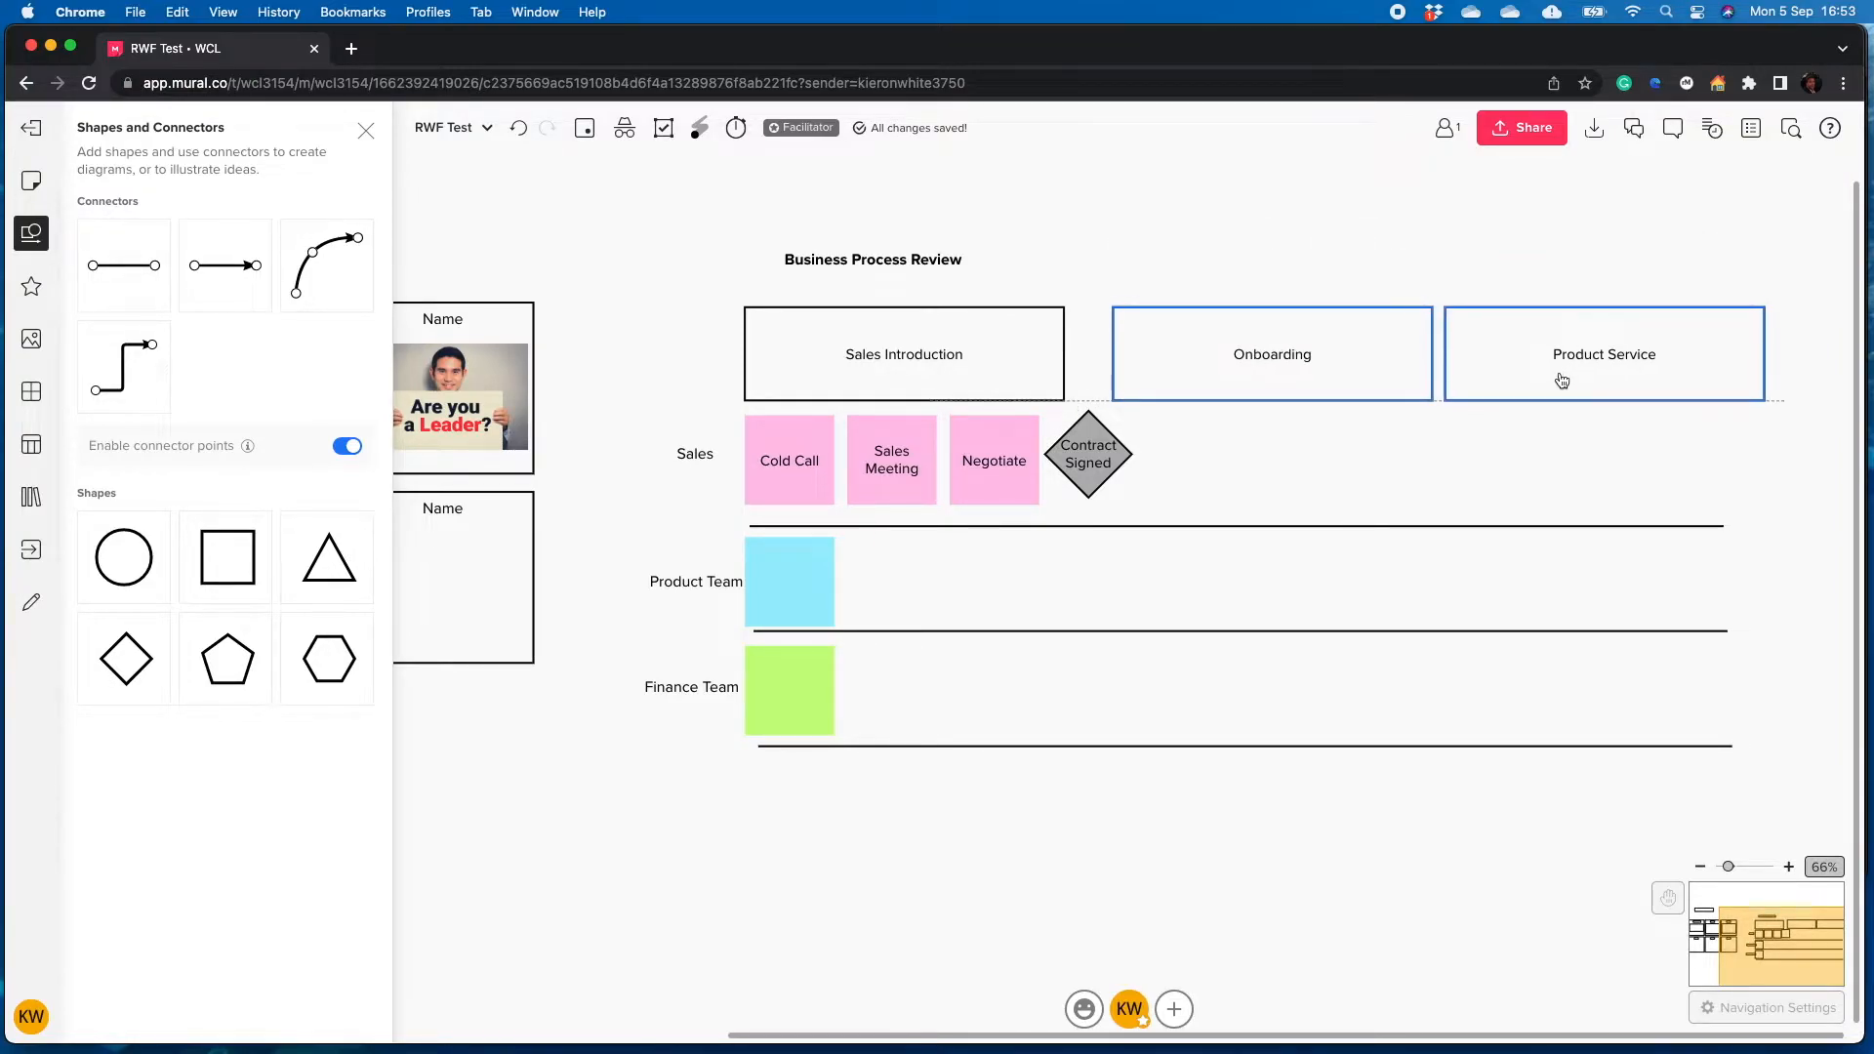
pyautogui.click(1318, 878)
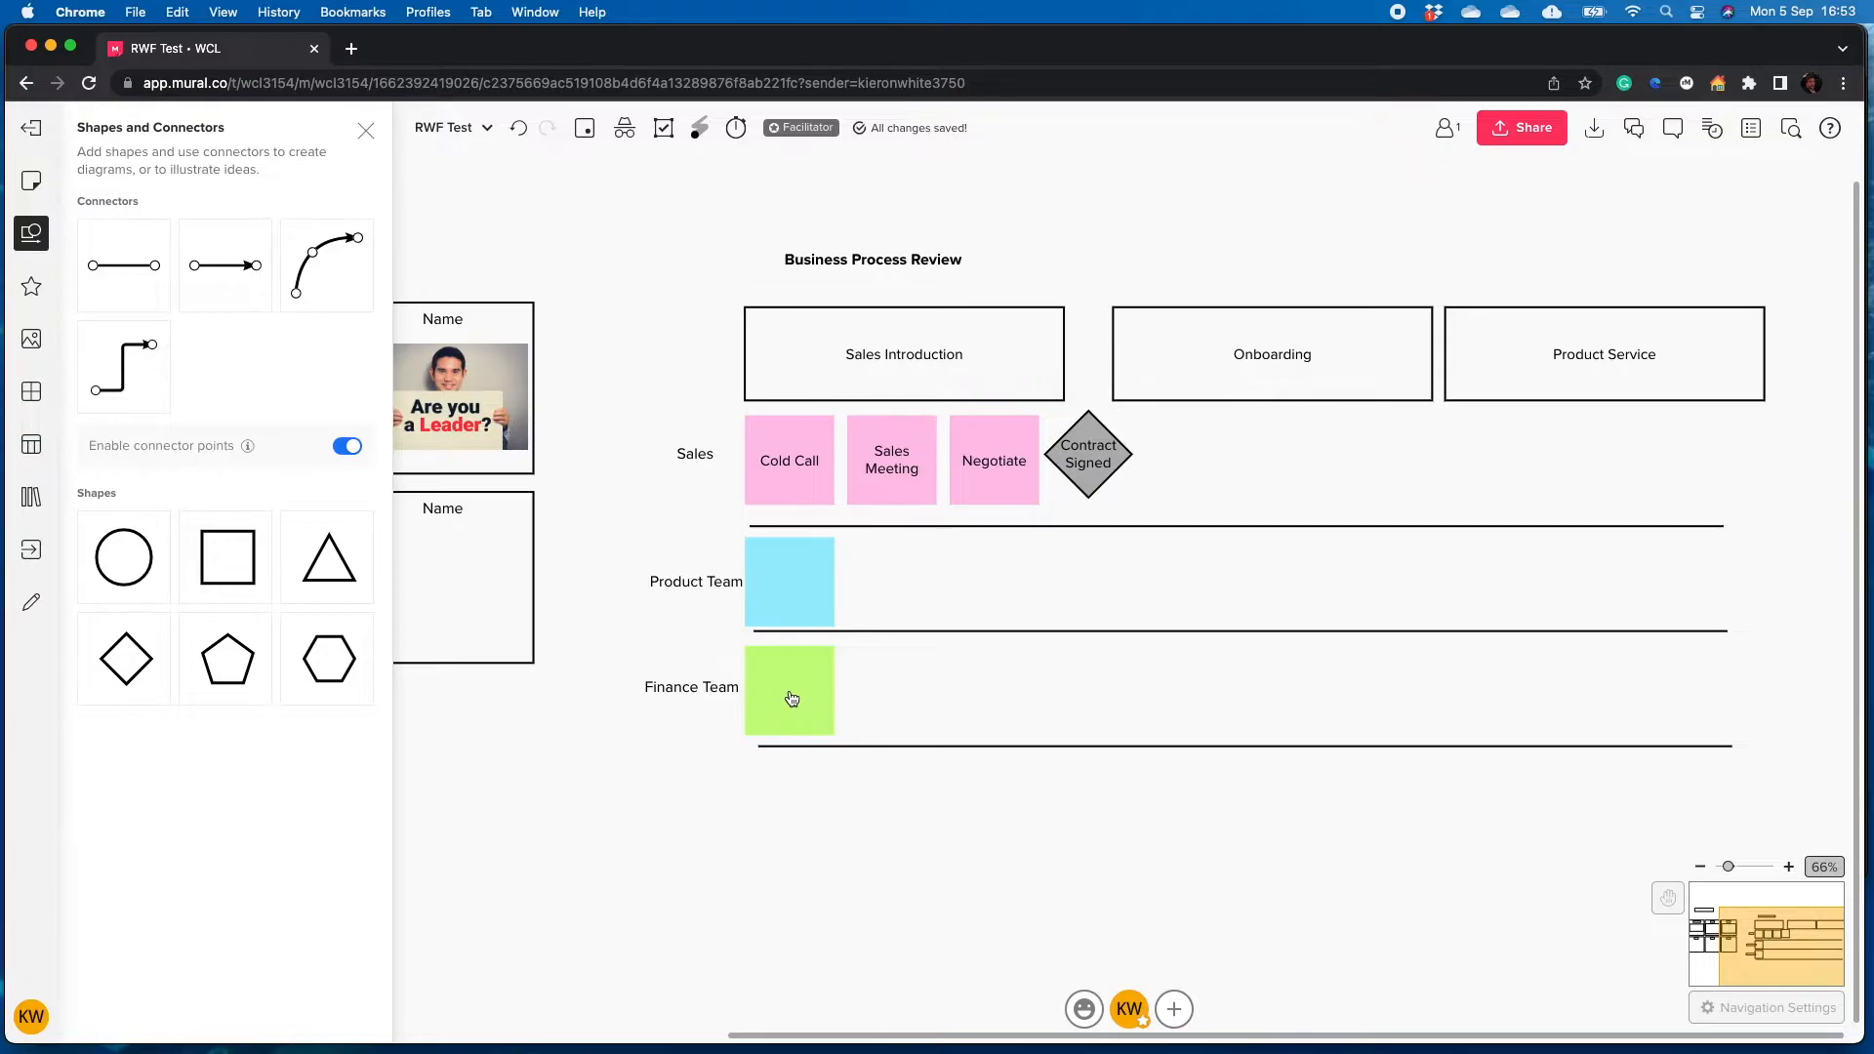
pyautogui.moveTo(792, 700)
pyautogui.mouseDown()
pyautogui.moveTo(1059, 705)
pyautogui.moveTo(757, 700)
pyautogui.mouseUp()
pyautogui.press('super+z')
pyautogui.click(894, 788)
# Nudge the green sticky note slightly down and right, and lower the line beneath the Finance Team row
pyautogui.moveTo(784, 715)
pyautogui.mouseDown()
pyautogui.moveTo(849, 691)
pyautogui.moveTo(791, 711)
pyautogui.mouseUp()
pyautogui.click(873, 785)
pyautogui.click(894, 755)
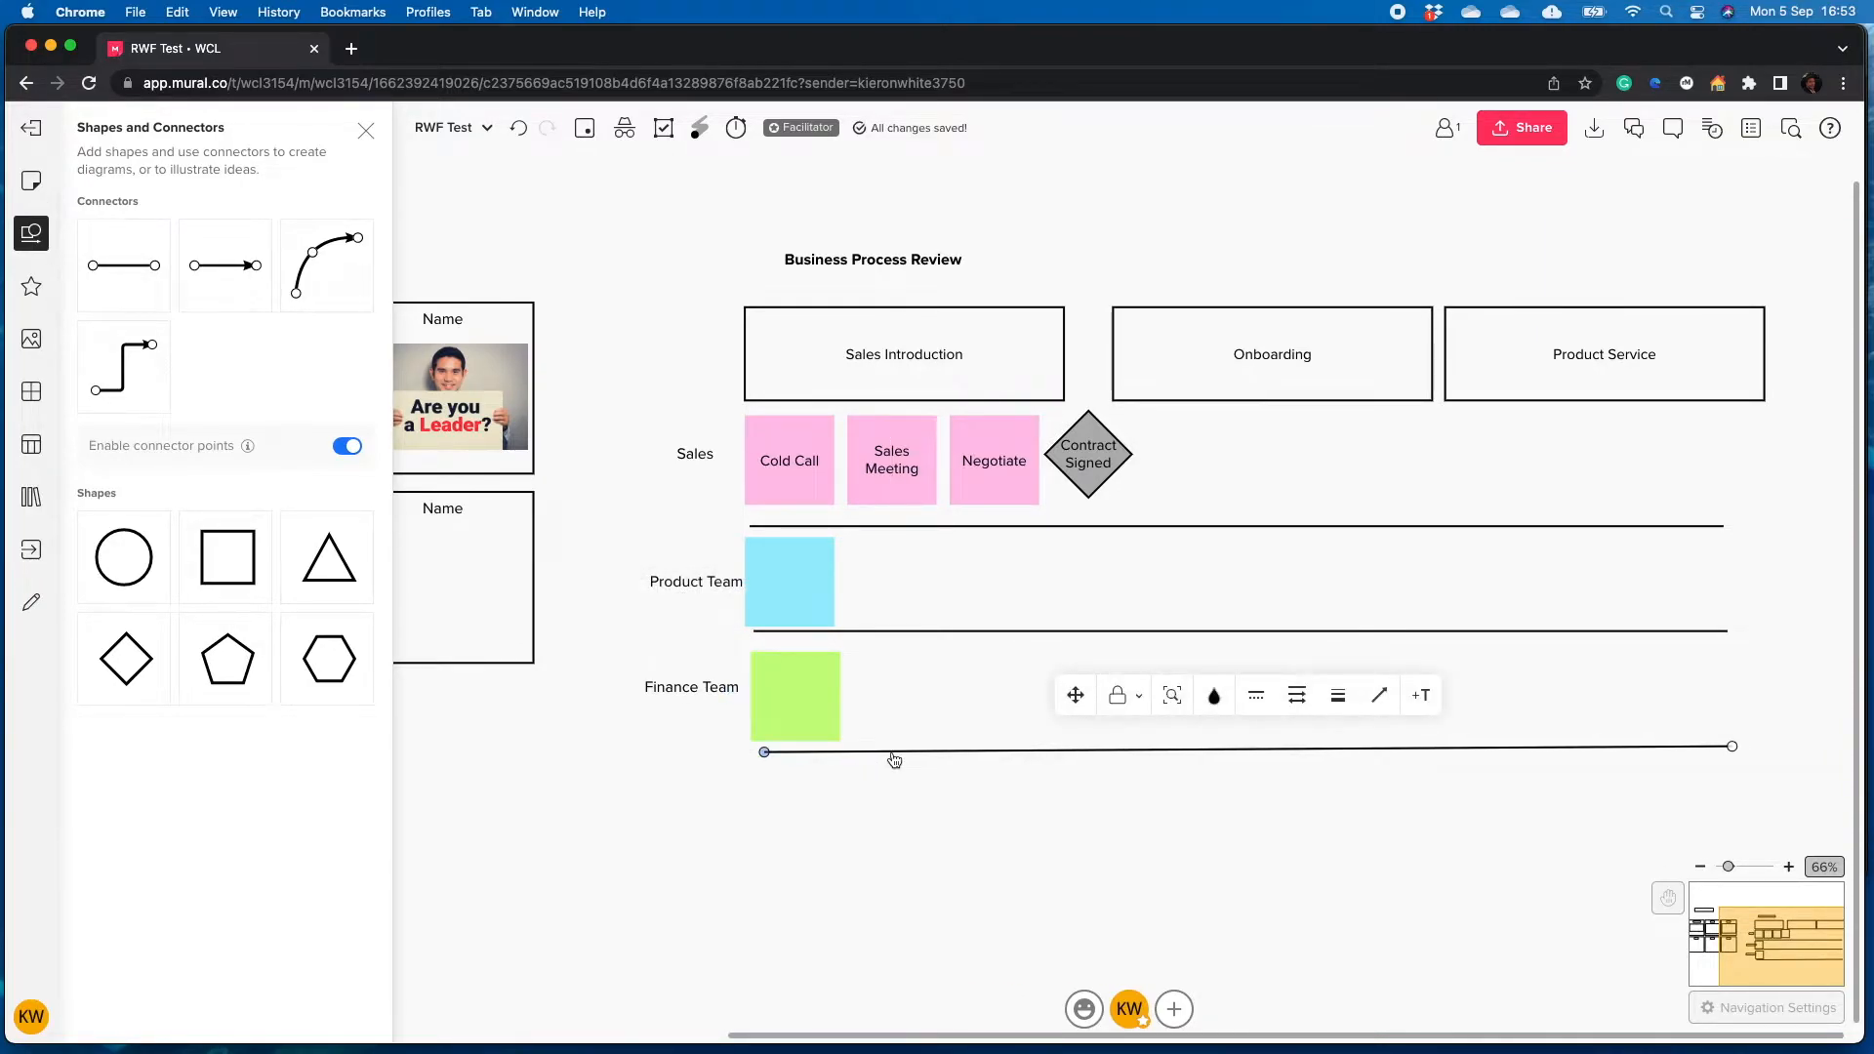
pyautogui.moveTo(892, 772); pyautogui.dragTo(888, 770)
# Move the green sticky note below "Negotiate" in the Finance Team row and label it "Drawing up a contract"
pyautogui.click(820, 691)
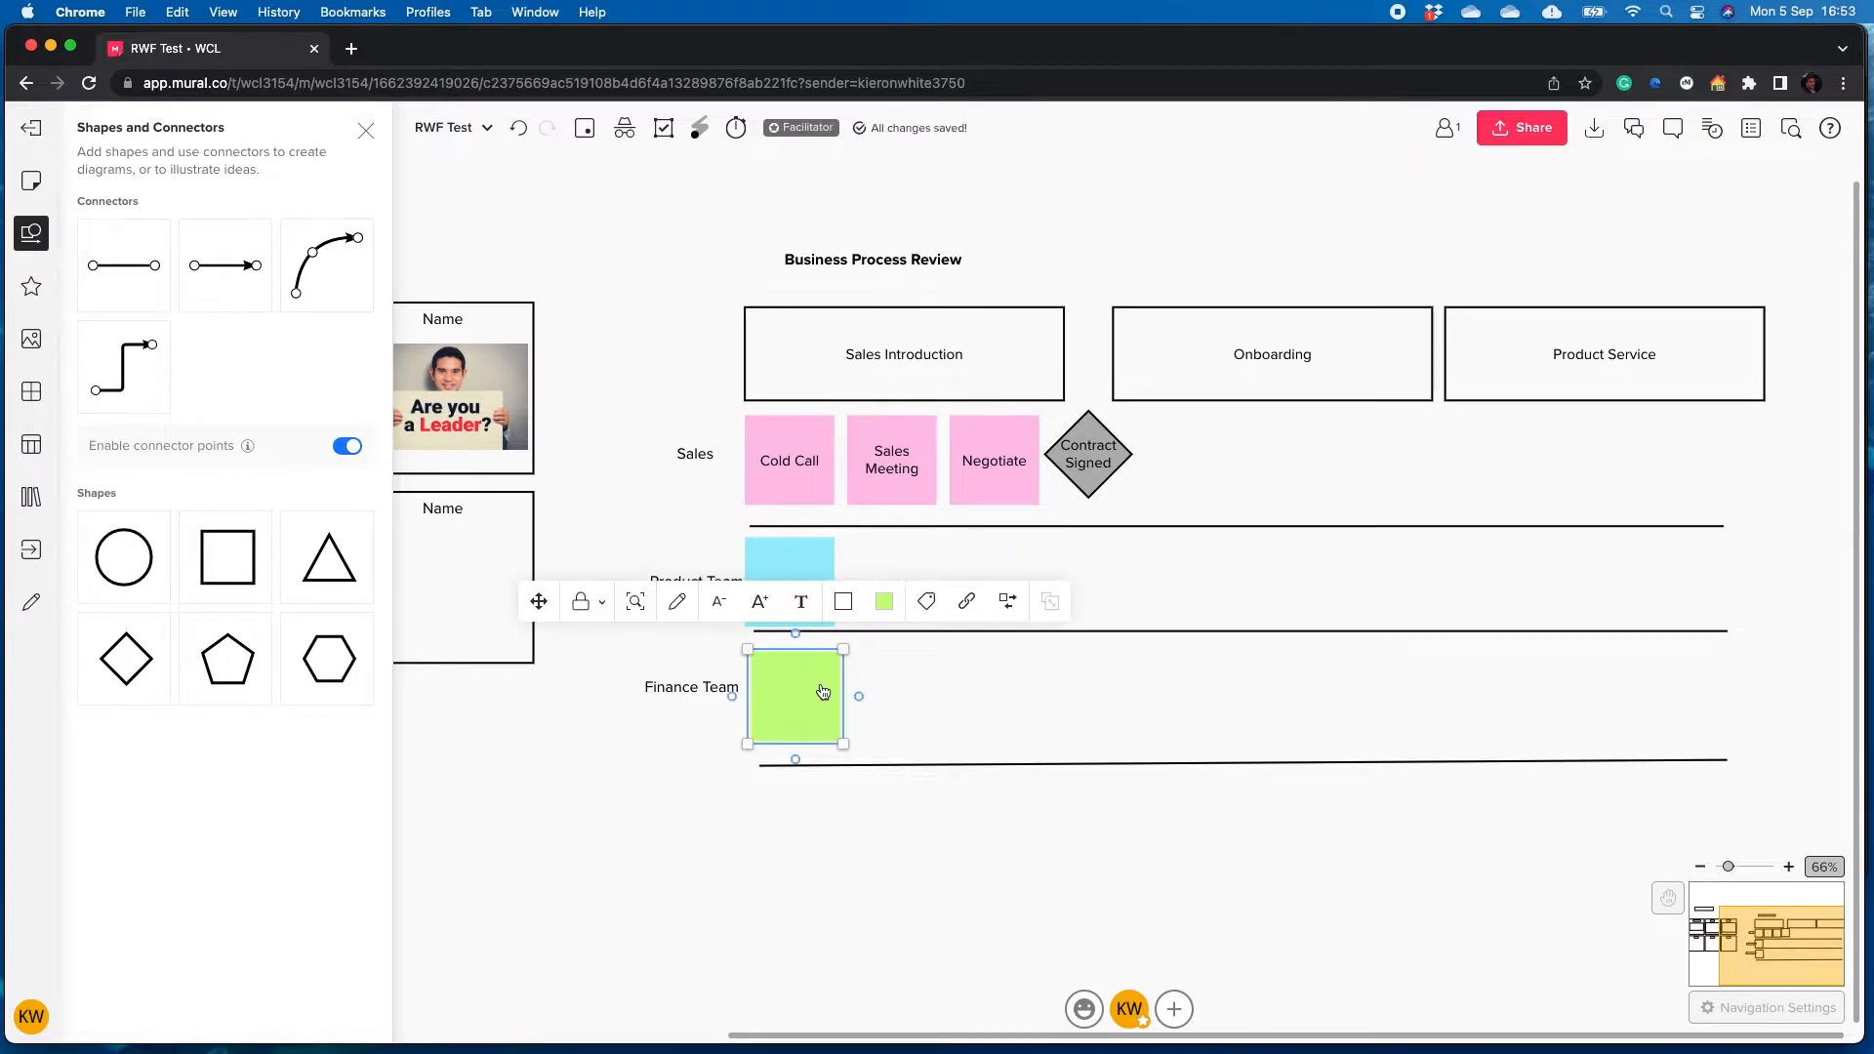
pyautogui.moveTo(817, 690); pyautogui.dragTo(1014, 689)
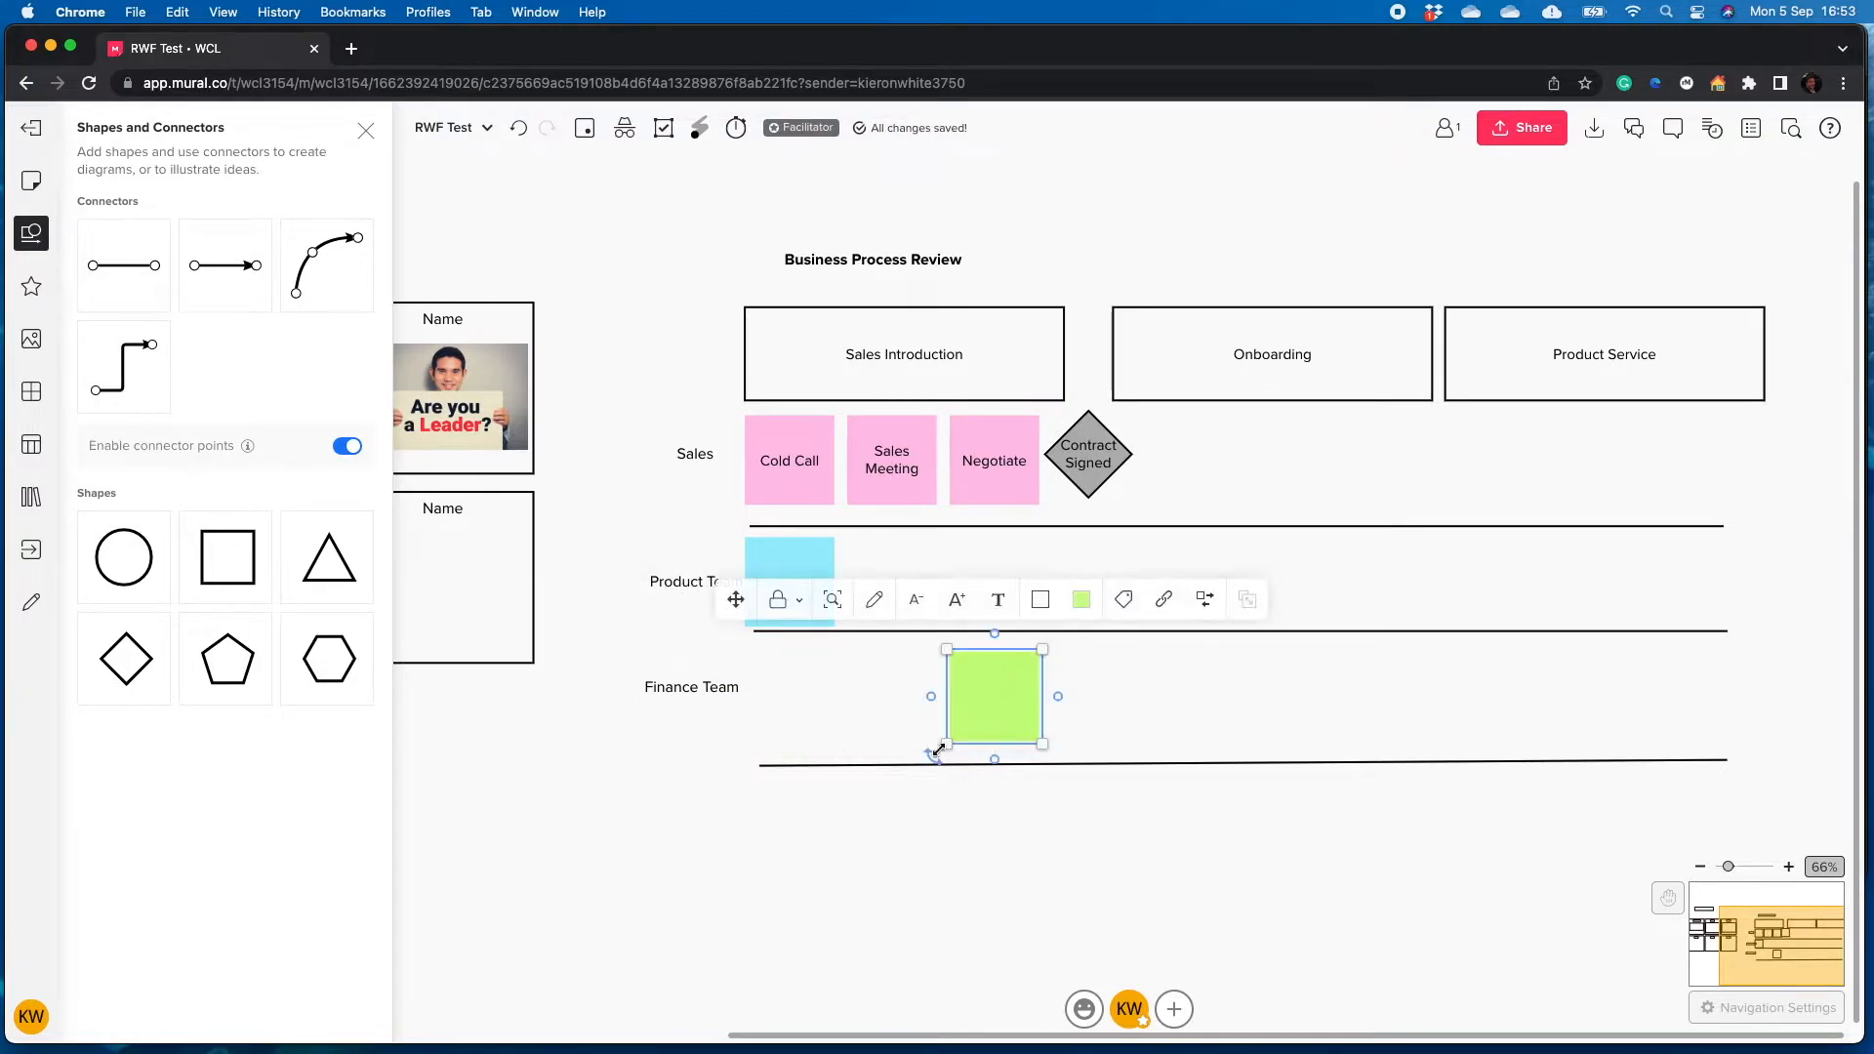
pyautogui.doubleClick(1003, 714)
pyautogui.write('Drawin')
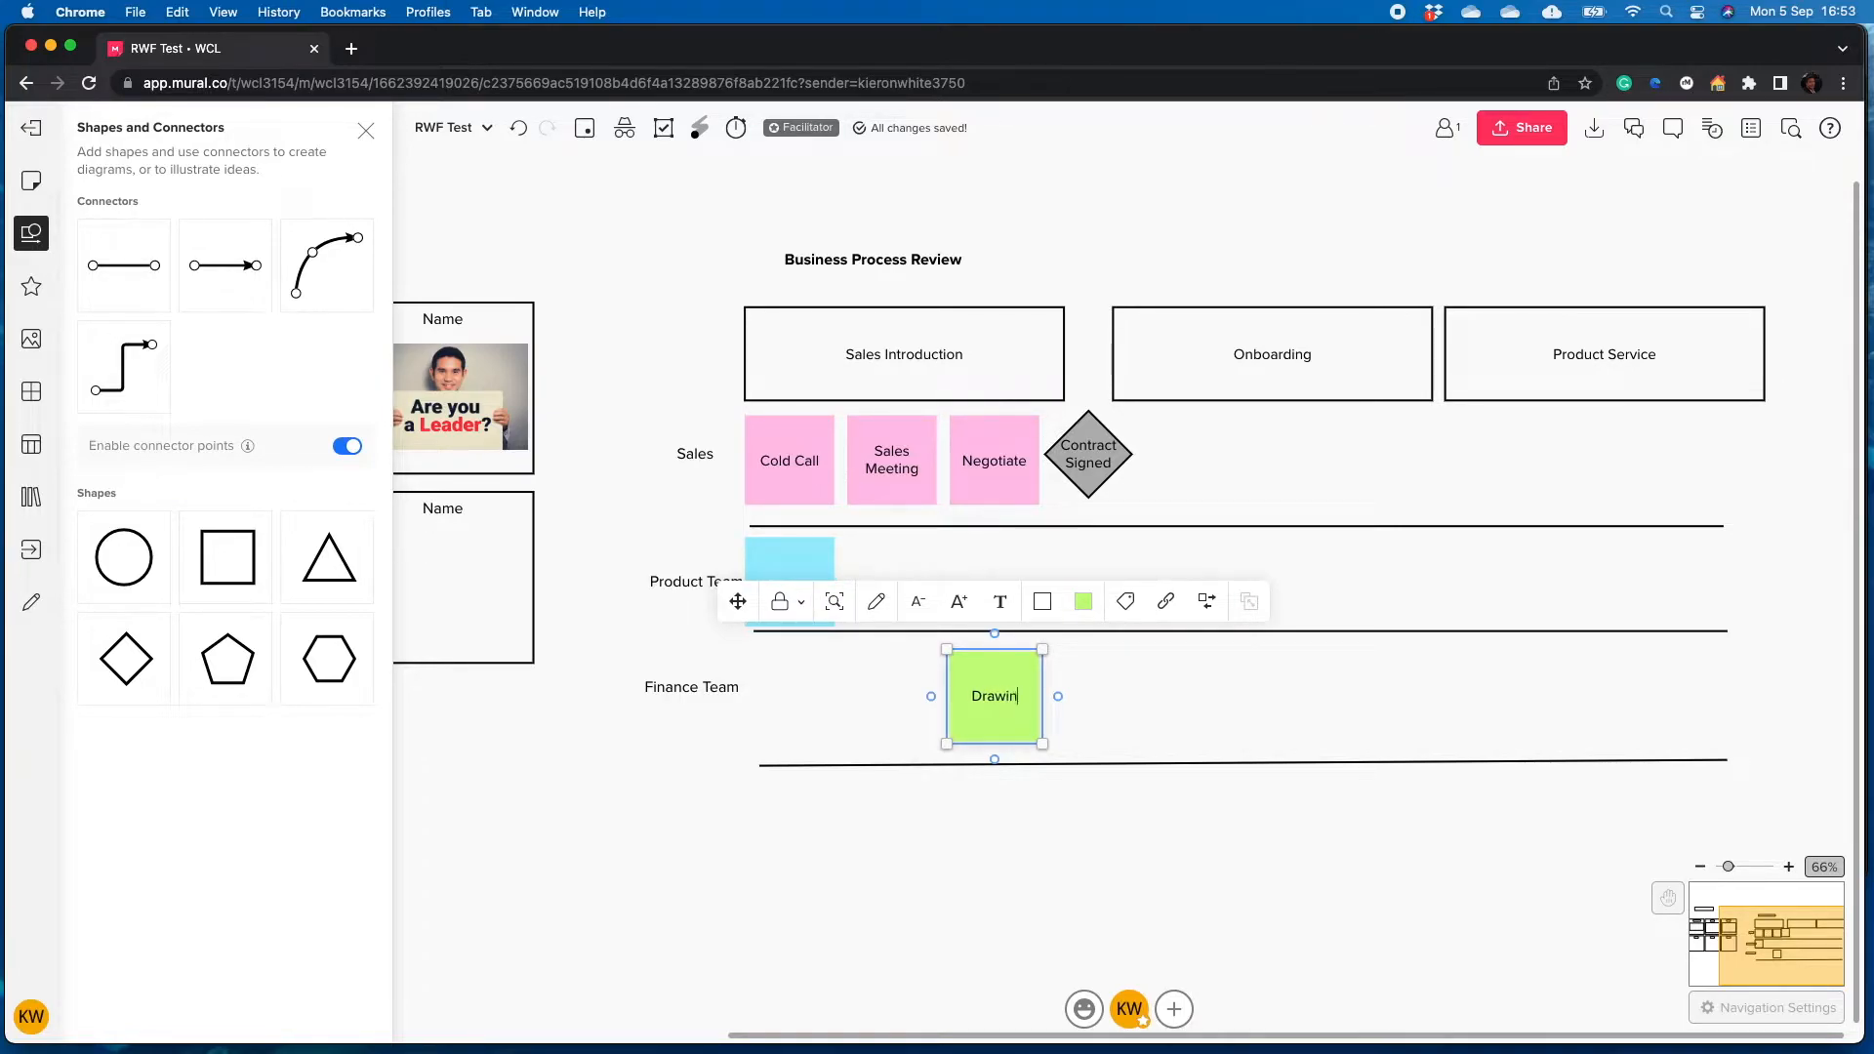
pyautogui.write('g up a contract')
pyautogui.click(1161, 806)
# Straighten the line beneath the Finance Team row by raising its left end until it is horizontal
pyautogui.click(979, 770)
pyautogui.moveTo(758, 769); pyautogui.dragTo(753, 762)
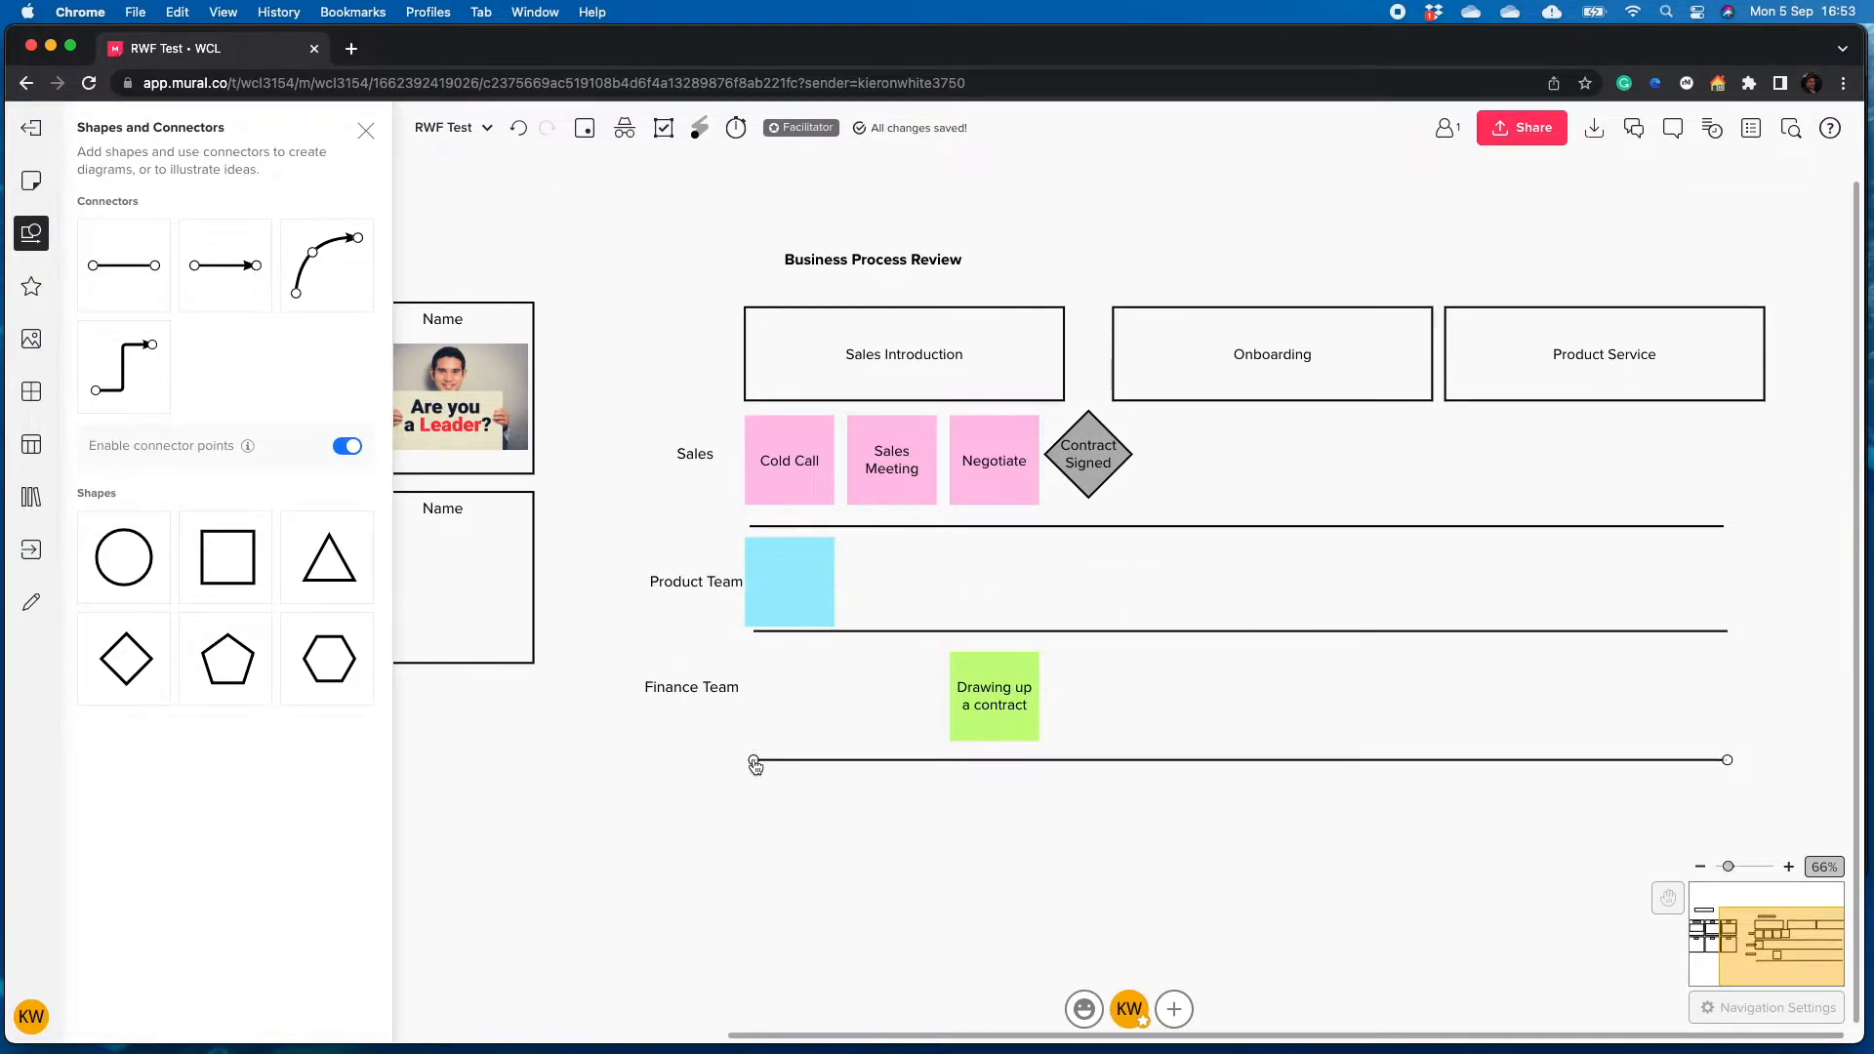
pyautogui.click(768, 795)
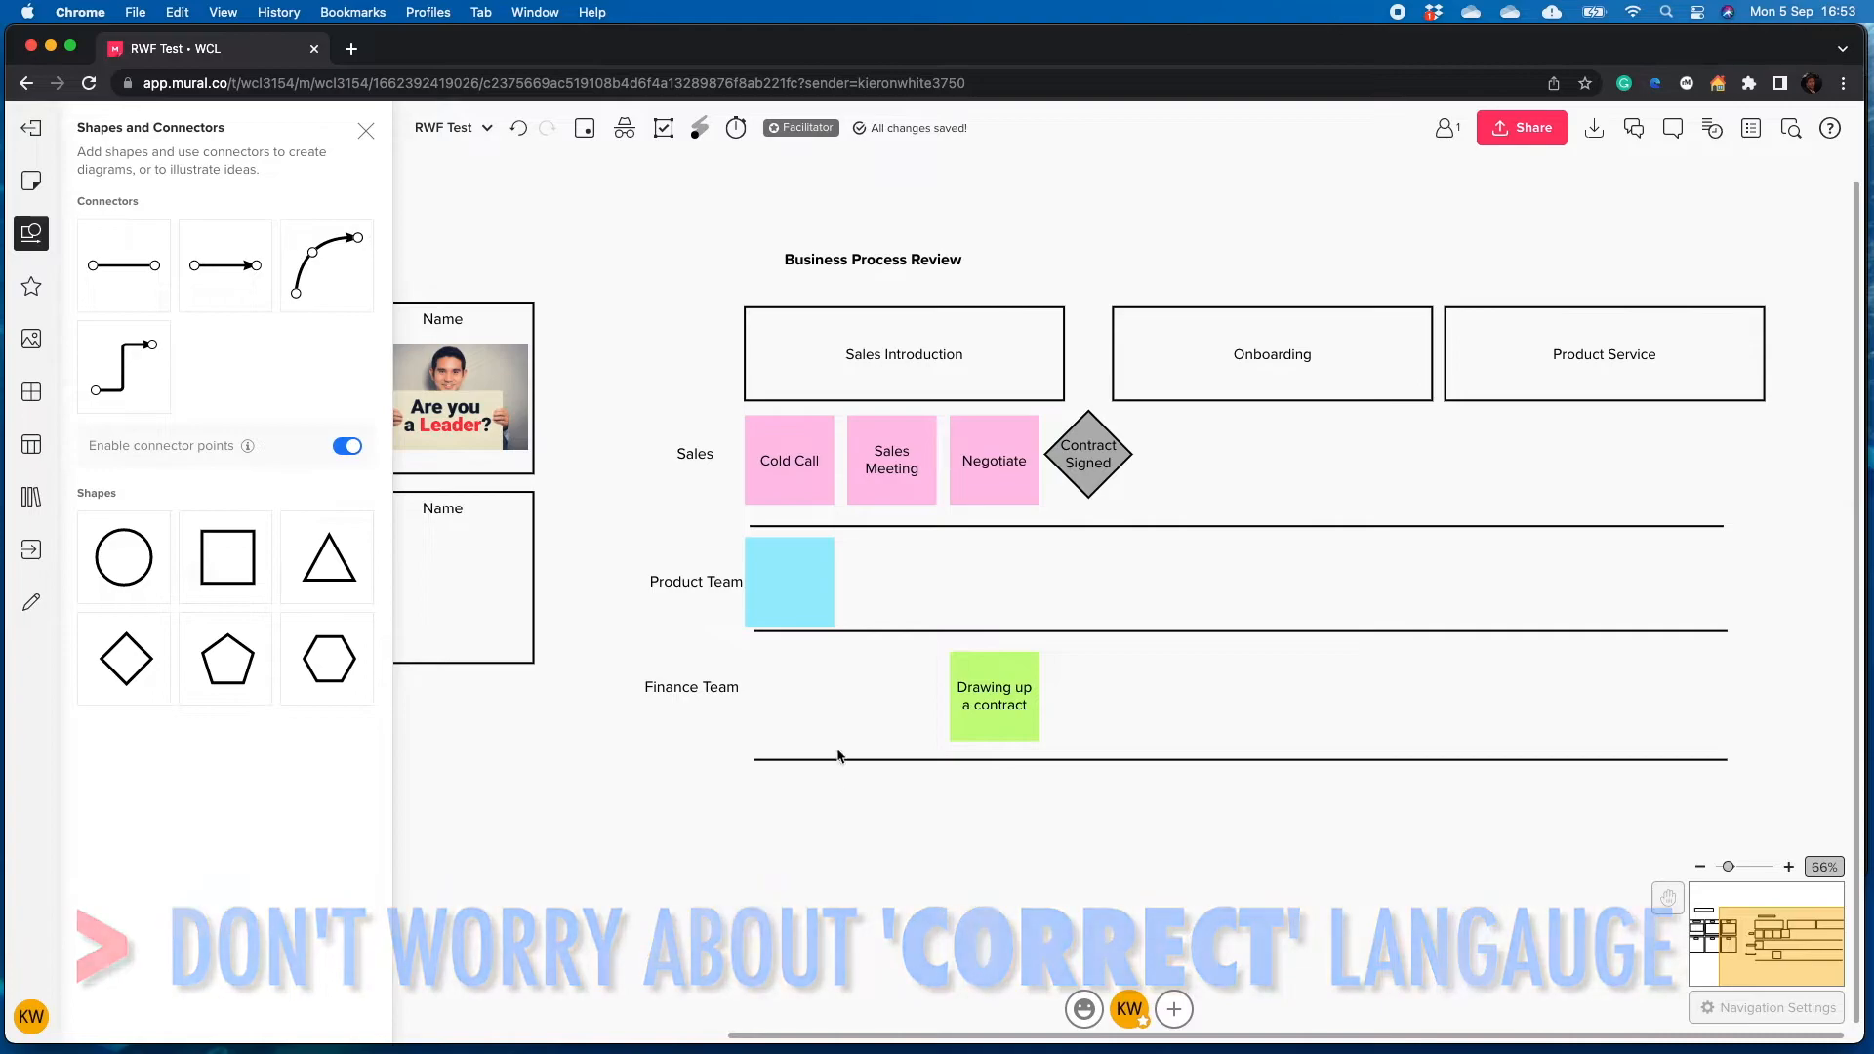
pyautogui.click(1009, 730)
pyautogui.click(982, 859)
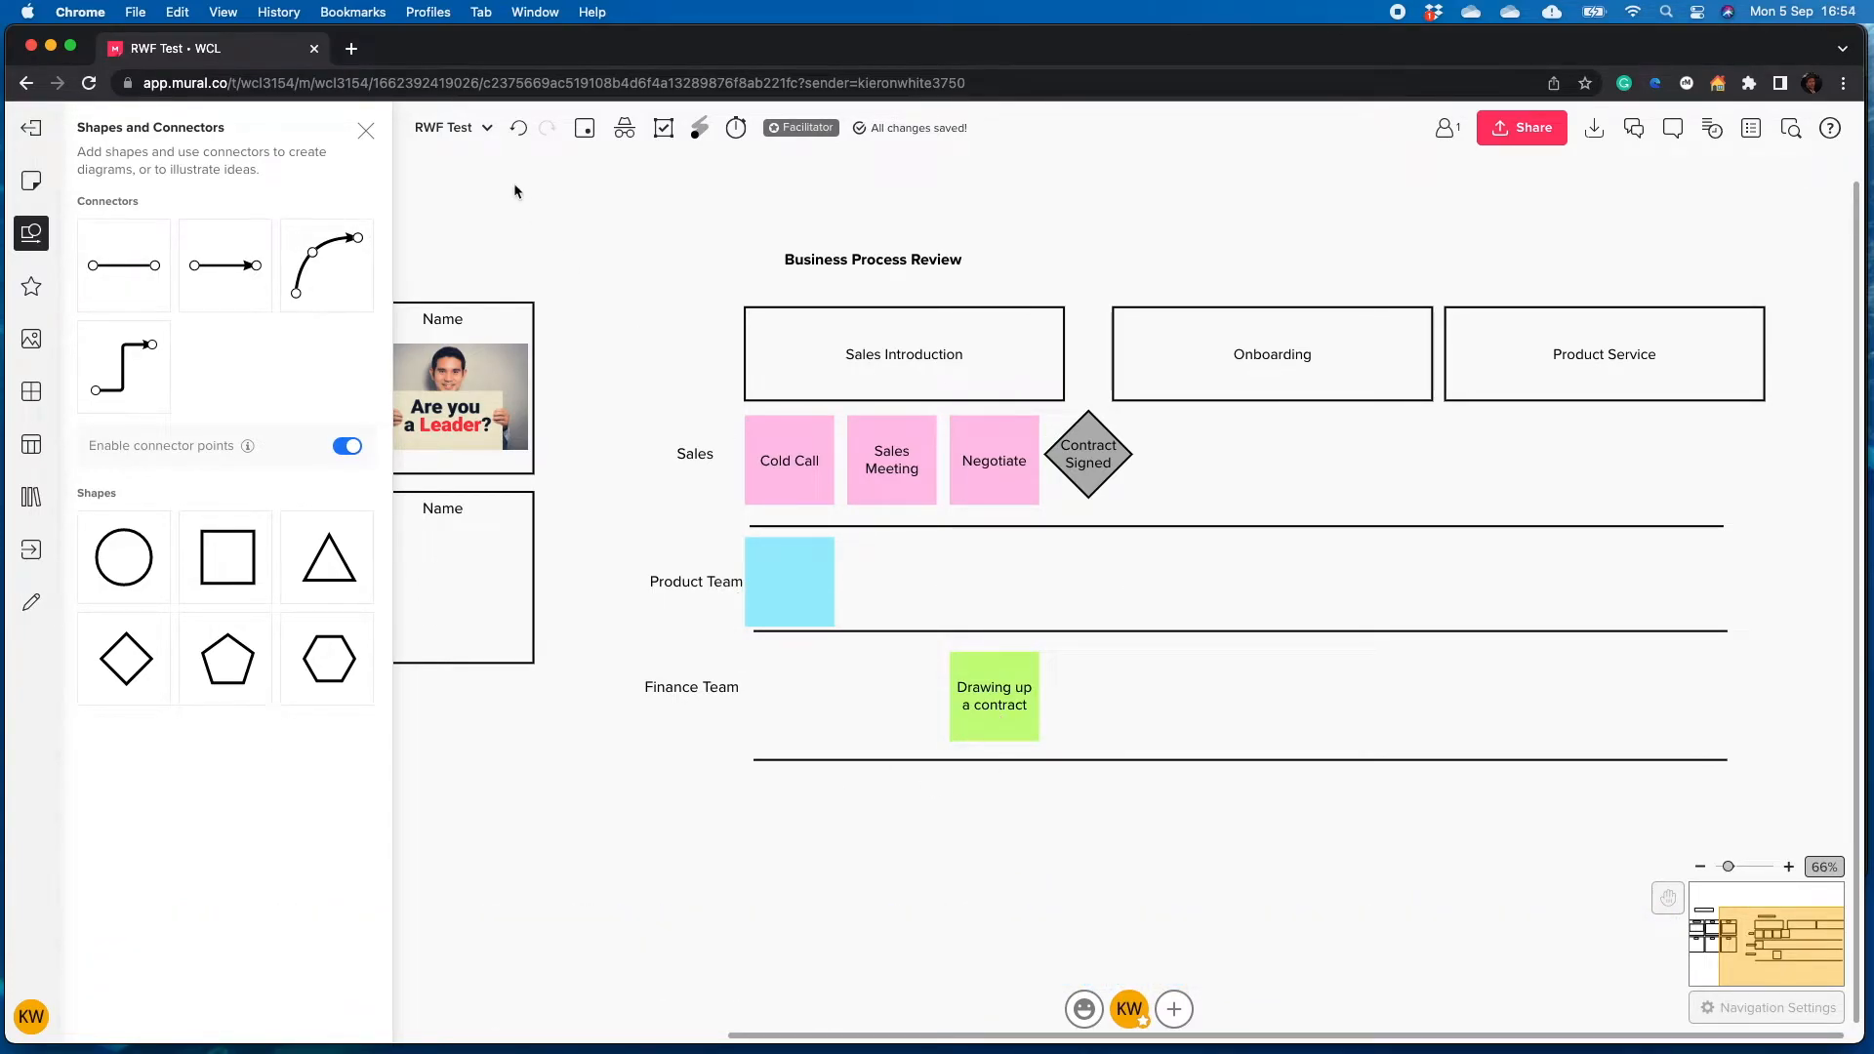
pyautogui.press('Escape')
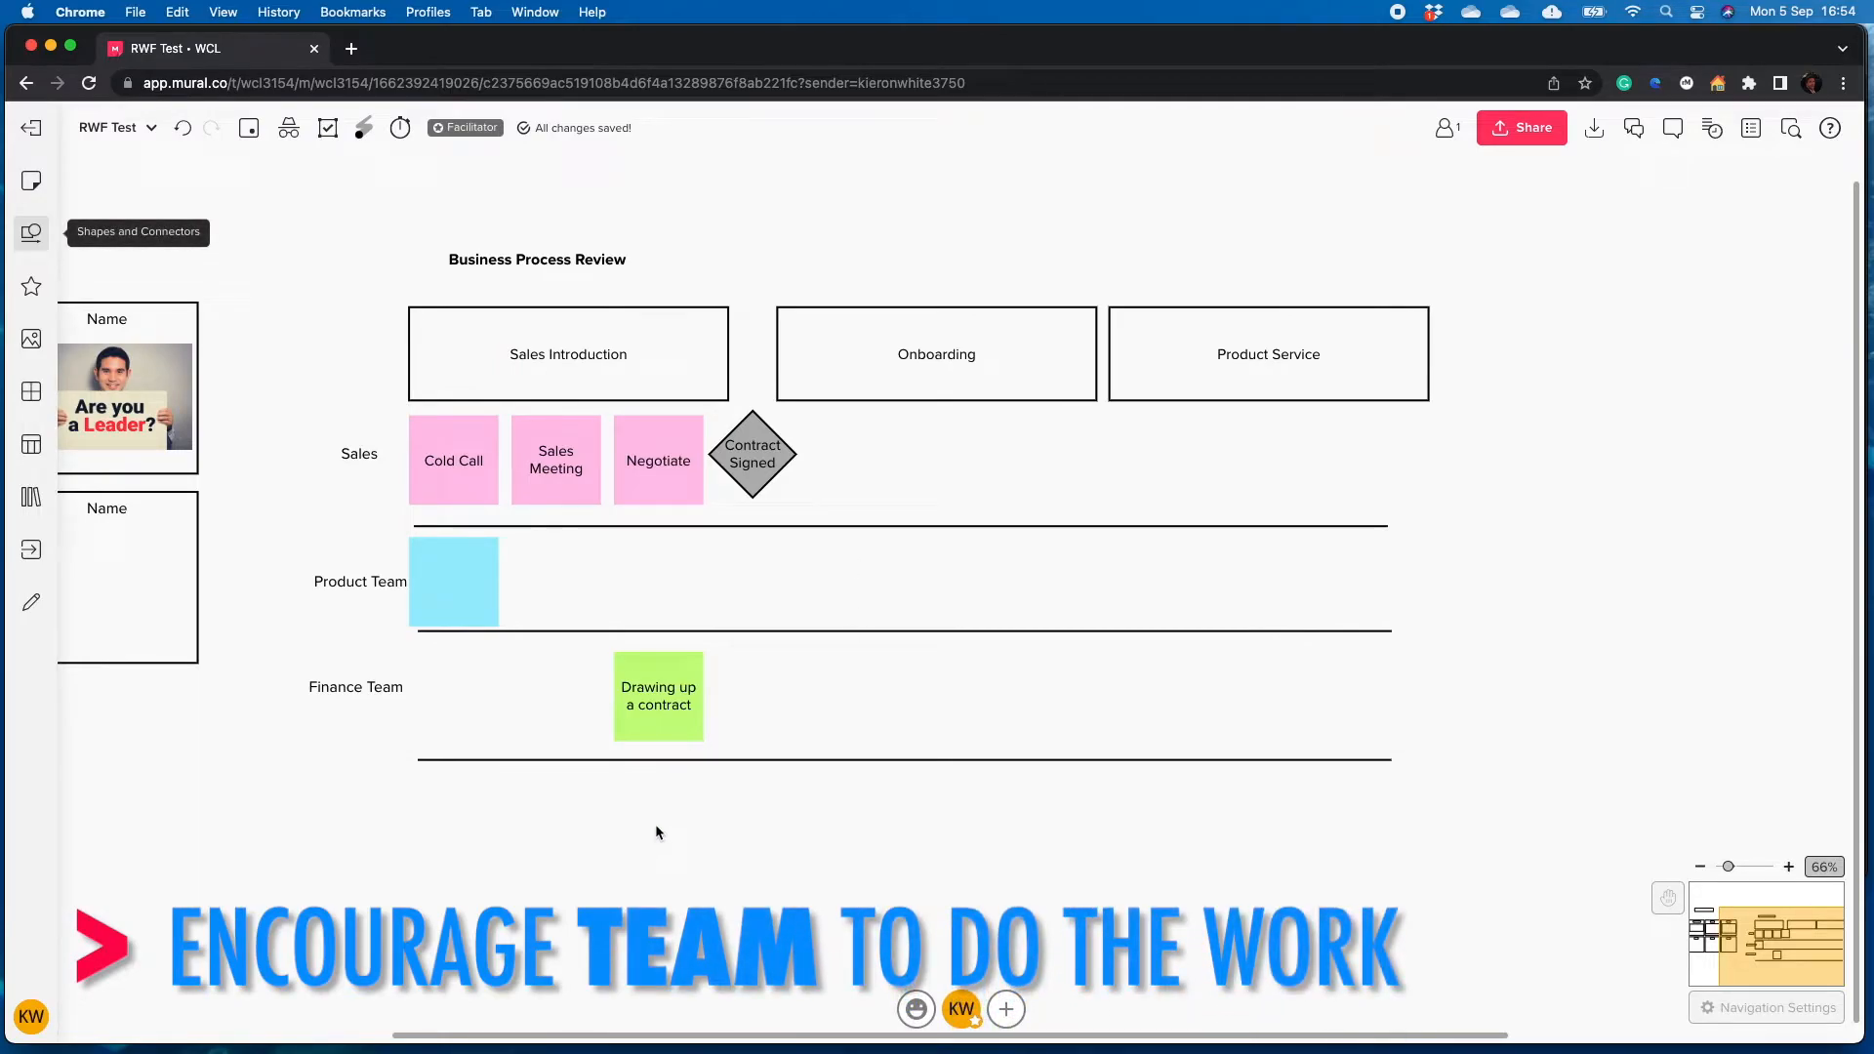
pyautogui.scroll(-2, 643, 745)
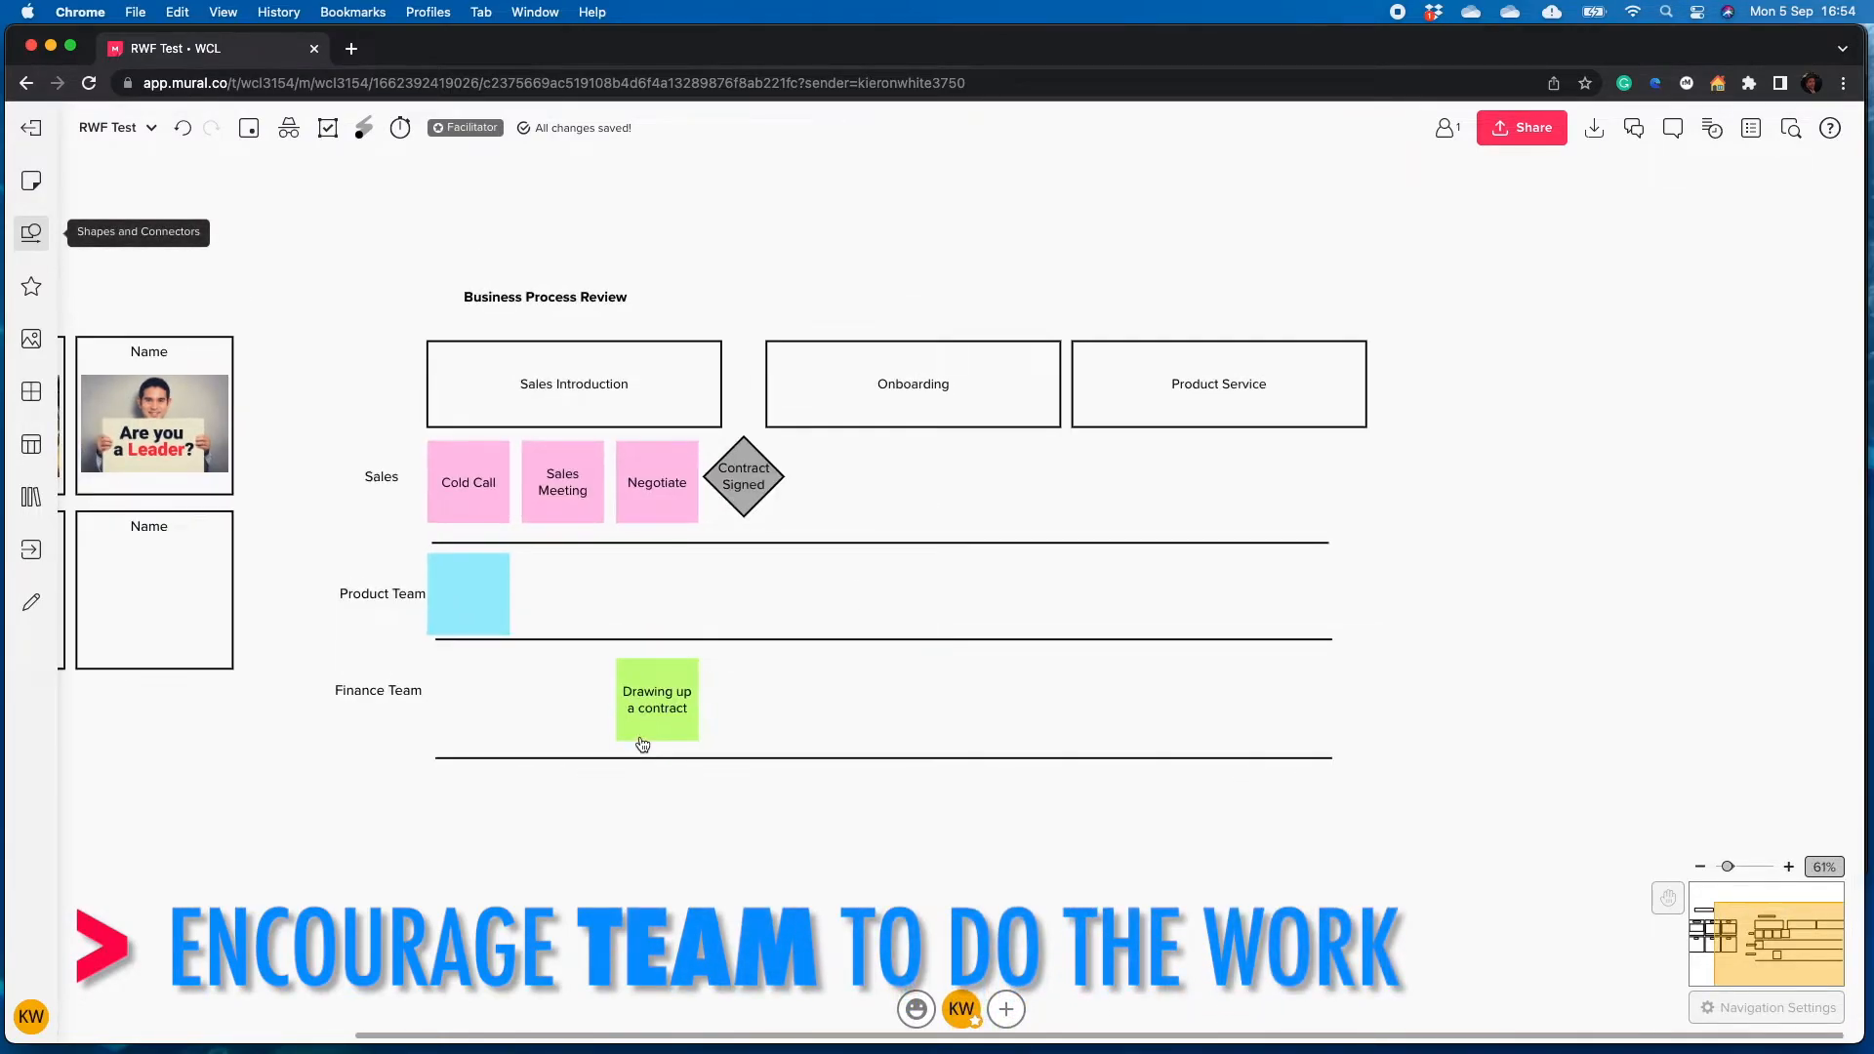
pyautogui.hscroll(-2, 763, 866)
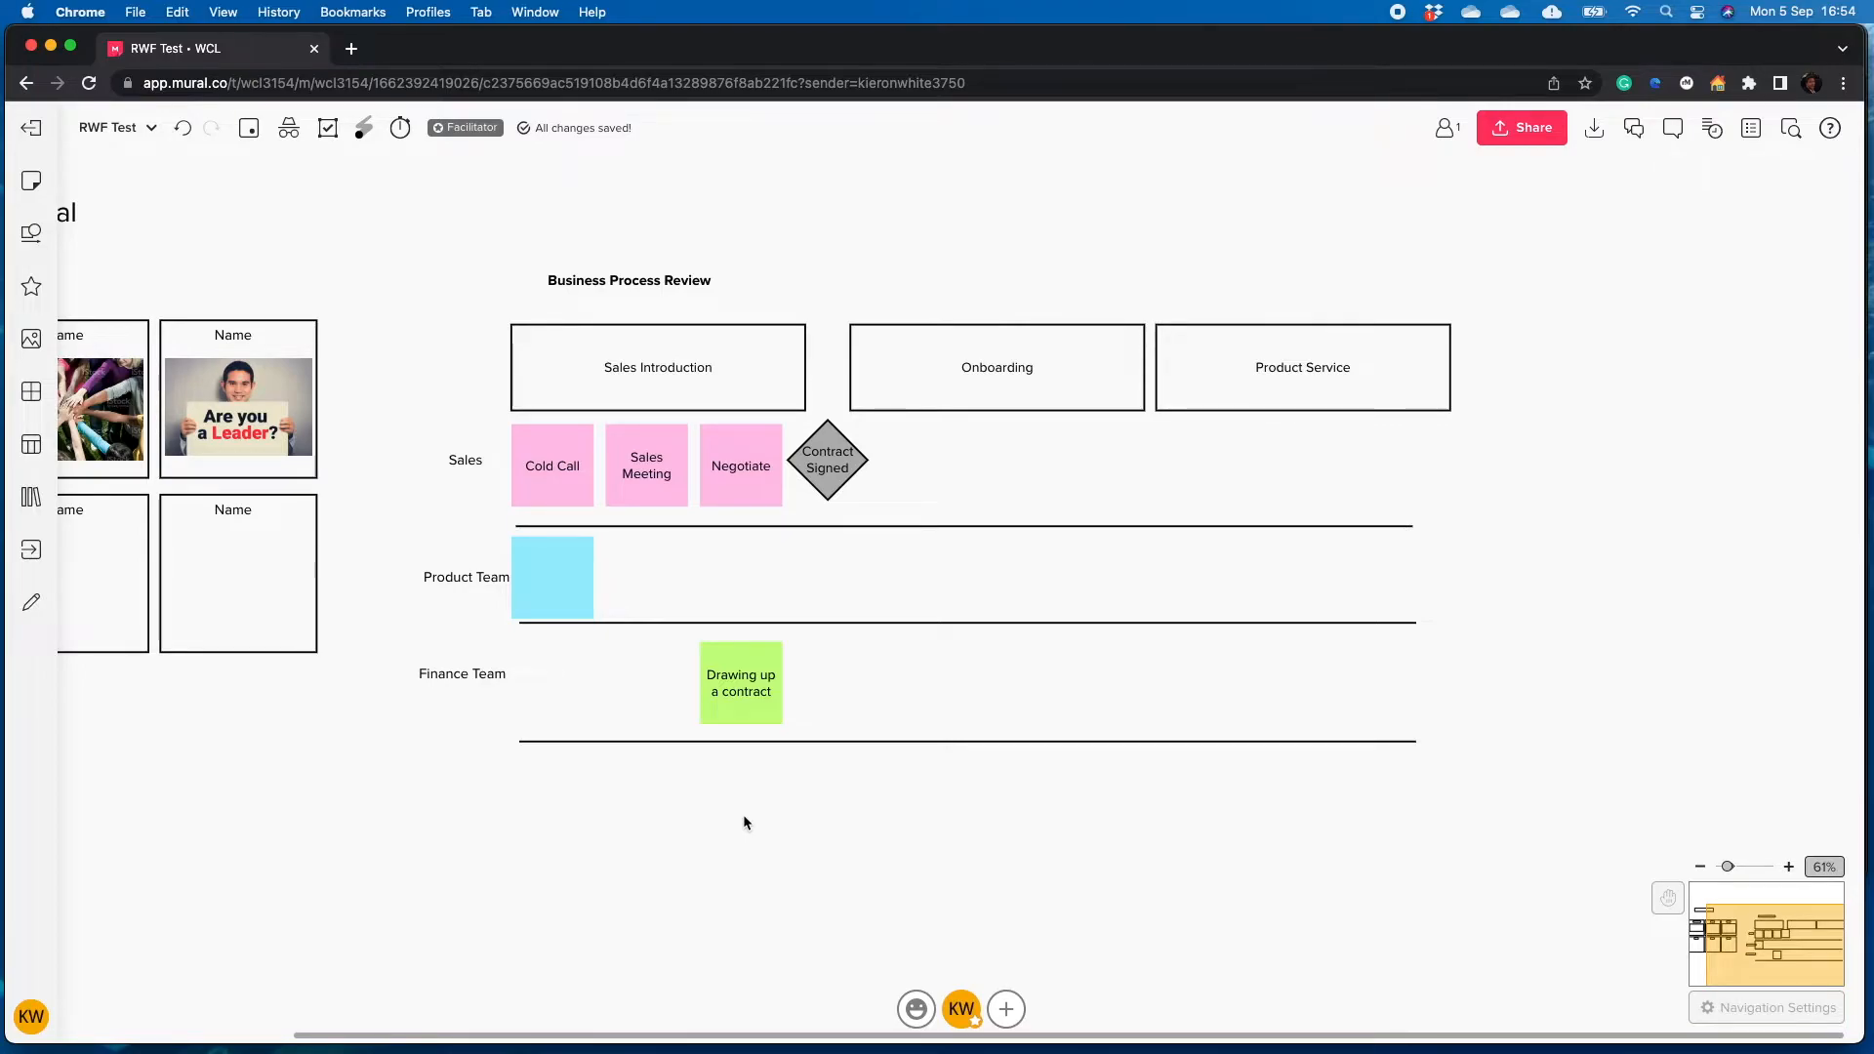
pyautogui.click(732, 396)
pyautogui.click(978, 395)
pyautogui.click(1221, 393)
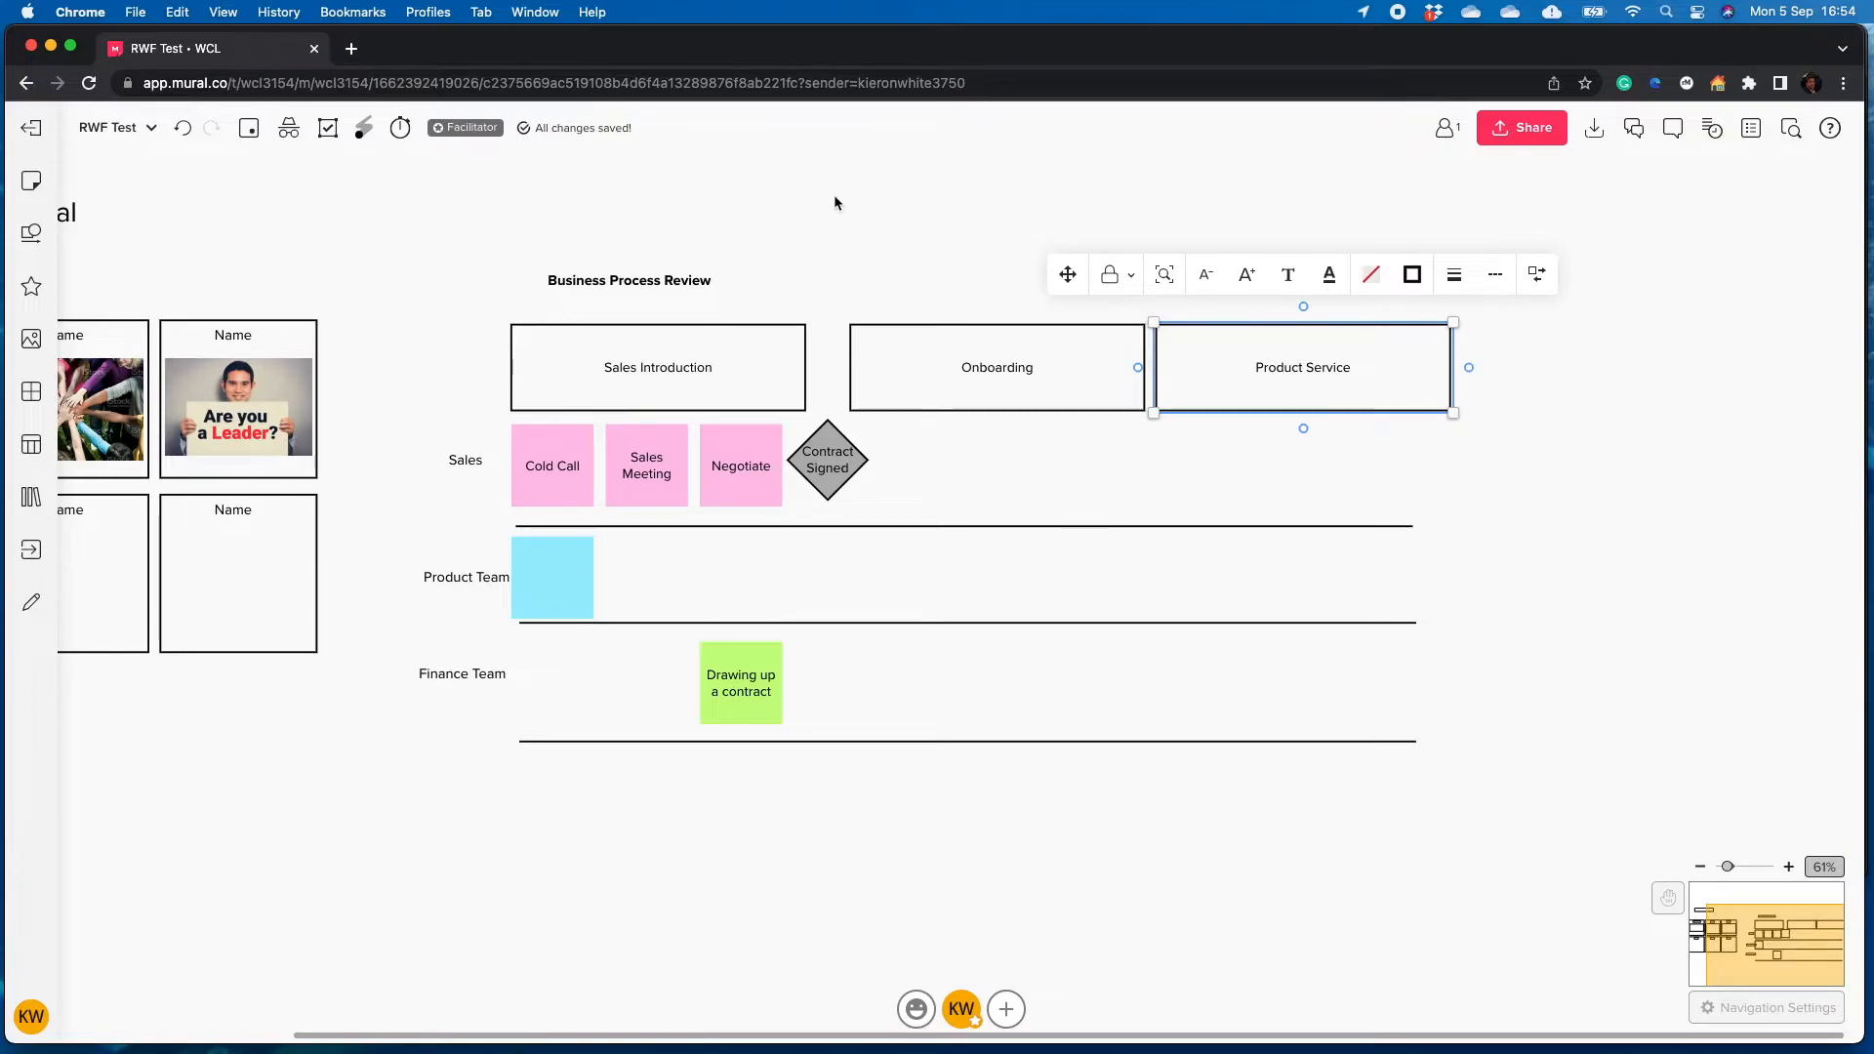
pyautogui.click(406, 324)
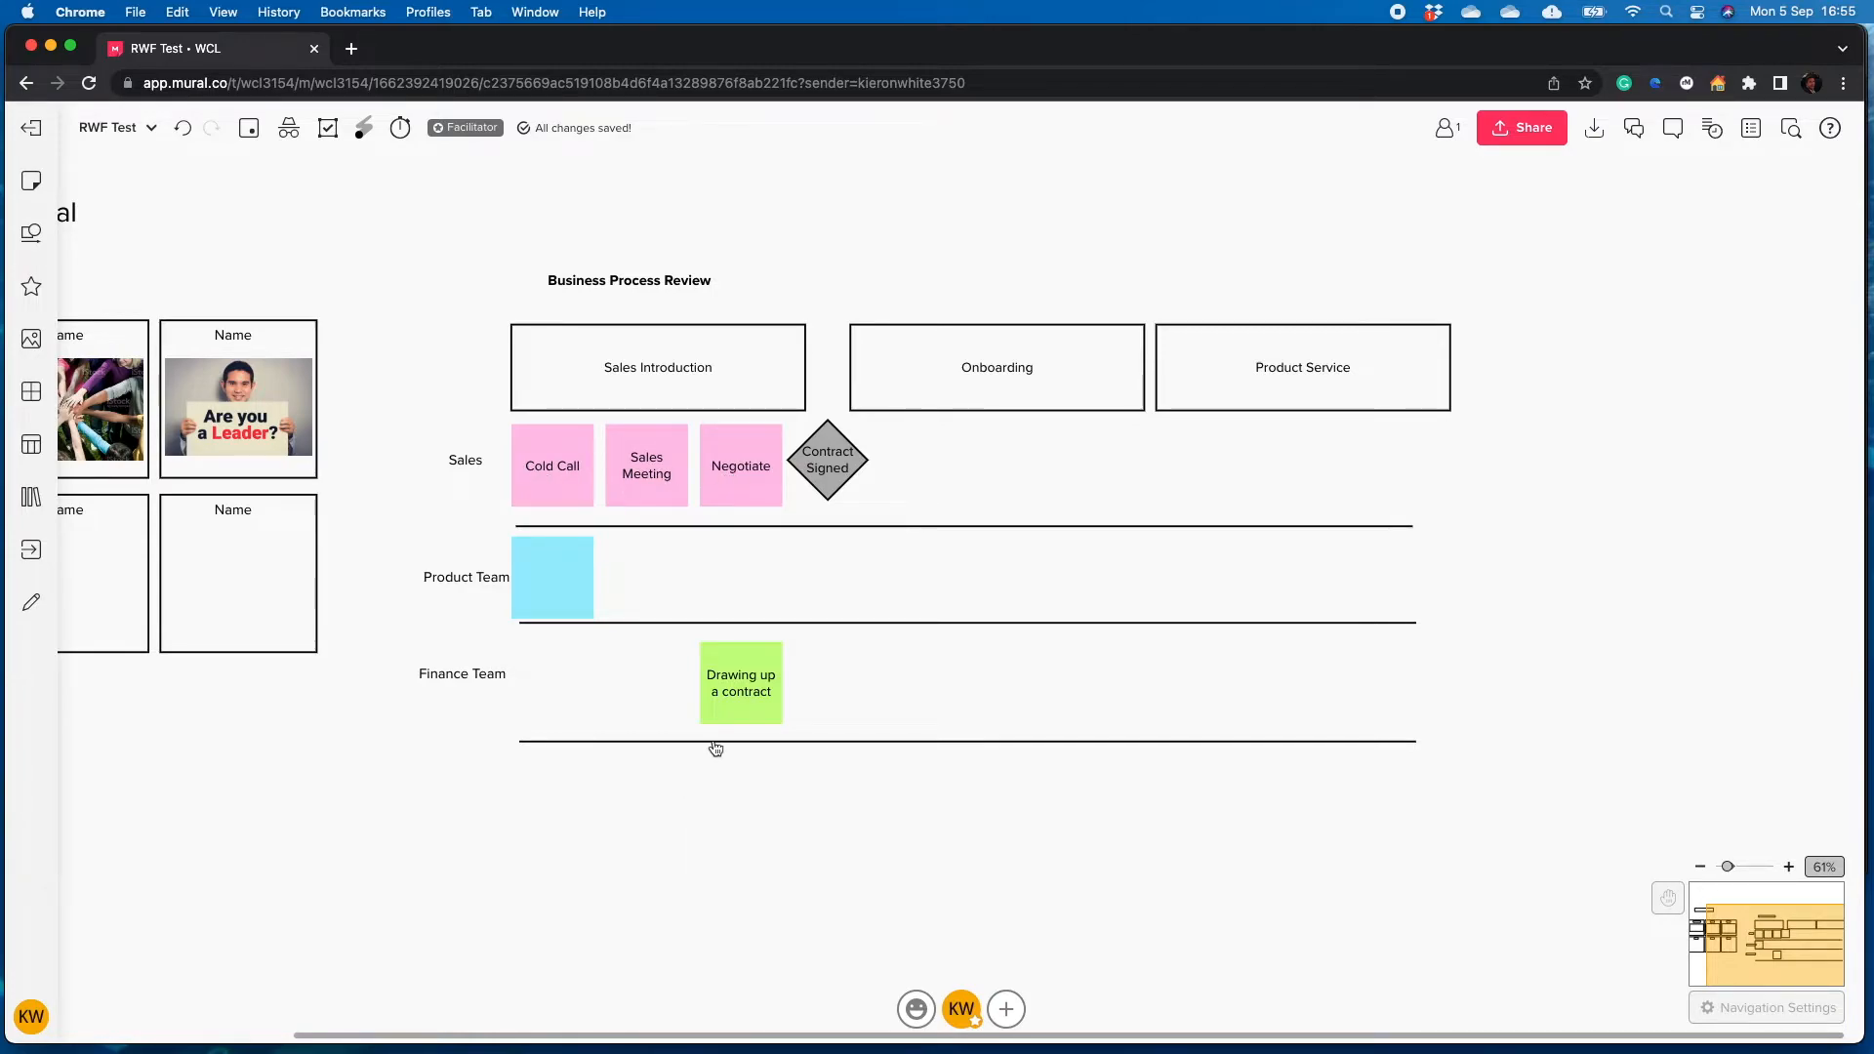
# Nudge the blue sticky note in the Product Team row into line with the "Cold Call" note and the row label
pyautogui.moveTo(556, 566)
pyautogui.mouseDown()
pyautogui.moveTo(901, 569)
pyautogui.moveTo(556, 577)
pyautogui.mouseUp()
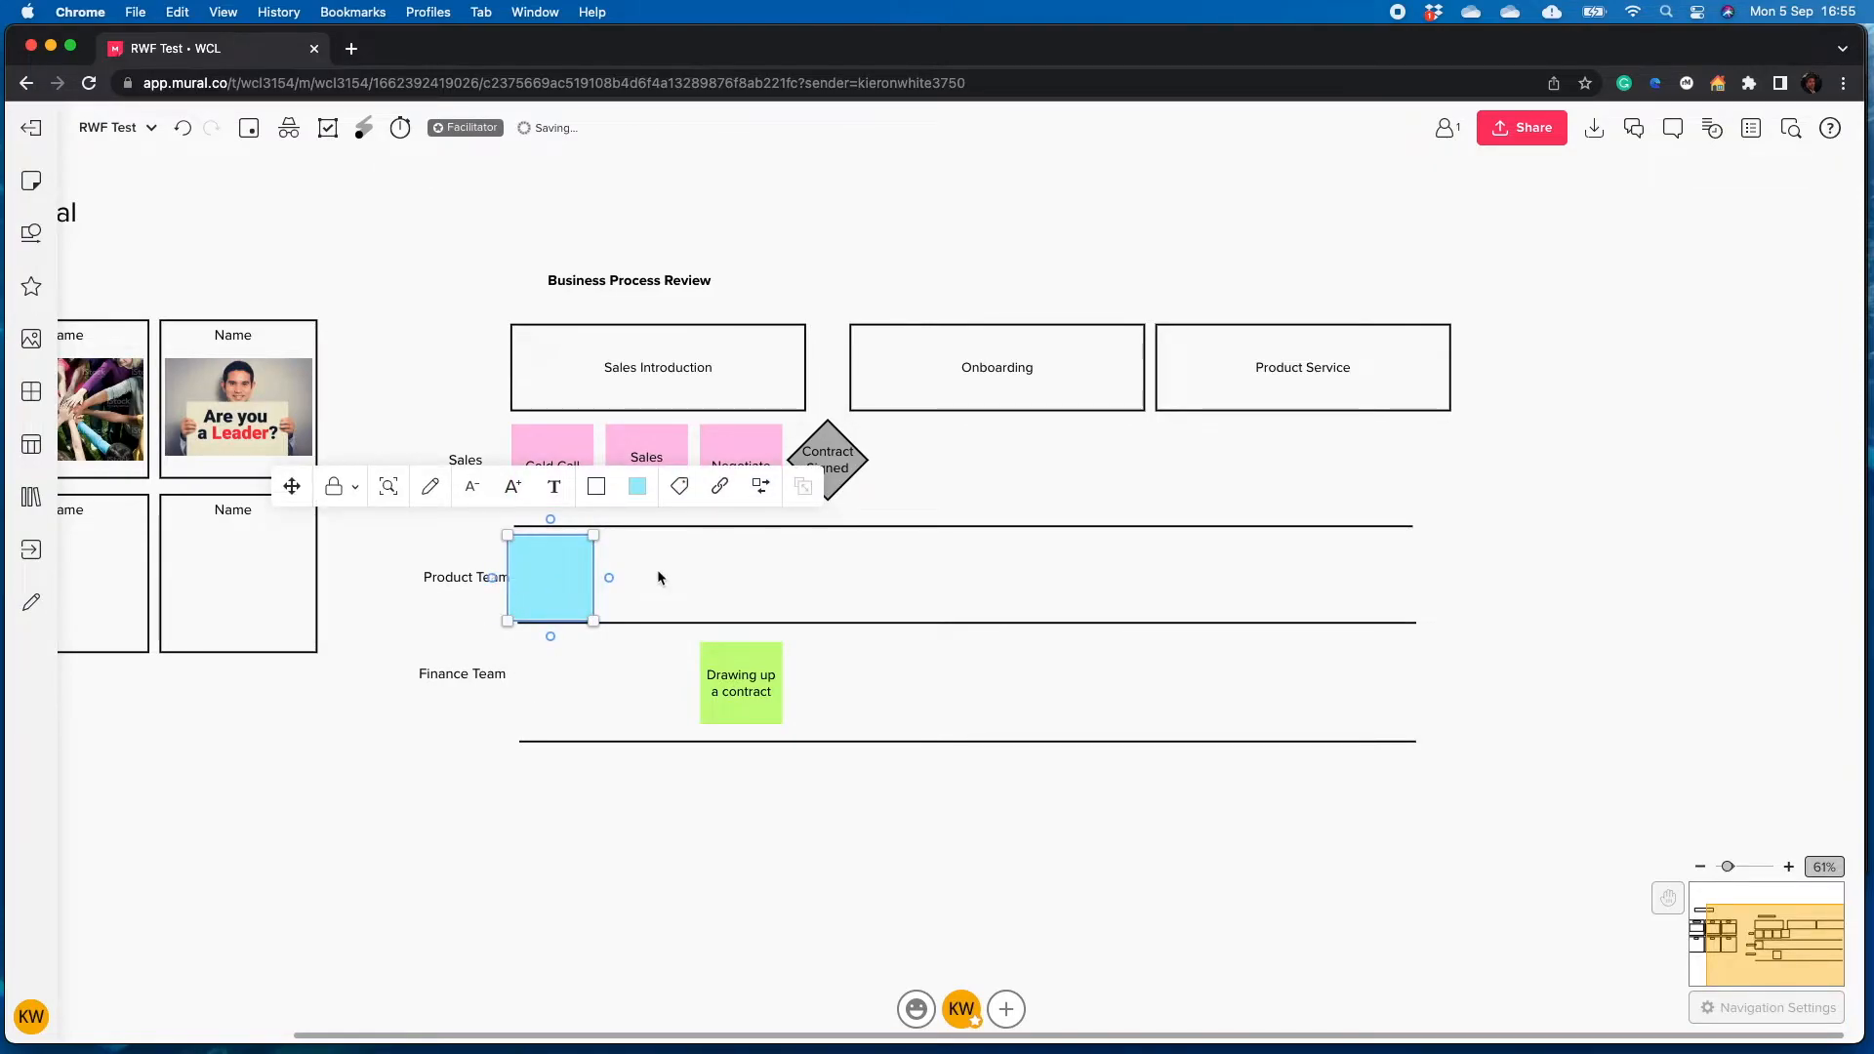
pyautogui.scroll(5, 588, 569)
pyautogui.moveTo(465, 606)
pyautogui.mouseDown()
pyautogui.moveTo(628, 594)
pyautogui.moveTo(460, 612)
pyautogui.mouseUp()
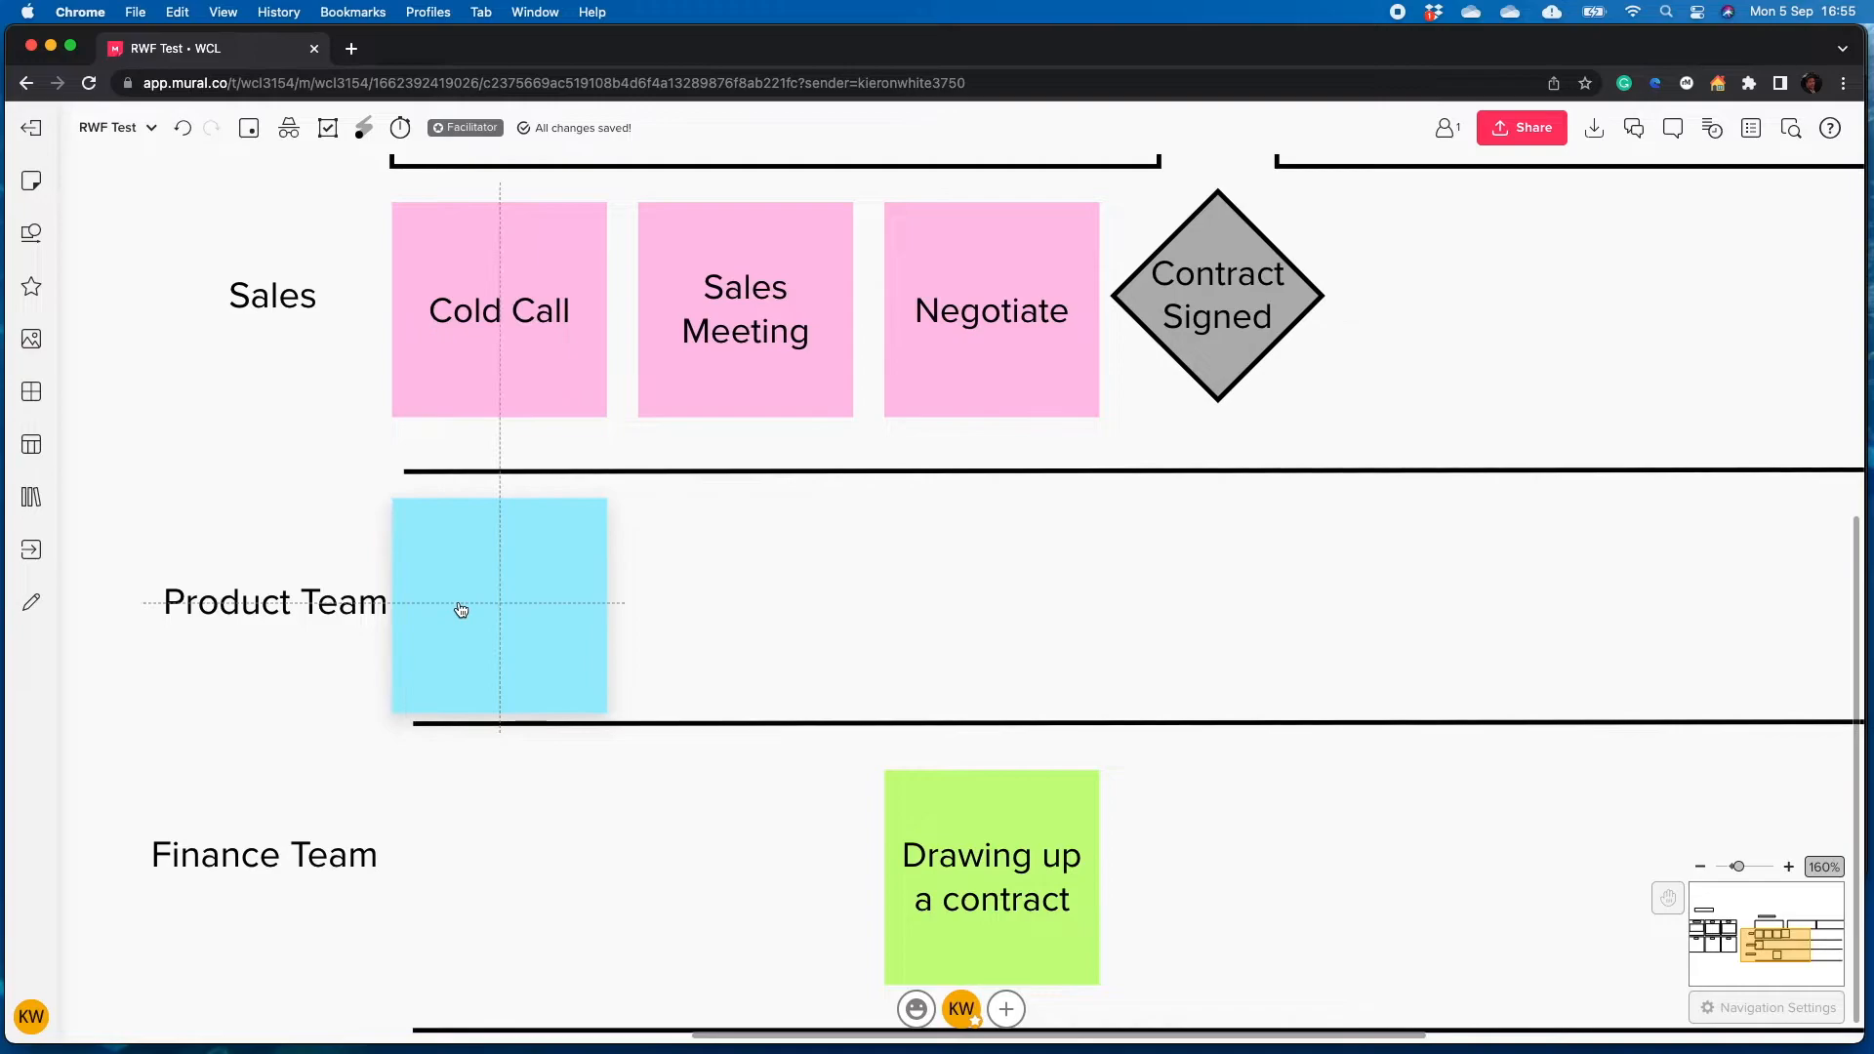
pyautogui.click(660, 781)
pyautogui.click(598, 670)
pyautogui.moveTo(540, 619); pyautogui.dragTo(494, 597)
pyautogui.scroll(-5, 701, 571)
pyautogui.moveTo(619, 585)
pyautogui.mouseDown()
pyautogui.moveTo(699, 597)
pyautogui.moveTo(615, 590)
pyautogui.mouseUp()
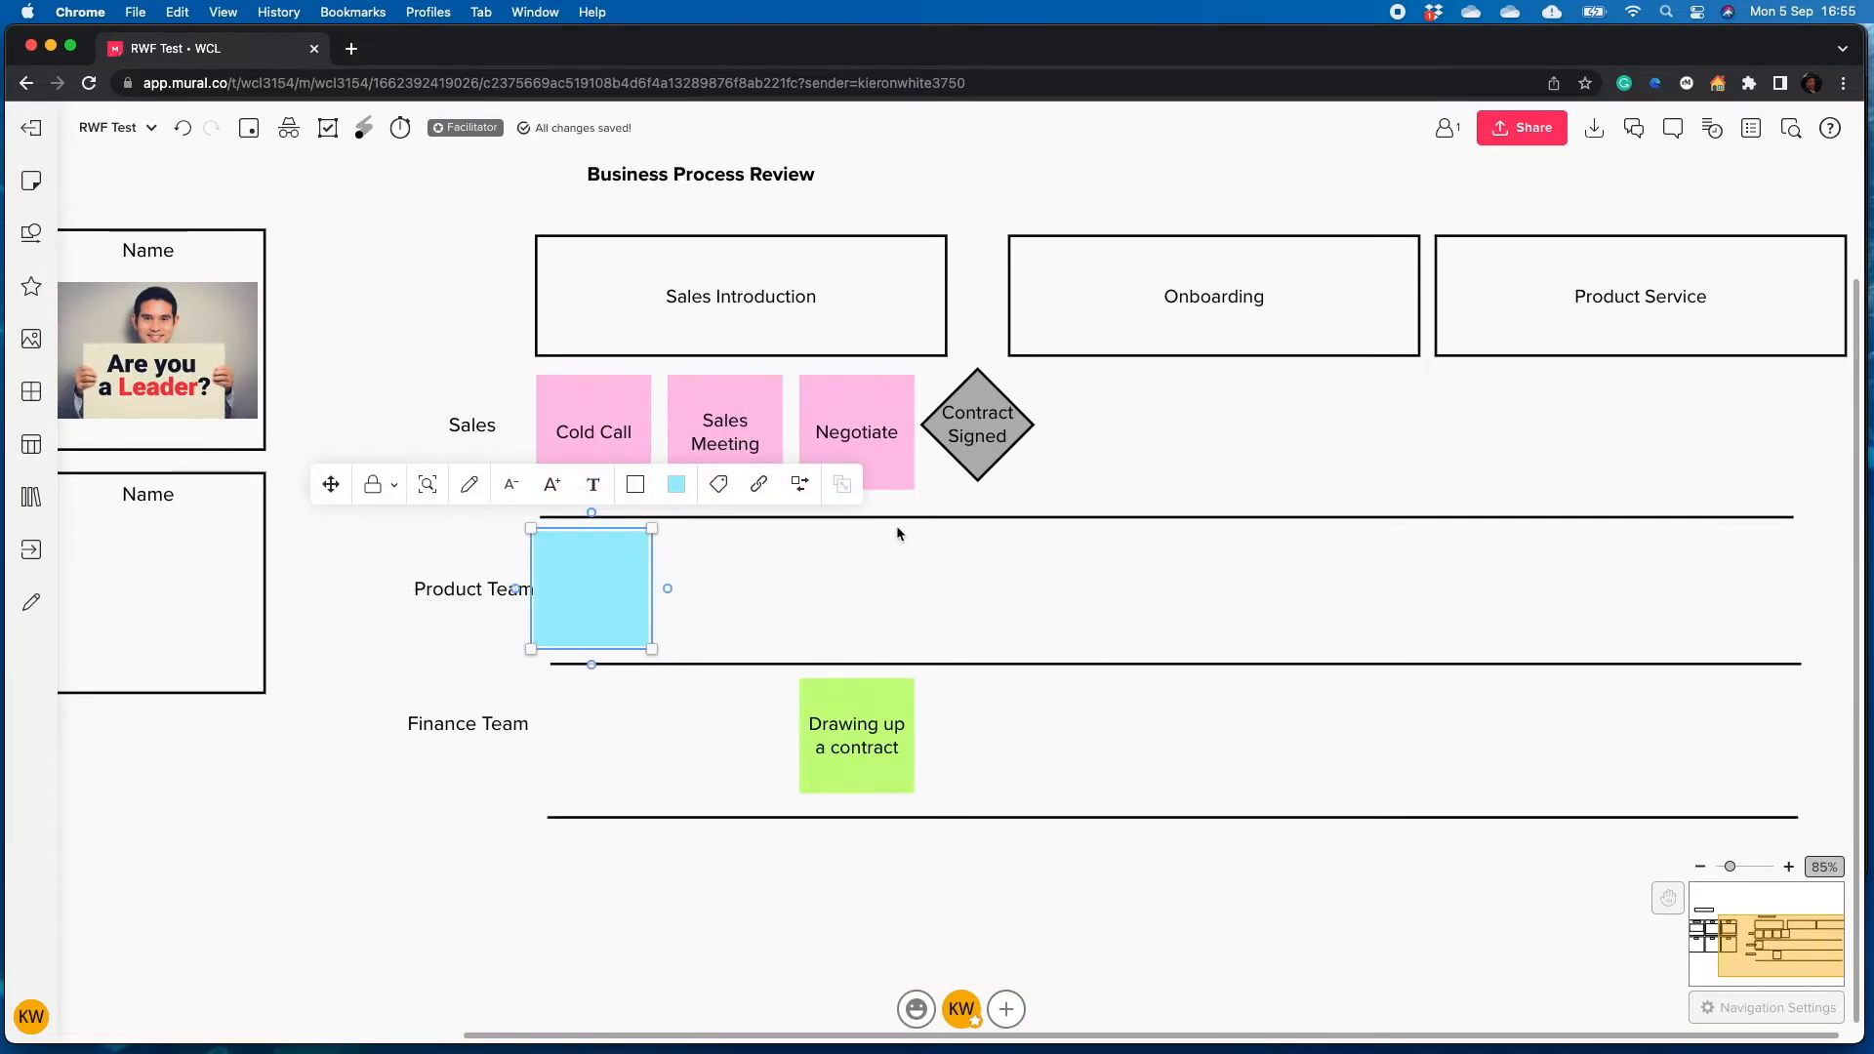
# Raise the line beneath the Sales row slightly and move the blue sticky note under Onboarding in the Product Team row
pyautogui.scroll(2, 892, 528)
pyautogui.click(841, 516)
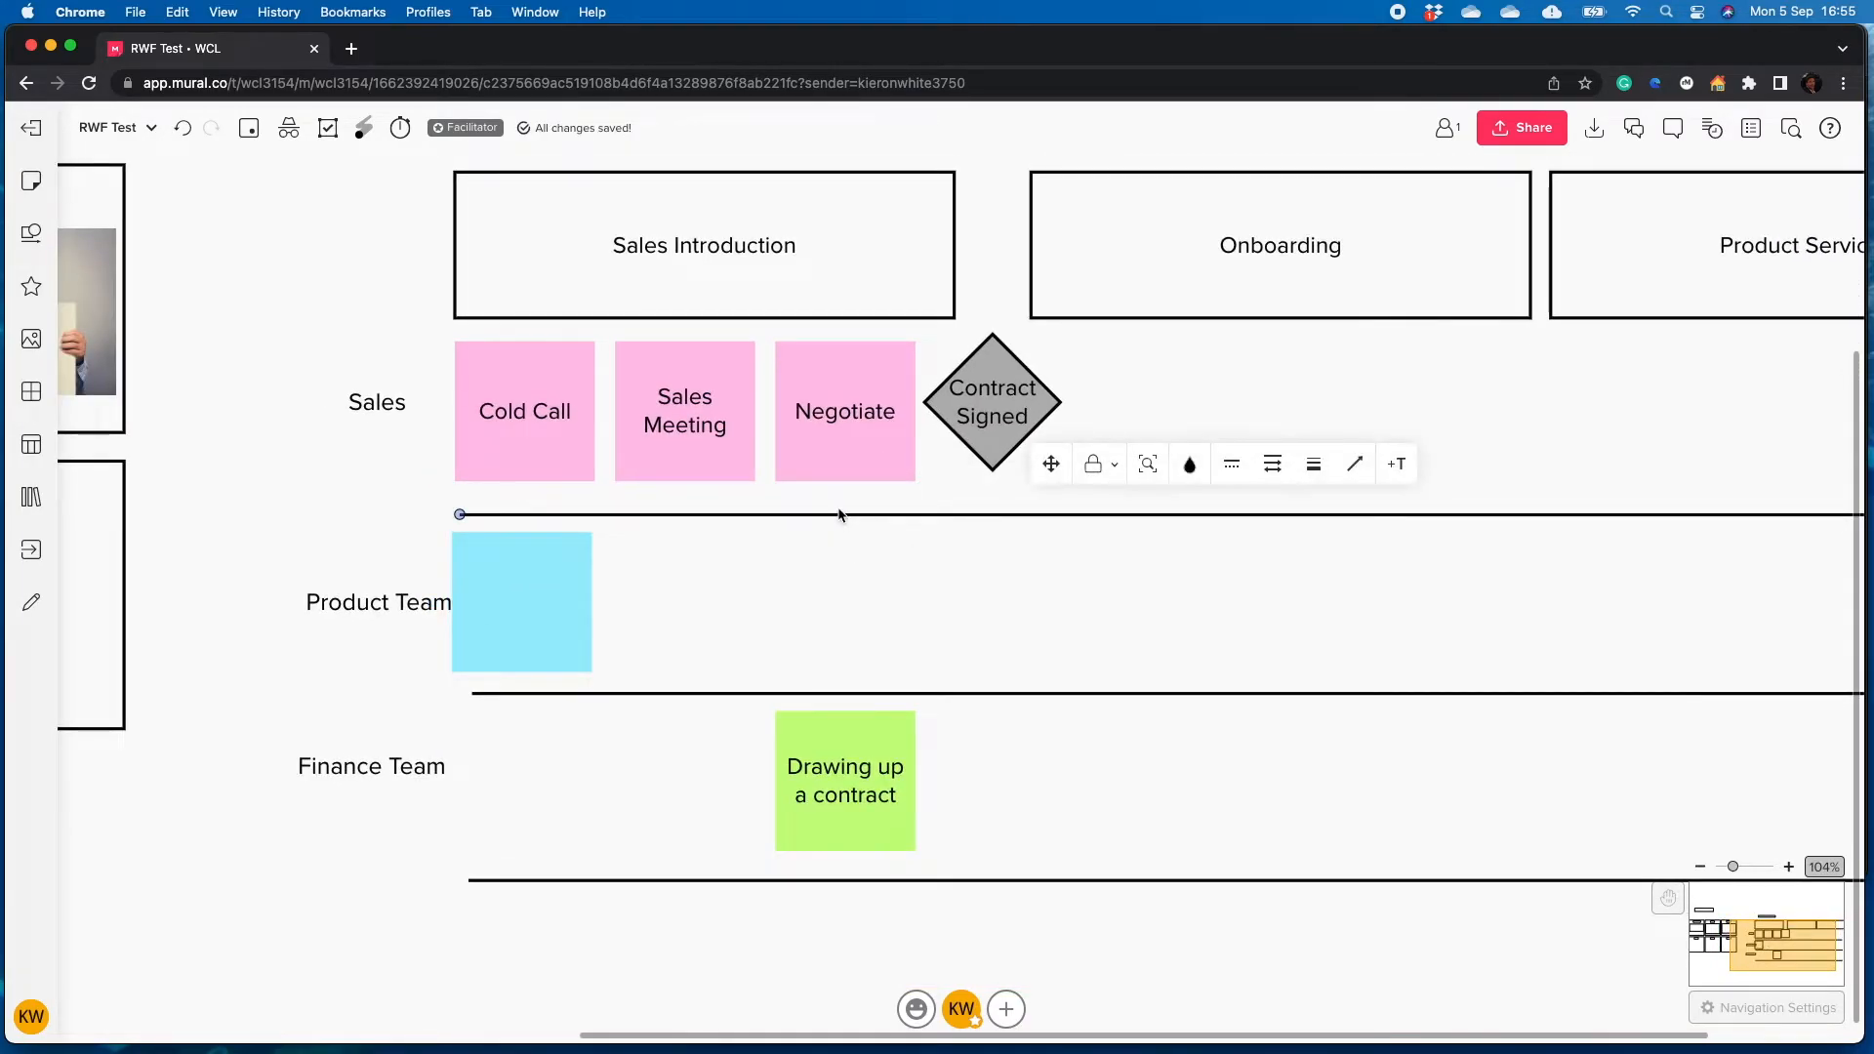
pyautogui.moveTo(840, 516); pyautogui.dragTo(839, 507)
pyautogui.moveTo(538, 590); pyautogui.dragTo(1128, 590)
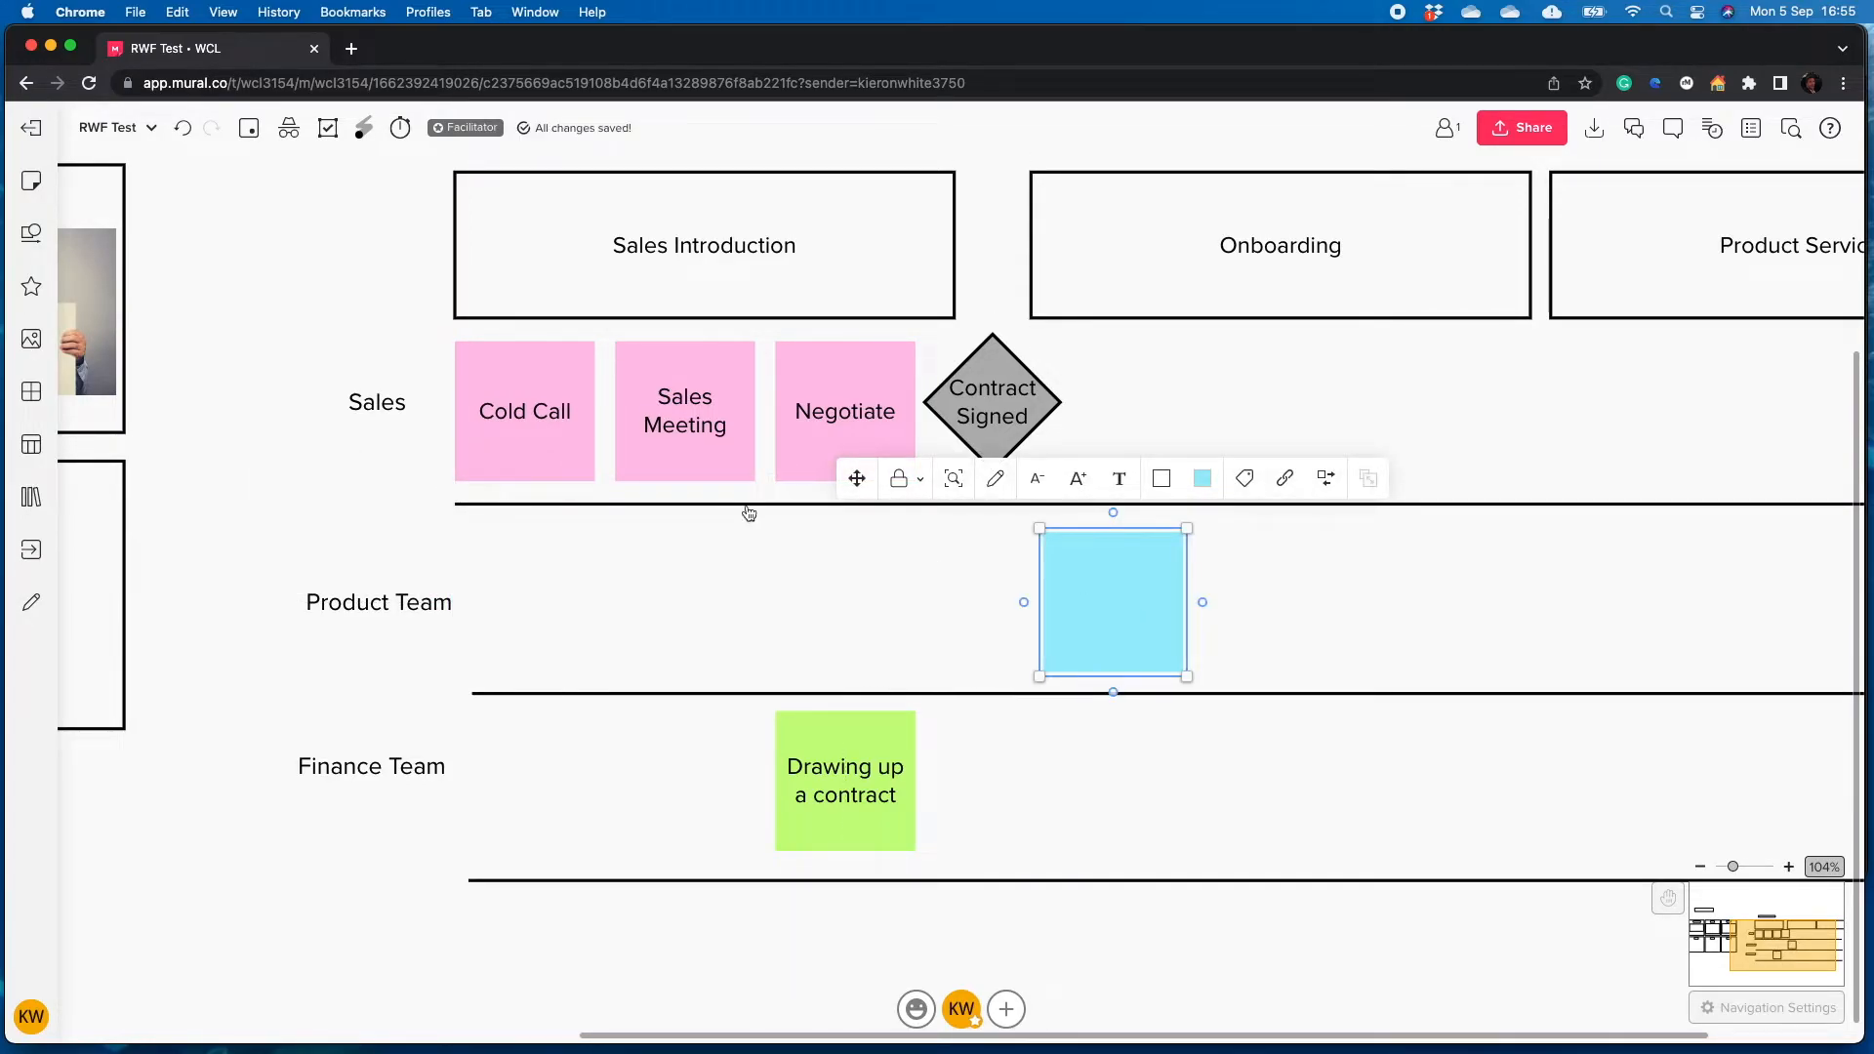
pyautogui.click(621, 695)
pyautogui.click(613, 699)
pyautogui.click(615, 695)
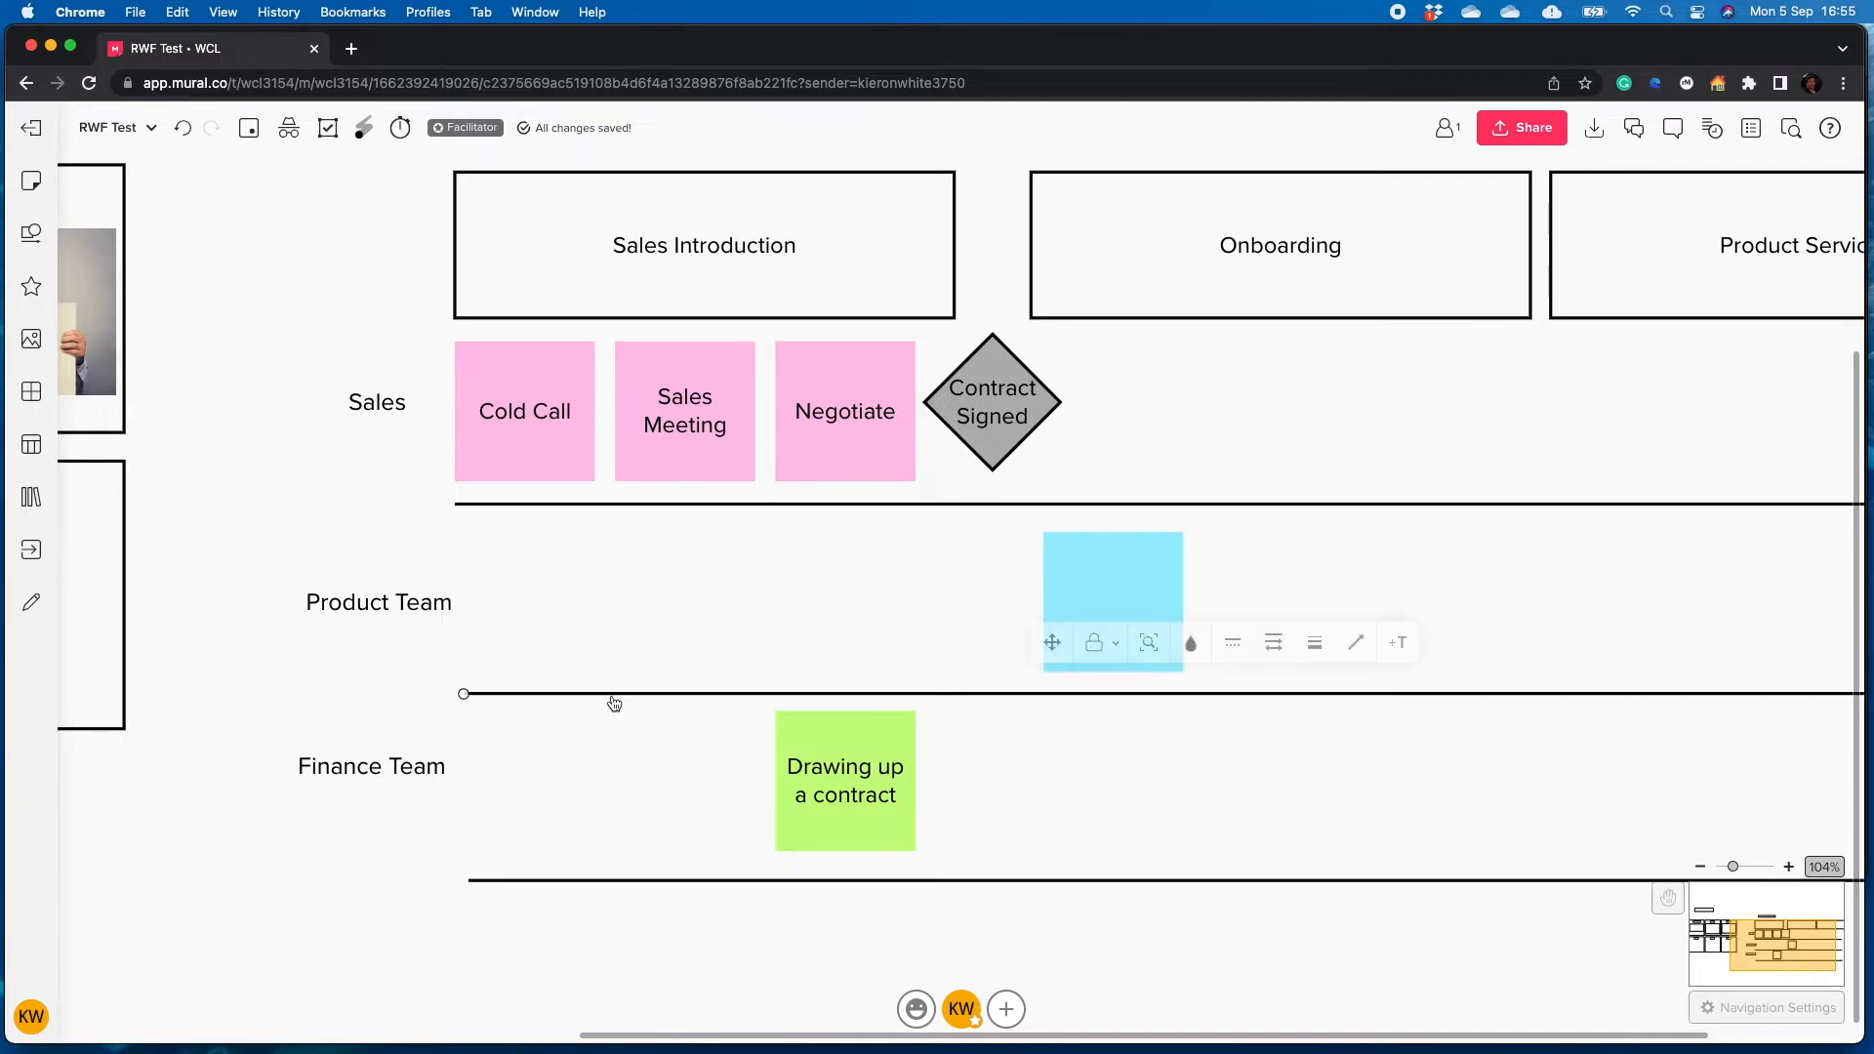
pyautogui.click(372, 624)
pyautogui.scroll(-5, 372, 623)
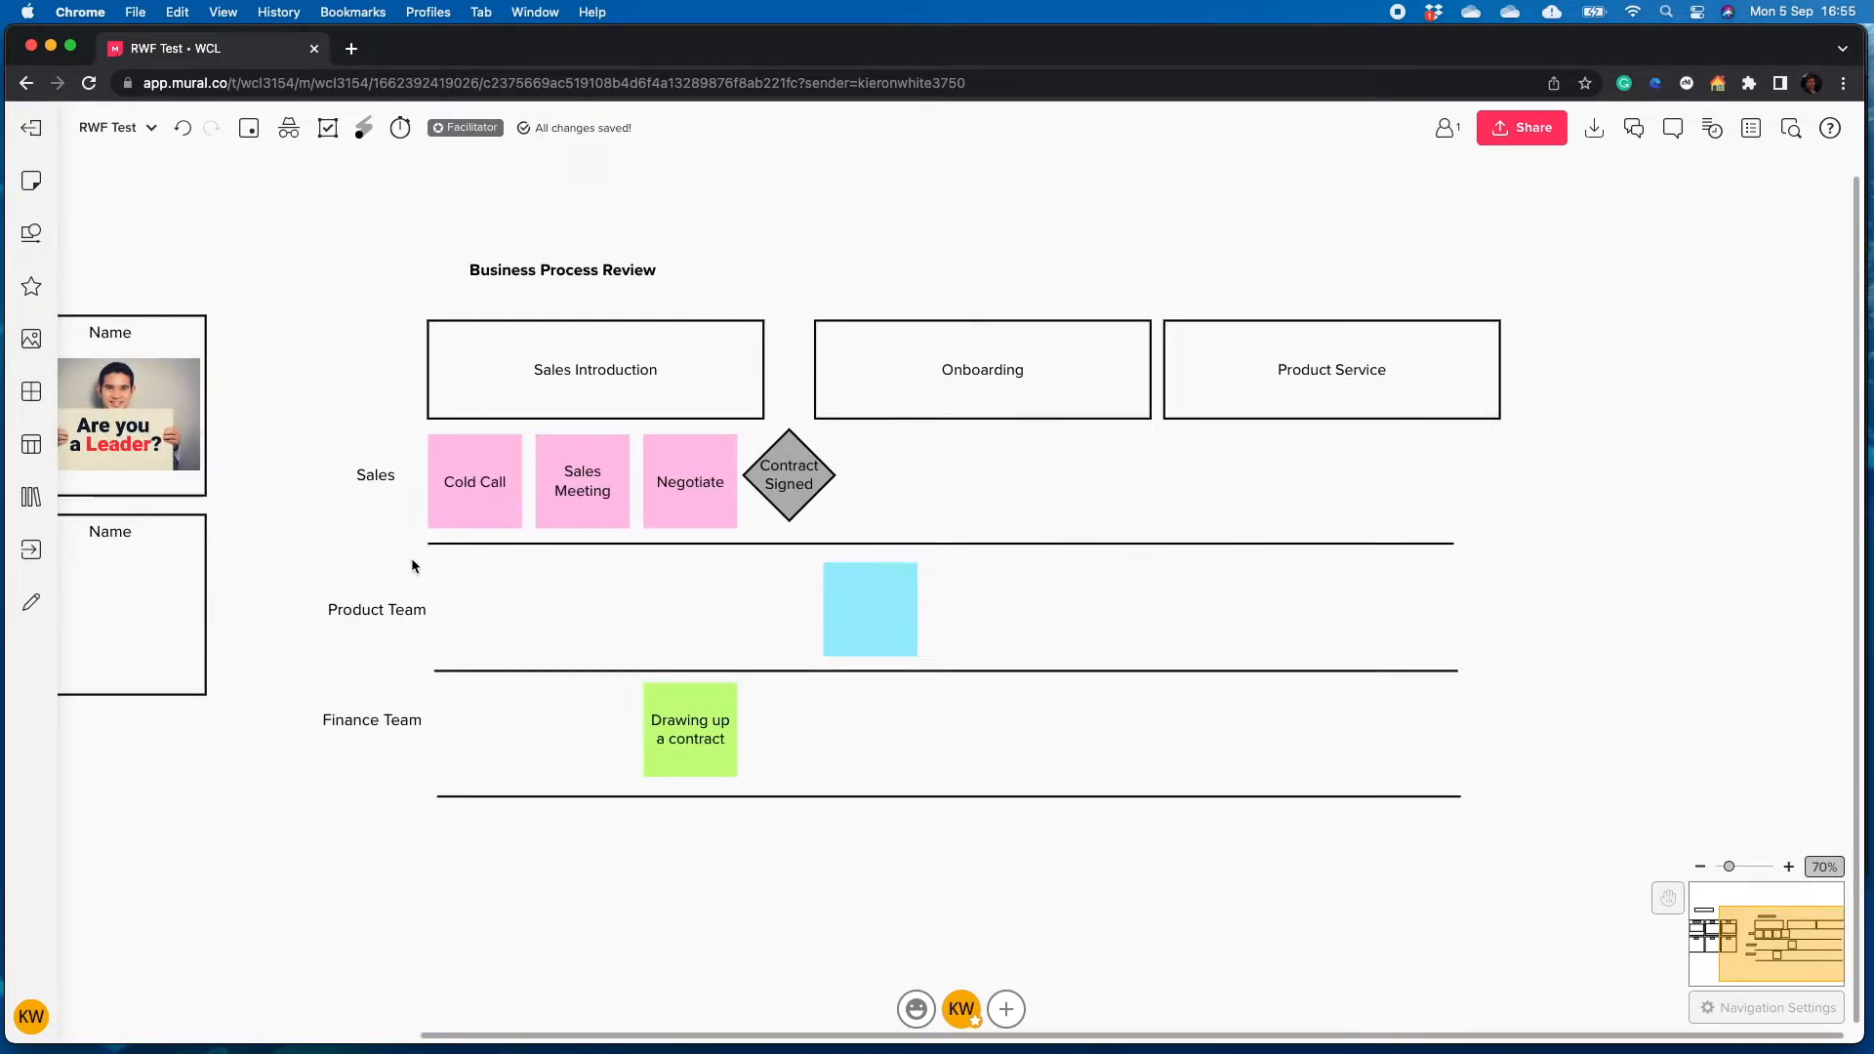
pyautogui.scroll(-2, 446, 482)
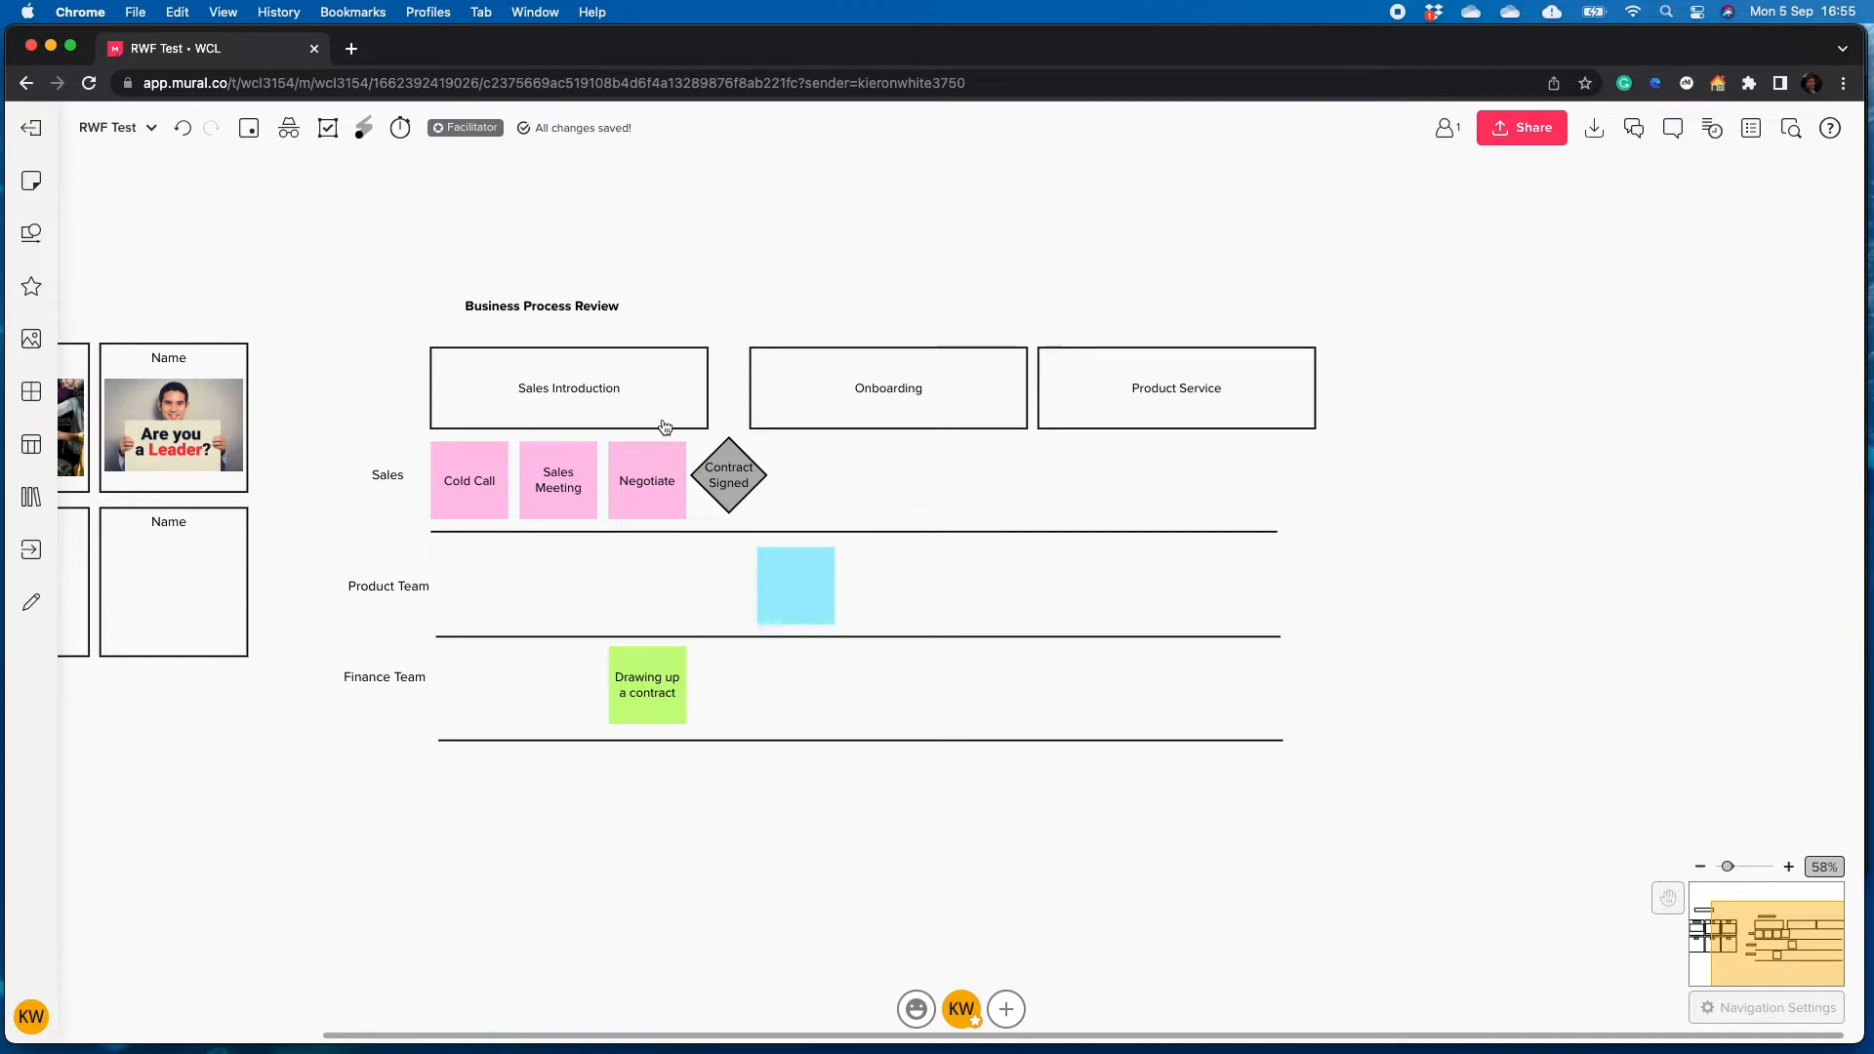
# Try recolouring the "Cold Call" sticky note green, and undo the colour change
pyautogui.click(676, 502)
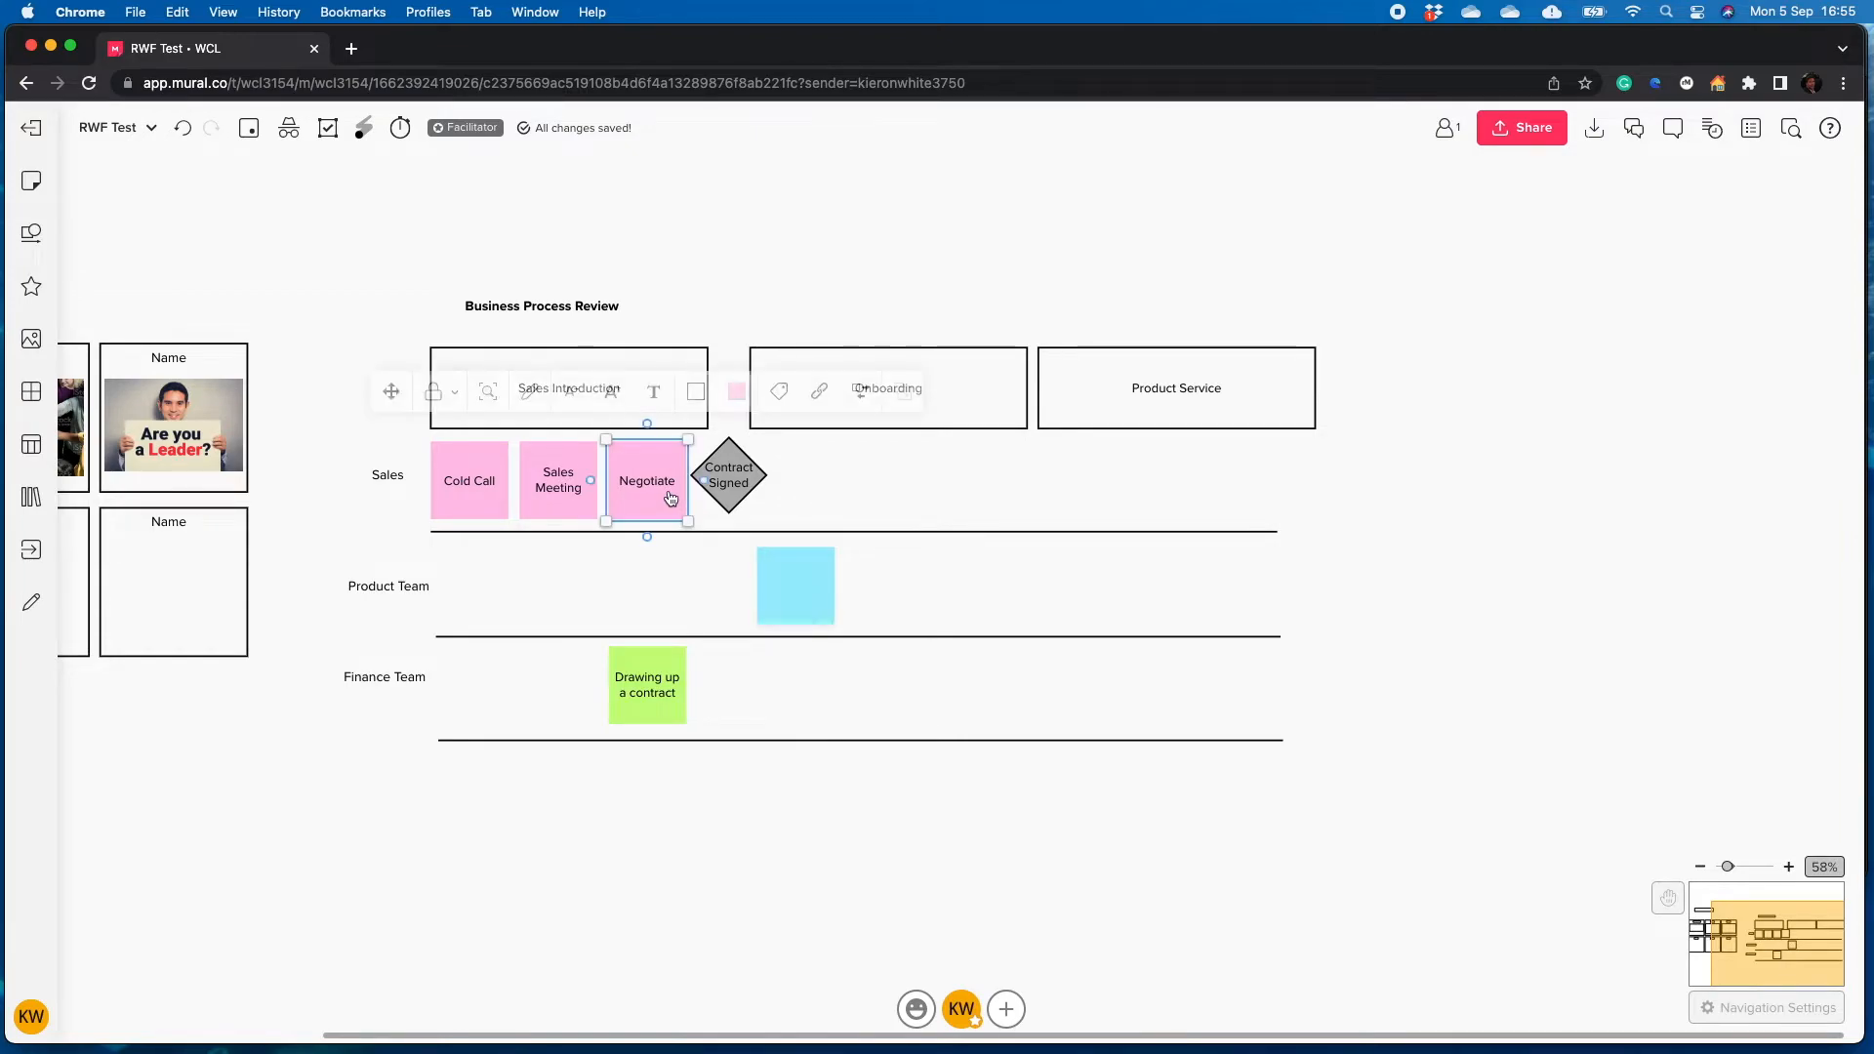
pyautogui.keyDown('shift'); pyautogui.click(567, 503); pyautogui.keyUp('shift')
pyautogui.click(483, 493)
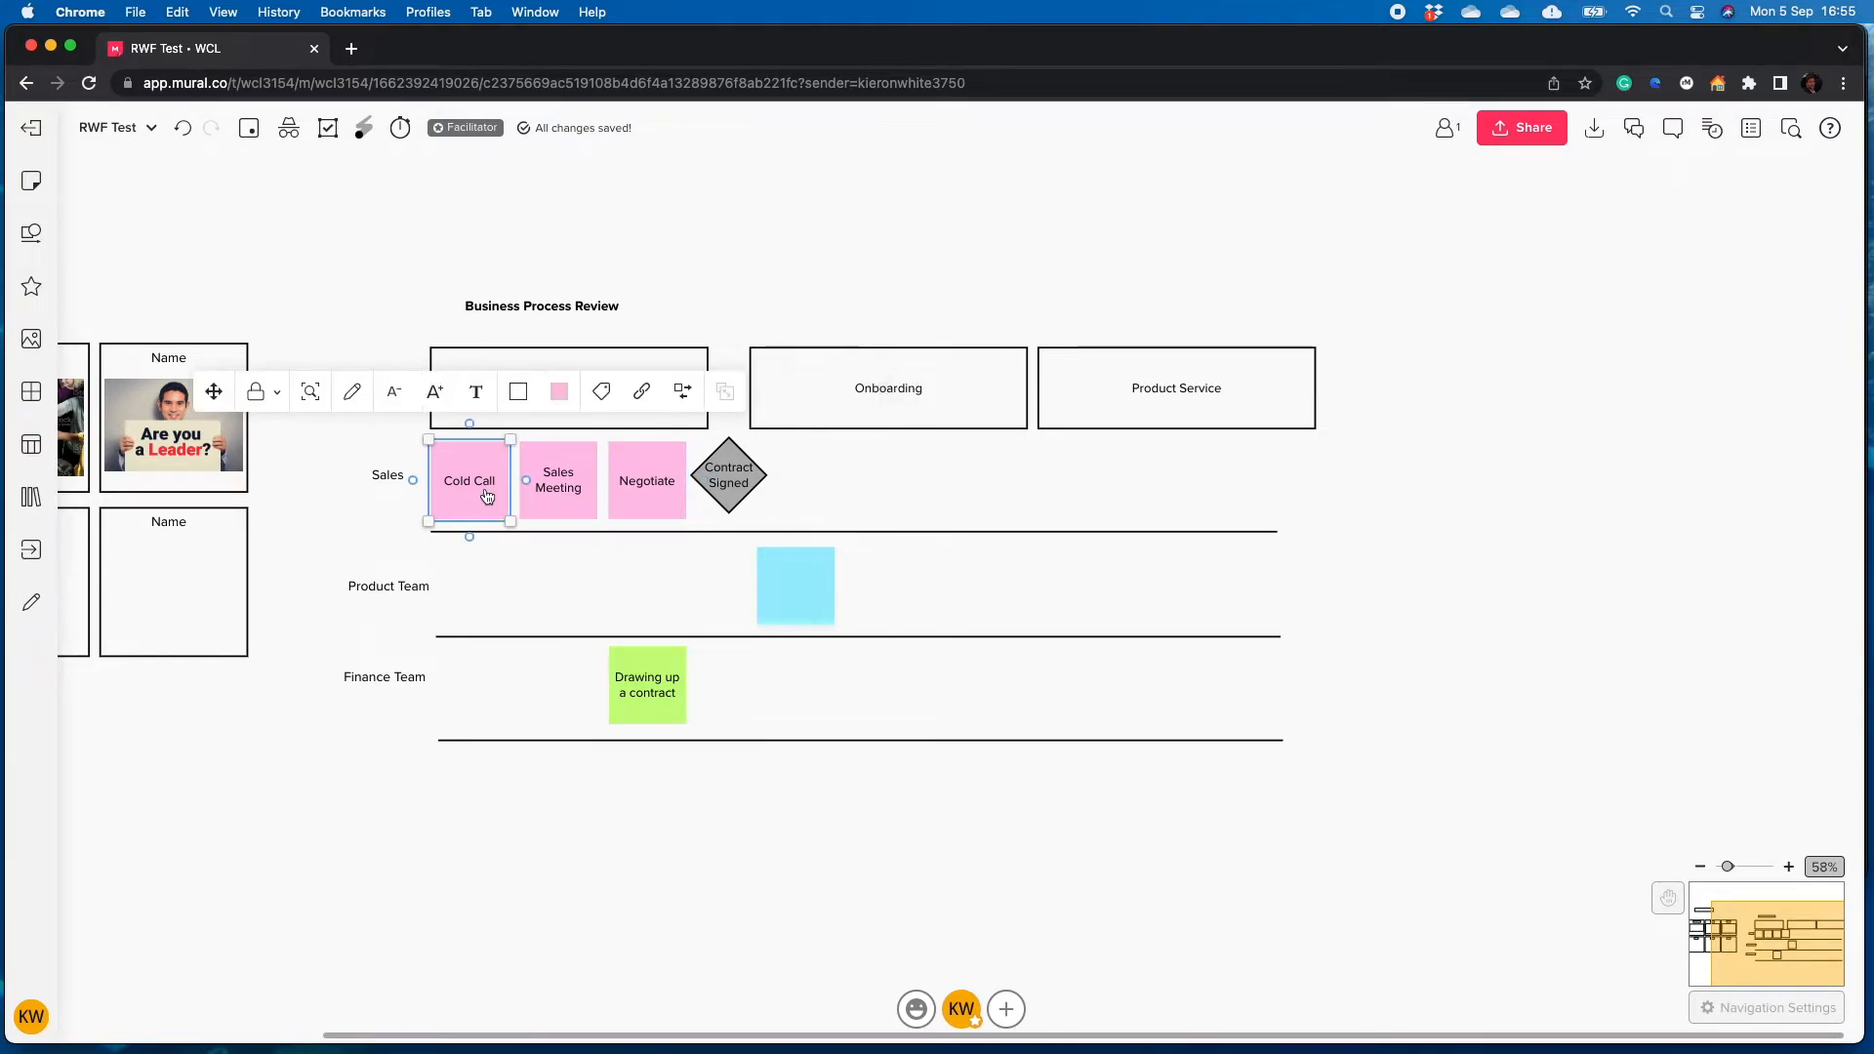
pyautogui.click(555, 590)
pyautogui.click(478, 492)
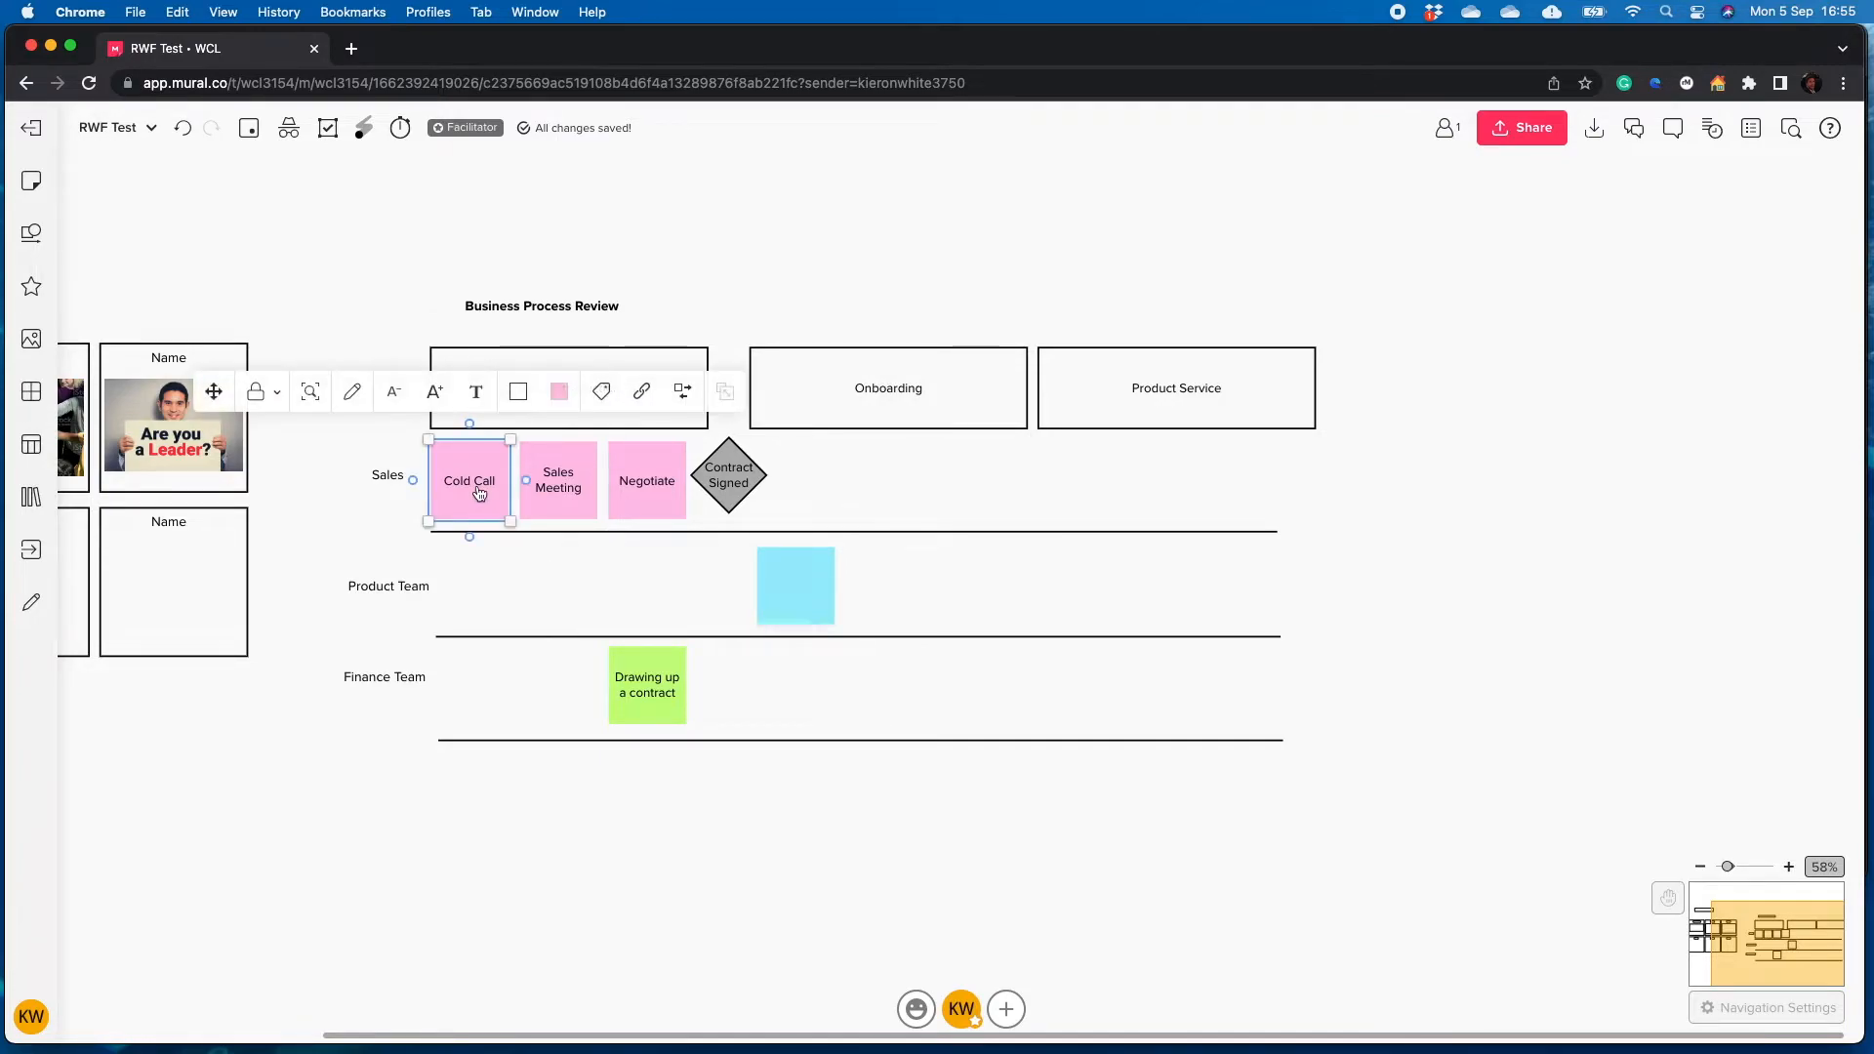
pyautogui.click(558, 391)
pyautogui.click(604, 498)
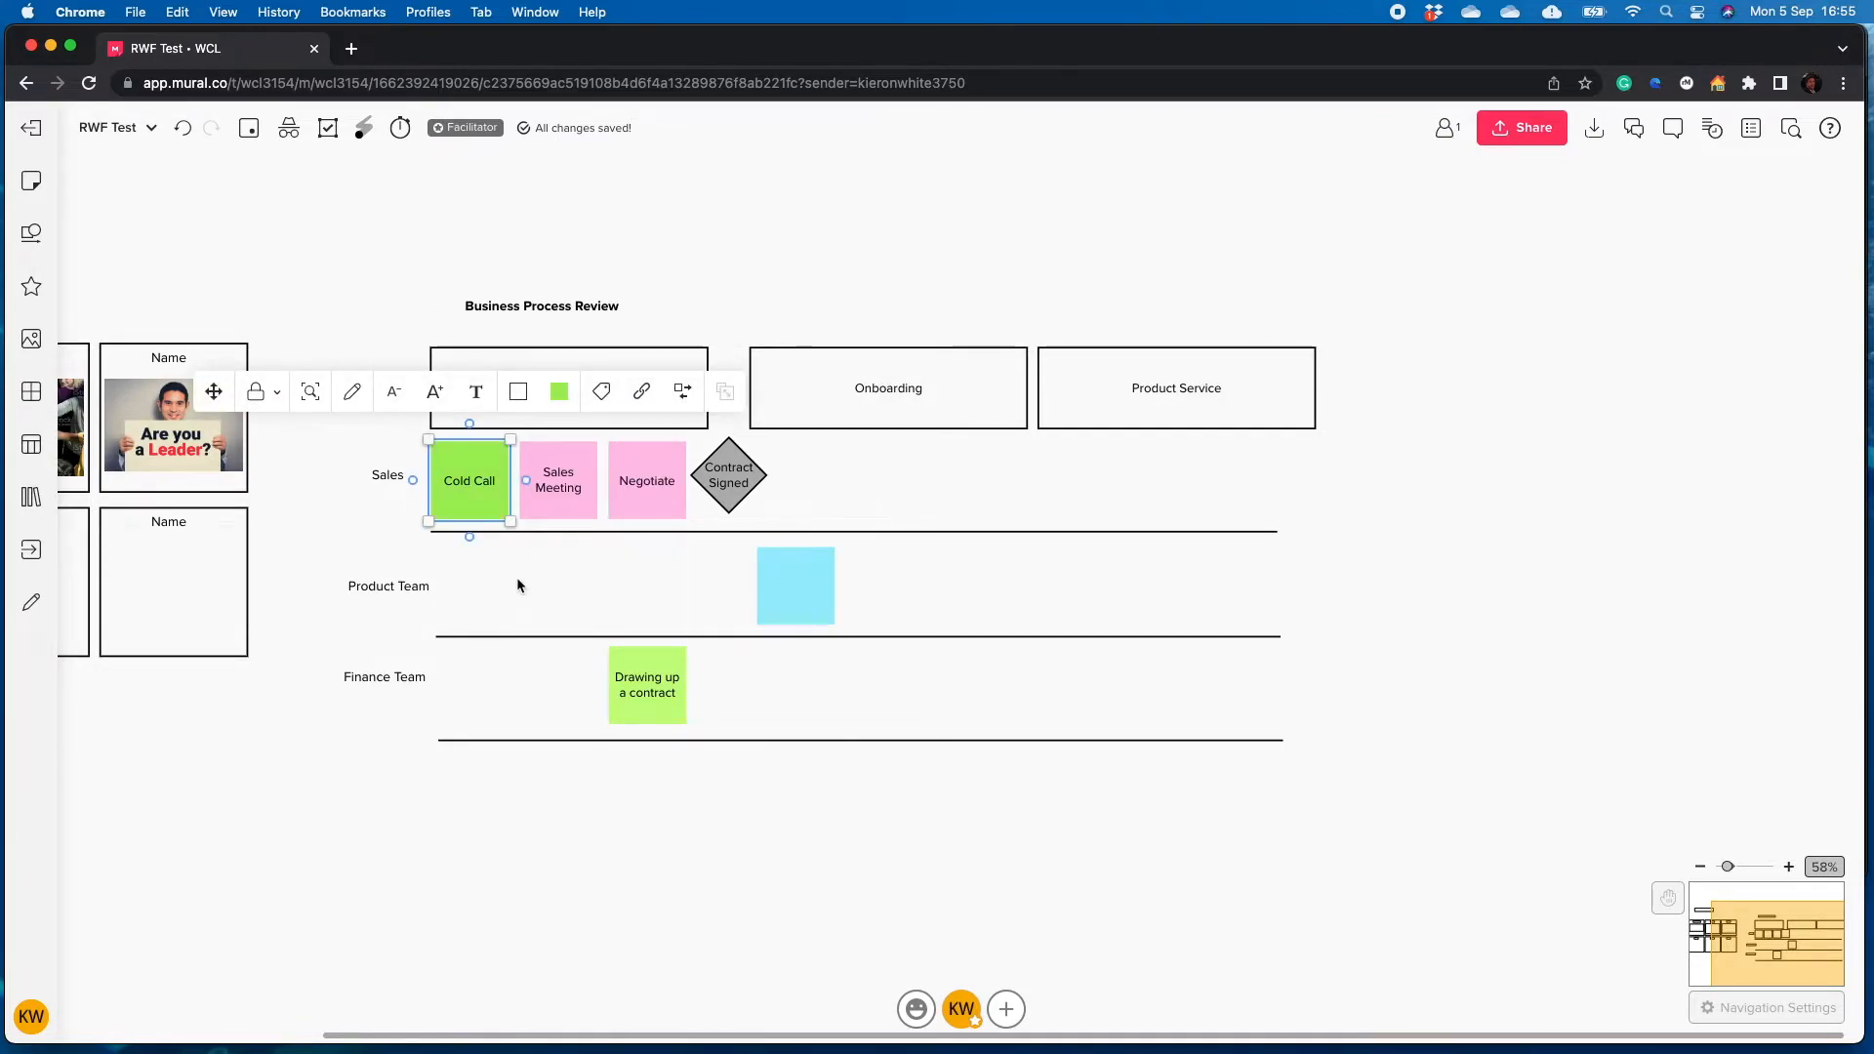
pyautogui.click(519, 580)
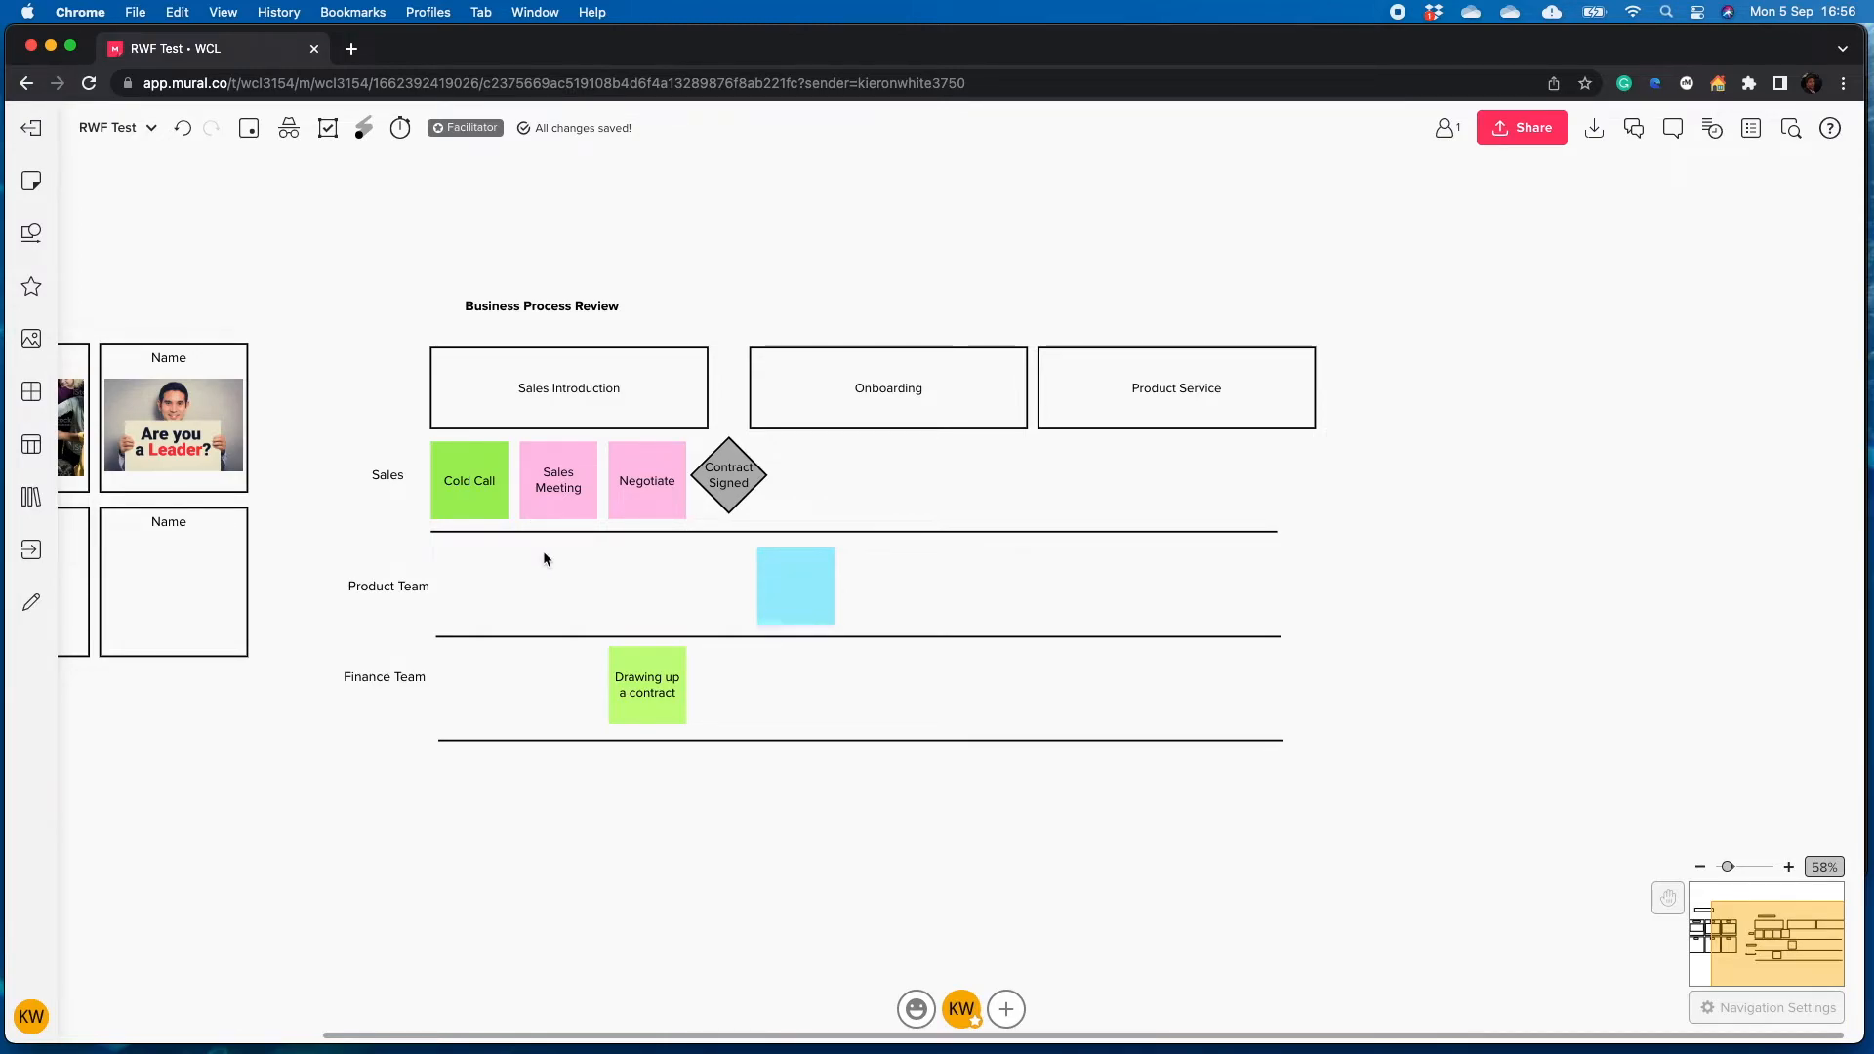
pyautogui.press('super+z')
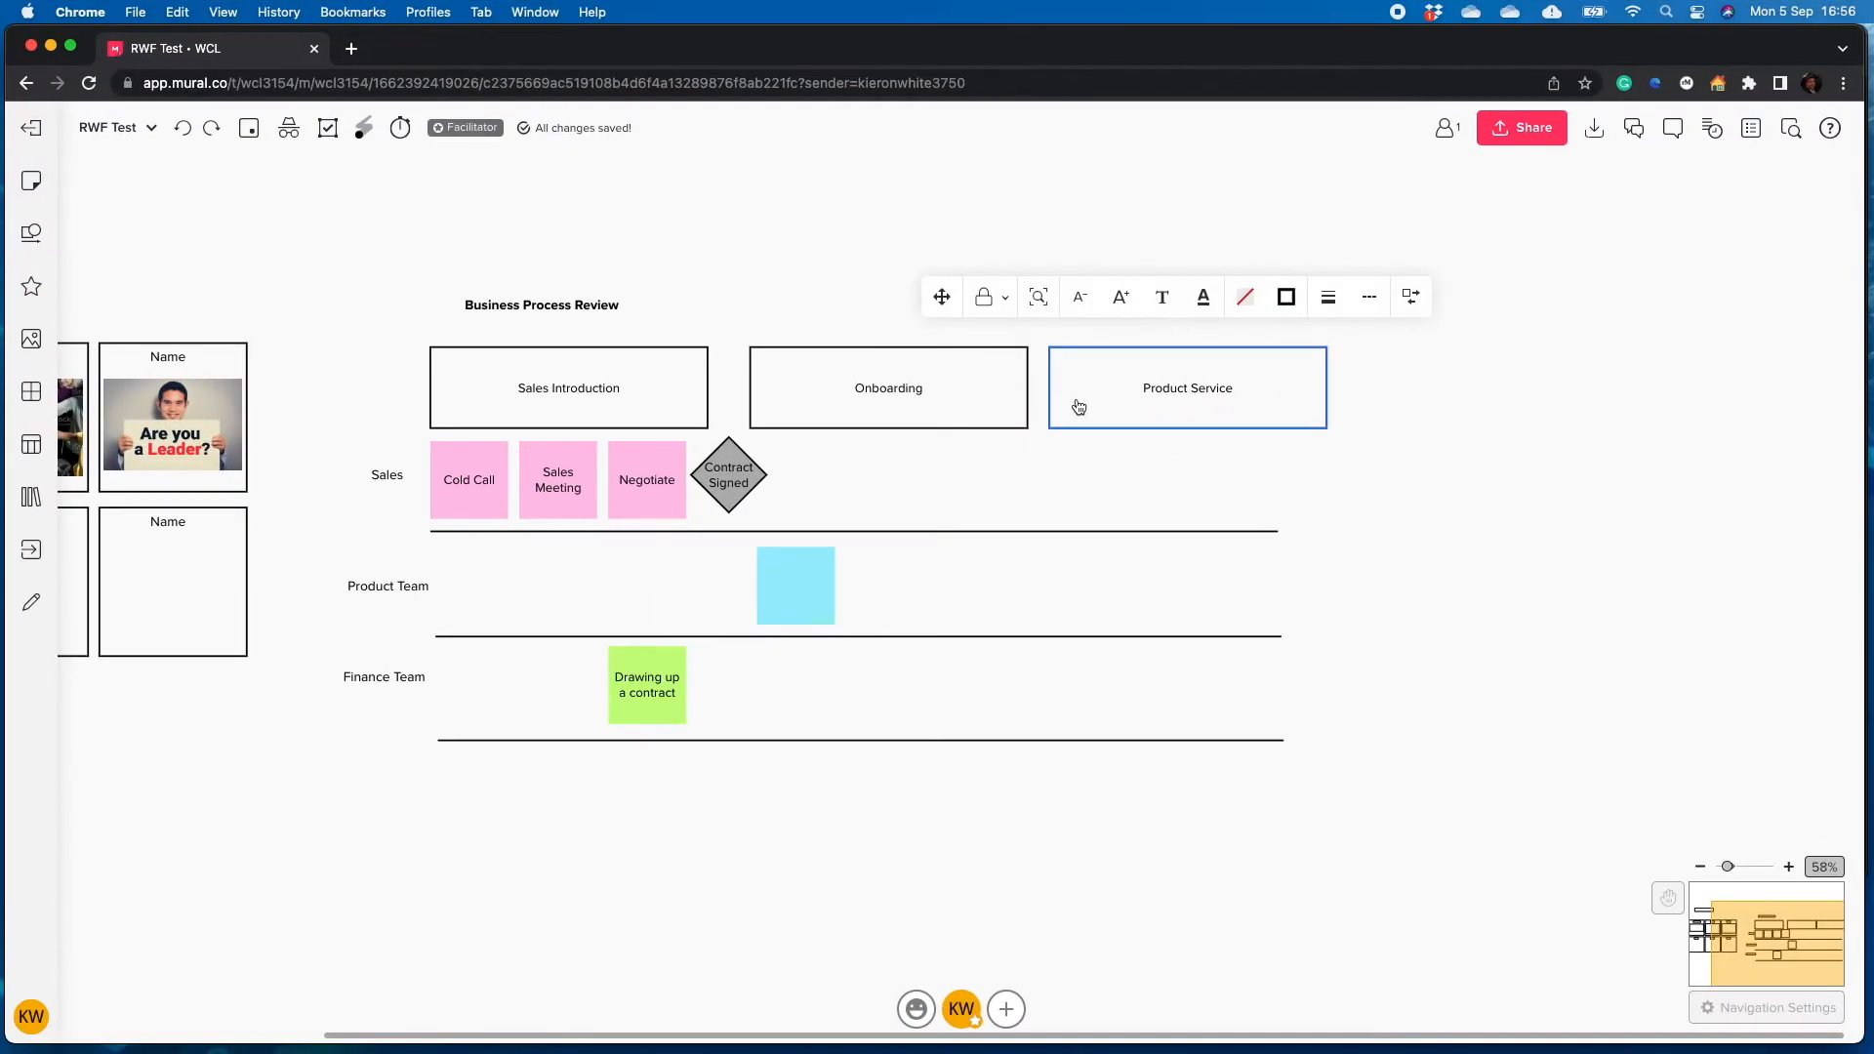
# Shift the Product Service box slightly to the right to widen its gap from the Onboarding box
pyautogui.moveTo(1075, 406); pyautogui.dragTo(1087, 407)
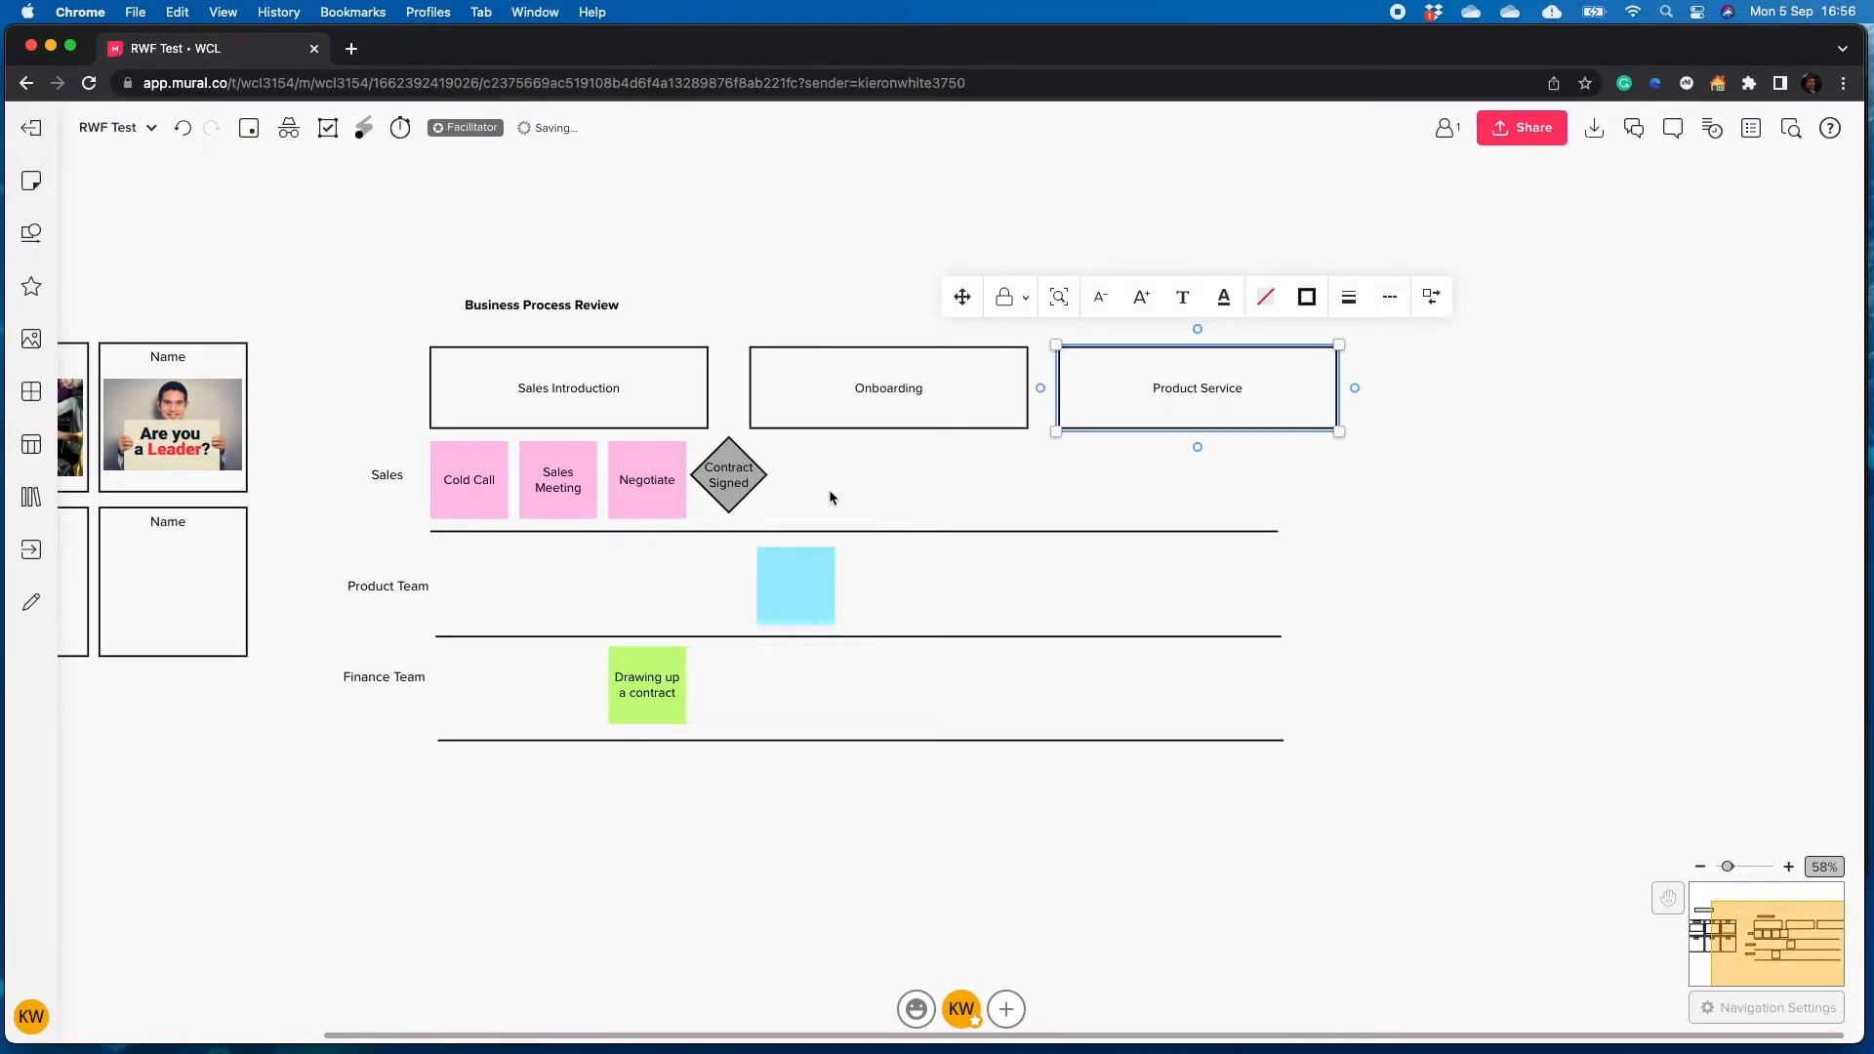
pyautogui.click(806, 600)
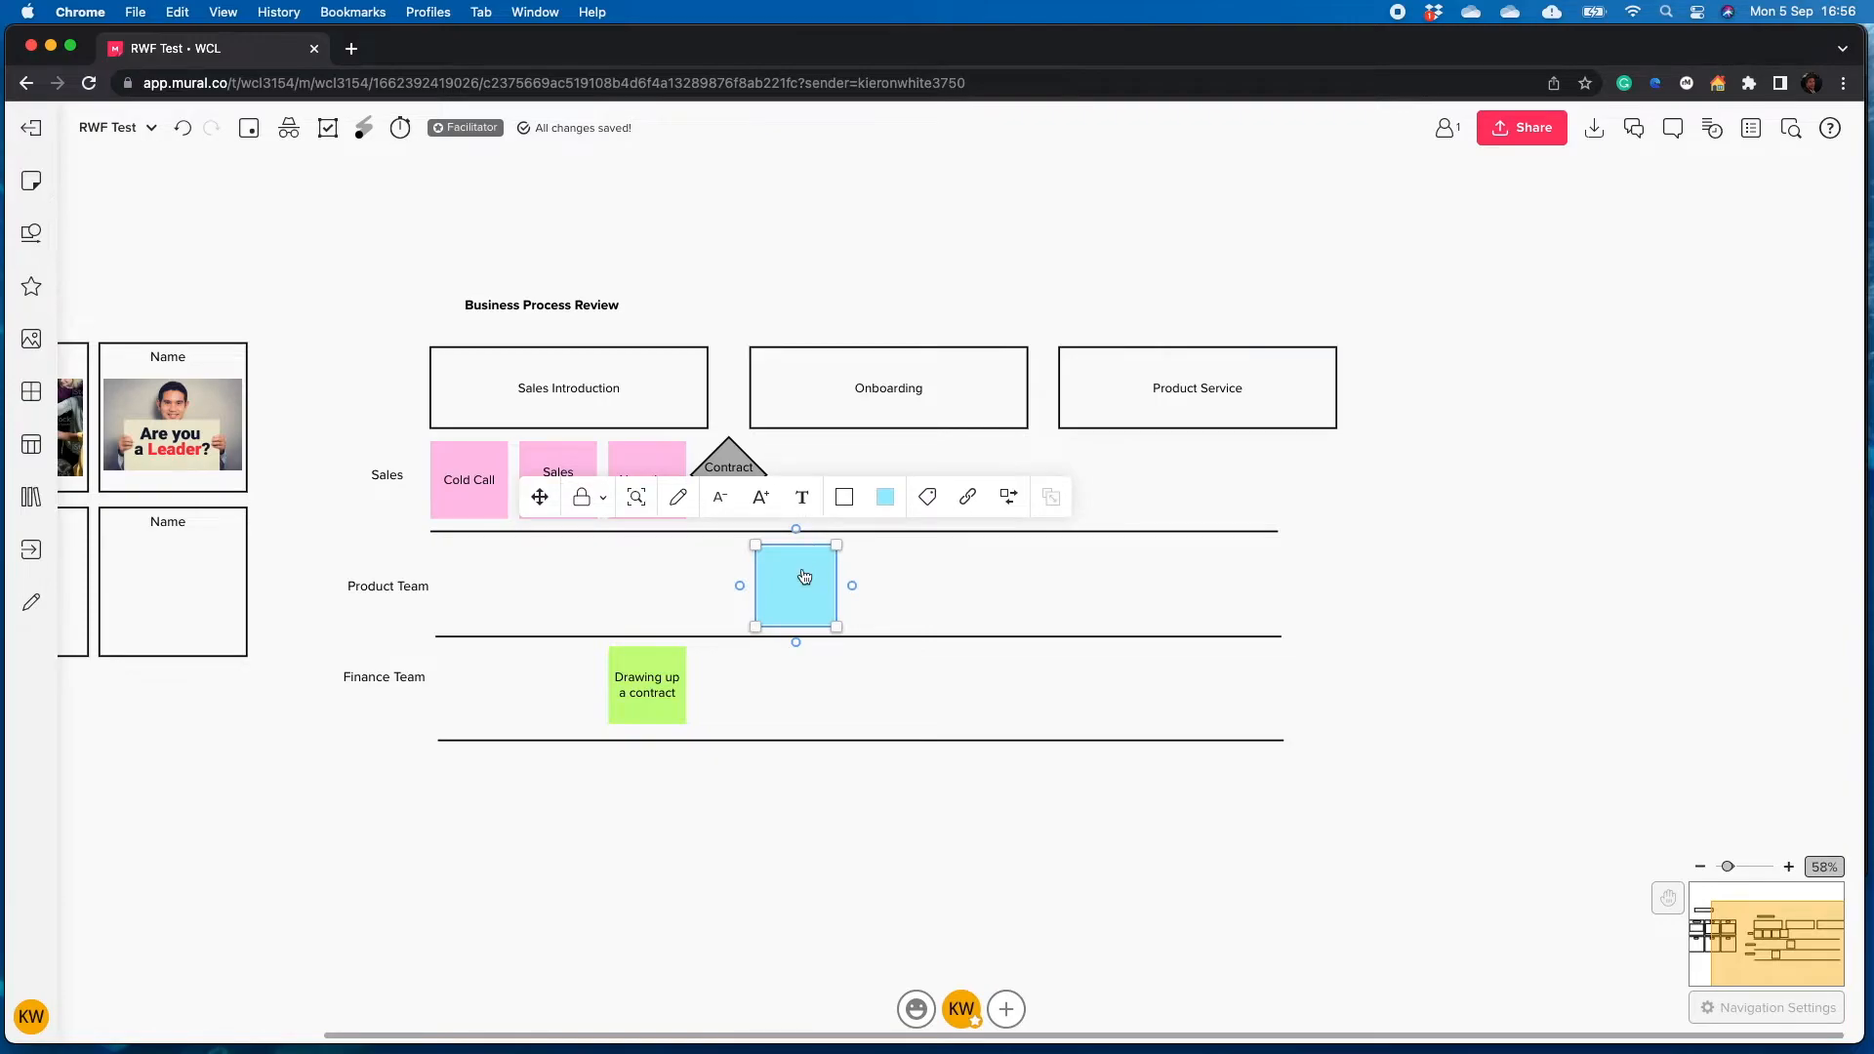
pyautogui.click(800, 463)
# Duplicate the "Negotiate" sticky note, place the copy after the Contract Signed diamond, and label it "Handover"
pyautogui.click(653, 490)
pyautogui.press('super+d')
pyautogui.moveTo(744, 493); pyautogui.dragTo(826, 494)
pyautogui.doubleClick(820, 483)
pyautogui.write('HAndover')
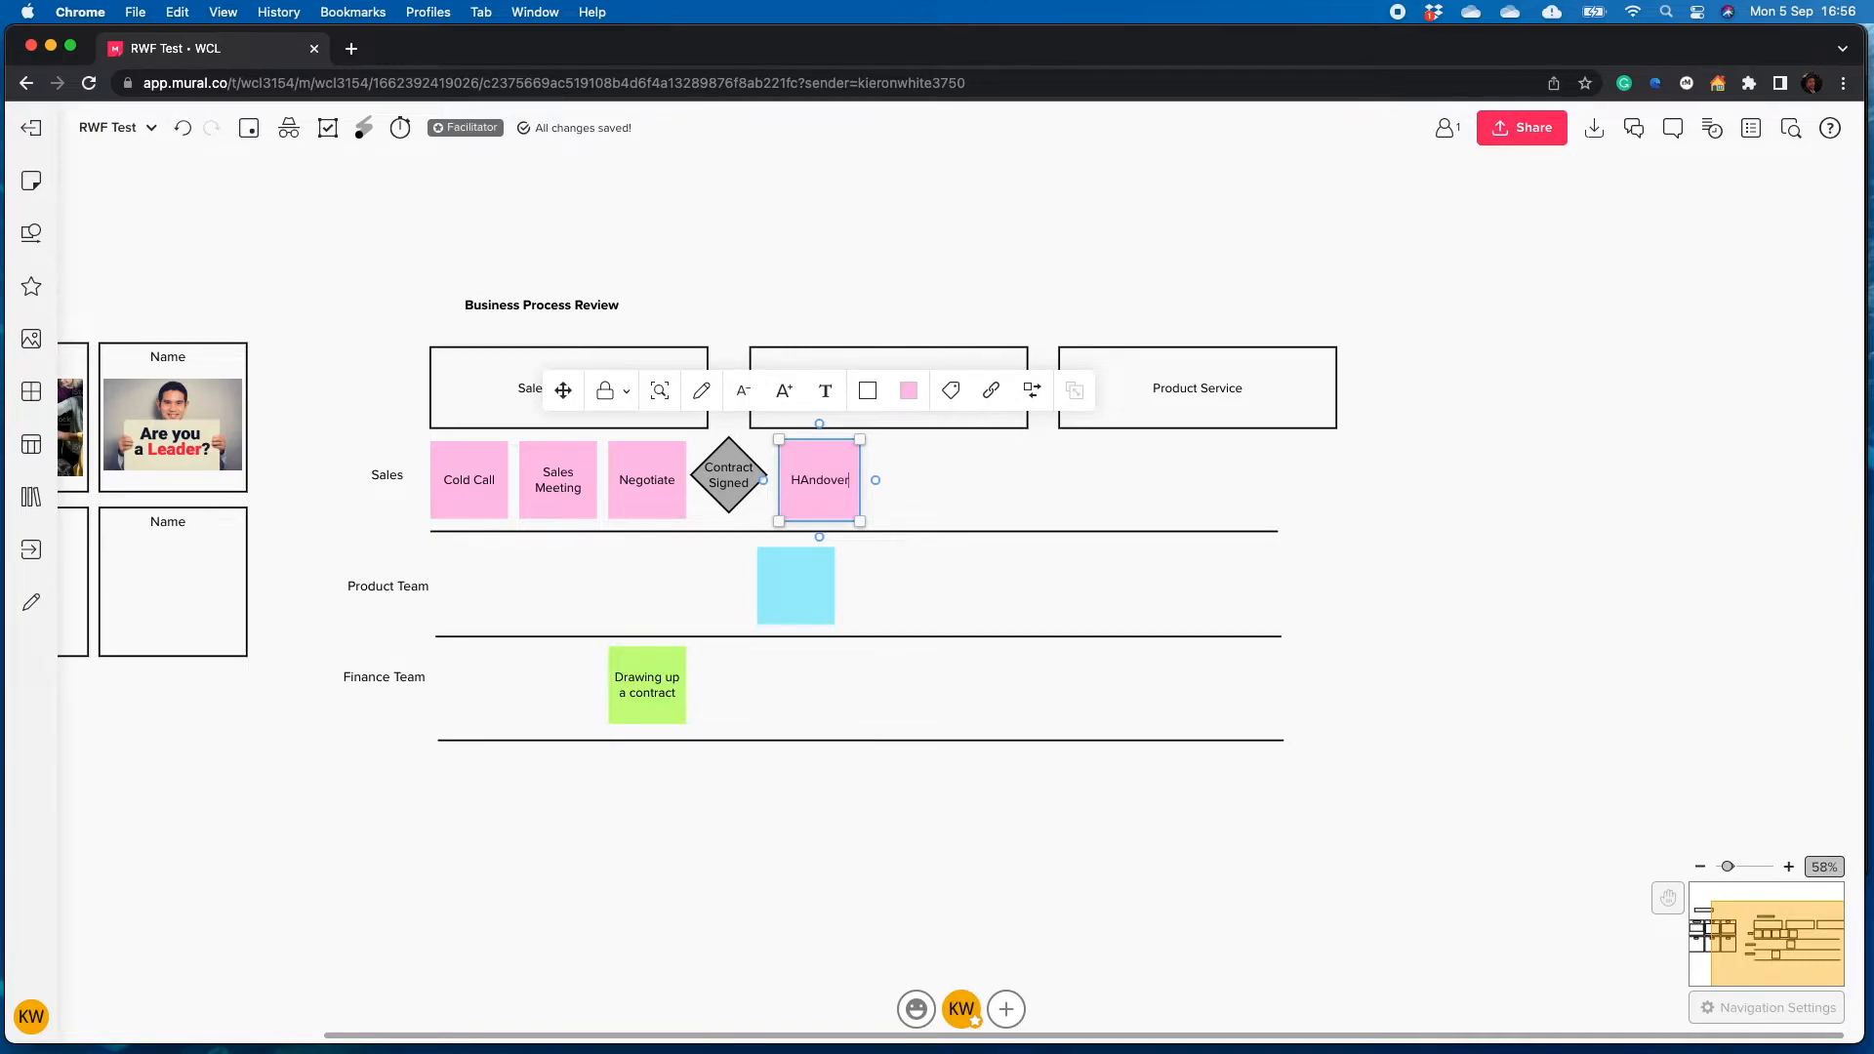
pyautogui.click(802, 486)
pyautogui.press('BackSpace')
pyautogui.write('a')
# Move the blue sticky note directly below the pink "Handover" note in the Product Team row and label it "Handover"
pyautogui.moveTo(806, 584); pyautogui.dragTo(827, 590)
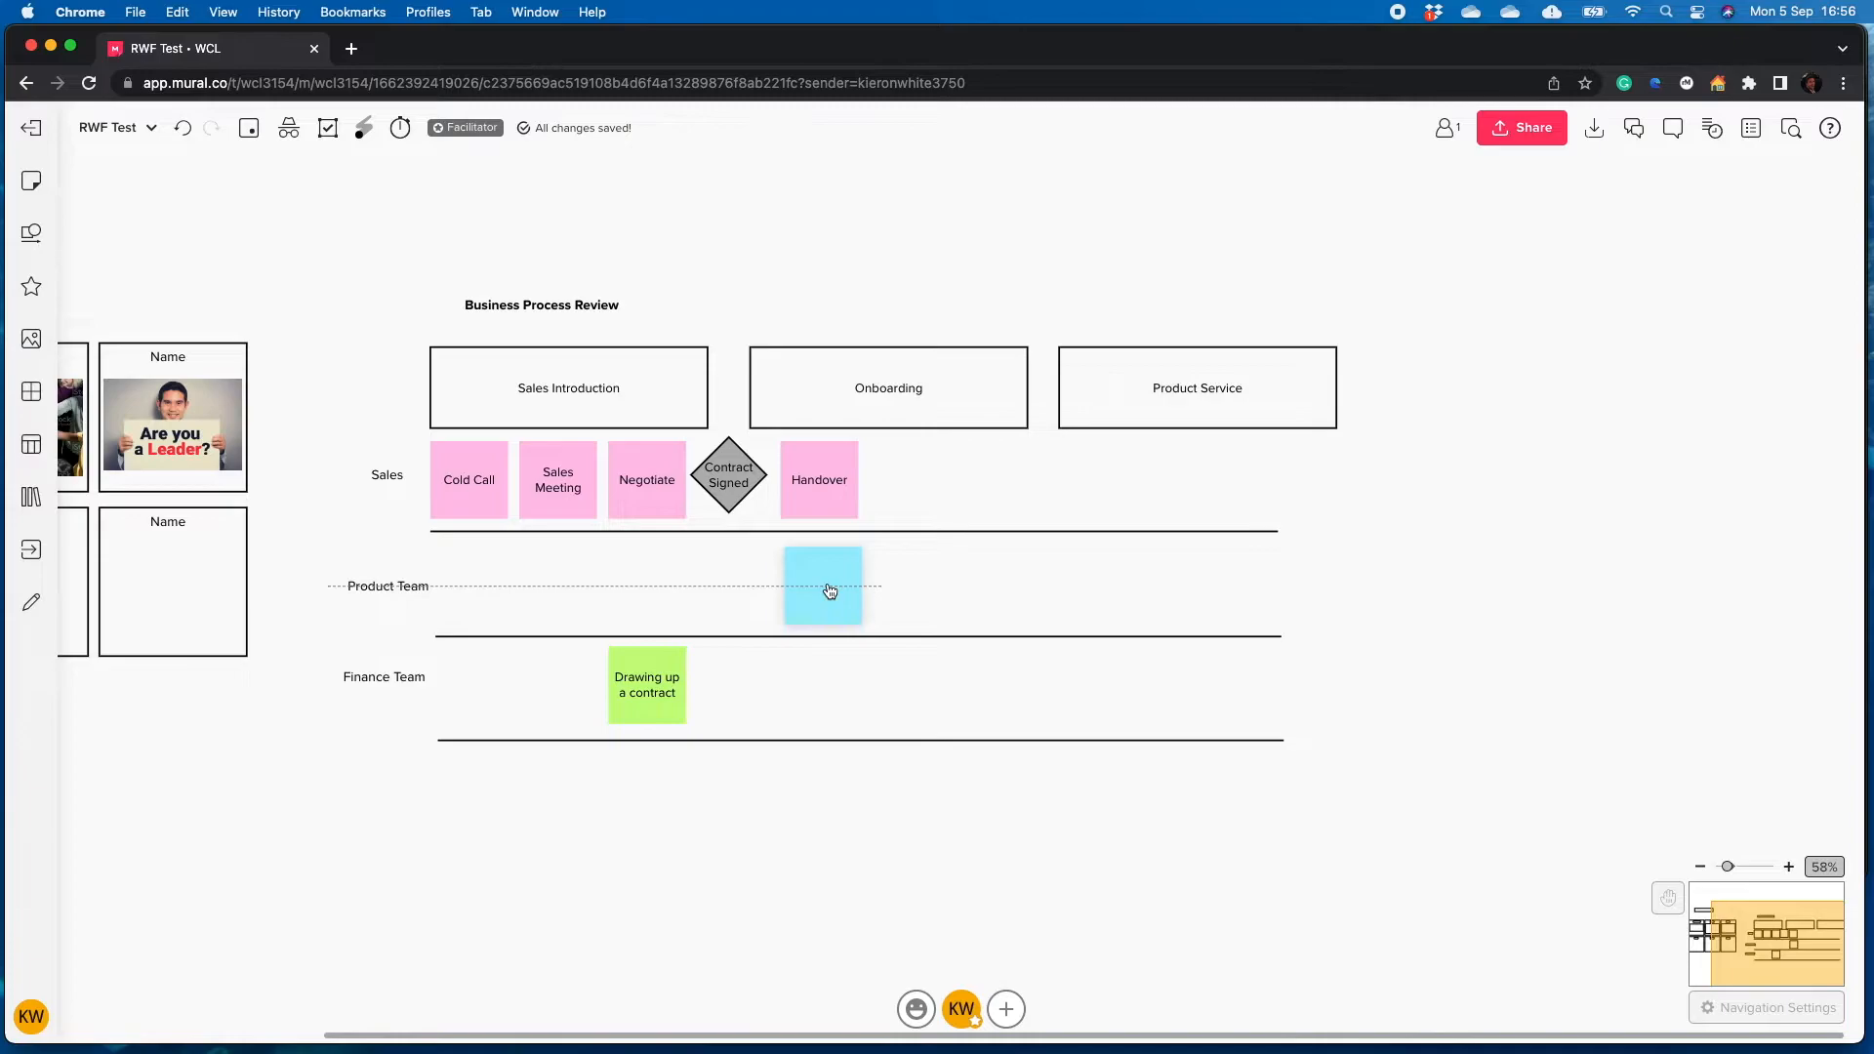
pyautogui.write('HAndover')
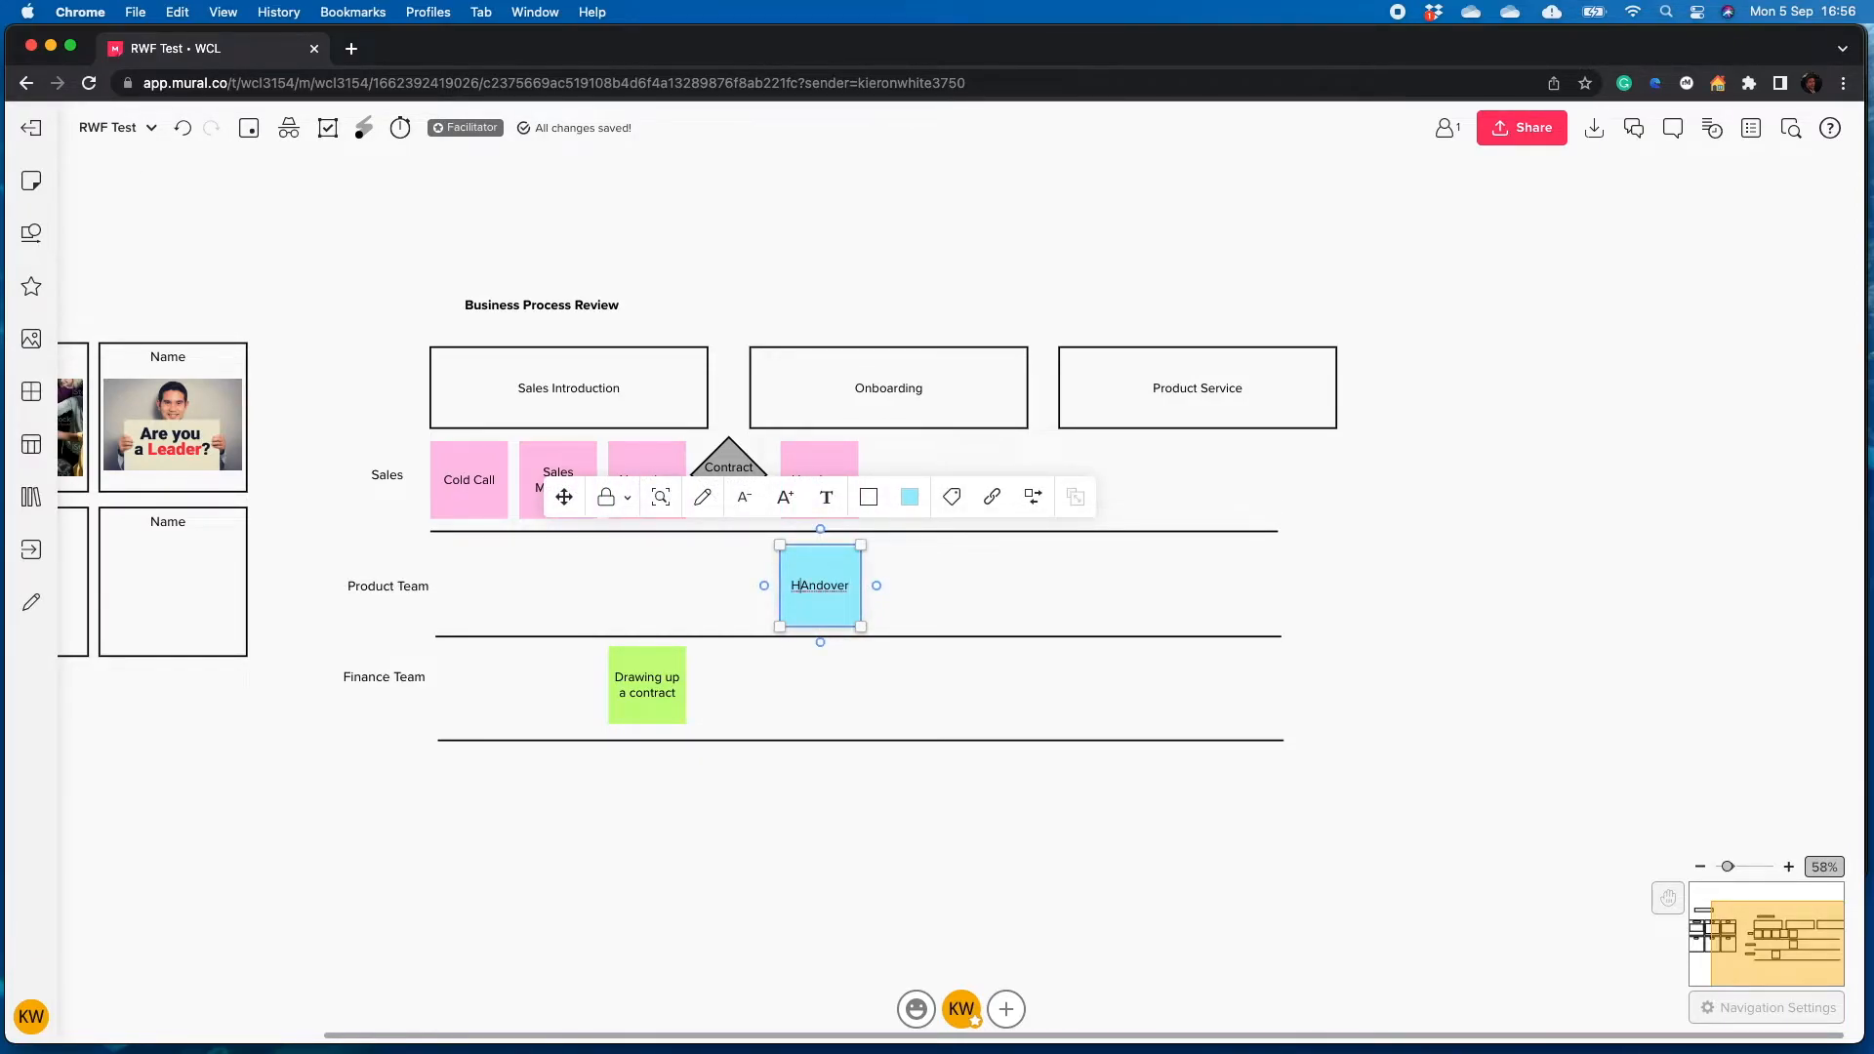
pyautogui.press('Delete')
pyautogui.write('a')
pyautogui.click(887, 611)
# Duplicate the blue "Handover" sticky note alongside it and relabel the copy "Client Briefings and Training"
pyautogui.click(842, 605)
pyautogui.press('super+d')
pyautogui.doubleClick(917, 587)
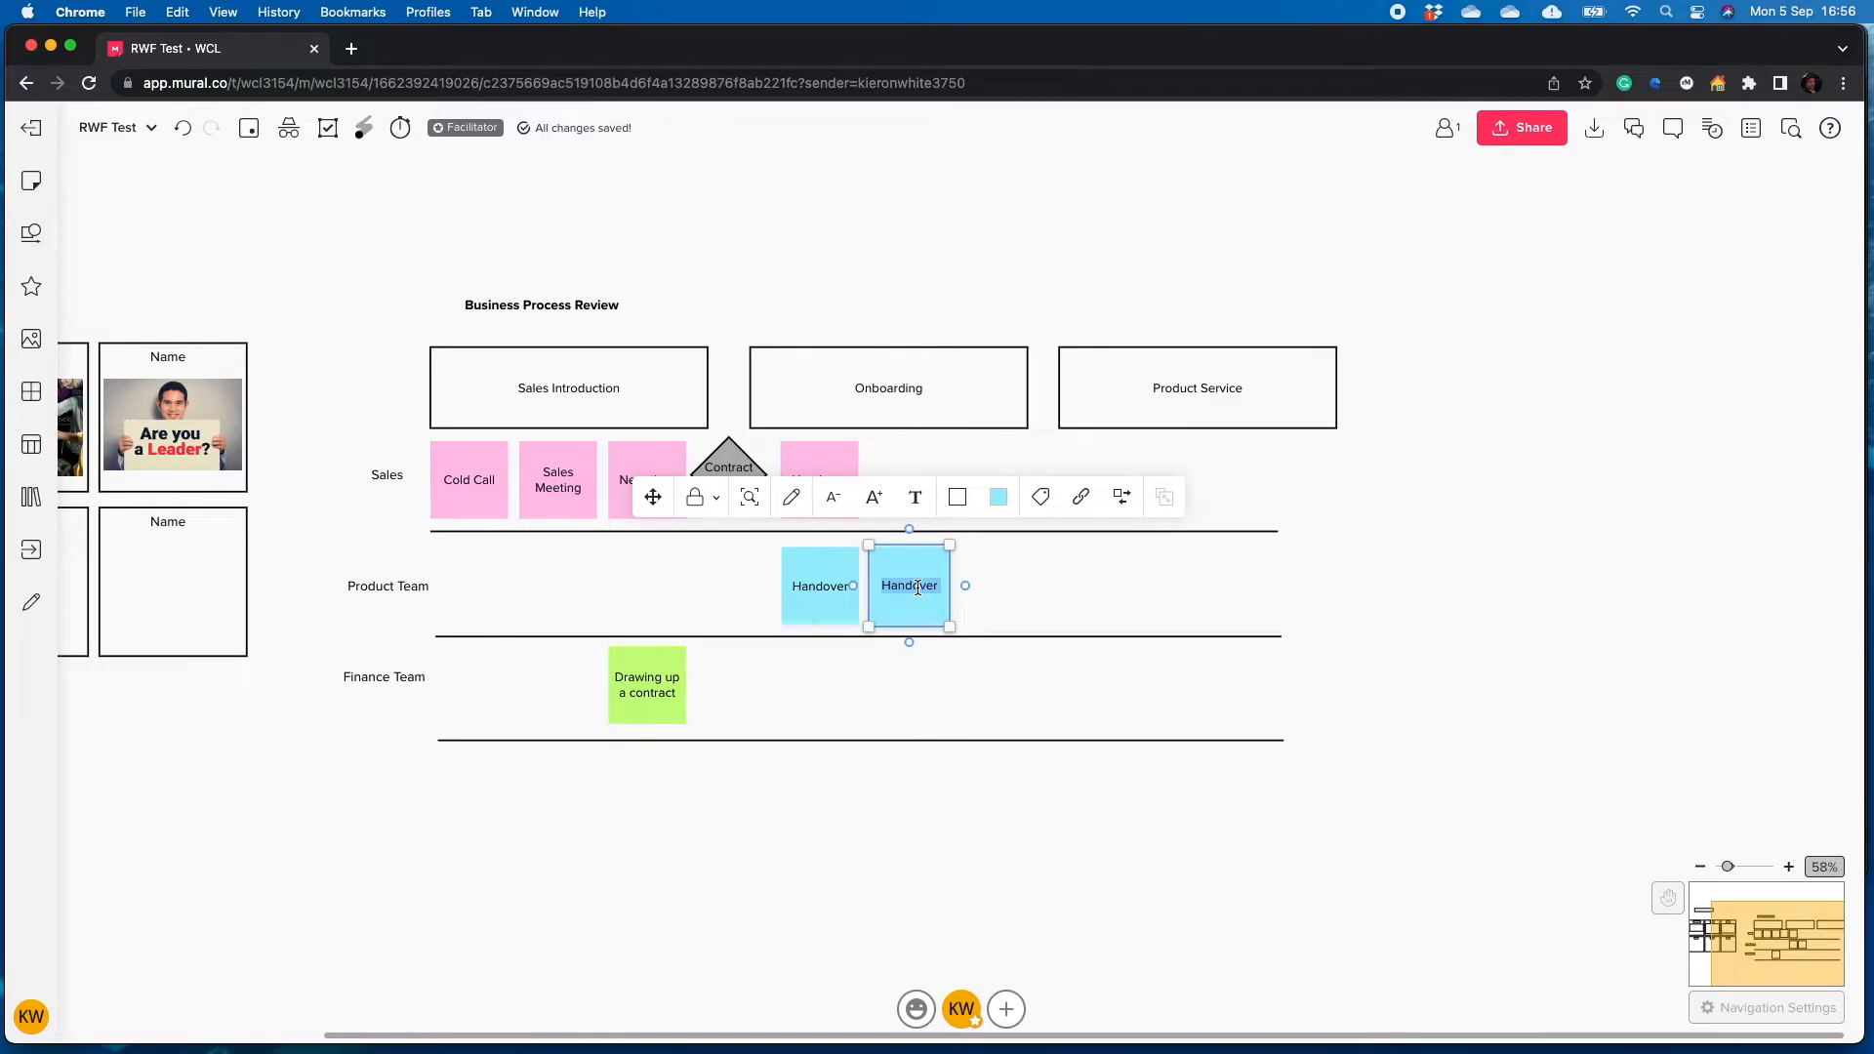
pyautogui.write('Client Briefings and Training')
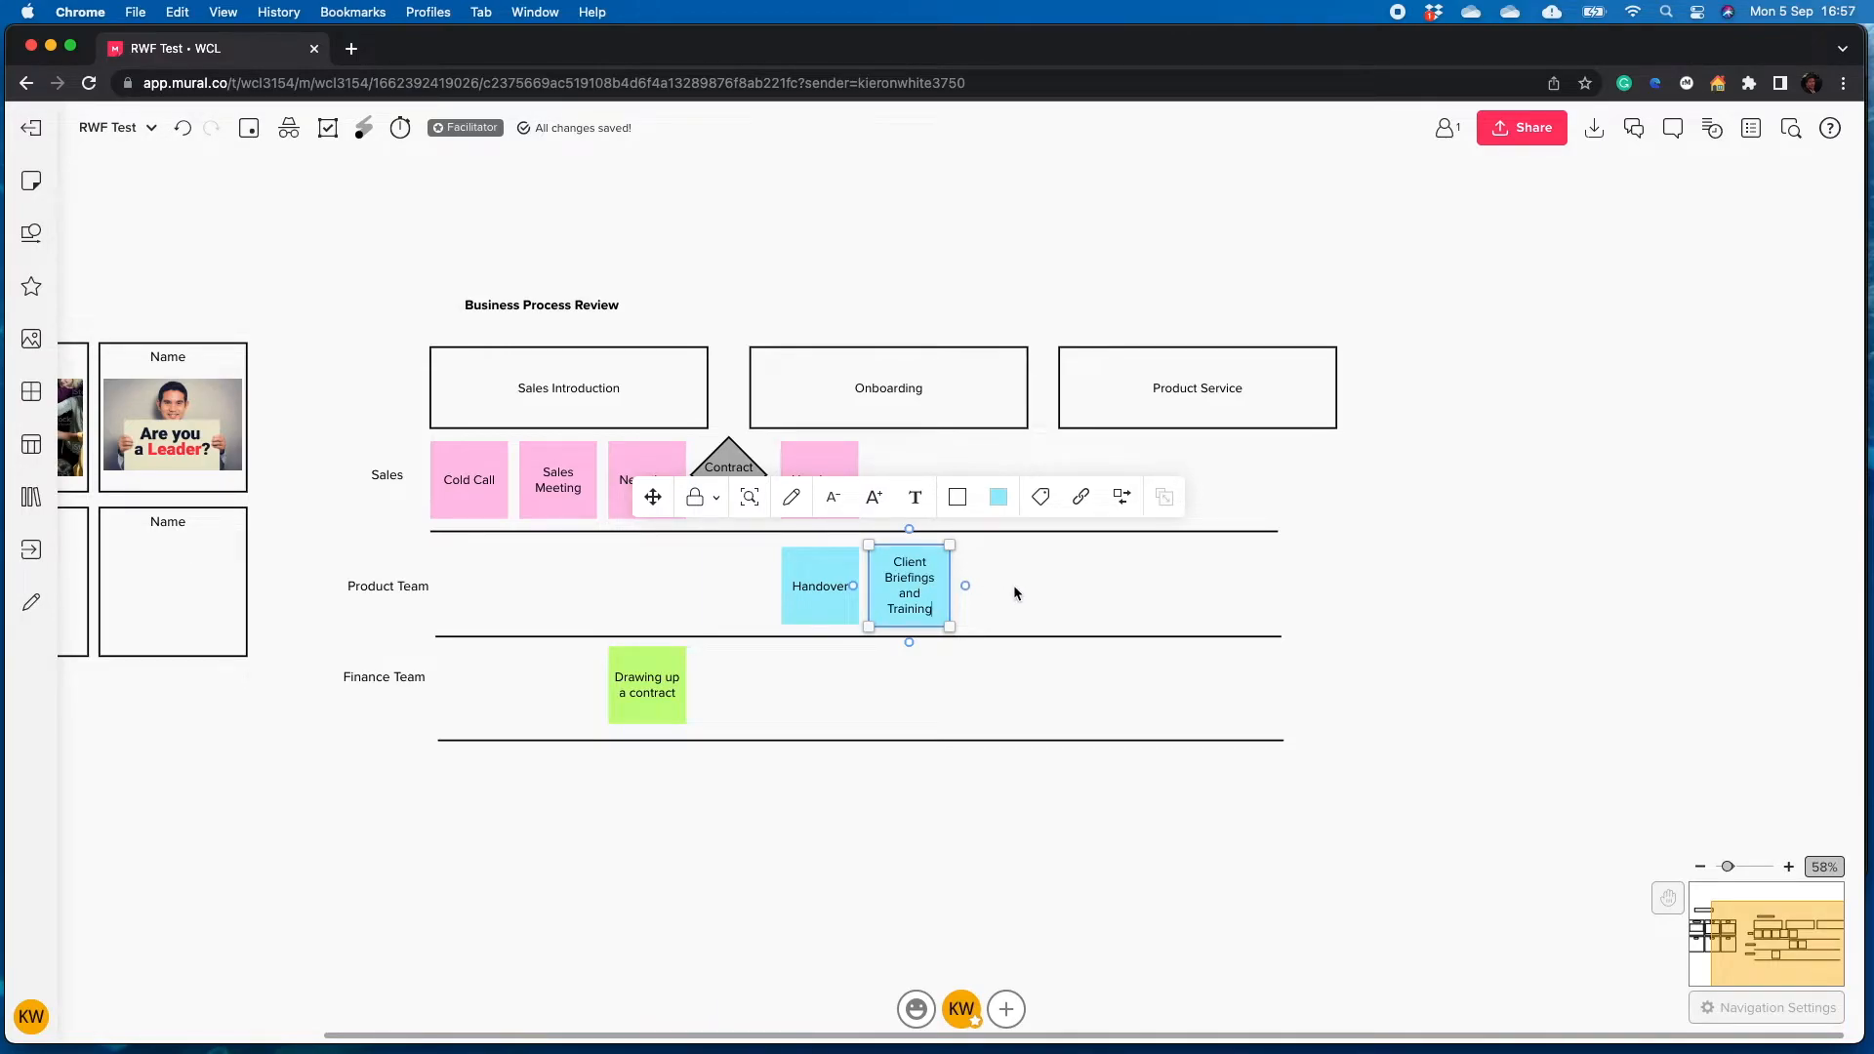
# Duplicate the "Client Briefings and Training" sticky note alongside it and relabel the copy "Systems Access"
pyautogui.press('Escape')
pyautogui.press('super+d')
pyautogui.doubleClick(991, 600)
pyautogui.write('Systems Access')
pyautogui.click(1141, 584)
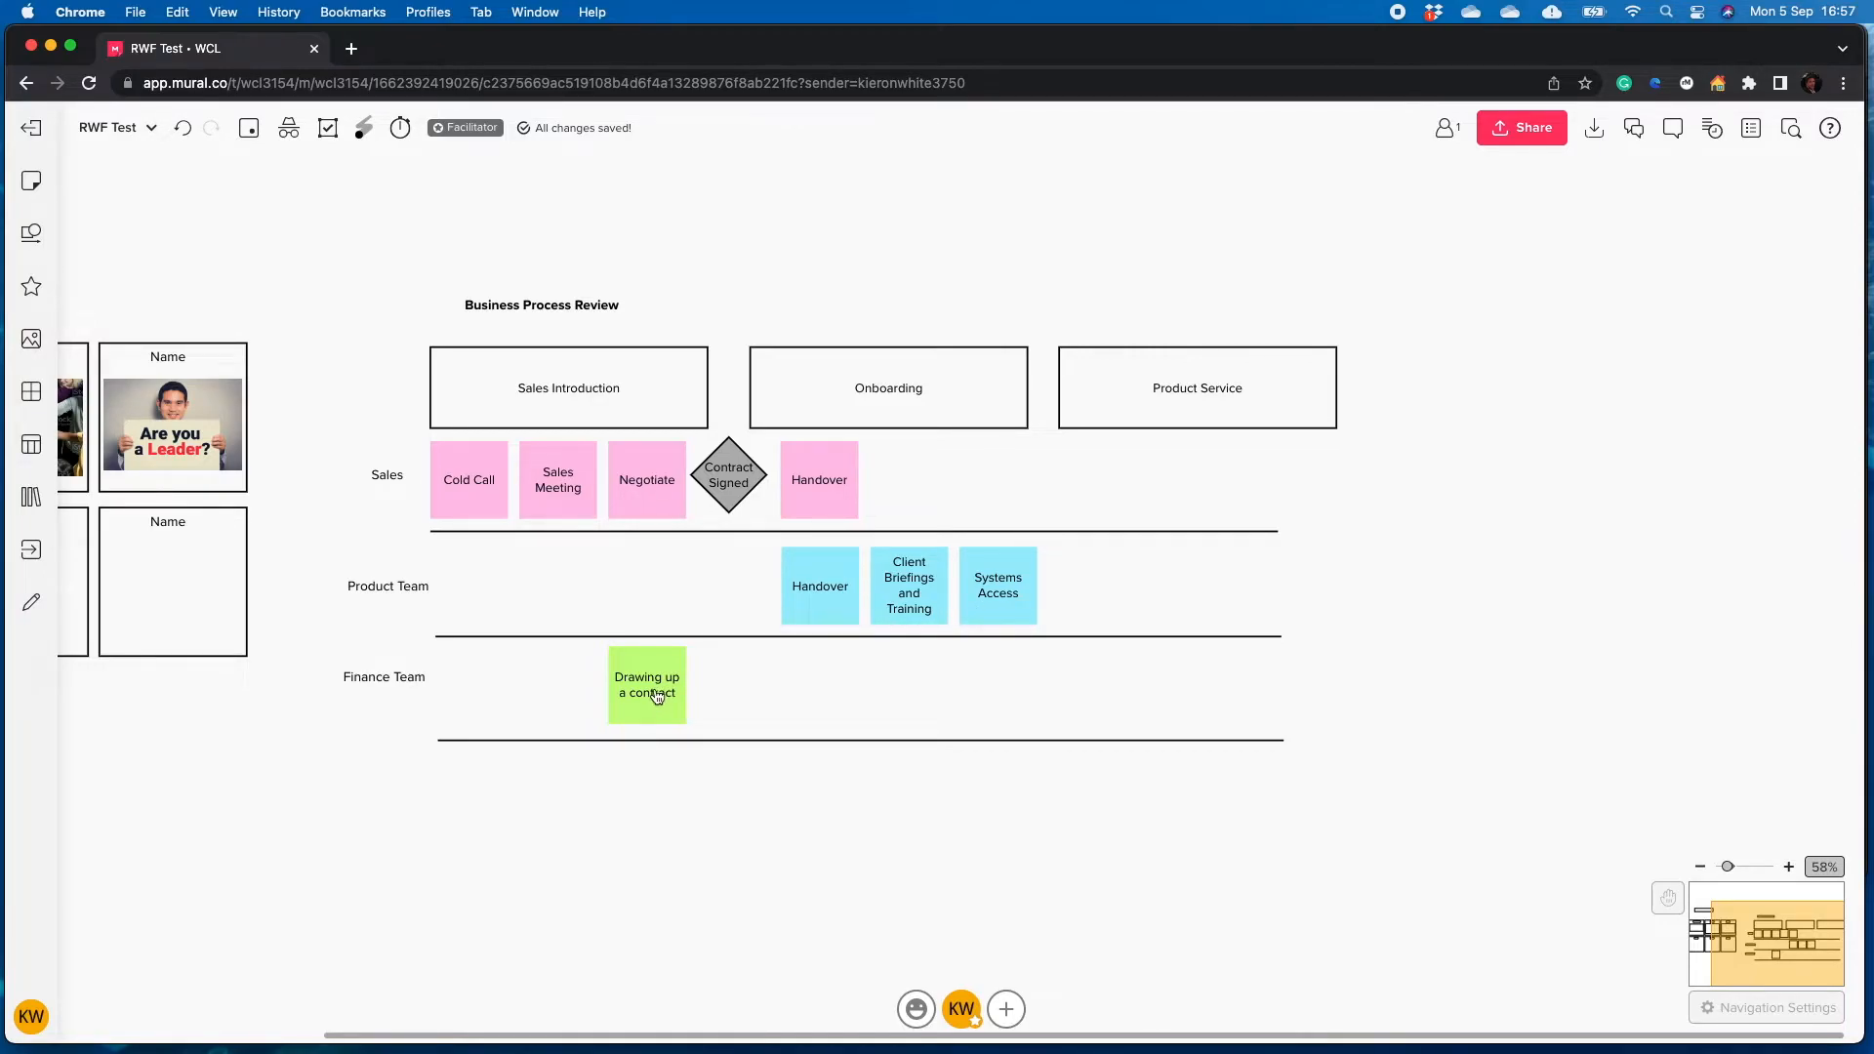
# Copy the green "Drawing up a contract" note under Onboarding in the Finance Team row and label it "Set-Up Finance Systems"
pyautogui.click(628, 700)
pyautogui.moveTo(641, 690)
pyautogui.mouseDown()
pyautogui.moveTo(923, 678)
pyautogui.moveTo(911, 688)
pyautogui.mouseUp()
pyautogui.write('Set')
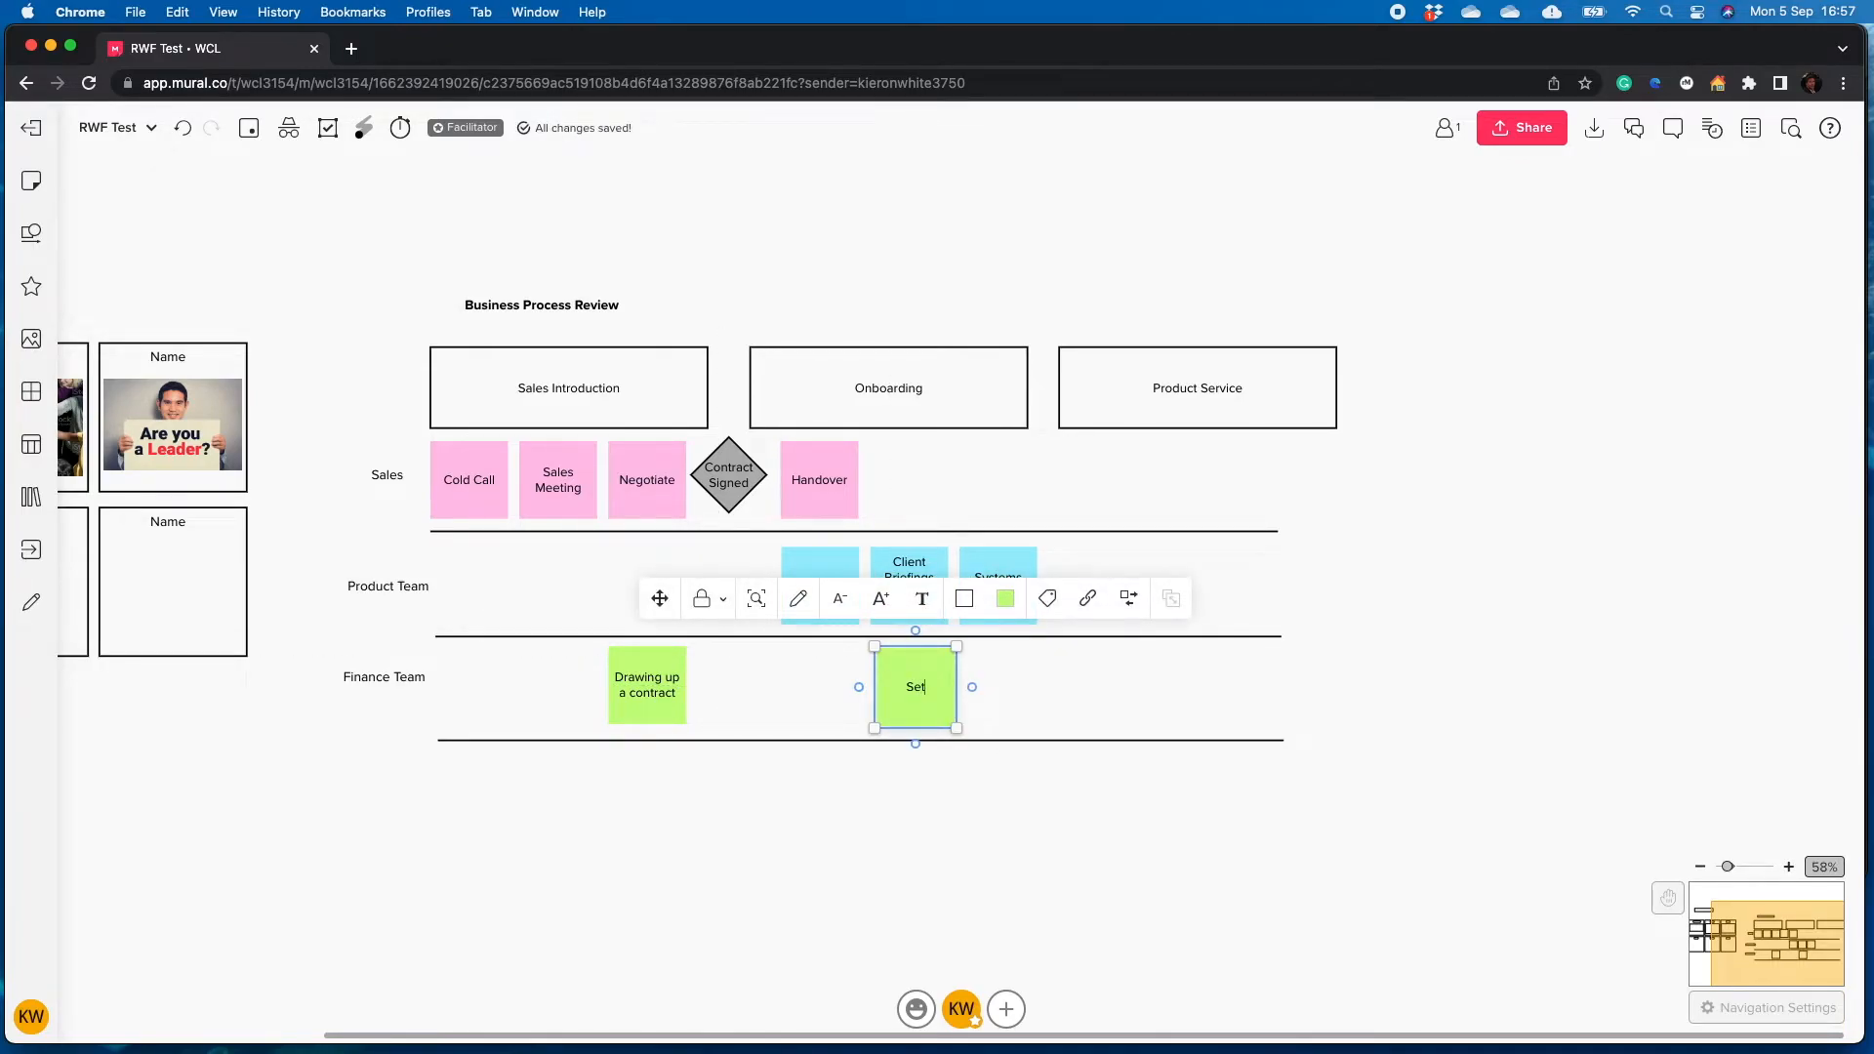
pyautogui.write('-Up Finane Systemsc')
pyautogui.click(987, 806)
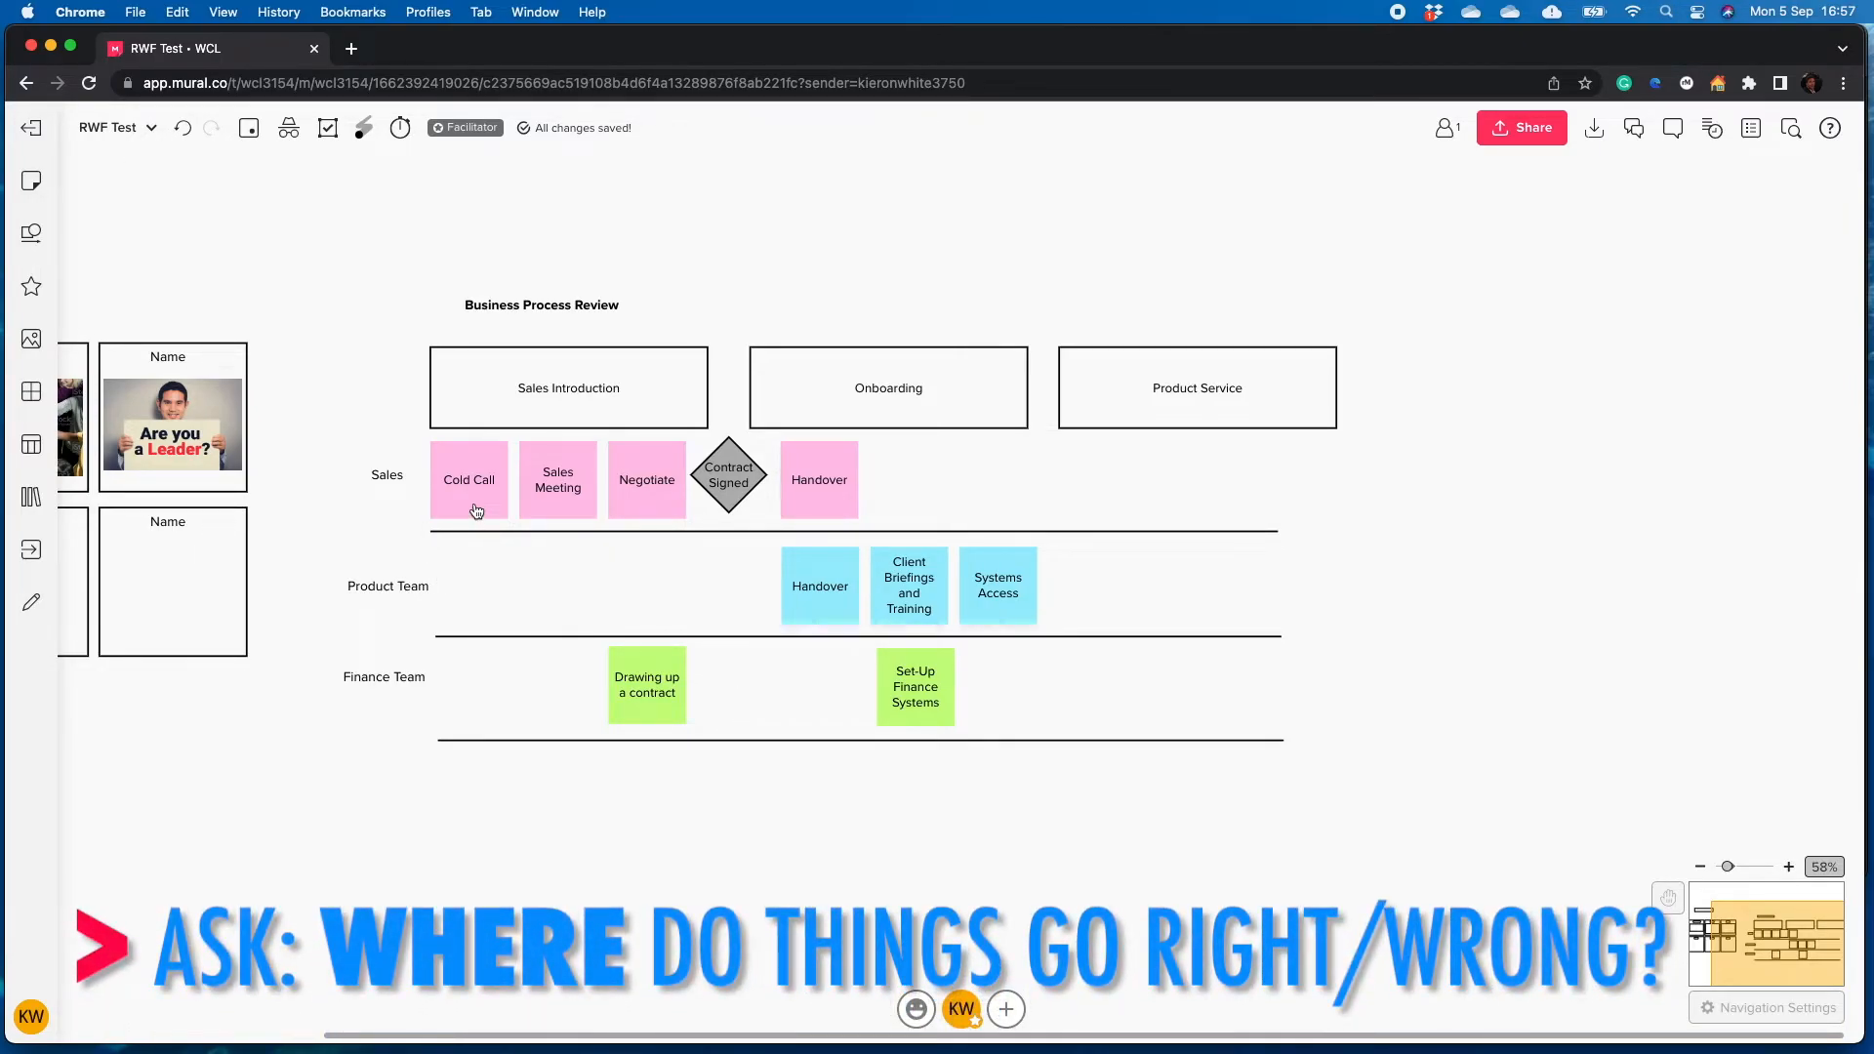
# Try a border on the "Sales Meeting" sticky note and remove it again
pyautogui.click(577, 504)
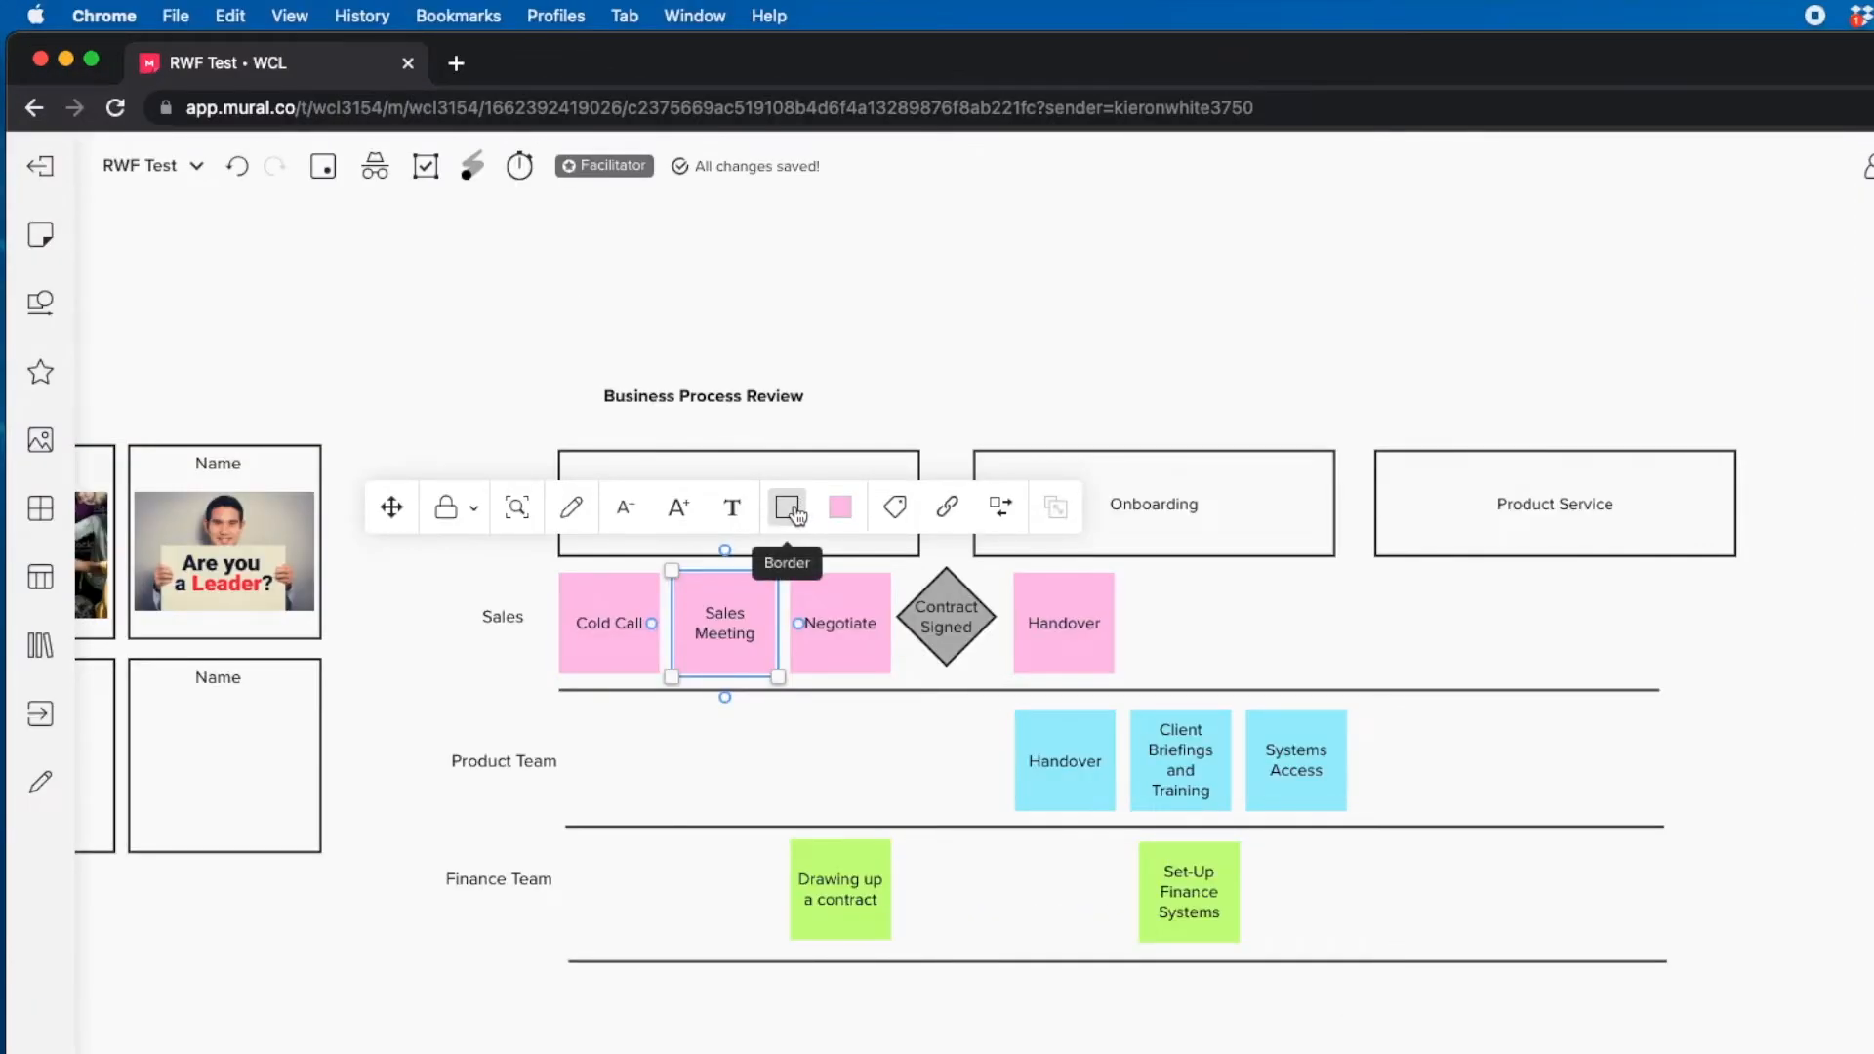
pyautogui.click(795, 512)
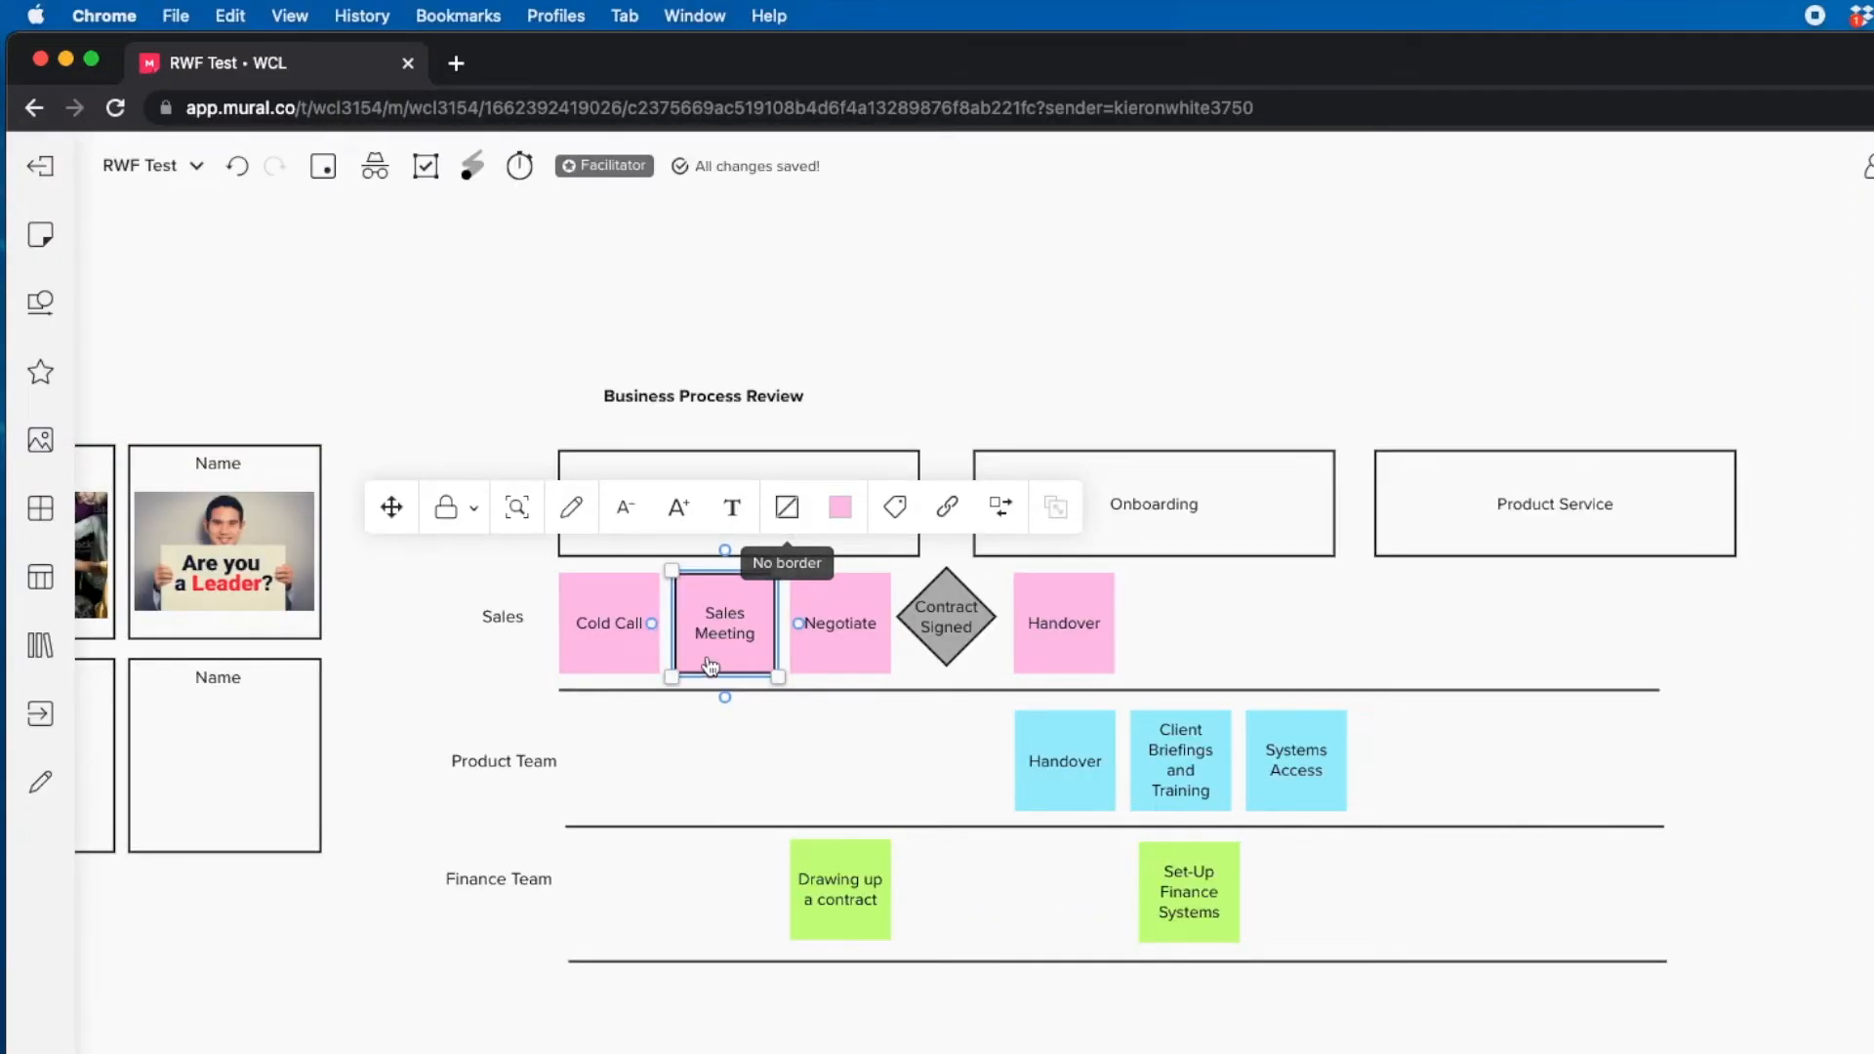
pyautogui.click(796, 513)
# Try recolouring the "Sales Meeting" sticky note red, and undo the colour change
pyautogui.click(839, 509)
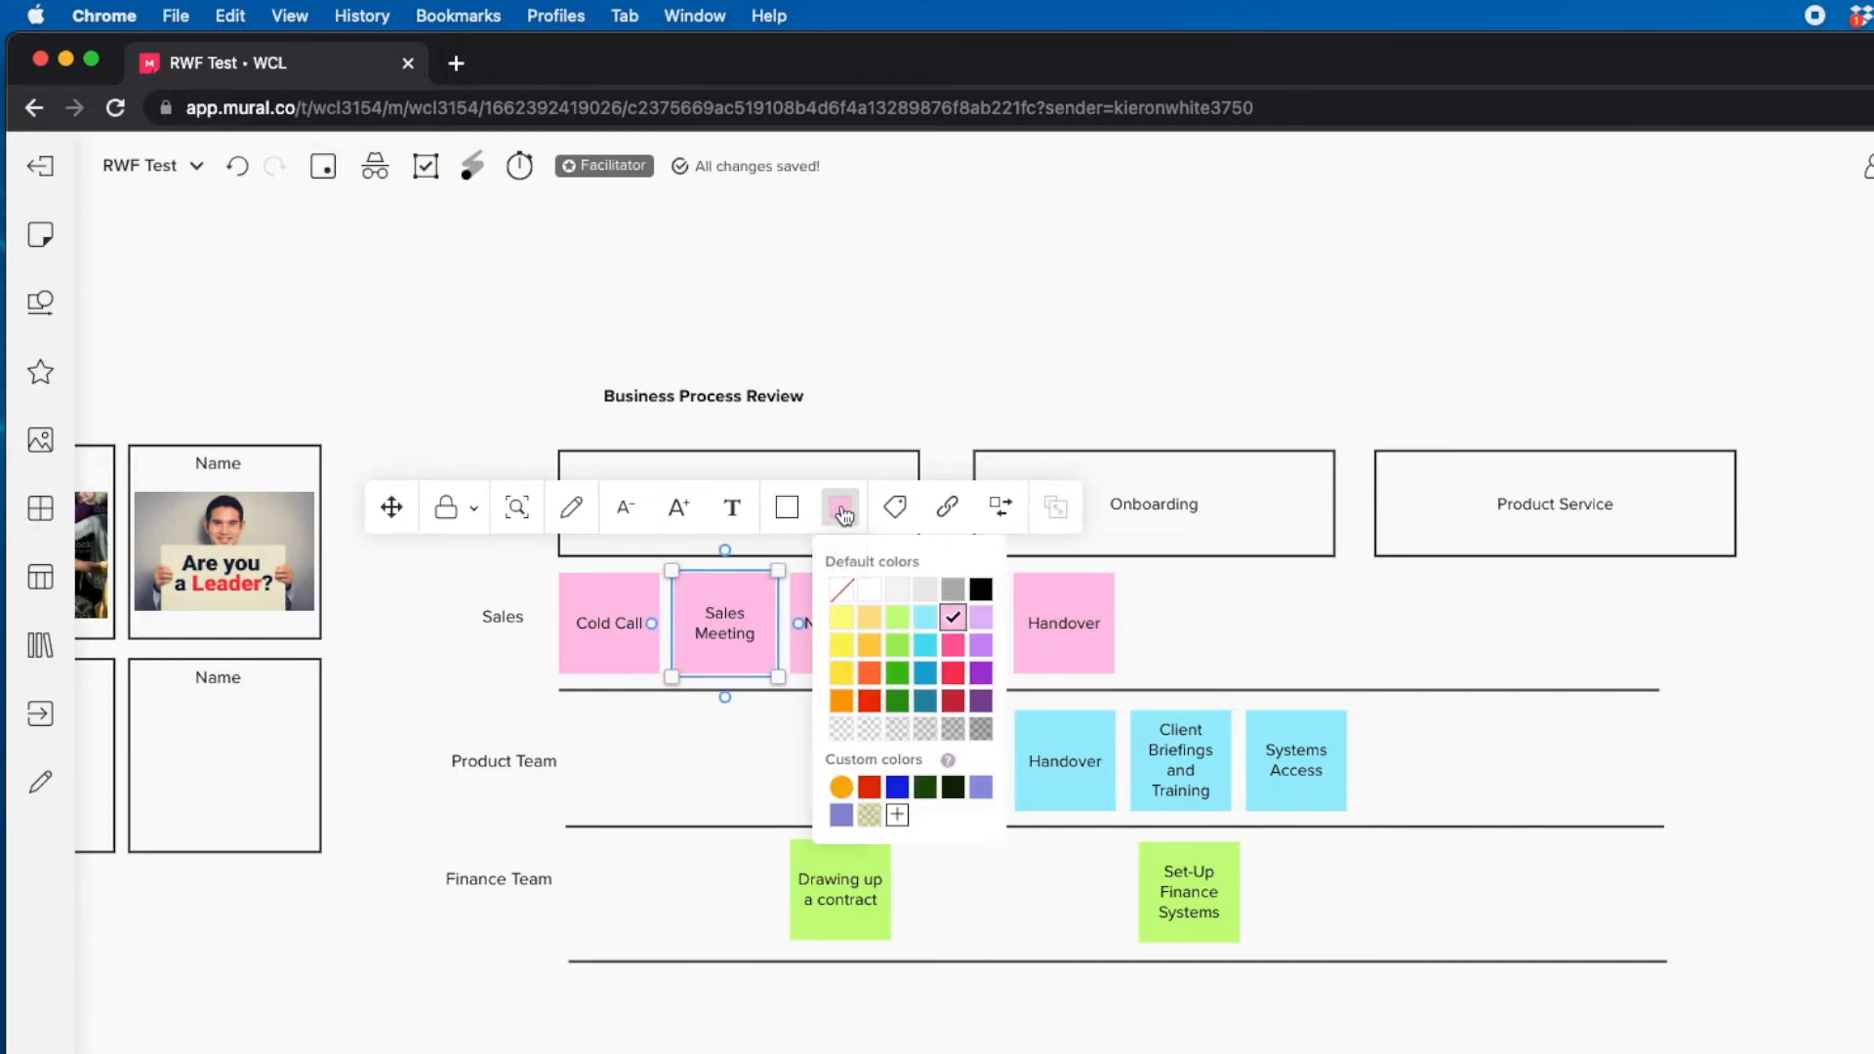
pyautogui.click(868, 701)
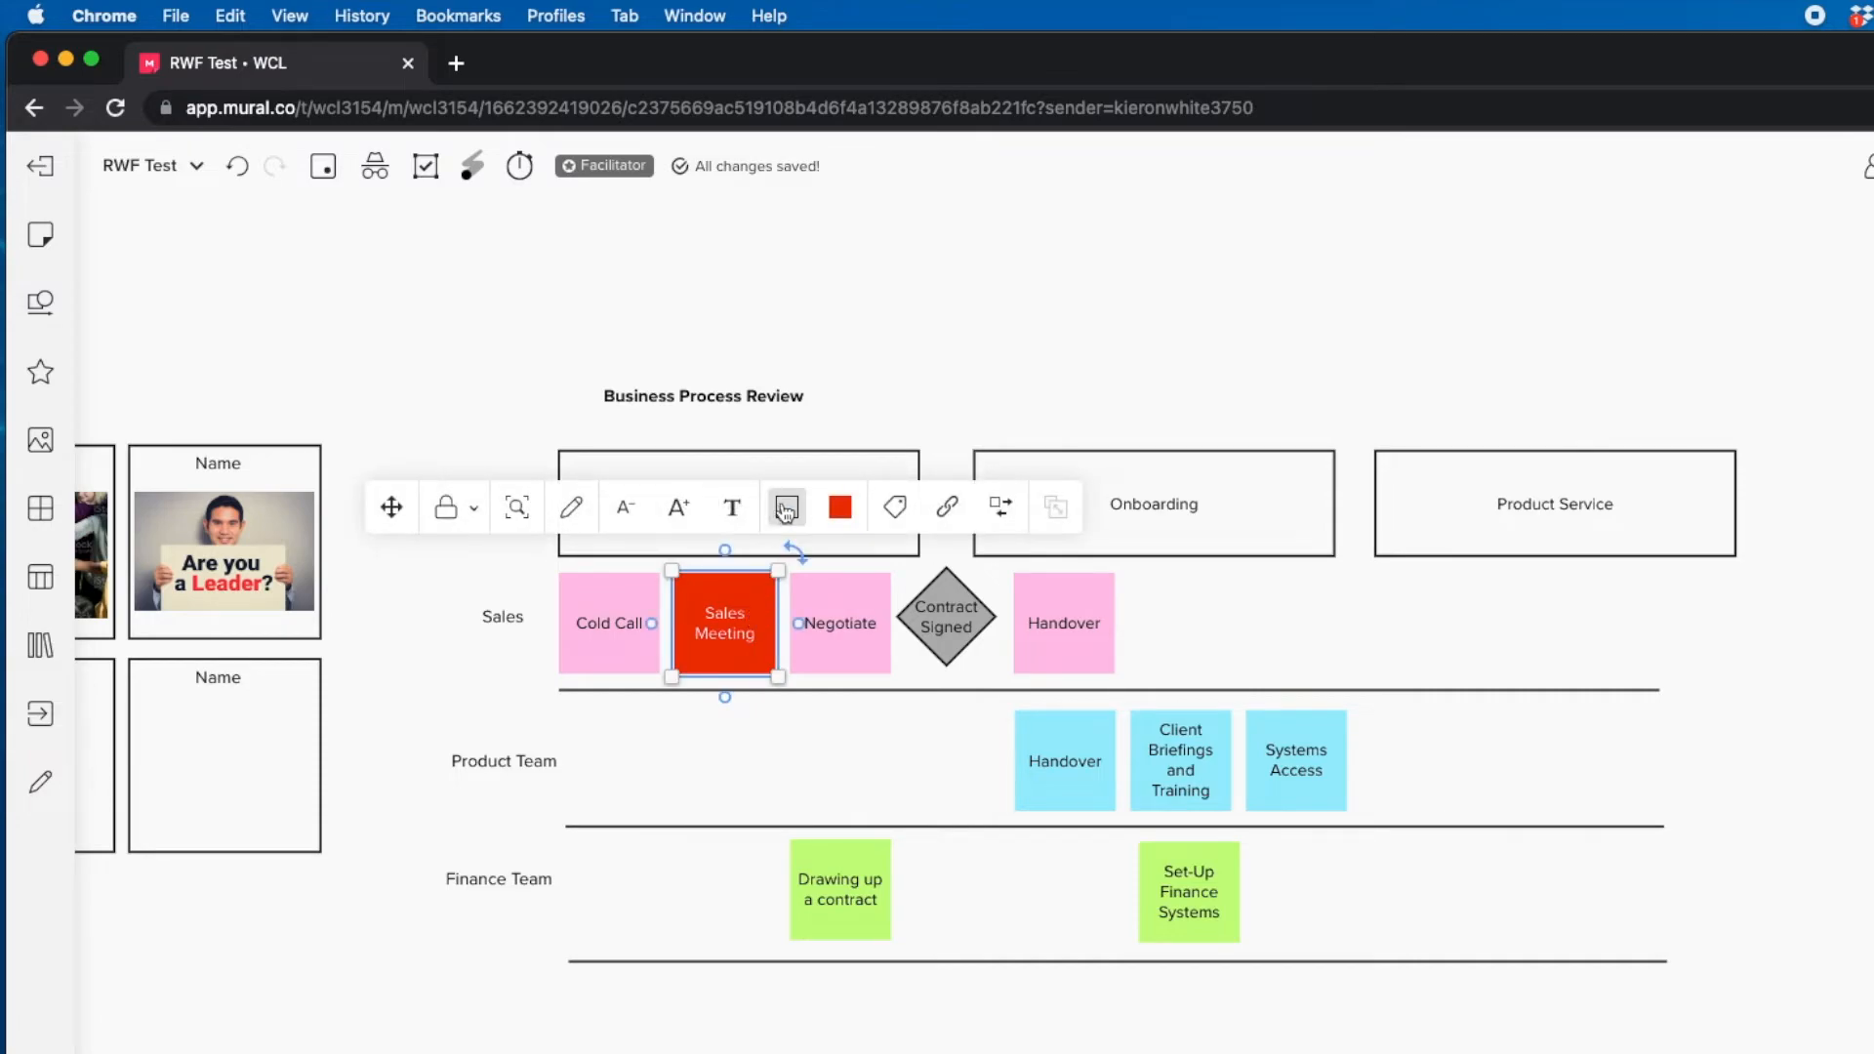
pyautogui.click(845, 511)
pyautogui.press('Escape')
pyautogui.press('super+z')
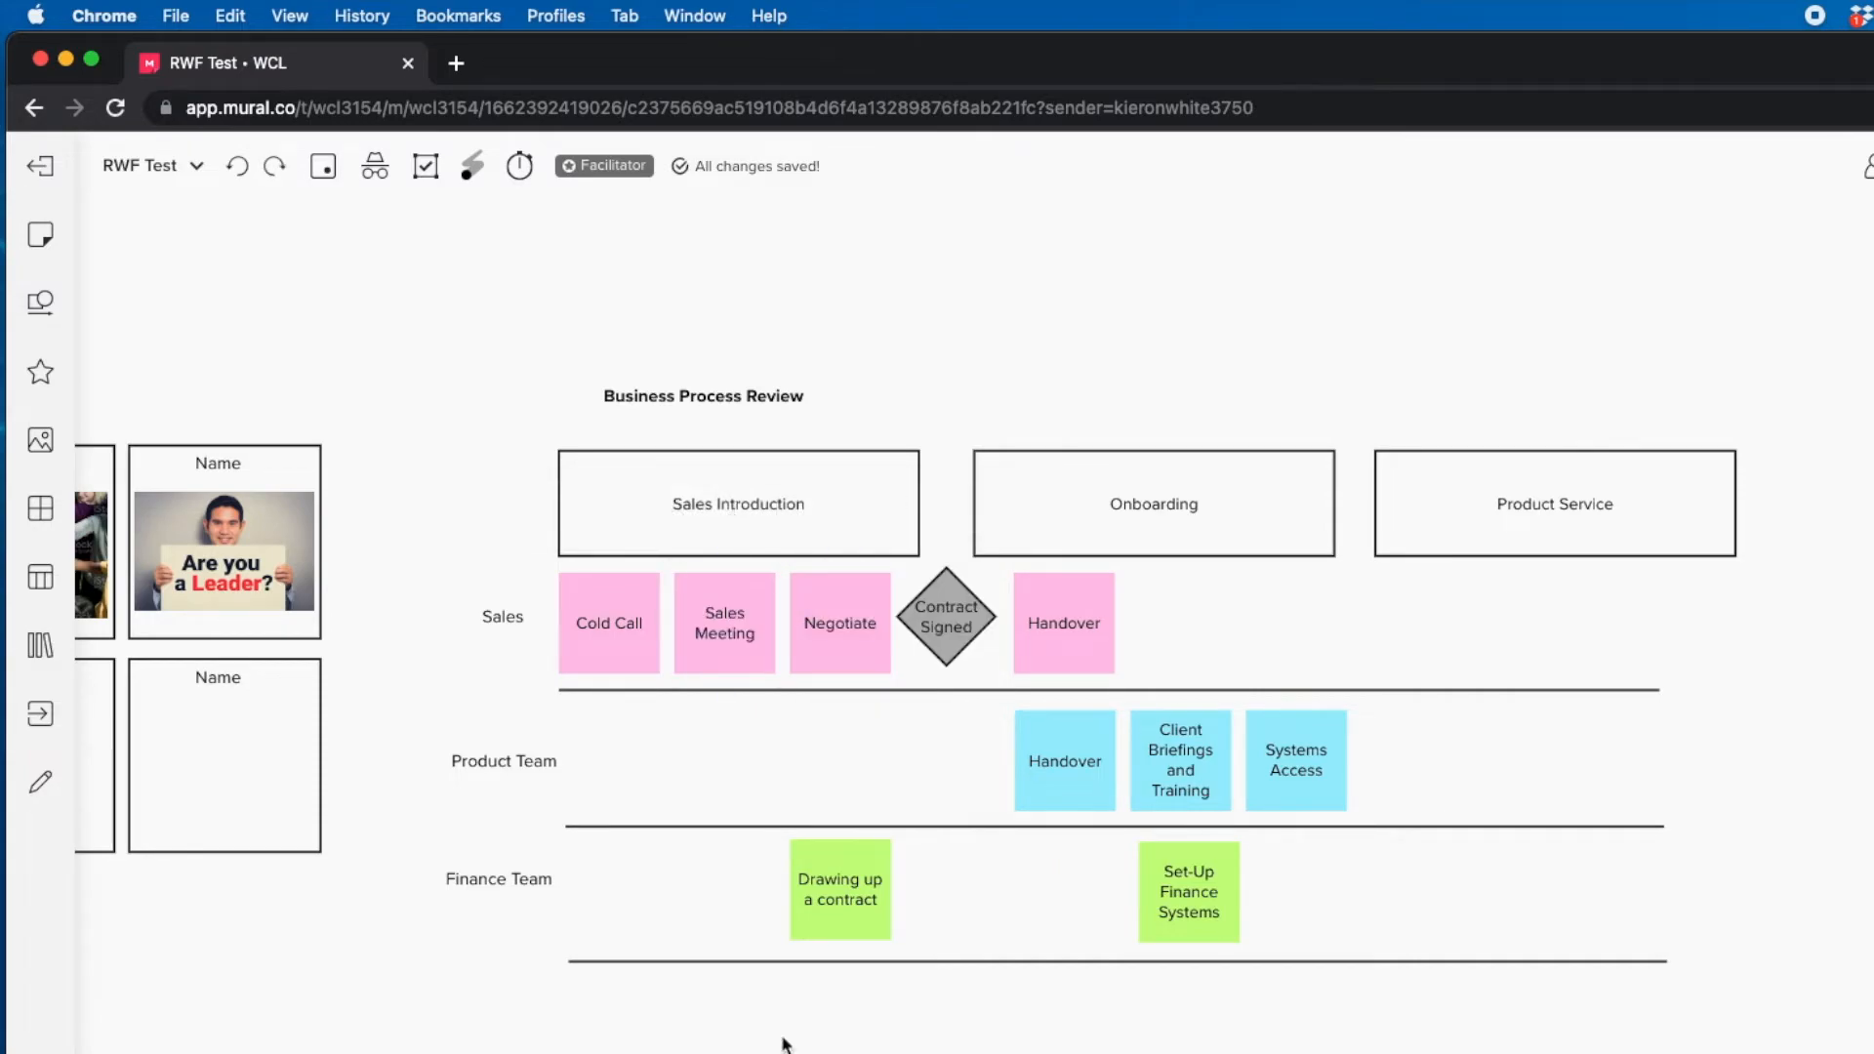
# Add a thumbs-down icon to the "Sales Meeting" note's corner and a thumbs-up icon to the "Negotiate" note's corner
pyautogui.click(40, 372)
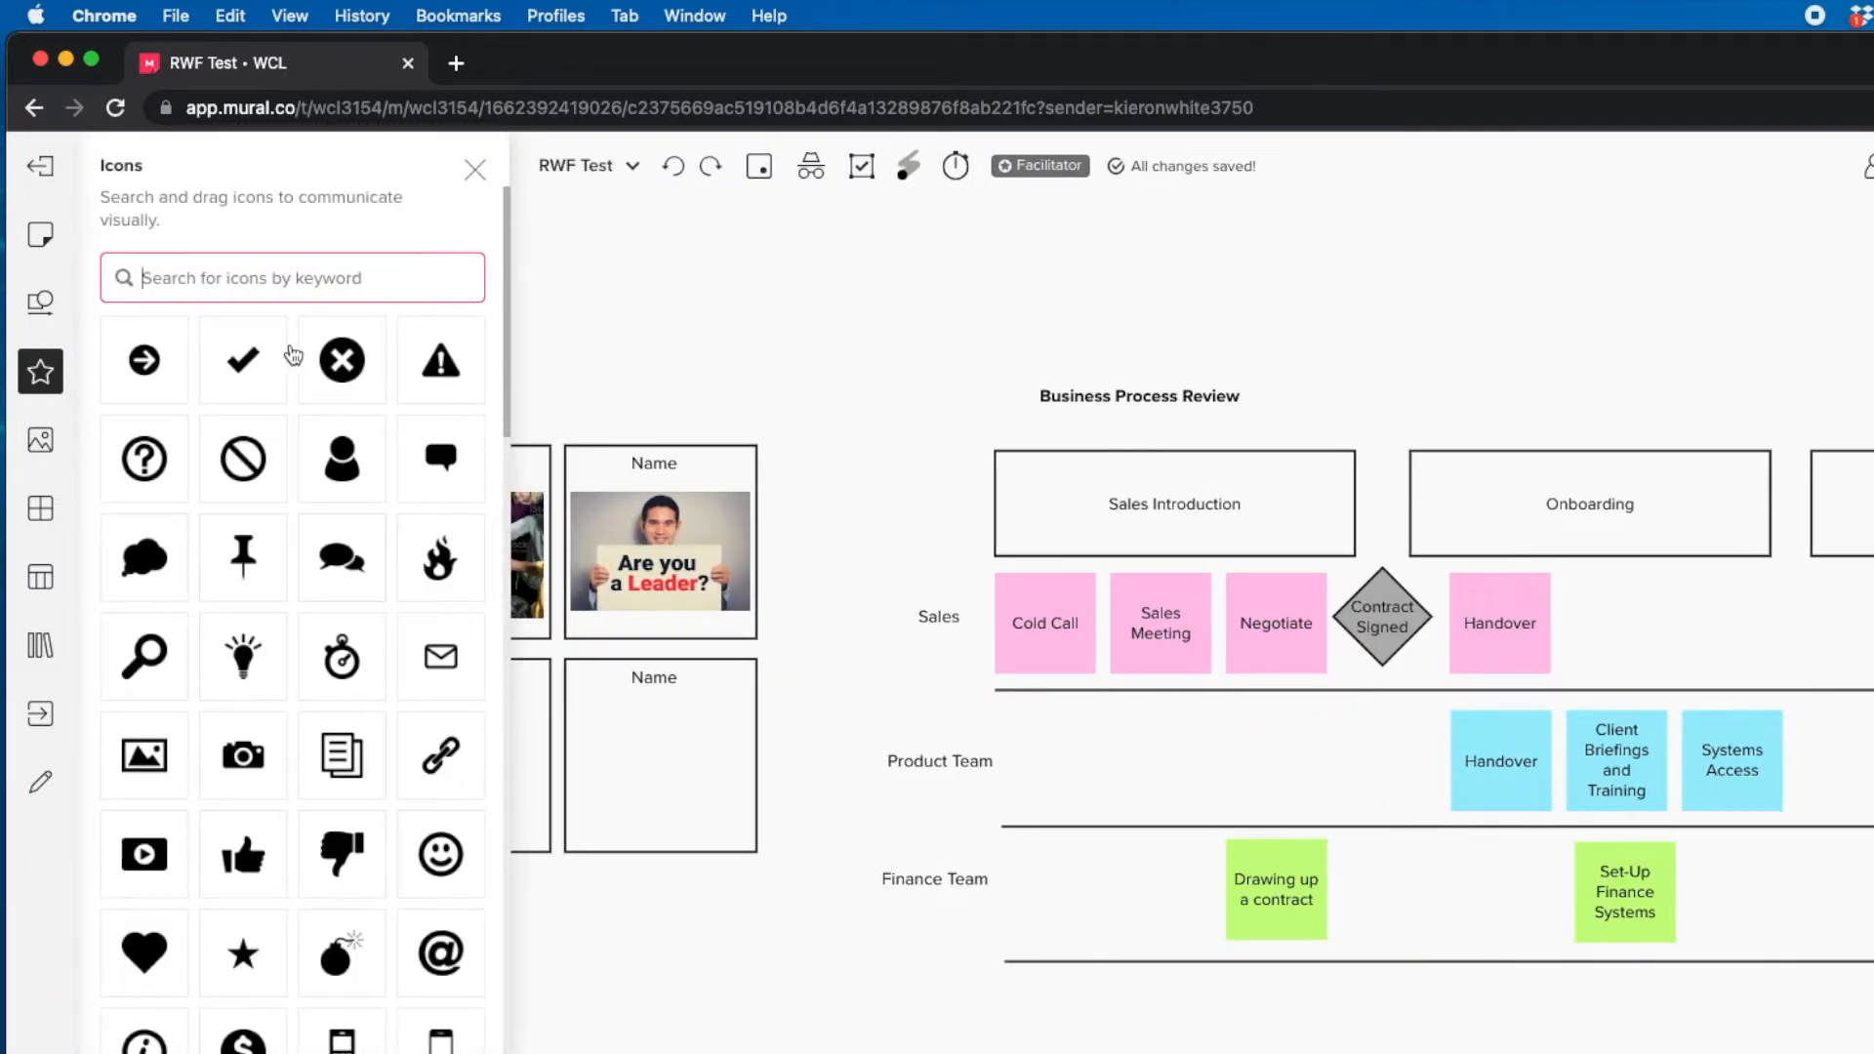
pyautogui.moveTo(342, 852); pyautogui.dragTo(1205, 584)
pyautogui.click(745, 879)
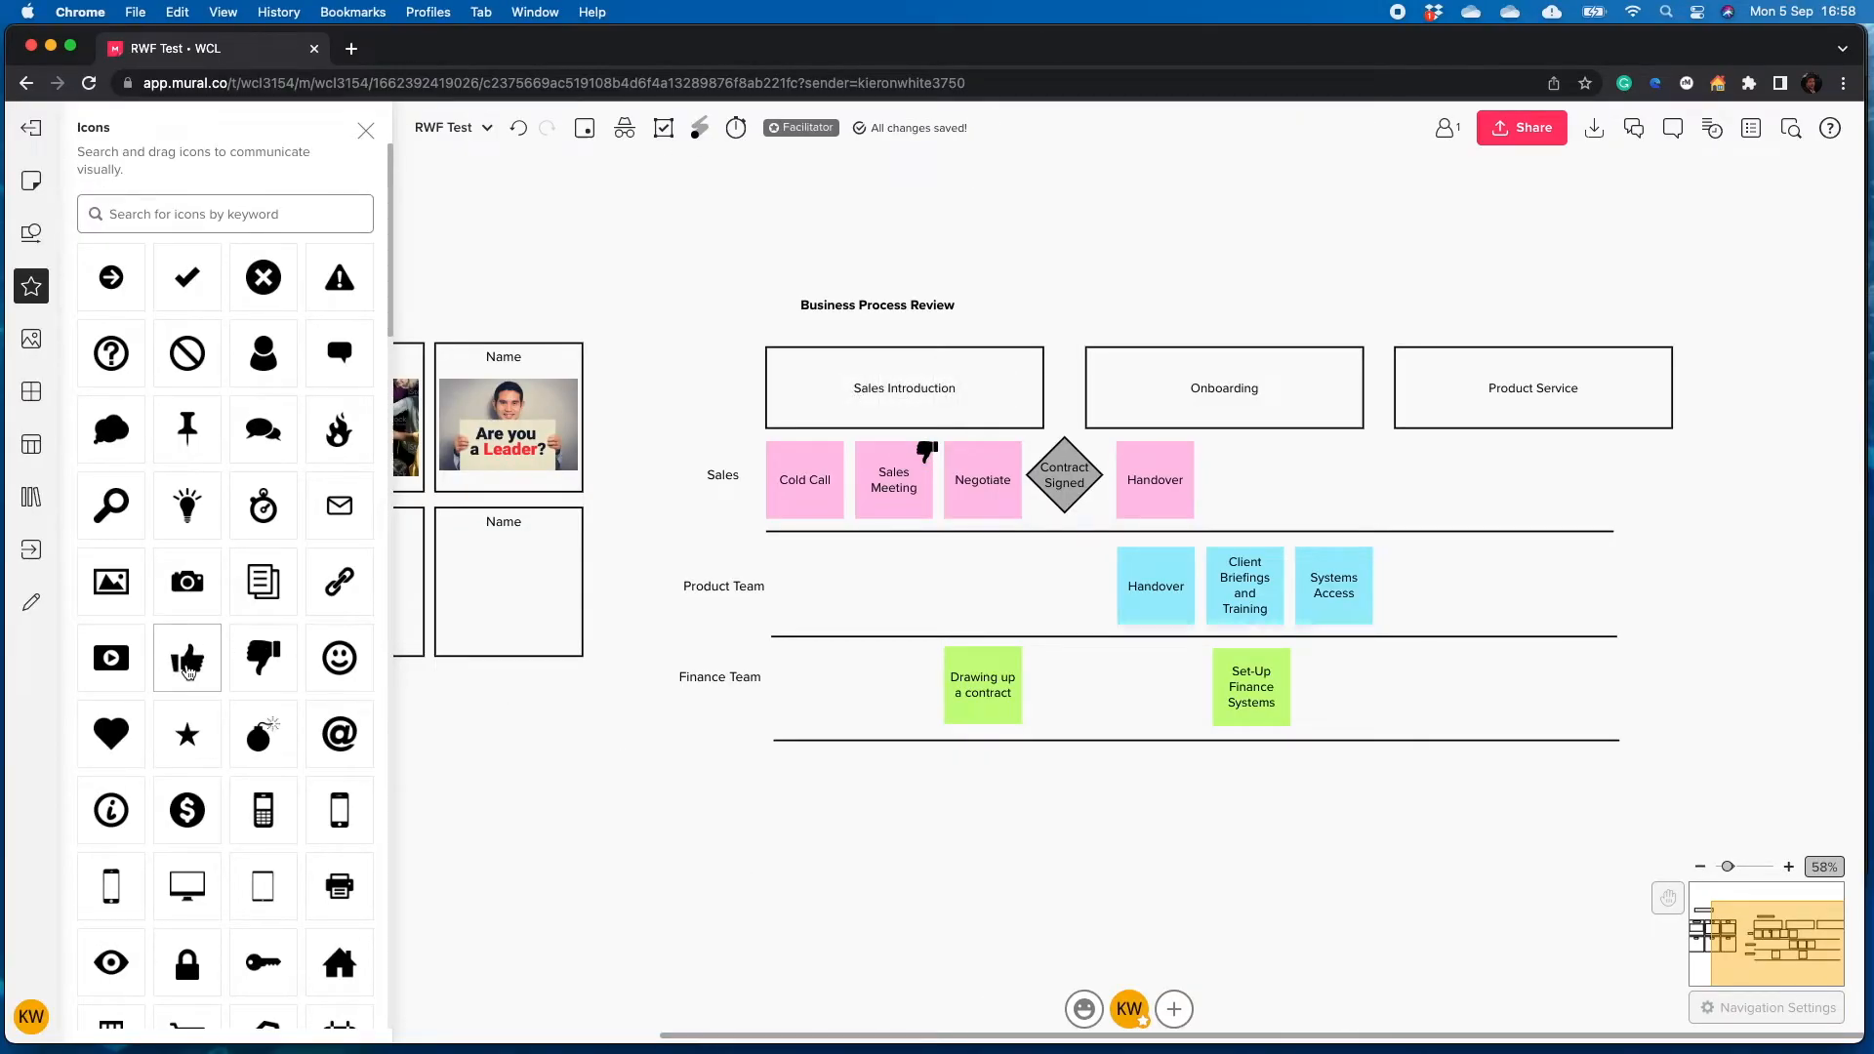
pyautogui.moveTo(190, 669); pyautogui.dragTo(1010, 459)
pyautogui.click(716, 916)
pyautogui.click(365, 130)
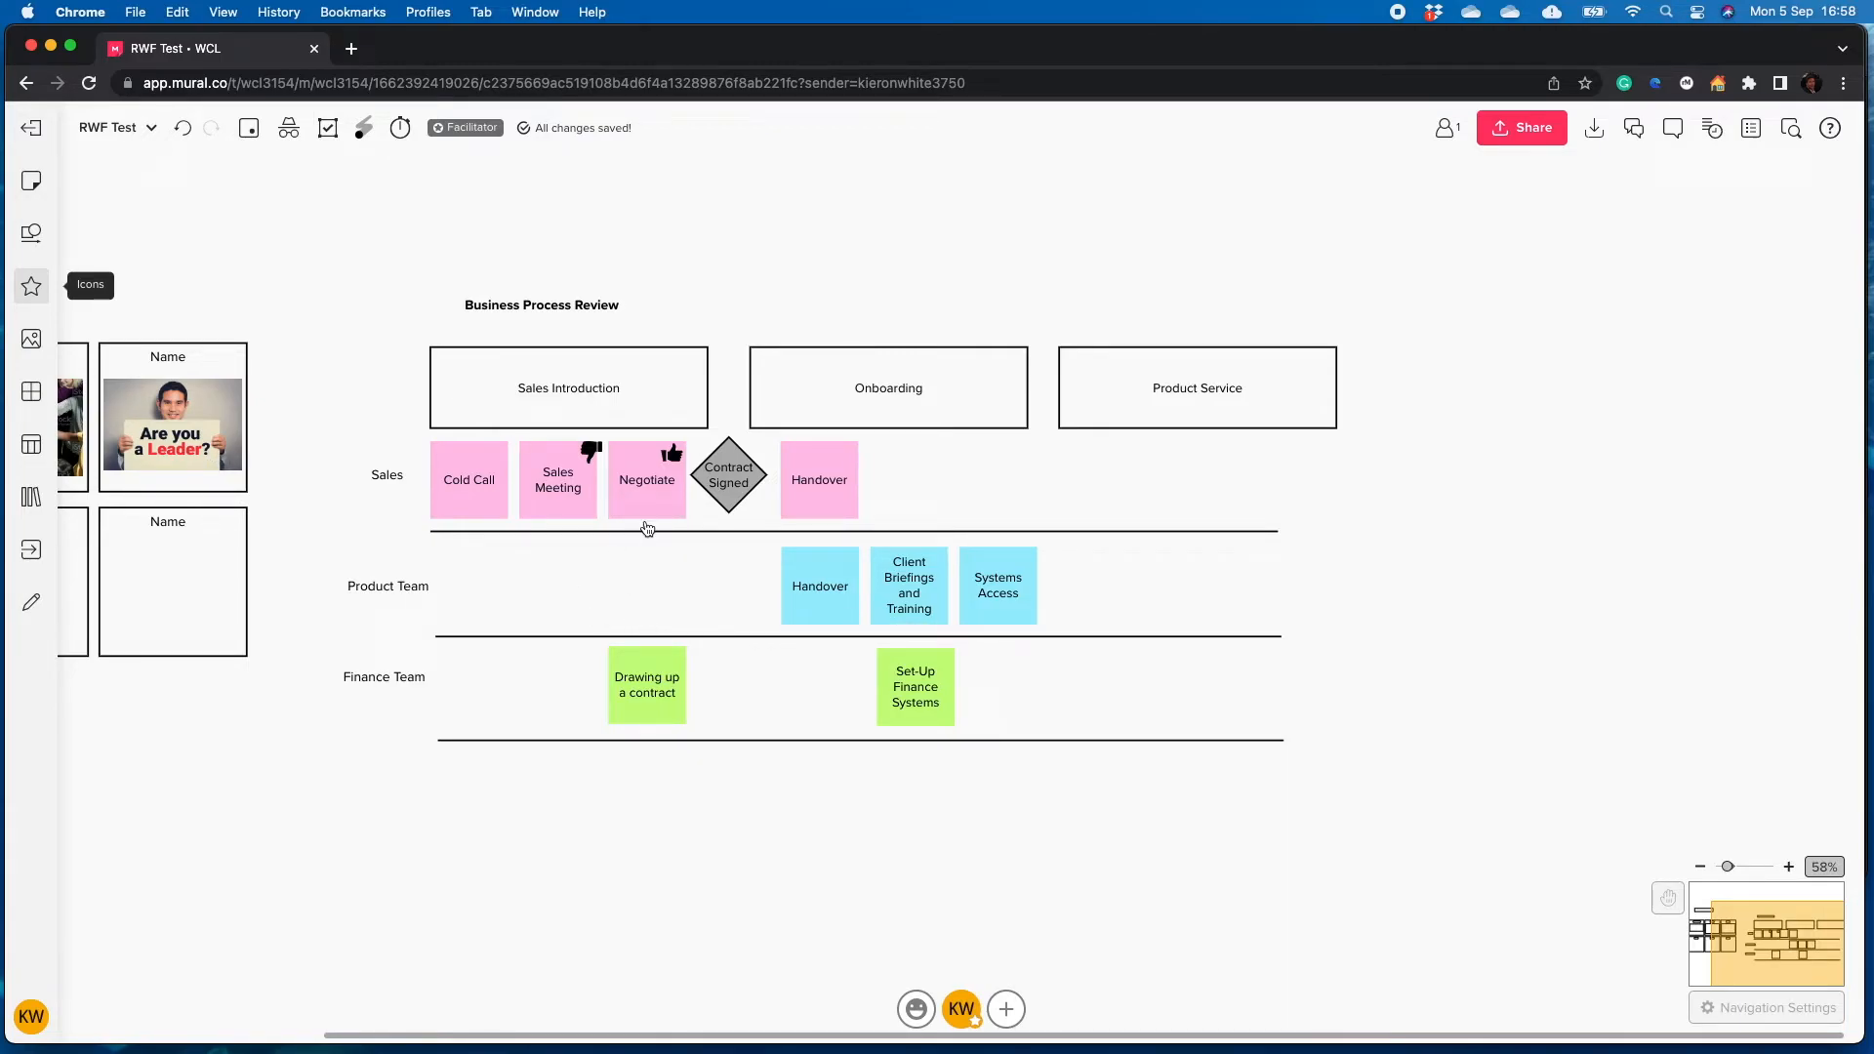
pyautogui.click(669, 687)
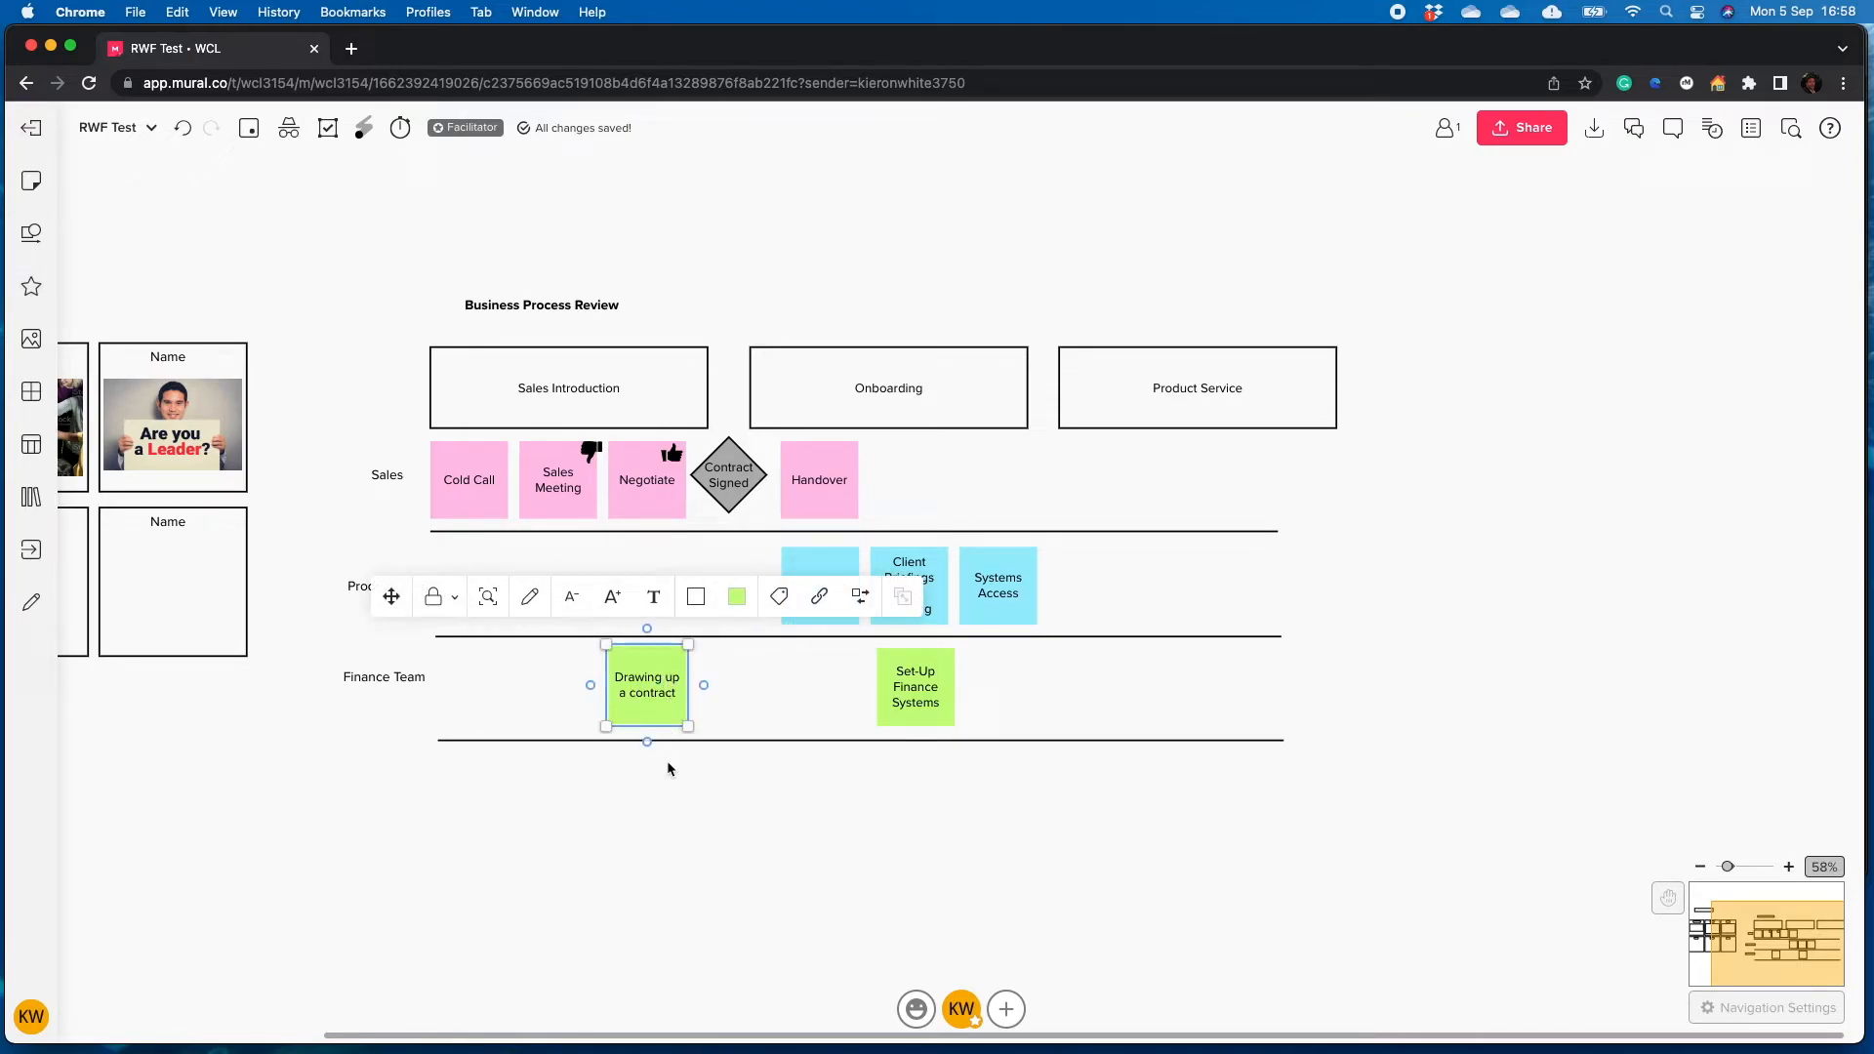
pyautogui.click(649, 824)
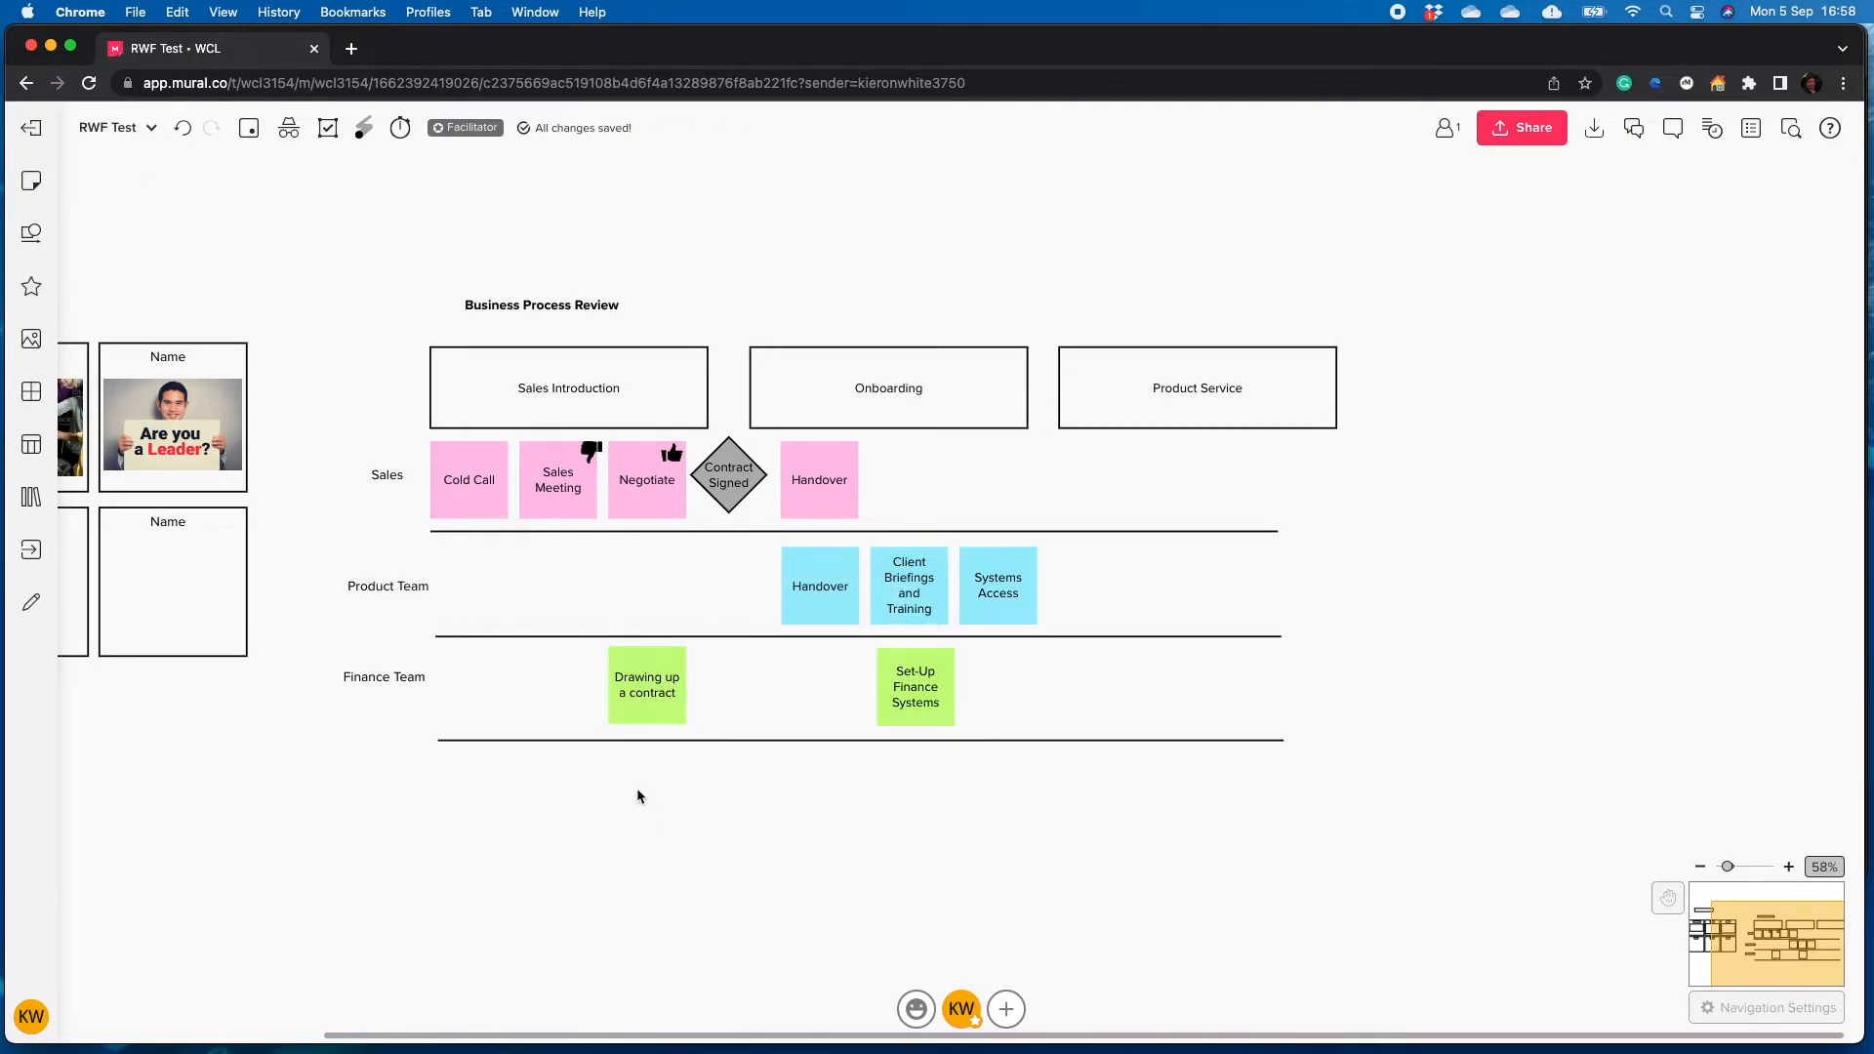
pyautogui.click(633, 503)
pyautogui.click(669, 702)
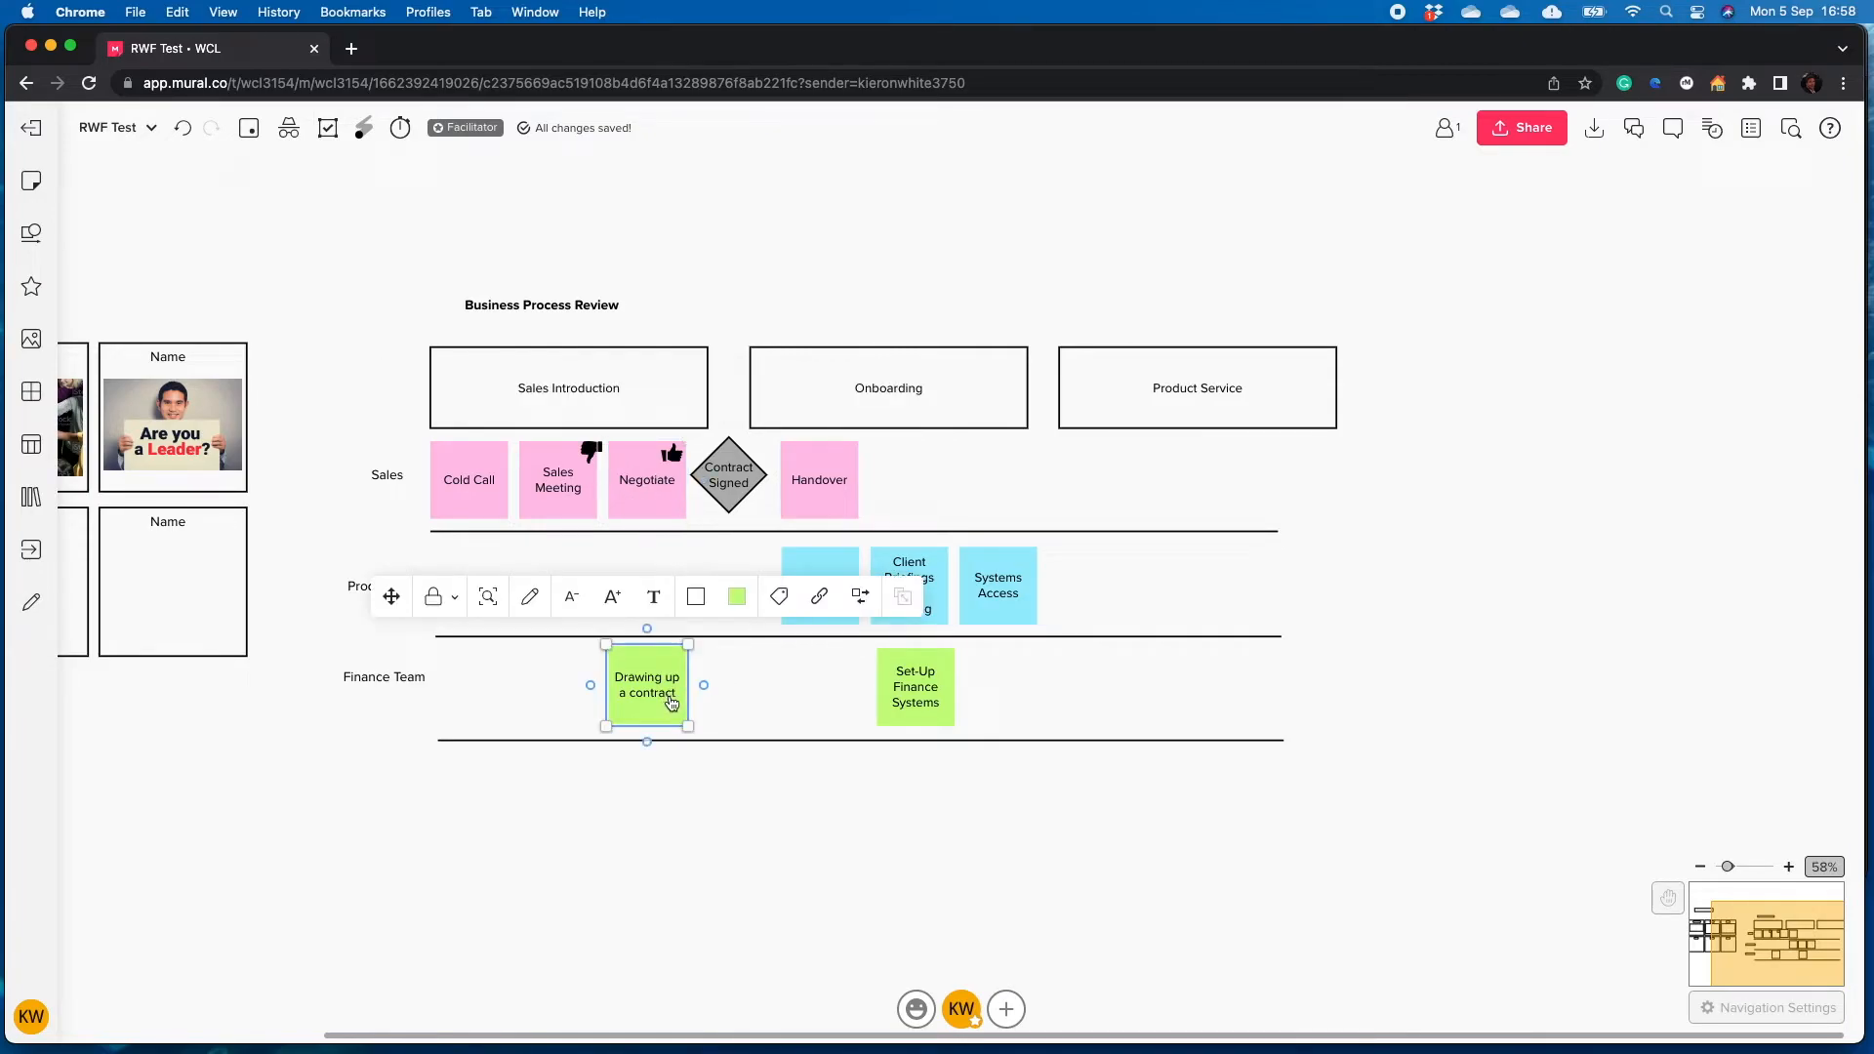
pyautogui.click(668, 784)
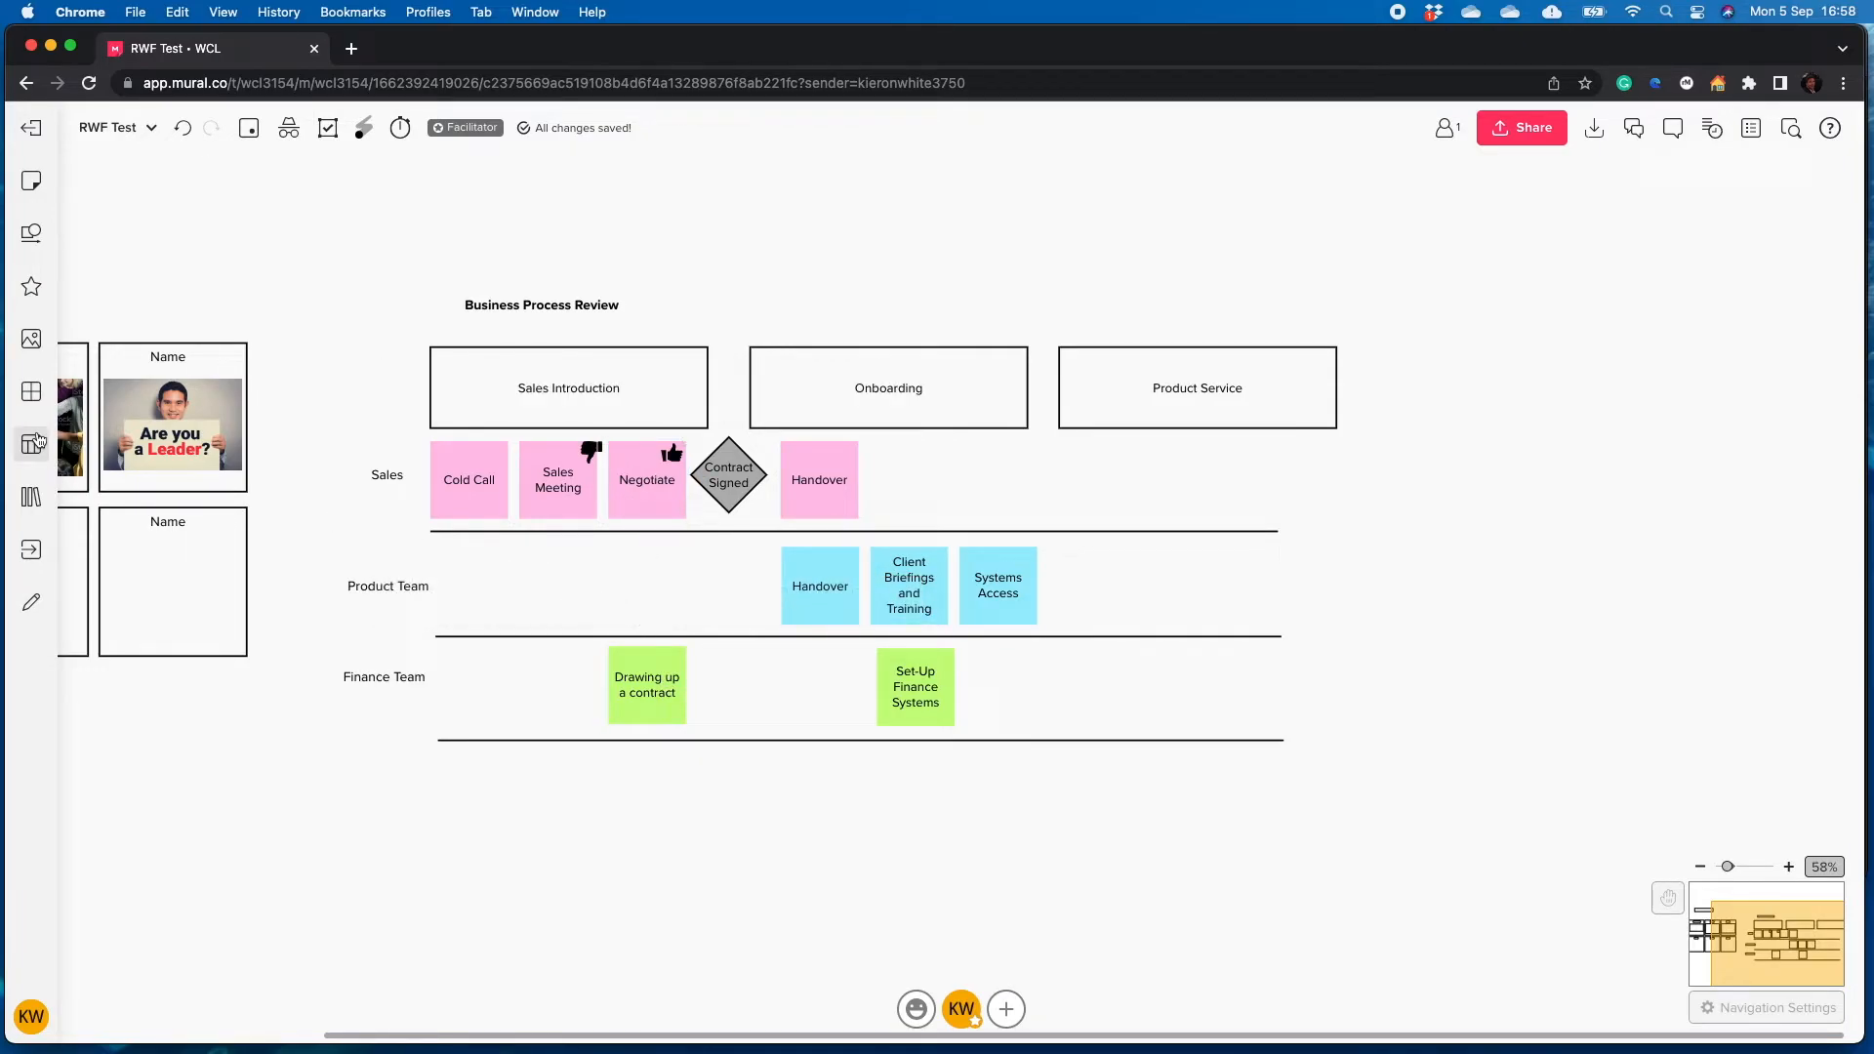
# Add a 3x3 sticky note below the Finance Team row, beneath "Drawing up a contract", and colour it red
pyautogui.click(31, 181)
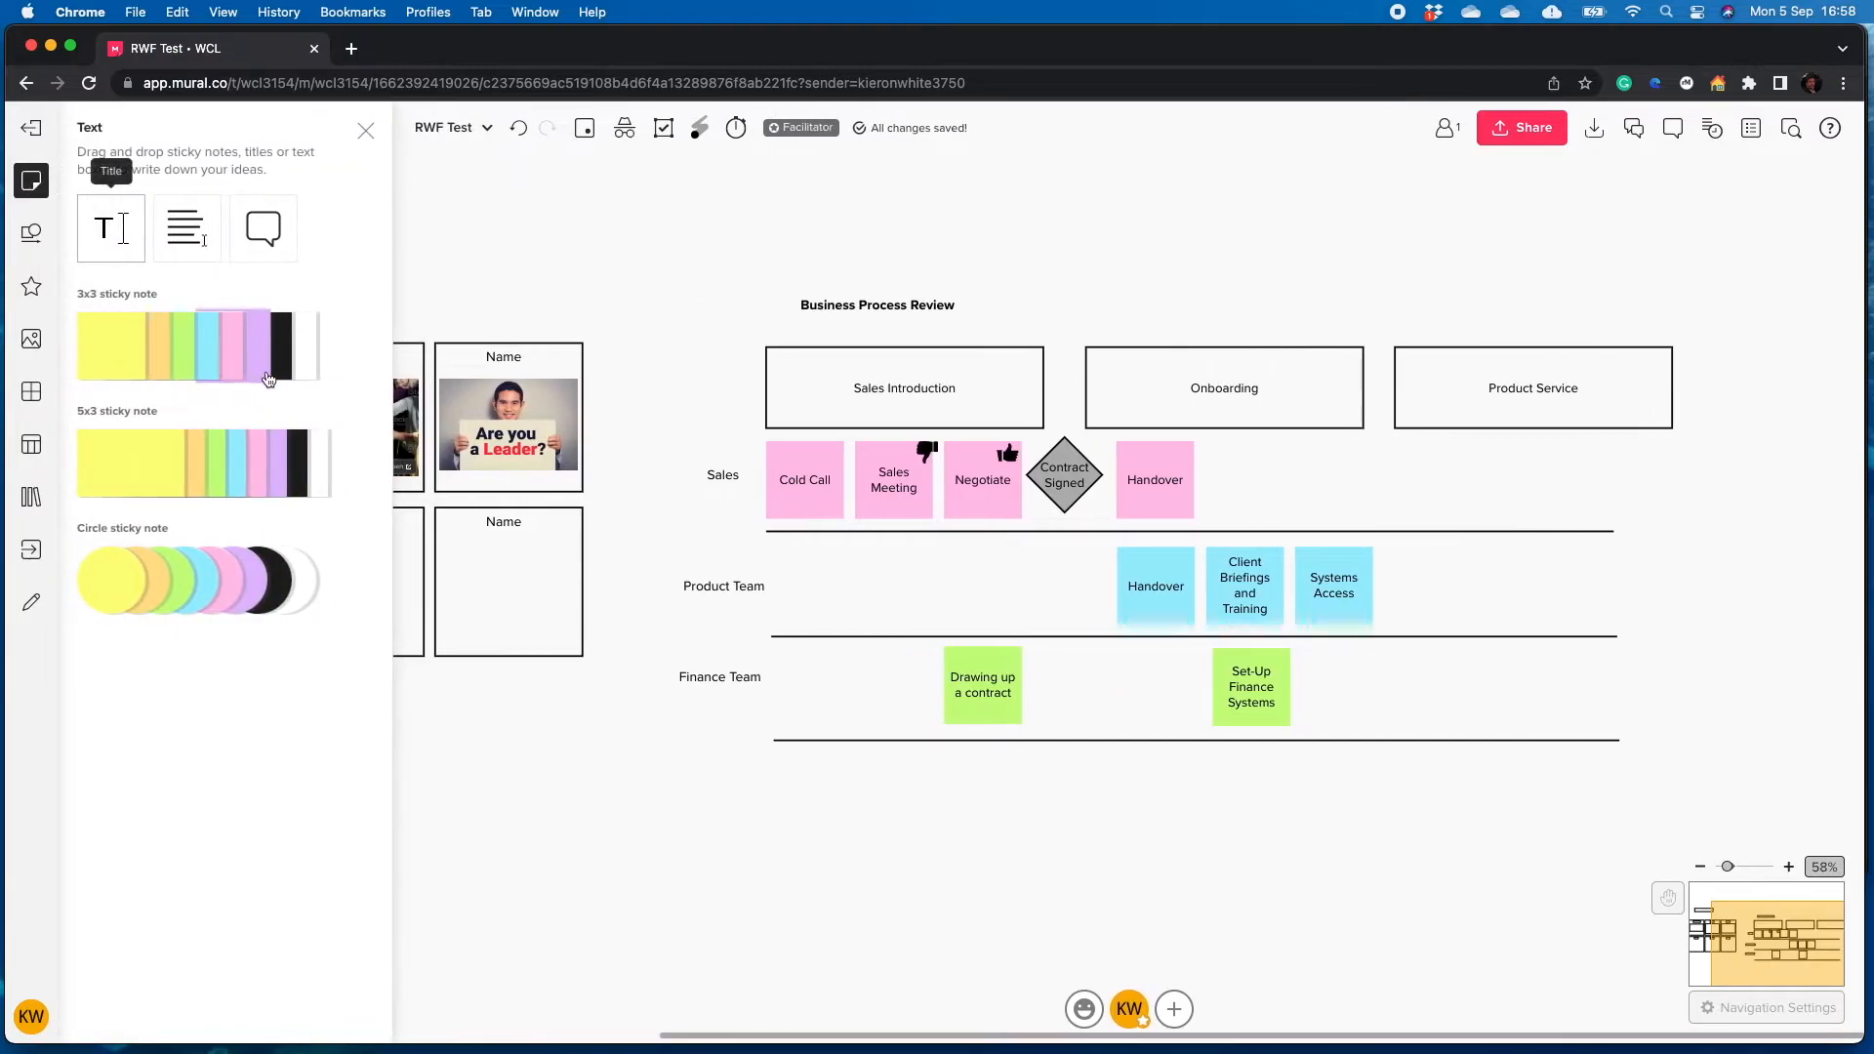
pyautogui.moveTo(208, 345); pyautogui.dragTo(984, 841)
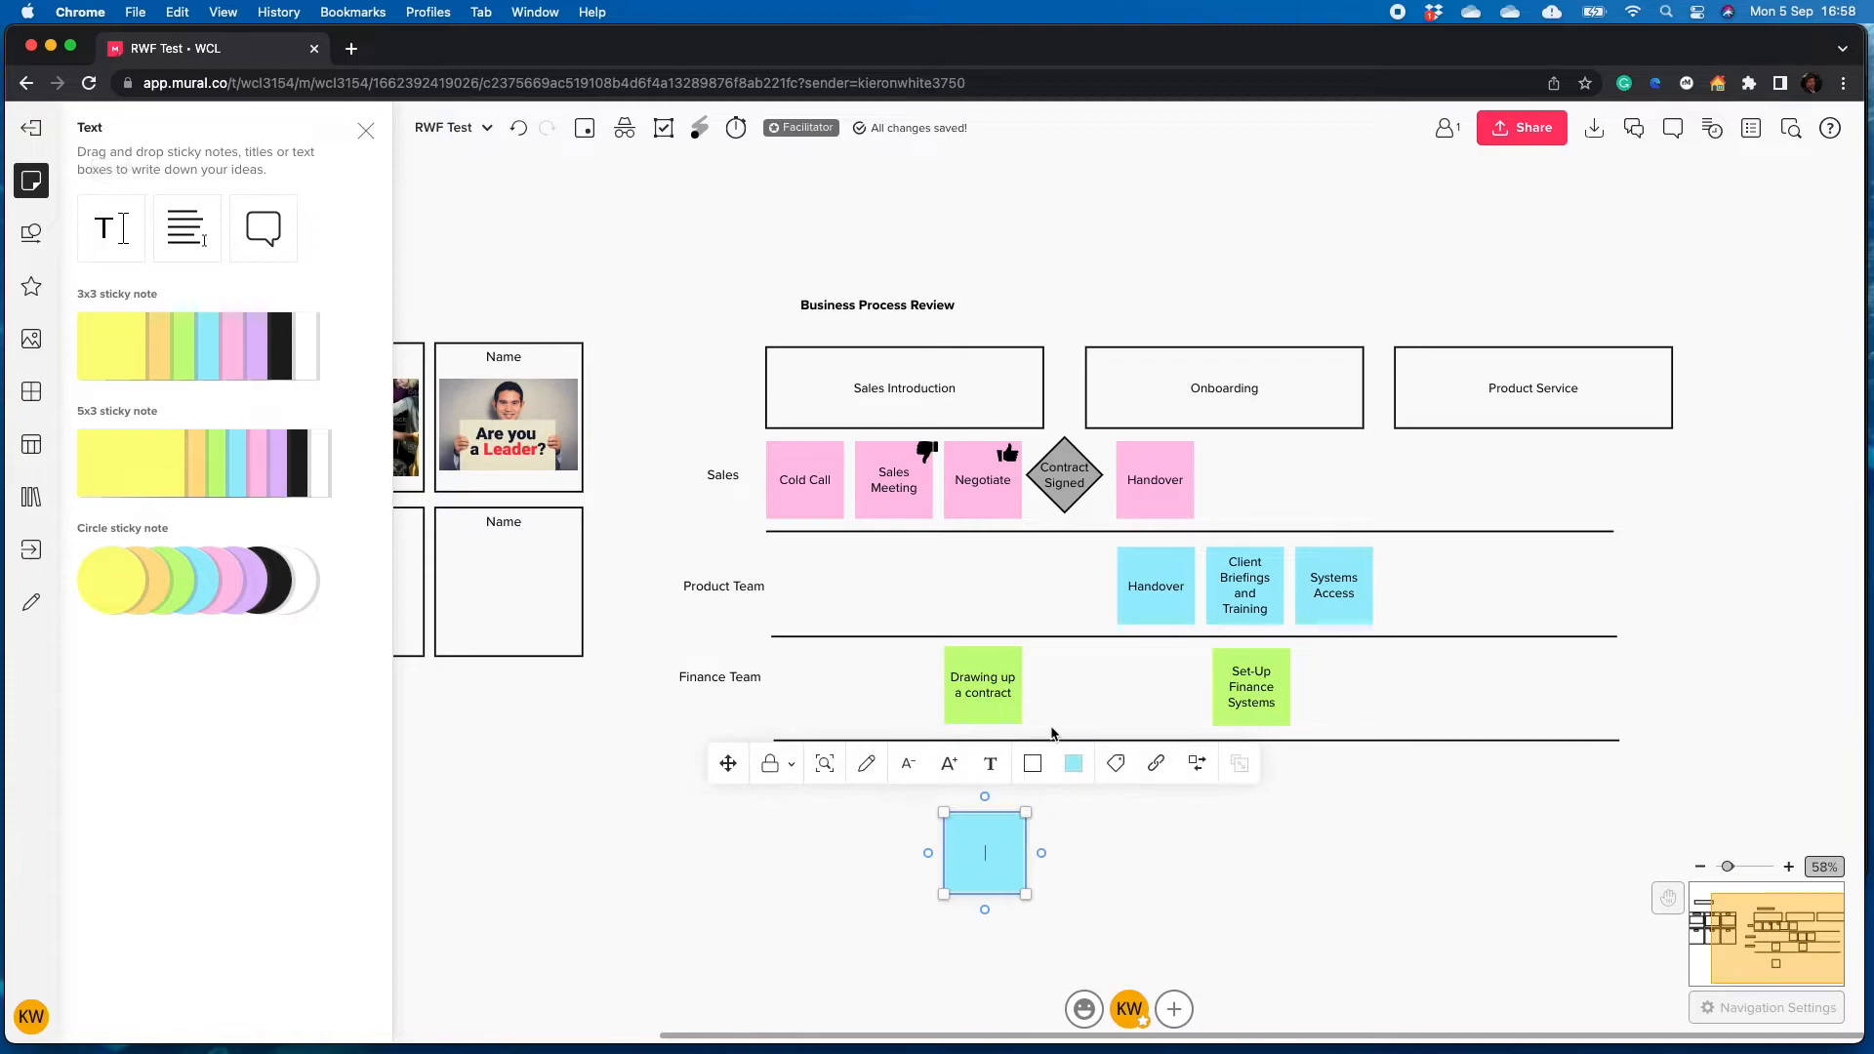
pyautogui.scroll(-2, 1052, 733)
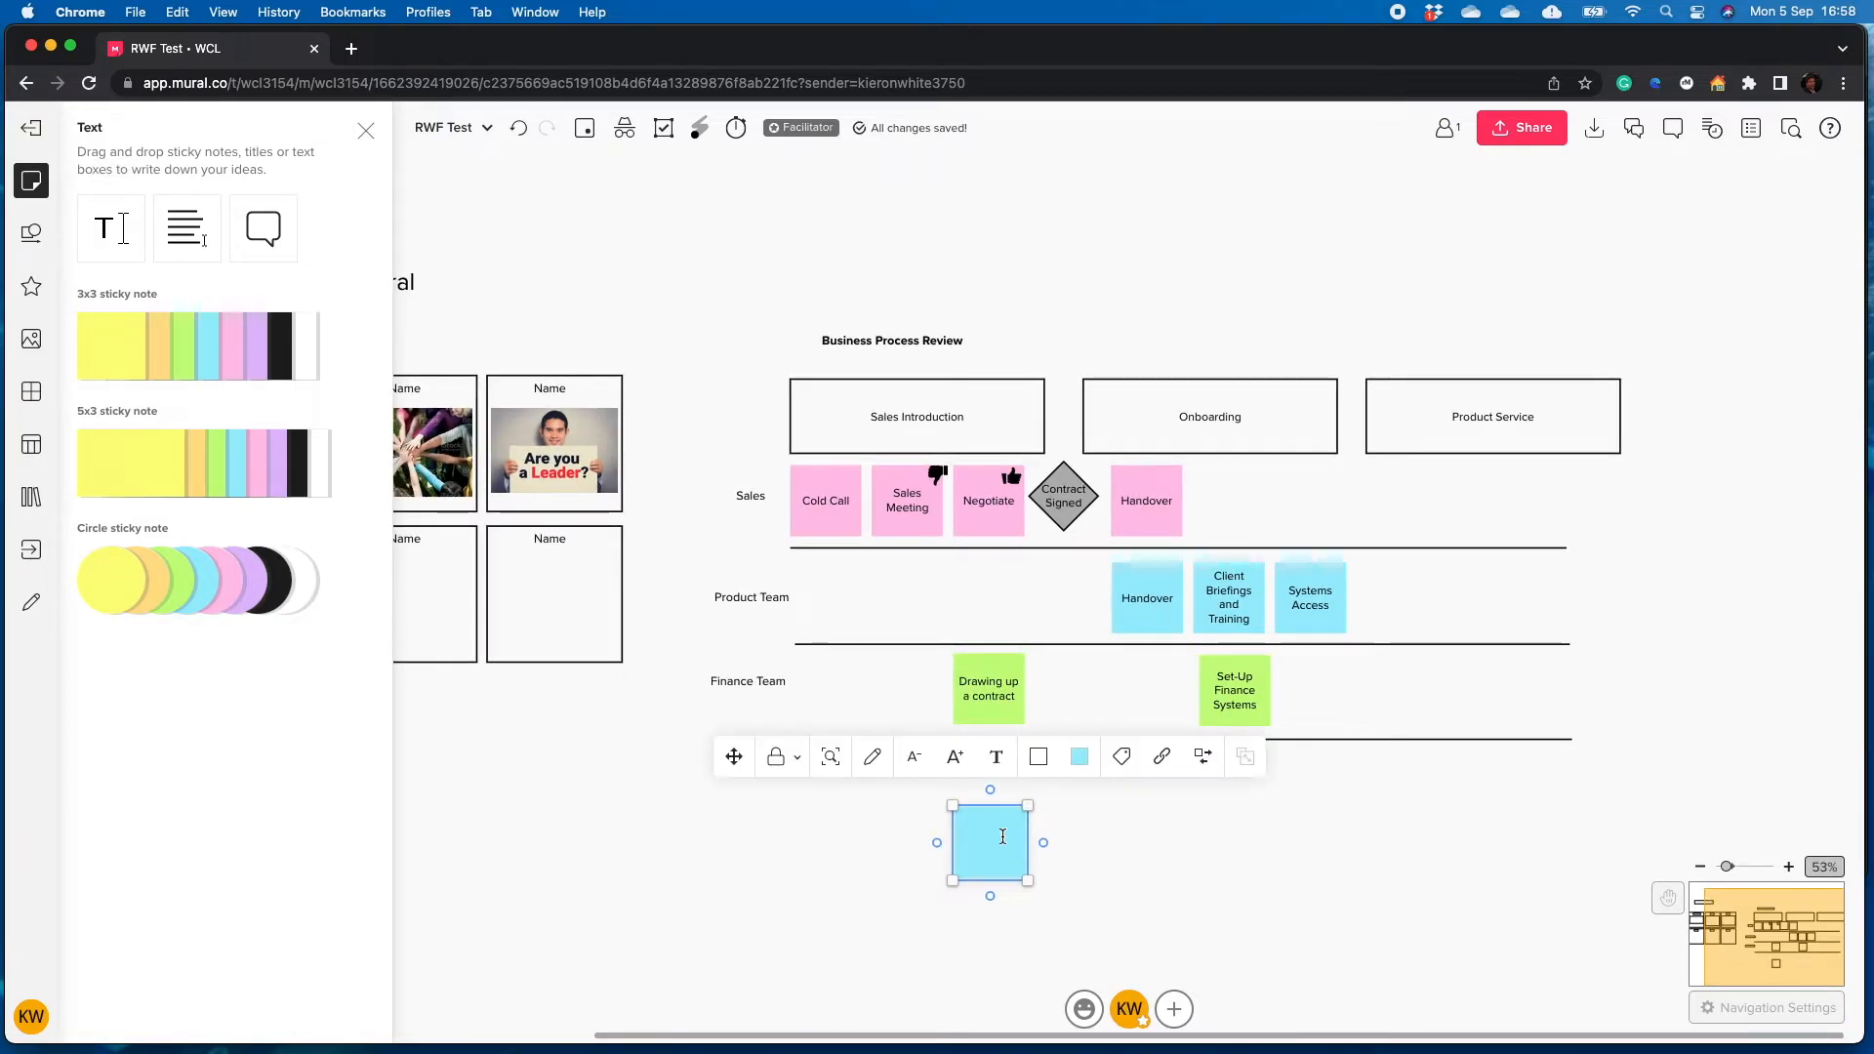
pyautogui.click(1080, 757)
pyautogui.click(1095, 869)
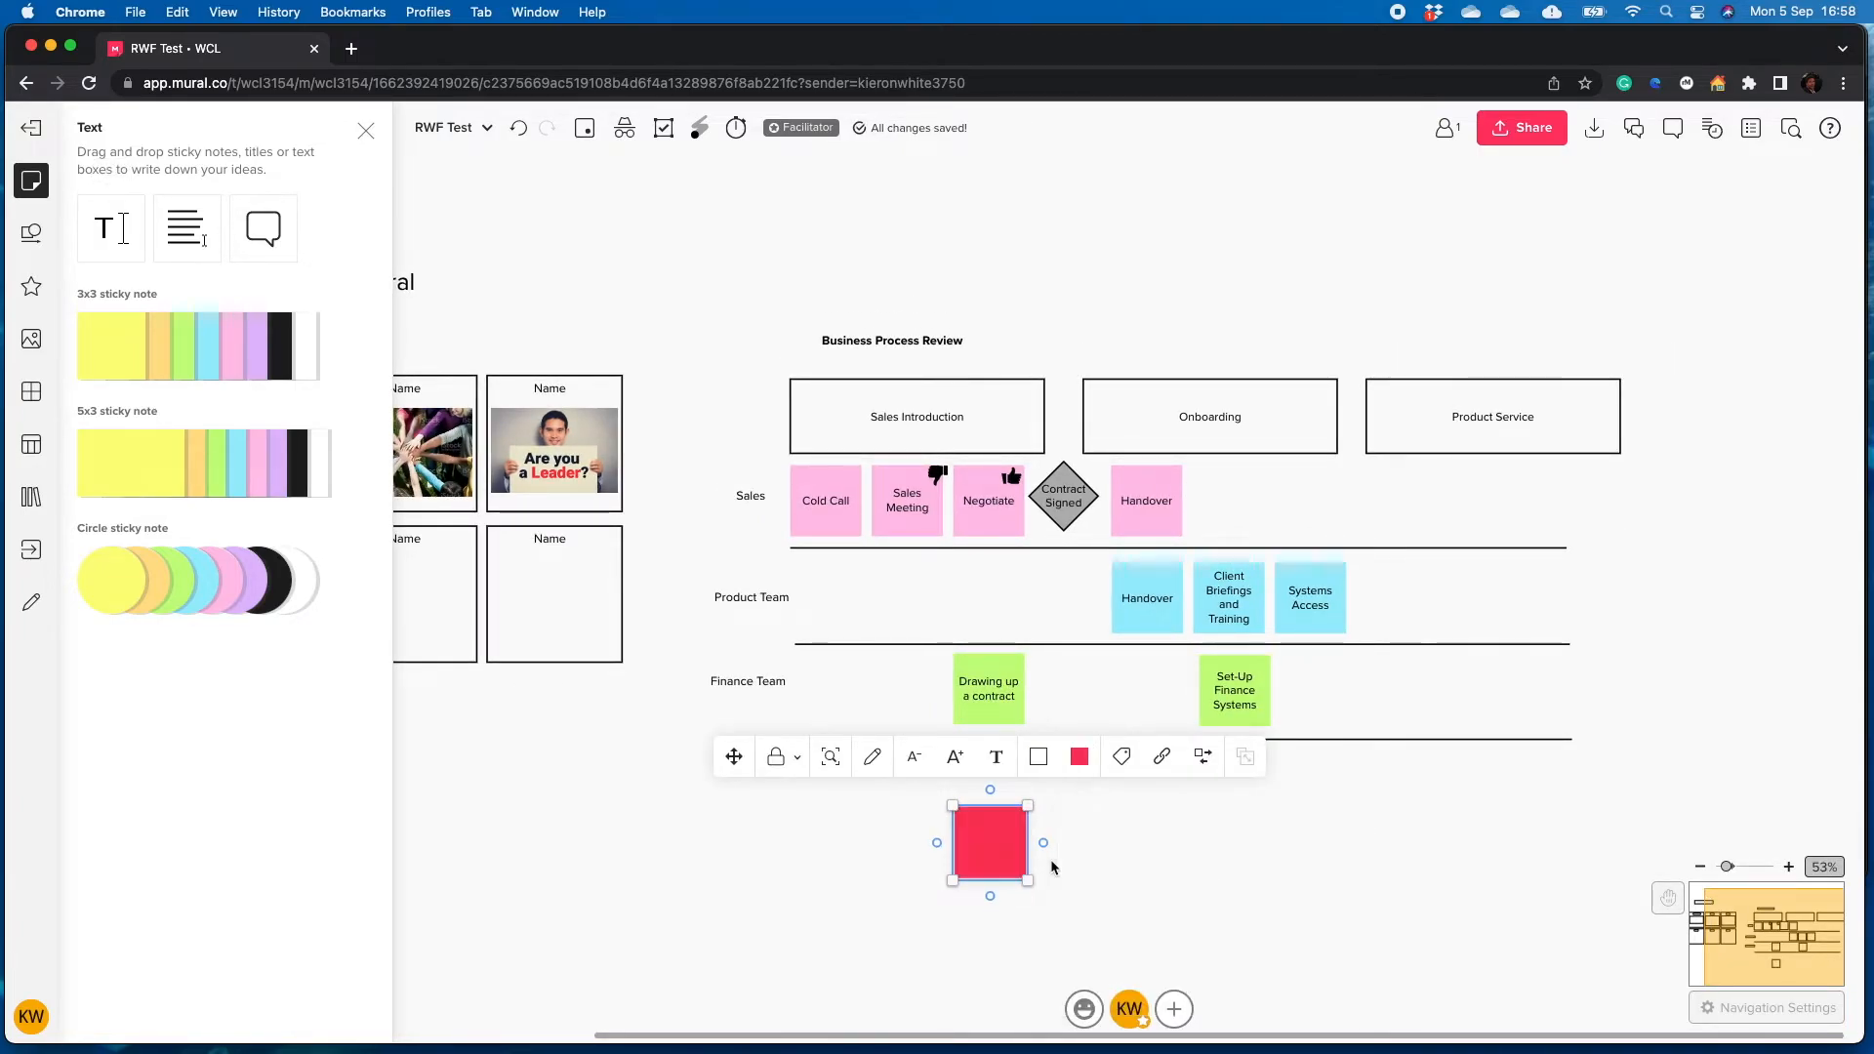
# Label the red sticky note "Finance and Sales working closely together"
pyautogui.write('Finance ad Sales')
pyautogui.write('n')
pyautogui.write(' work')
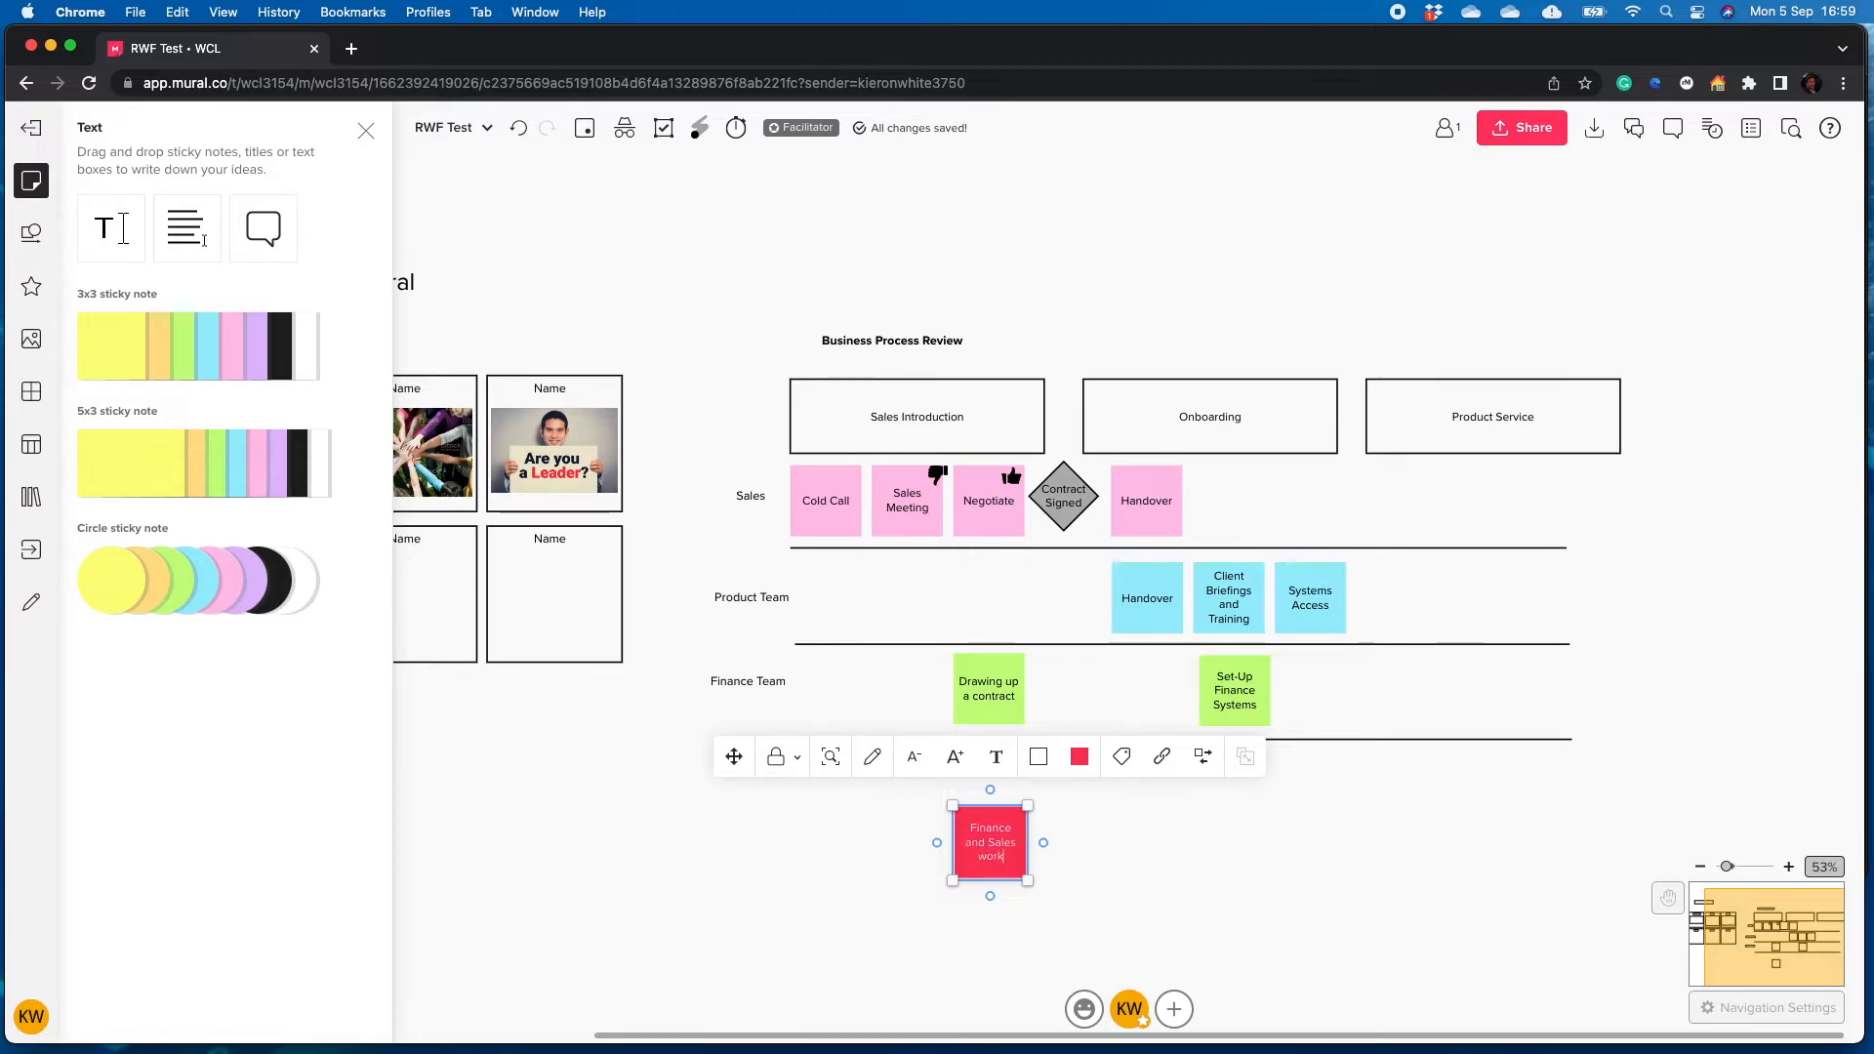
pyautogui.write('ing closley together')
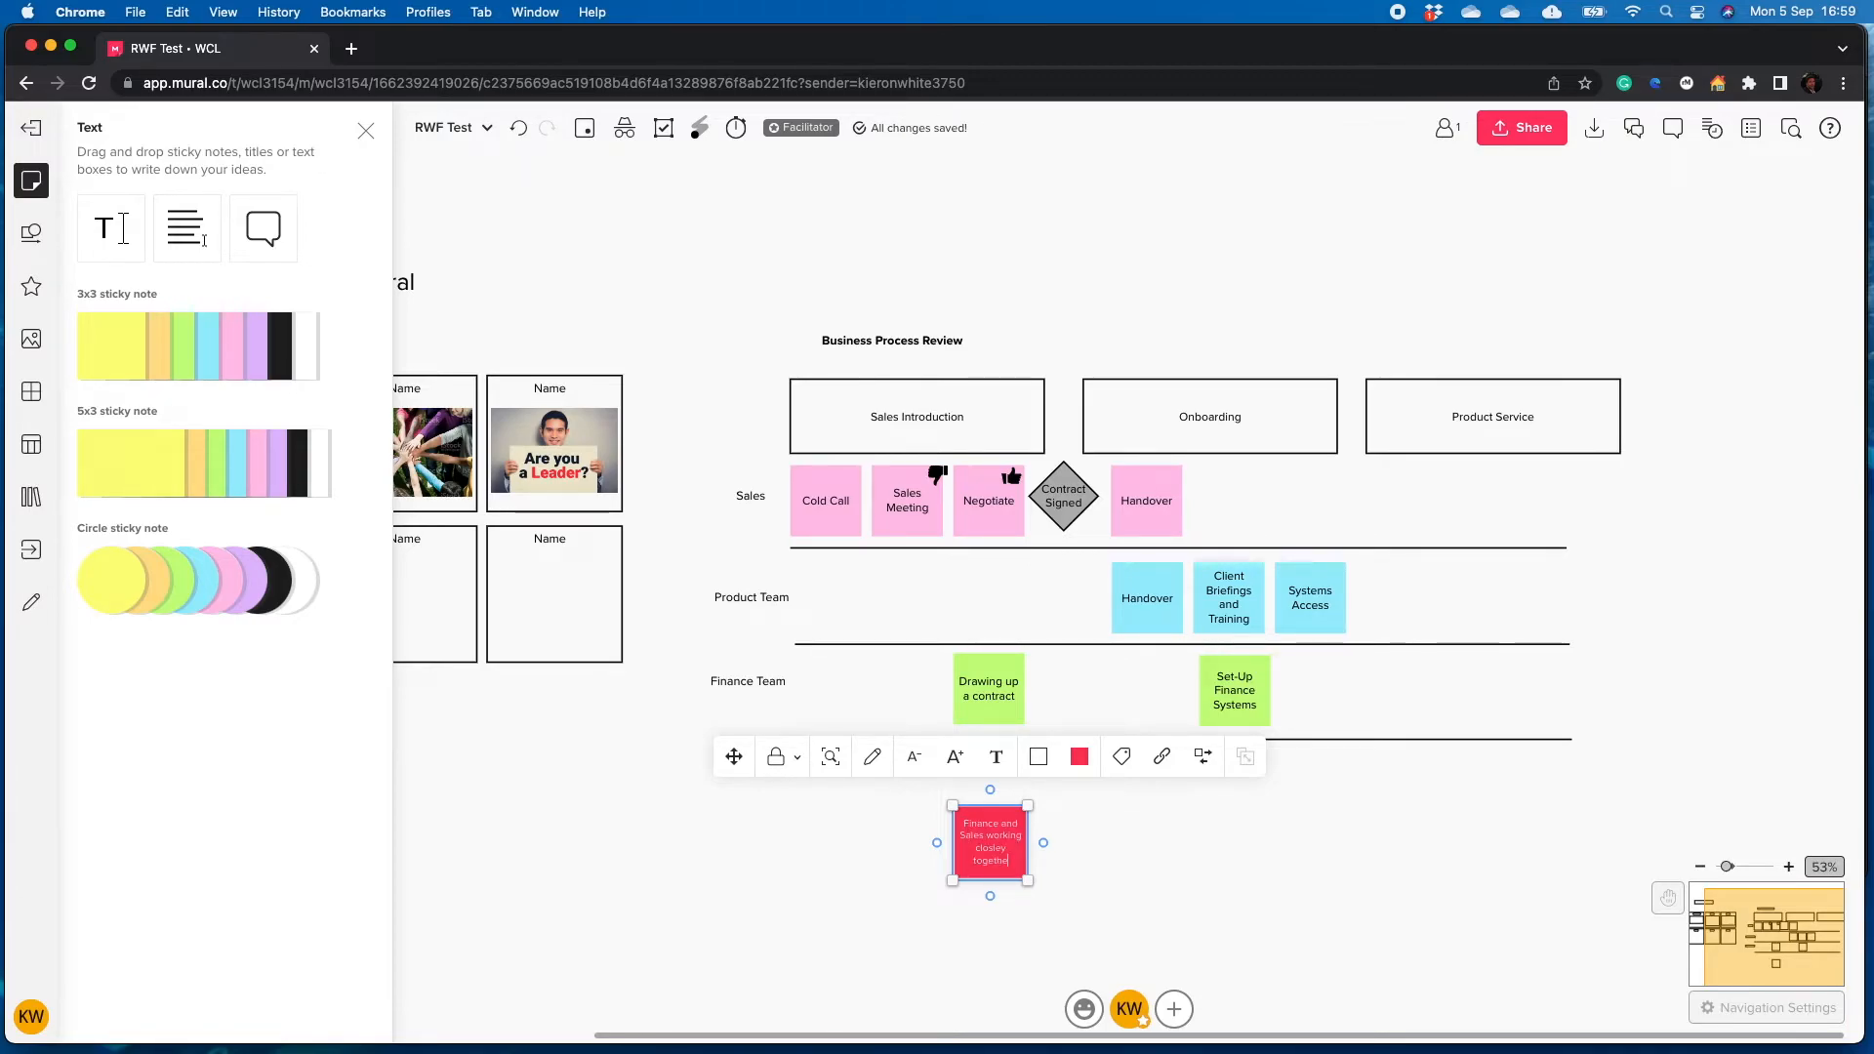
pyautogui.click(1210, 876)
pyautogui.click(999, 858)
pyautogui.doubleClick(994, 848)
pyautogui.write('closely')
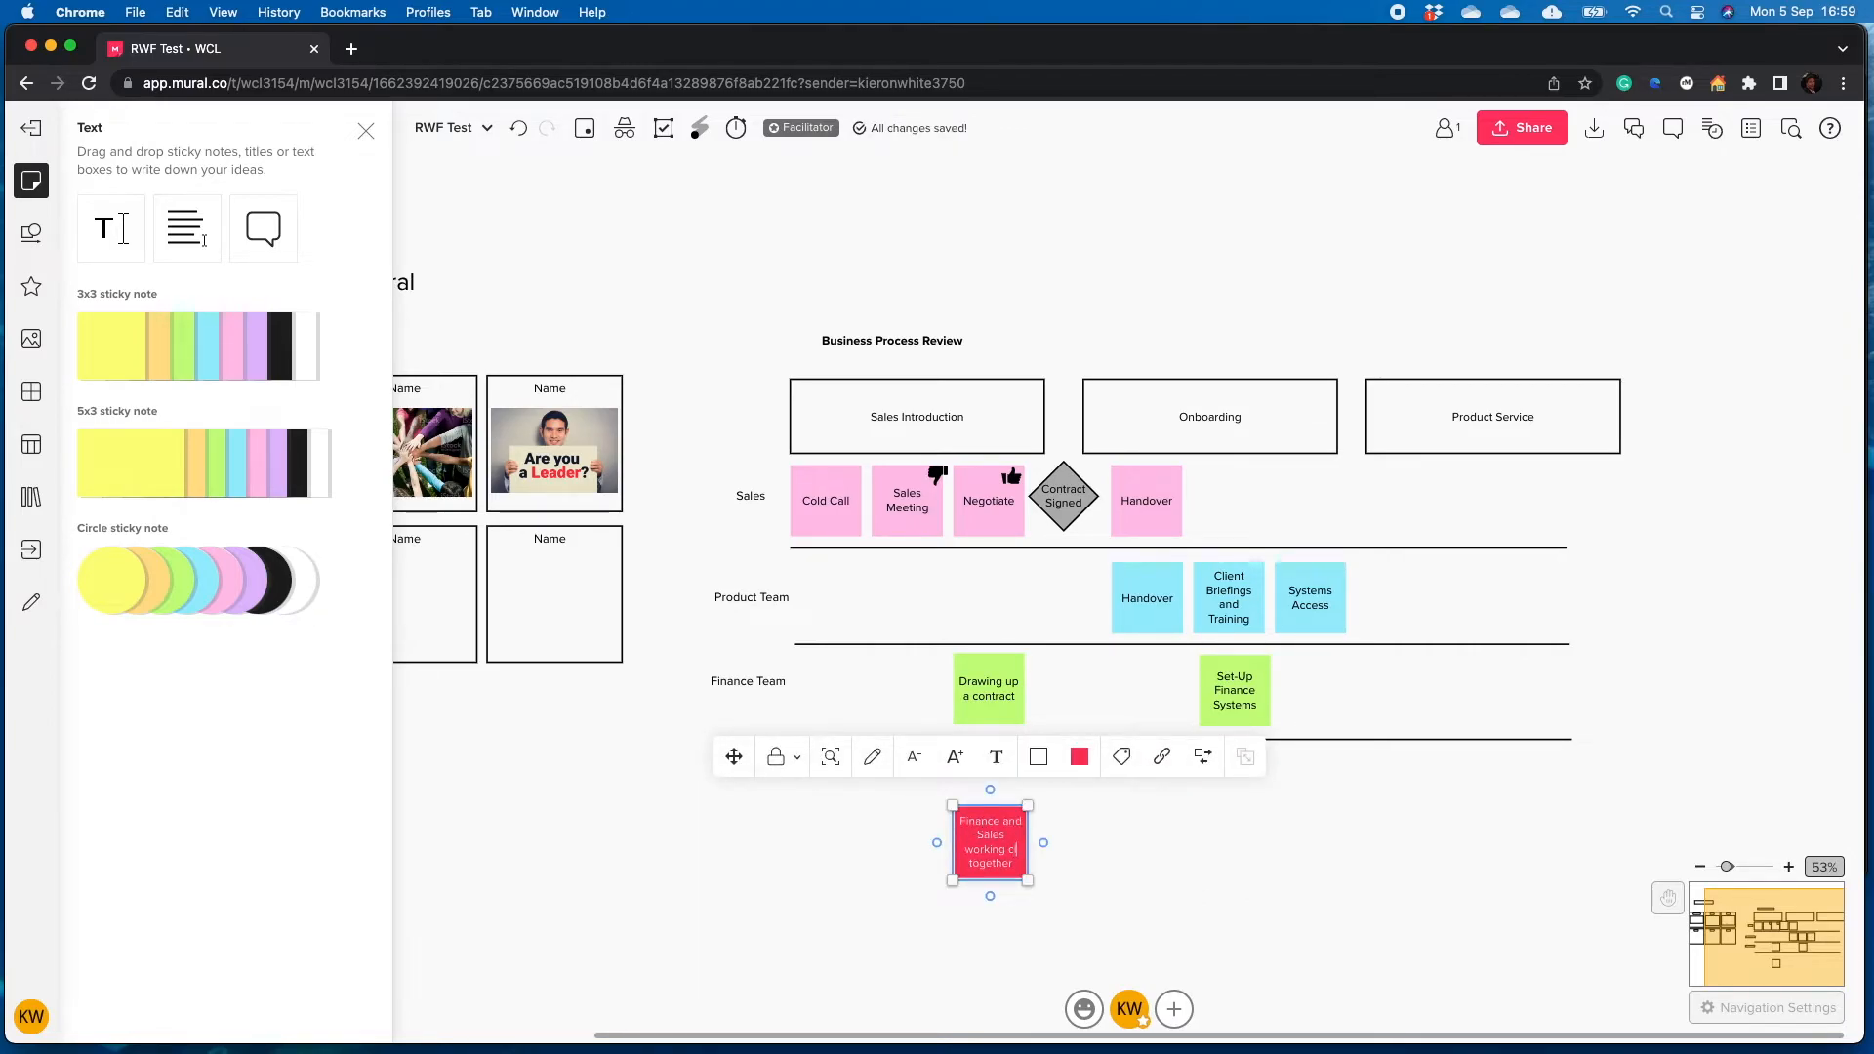
pyautogui.click(1075, 880)
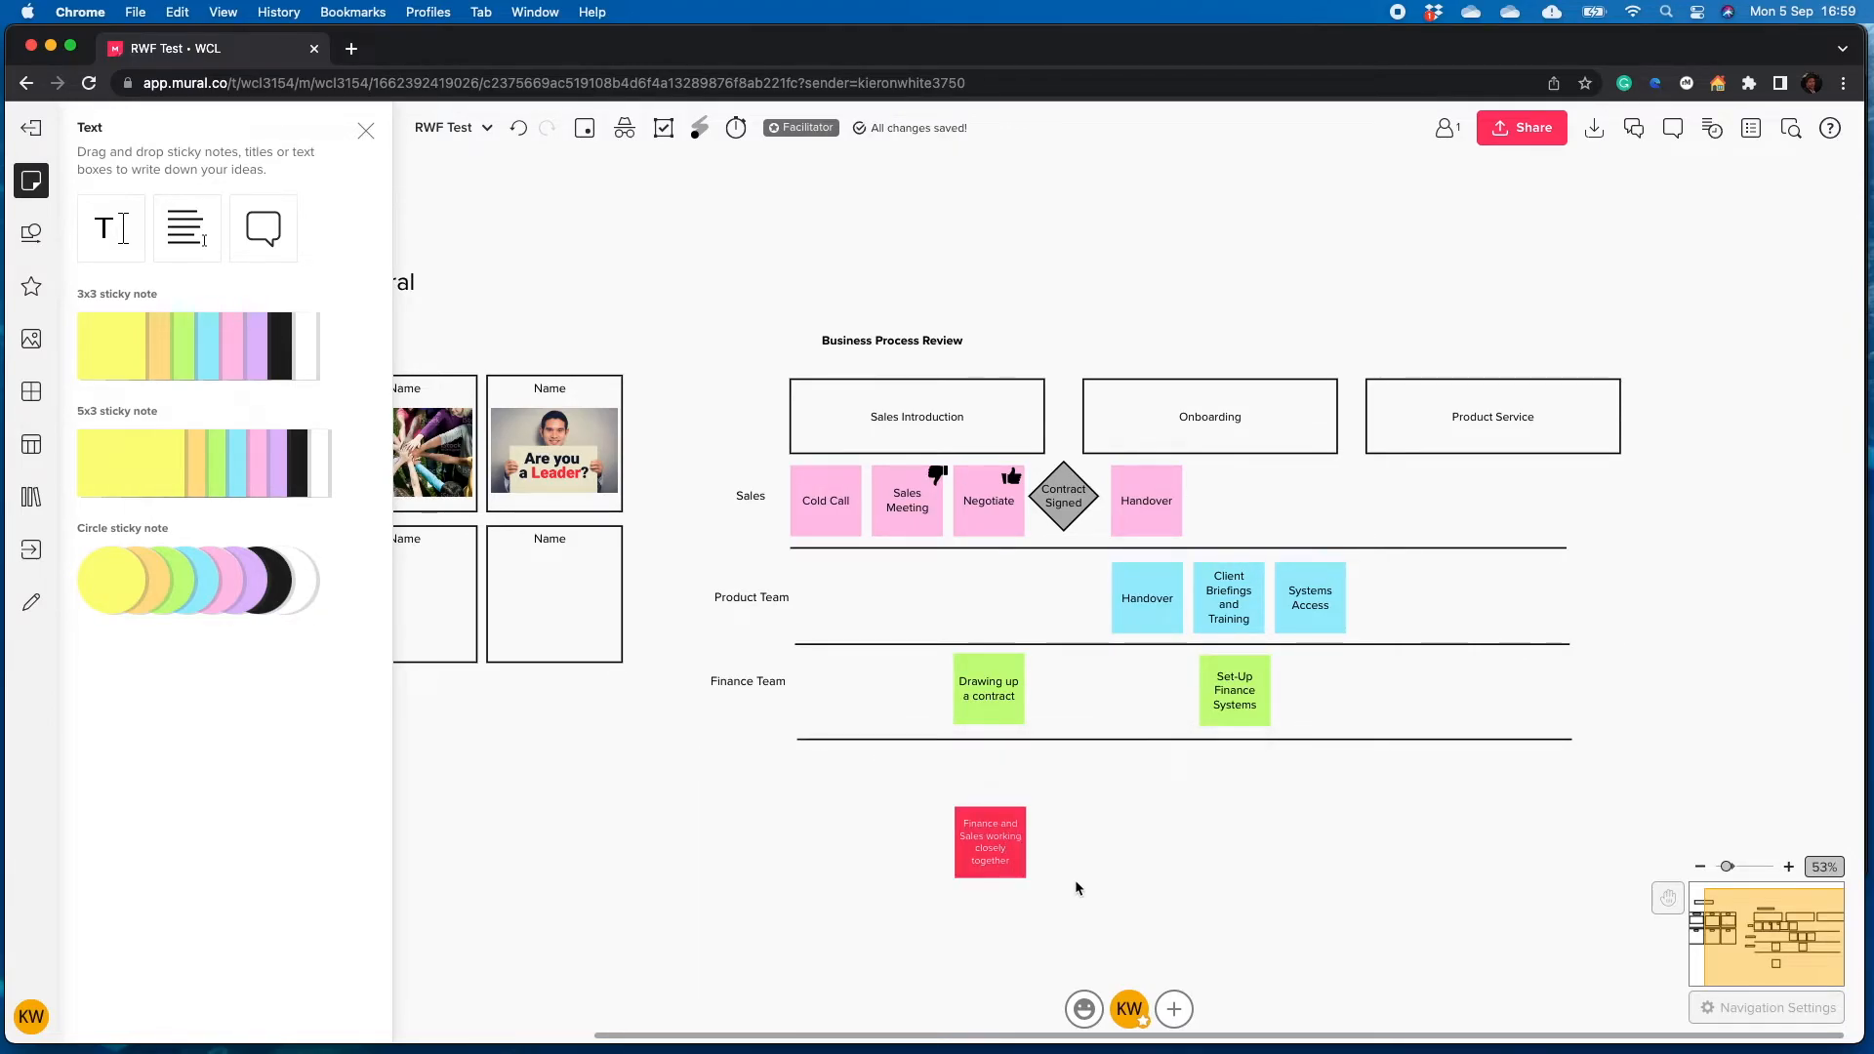
# Move the red sticky note slightly closer to the Finance Team row and make its text bold
pyautogui.moveTo(991, 854); pyautogui.dragTo(992, 822)
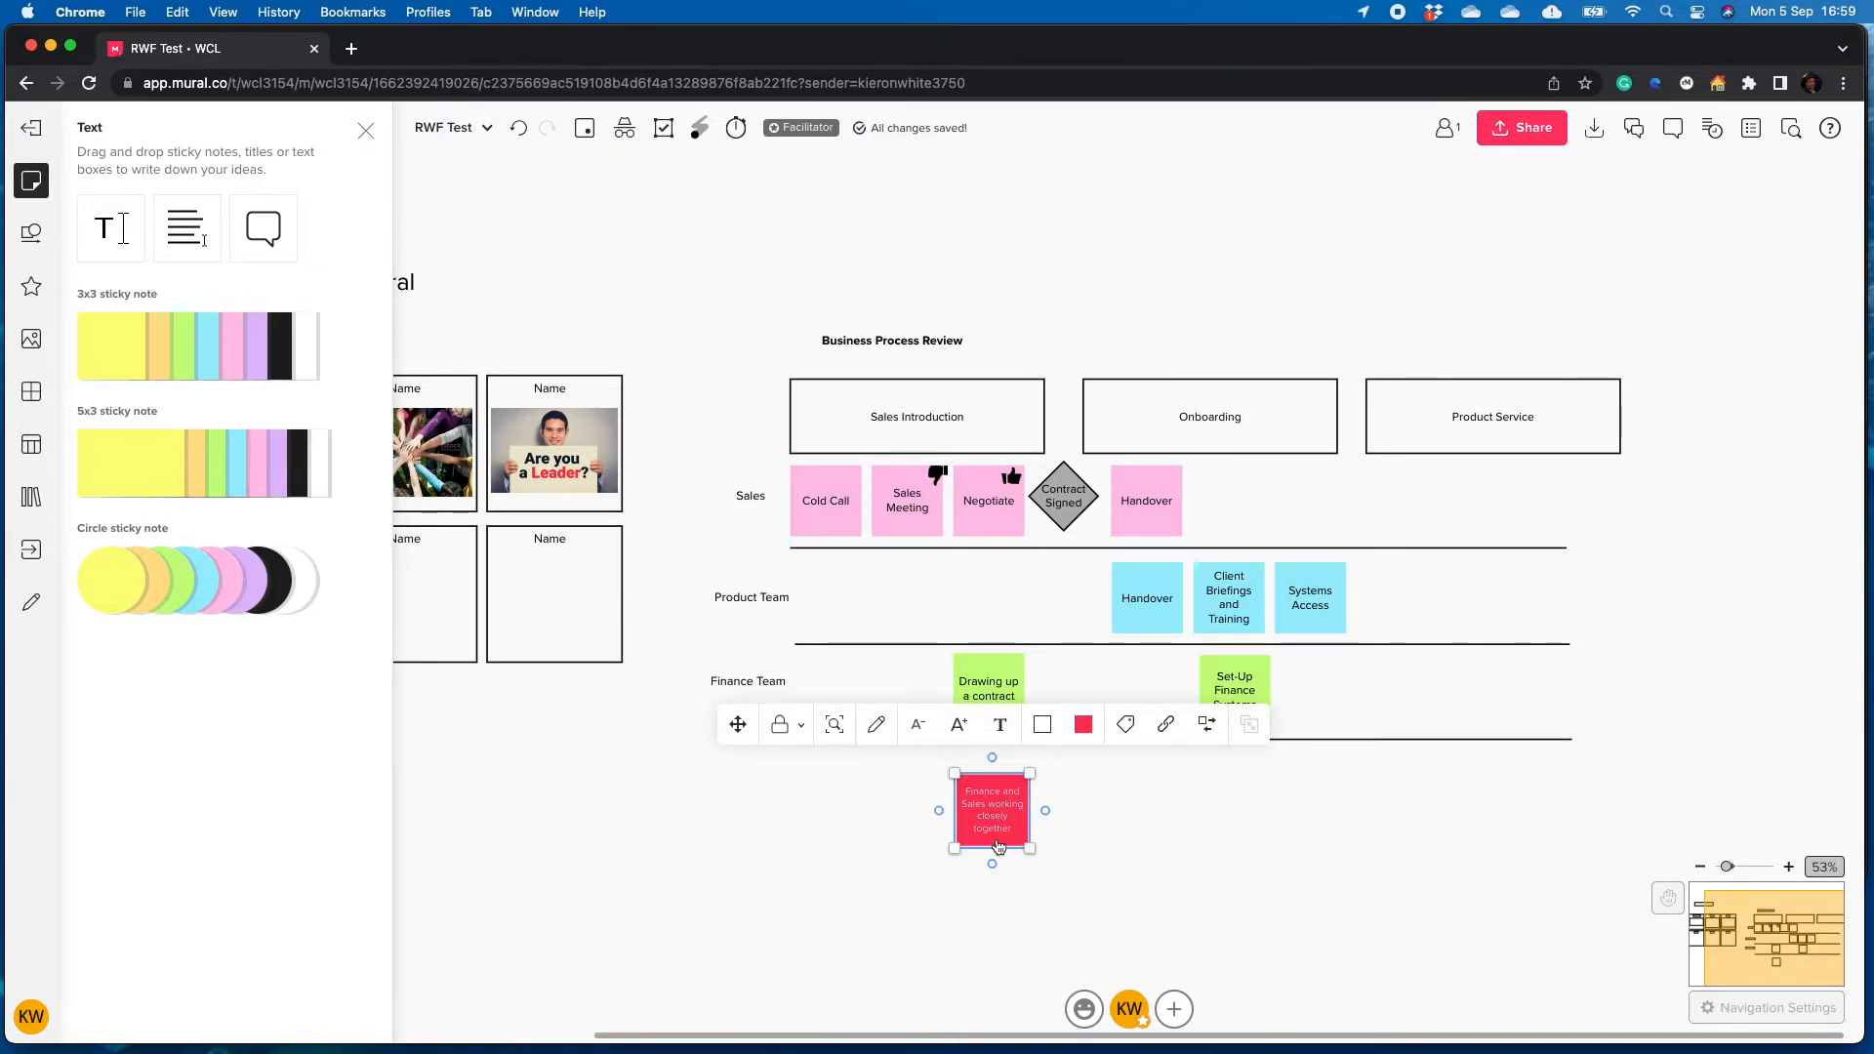
pyautogui.scroll(5, 998, 808)
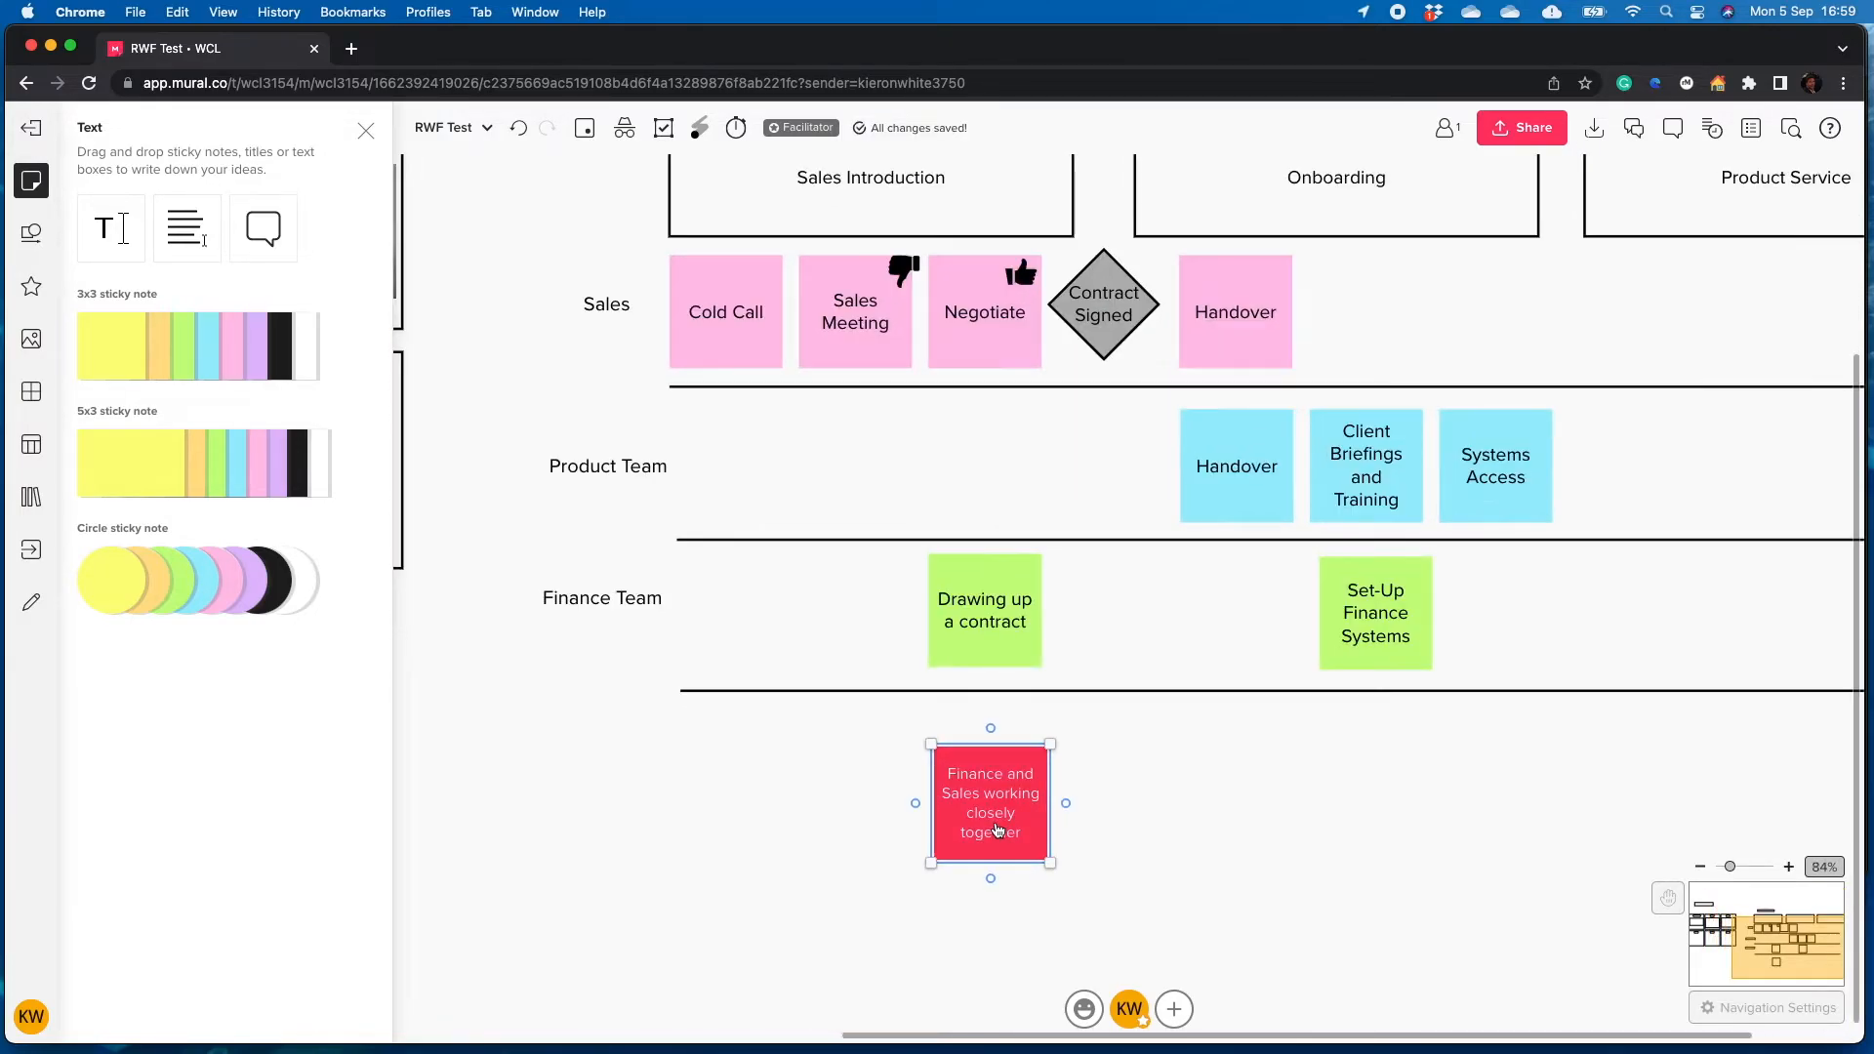
pyautogui.scroll(2, 997, 831)
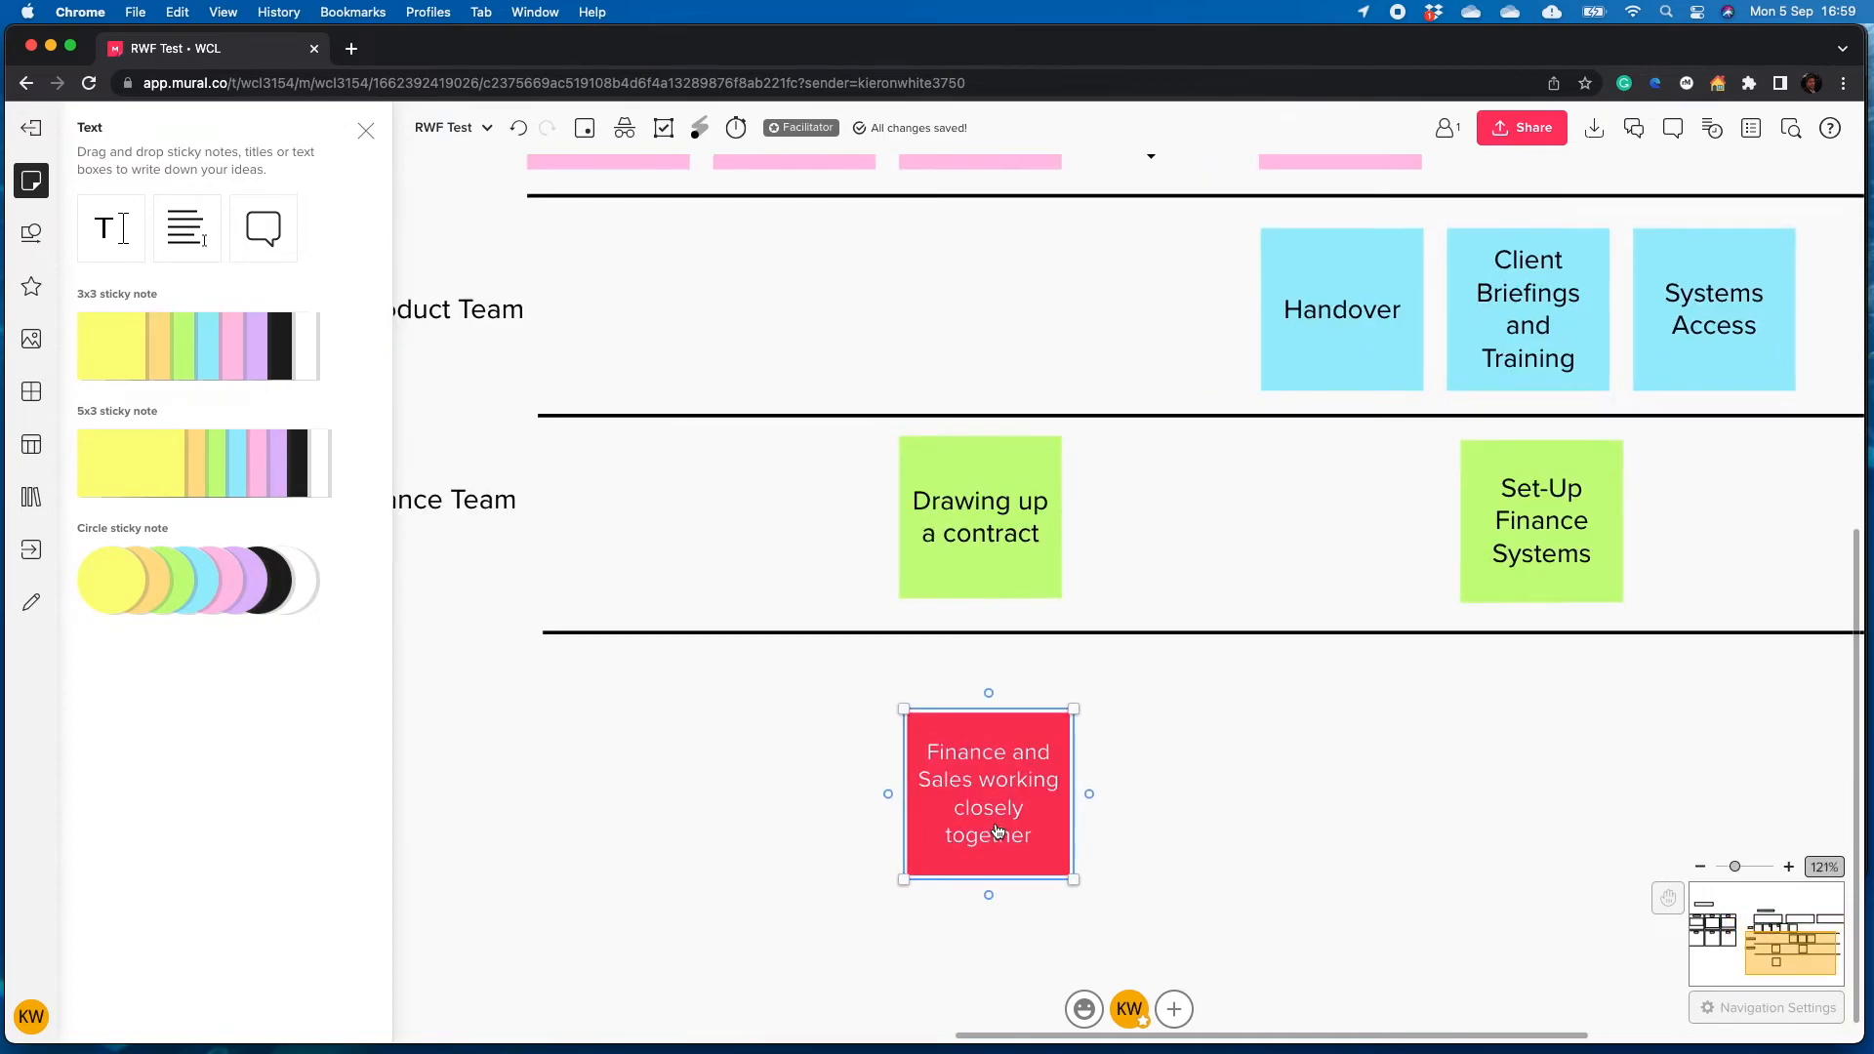
pyautogui.scroll(2, 997, 830)
pyautogui.scroll(-4, 997, 831)
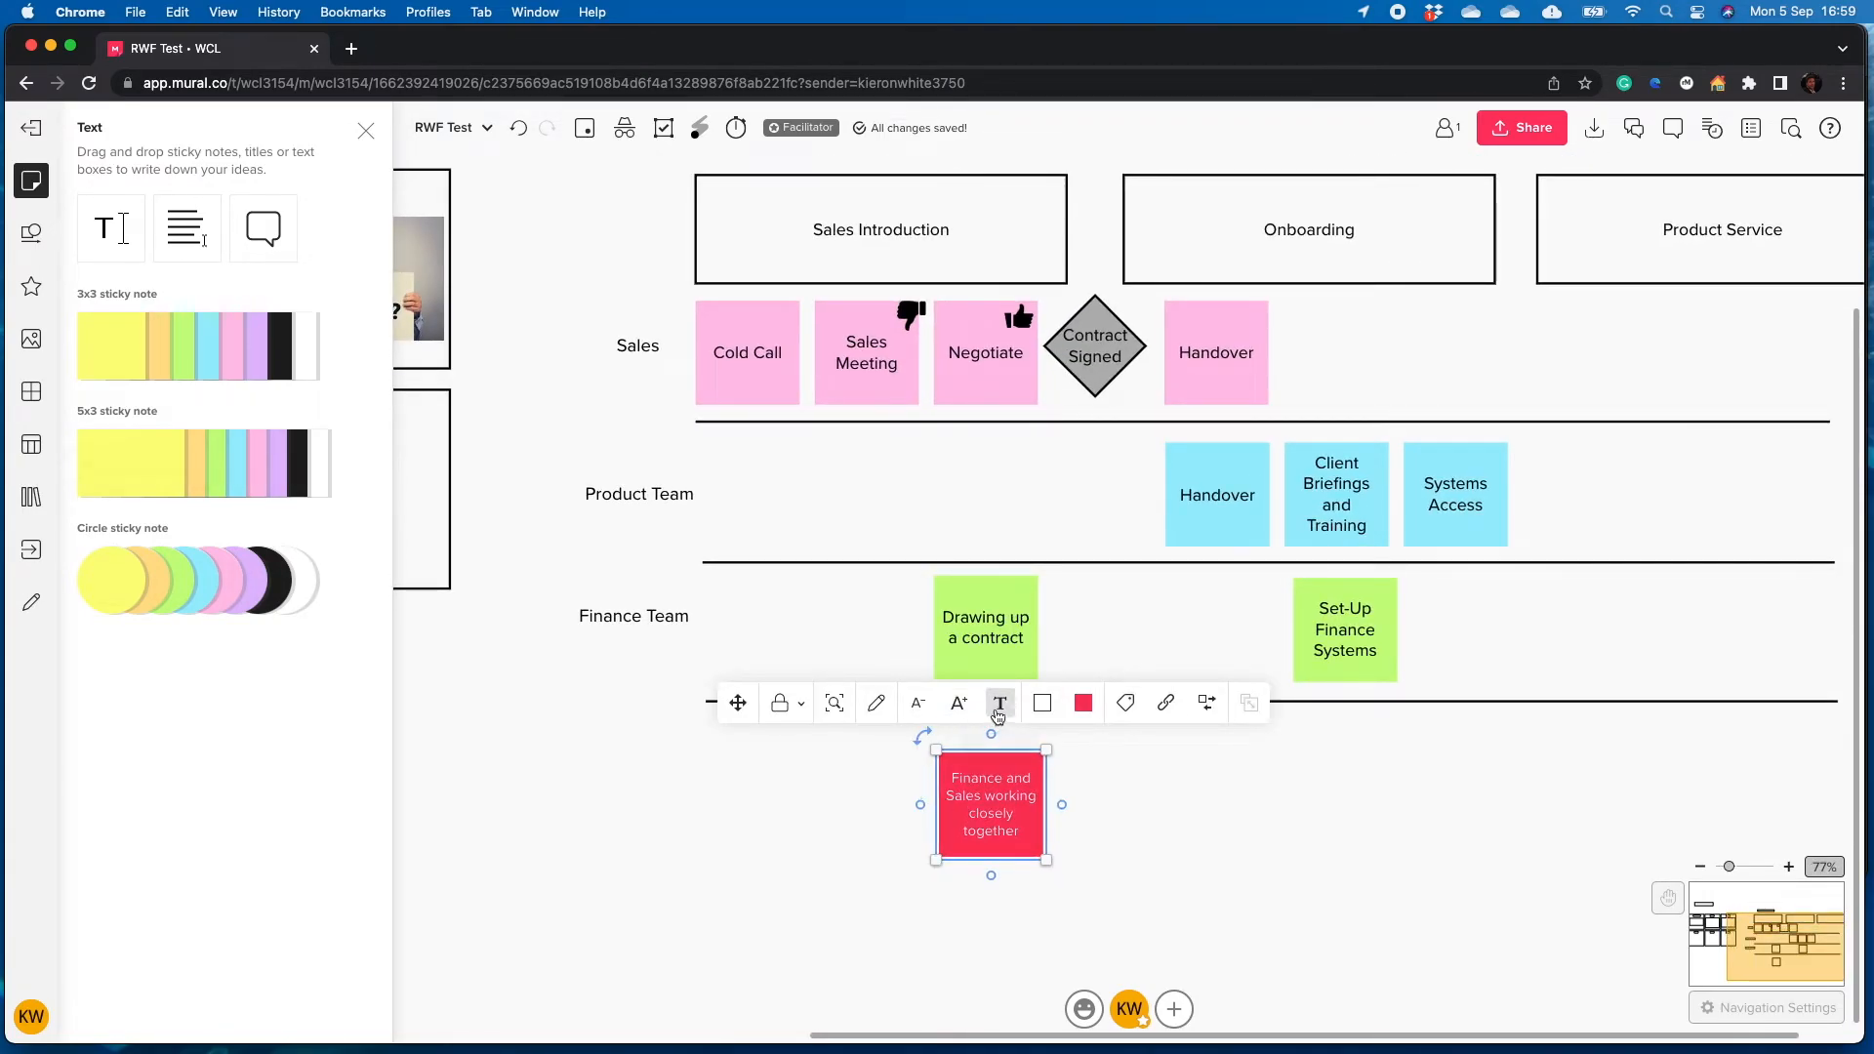
pyautogui.click(1000, 703)
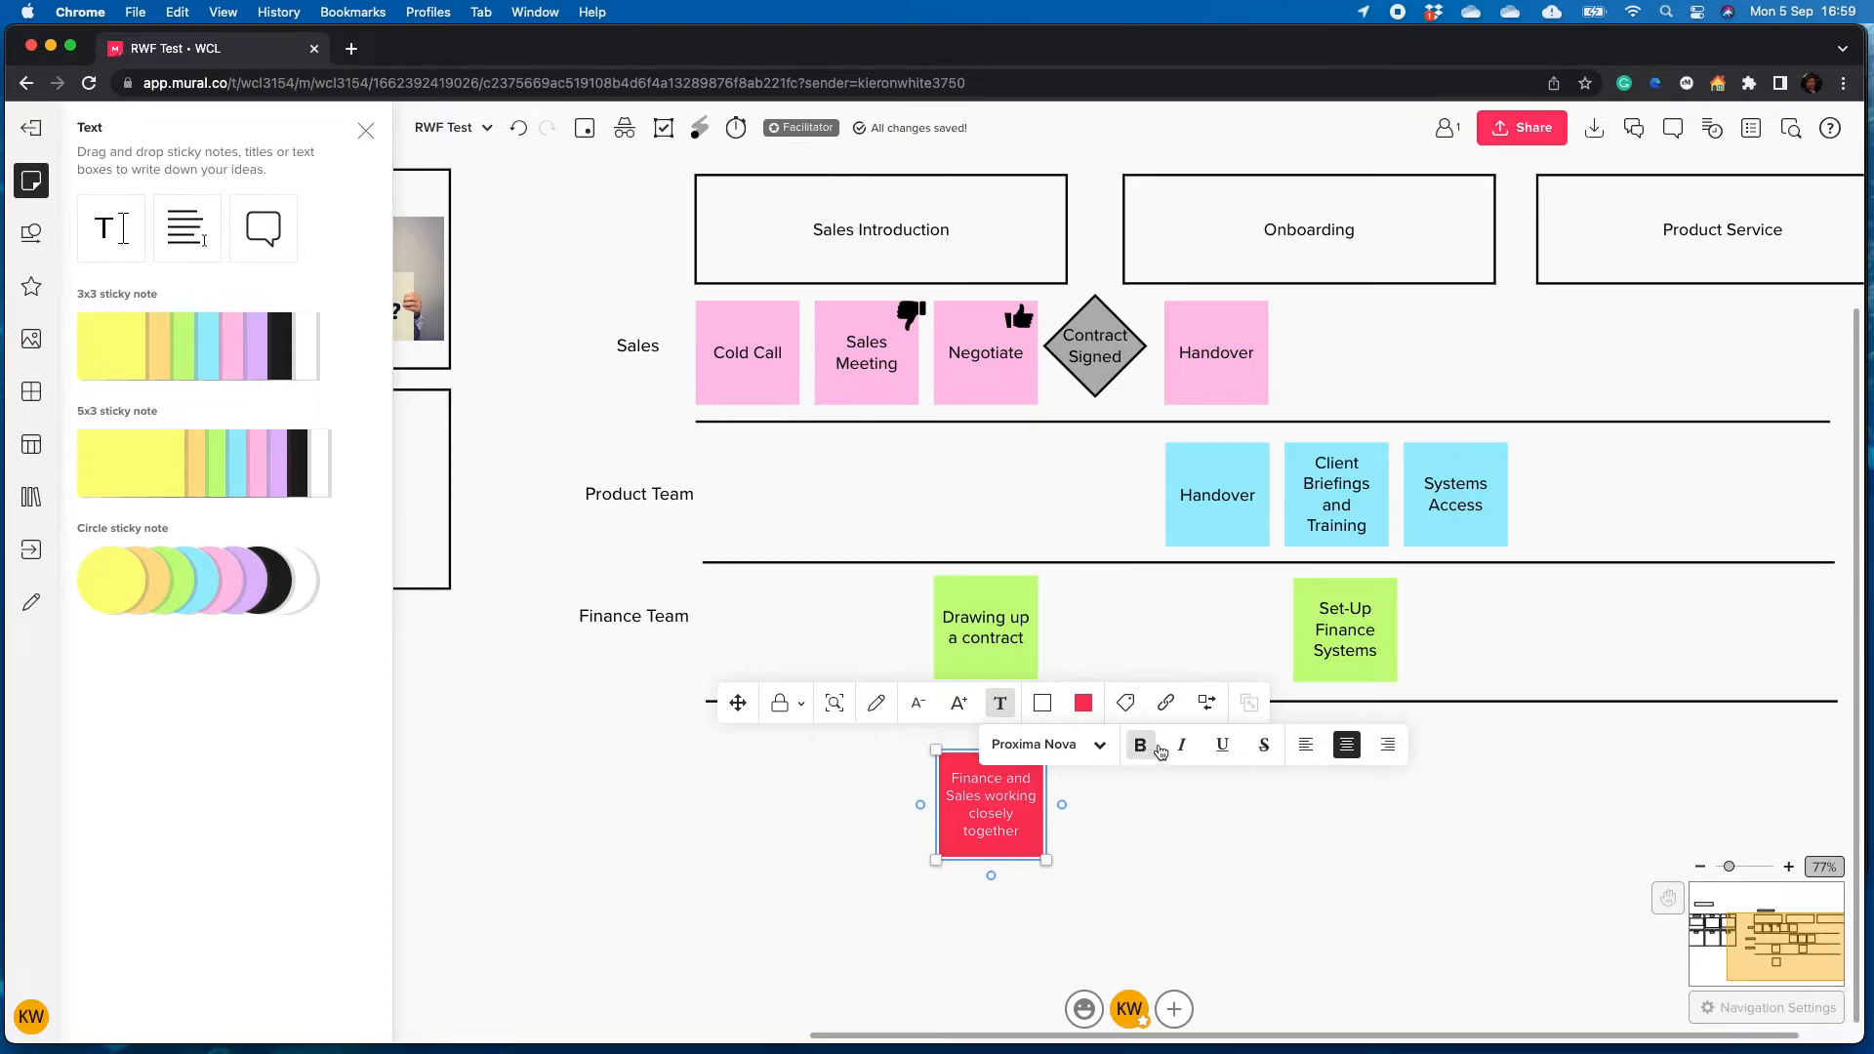
pyautogui.click(1139, 746)
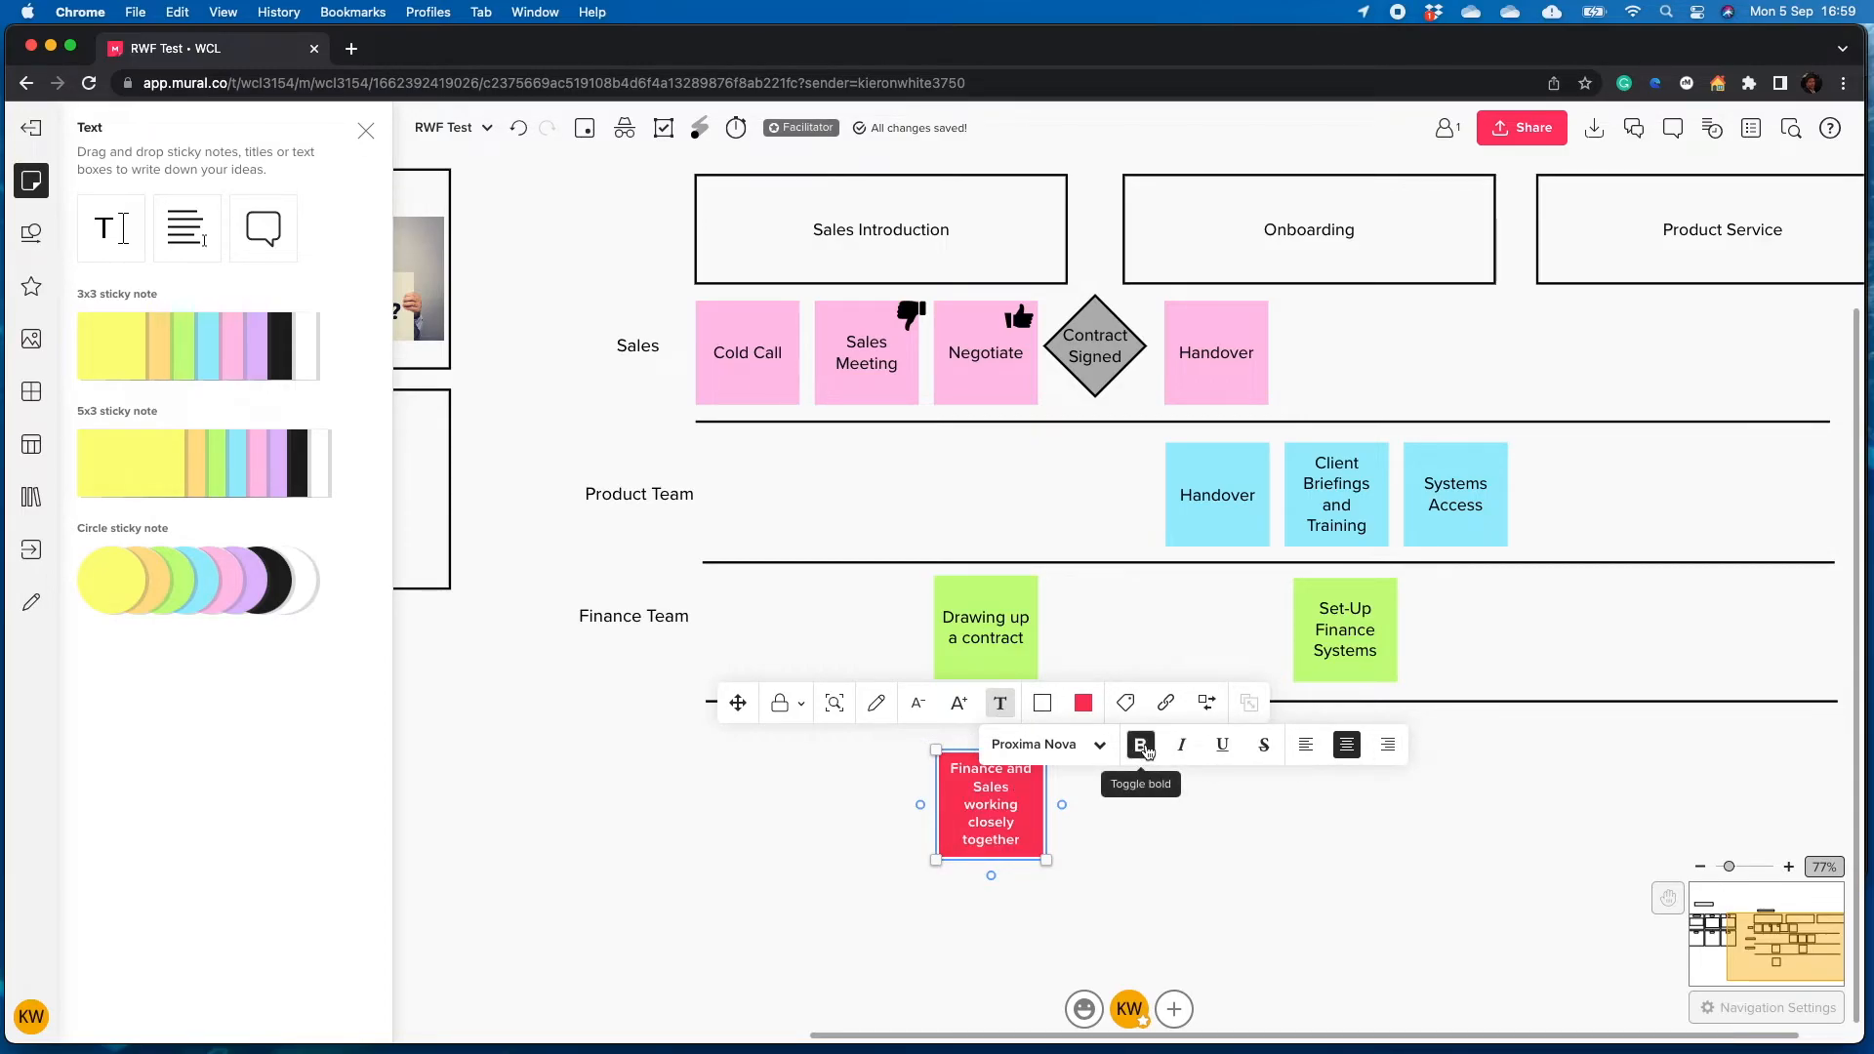
pyautogui.click(1162, 890)
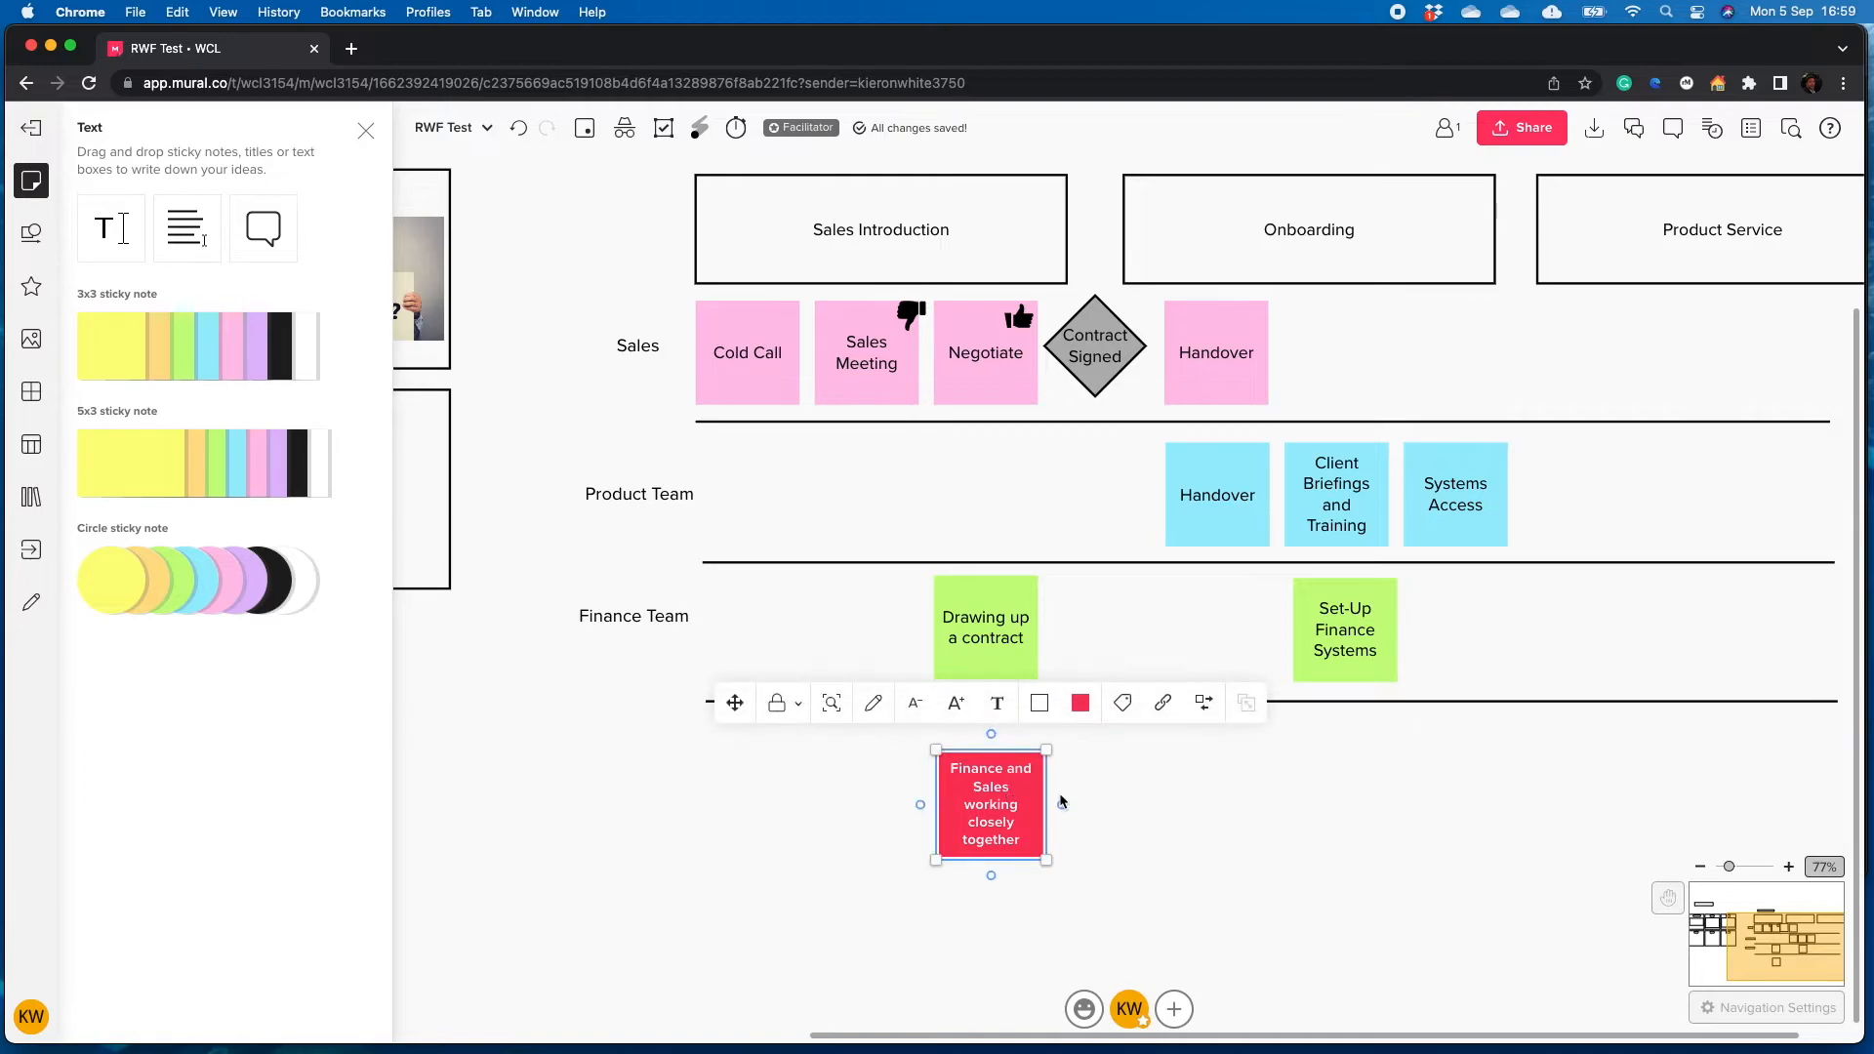
pyautogui.click(835, 823)
pyautogui.scroll(-5, 1119, 803)
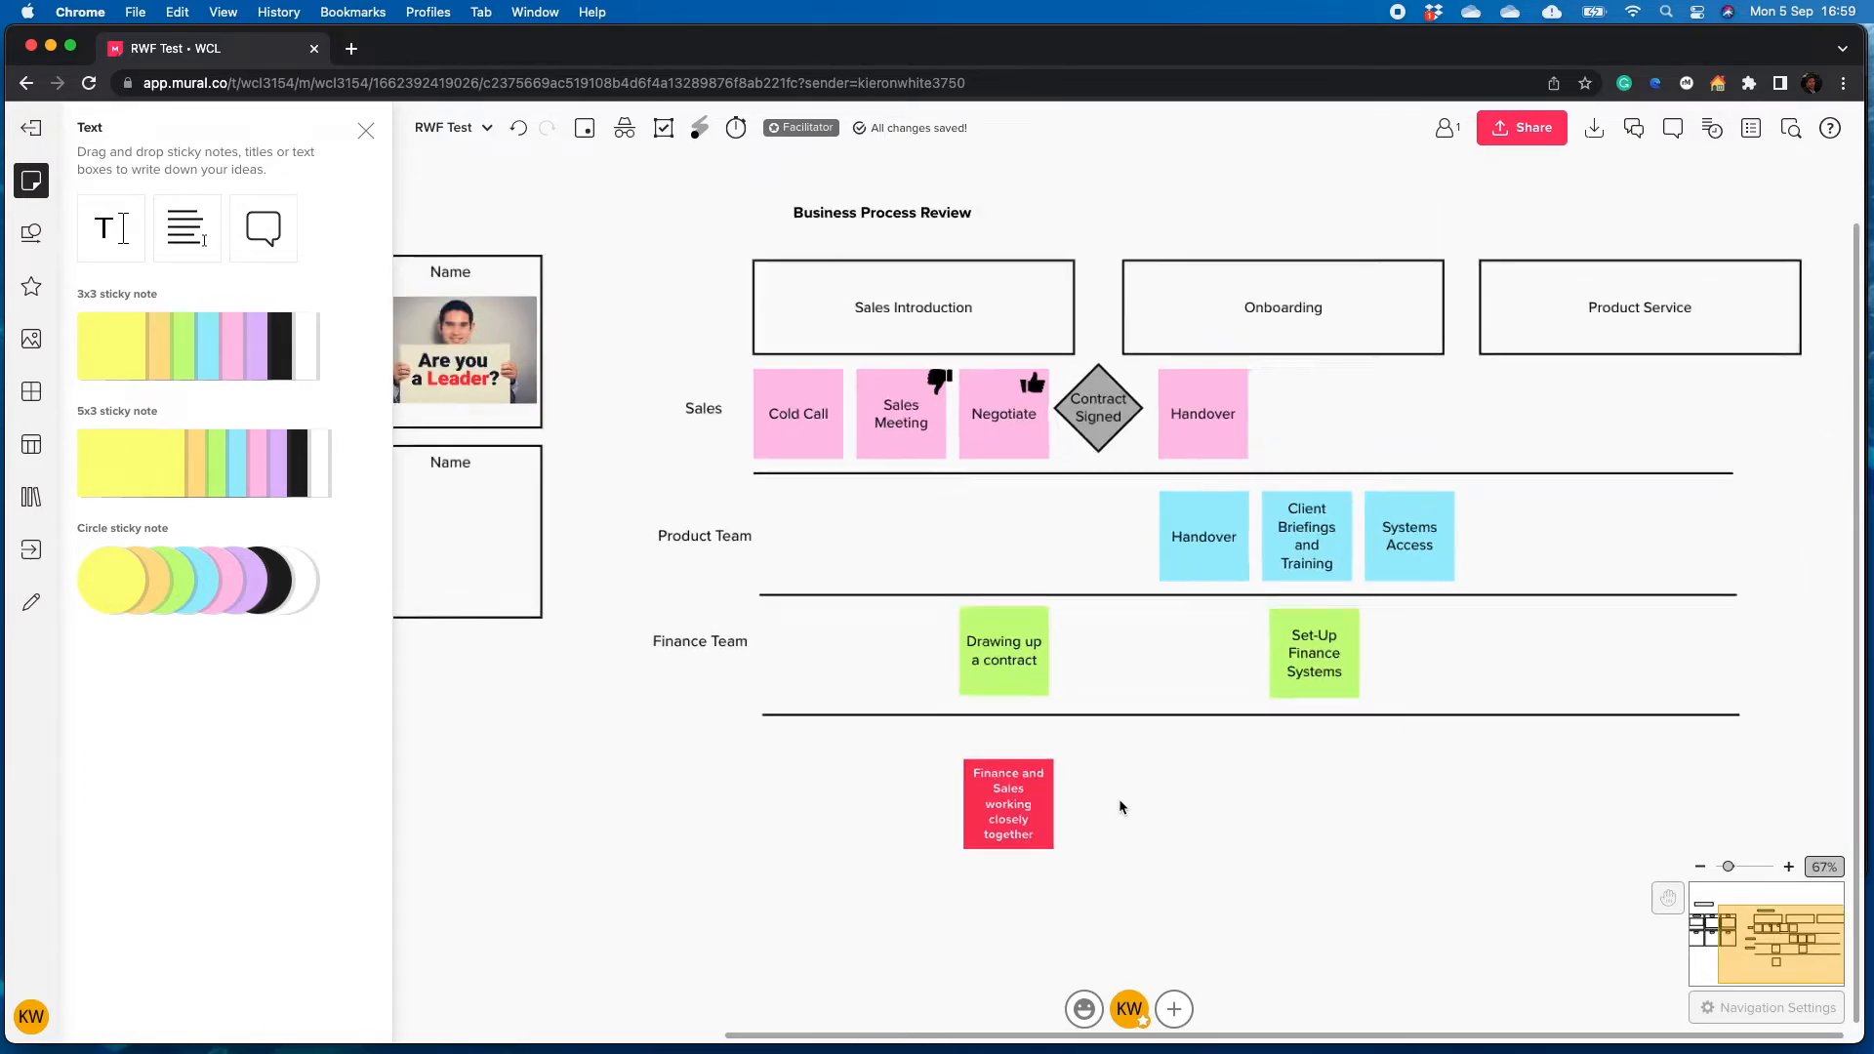
pyautogui.scroll(-1, 934, 610)
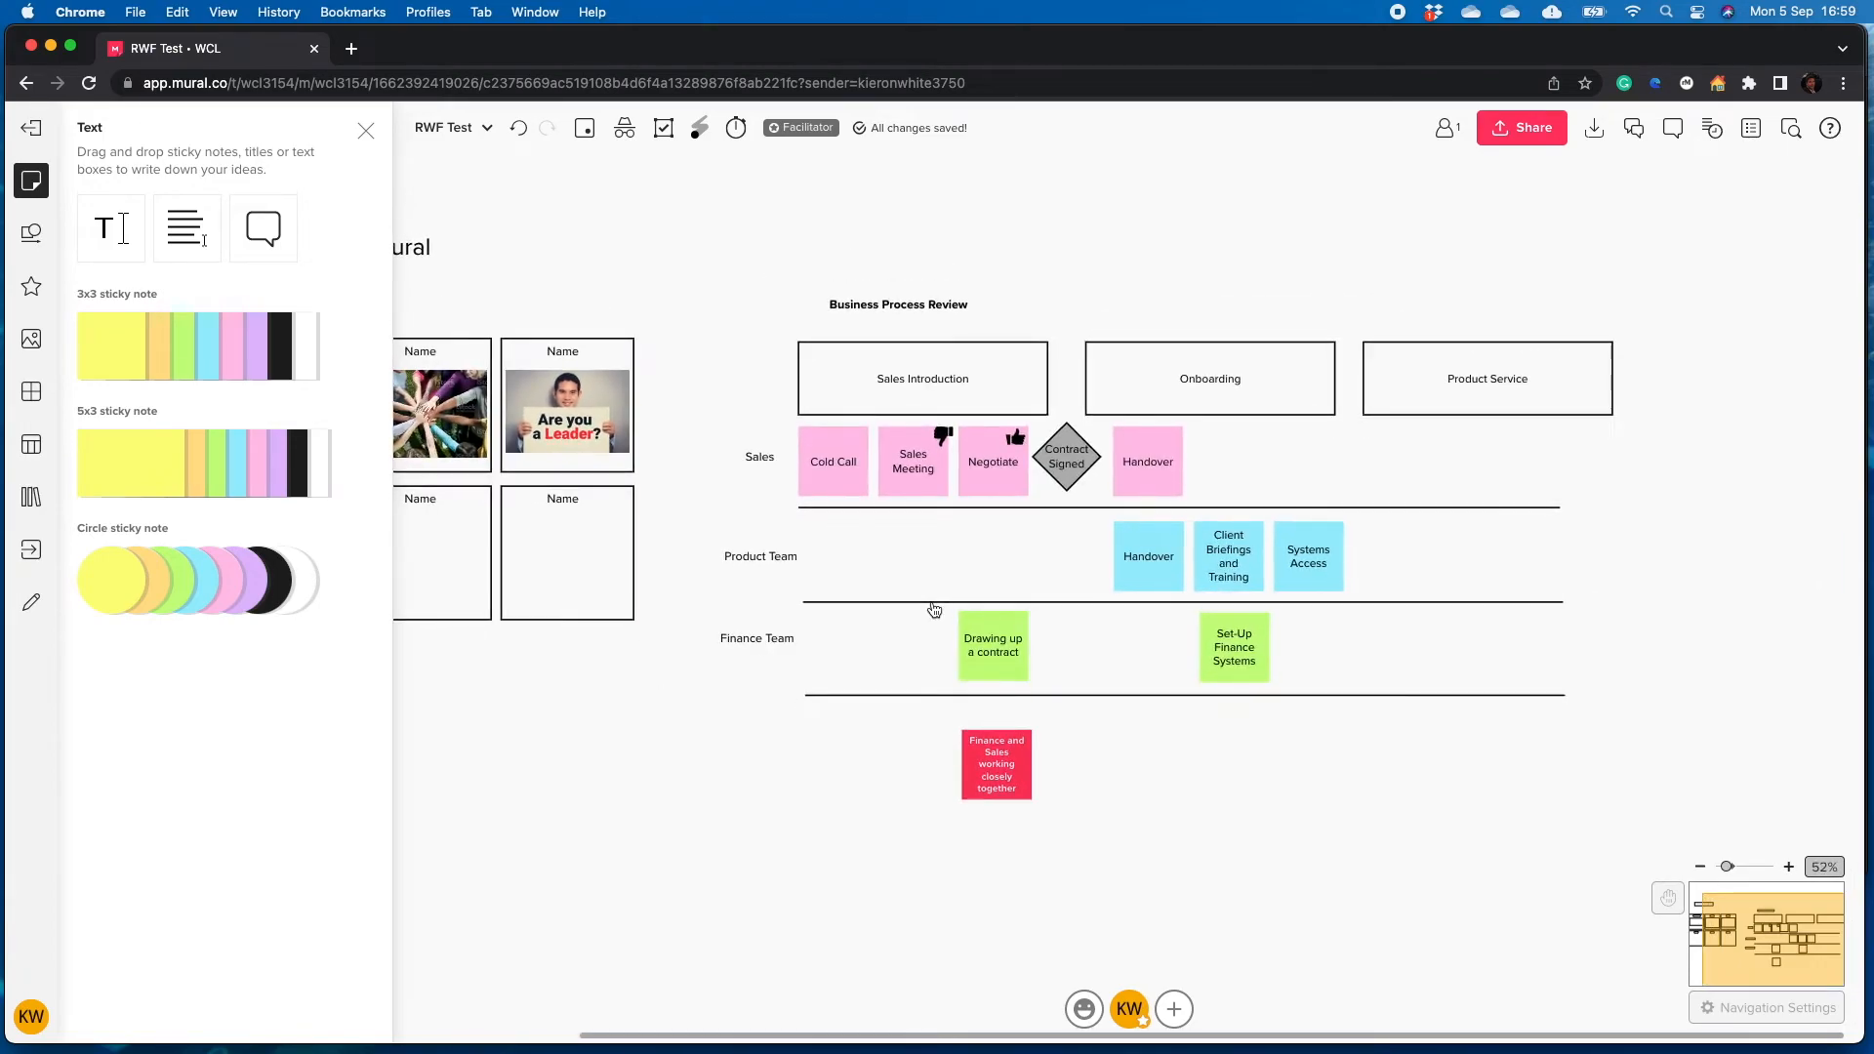
pyautogui.click(365, 133)
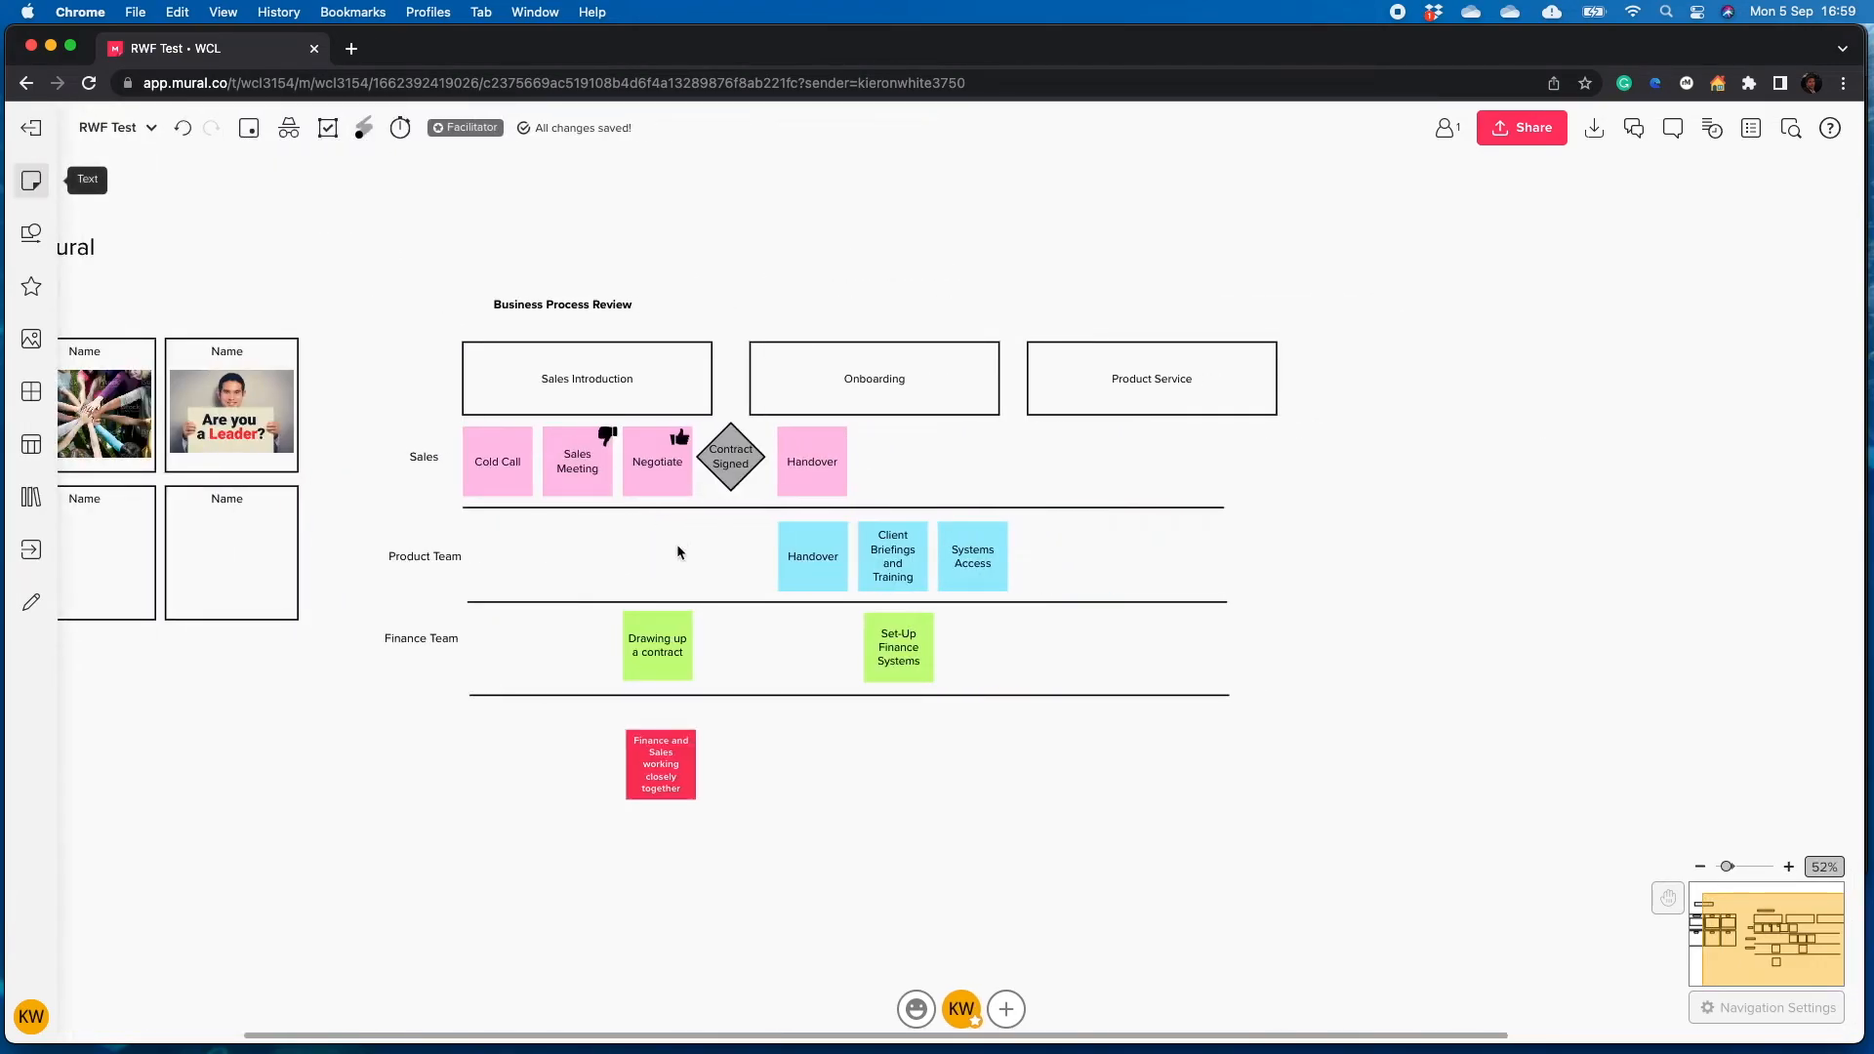
# Nudge the "Product Team" row label slightly upward
pyautogui.scroll(-1, 681, 553)
pyautogui.moveTo(870, 867); pyautogui.dragTo(718, 839)
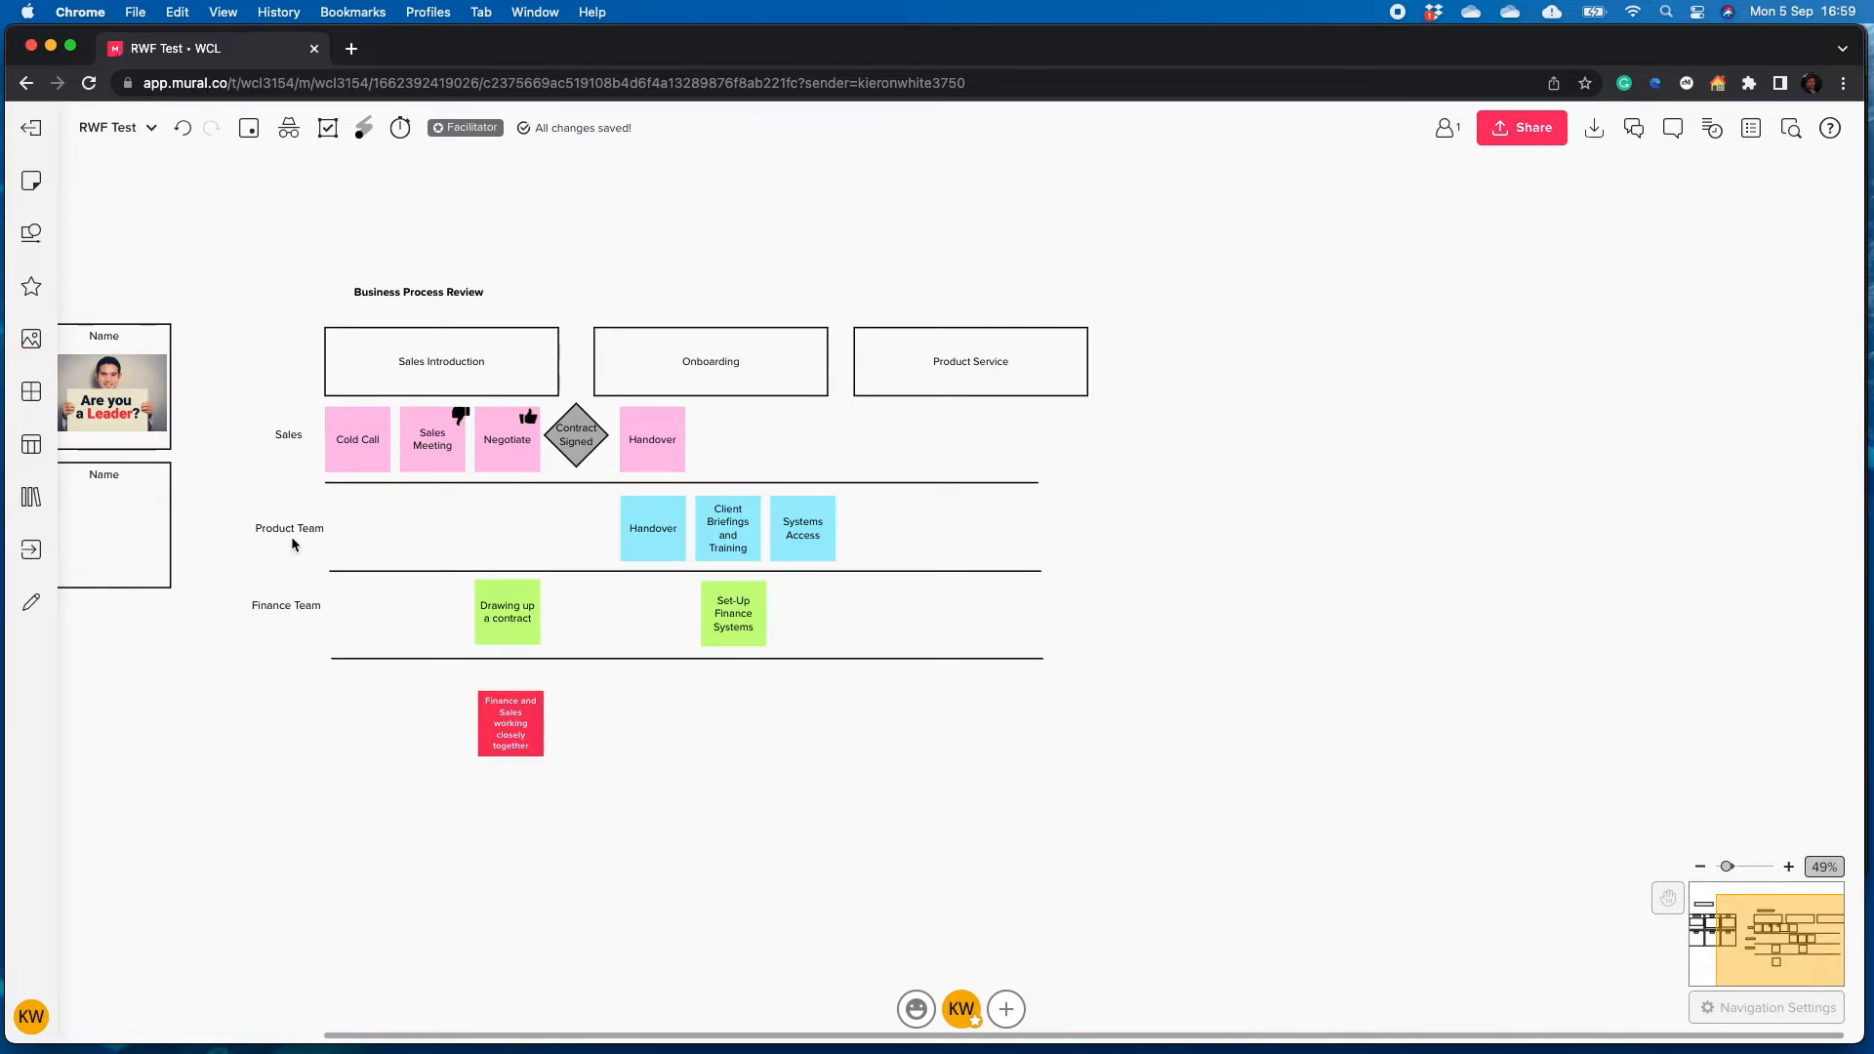
pyautogui.moveTo(293, 535); pyautogui.dragTo(293, 532)
pyautogui.click(700, 468)
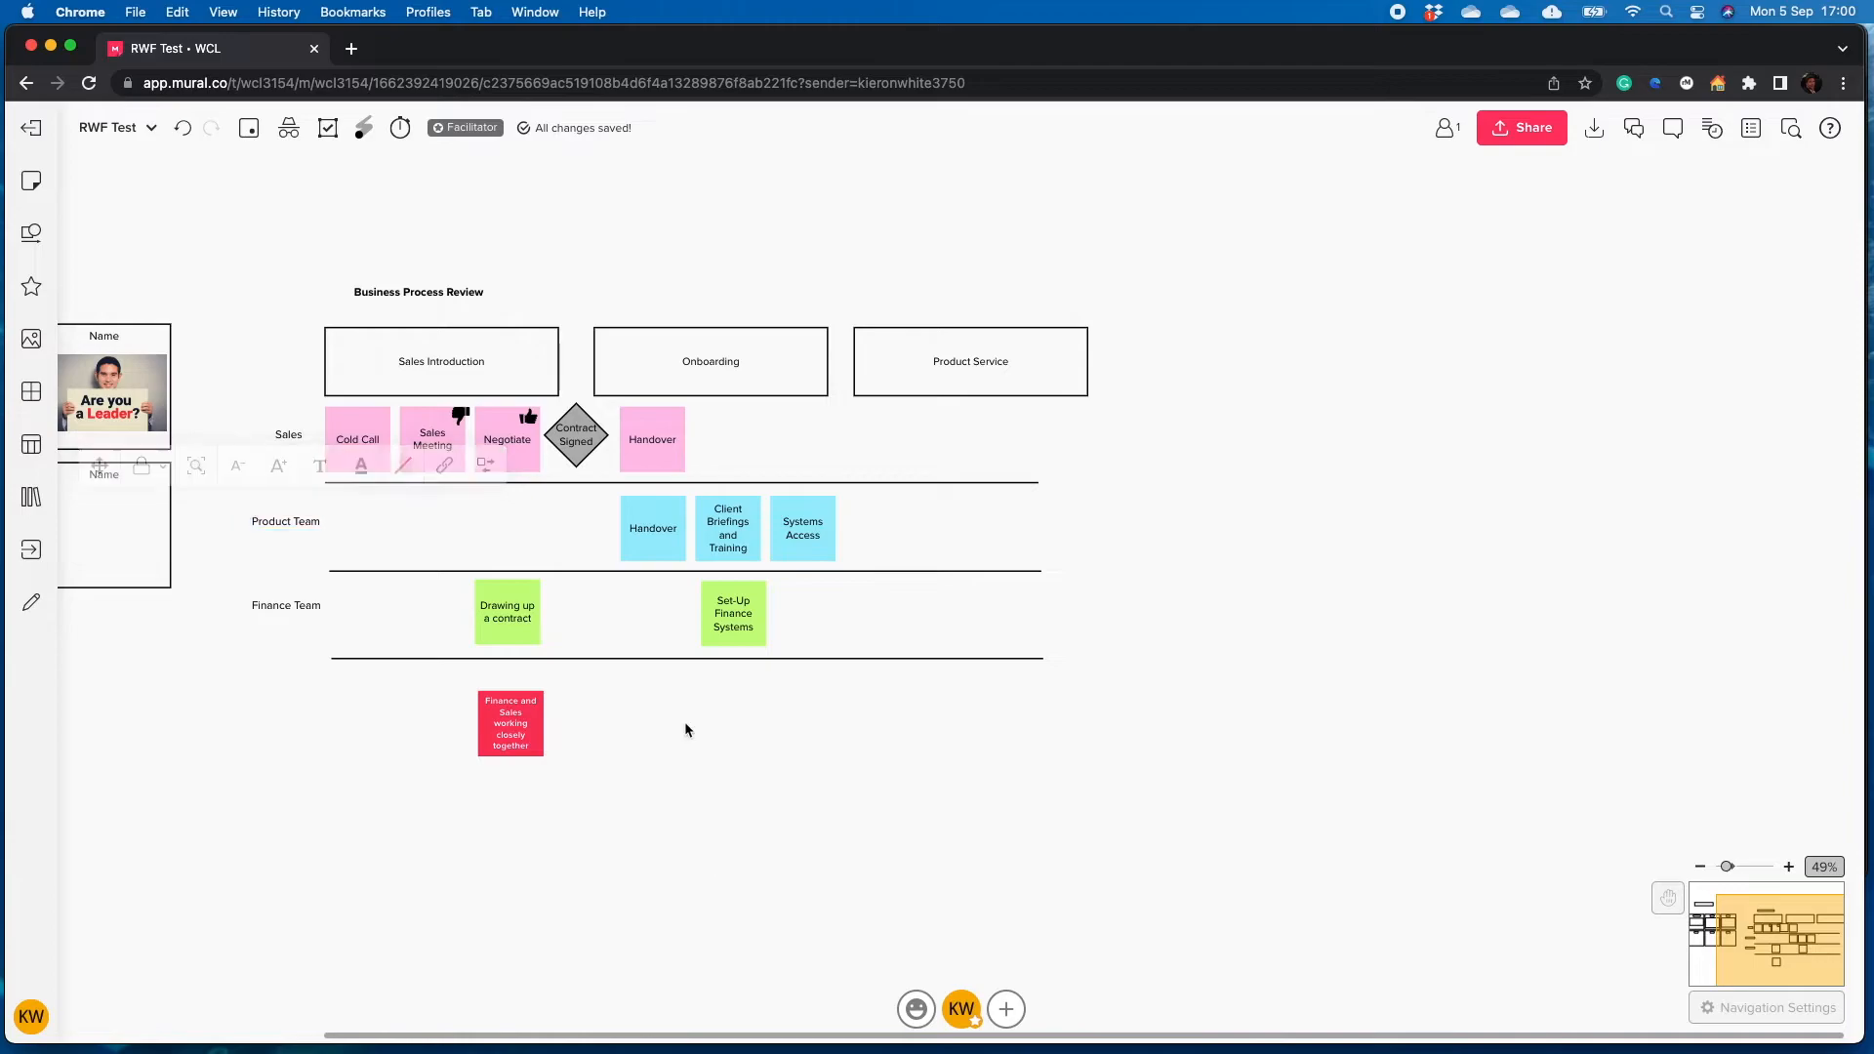
pyautogui.scroll(-2, 695, 611)
pyautogui.scroll(-1, 695, 611)
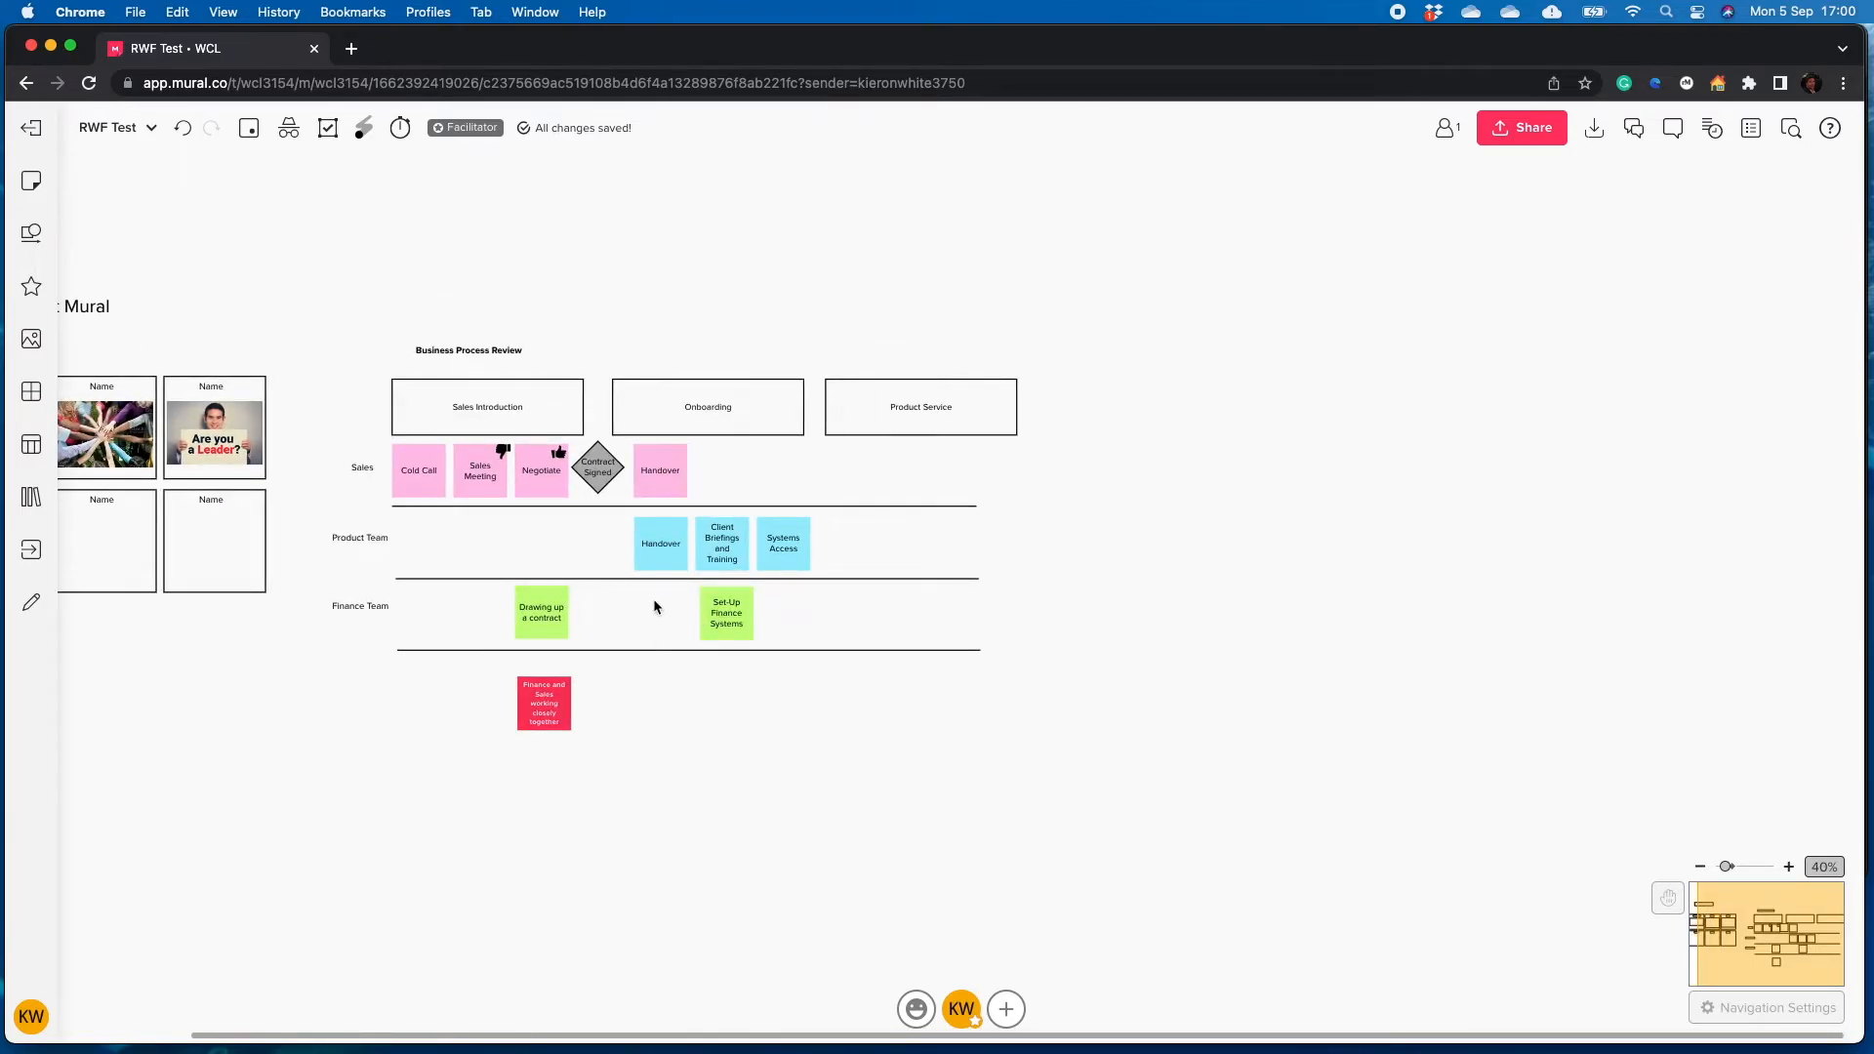
pyautogui.click(665, 546)
pyautogui.click(705, 545)
pyautogui.click(671, 561)
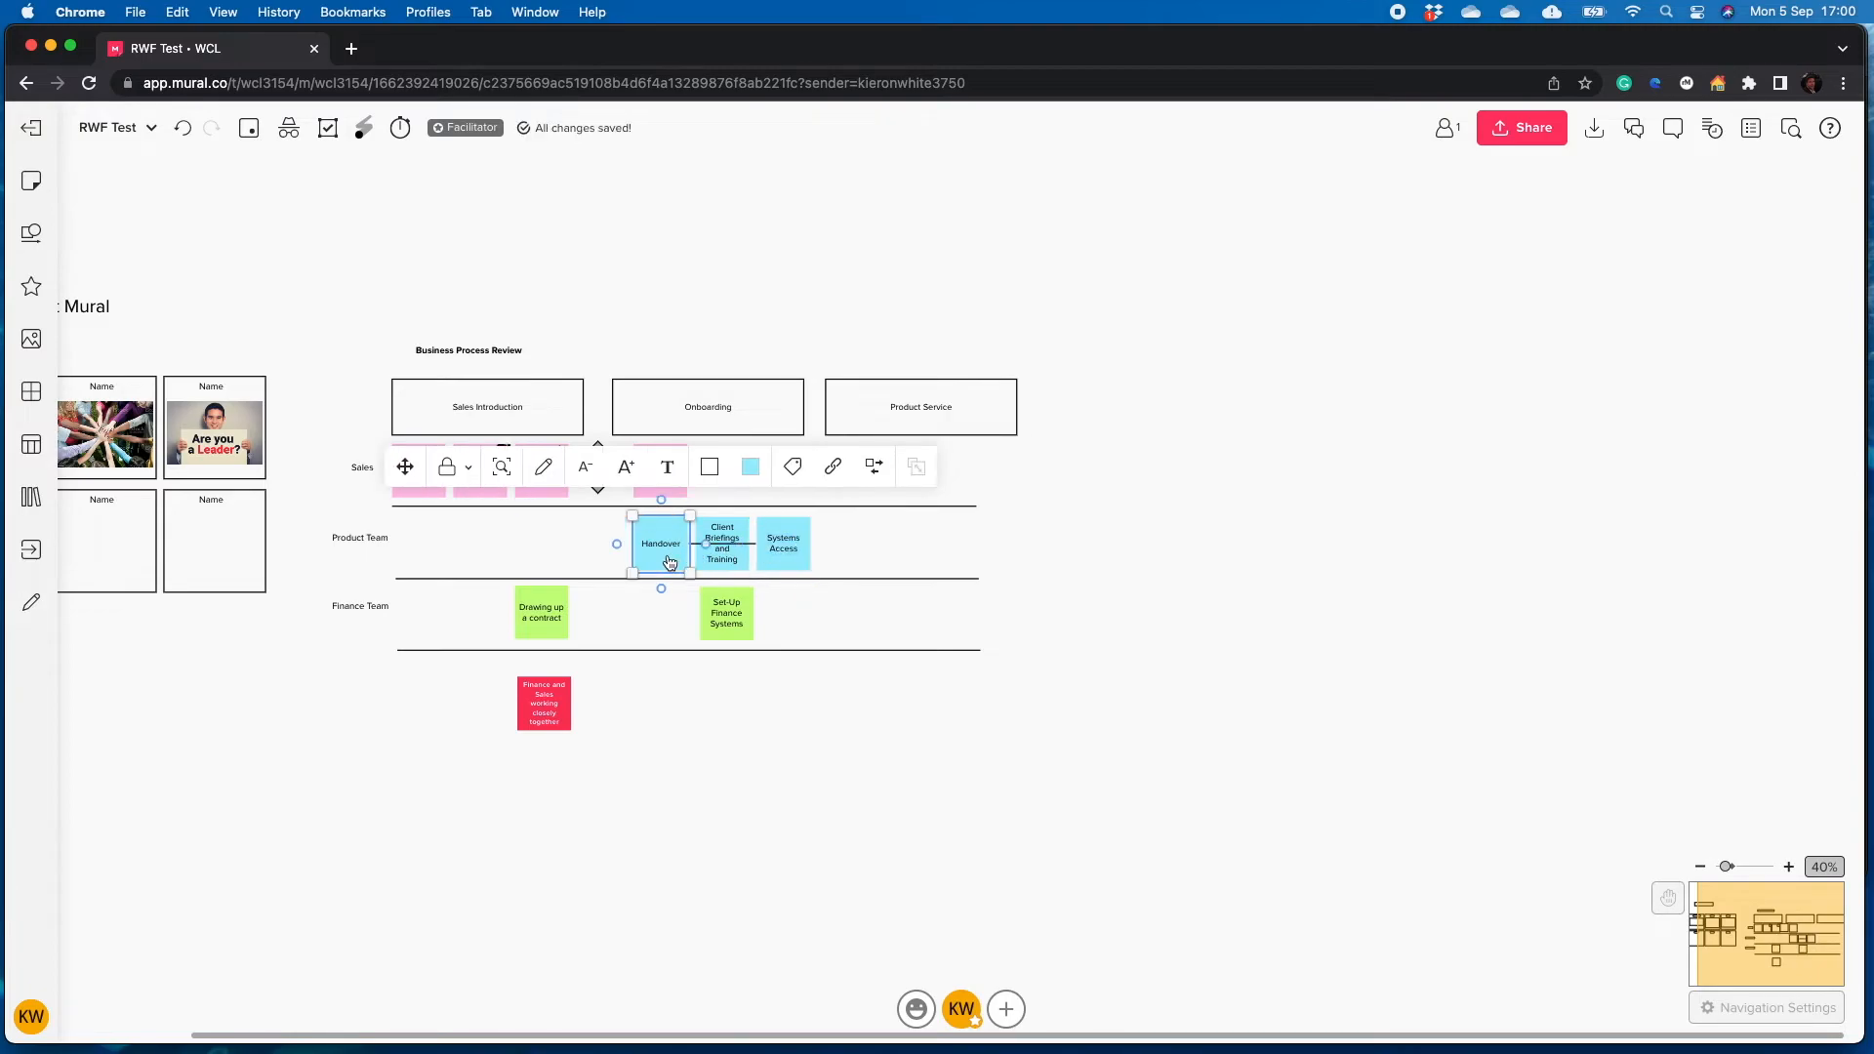
pyautogui.click(757, 764)
pyautogui.click(734, 553)
pyautogui.press('Delete')
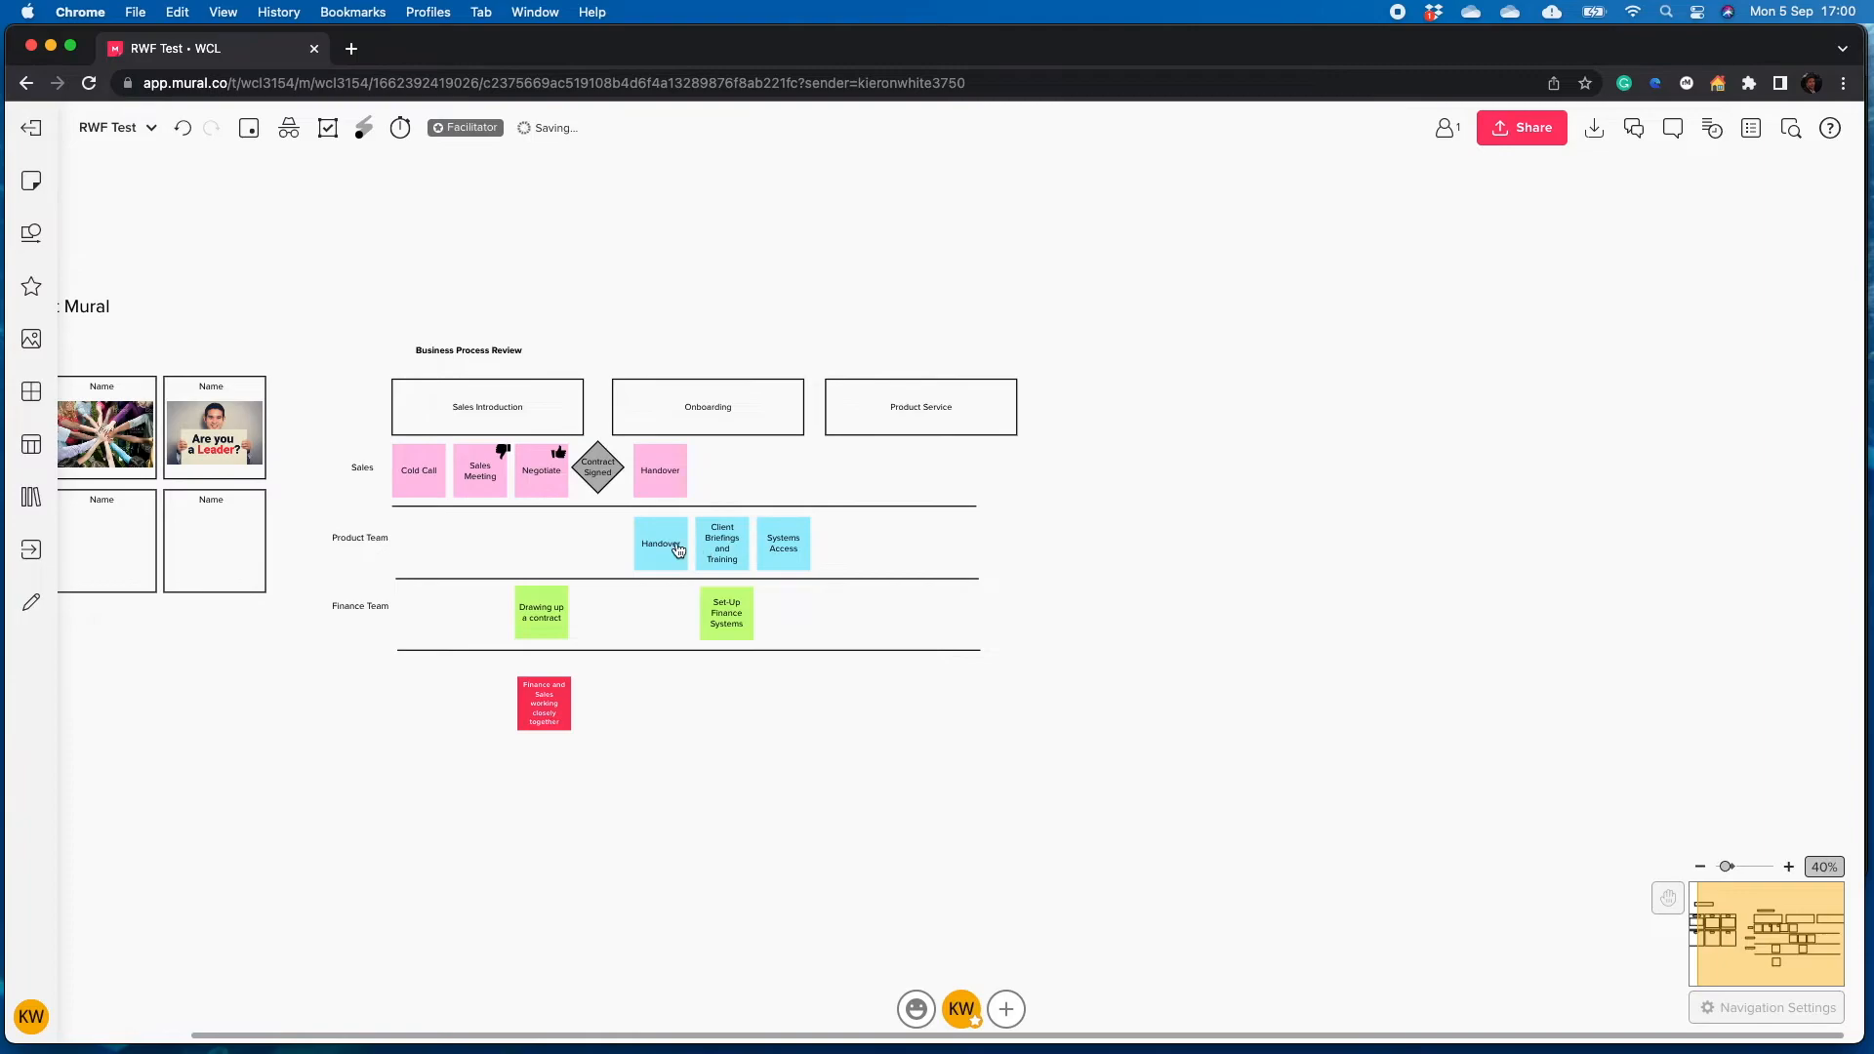
# Duplicate the "Handover", "Client Briefings and Training" and "Systems Access" notes together repeatedly along the Product Team row
pyautogui.click(681, 548)
pyautogui.keyDown('shift'); pyautogui.click(726, 548); pyautogui.keyUp('shift')
pyautogui.keyDown('shift'); pyautogui.click(796, 557); pyautogui.keyUp('shift')
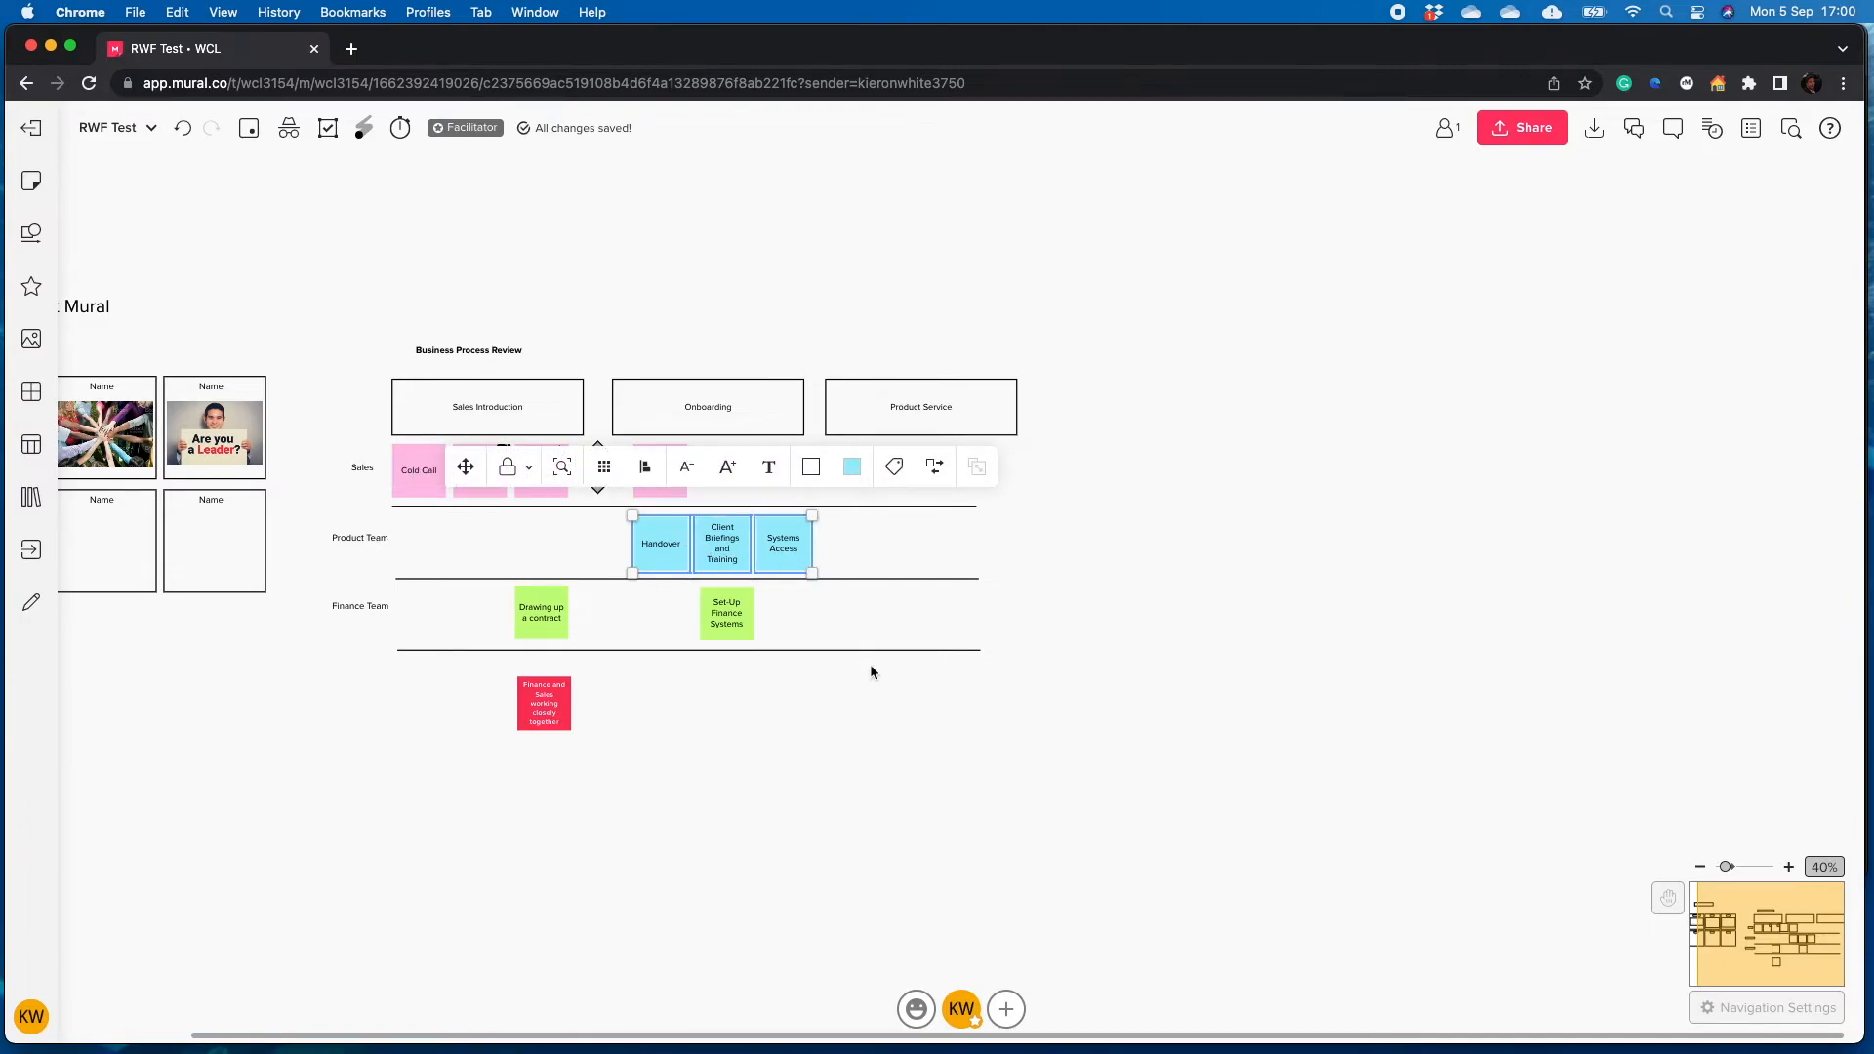
pyautogui.press('super+d')
pyautogui.press('super+d')
pyautogui.press('super+d')
pyautogui.press('super+d')
pyautogui.press('super+d')
pyautogui.press('super+d')
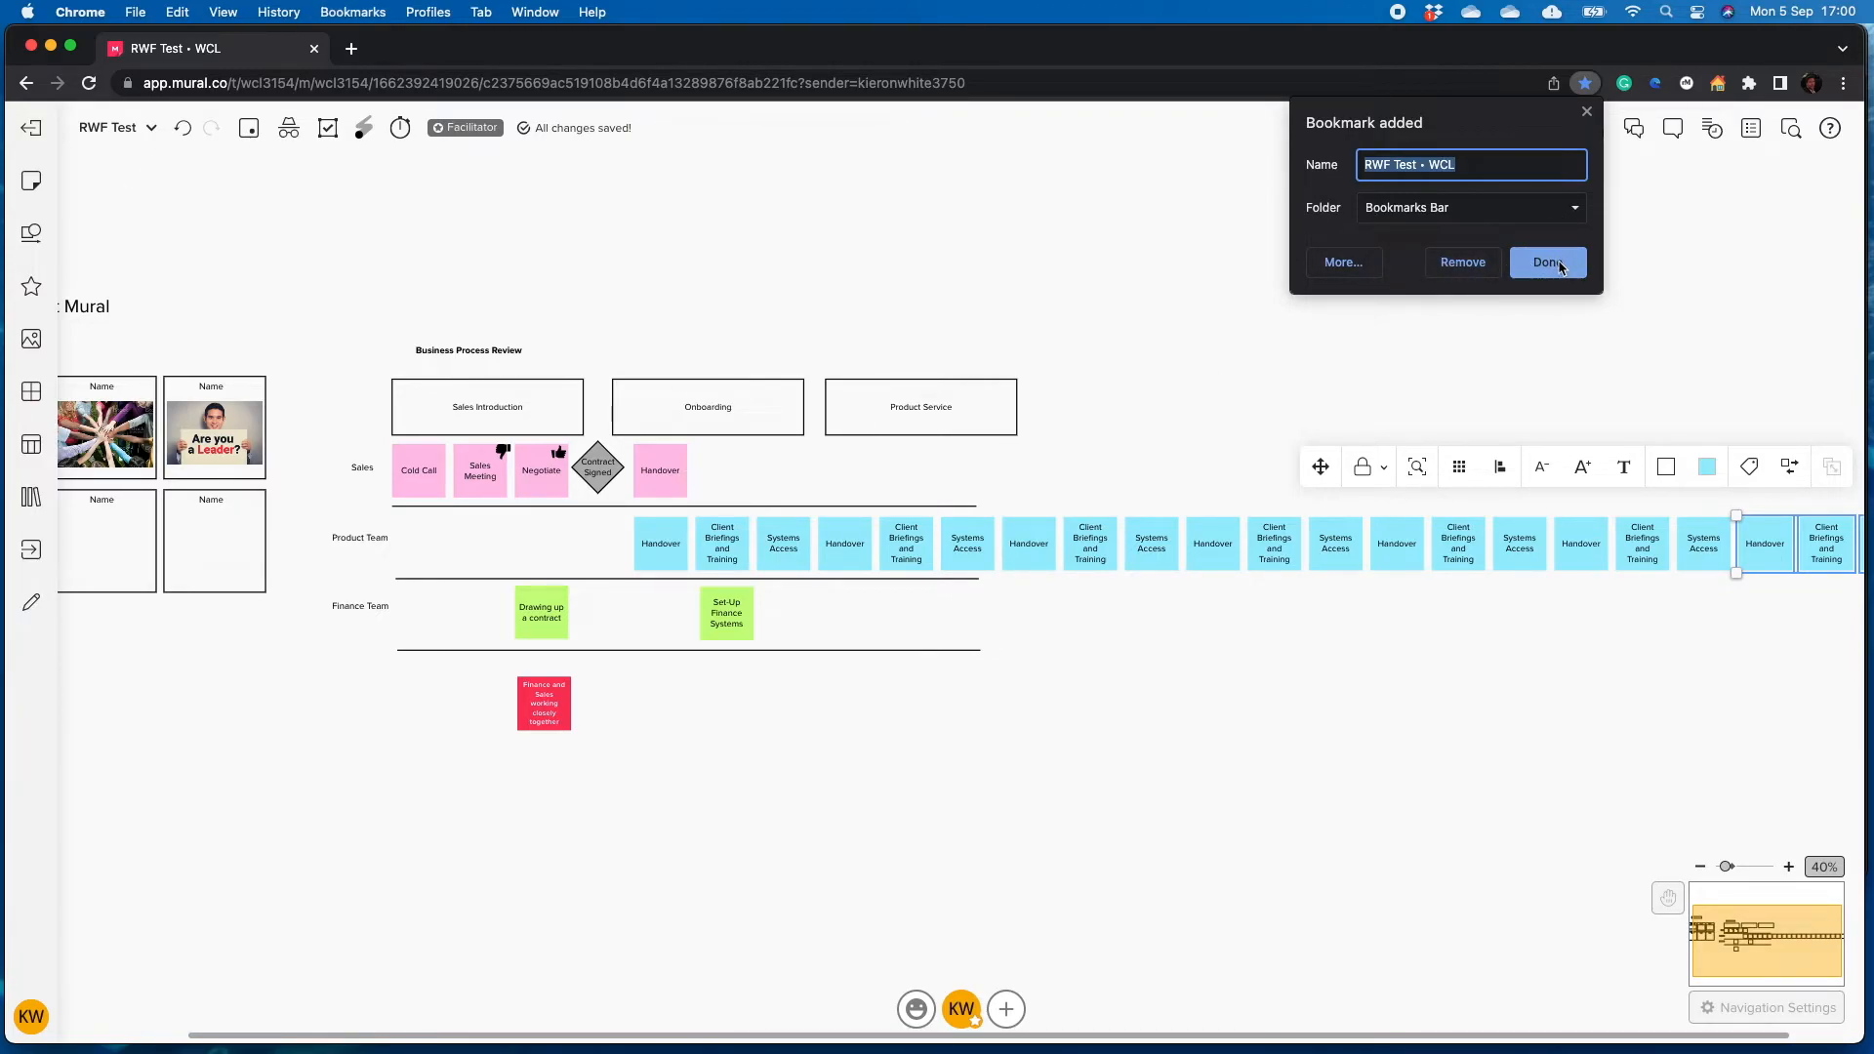
pyautogui.click(1560, 264)
pyautogui.click(1364, 614)
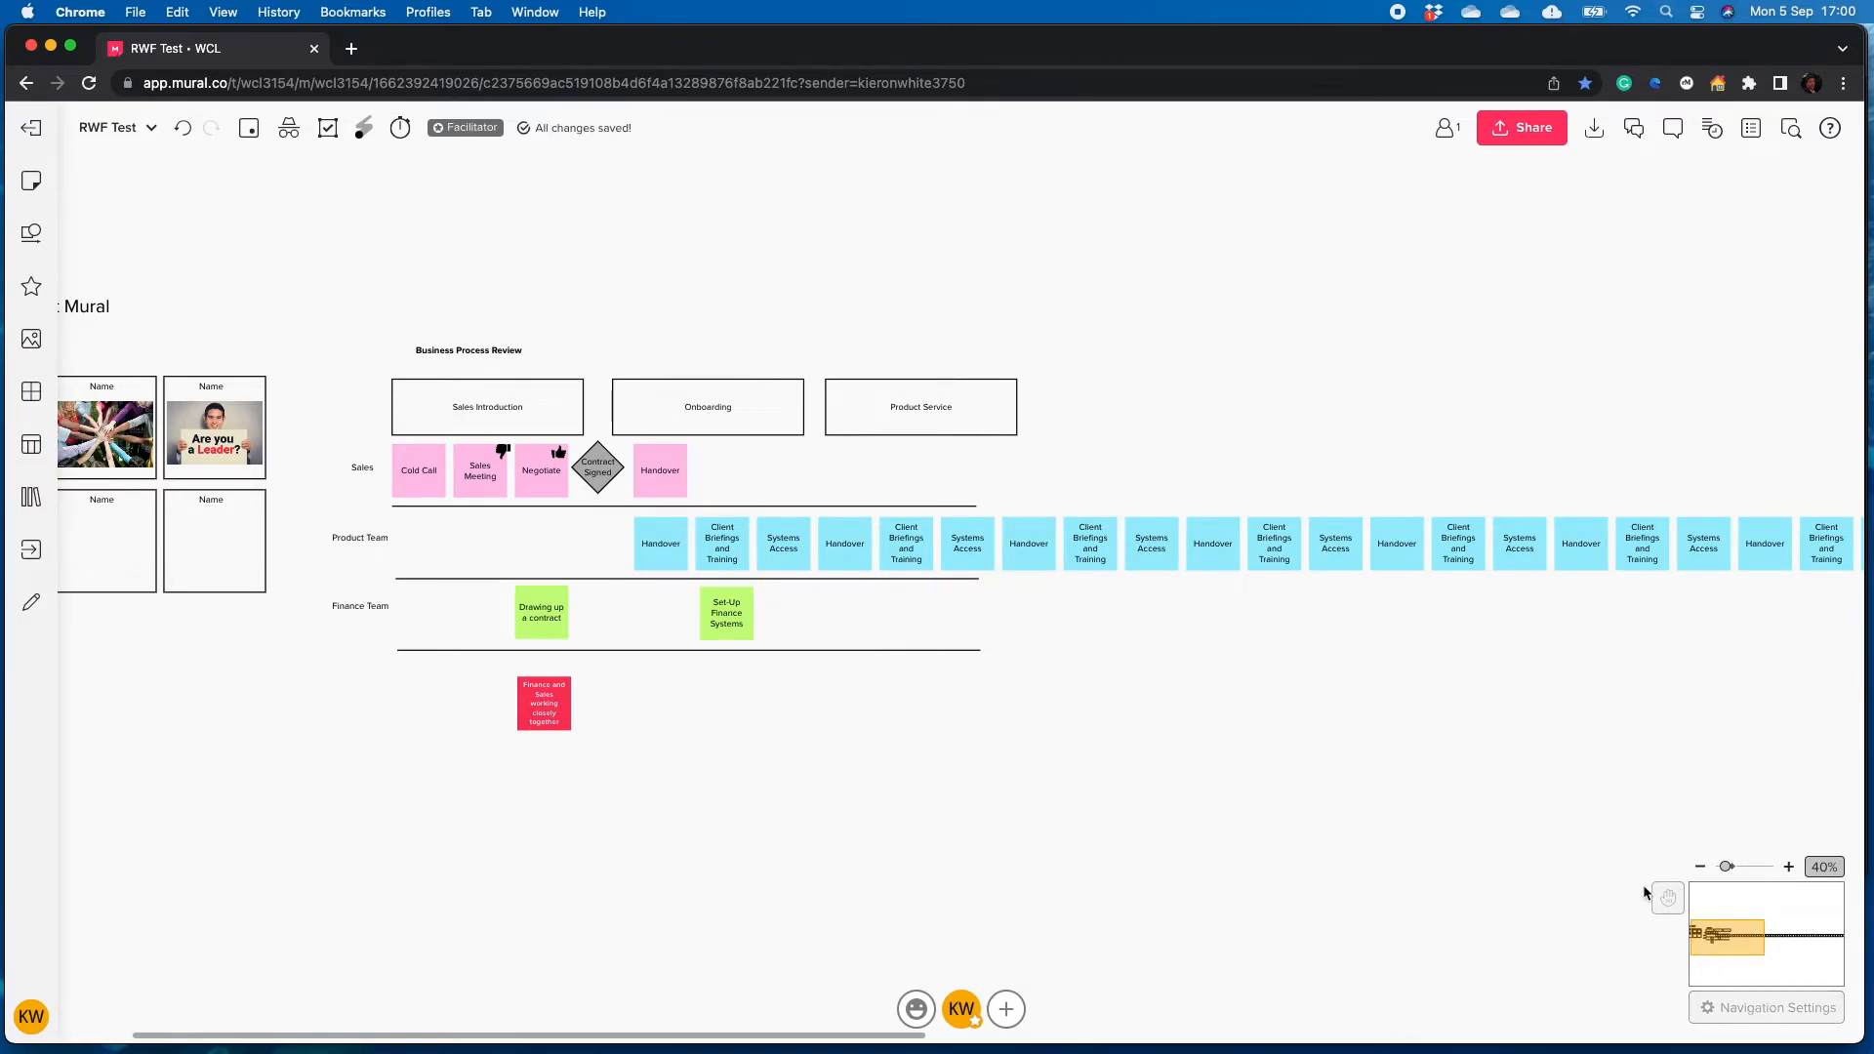
pyautogui.moveTo(1477, 644); pyautogui.dragTo(603, 618)
pyautogui.moveTo(1392, 649); pyautogui.dragTo(444, 657)
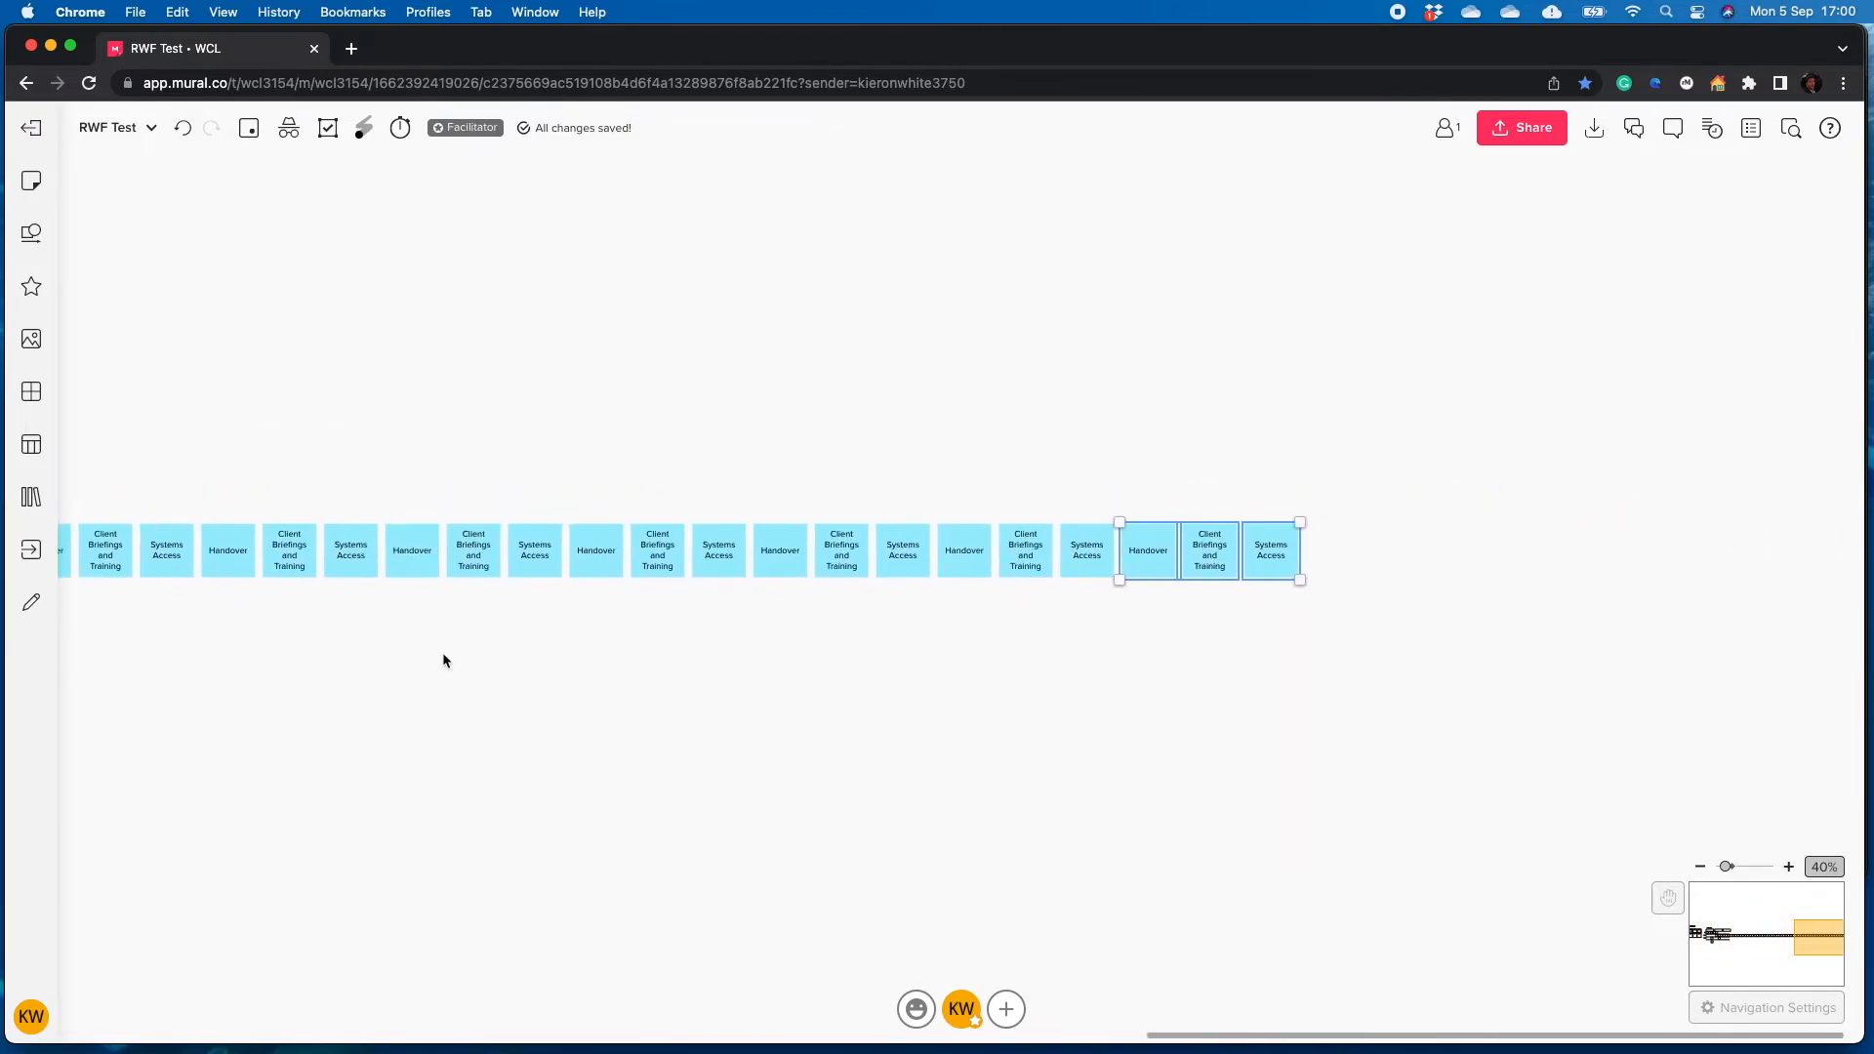
pyautogui.moveTo(995, 669); pyautogui.dragTo(514, 665)
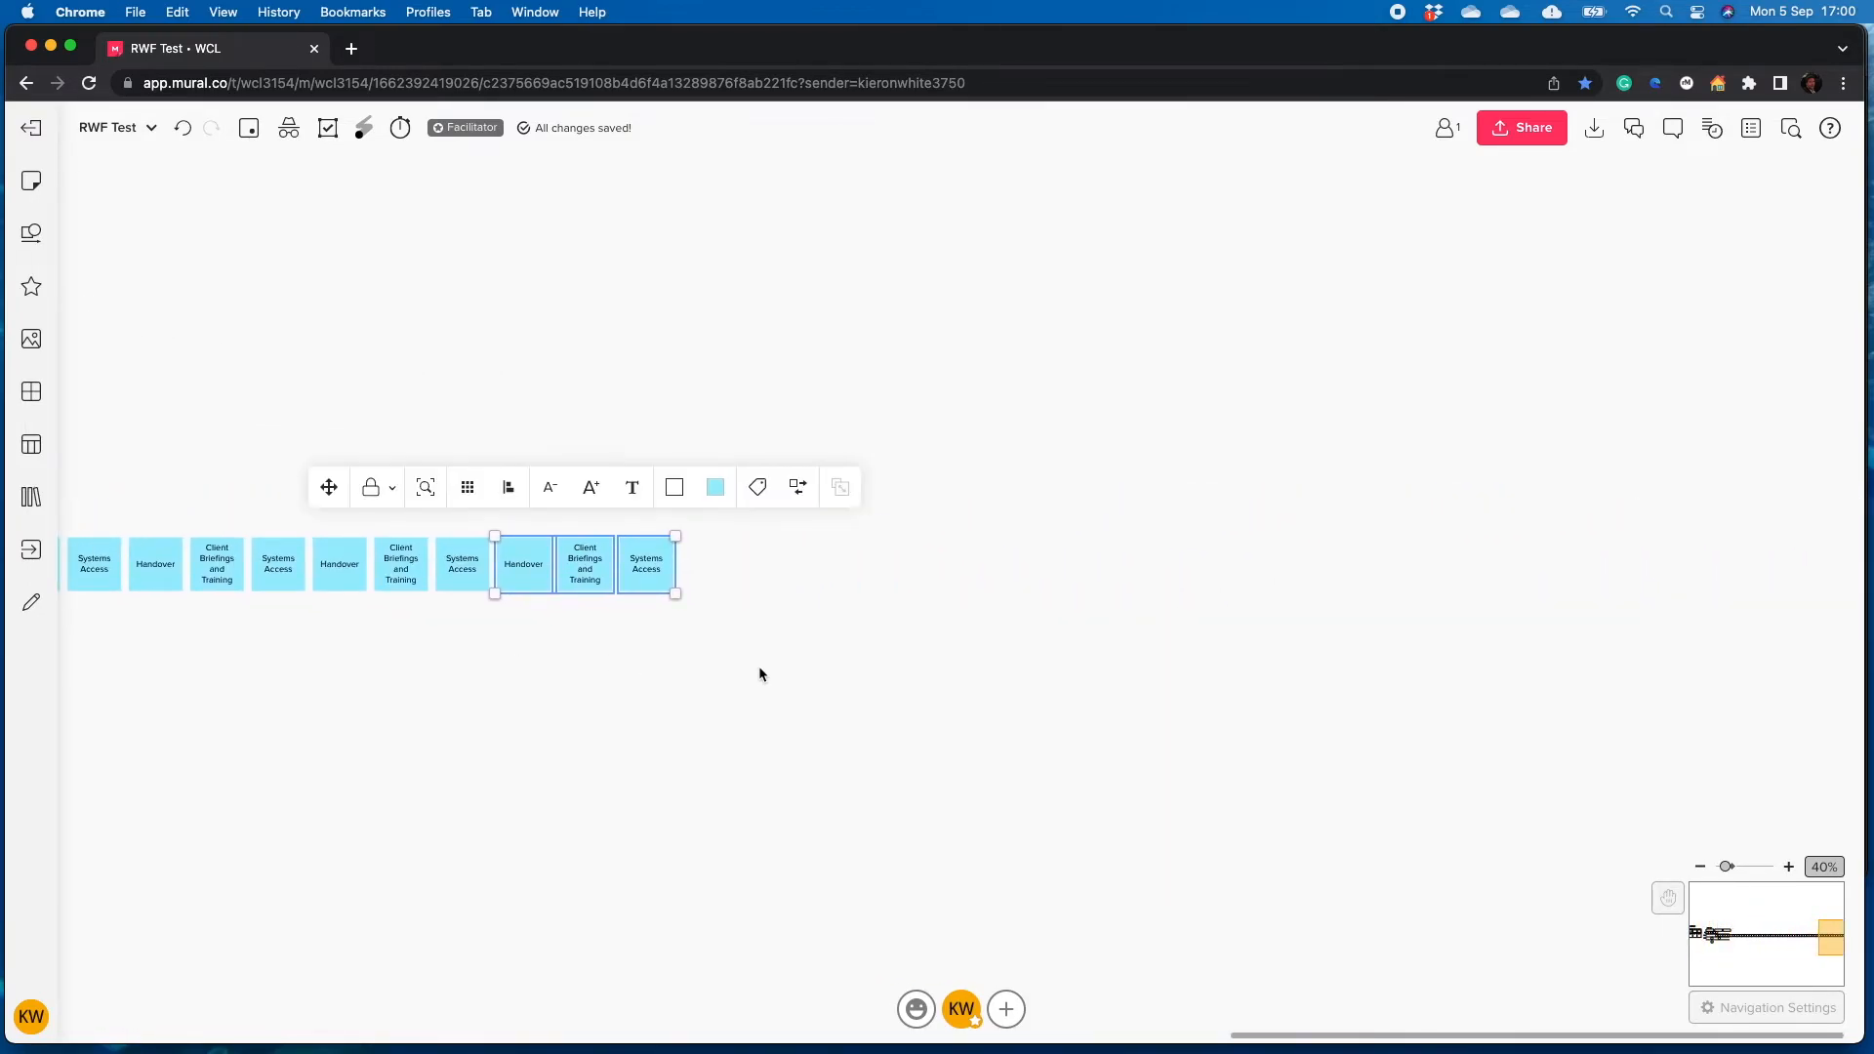
# Extend the Product Team row far beyond the swimlane with further copies of the three selected blue notes
pyautogui.press('super+d')
pyautogui.press('super+d')
pyautogui.press('super+d')
pyautogui.press('super+d')
pyautogui.press('super+d')
pyautogui.press('super+d')
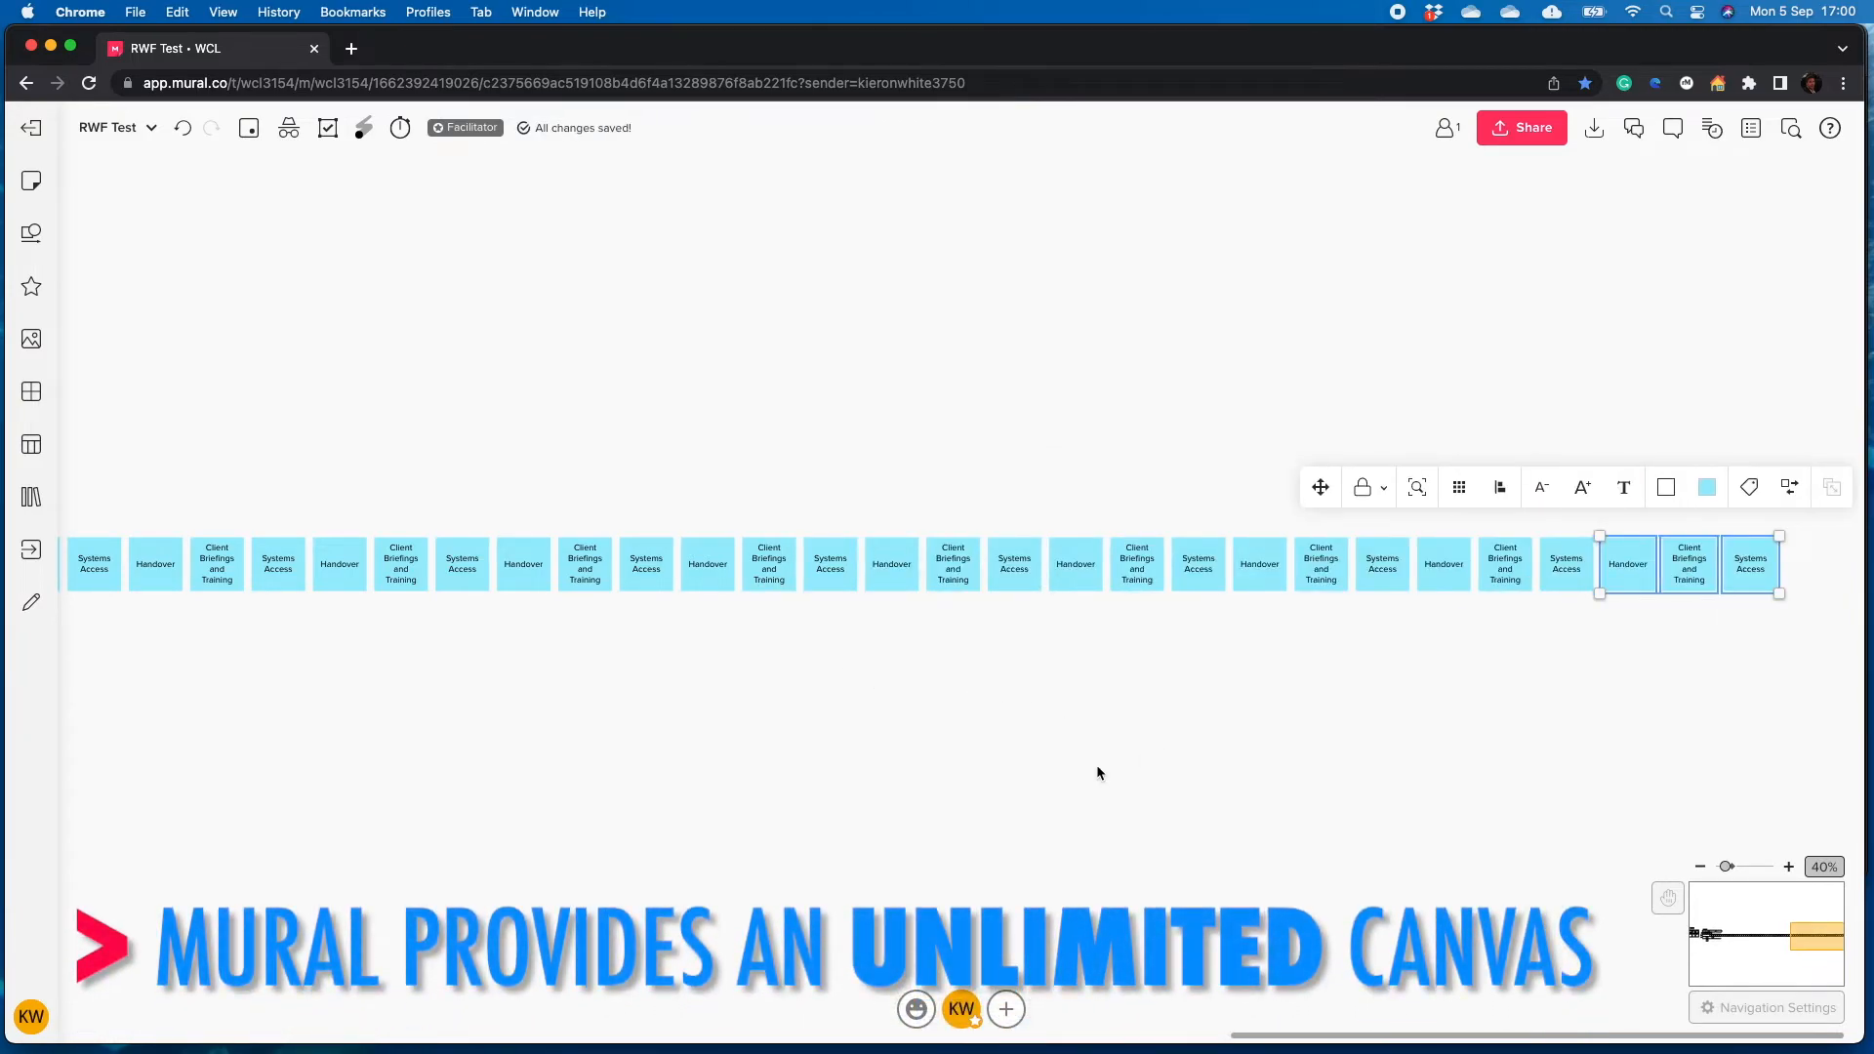
pyautogui.press('super+d')
# View the full extent of the canvas and look back over the image boxes and Business Process Review swimlane
pyautogui.scroll(-5, 1184, 544)
pyautogui.scroll(-8, 1184, 545)
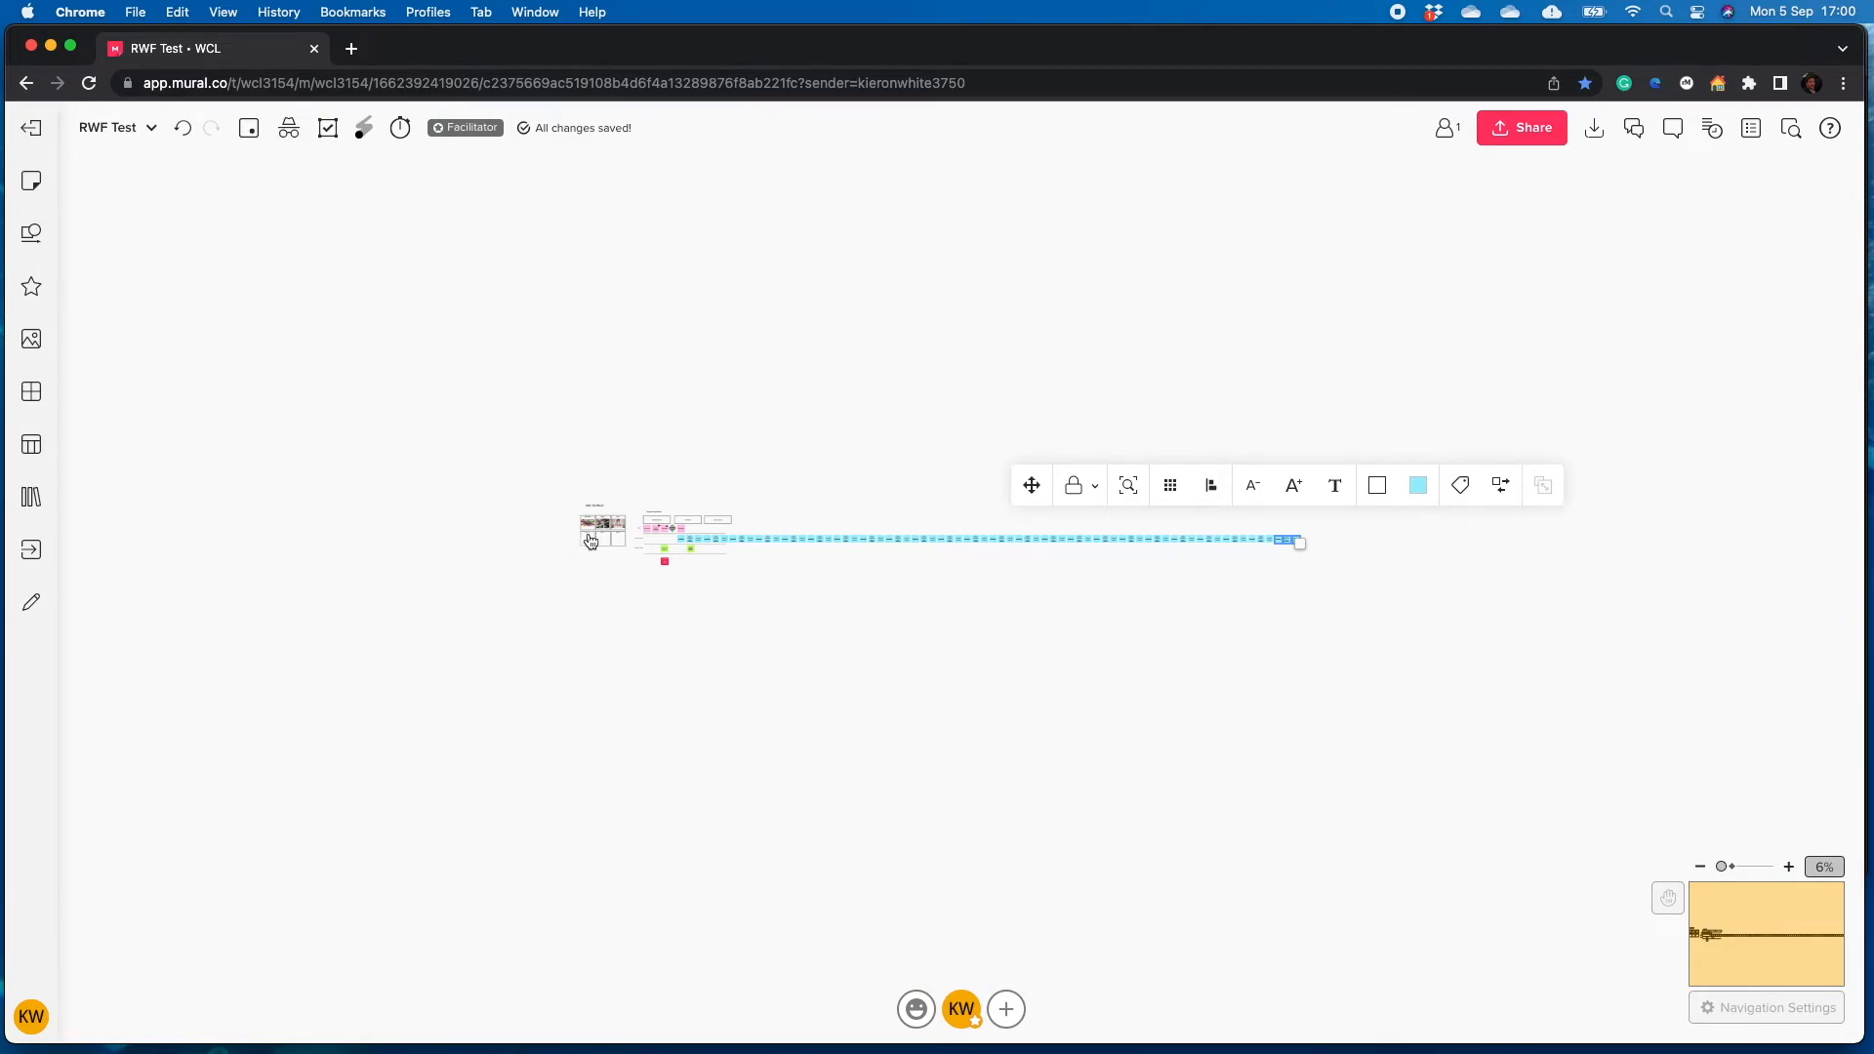
pyautogui.scroll(10, 581, 546)
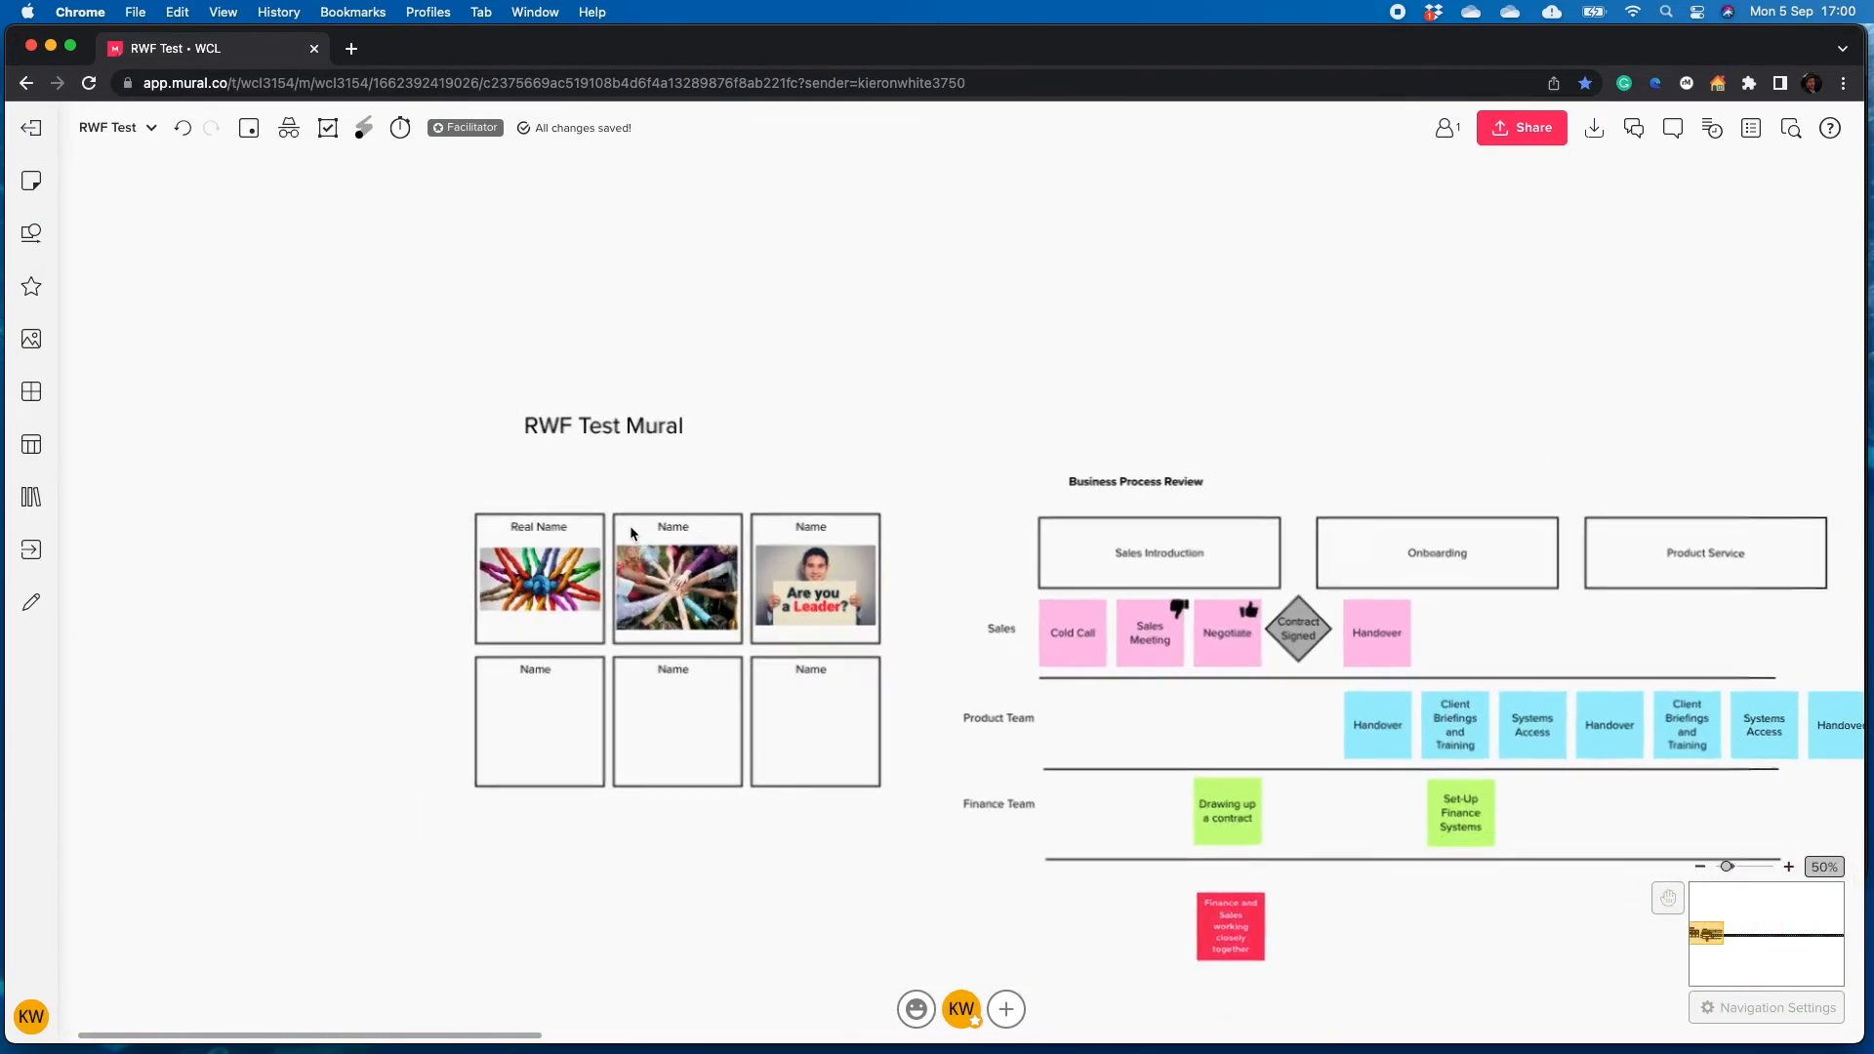
pyautogui.scroll(-3, 947, 678)
pyautogui.scroll(5, 990, 612)
pyautogui.scroll(-4, 989, 612)
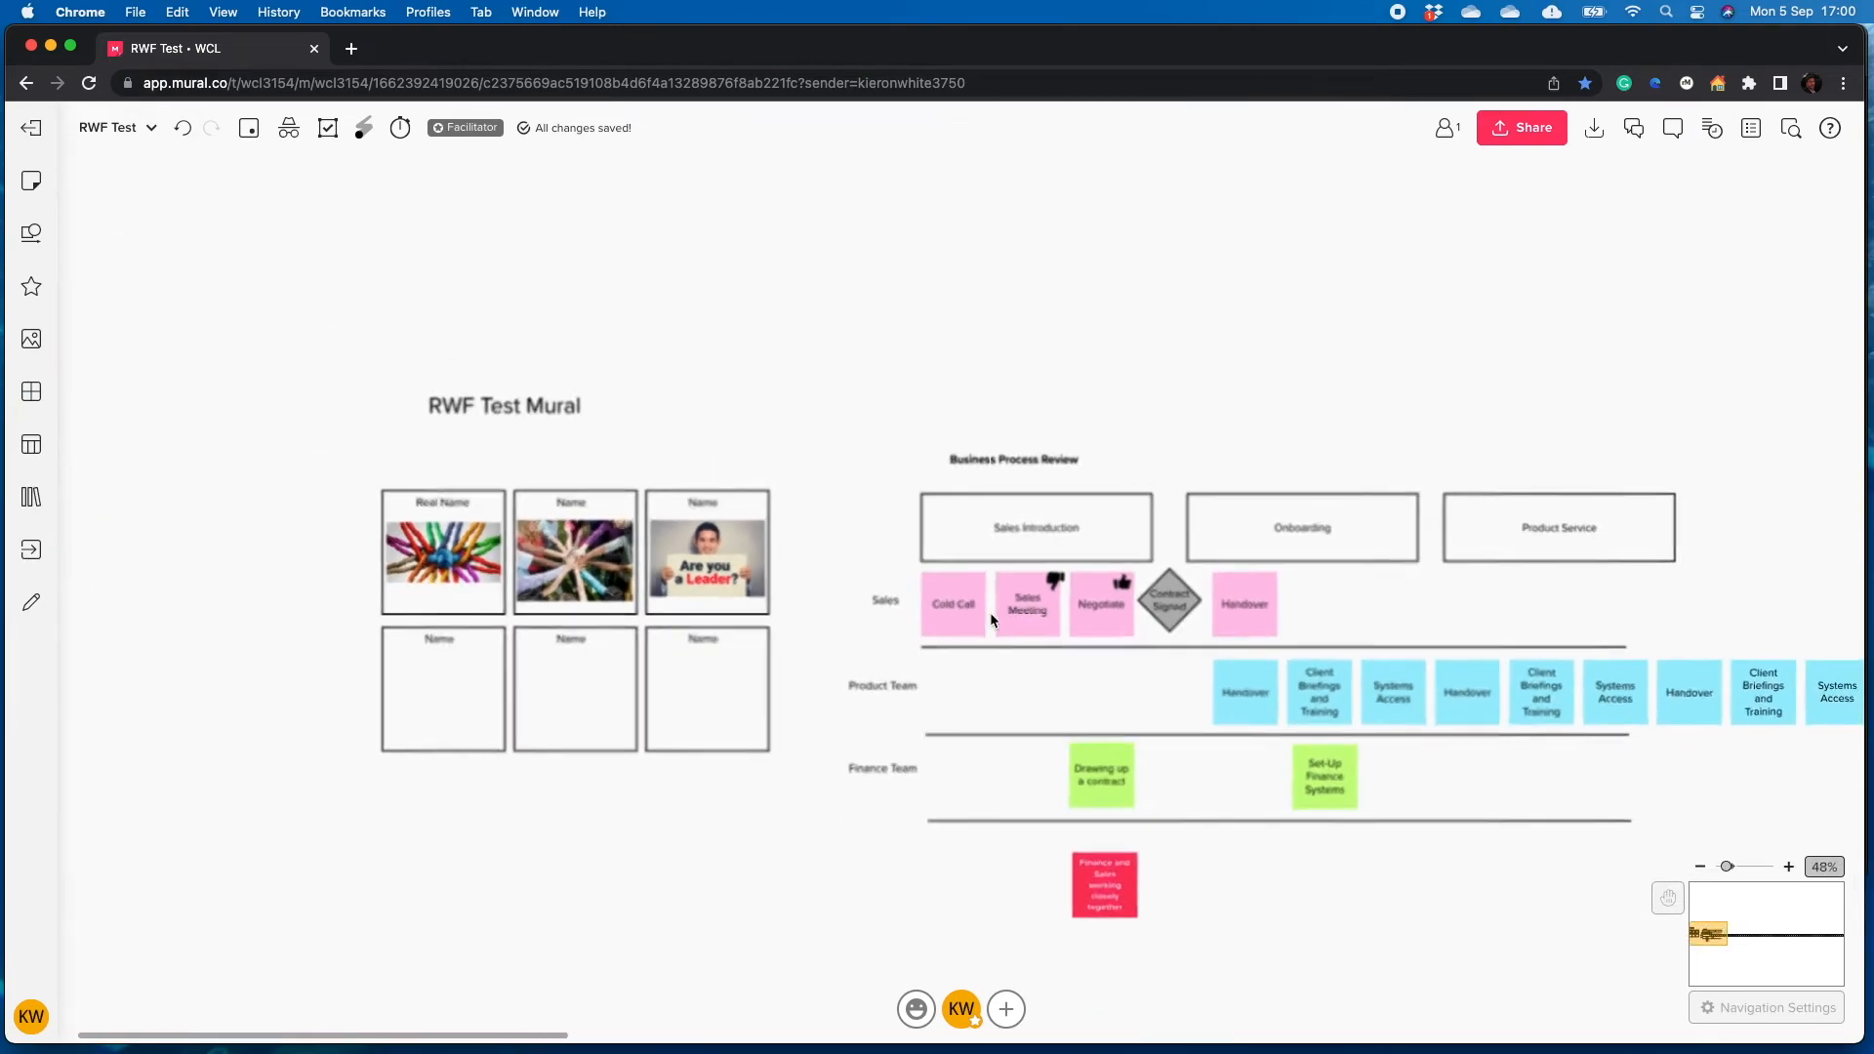
pyautogui.scroll(-4, 990, 612)
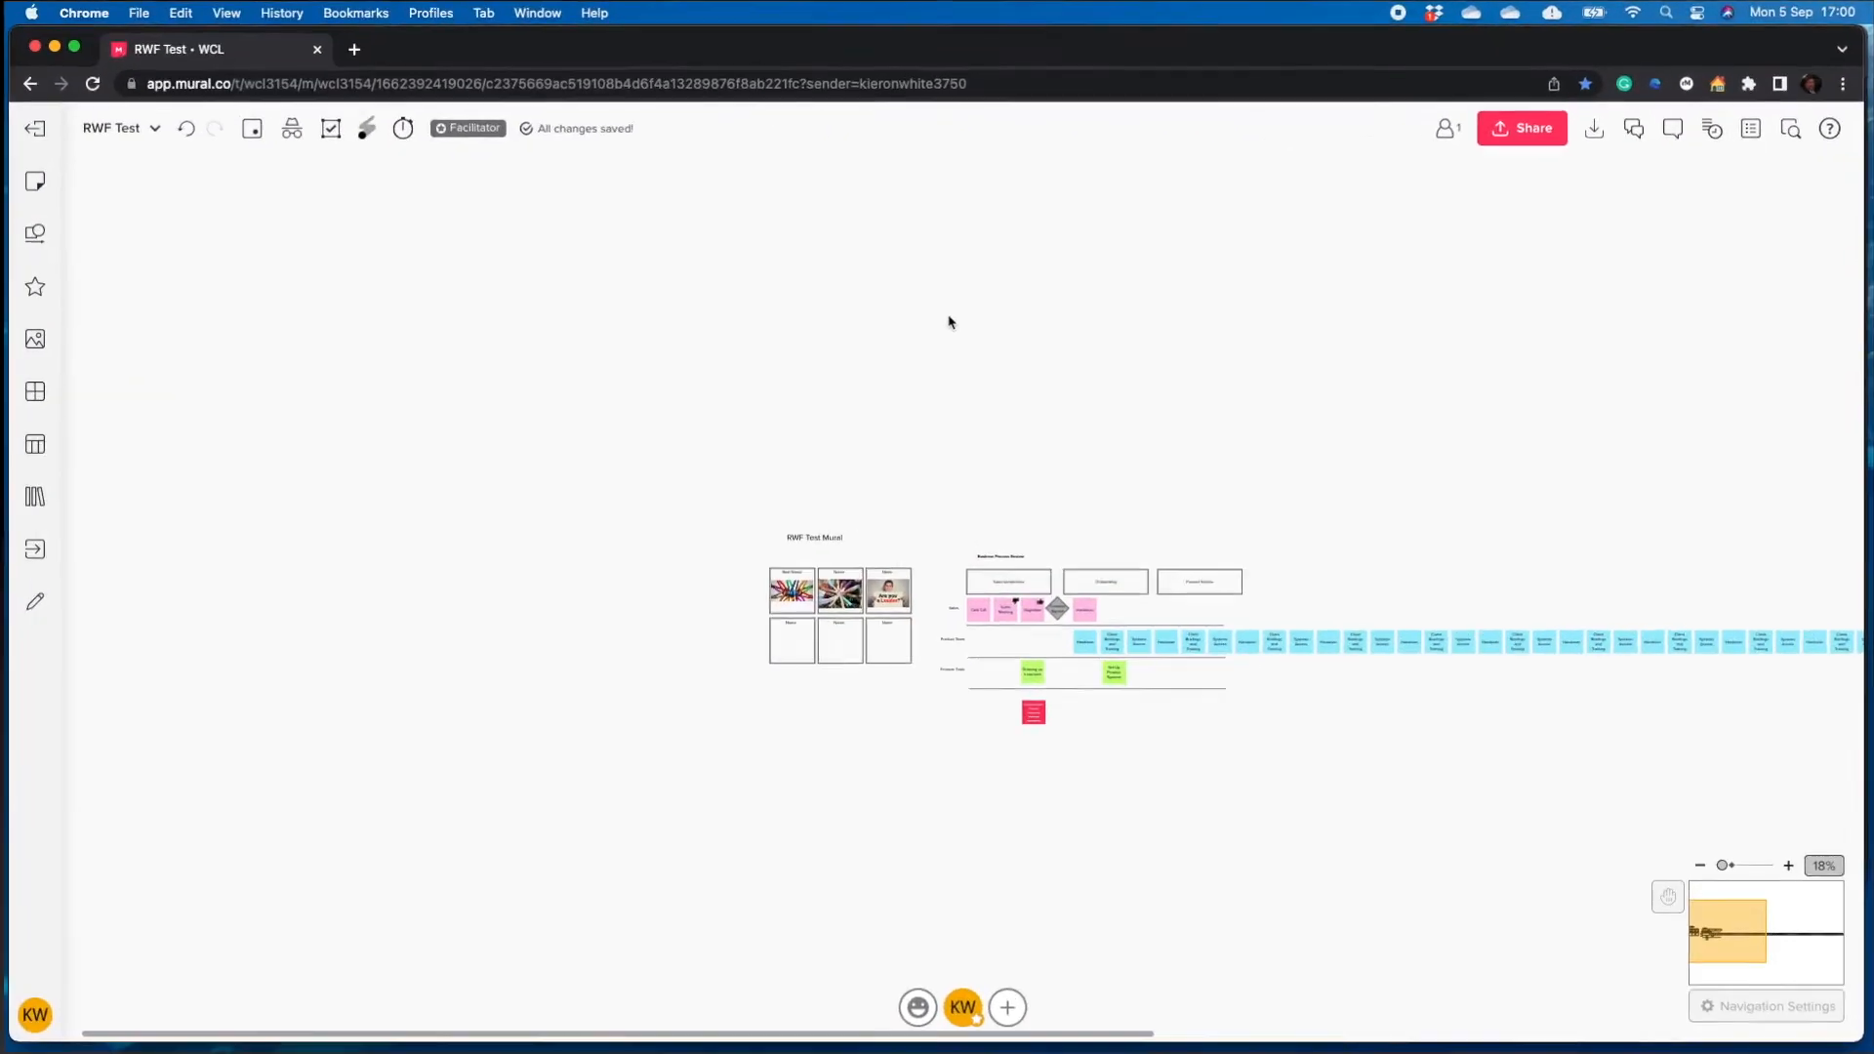
# Delete the surplus blue notes on the Product Team row, keeping only the first eight
pyautogui.moveTo(945, 317); pyautogui.dragTo(556, 219)
pyautogui.moveTo(565, 346); pyautogui.dragTo(368, 182)
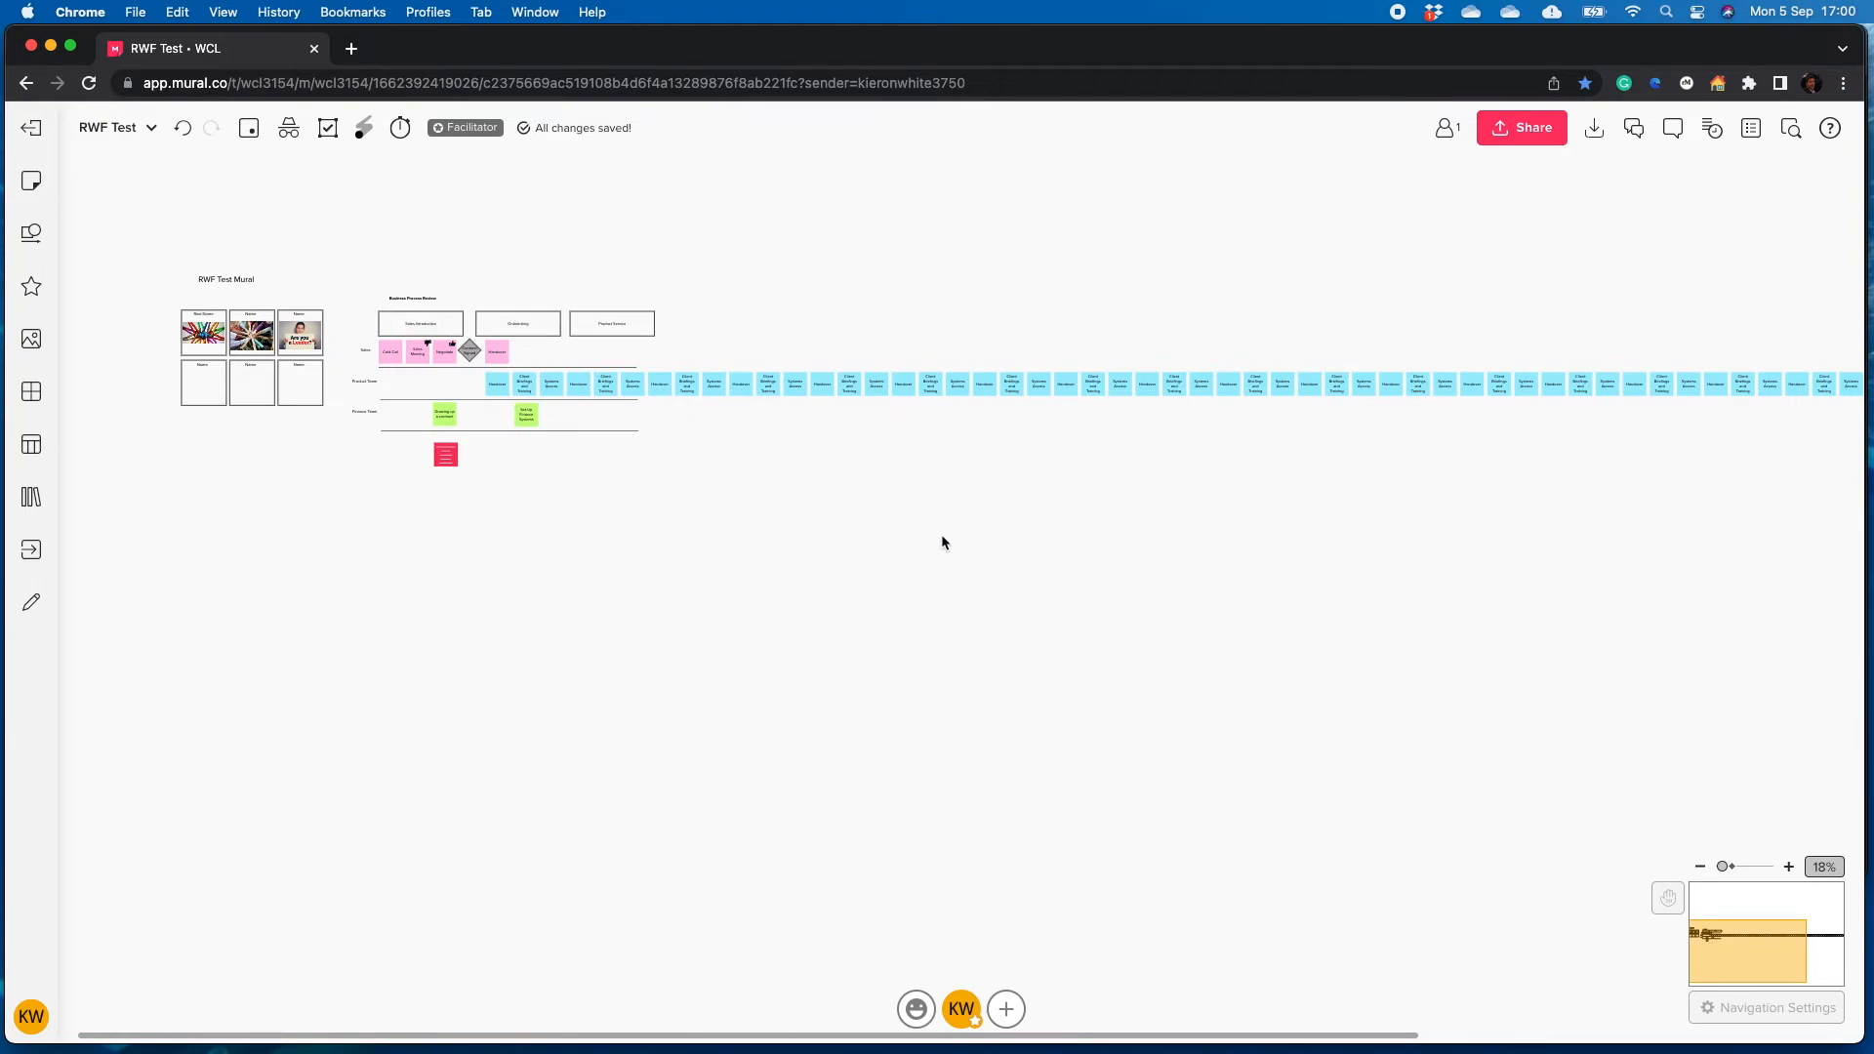
pyautogui.moveTo(719, 338); pyautogui.dragTo(1868, 425)
pyautogui.press('BackSpace')
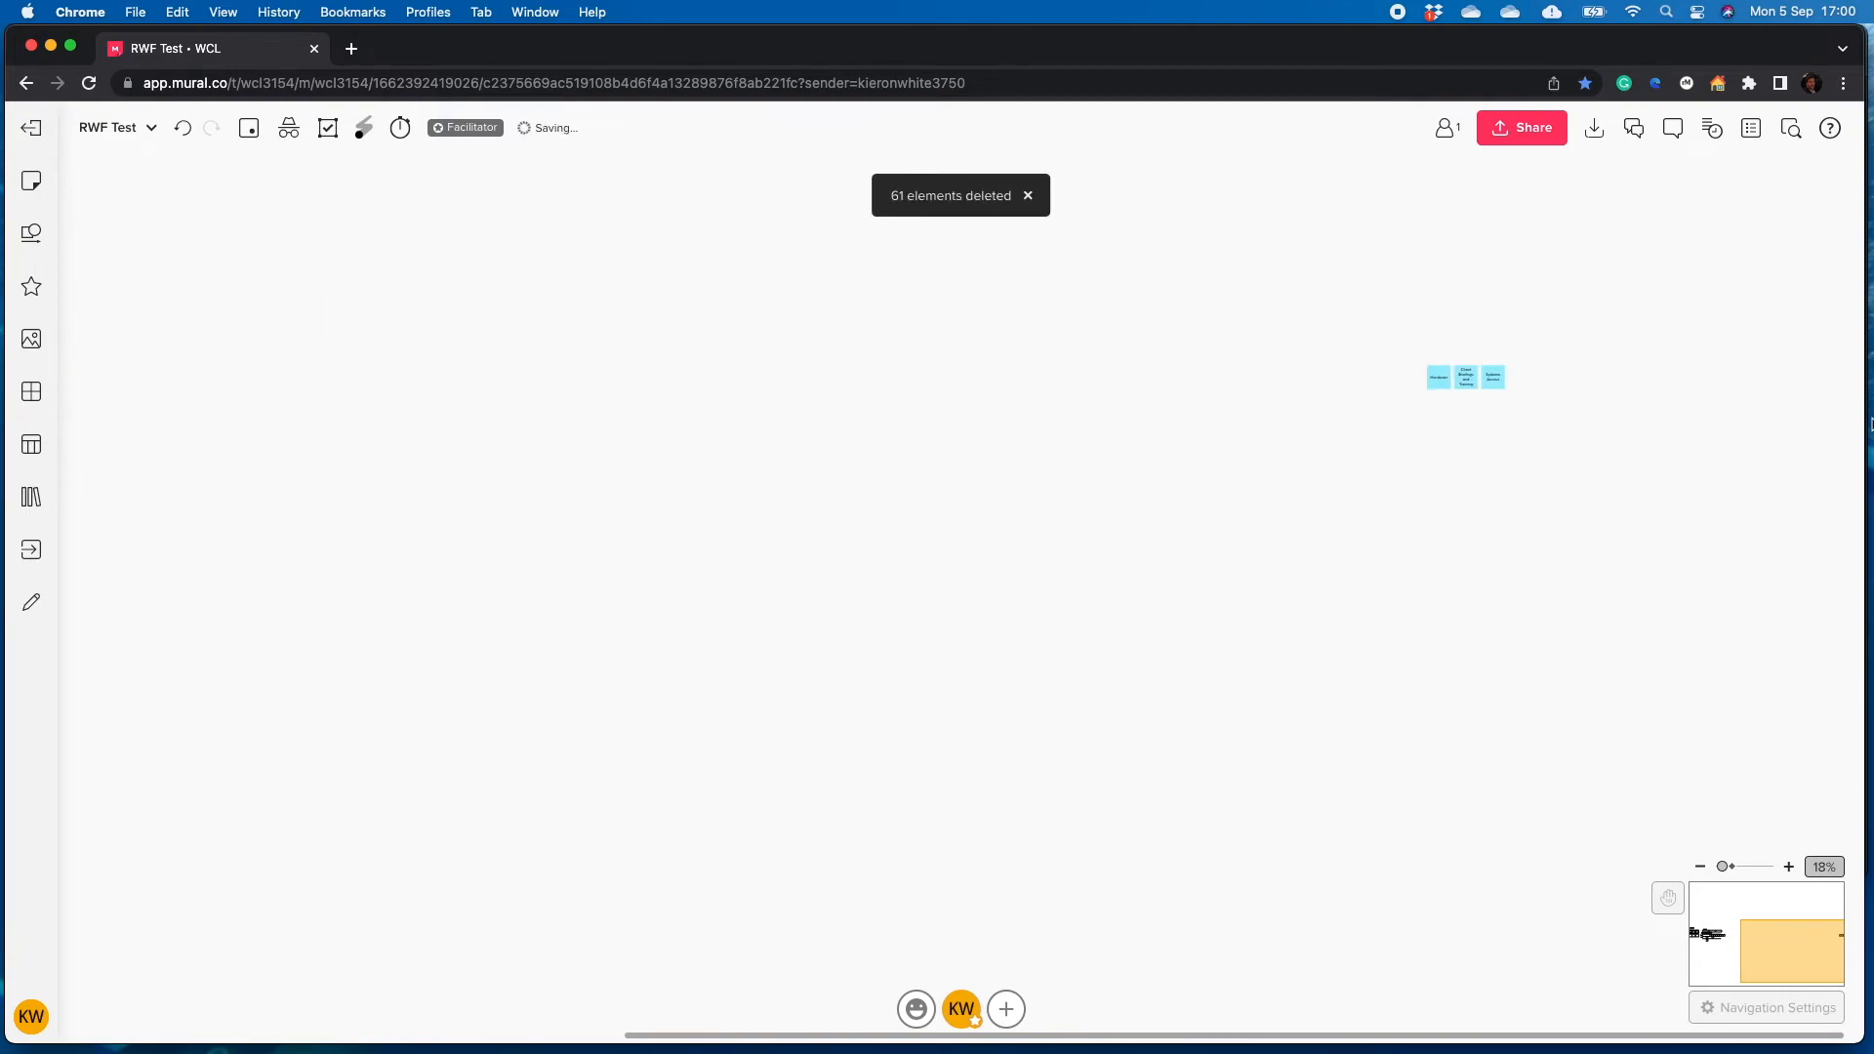
pyautogui.moveTo(1520, 420); pyautogui.dragTo(1420, 357)
pyautogui.click(1312, 318)
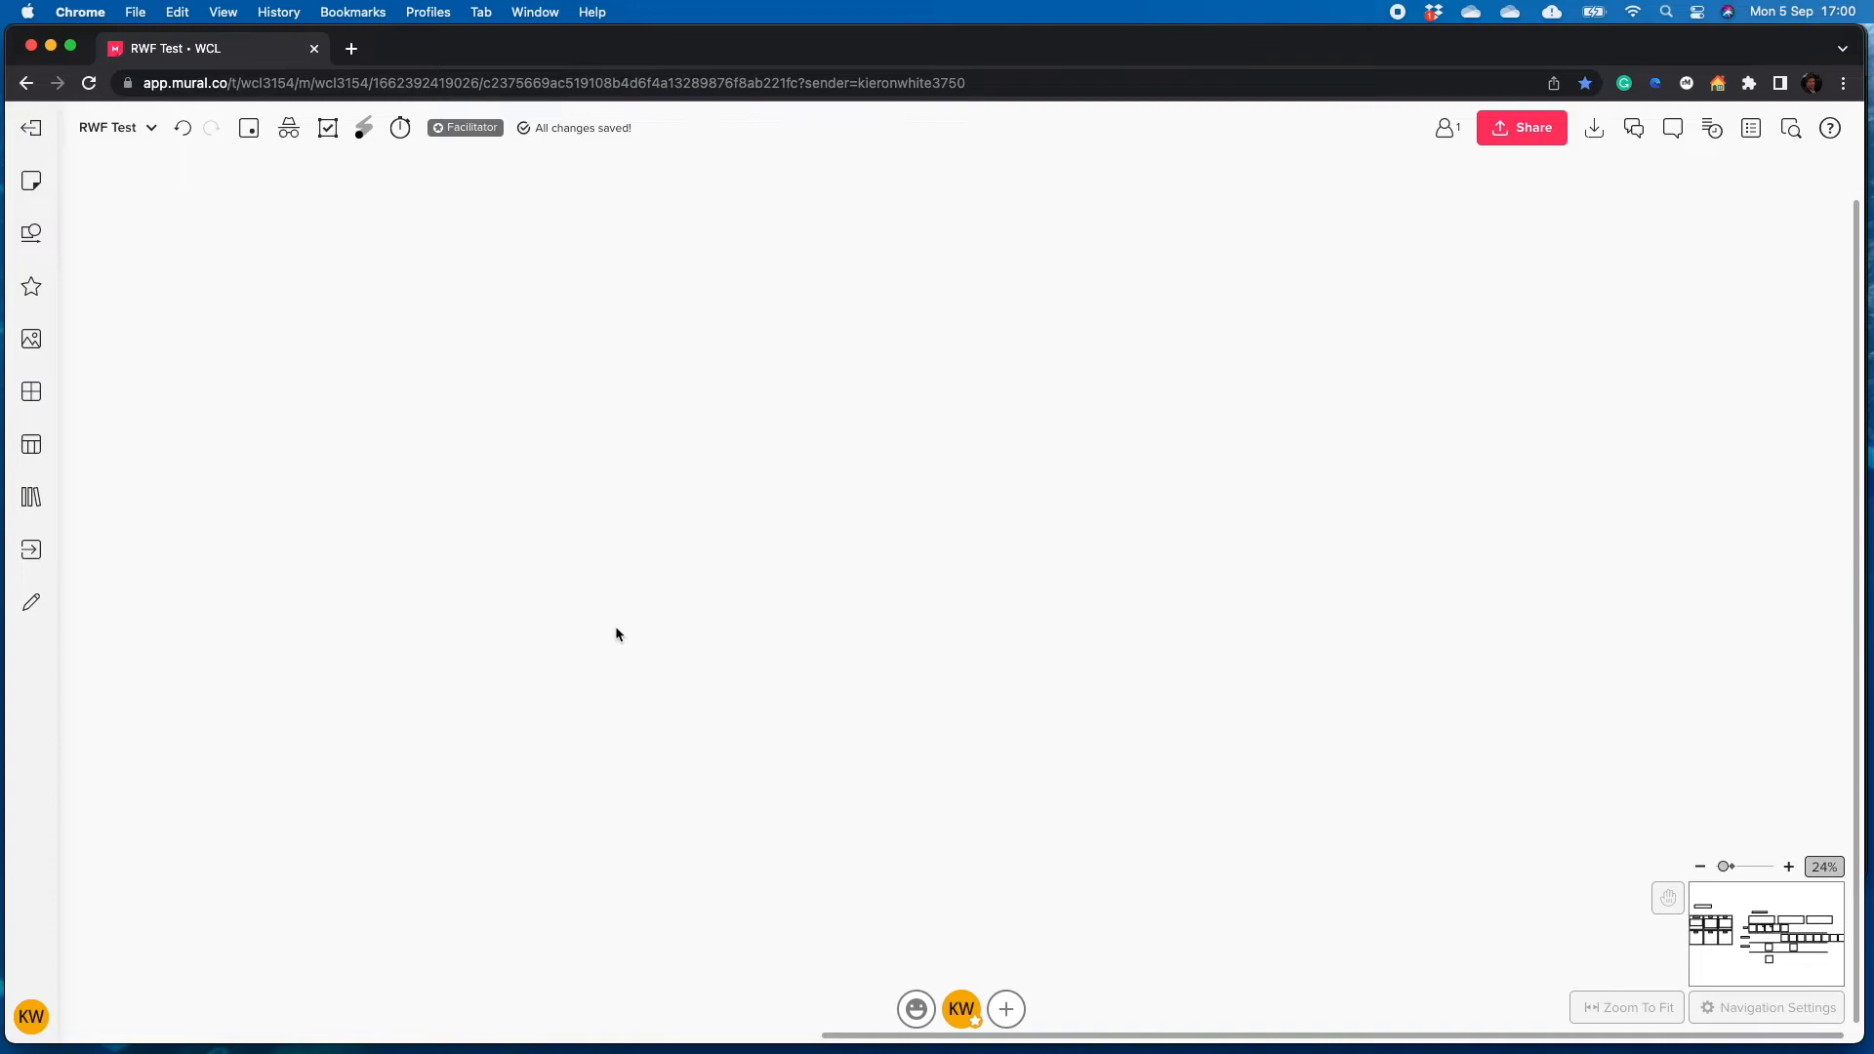
# Examine the Product Team notes and the image boxes up close, as well as the overall mural layout
pyautogui.hscroll(-10, 325, 574)
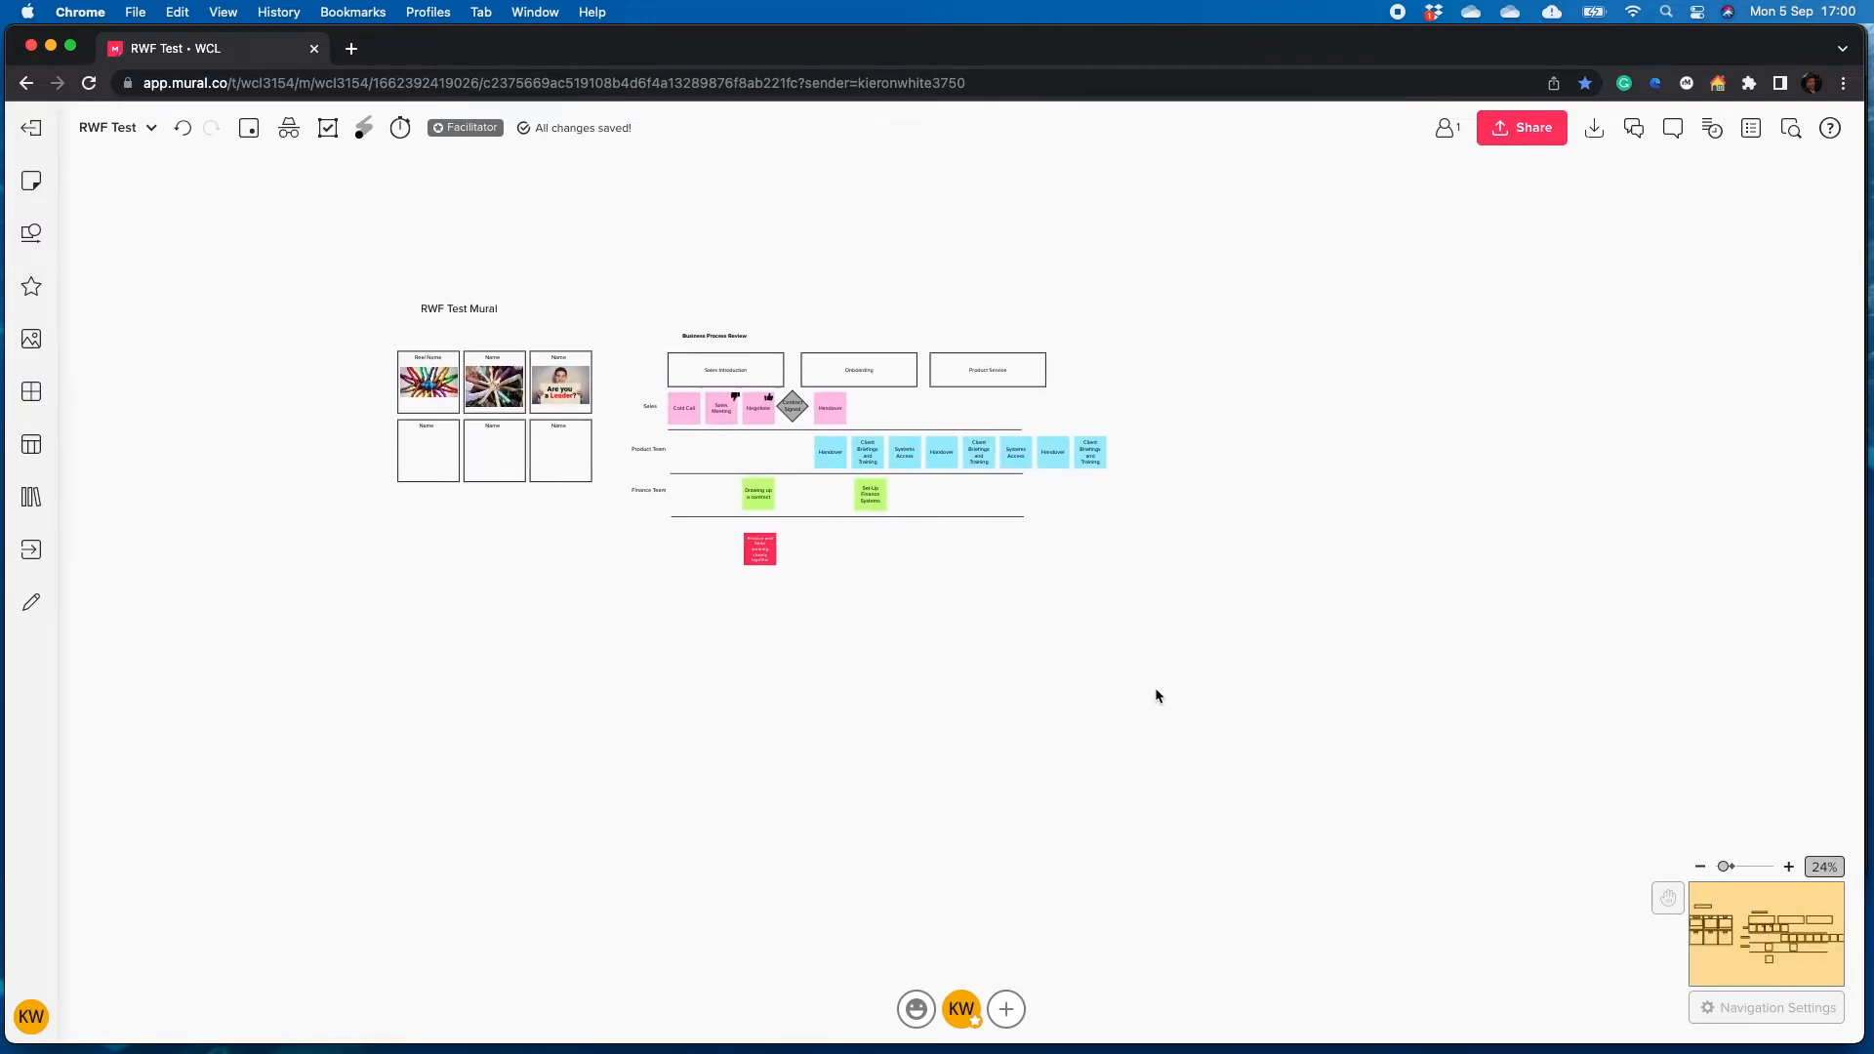
pyautogui.scroll(2, 652, 449)
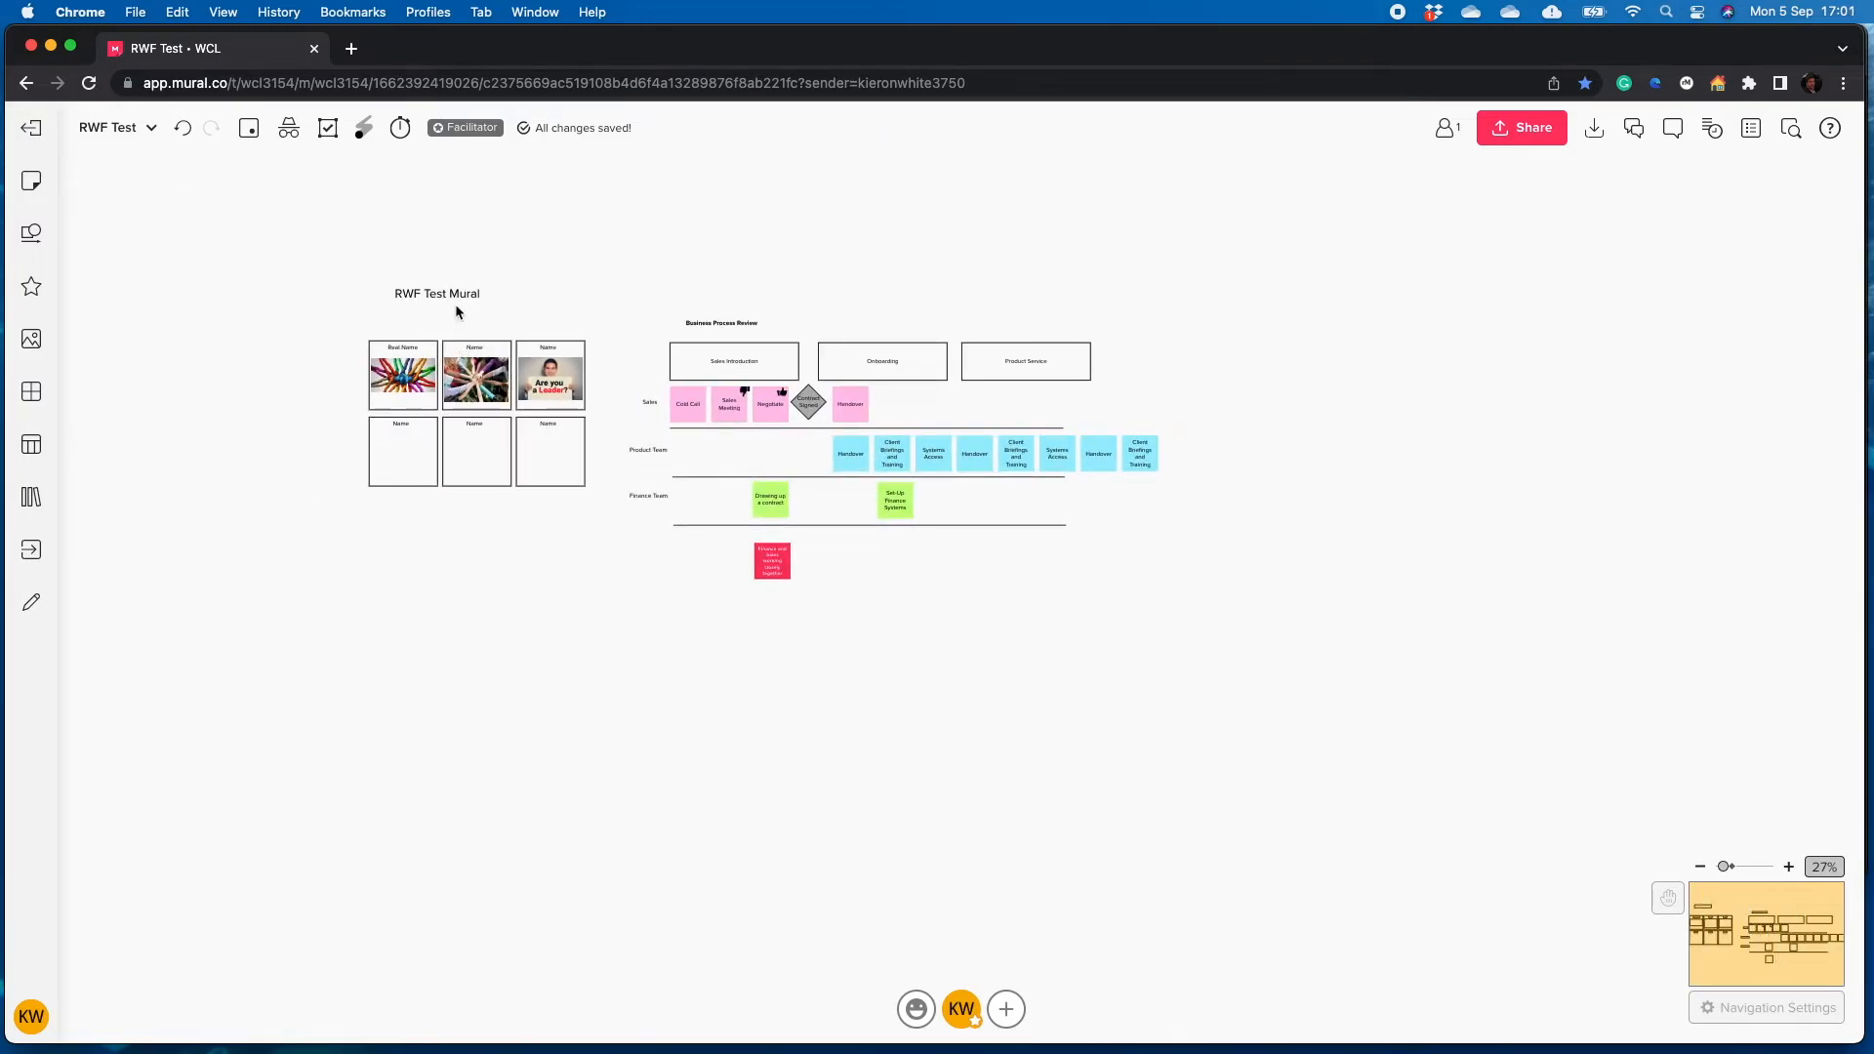
pyautogui.moveTo(583, 695); pyautogui.dragTo(514, 712)
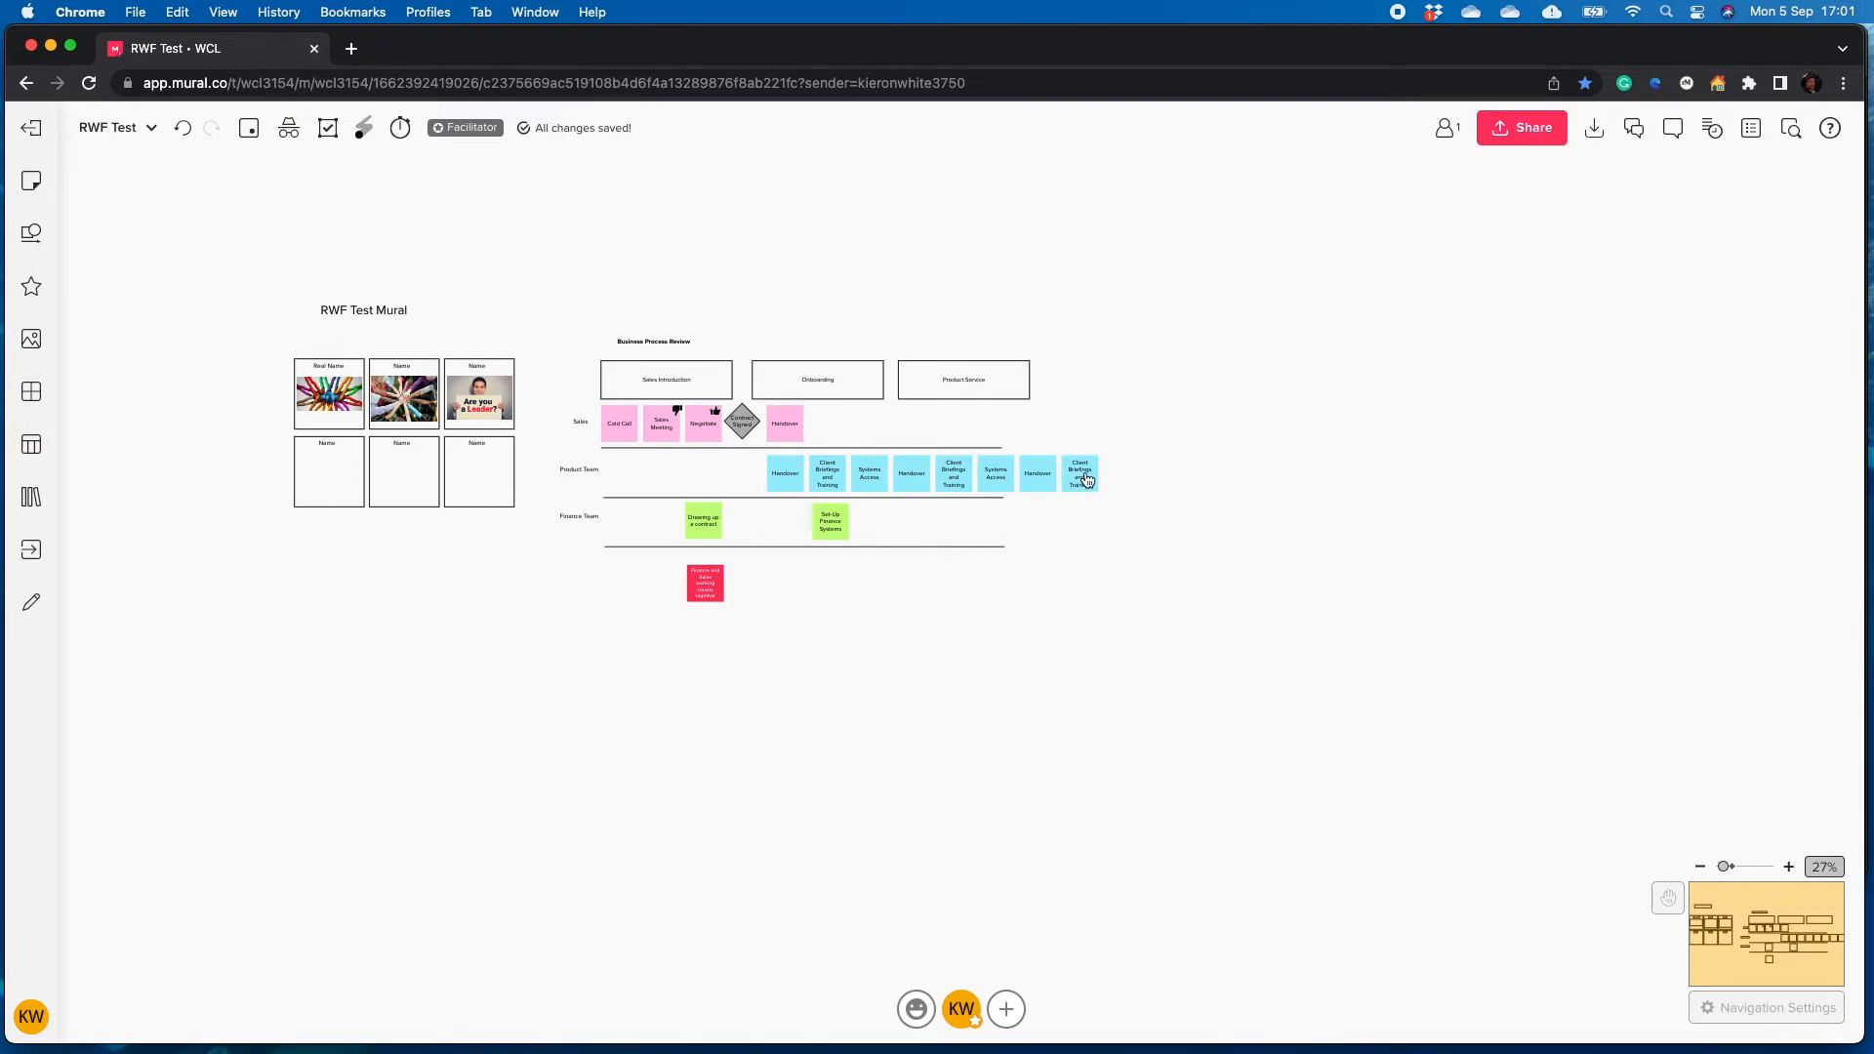
pyautogui.scroll(10, 1083, 478)
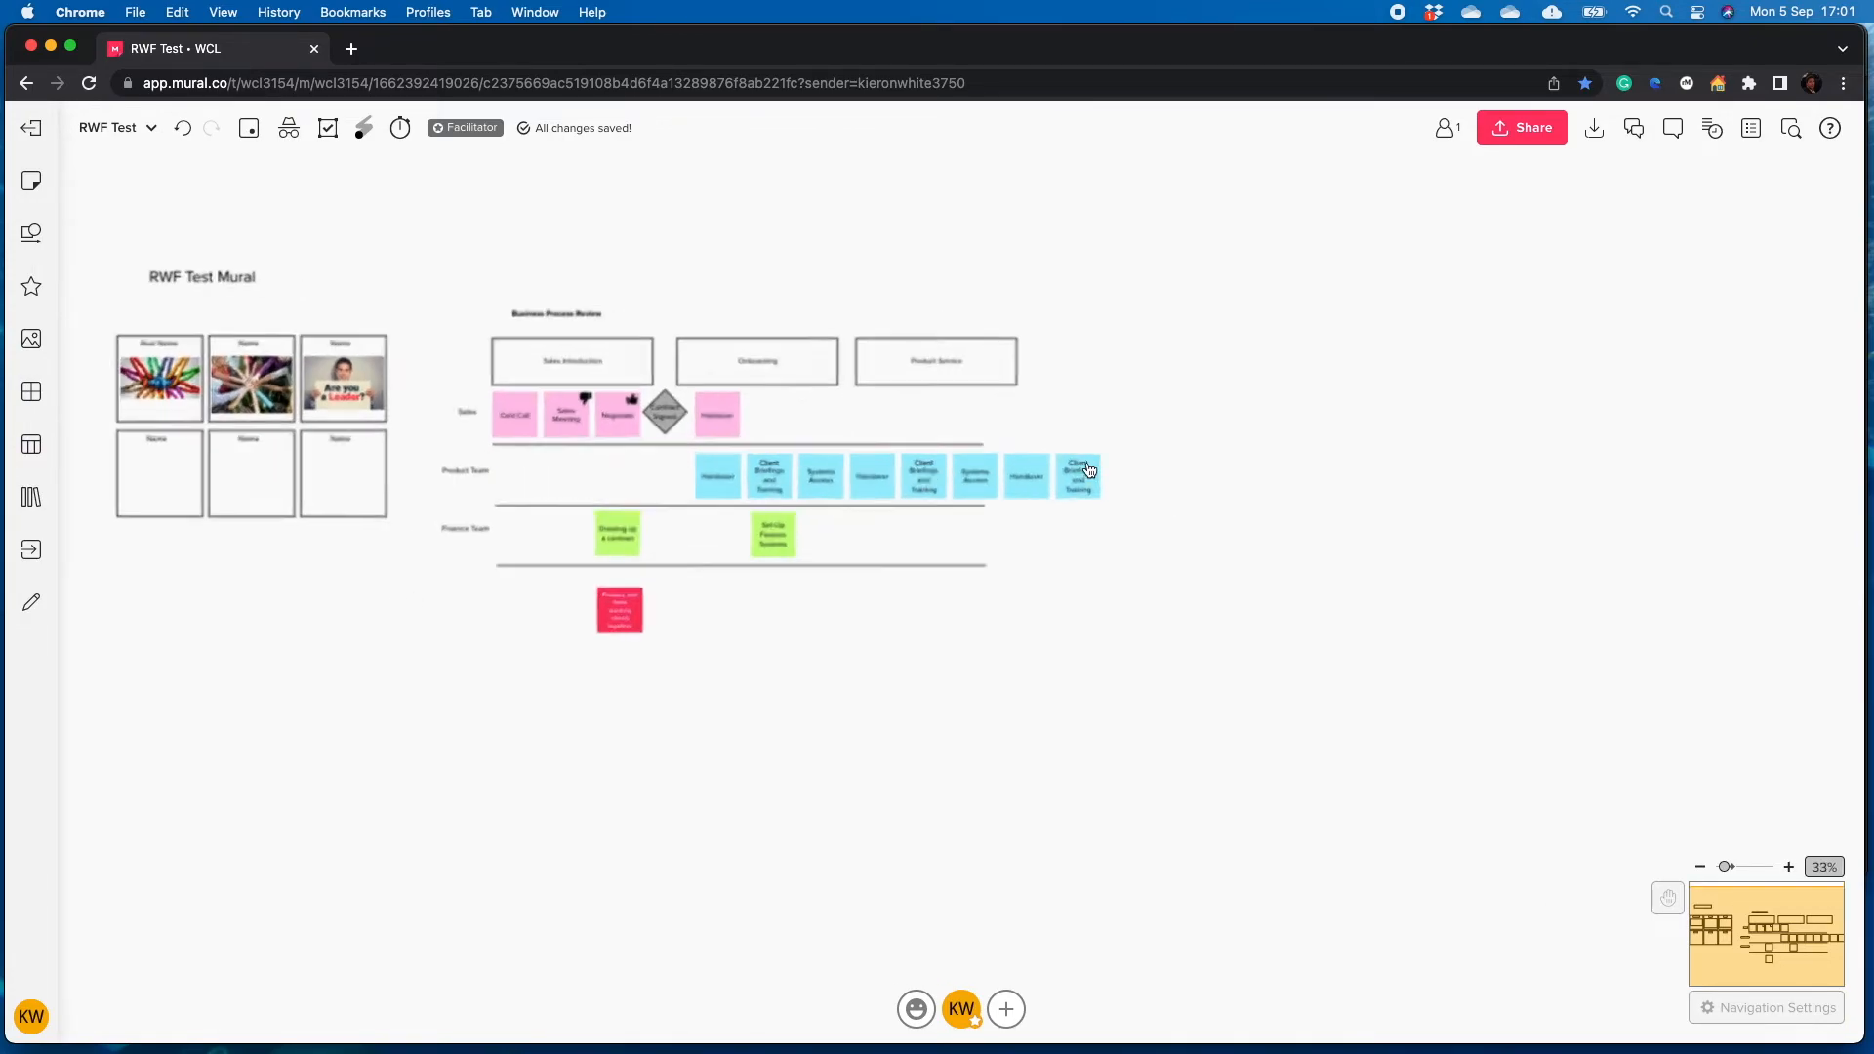
pyautogui.scroll(5, 1074, 478)
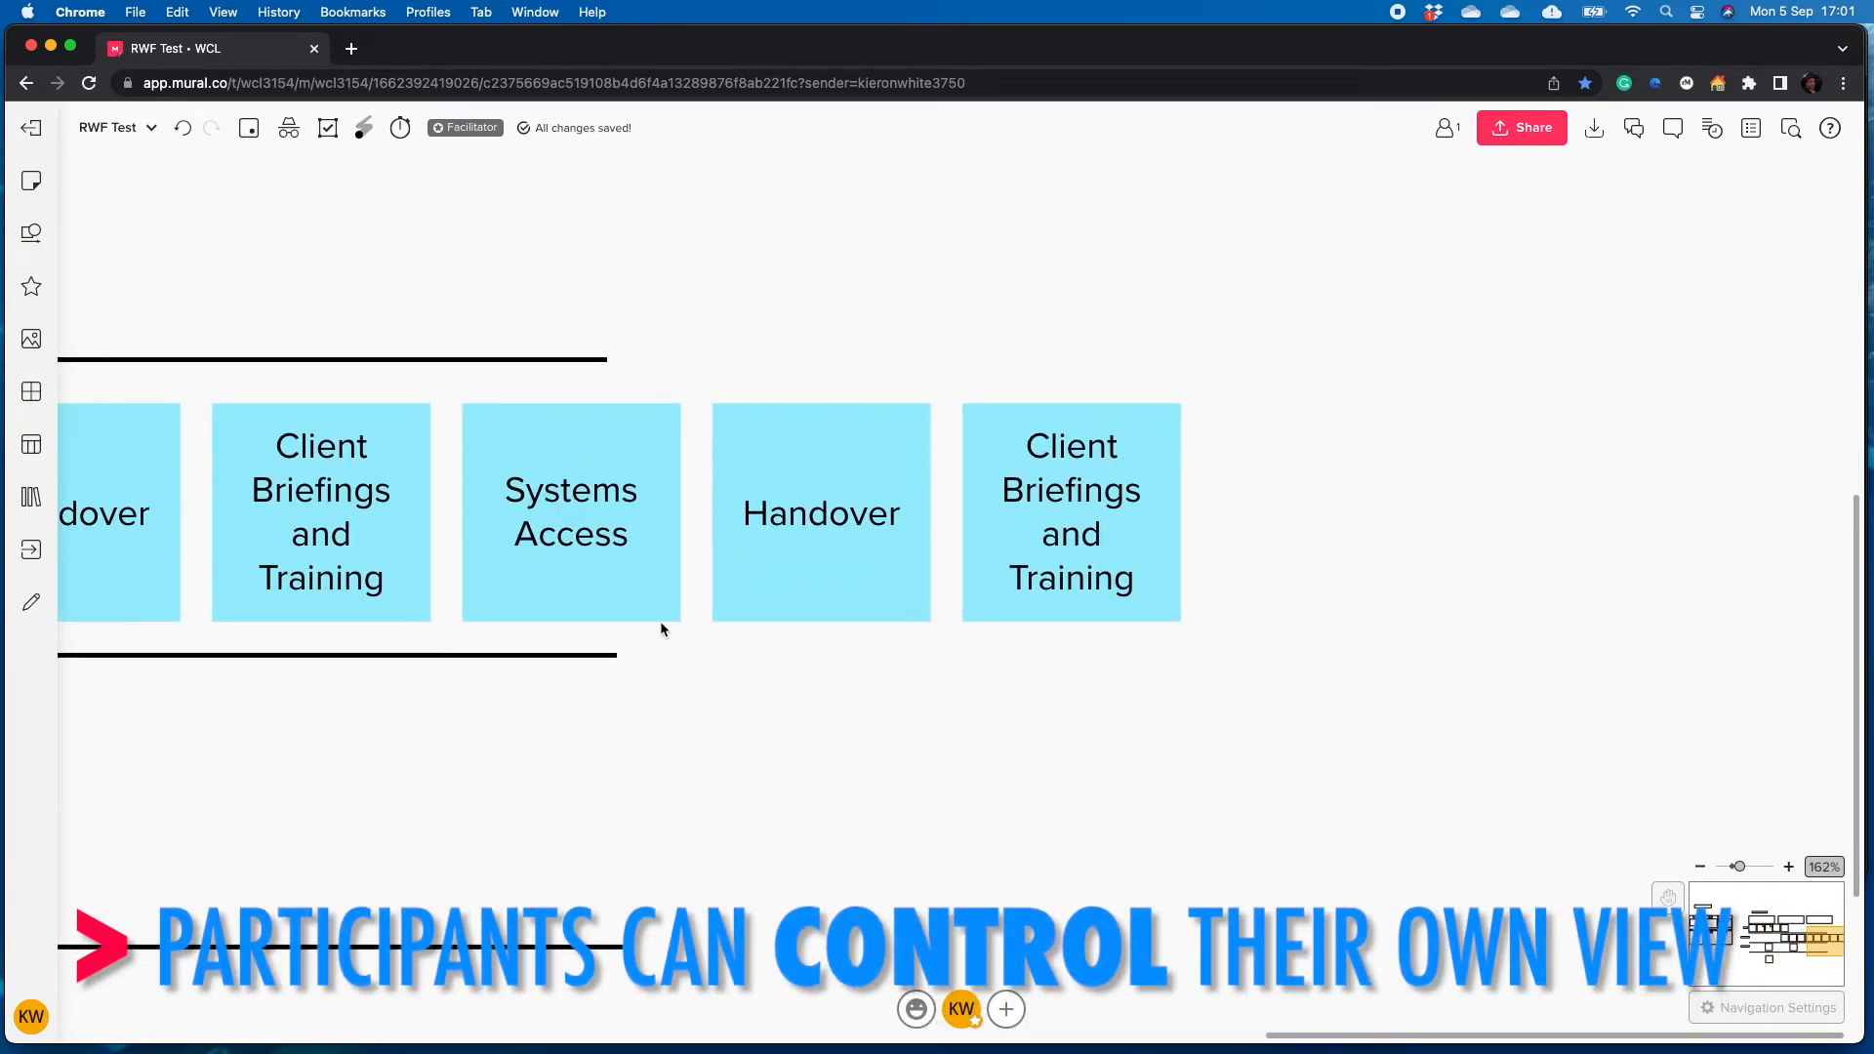
pyautogui.scroll(-8, 781, 607)
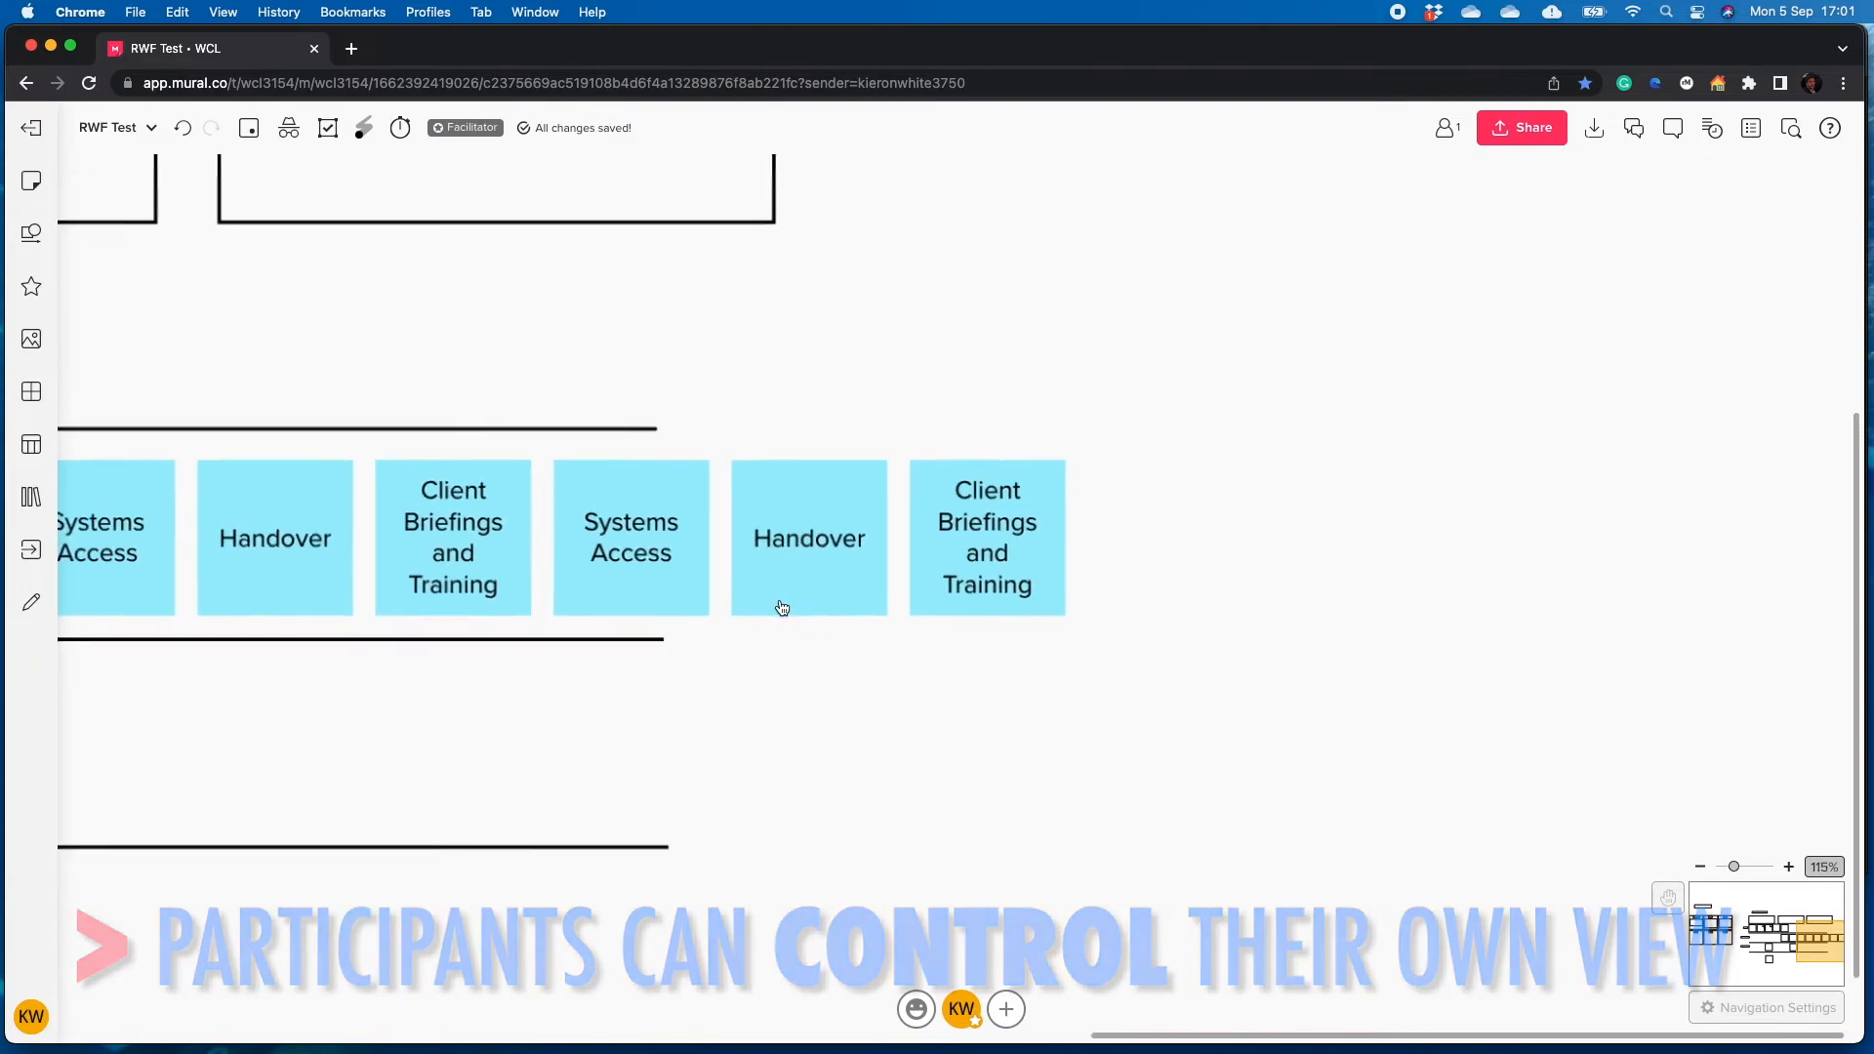
pyautogui.hscroll(-10, 805, 498)
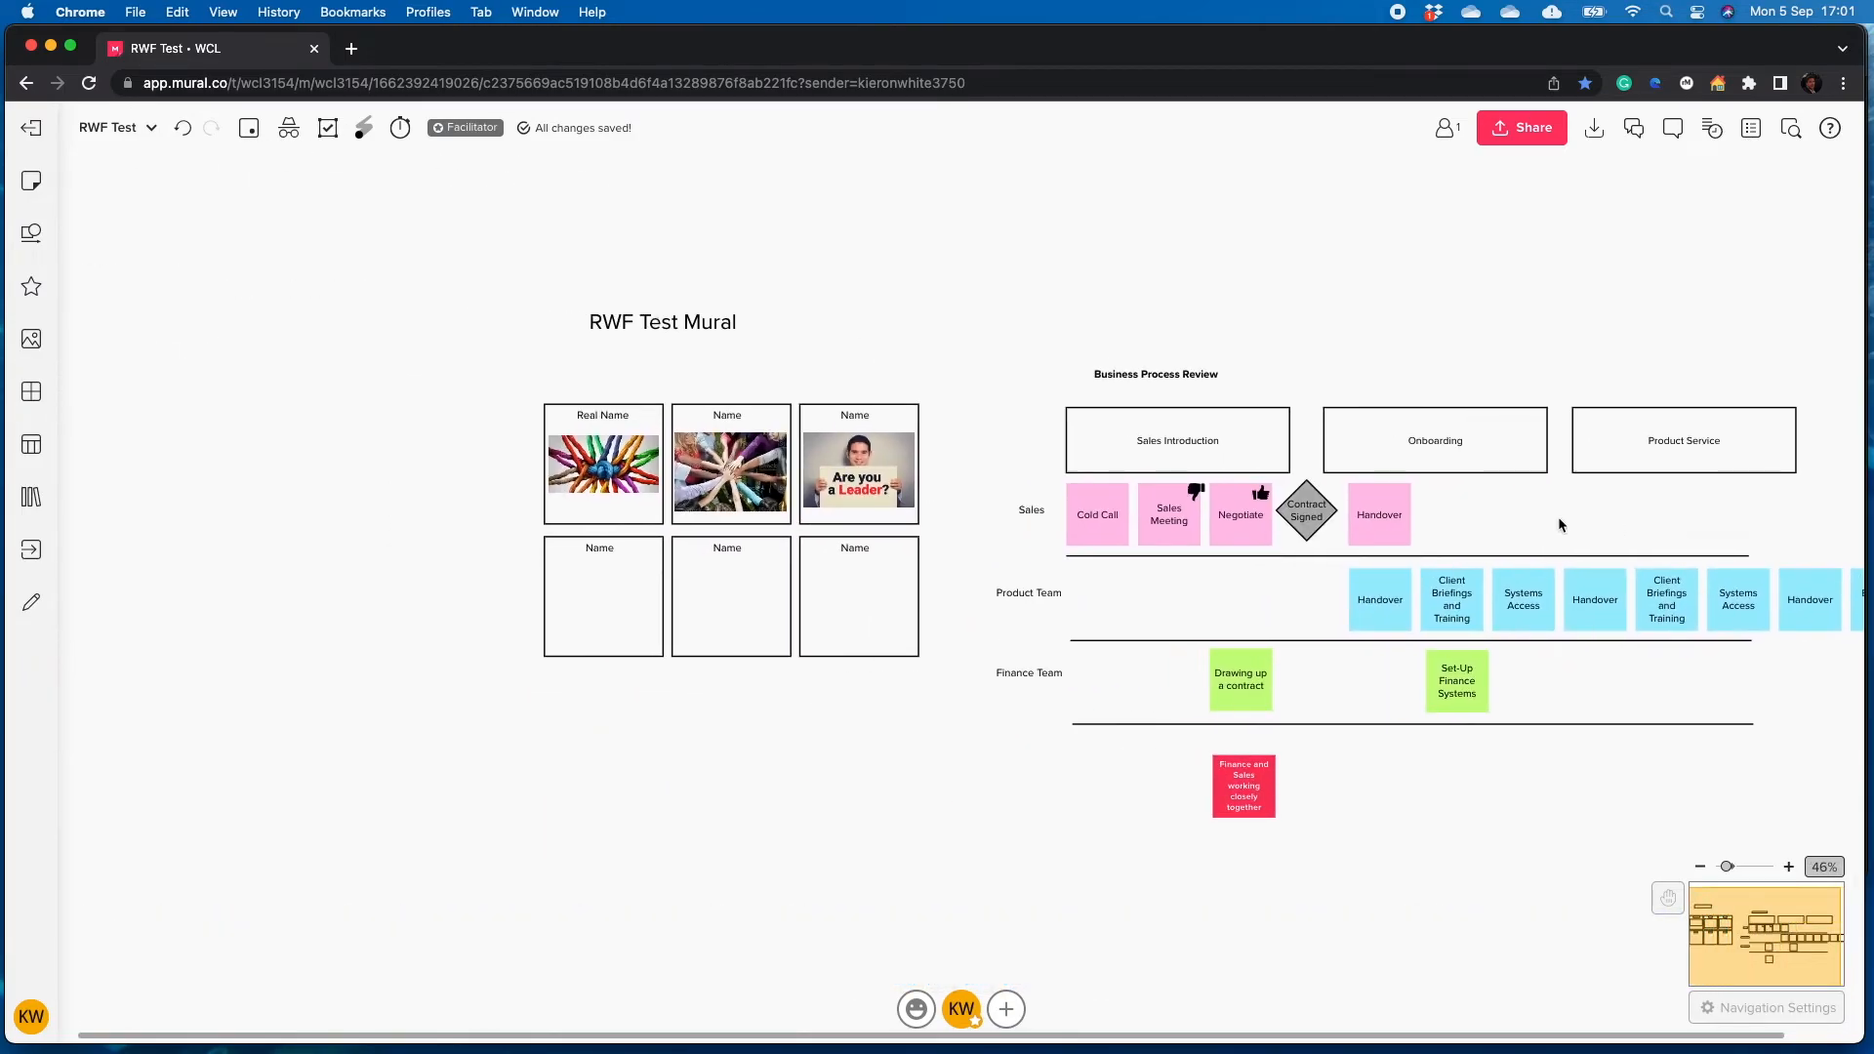
pyautogui.scroll(4, 610, 478)
pyautogui.scroll(4, 610, 478)
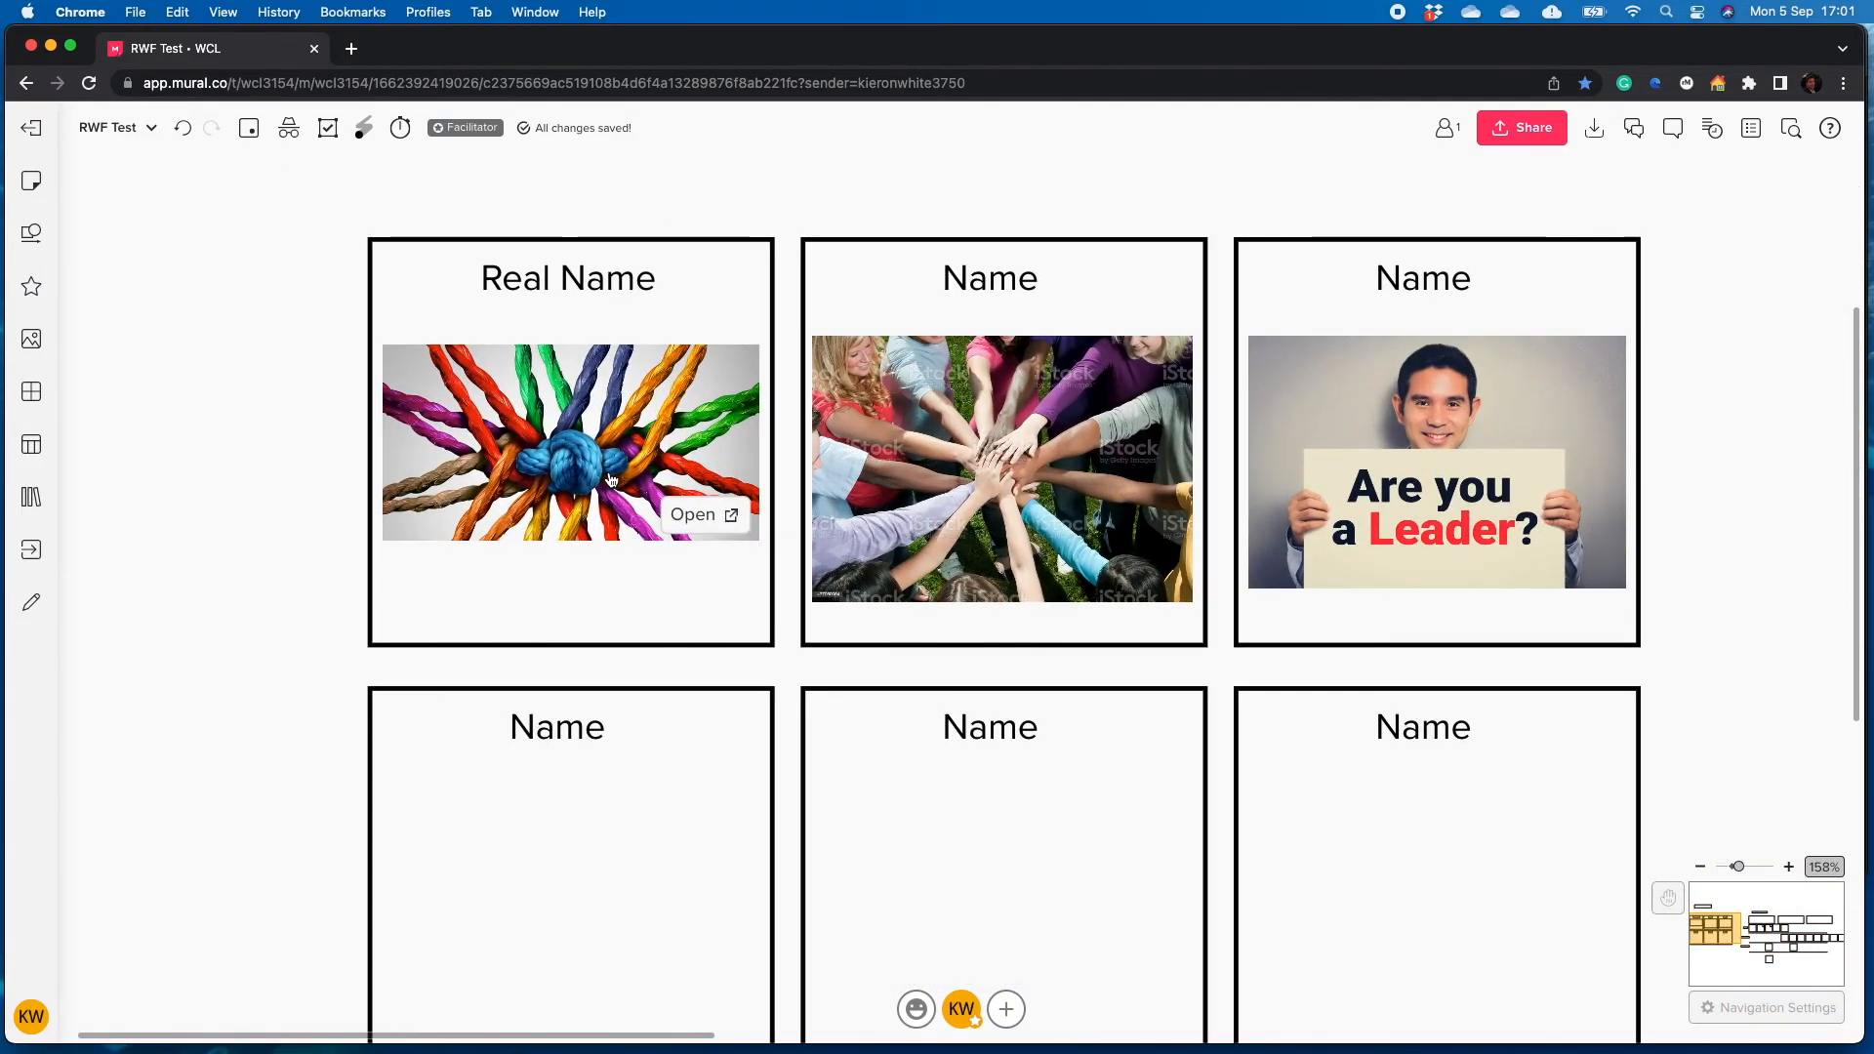
pyautogui.scroll(-6, 610, 478)
pyautogui.moveTo(1048, 297); pyautogui.dragTo(648, 253)
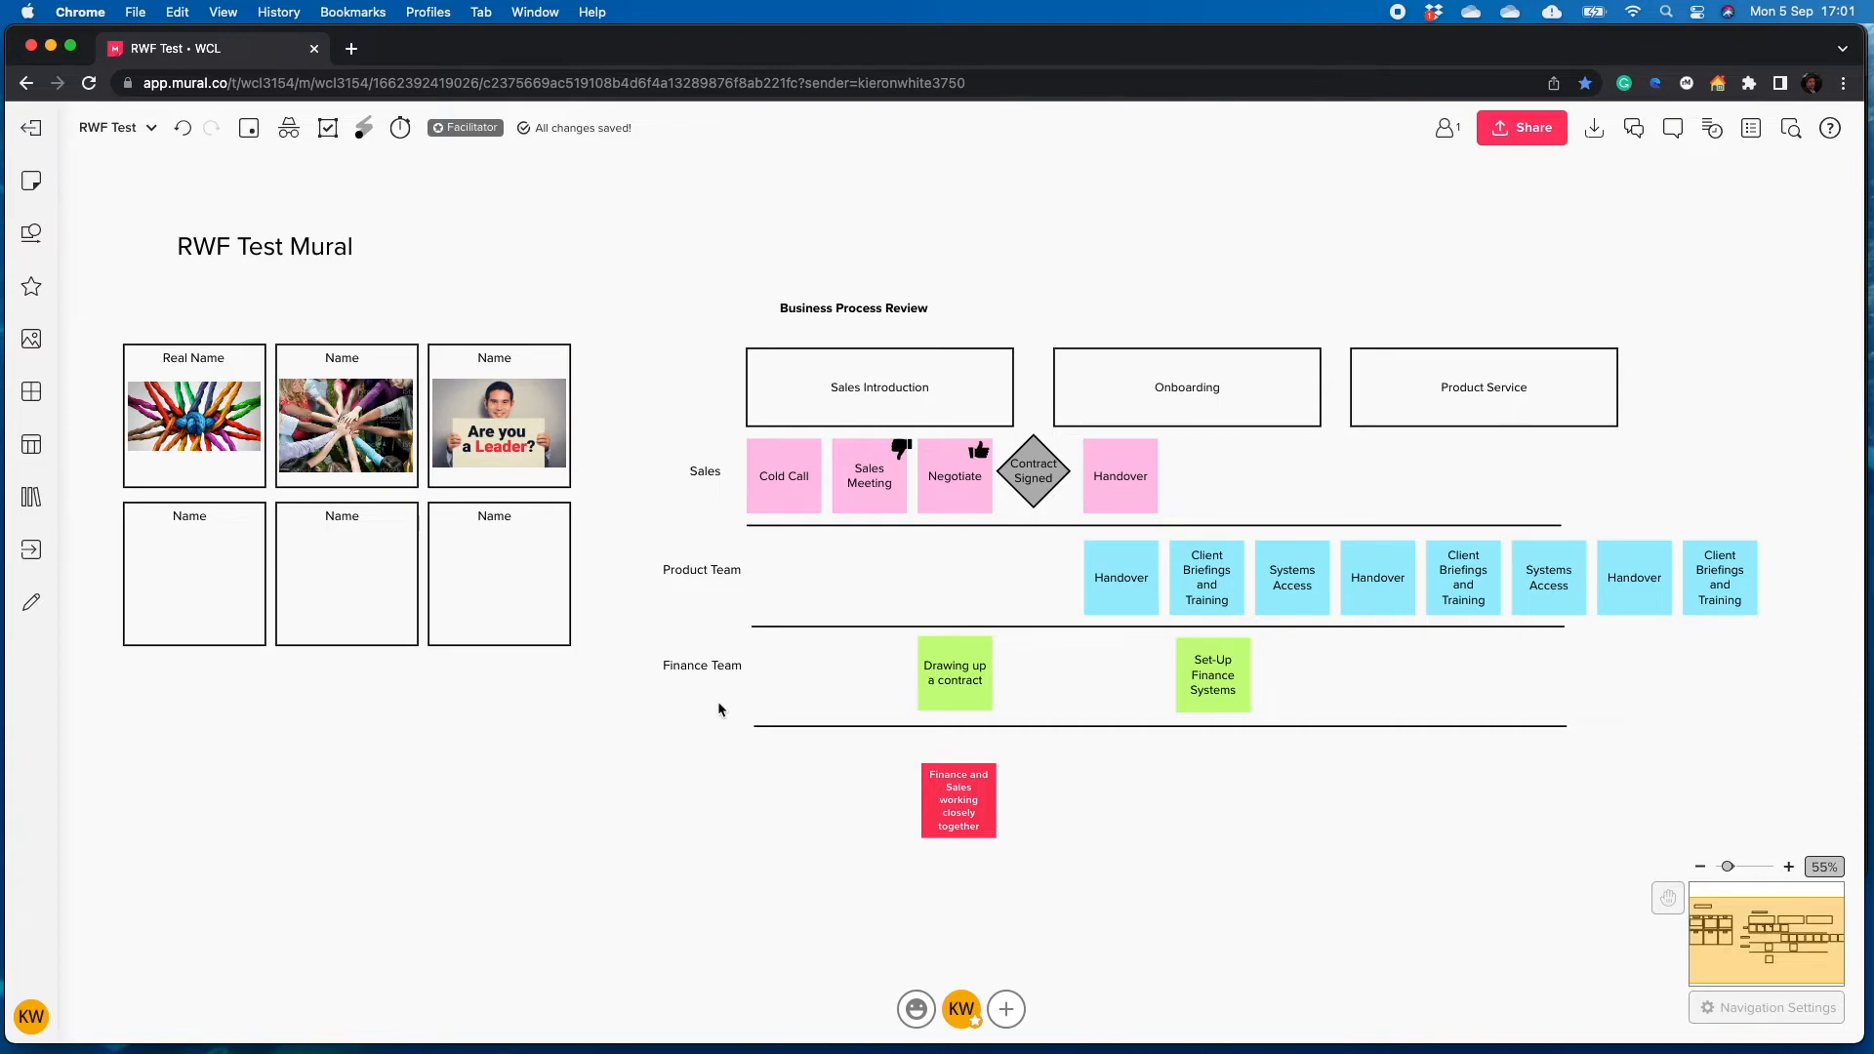
# Review the facilitator options for asking to be followed, reactions and cursor visibility
pyautogui.click(962, 1009)
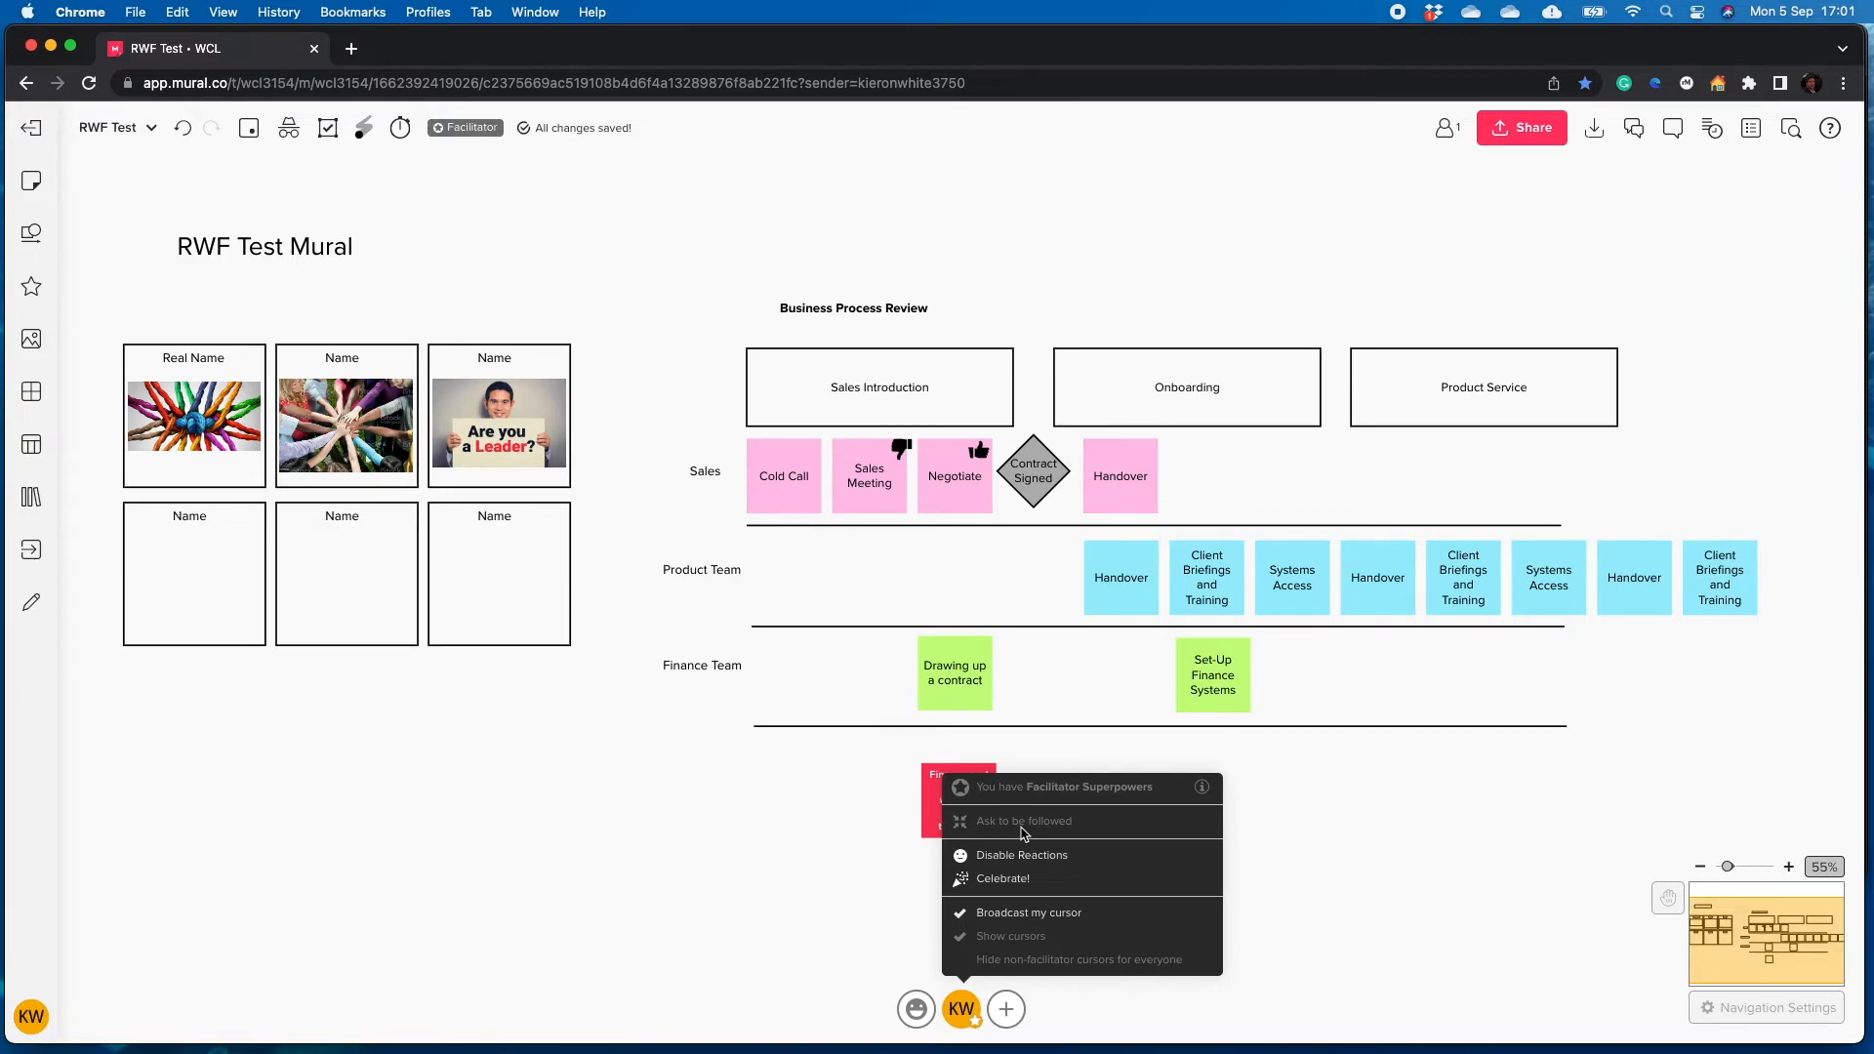
pyautogui.click(568, 774)
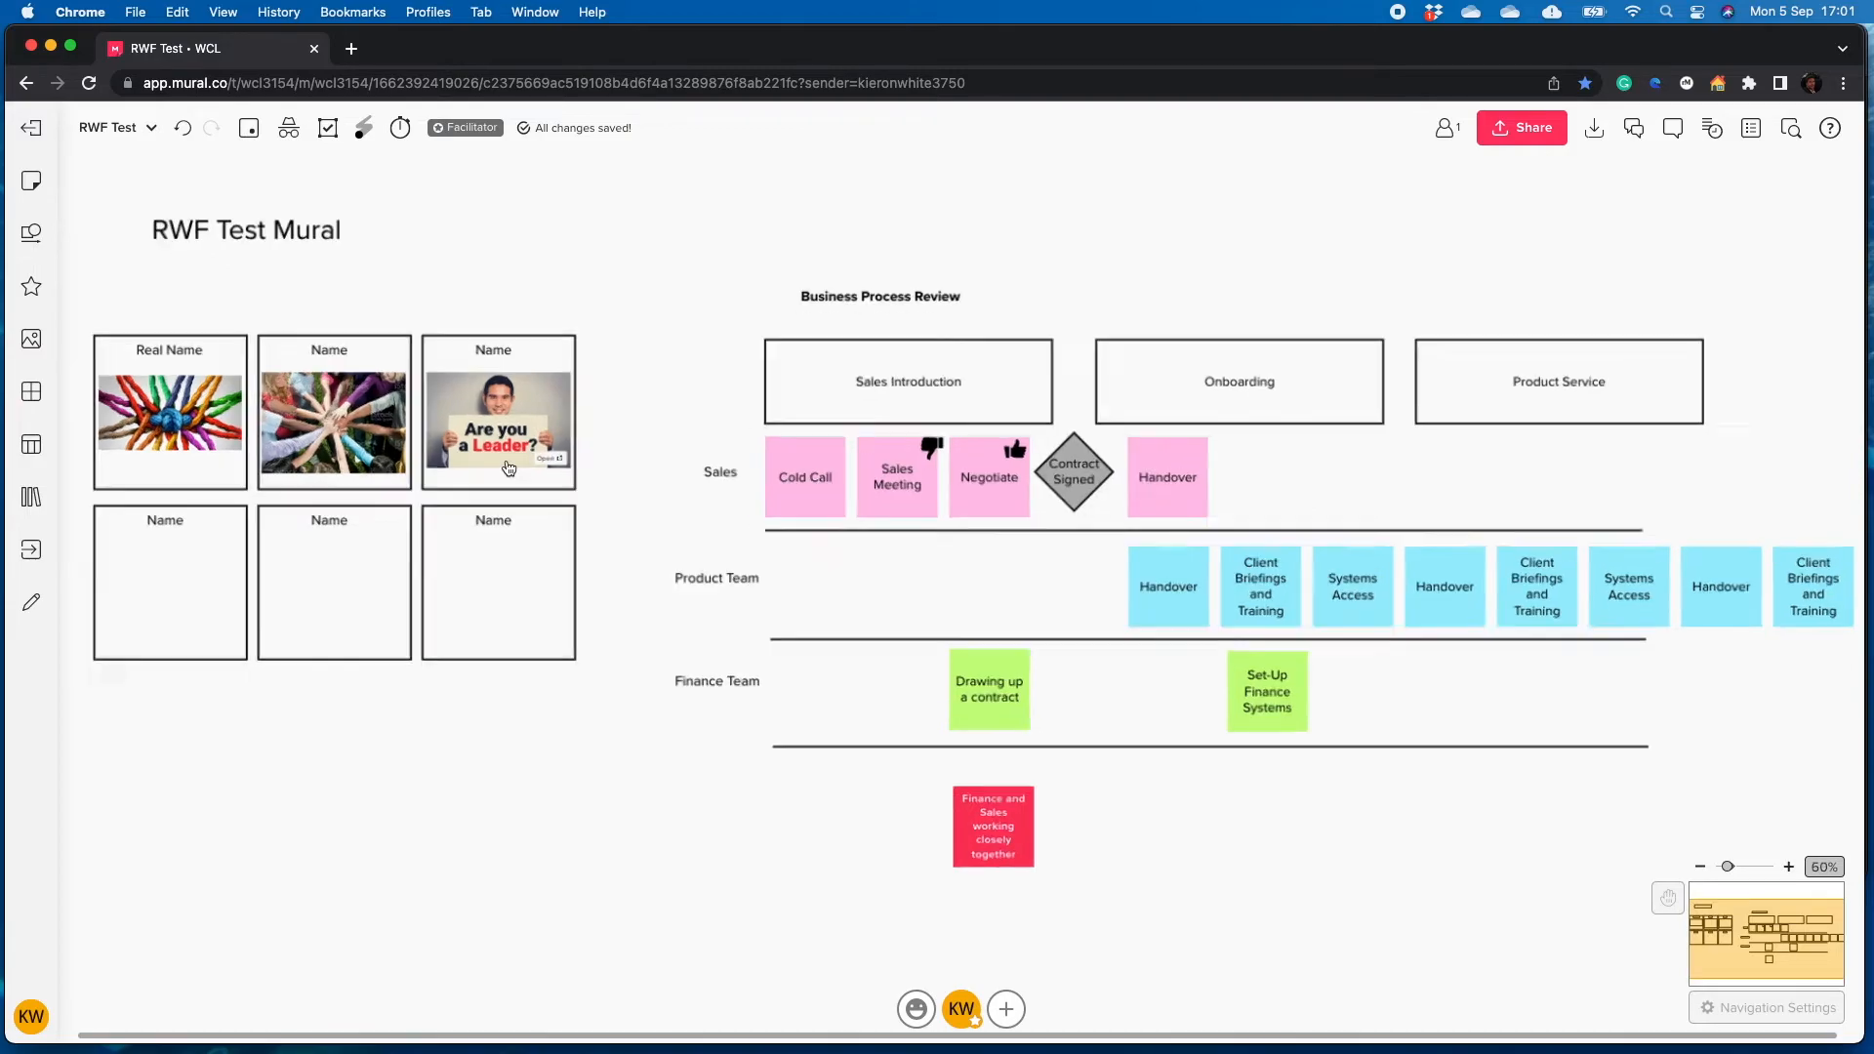
pyautogui.scroll(3, 508, 467)
pyautogui.scroll(-1, 507, 466)
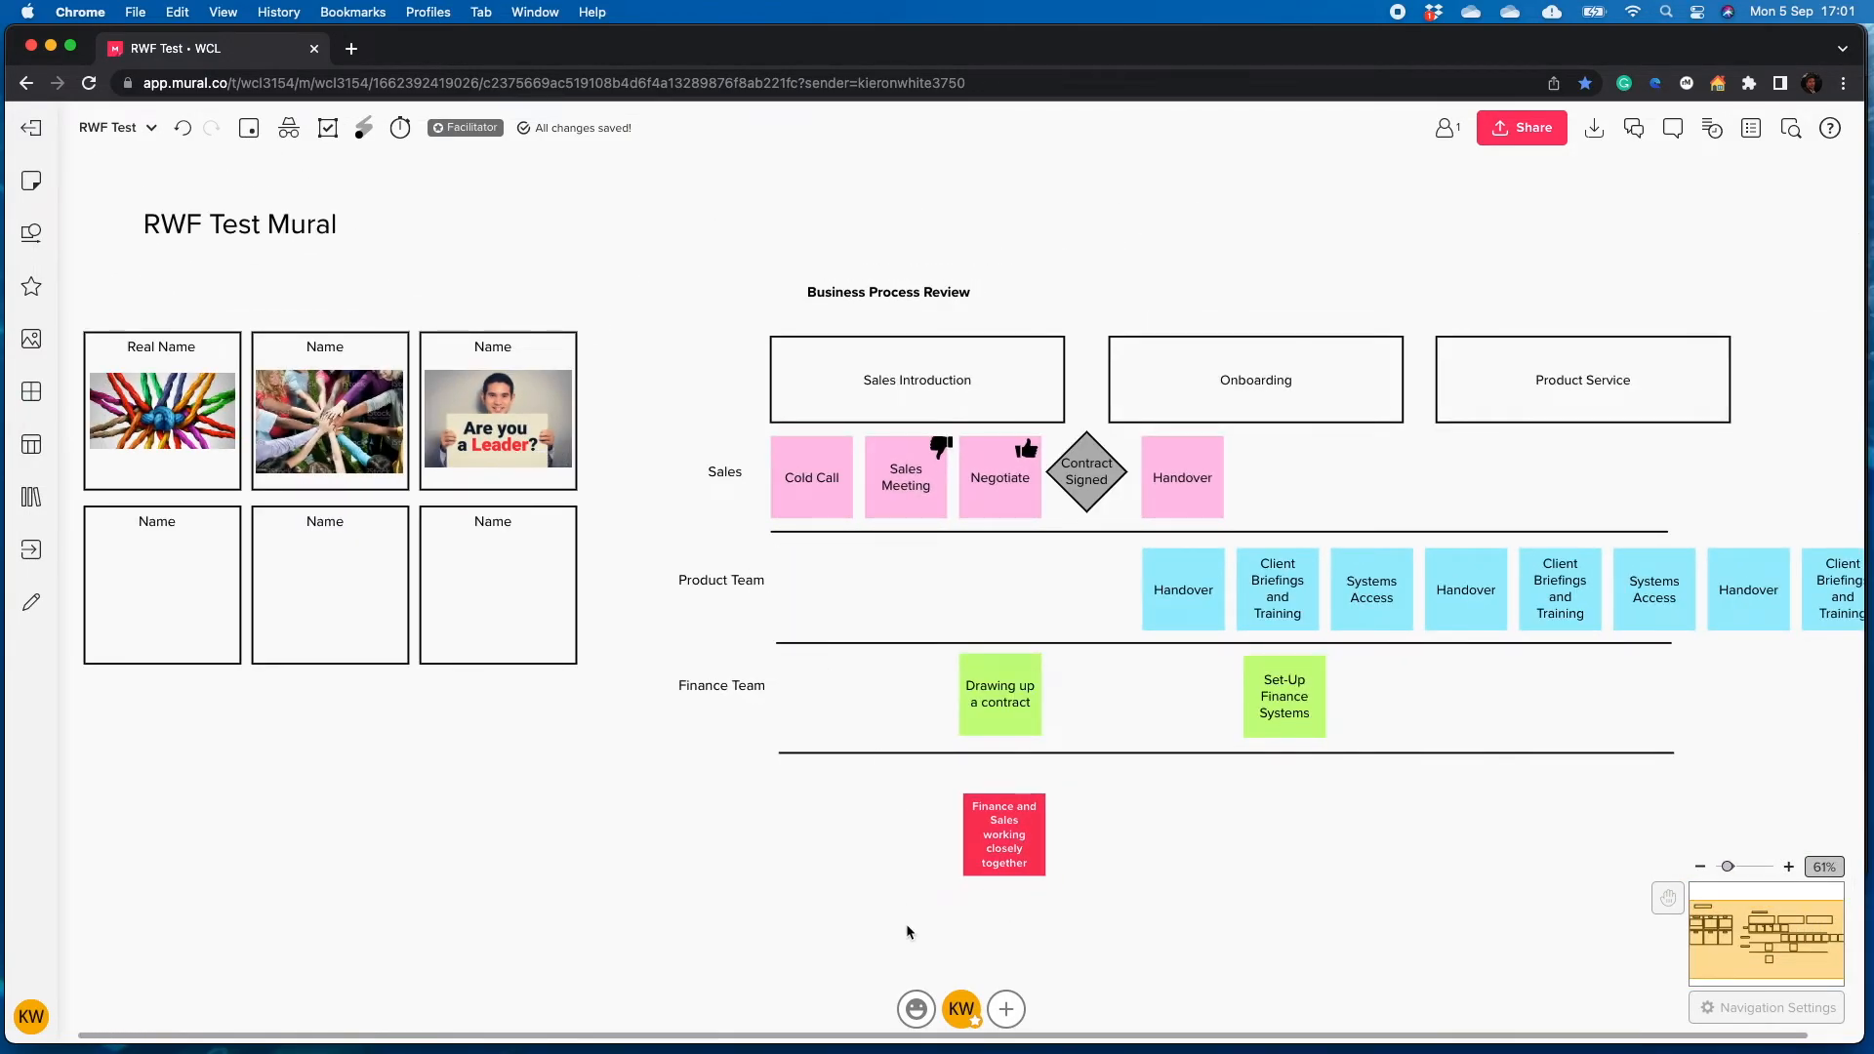
pyautogui.click(961, 1008)
pyautogui.scroll(-2, 636, 706)
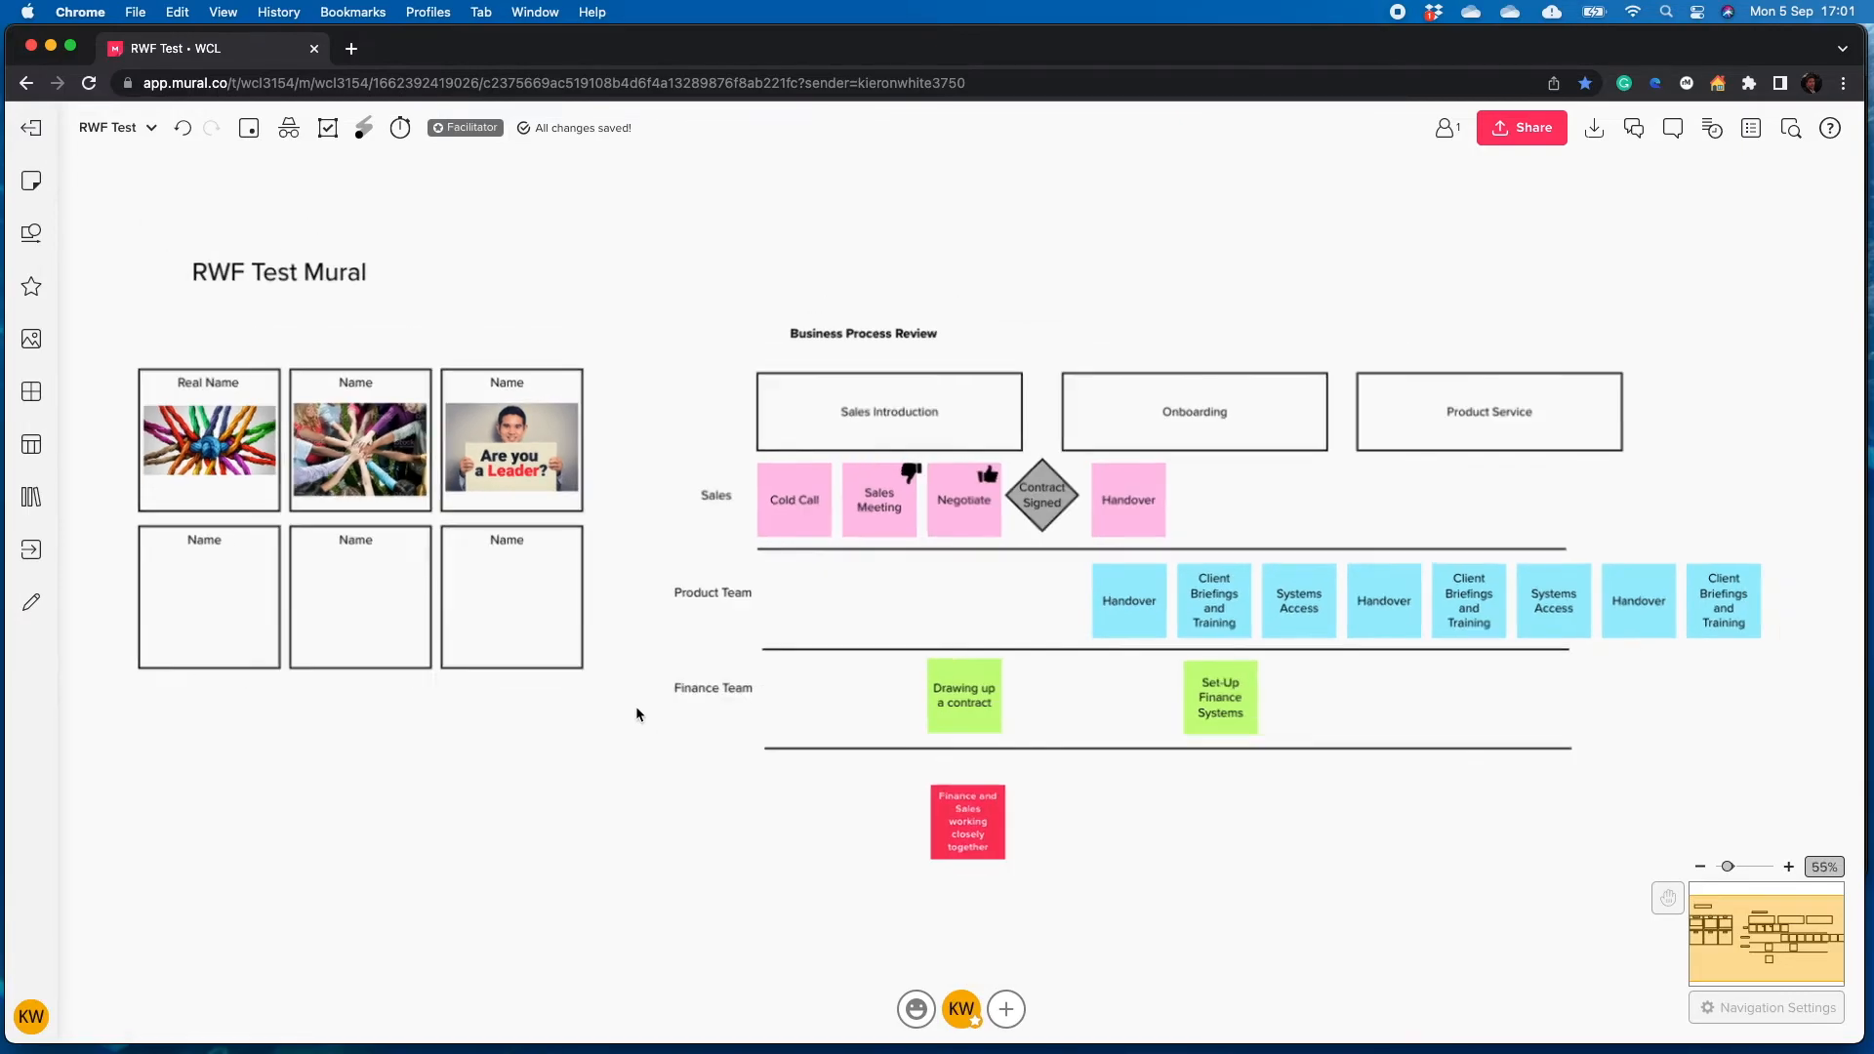
pyautogui.scroll(-1, 703, 277)
pyautogui.hscroll(-1, 661, 276)
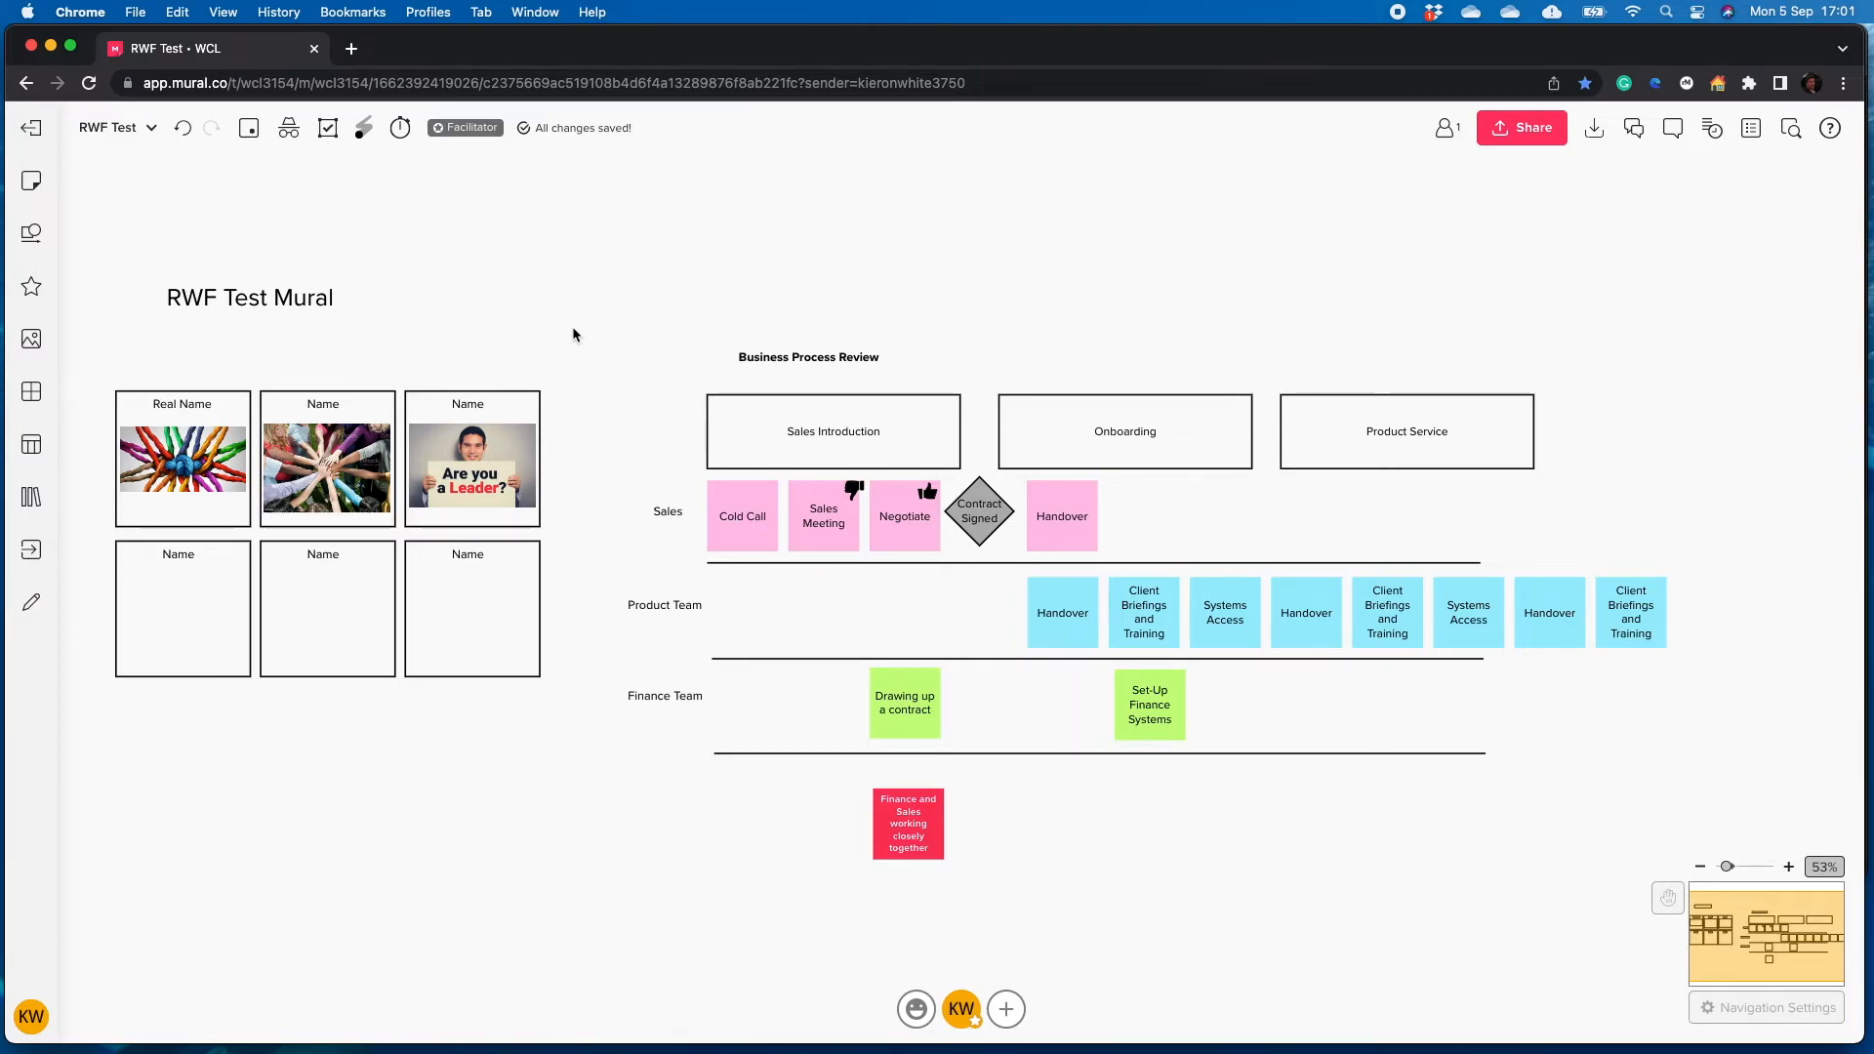
pyautogui.scroll(-3, 572, 326)
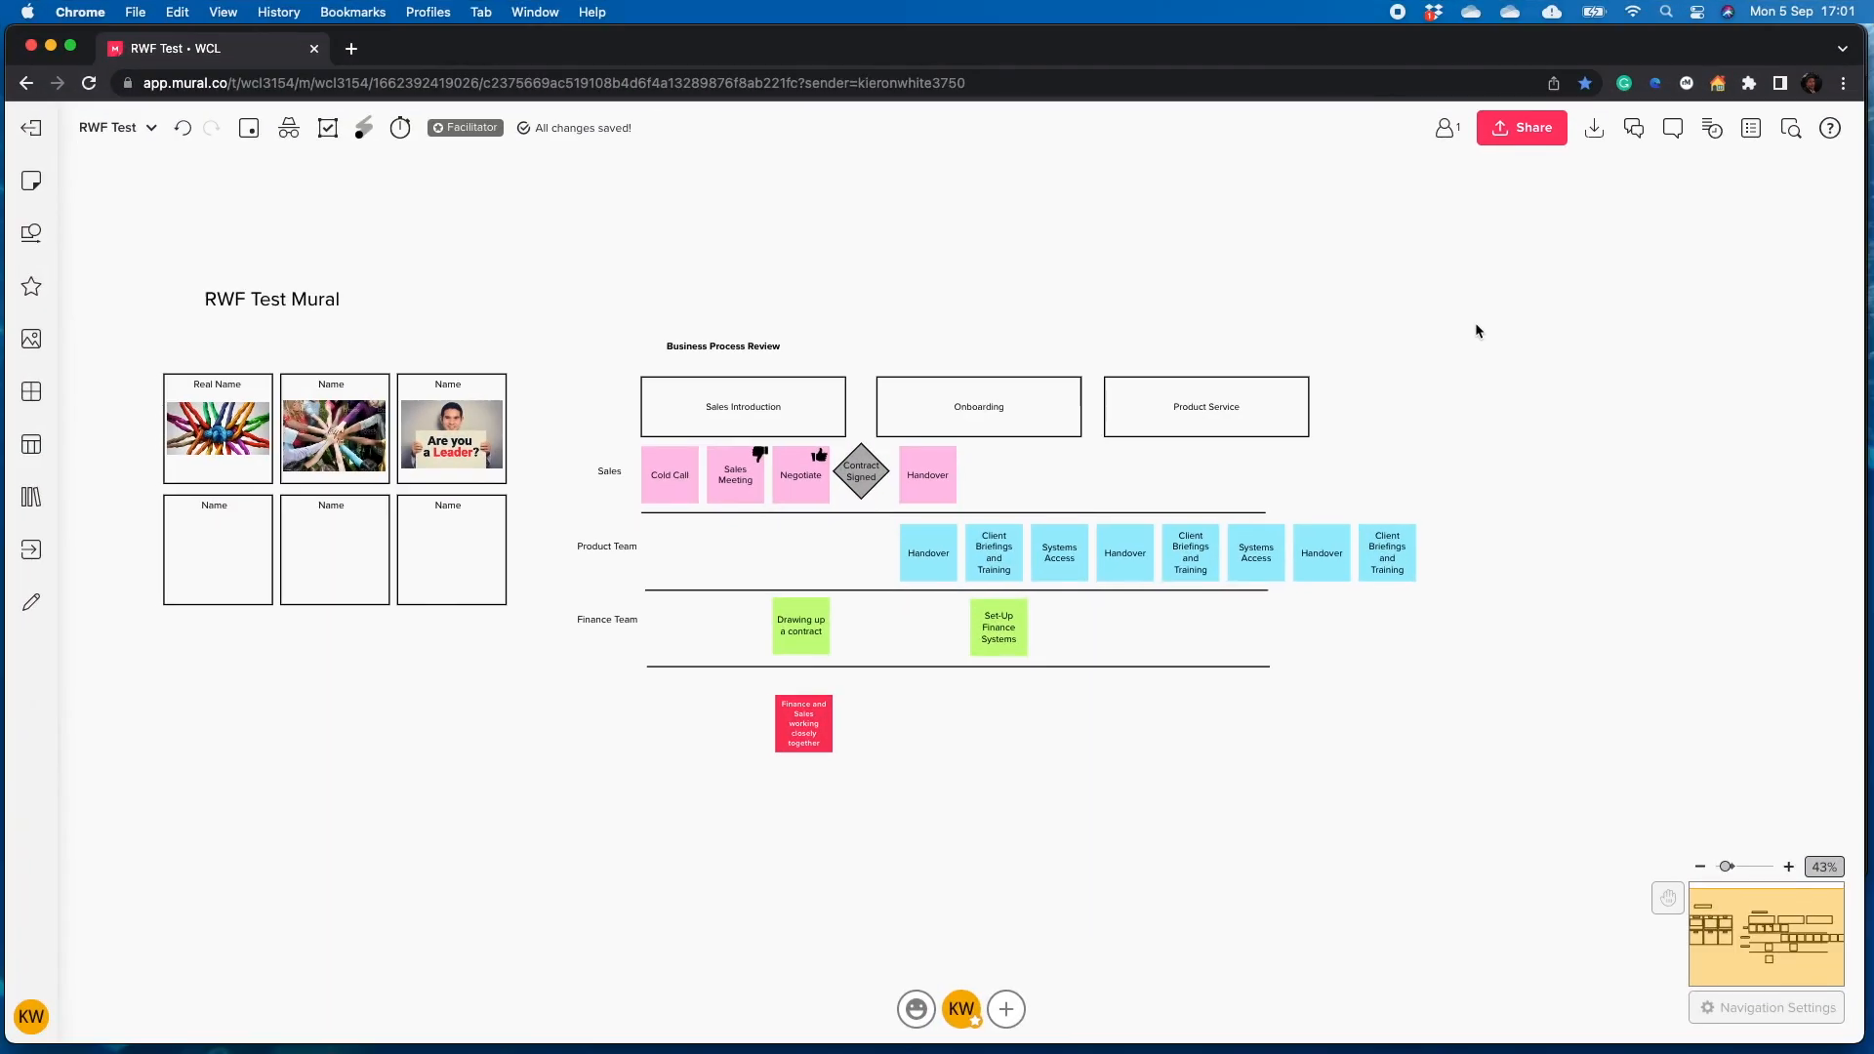
pyautogui.hscroll(-1, 1478, 331)
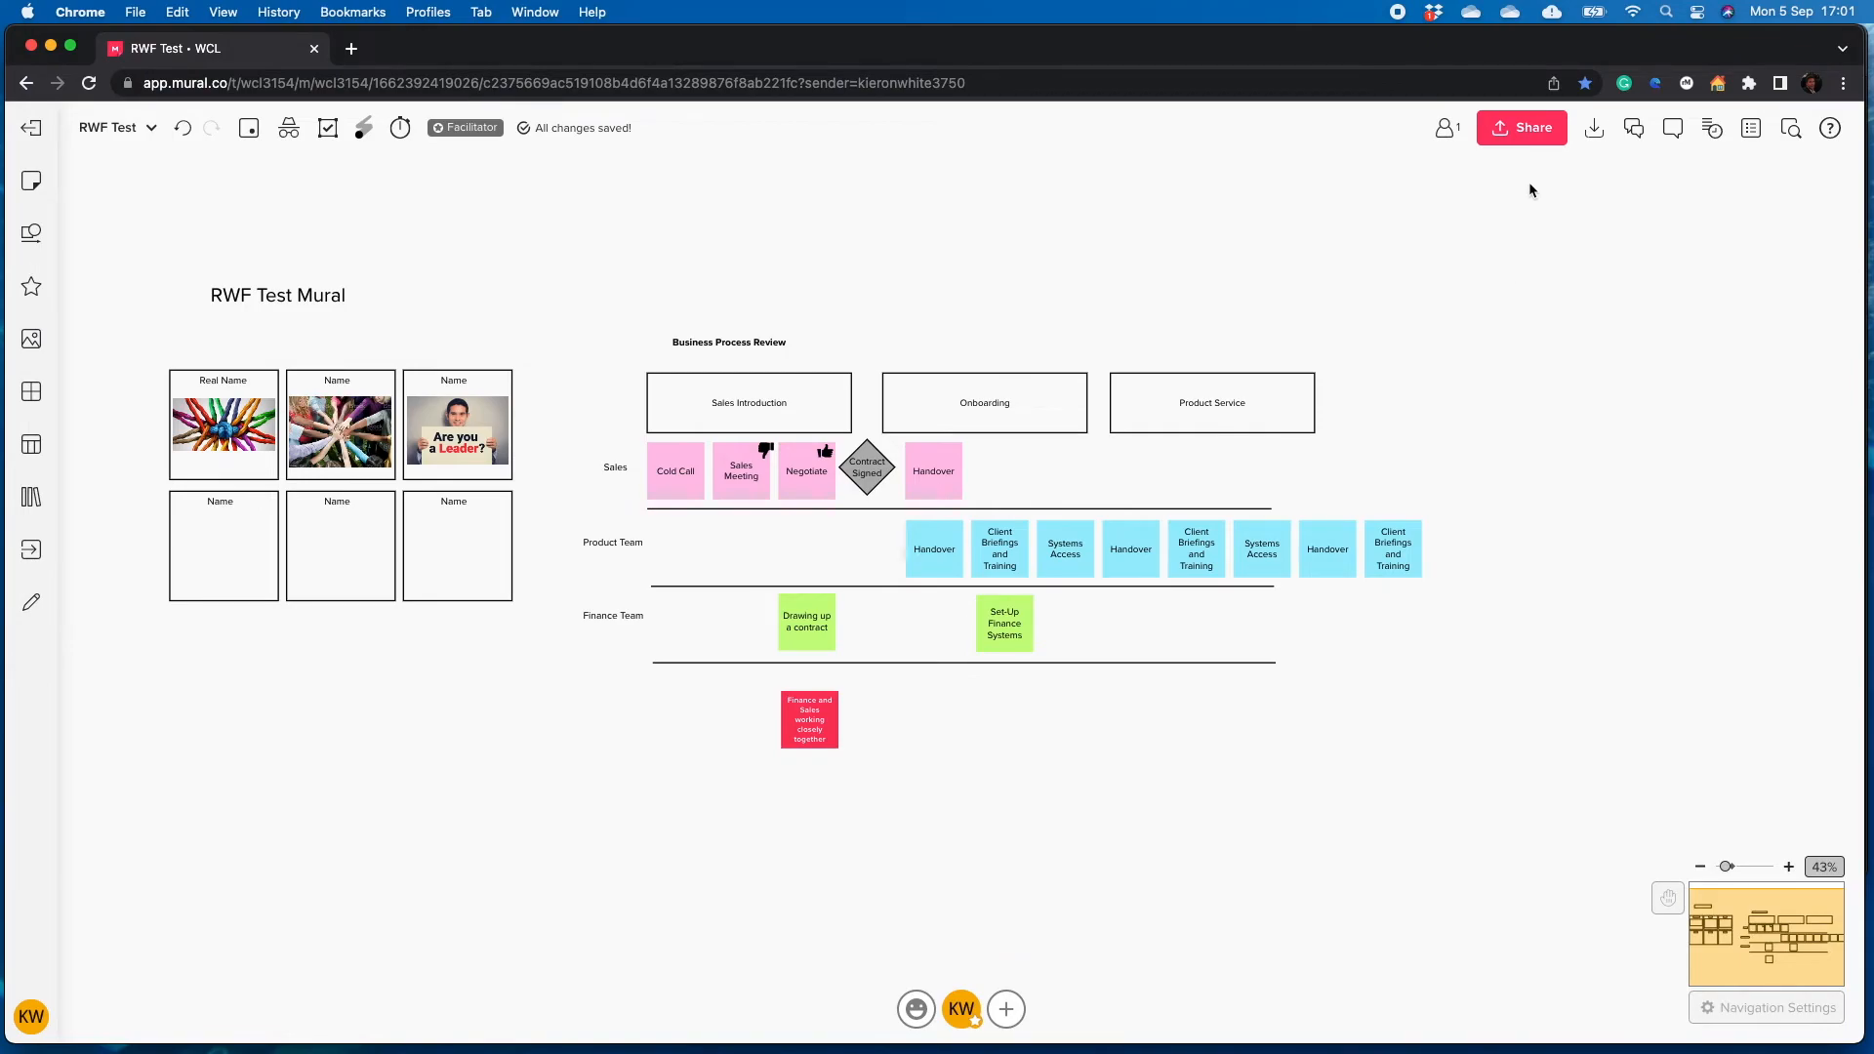
# Try inviting a member to the mural by name in the sharing options, and clear the entered name
pyautogui.click(1520, 132)
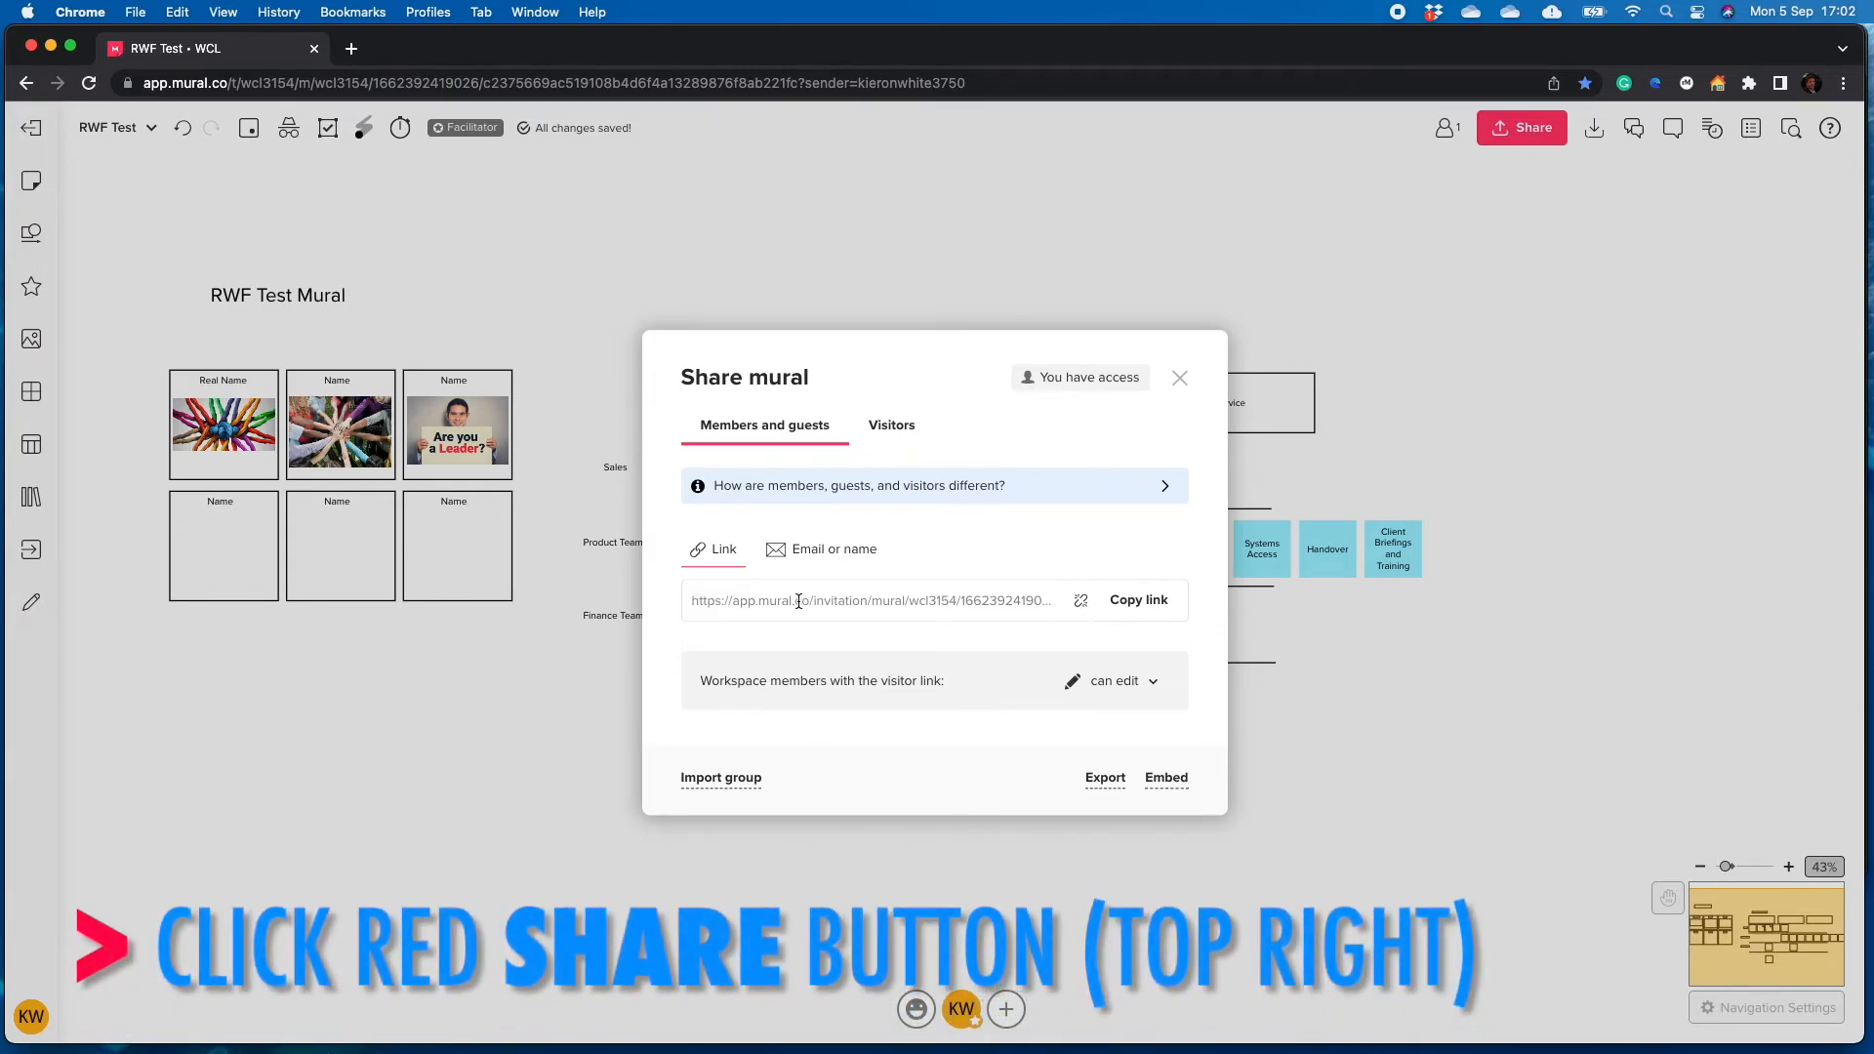
pyautogui.click(793, 549)
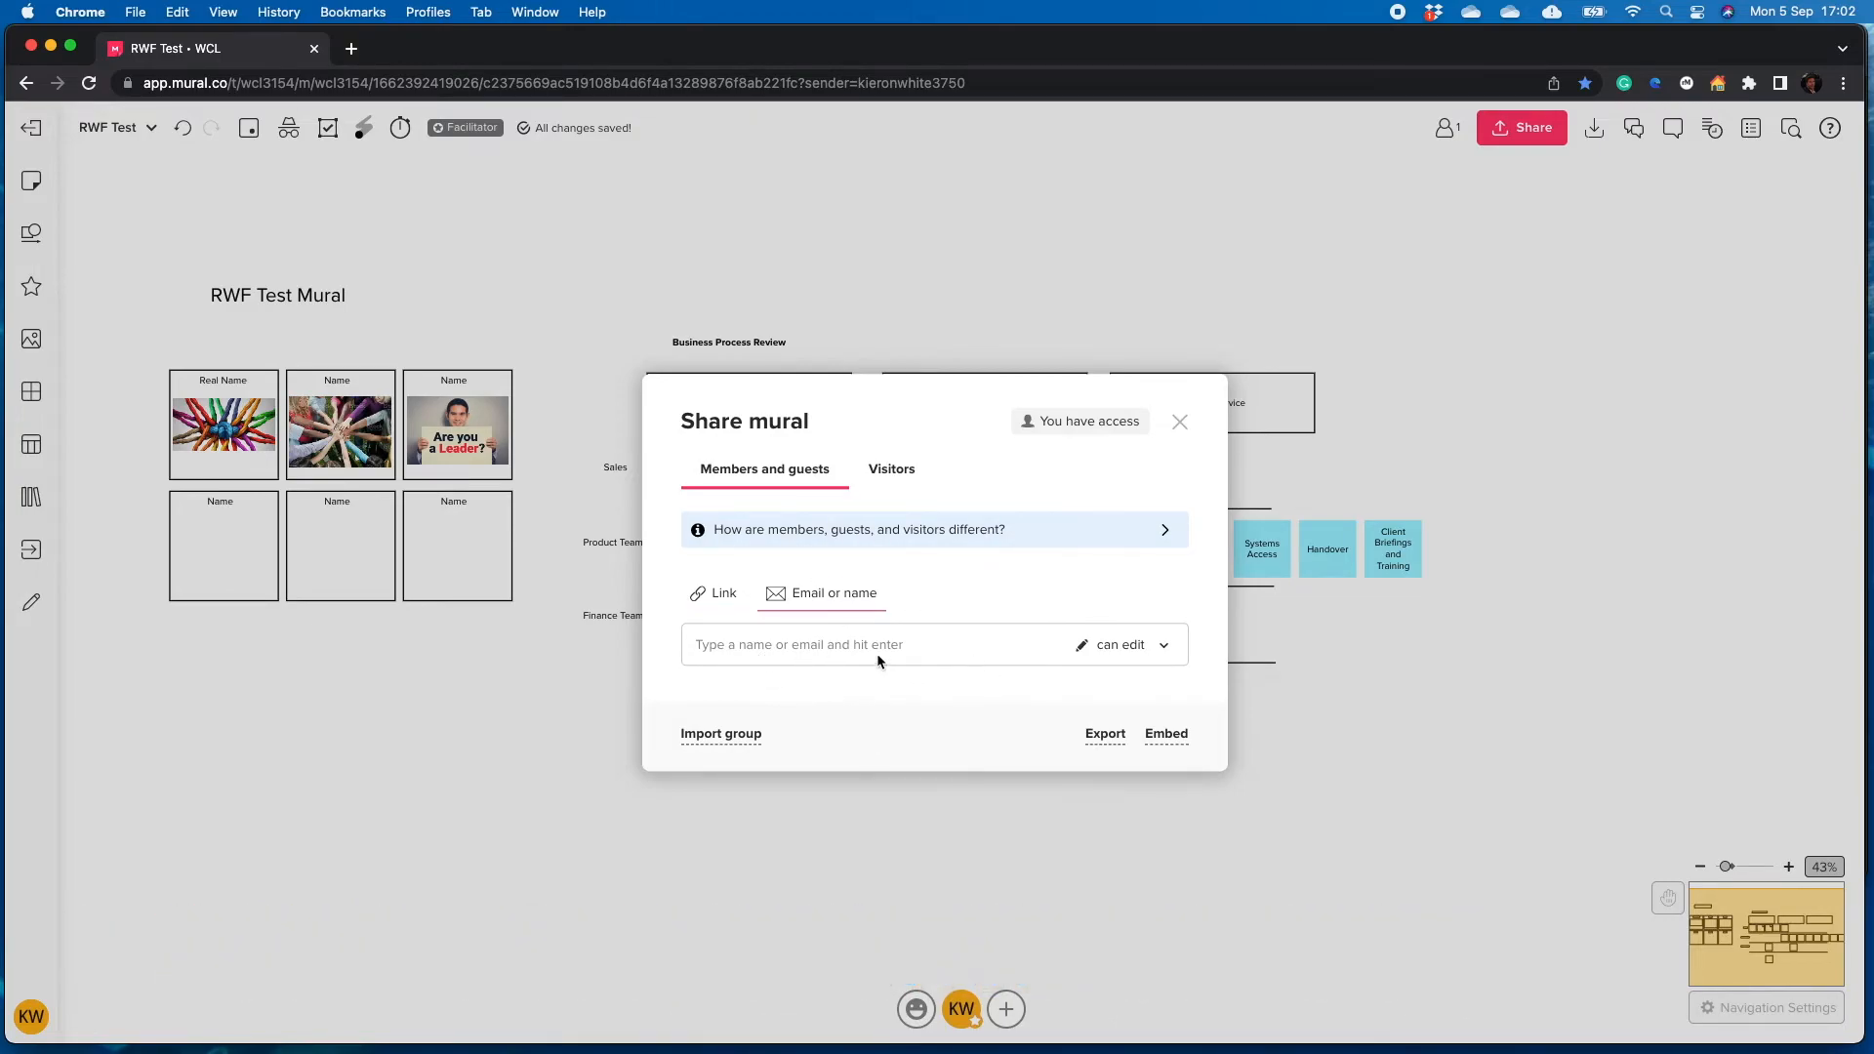
pyautogui.click(751, 645)
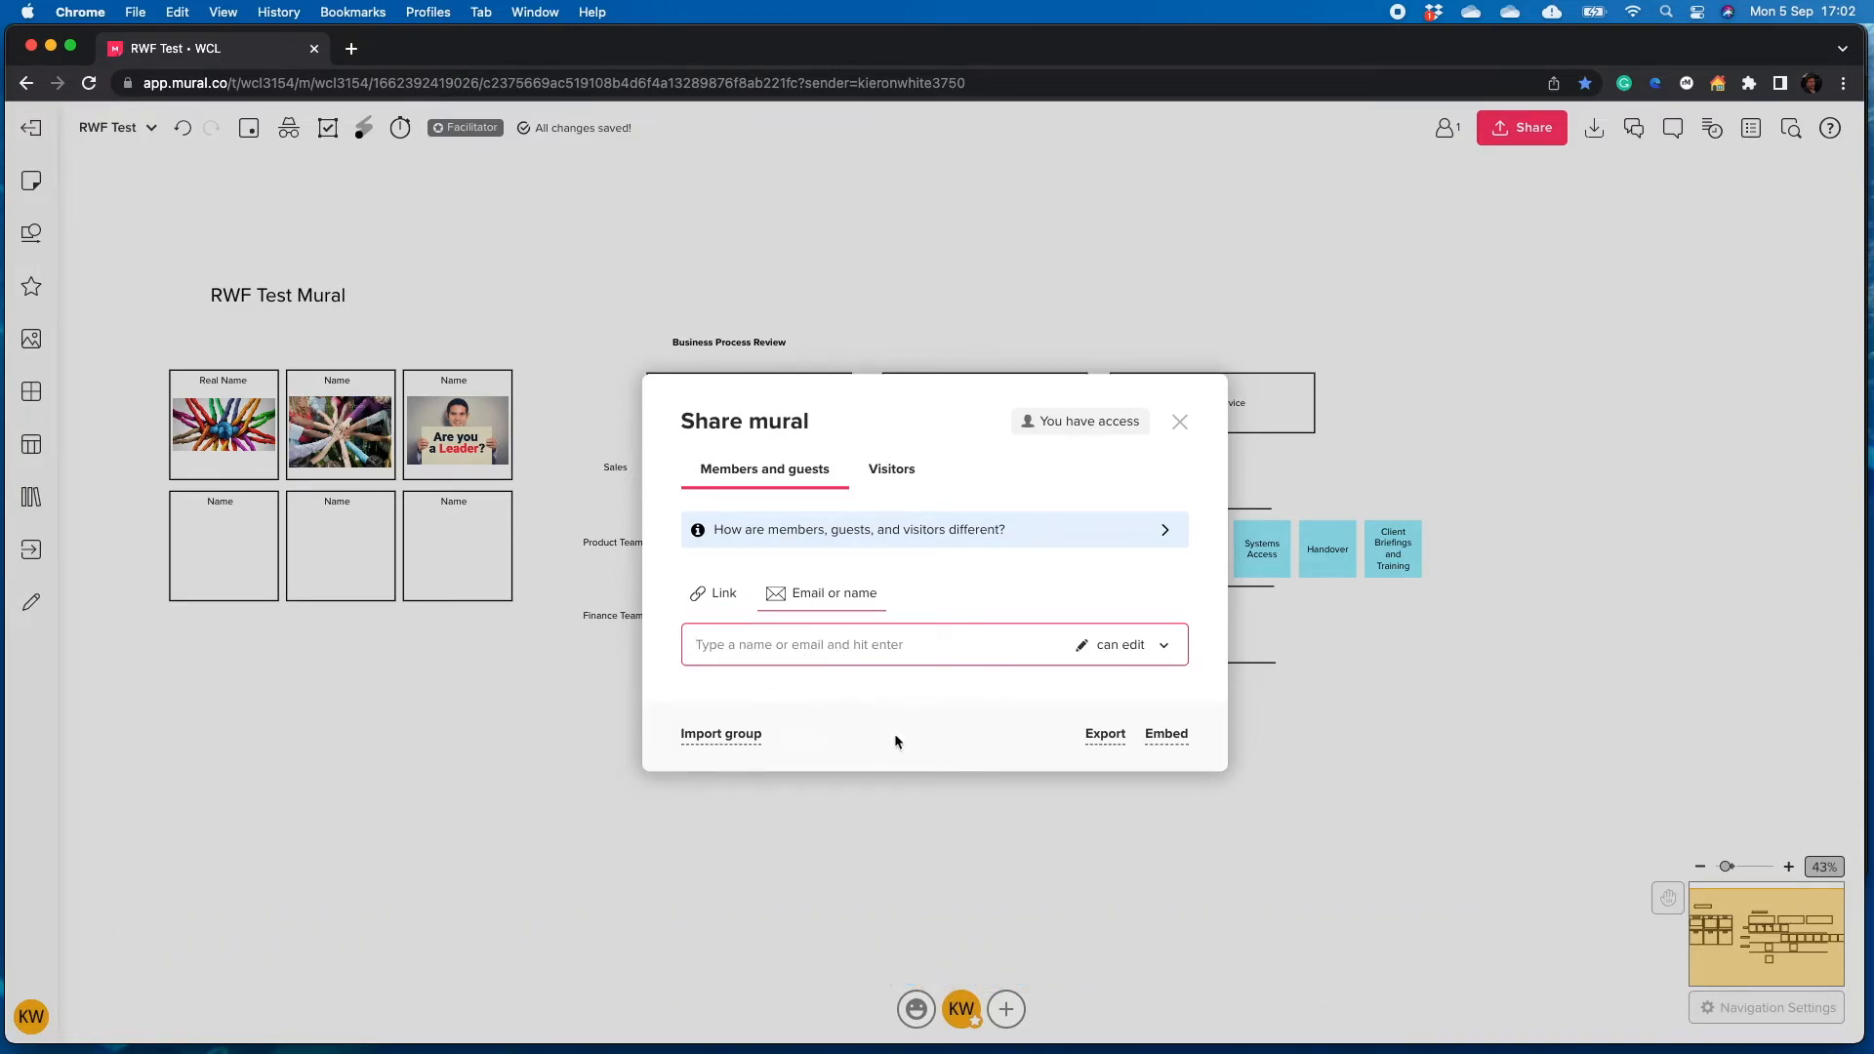
pyautogui.write('kieron')
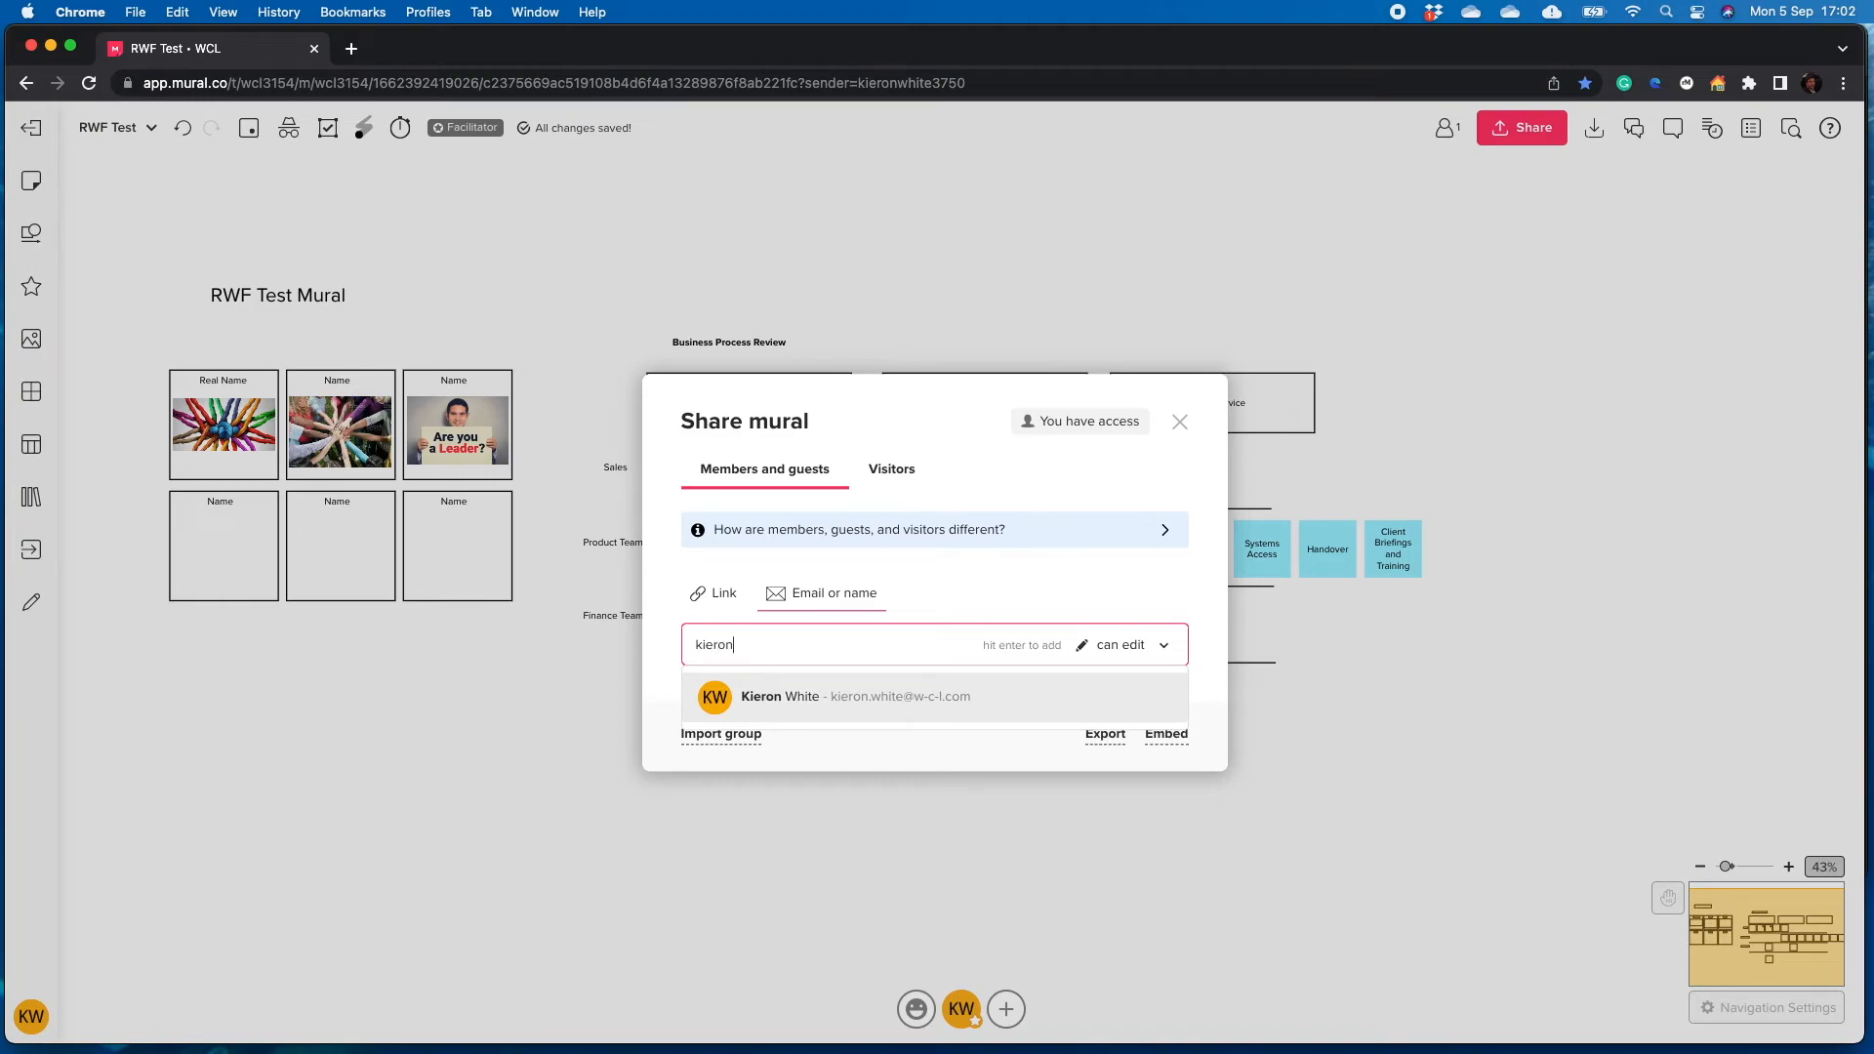
pyautogui.press('BackSpace')
pyautogui.press('BackSpace')
pyautogui.press('BackSpace')
pyautogui.press('BackSpace')
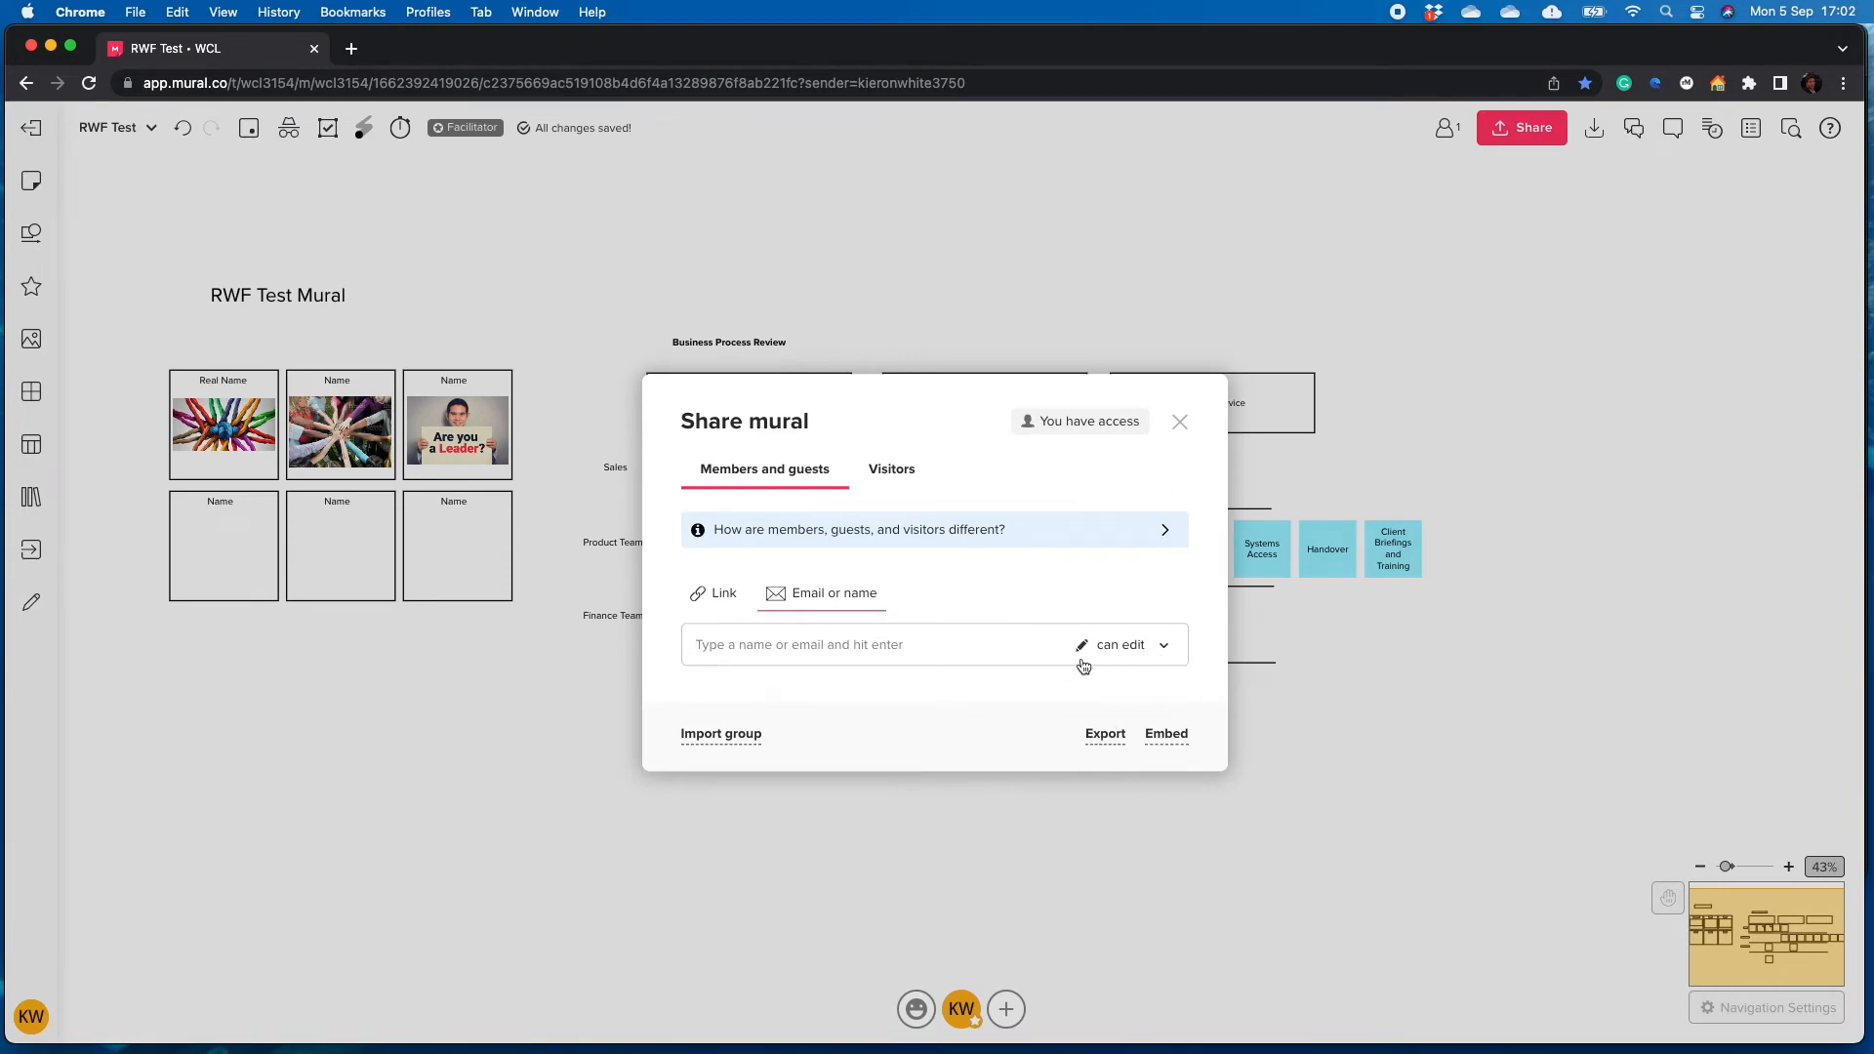
# Review the invitee permission choices and the visitor link settings, and close the sharing dialog
pyautogui.click(1134, 652)
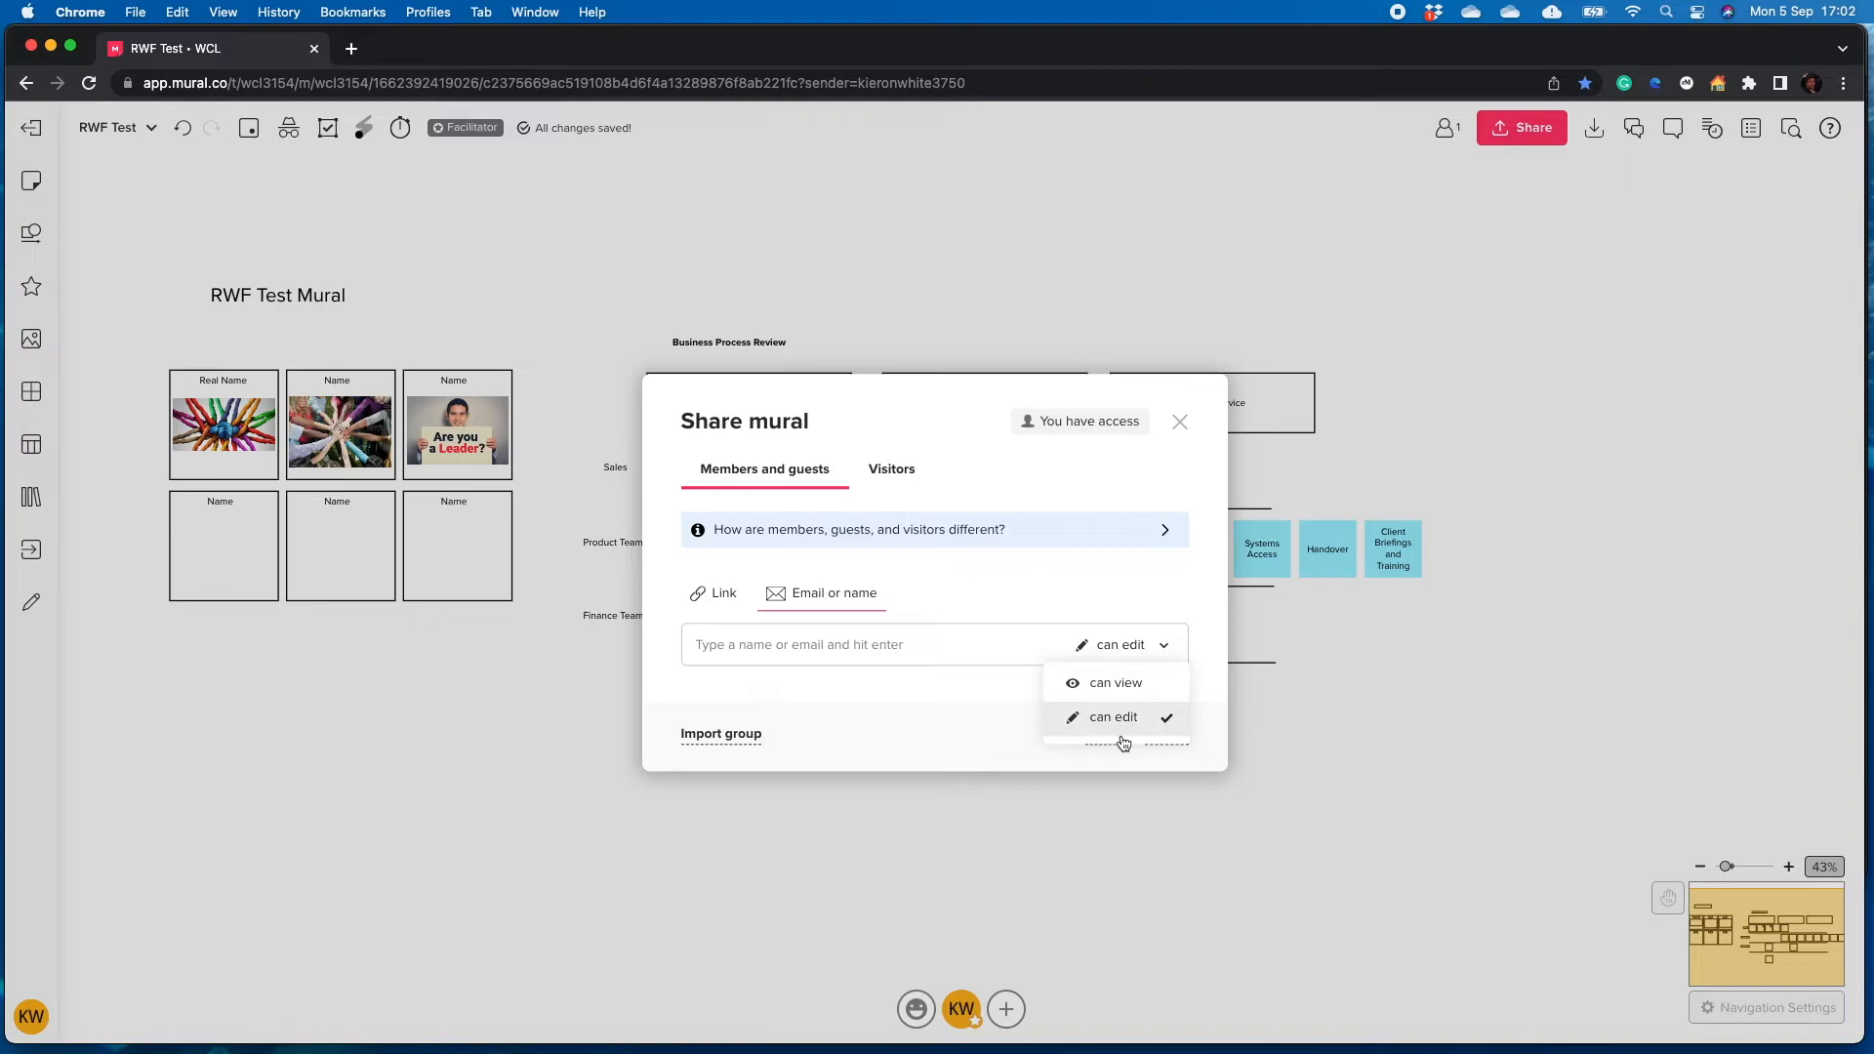
pyautogui.click(1325, 811)
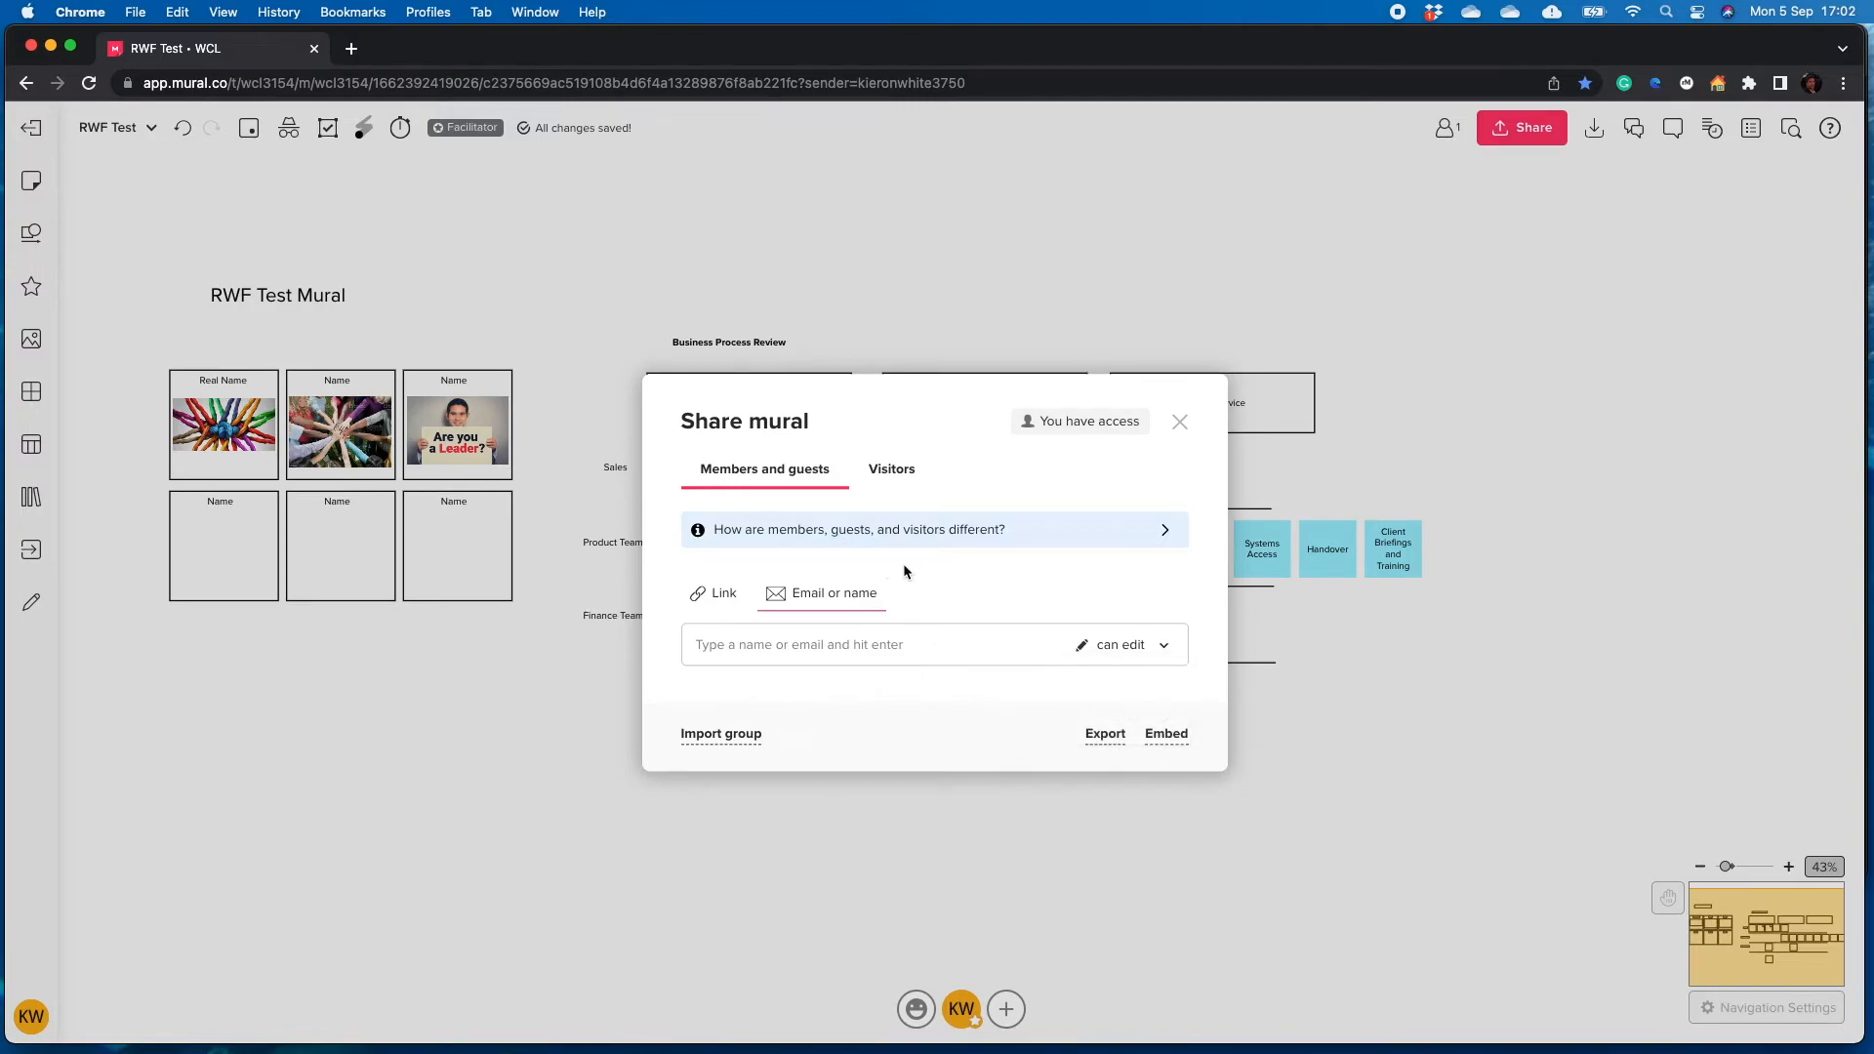
pyautogui.click(891, 470)
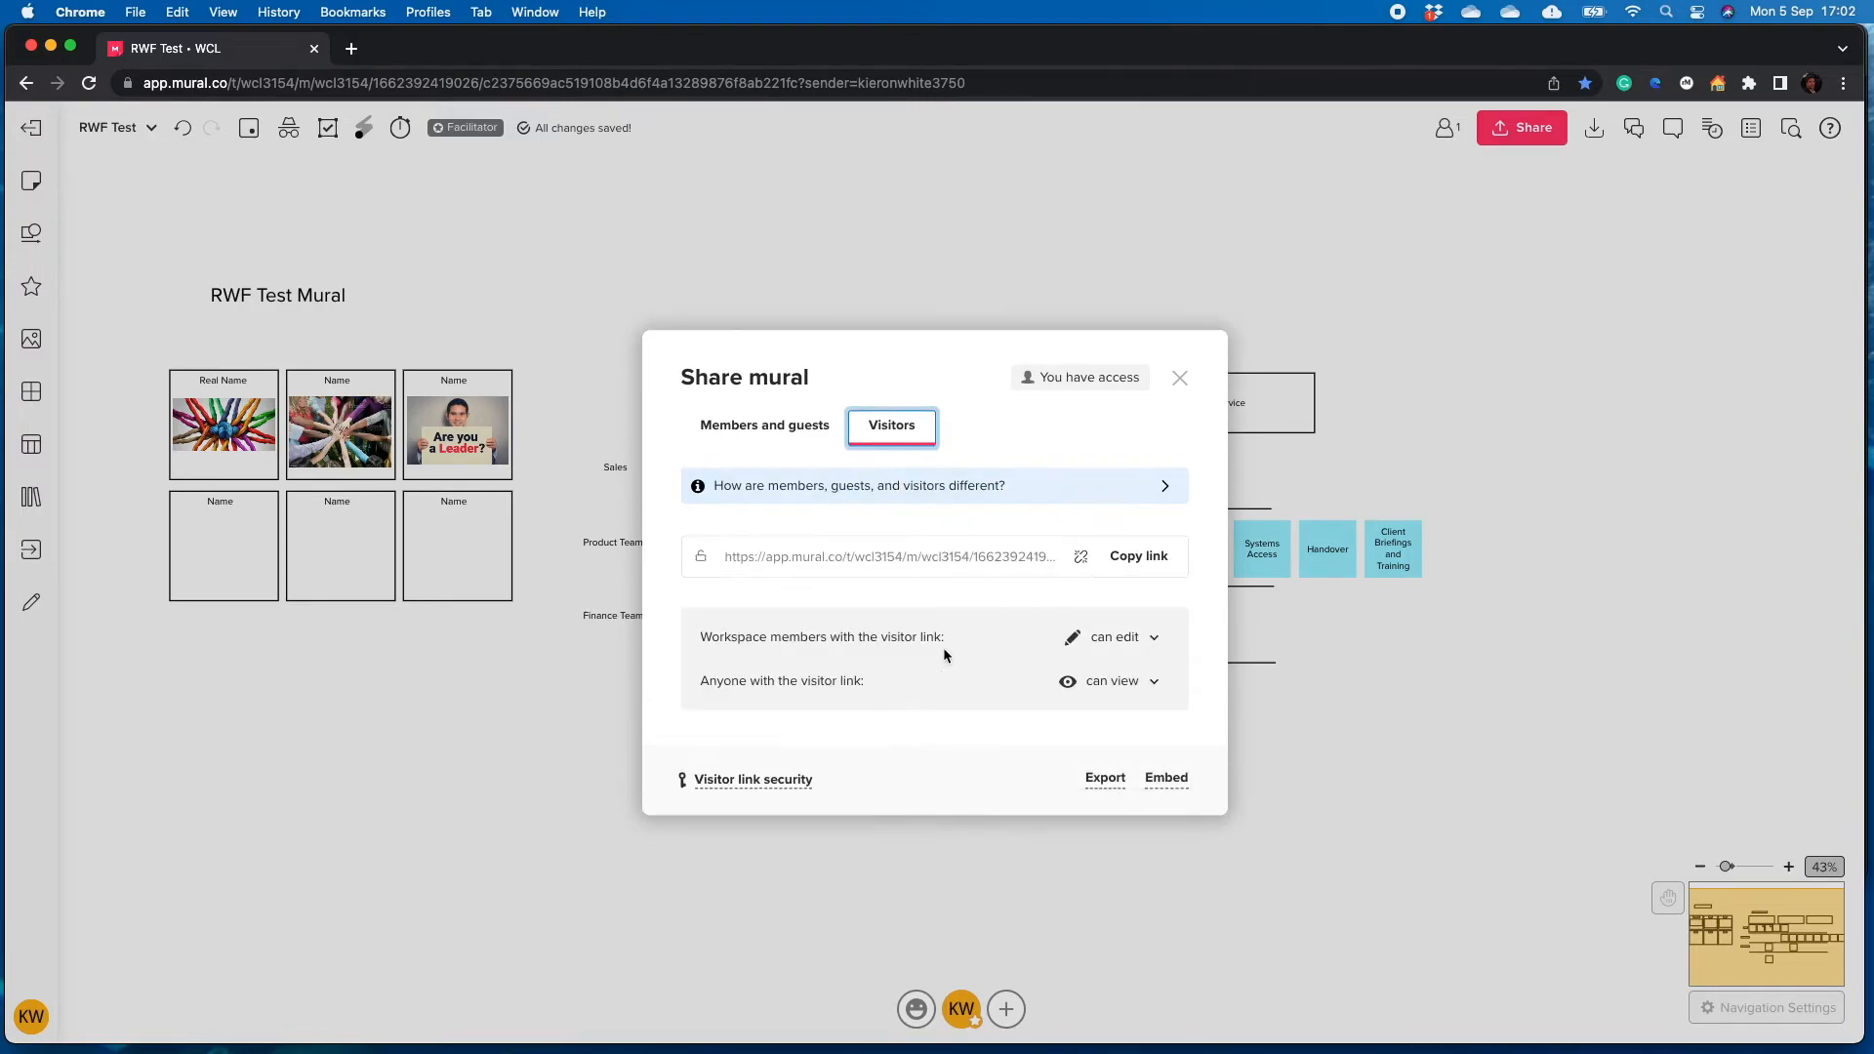
pyautogui.click(761, 429)
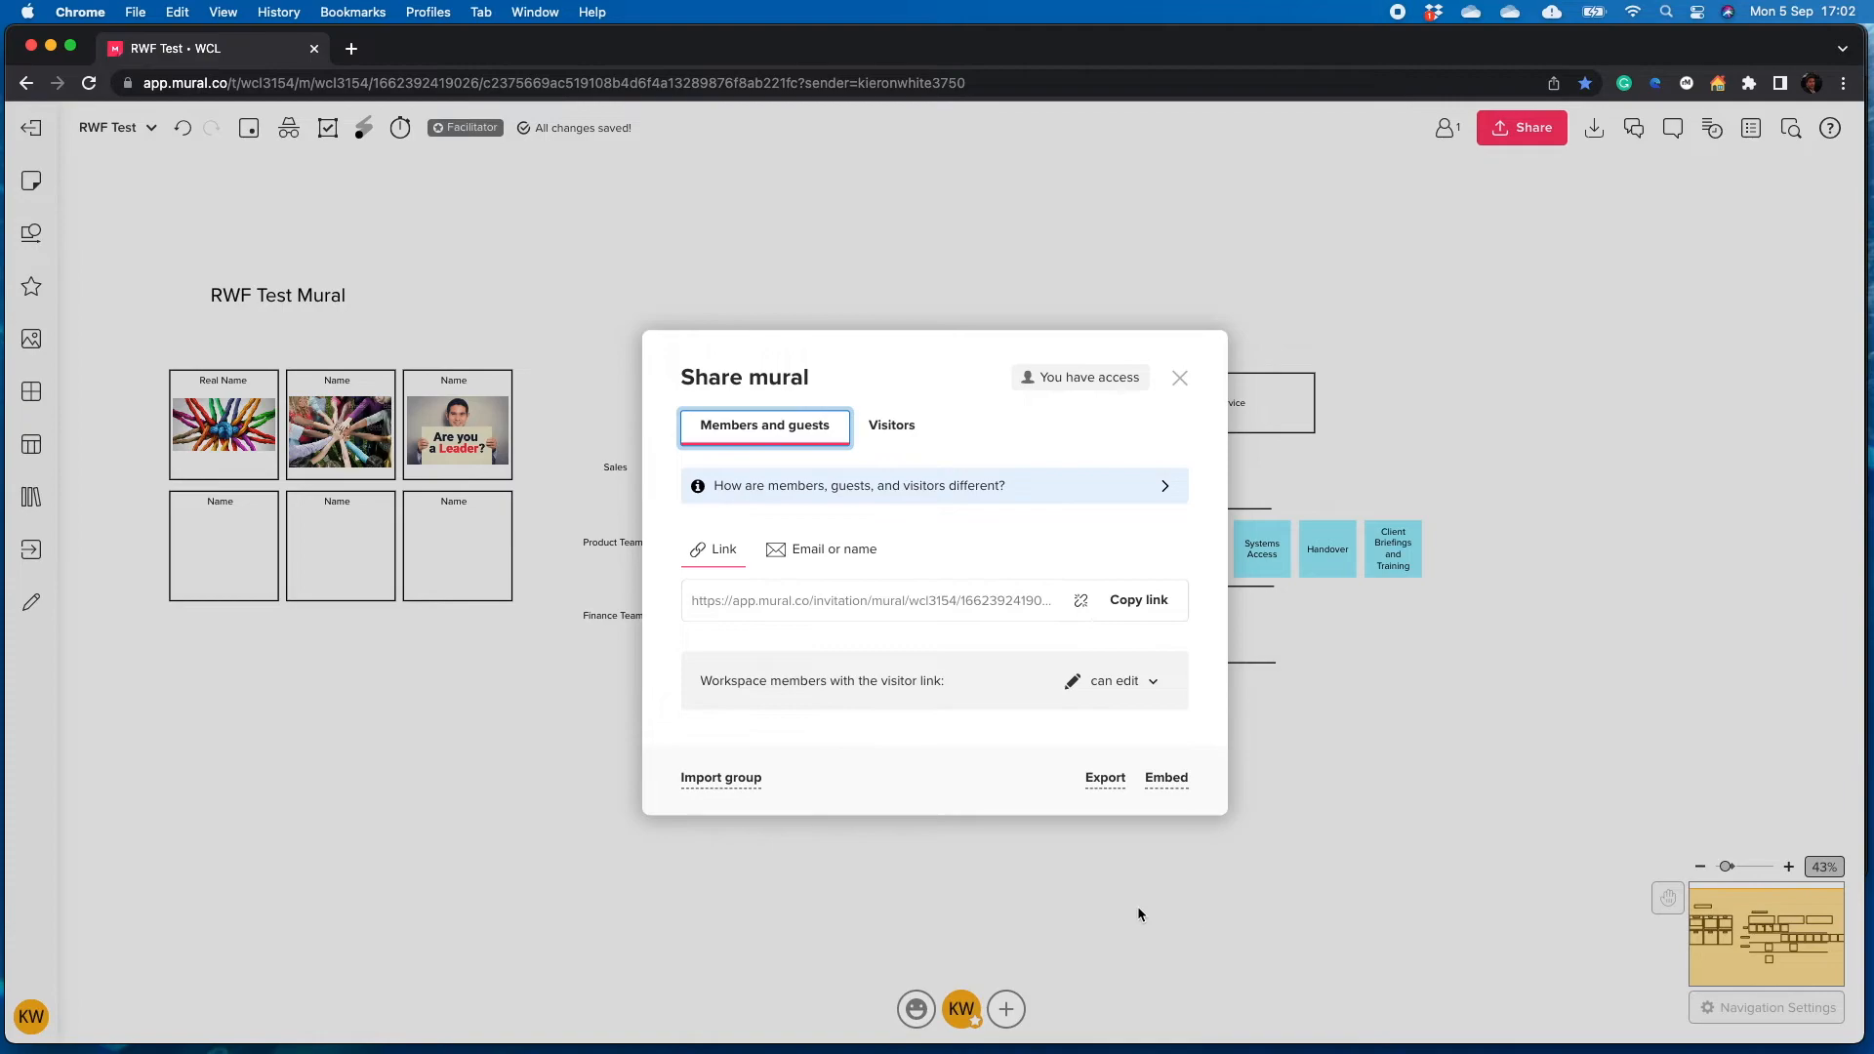
pyautogui.click(1180, 379)
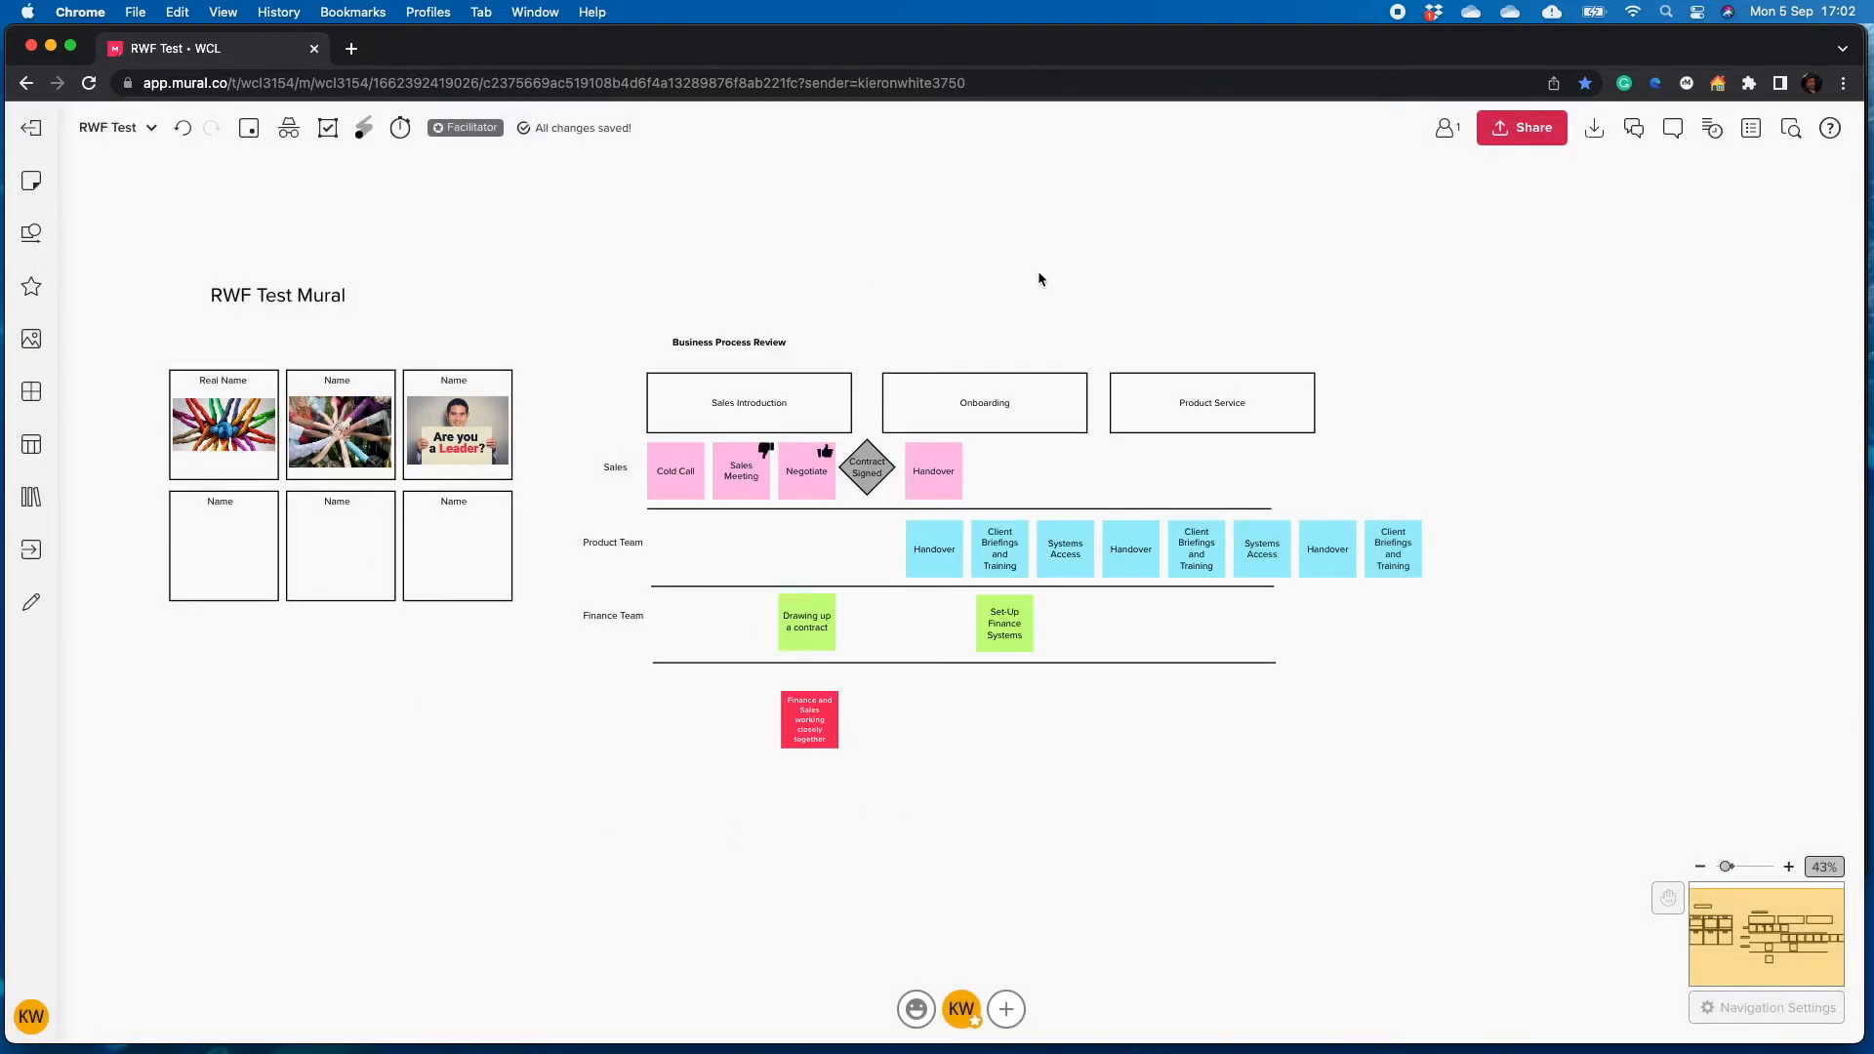
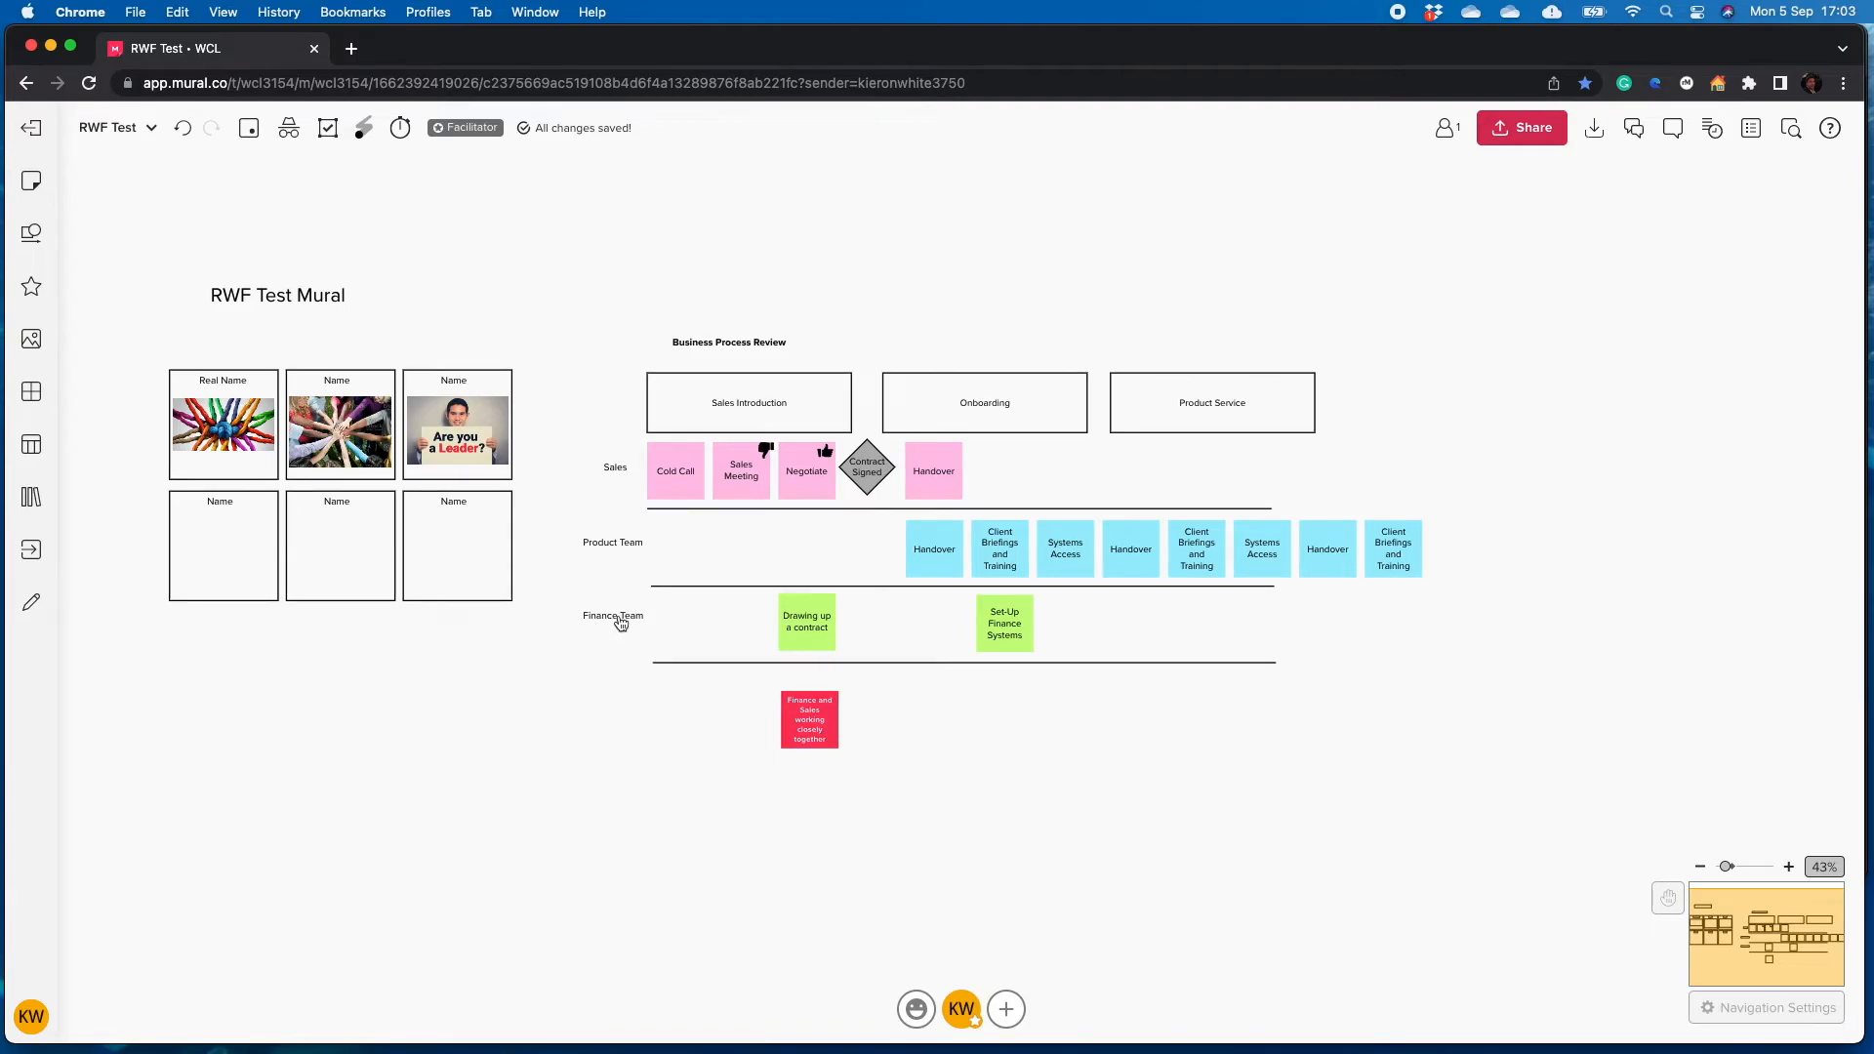
# Review the available connectors and shapes, as well as the text and sticky note options
pyautogui.scroll(-5, 549, 635)
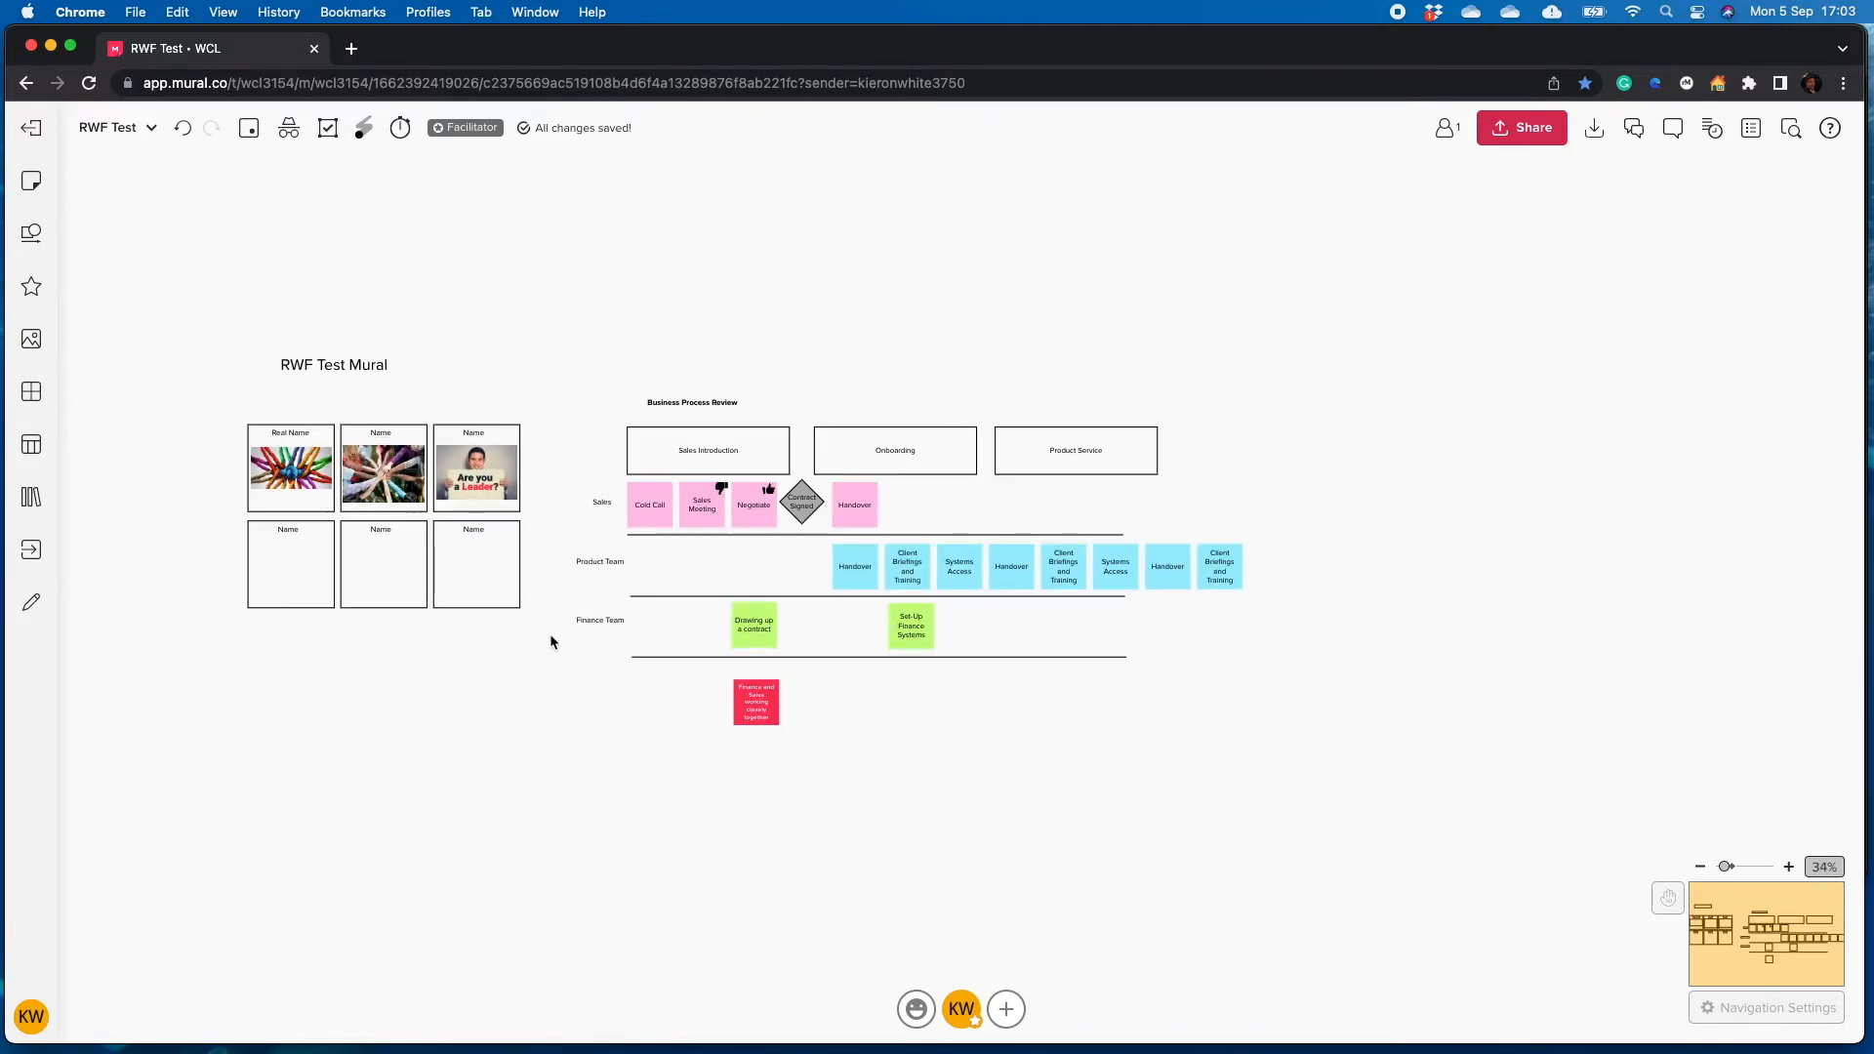
pyautogui.click(31, 232)
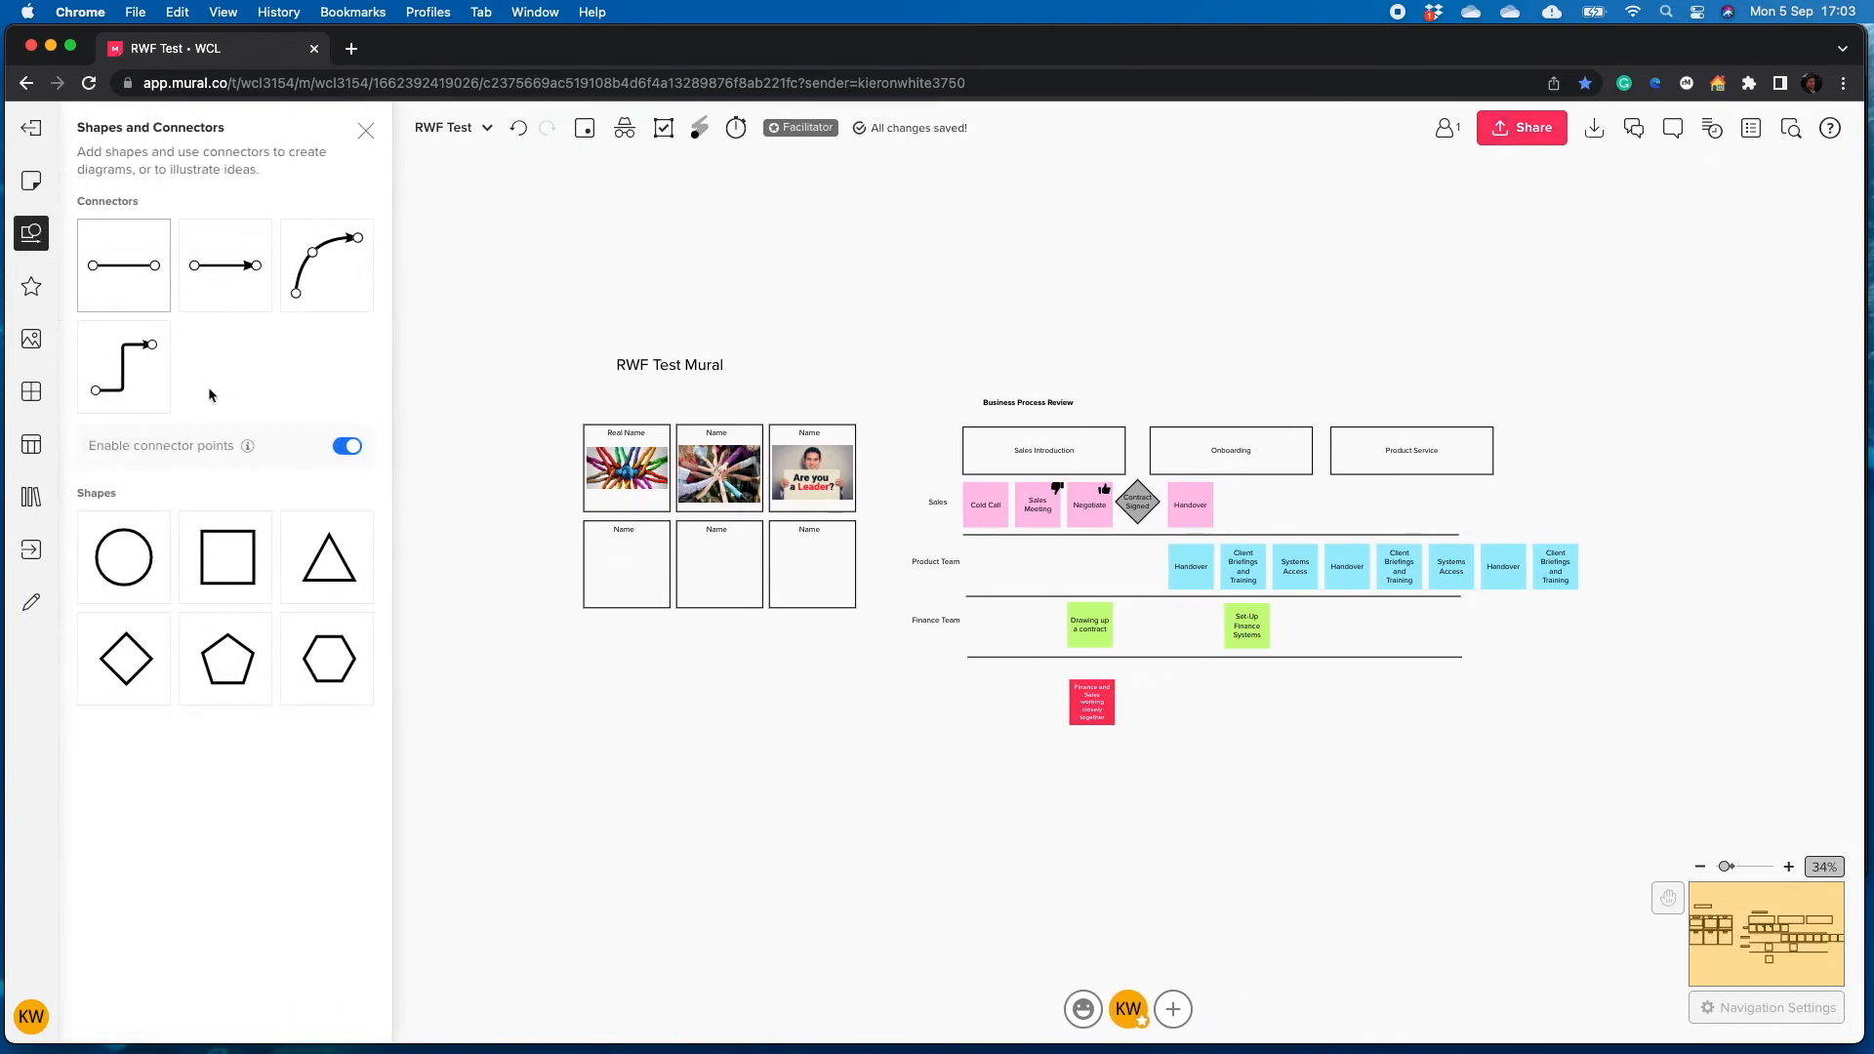
pyautogui.click(31, 180)
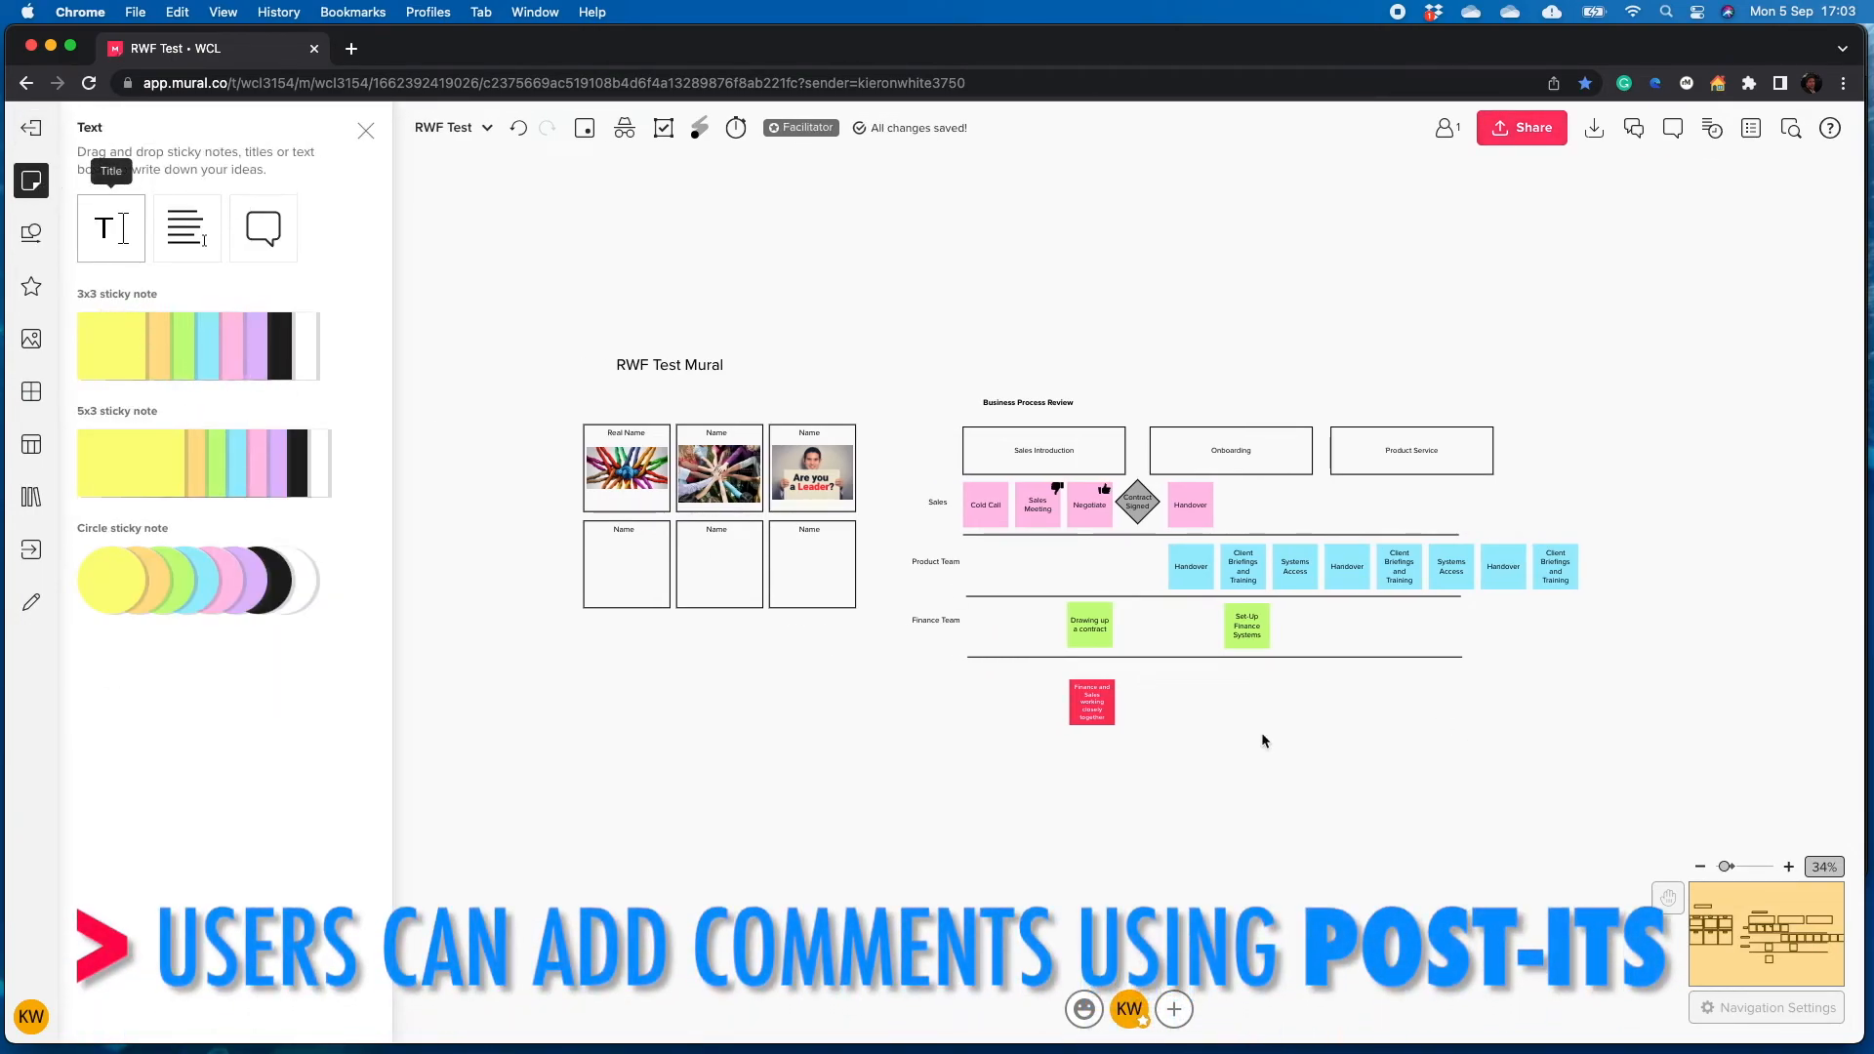
pyautogui.click(367, 132)
pyautogui.scroll(-1, 553, 519)
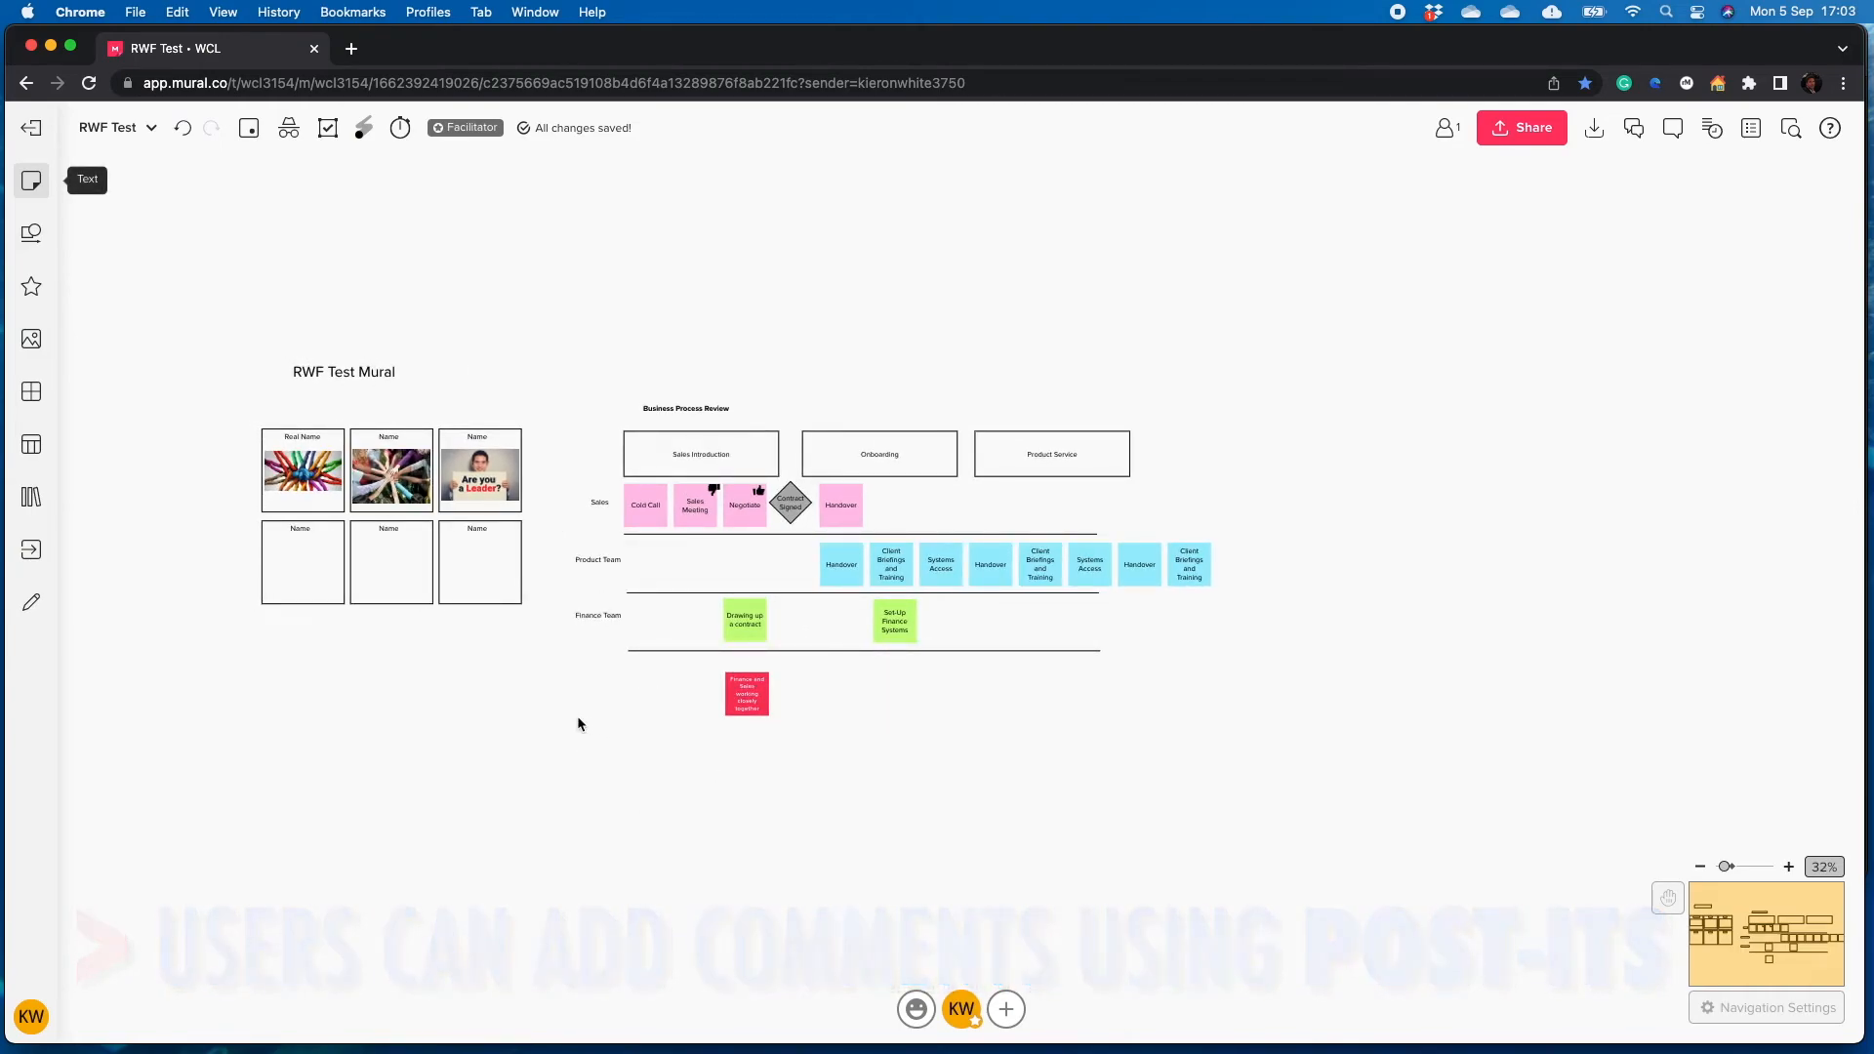
# Place a light purple 3x3 sticky note below the image boxes
pyautogui.scroll(3, 581, 723)
pyautogui.scroll(2, 363, 387)
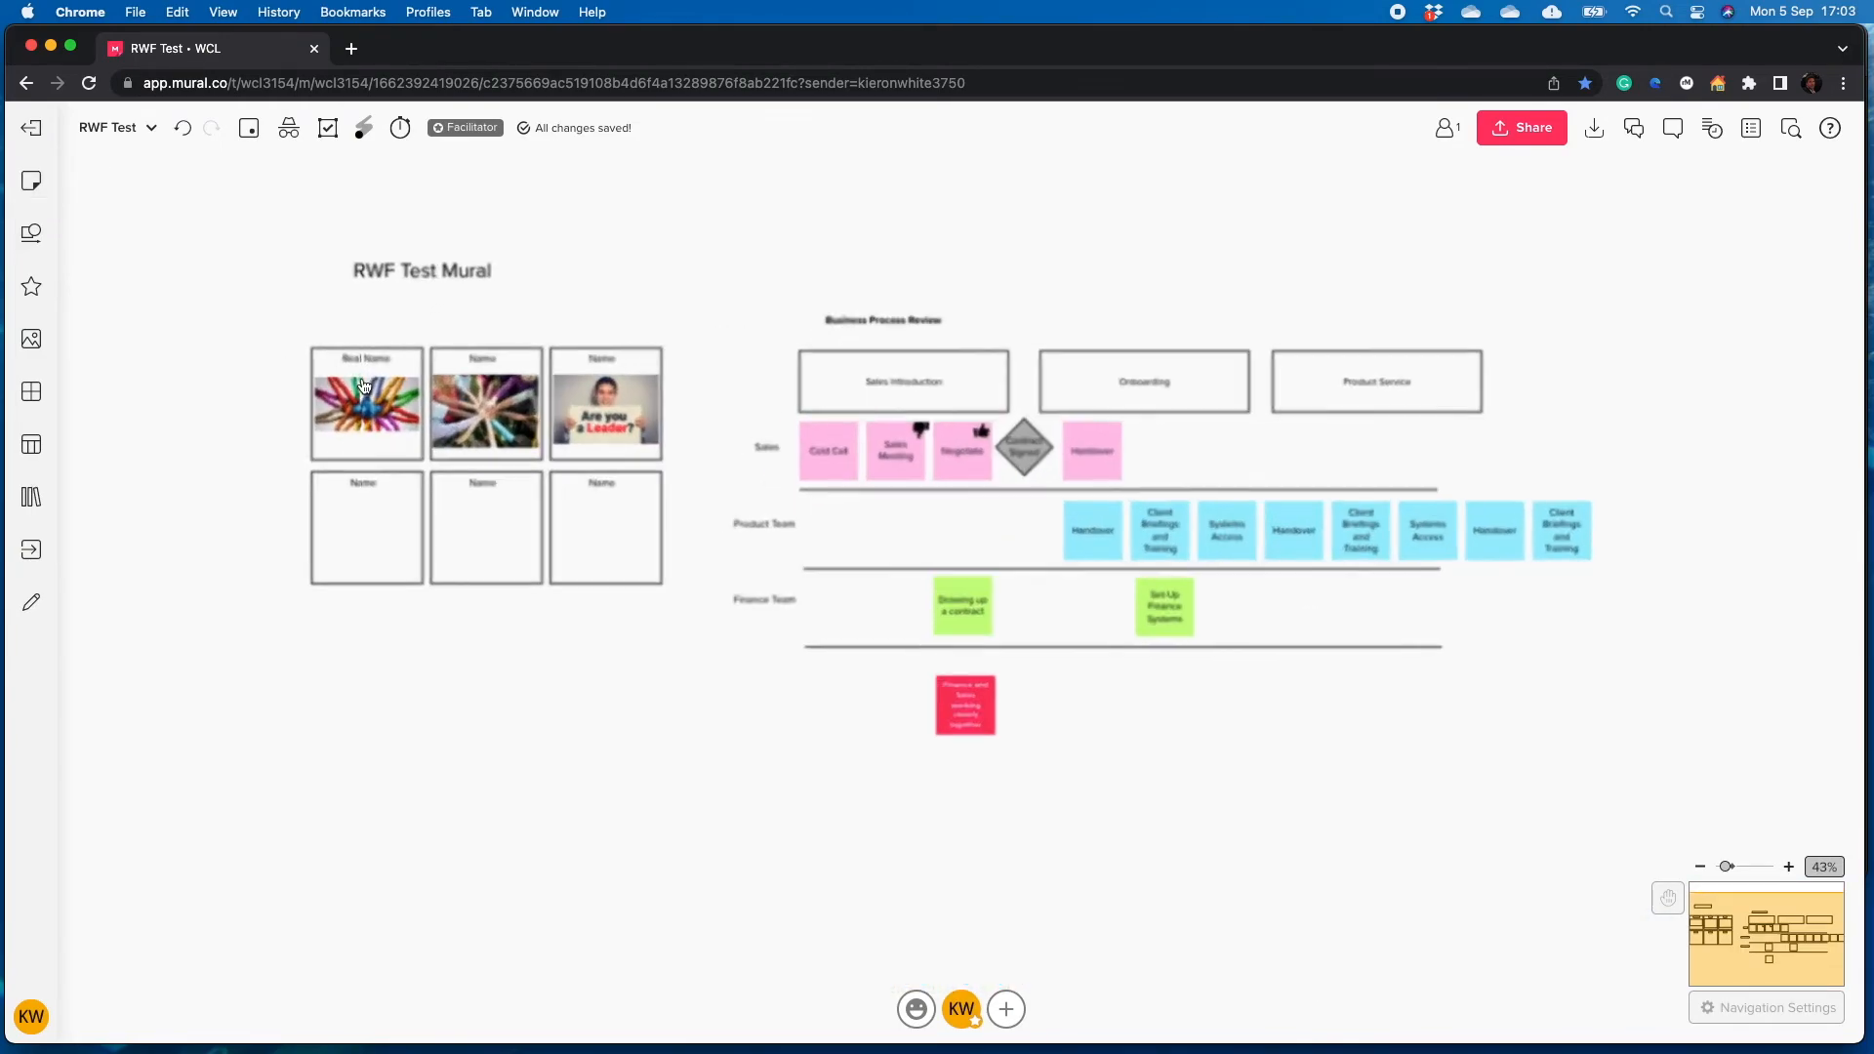
pyautogui.scroll(3, 363, 386)
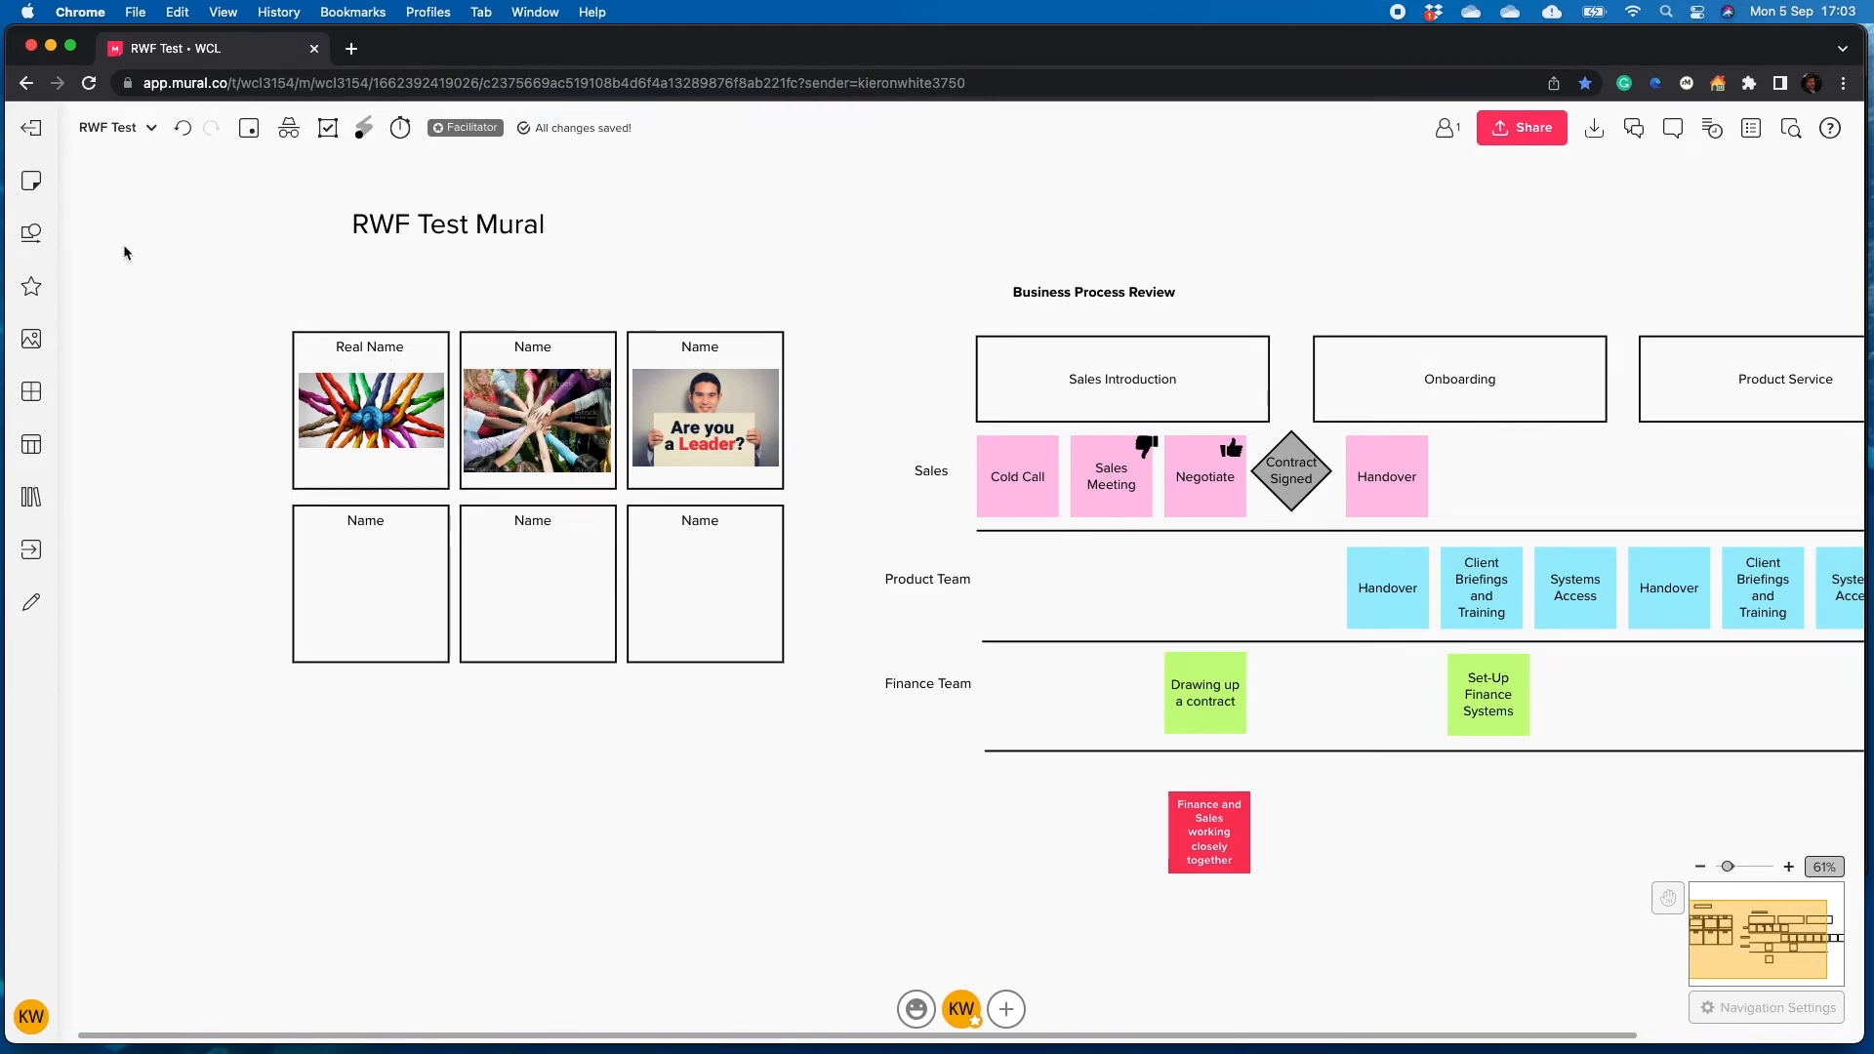
pyautogui.click(31, 181)
pyautogui.moveTo(256, 358); pyautogui.dragTo(565, 774)
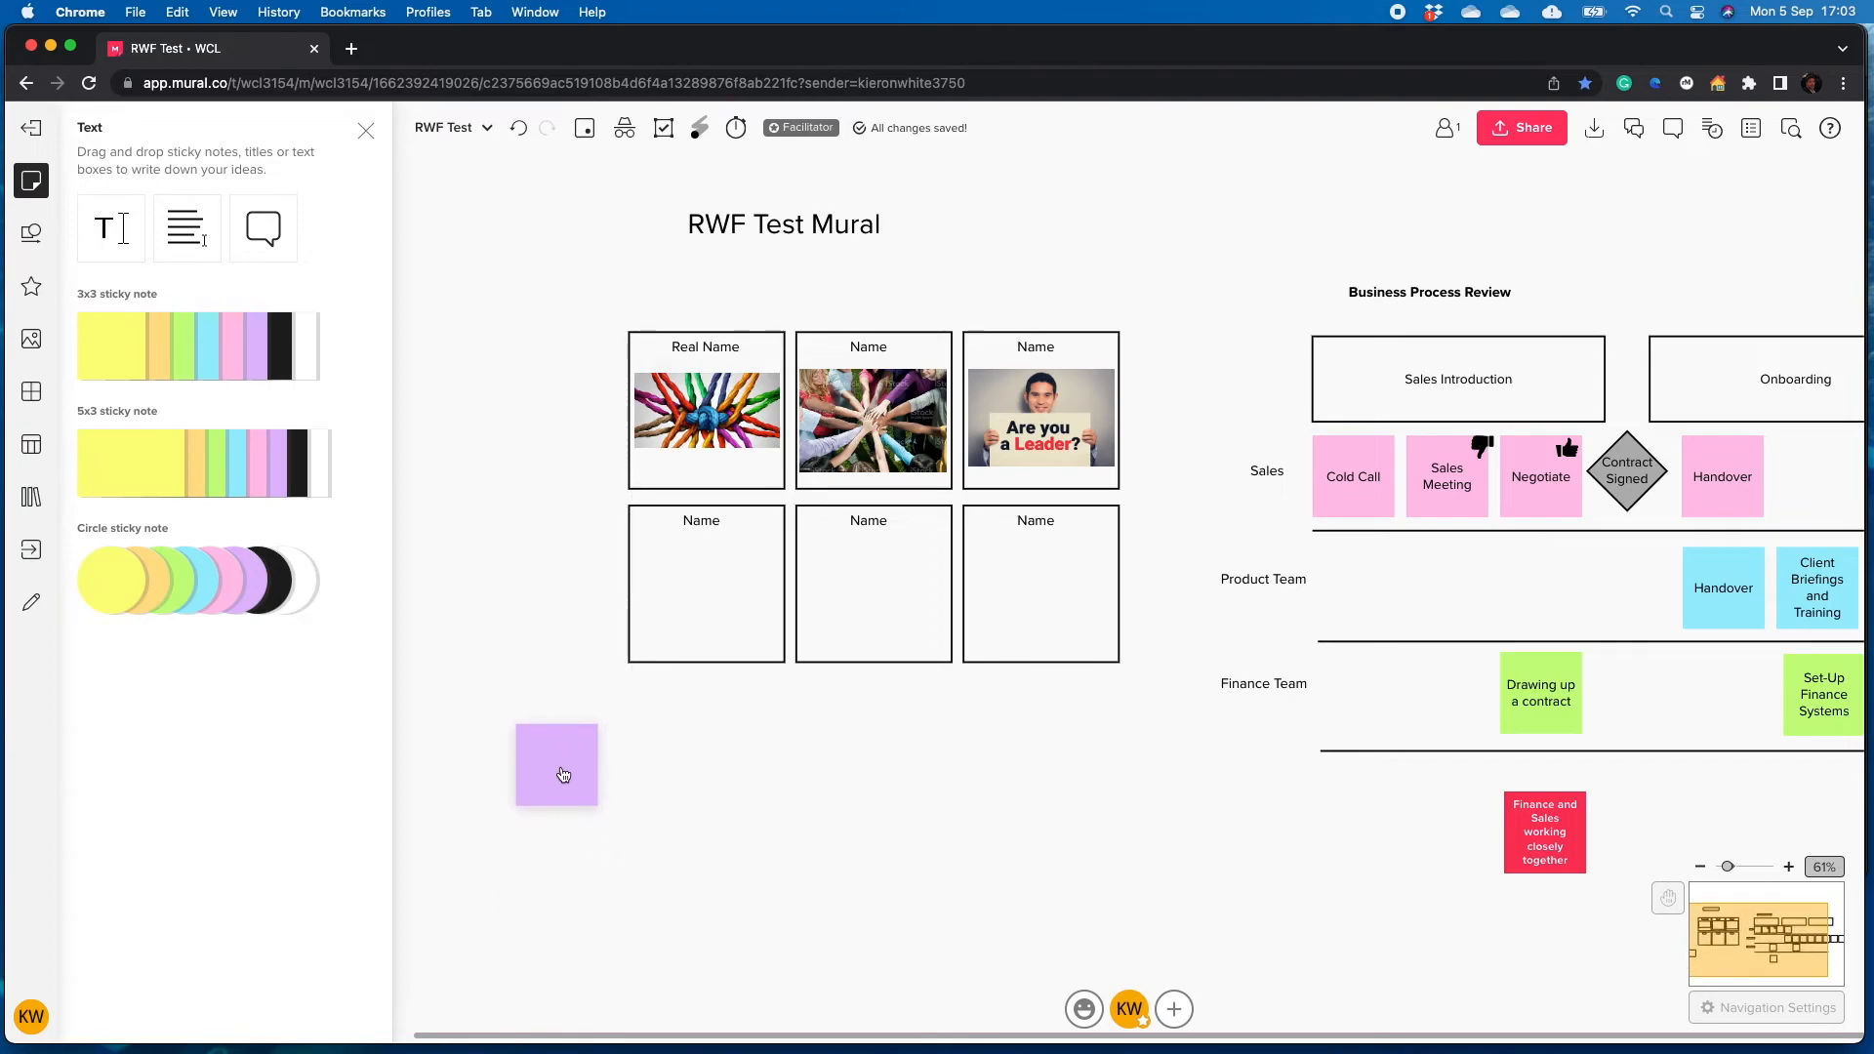
# Duplicate the "Real Name" label below the image boxes and position the purple note to the right of the copy
pyautogui.click(720, 362)
pyautogui.hotkey('ctrl', 'd')
pyautogui.moveTo(794, 350); pyautogui.dragTo(684, 767)
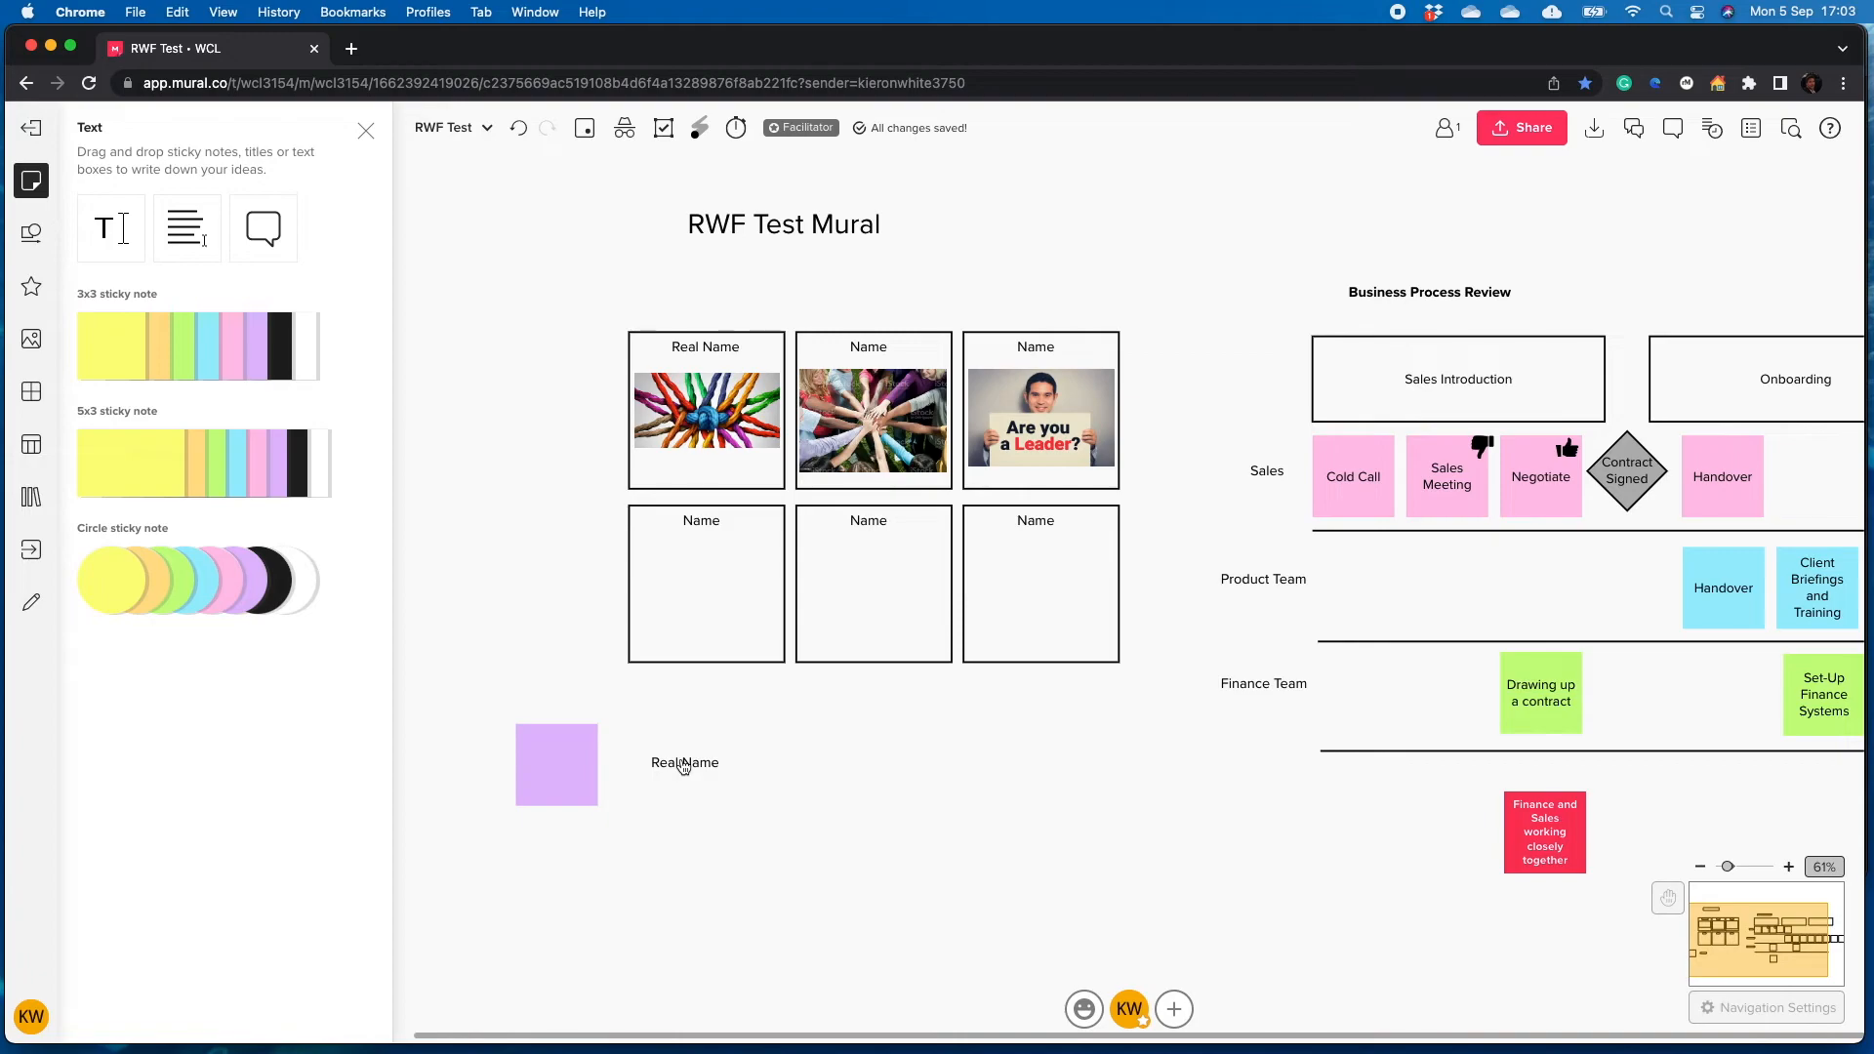
pyautogui.moveTo(556, 766); pyautogui.dragTo(809, 763)
# Duplicate the "Real Name" label and purple note pair until four rows are stacked below the image boxes
pyautogui.keyDown('shift'); pyautogui.click(683, 778); pyautogui.keyUp('shift')
pyautogui.press('super+d')
pyautogui.moveTo(1020, 789); pyautogui.dragTo(816, 907)
pyautogui.scroll(-2, 1005, 752)
pyautogui.moveTo(1009, 753); pyautogui.dragTo(909, 358)
pyautogui.press('super+d')
pyautogui.moveTo(922, 441); pyautogui.dragTo(660, 651)
pyautogui.press('super+d')
pyautogui.click(962, 419)
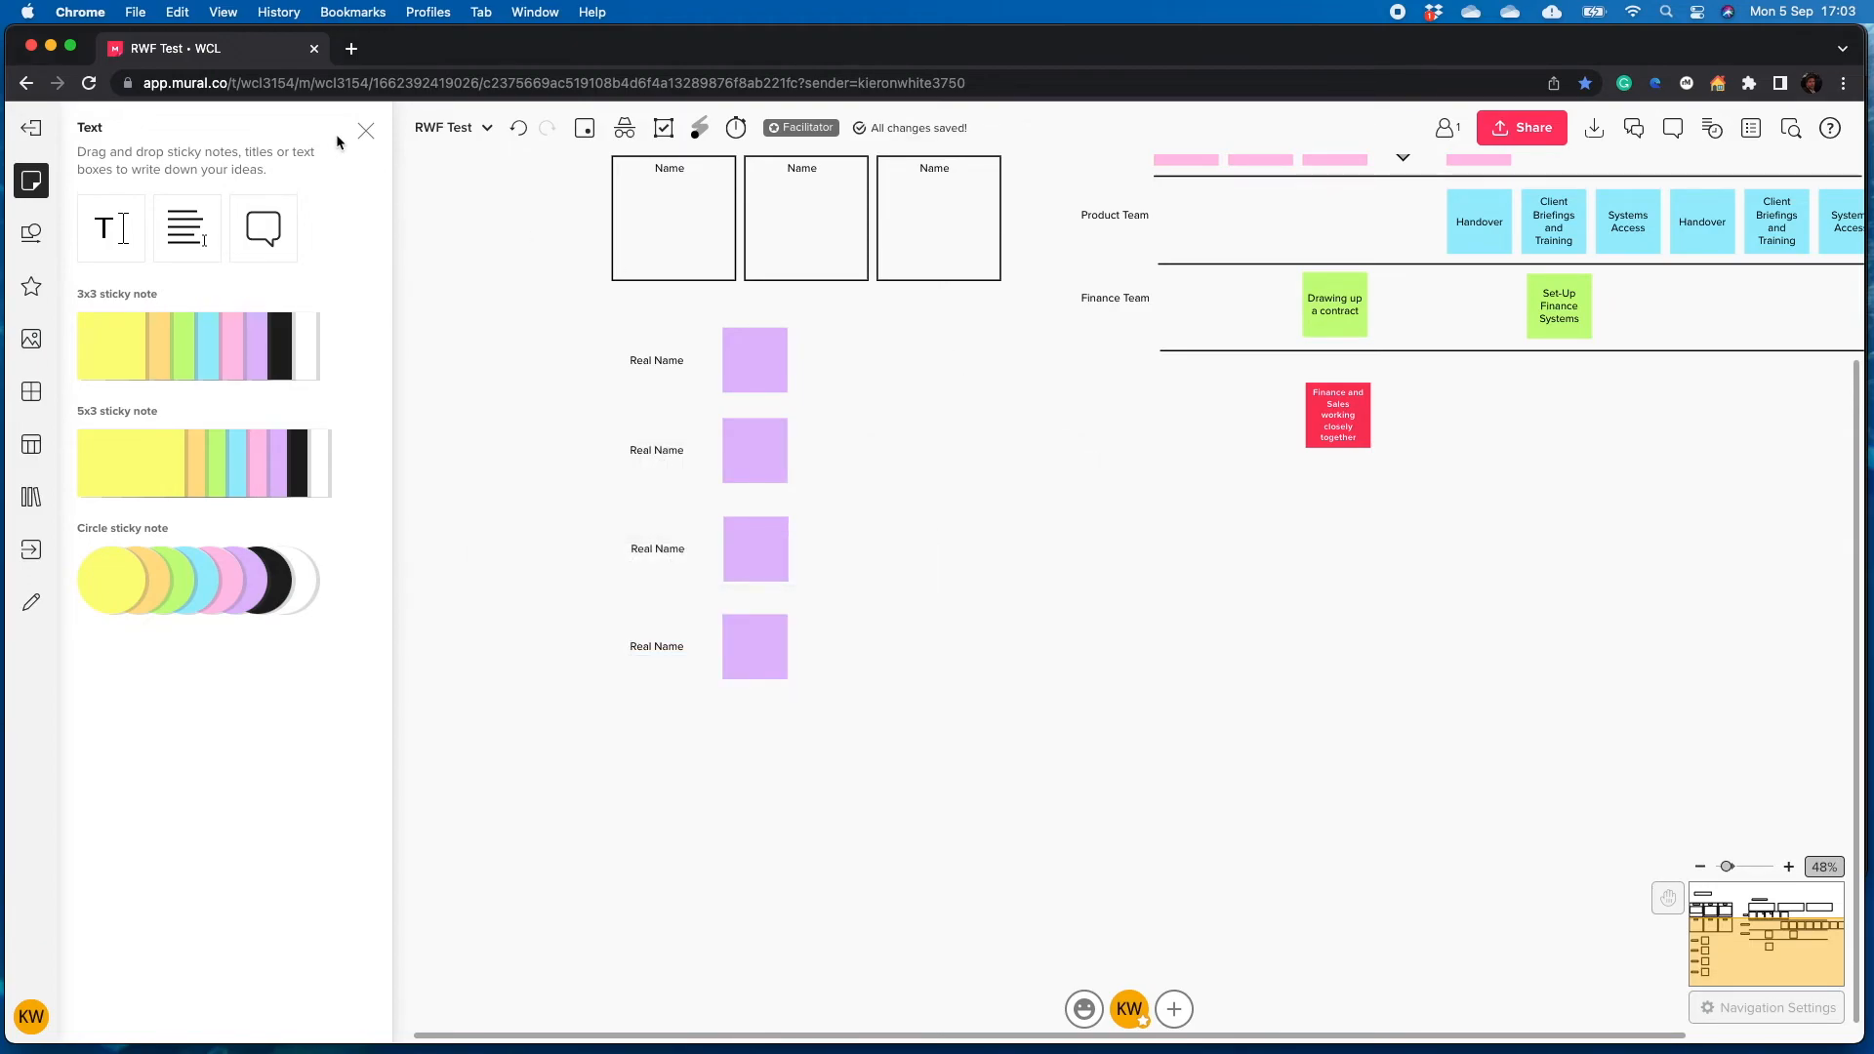
pyautogui.click(366, 131)
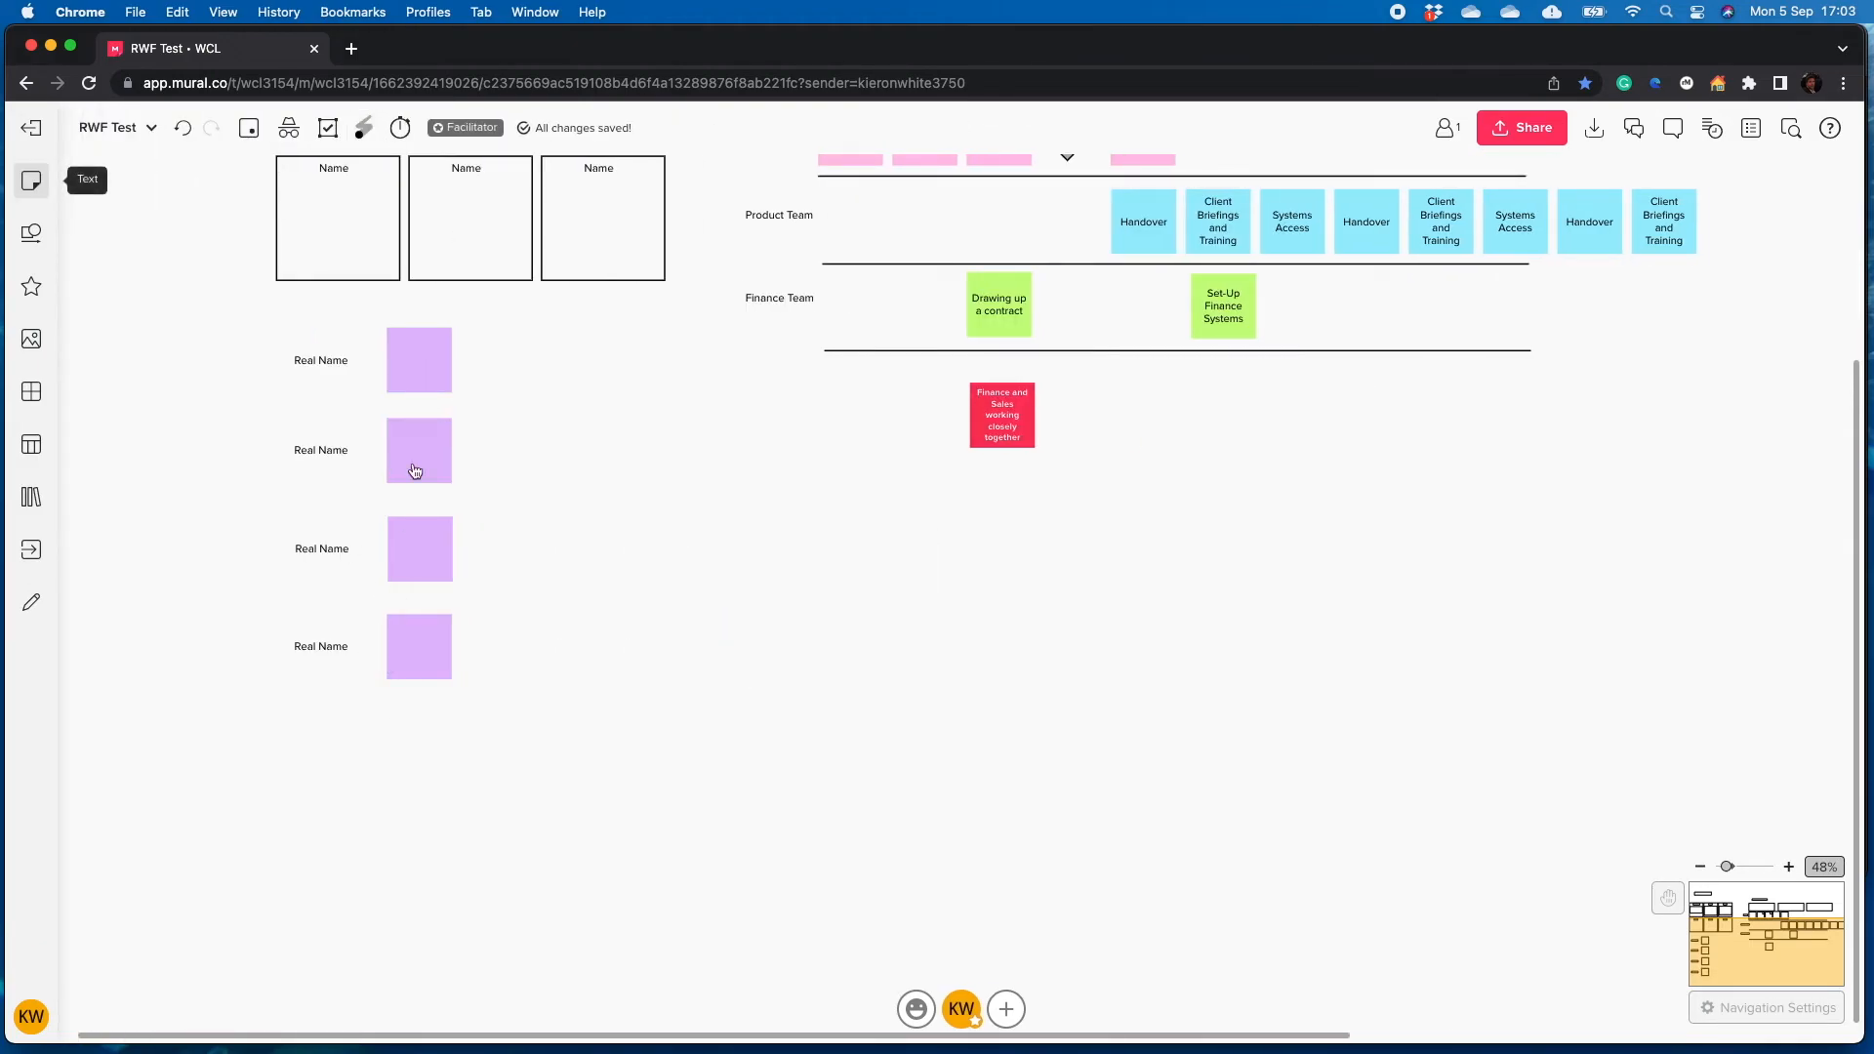
# Try bright blue as the colour of the first participant note
pyautogui.rightClick(427, 349)
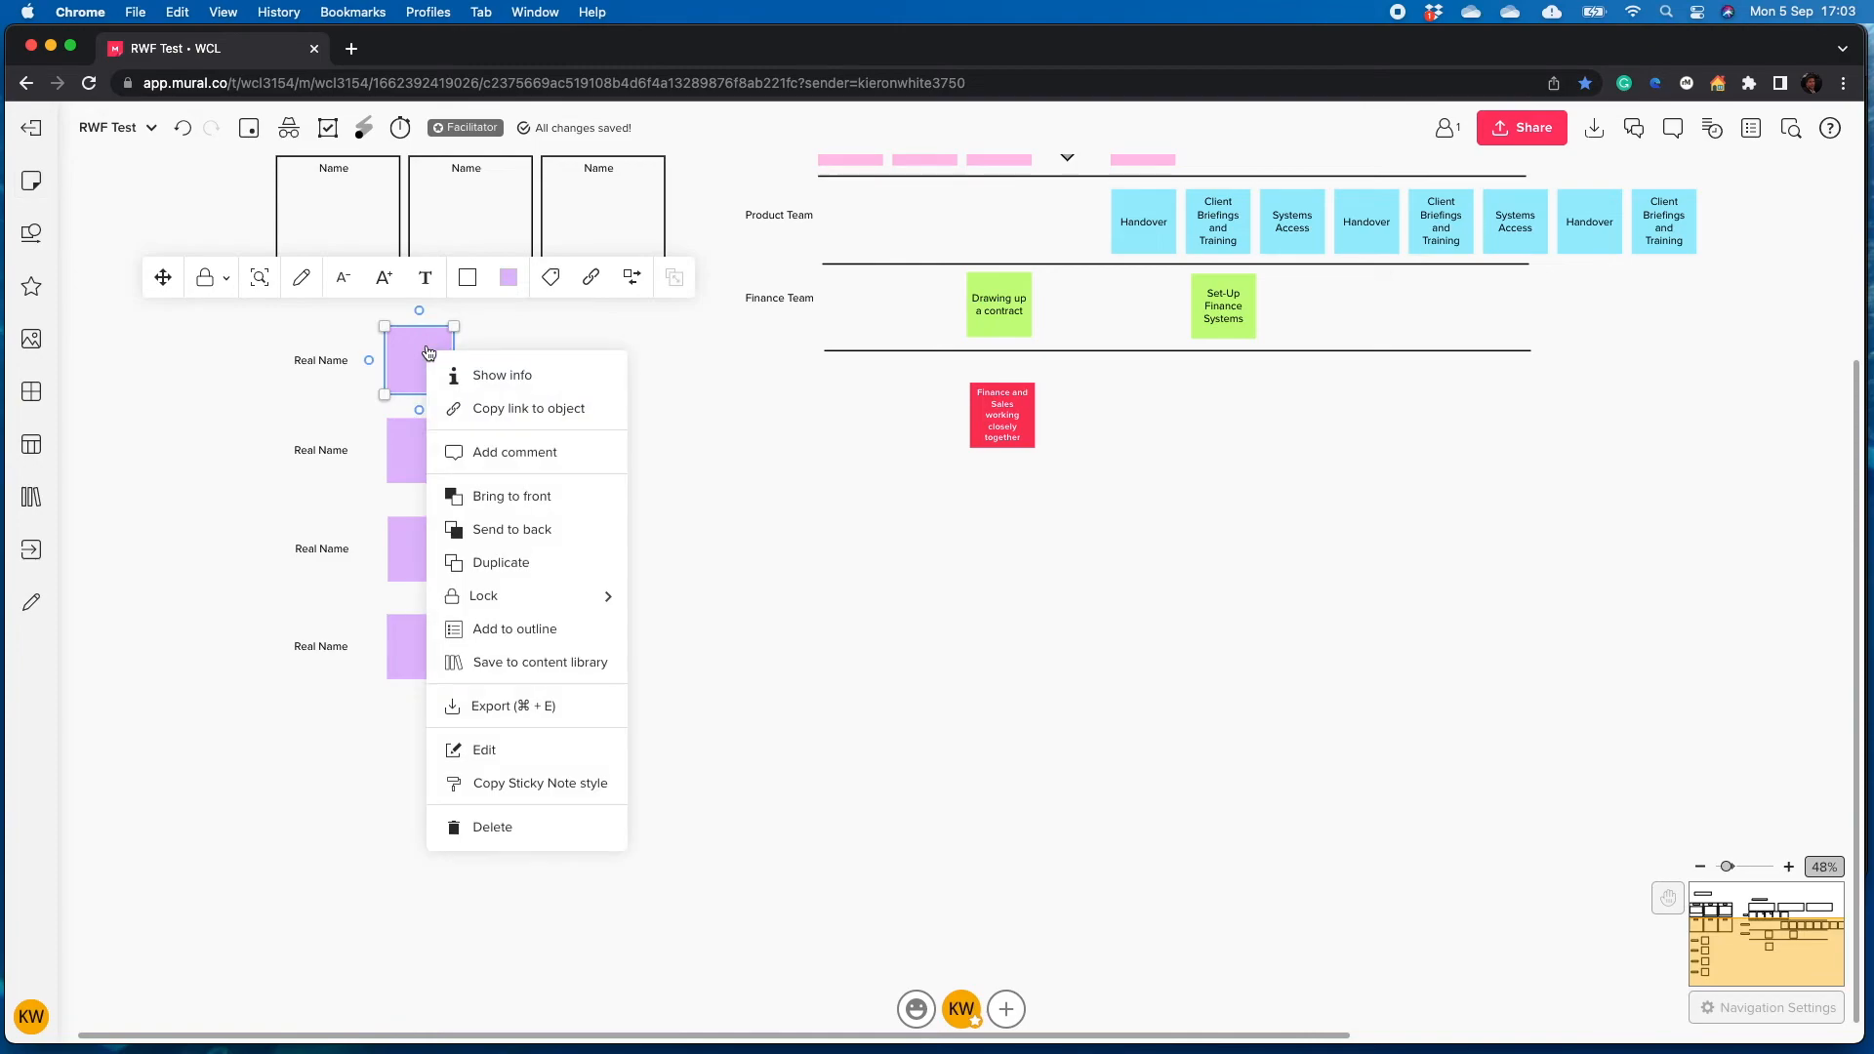
pyautogui.click(509, 279)
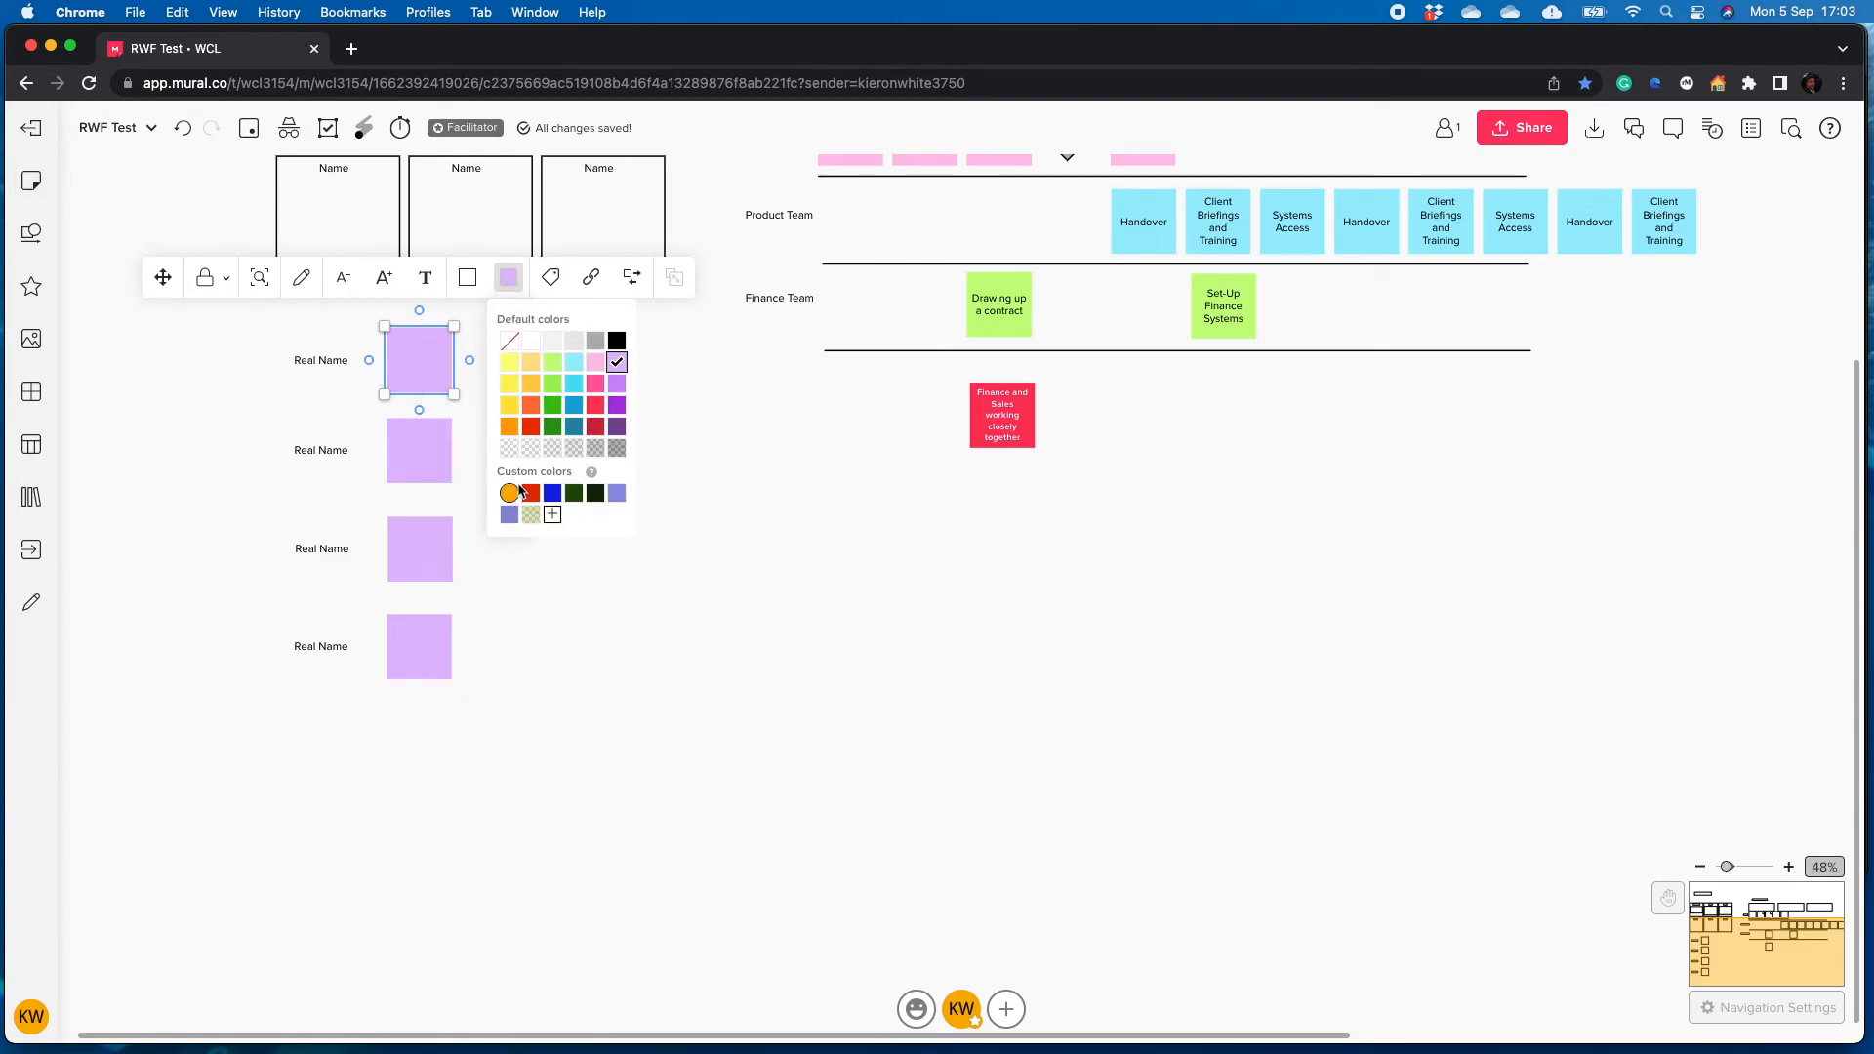
pyautogui.click(574, 383)
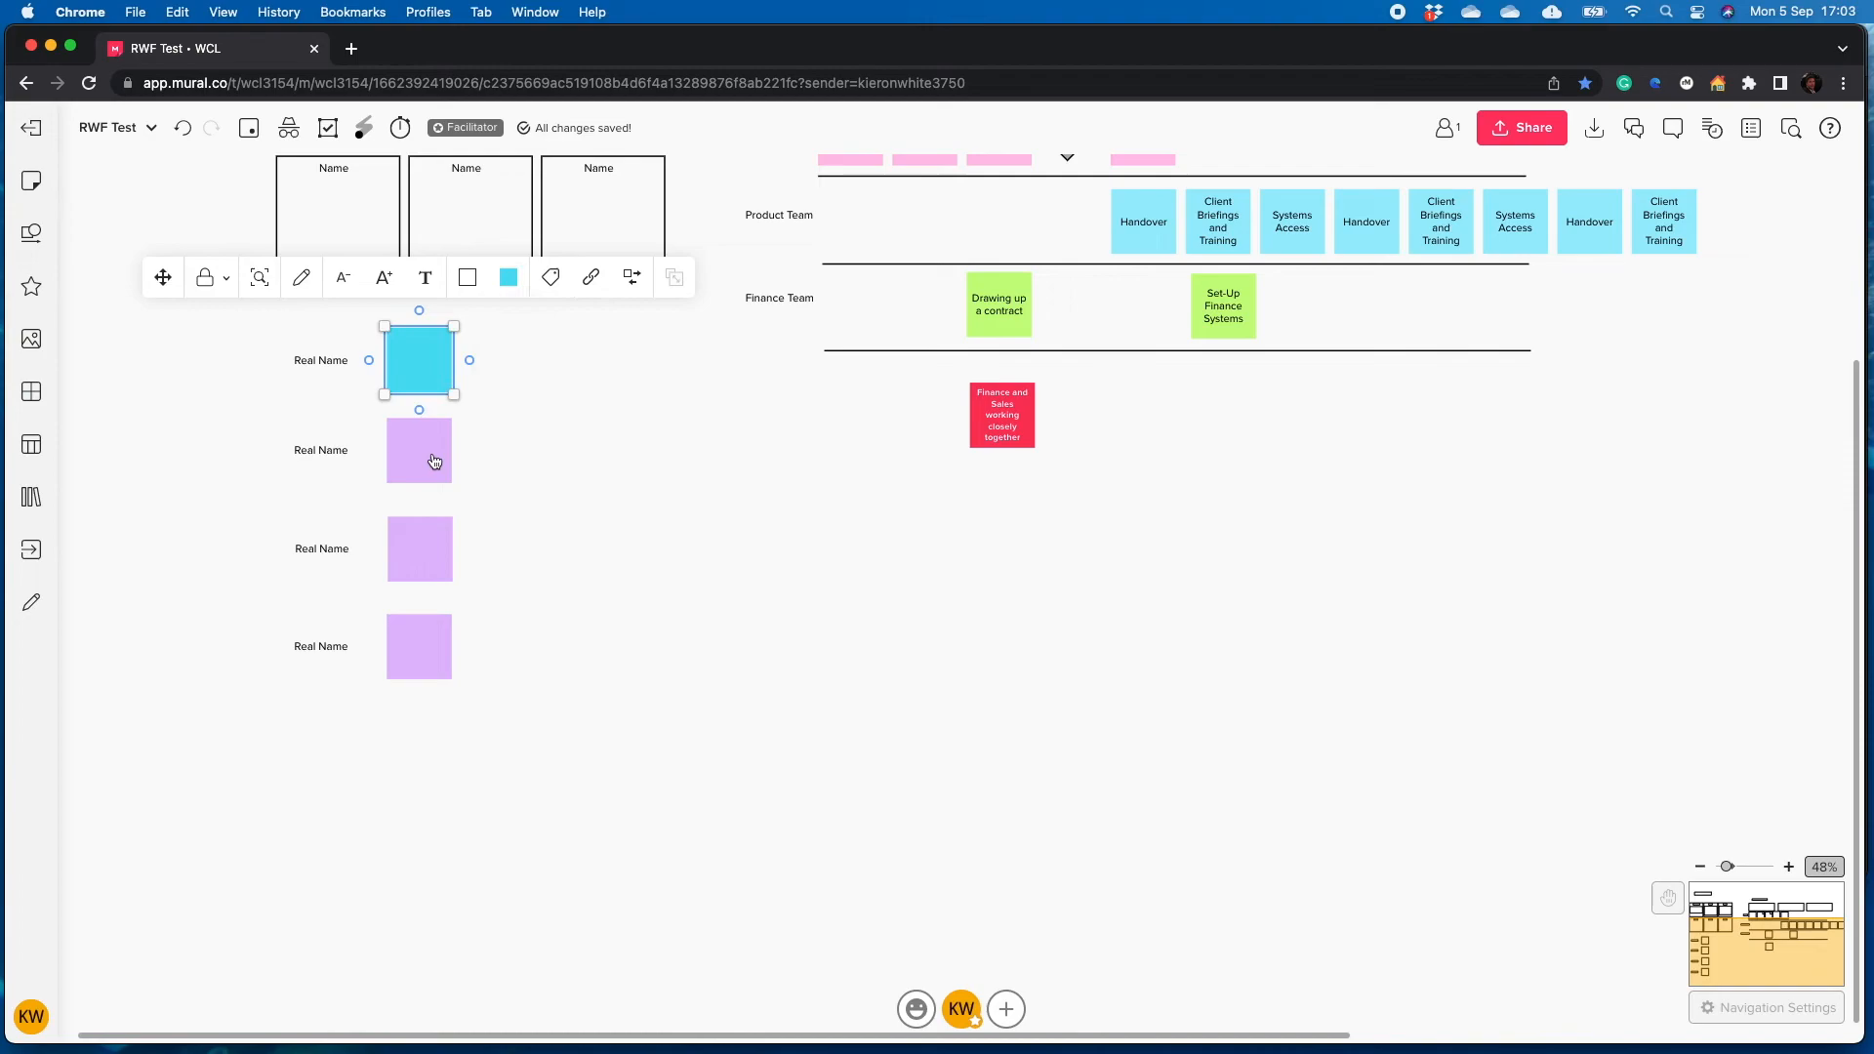
# Set the first participant note's colour to light yellow
pyautogui.click(435, 461)
pyautogui.click(473, 301)
pyautogui.click(431, 341)
pyautogui.click(509, 280)
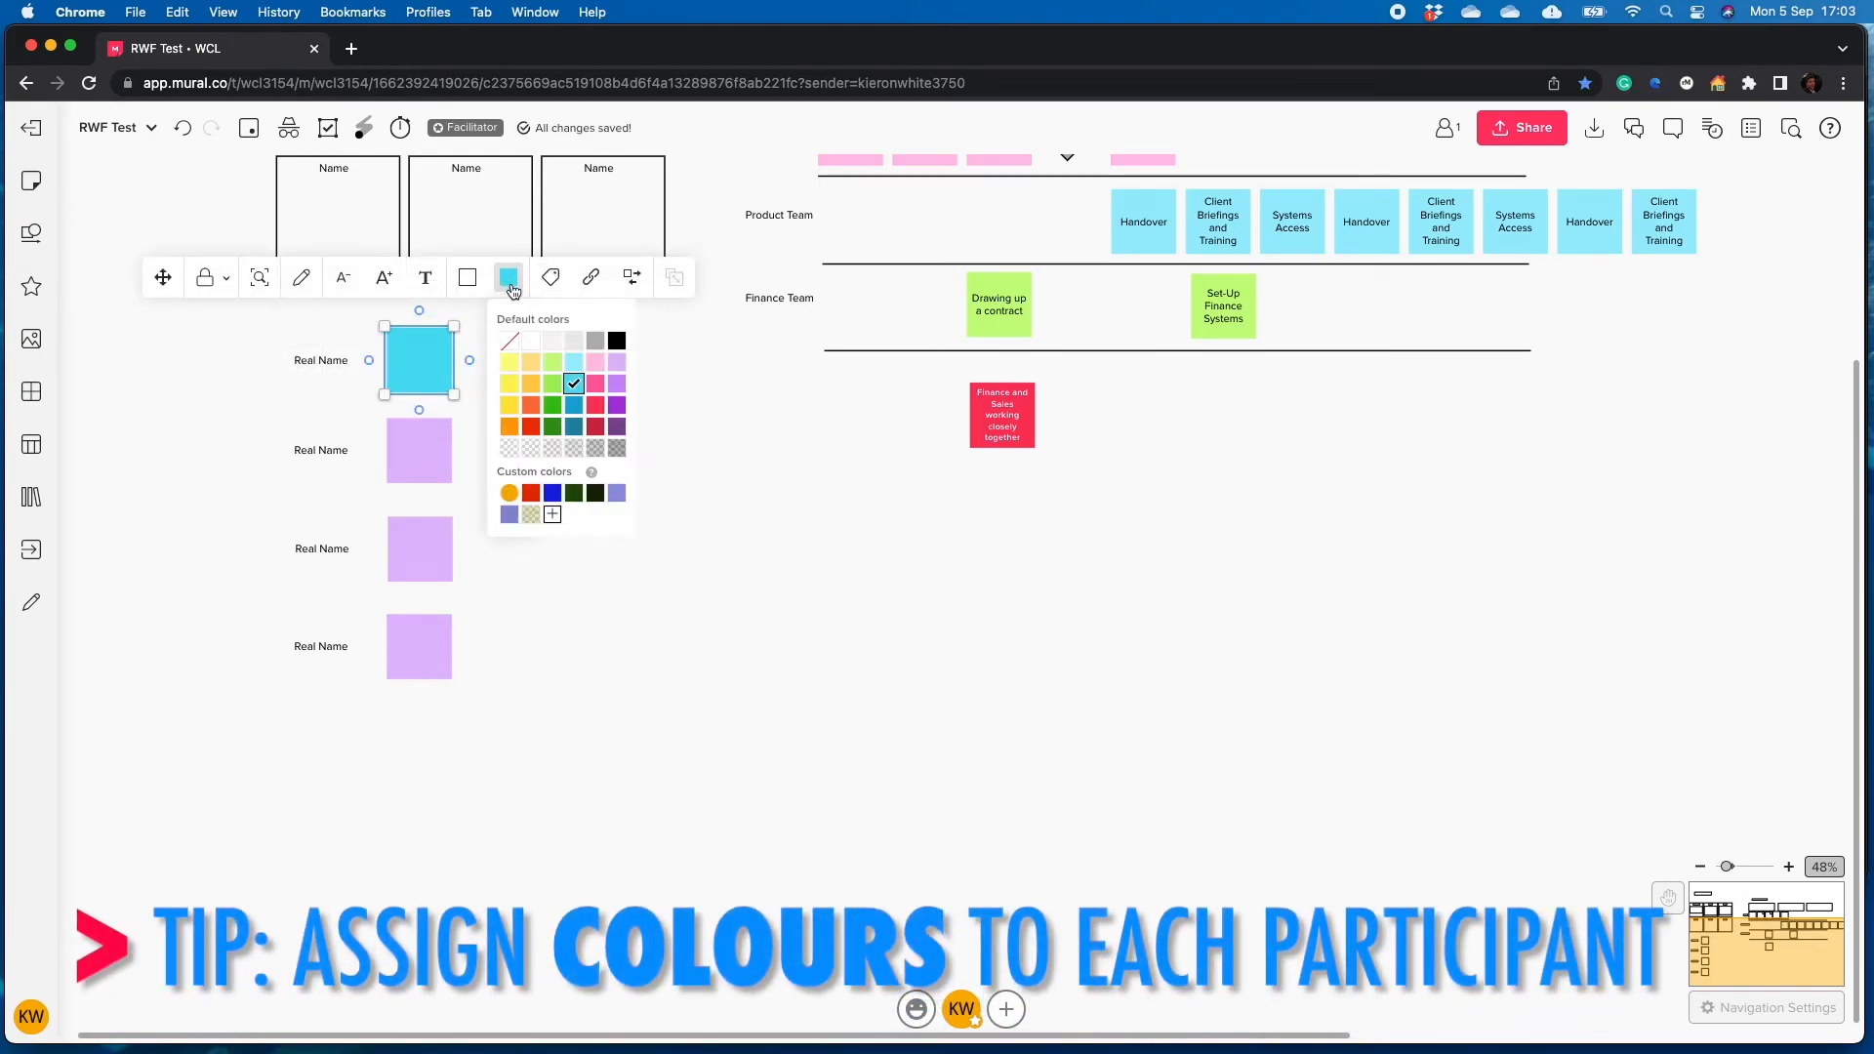
pyautogui.click(509, 362)
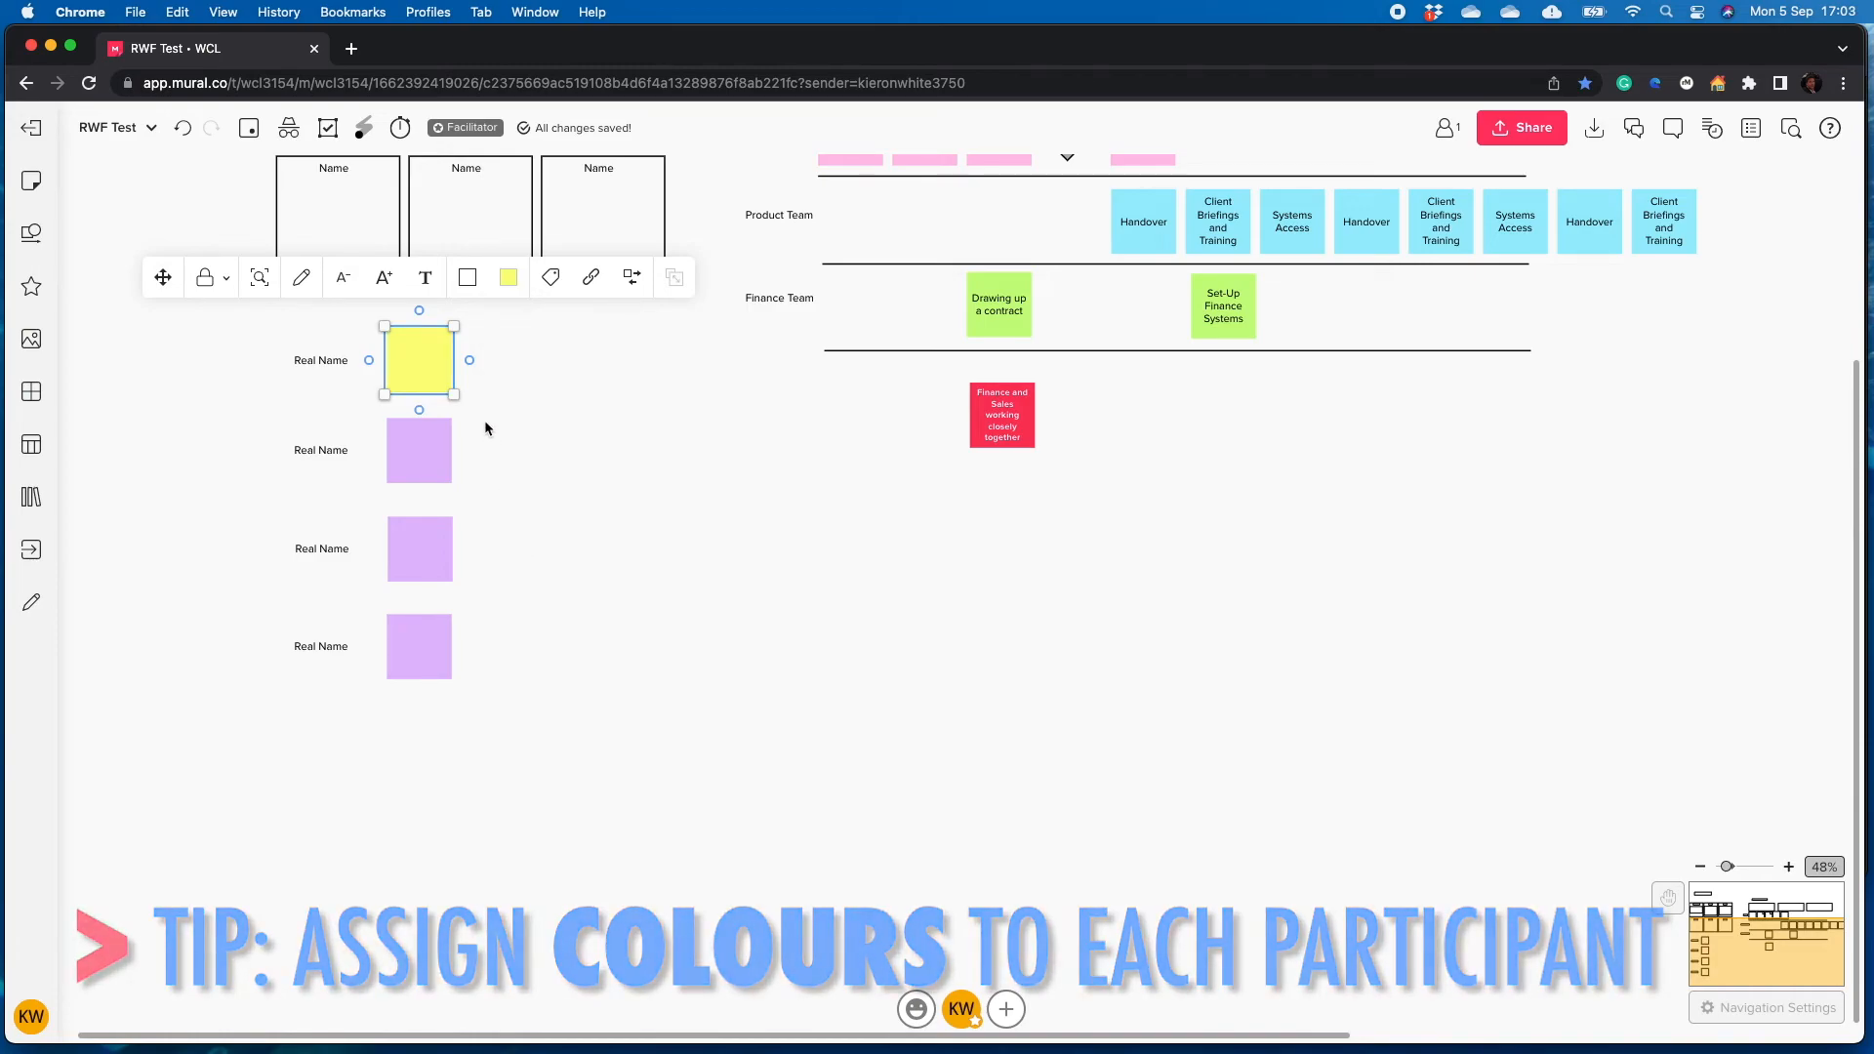
# Colour the second participant note orange, the third dark purple and the fourth blue
pyautogui.click(419, 463)
pyautogui.click(509, 368)
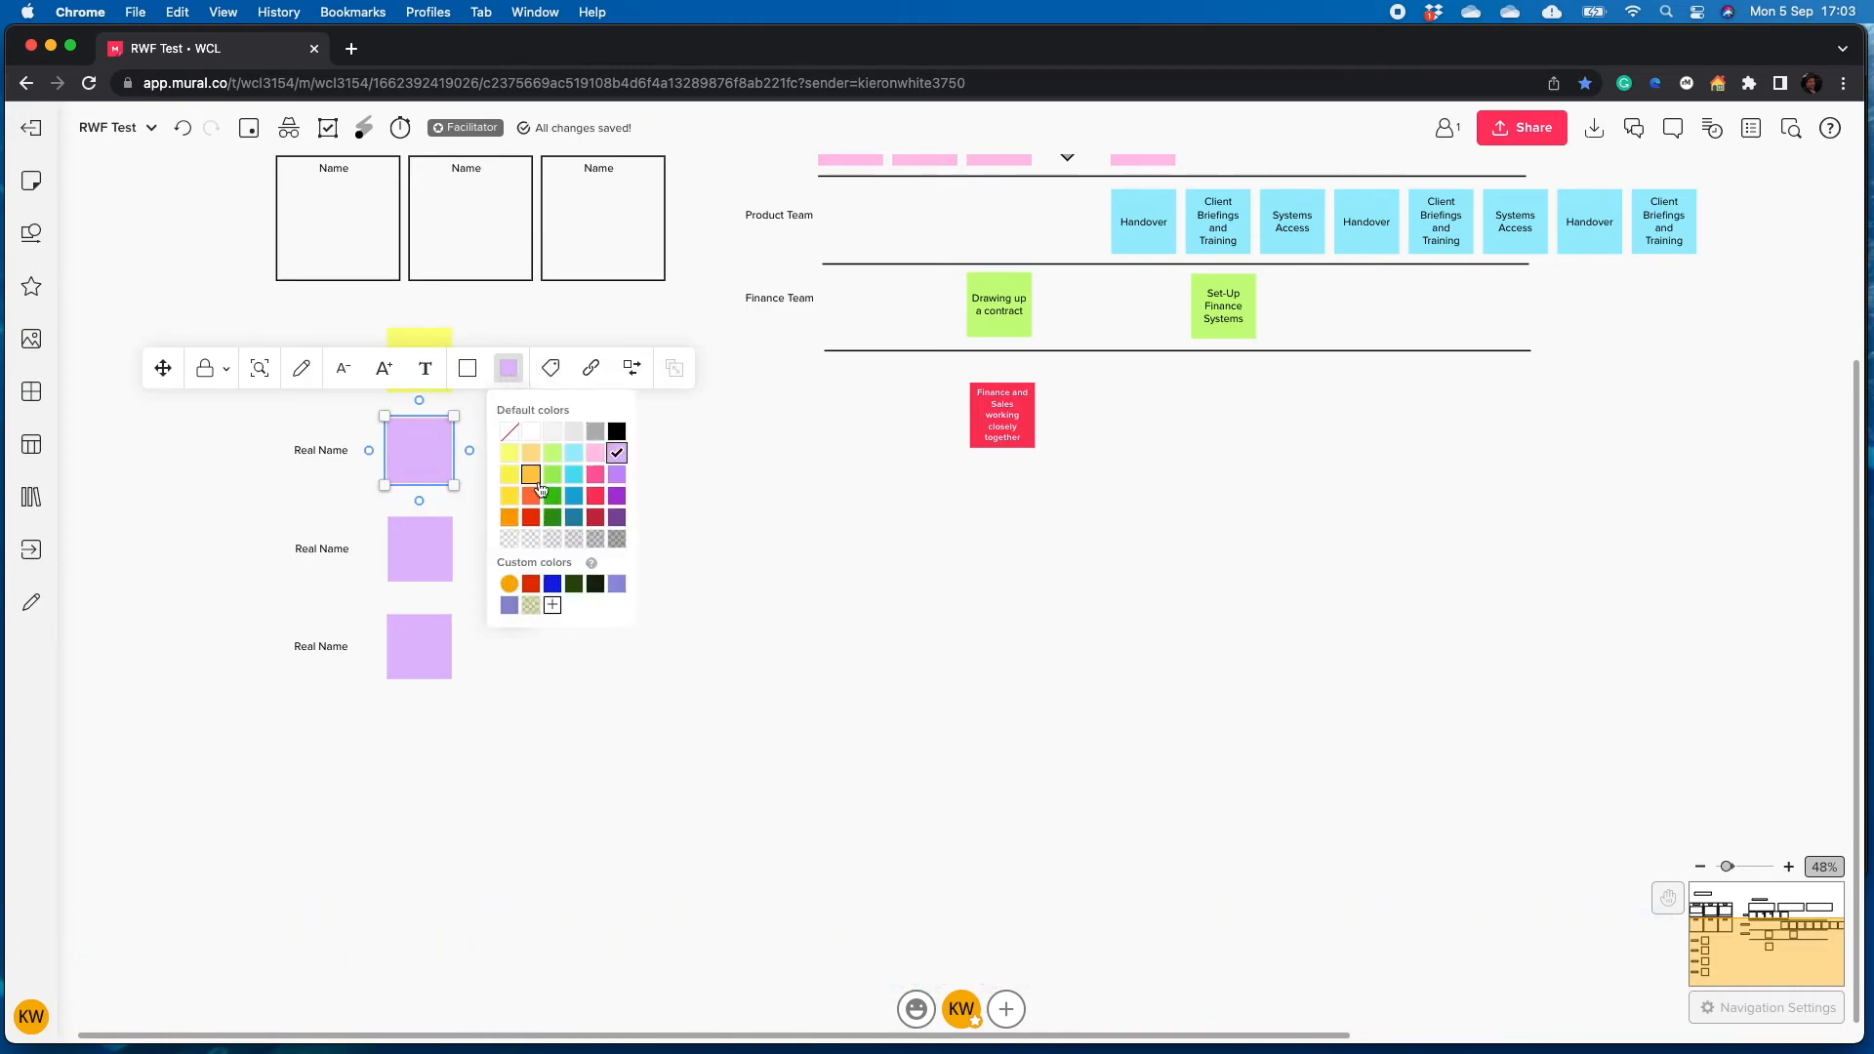
pyautogui.click(509, 517)
pyautogui.click(426, 557)
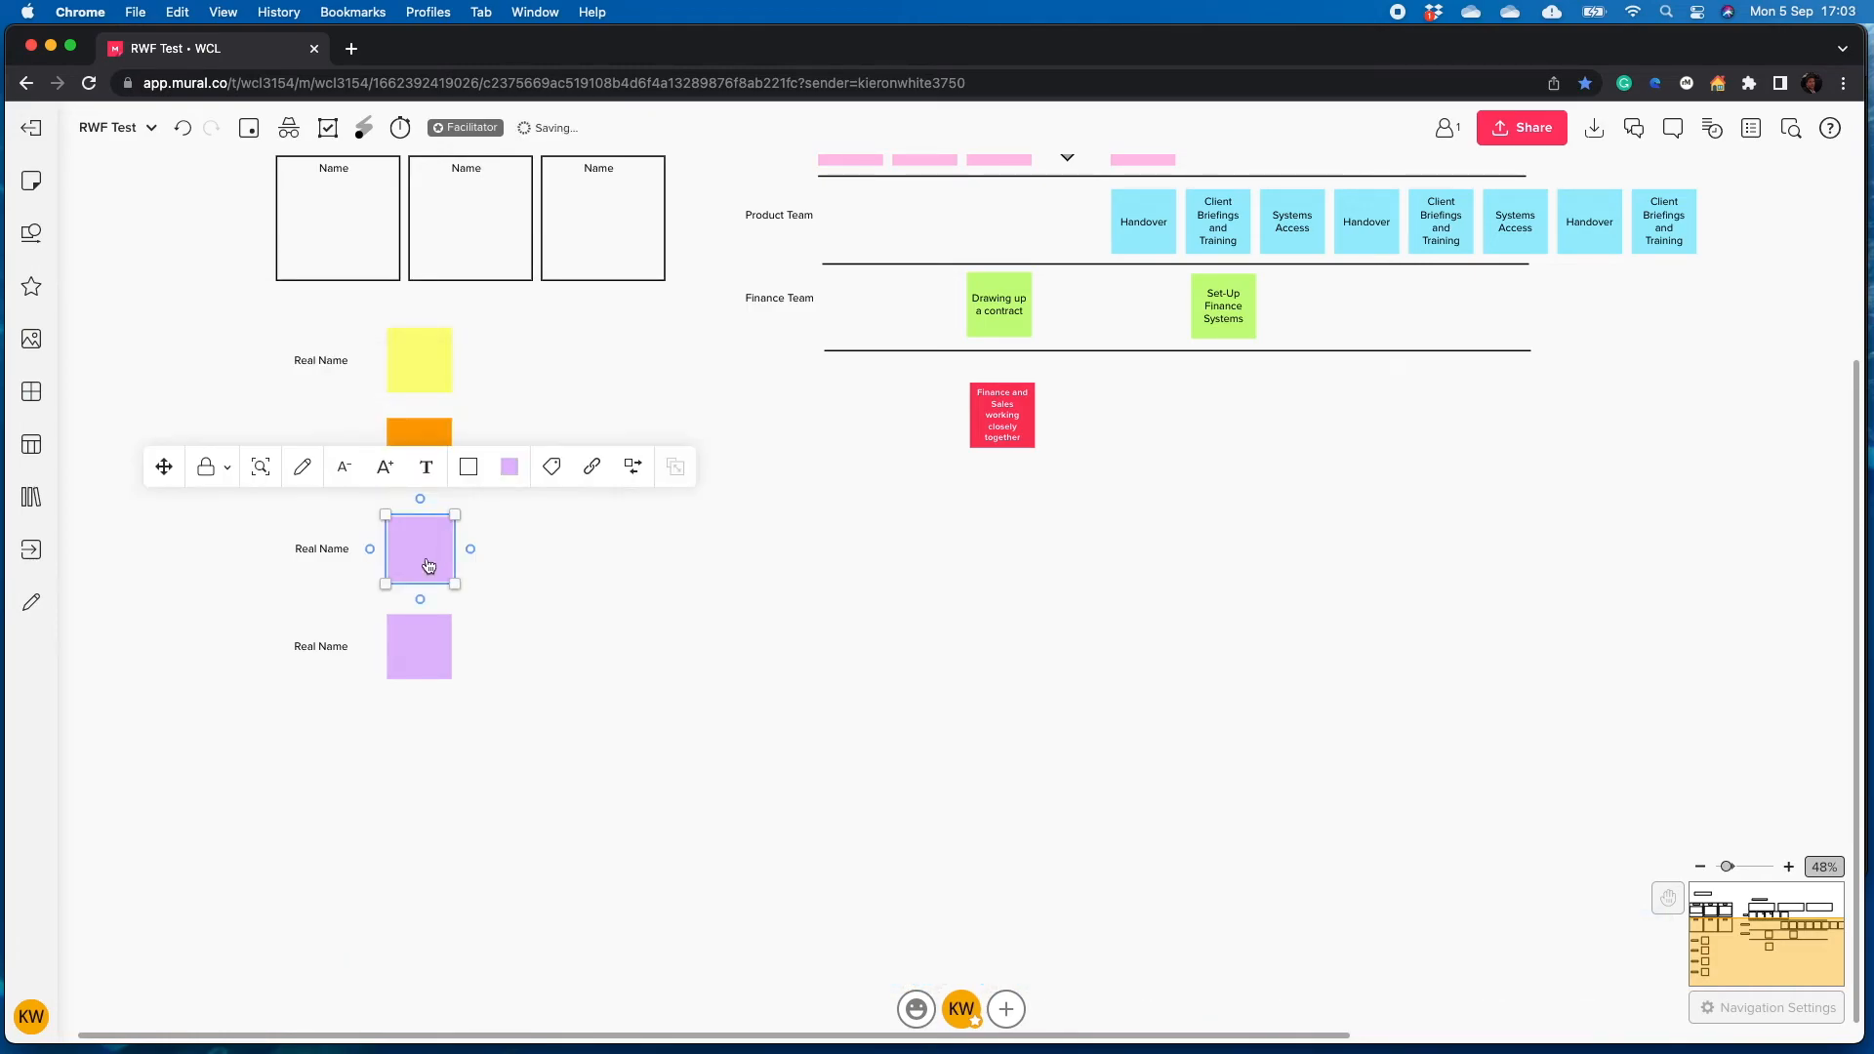
pyautogui.click(509, 467)
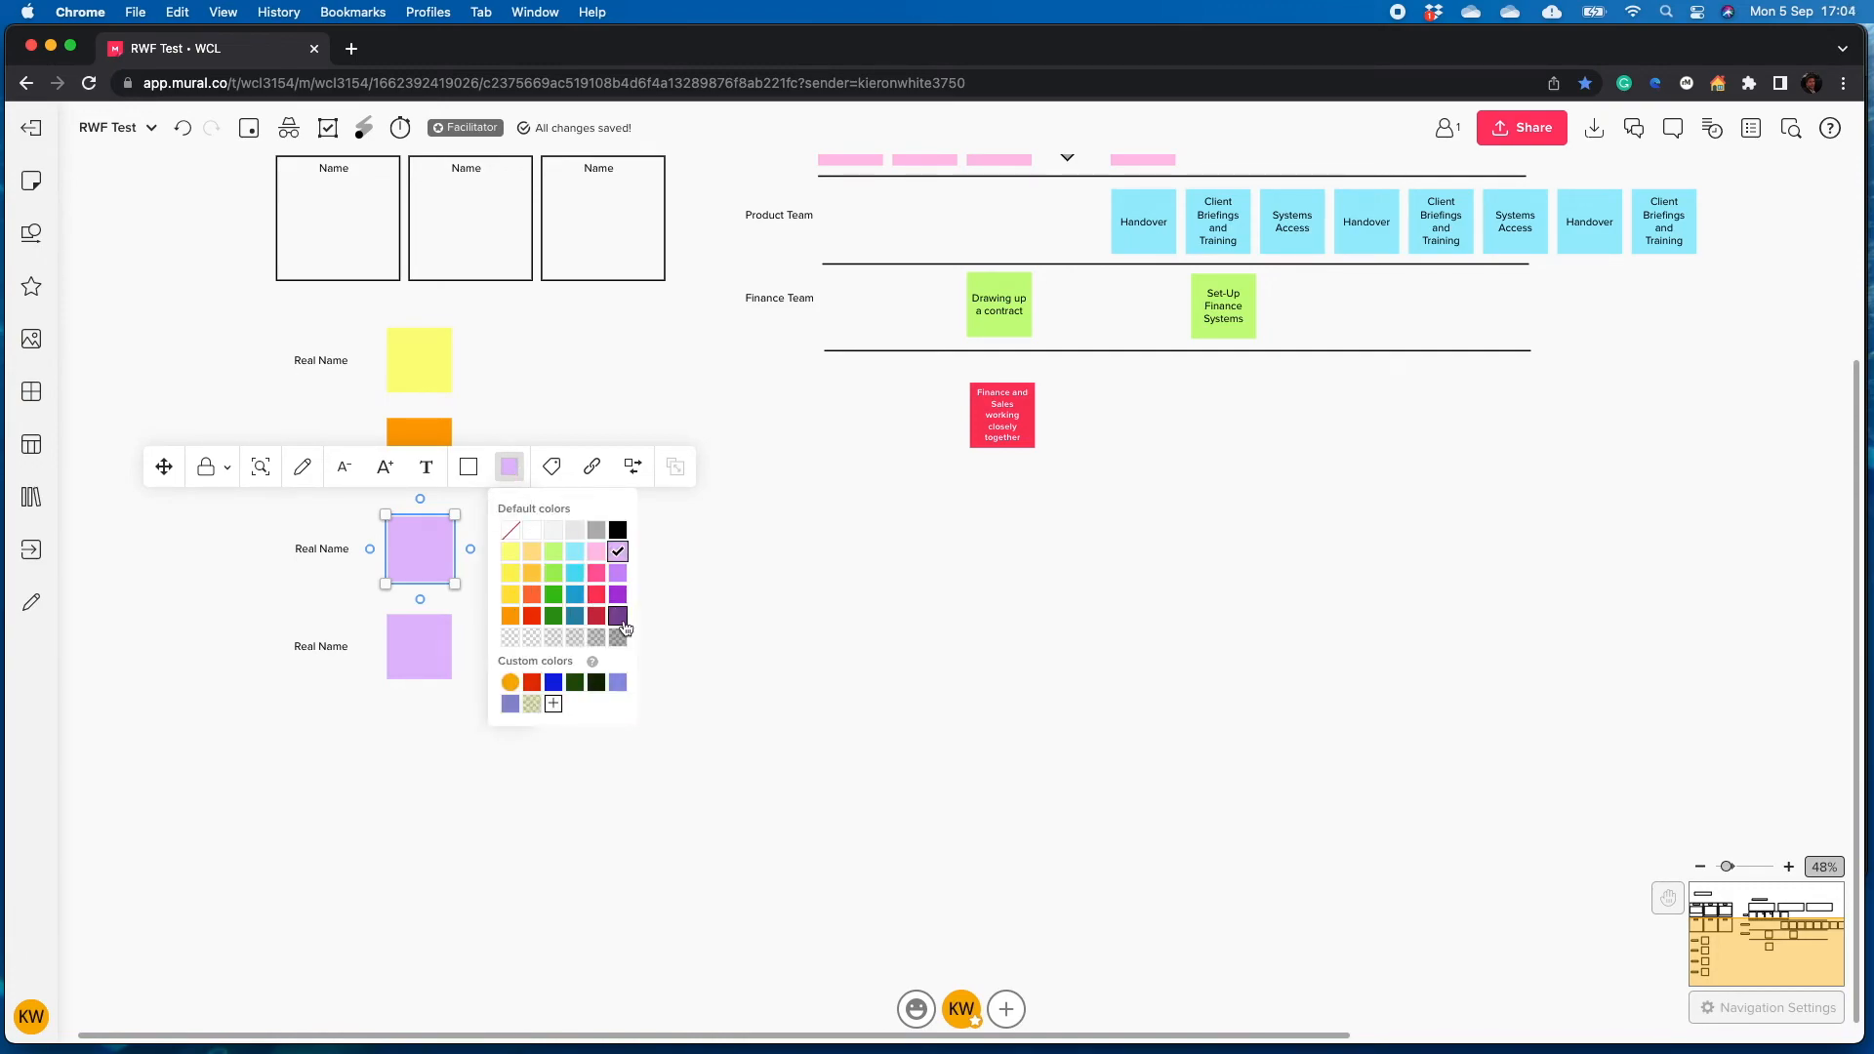
pyautogui.click(618, 616)
pyautogui.click(420, 646)
pyautogui.click(508, 564)
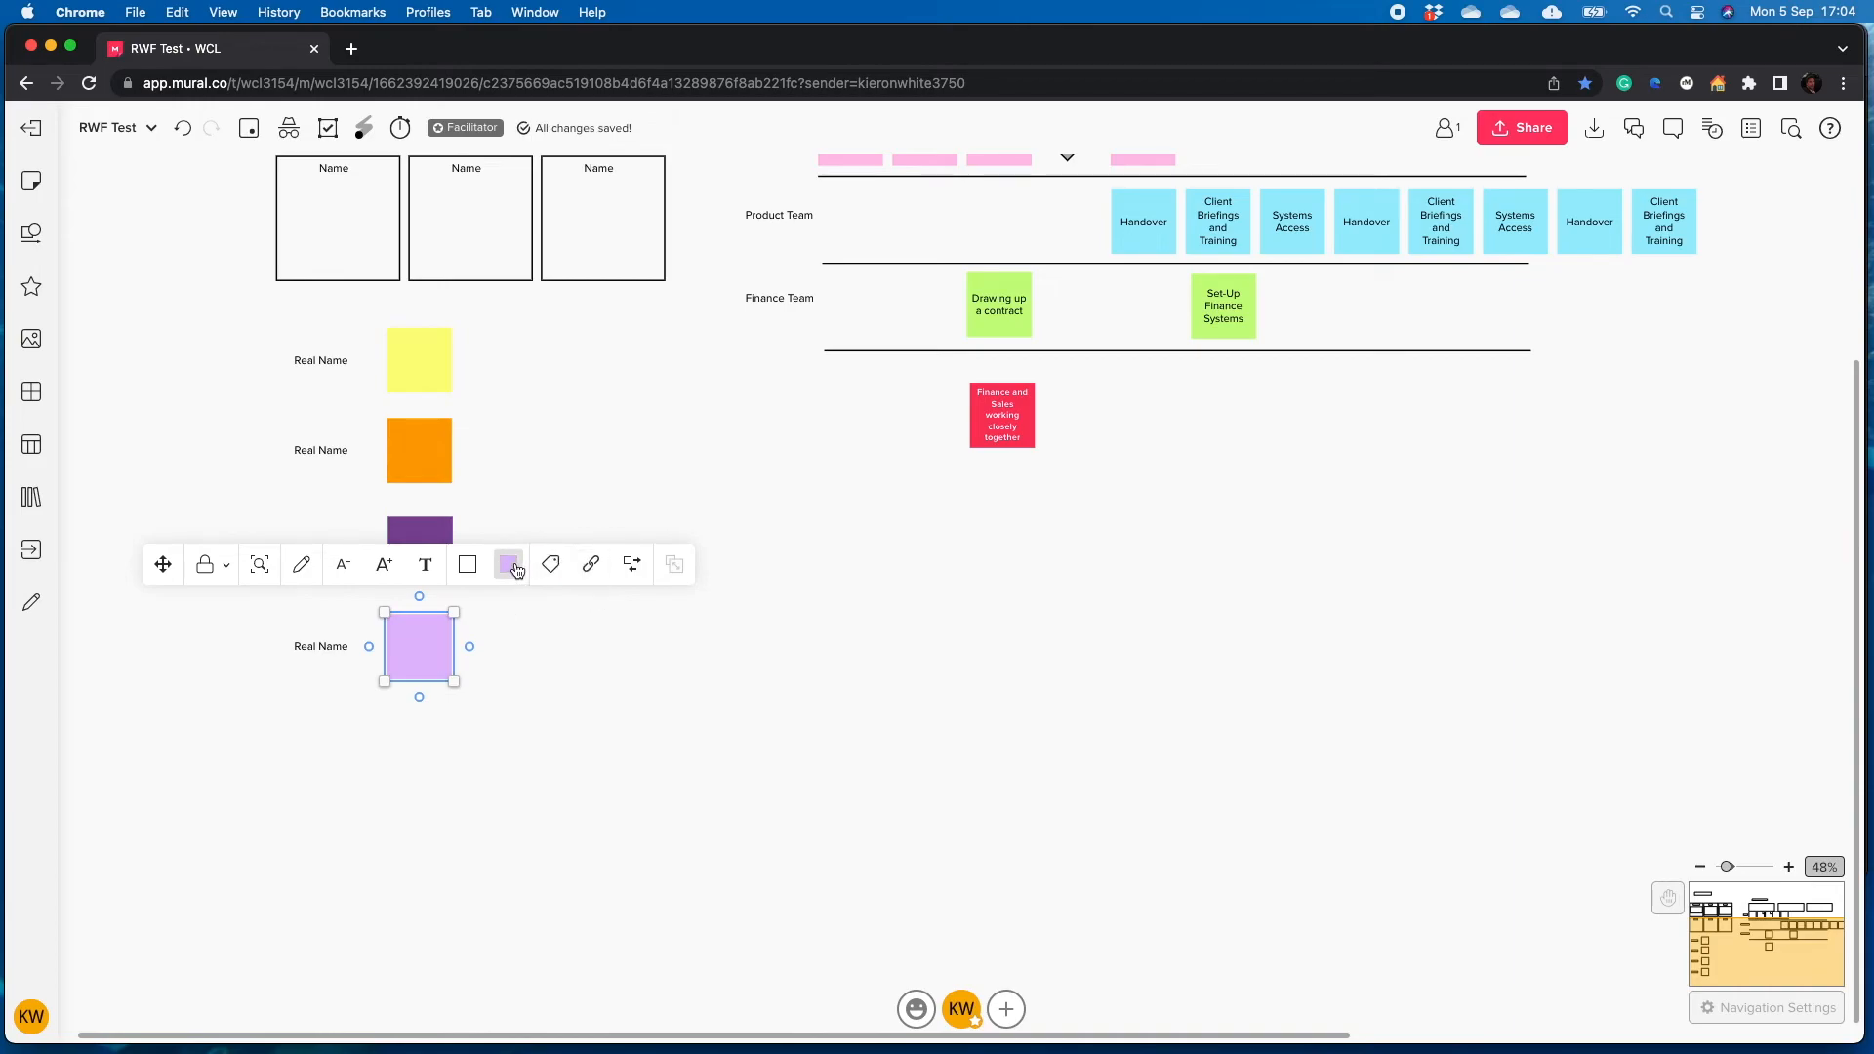
pyautogui.click(553, 779)
pyautogui.click(699, 605)
# Duplicate the yellow participant note four times along its row
pyautogui.scroll(-3, 554, 652)
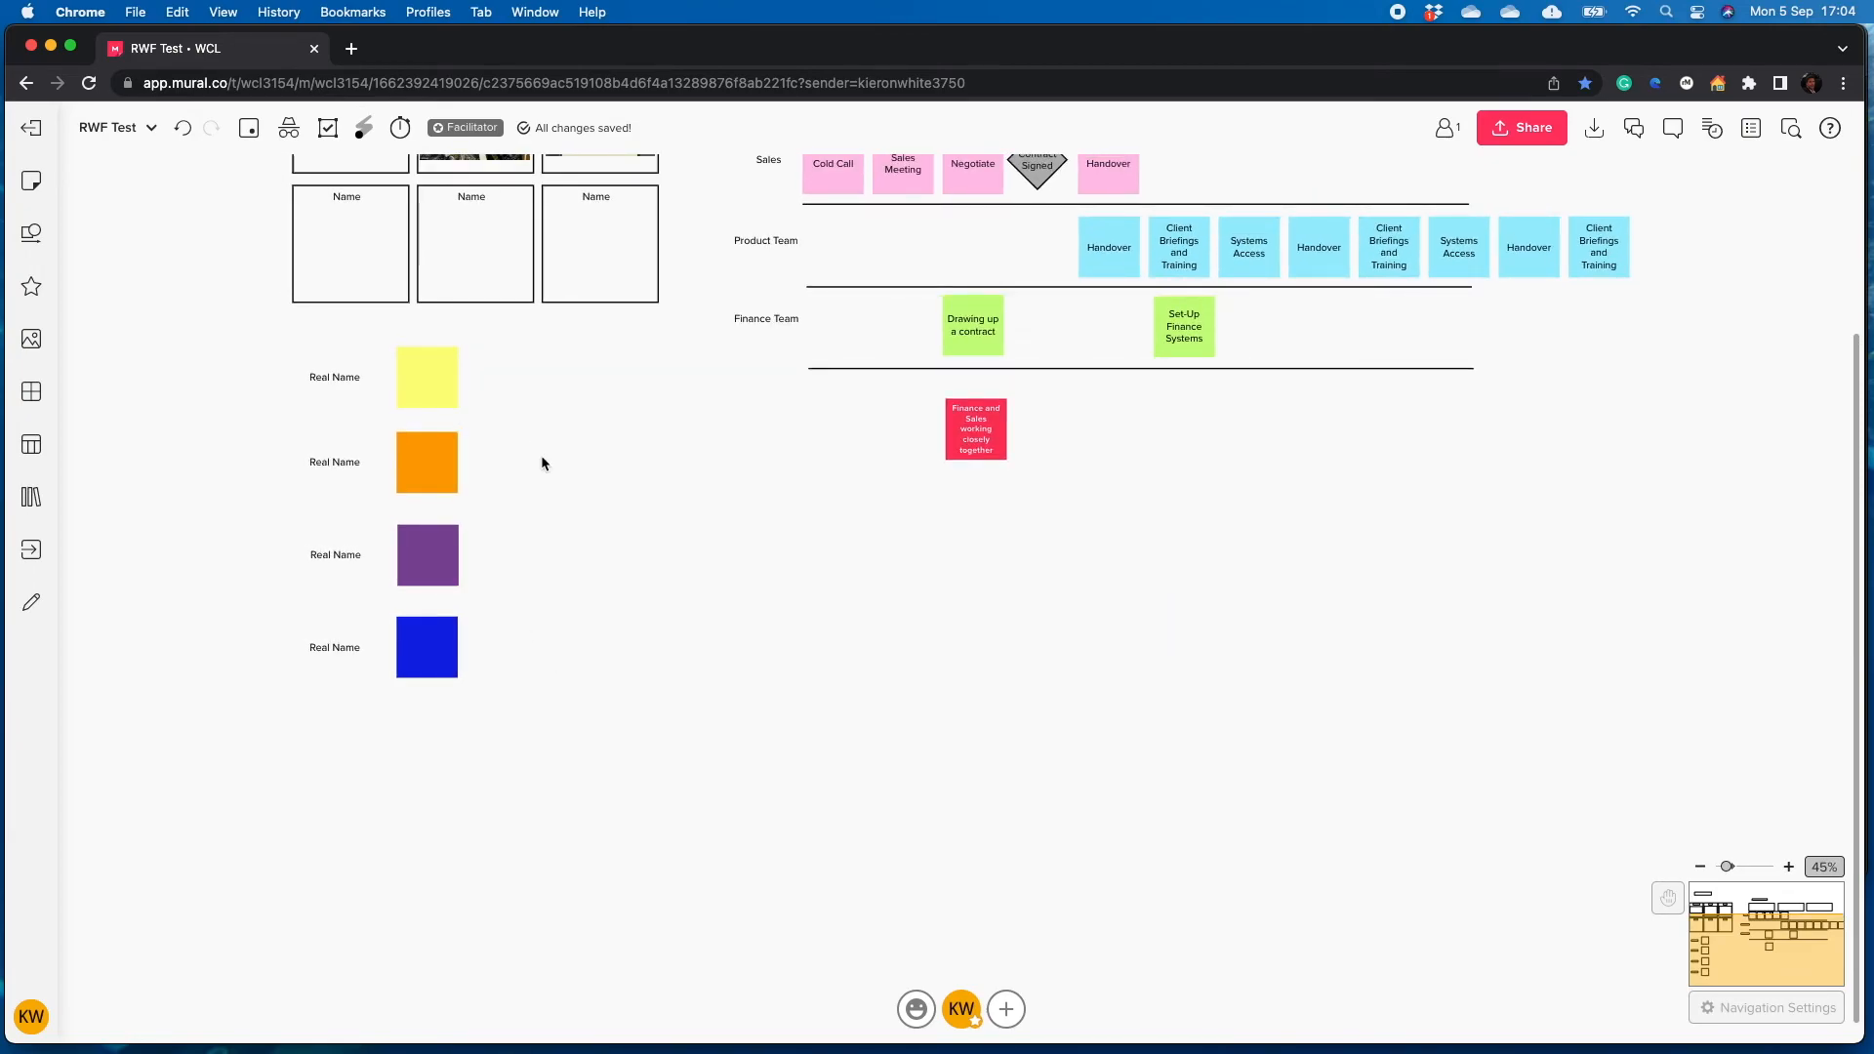
pyautogui.click(419, 386)
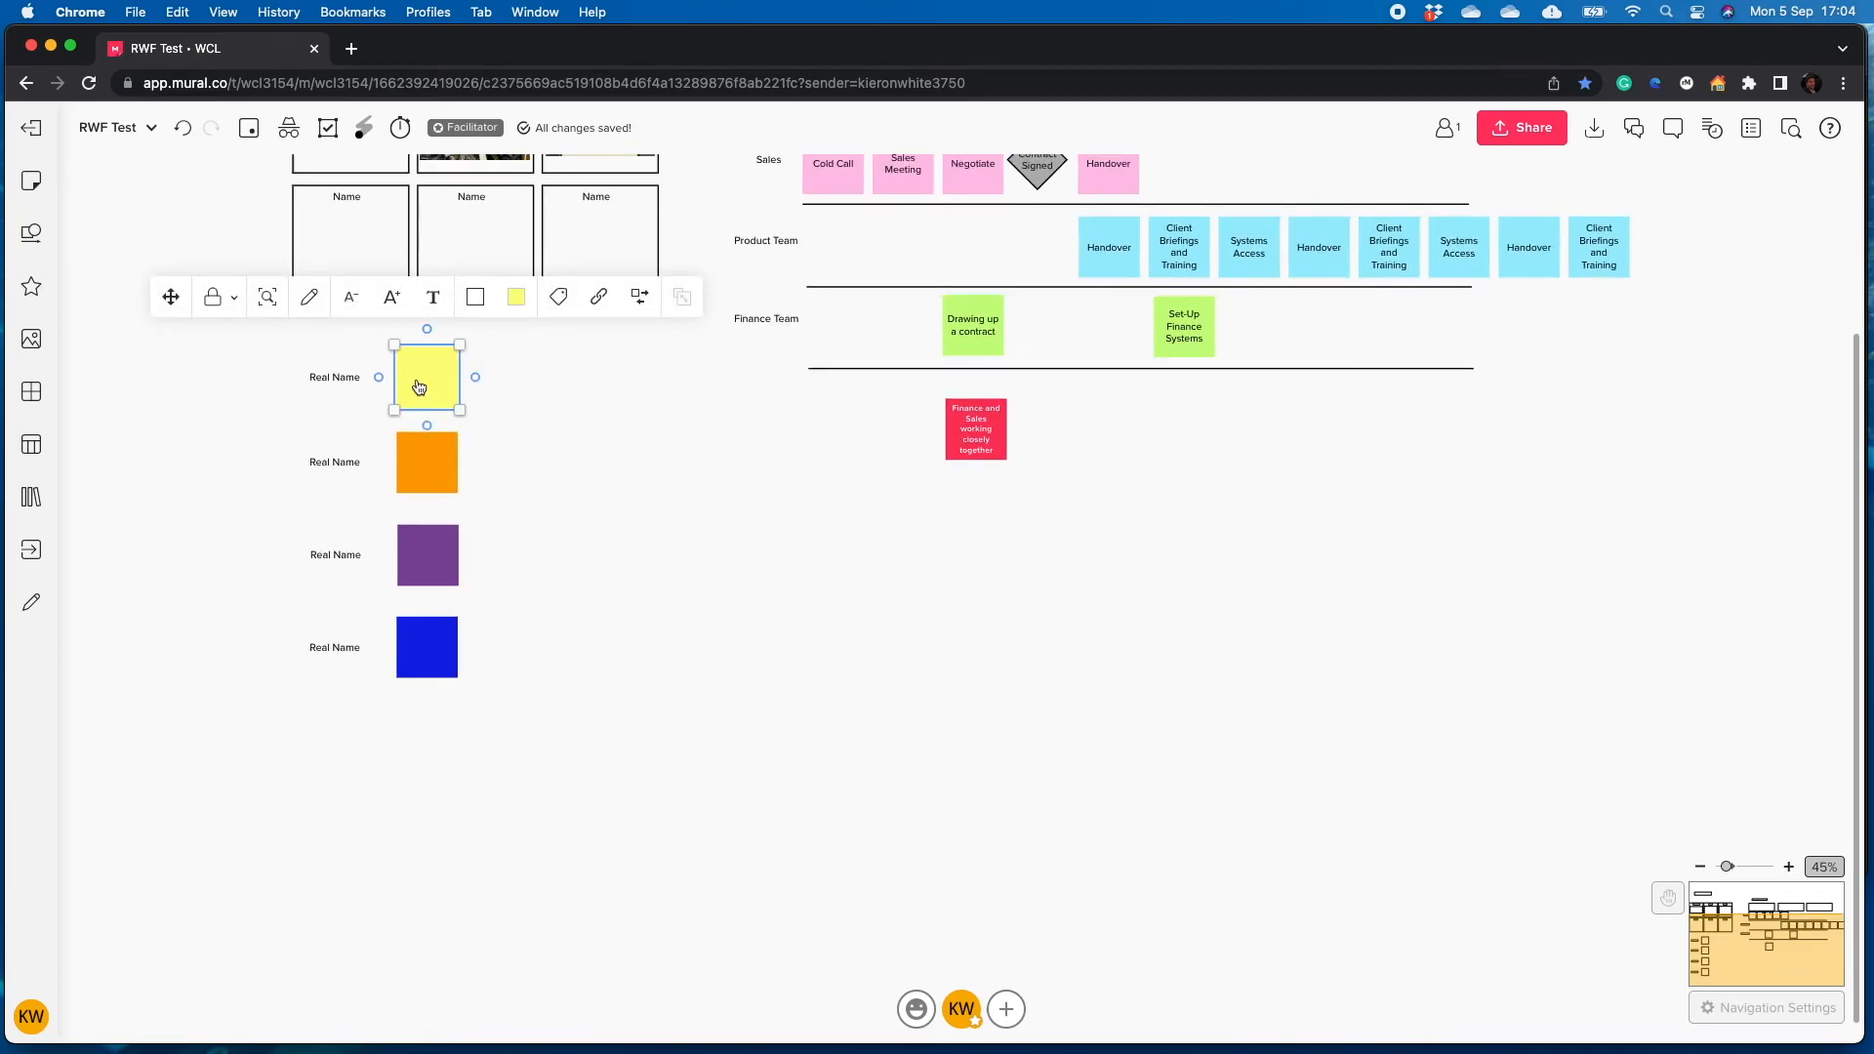
pyautogui.press('super+d')
pyautogui.press('super+d')
pyautogui.press('super+d')
pyautogui.press('super+d')
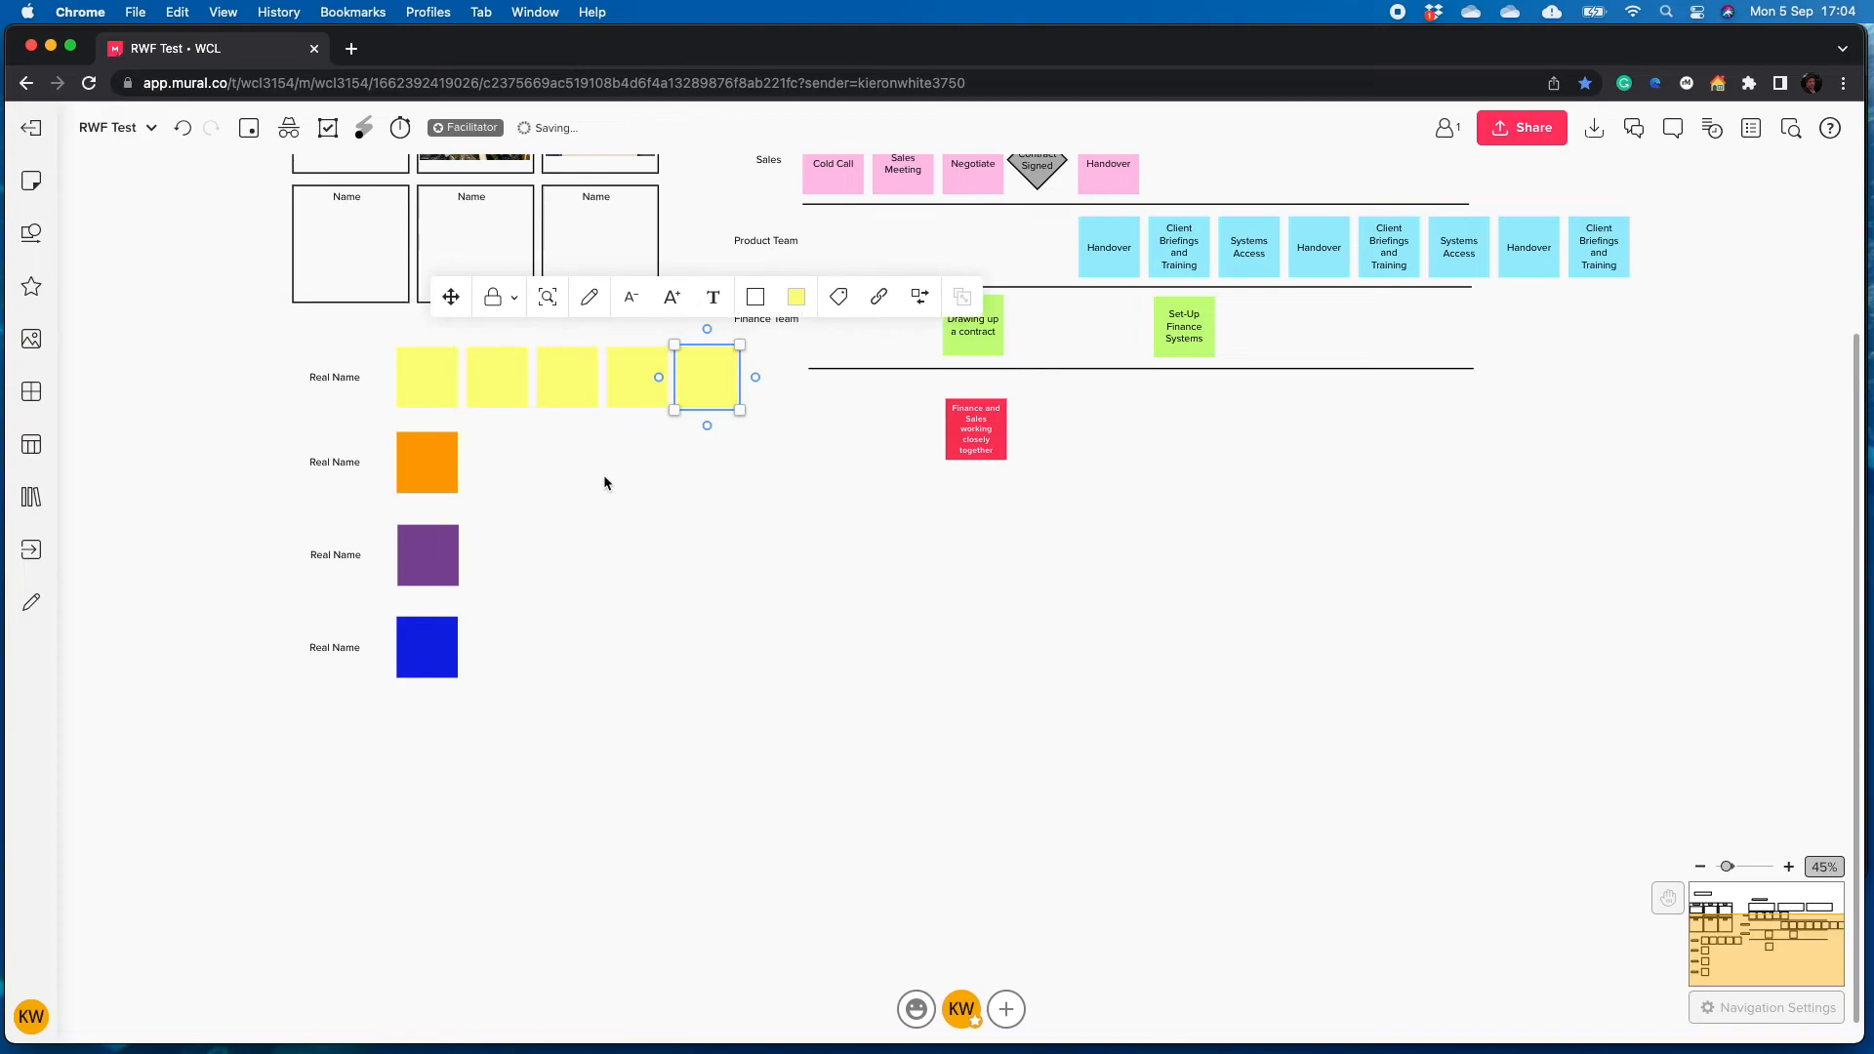
# Delete the four duplicated yellow notes, keeping the original
pyautogui.click(494, 380)
pyautogui.keyDown('shift'); pyautogui.click(566, 388); pyautogui.keyUp('shift')
pyautogui.keyDown('shift'); pyautogui.click(634, 390); pyautogui.keyUp('shift')
pyautogui.keyDown('shift'); pyautogui.click(706, 395); pyautogui.keyUp('shift')
pyautogui.press('BackSpace')
# Duplicate the yellow note once and enter "MAke their note here" on the copy
pyautogui.click(400, 379)
pyautogui.press('super+d')
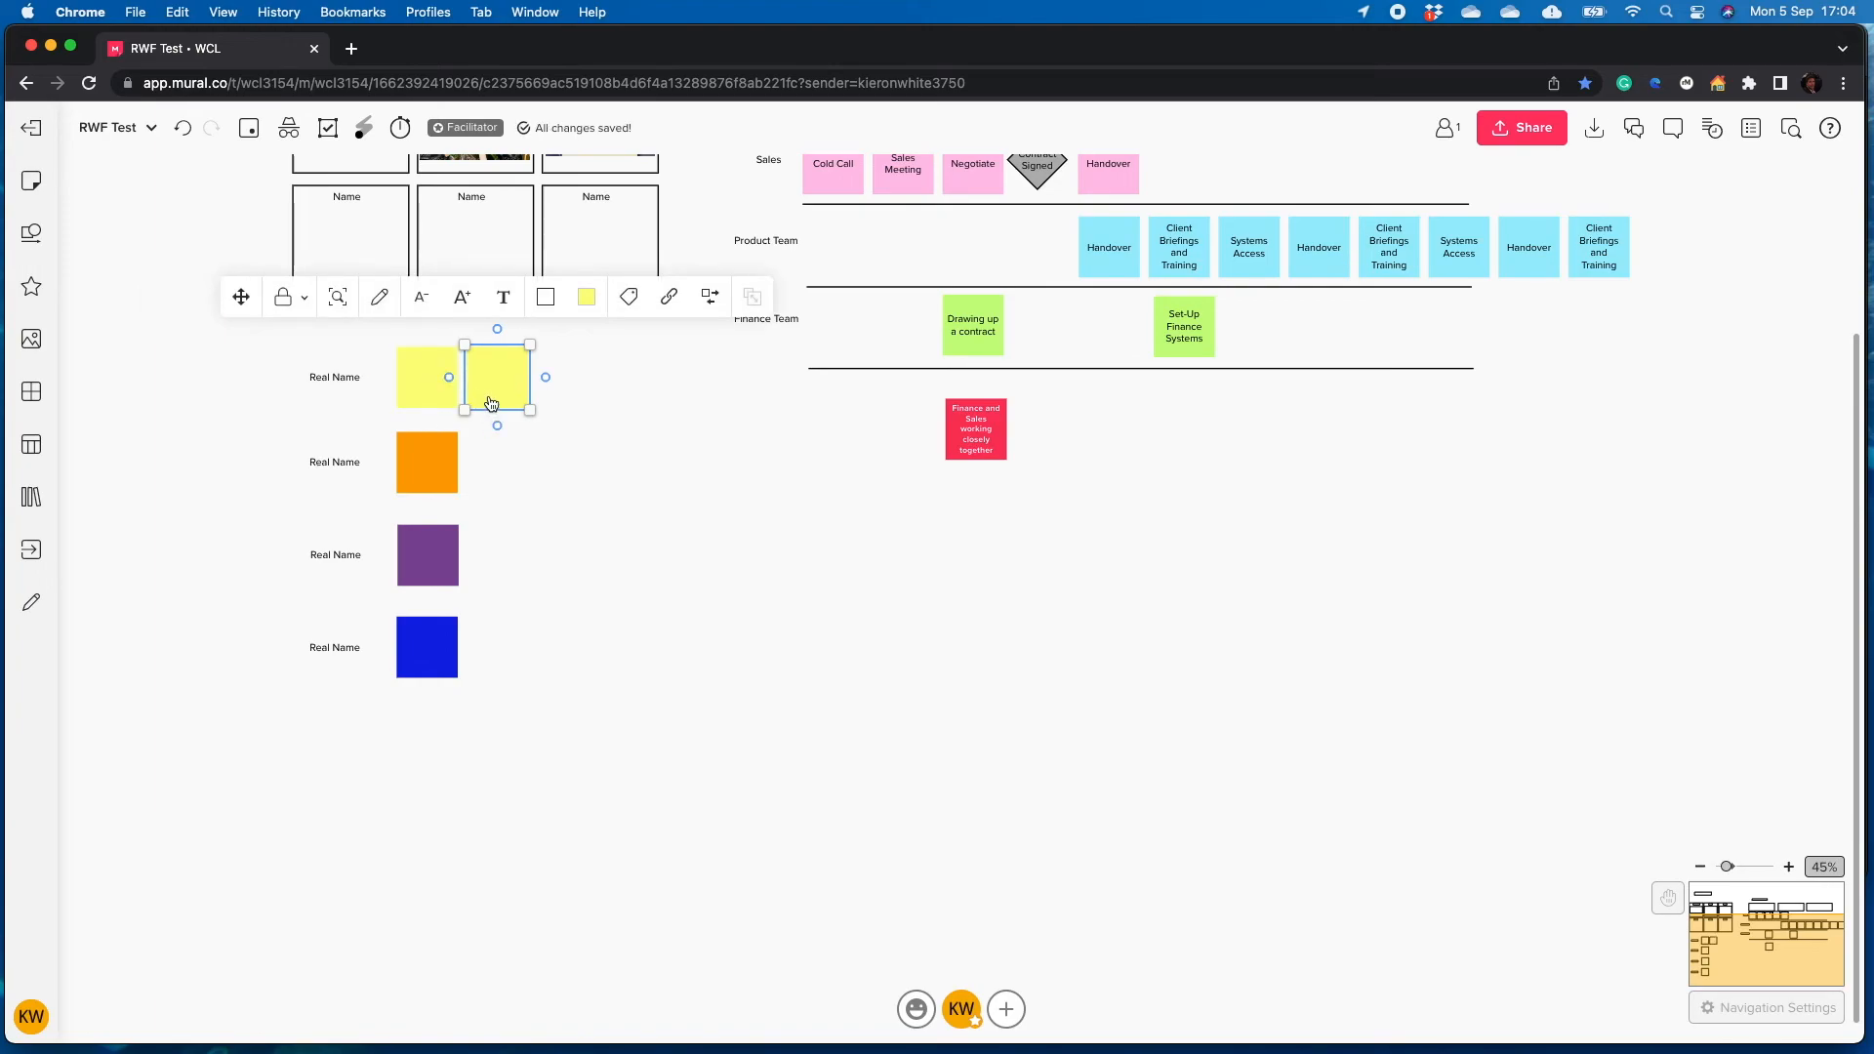
pyautogui.write('MAke their note here')
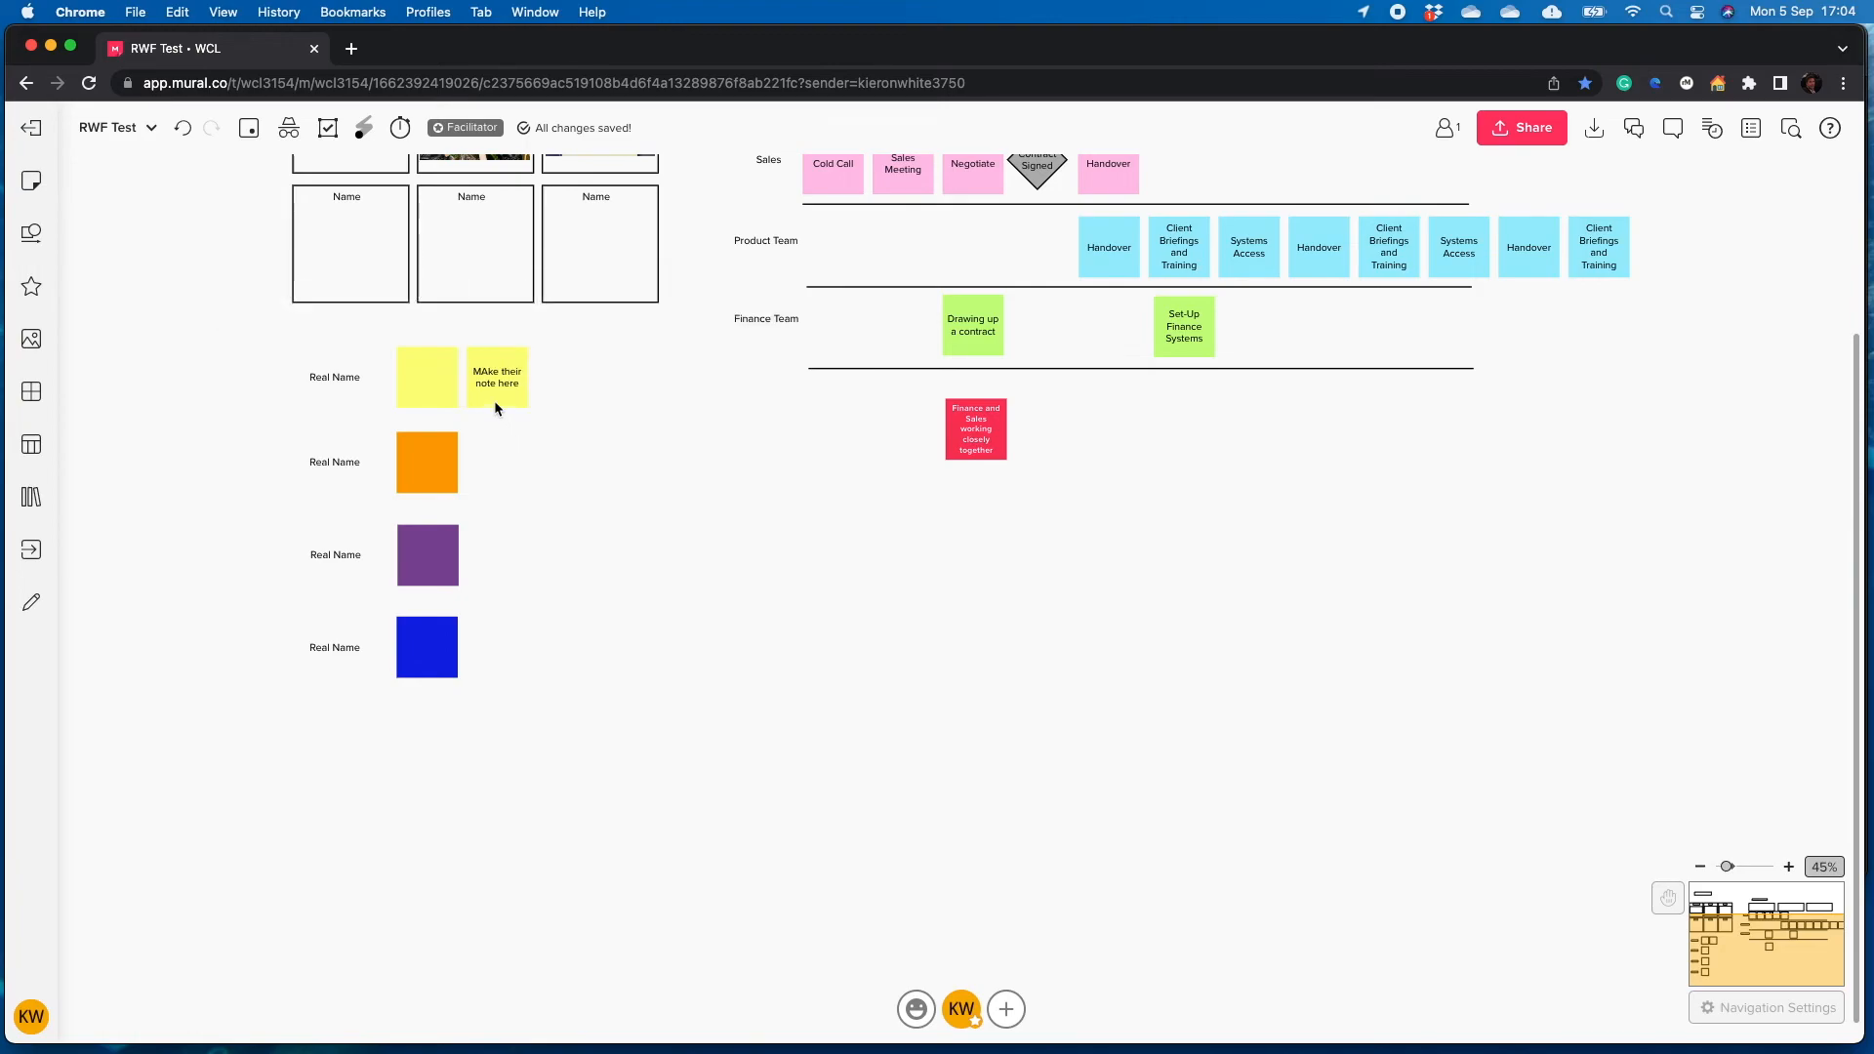
# Delete the yellow note copy that carries the sample text
pyautogui.doubleClick(488, 372)
pyautogui.click(493, 374)
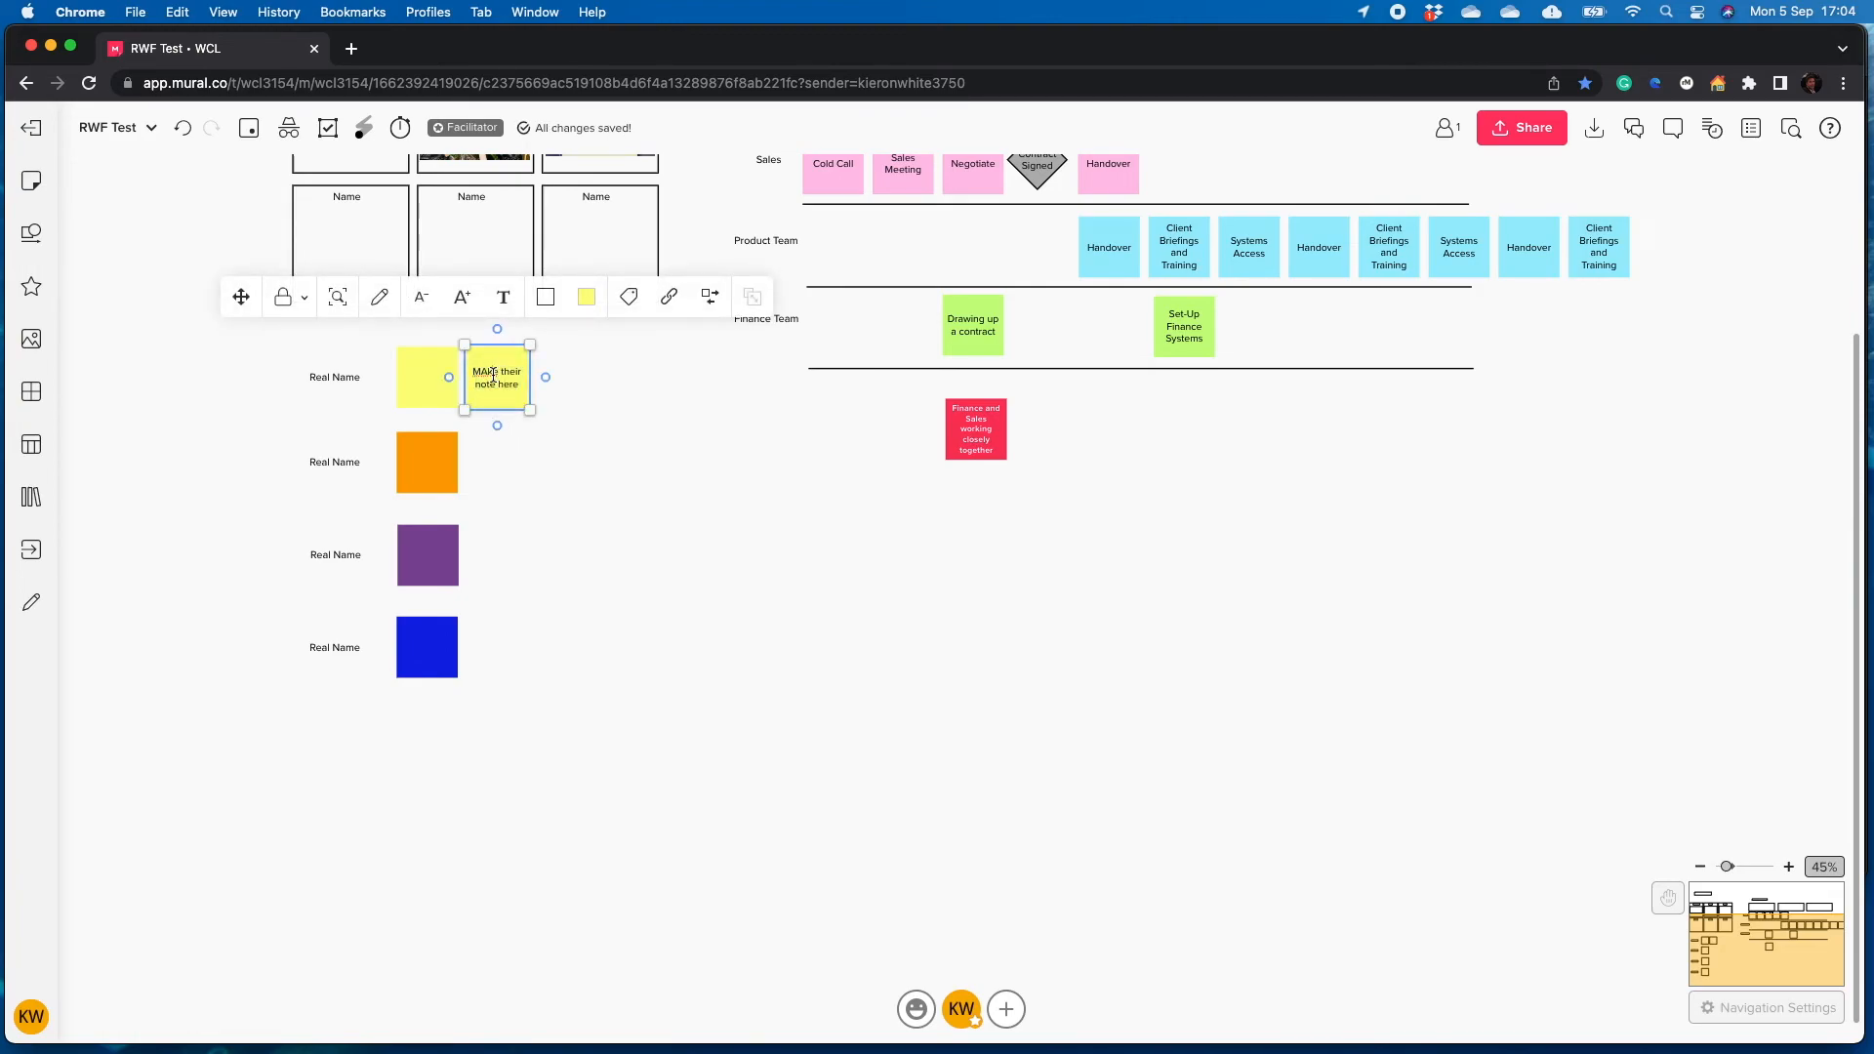
pyautogui.click(482, 372)
pyautogui.press('BackSpace')
pyautogui.click(500, 518)
pyautogui.click(509, 400)
pyautogui.click(566, 492)
pyautogui.click(503, 403)
pyautogui.press('BackSpace')
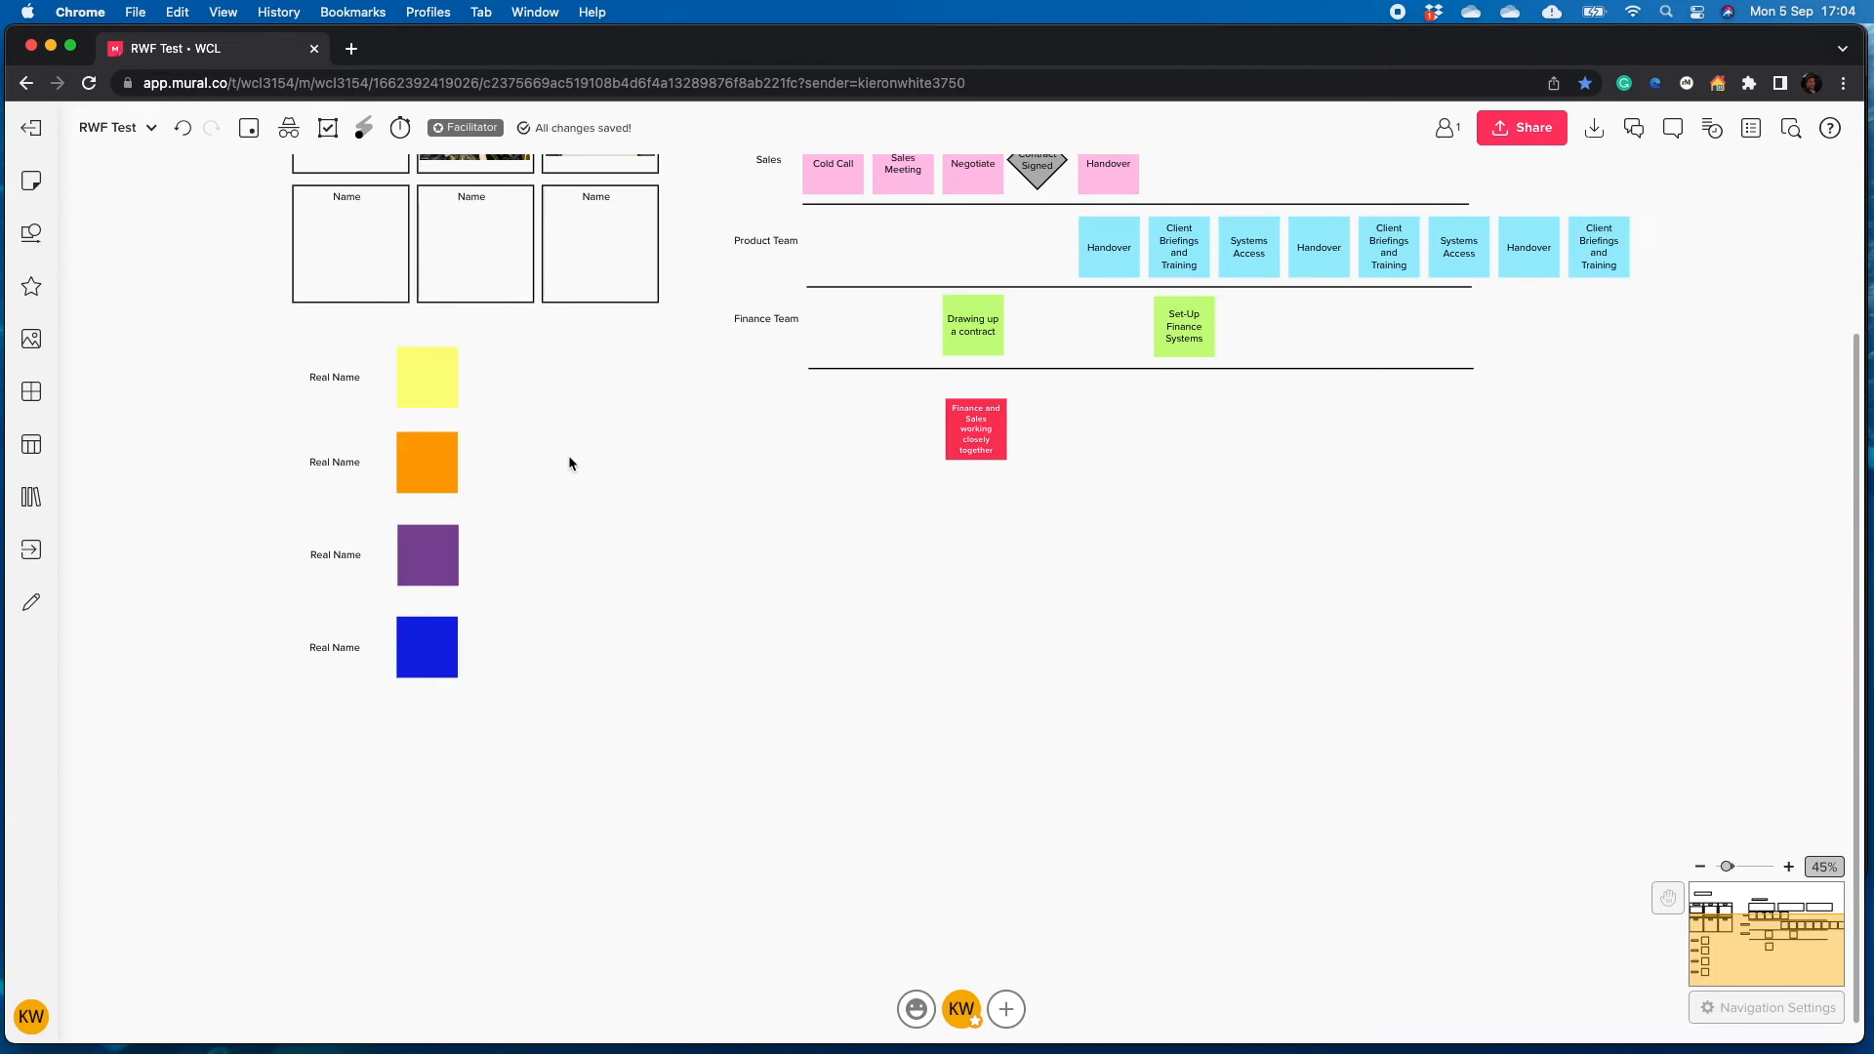
# View the author and modification info of the orange note
pyautogui.rightClick(429, 484)
pyautogui.click(482, 506)
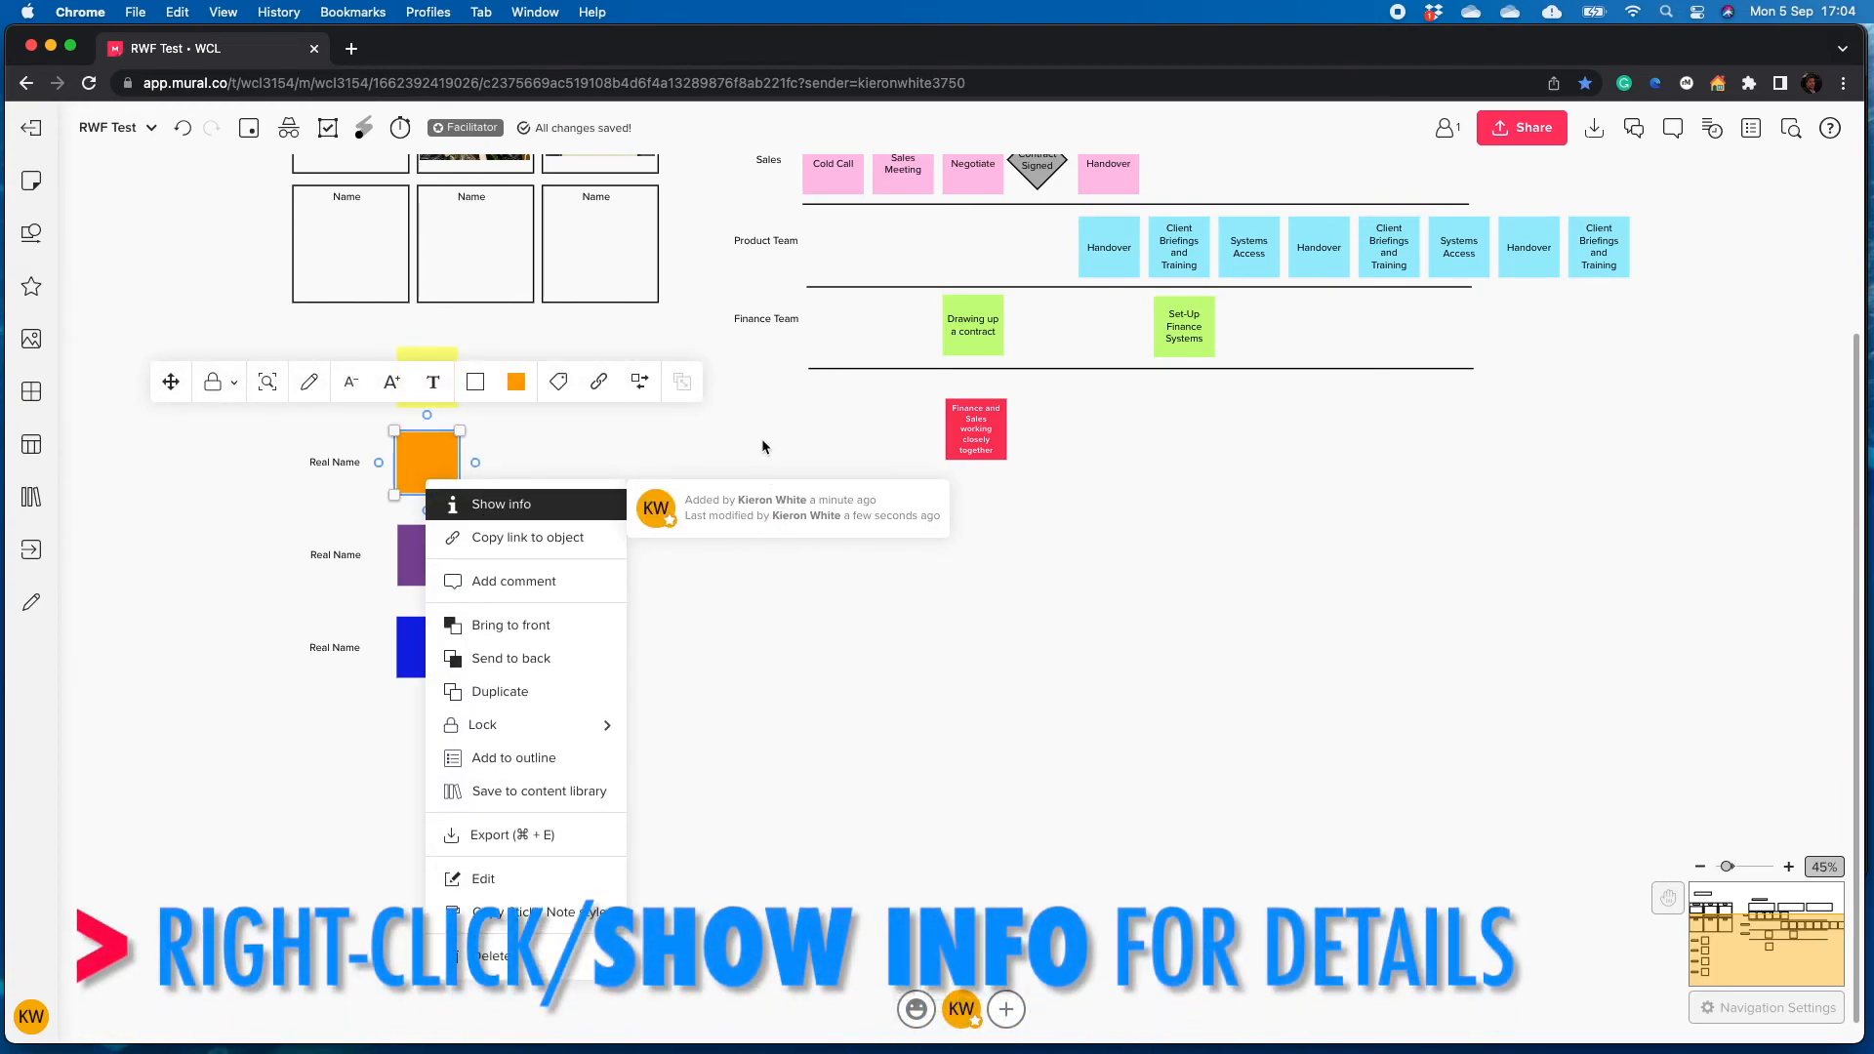
pyautogui.click(810, 447)
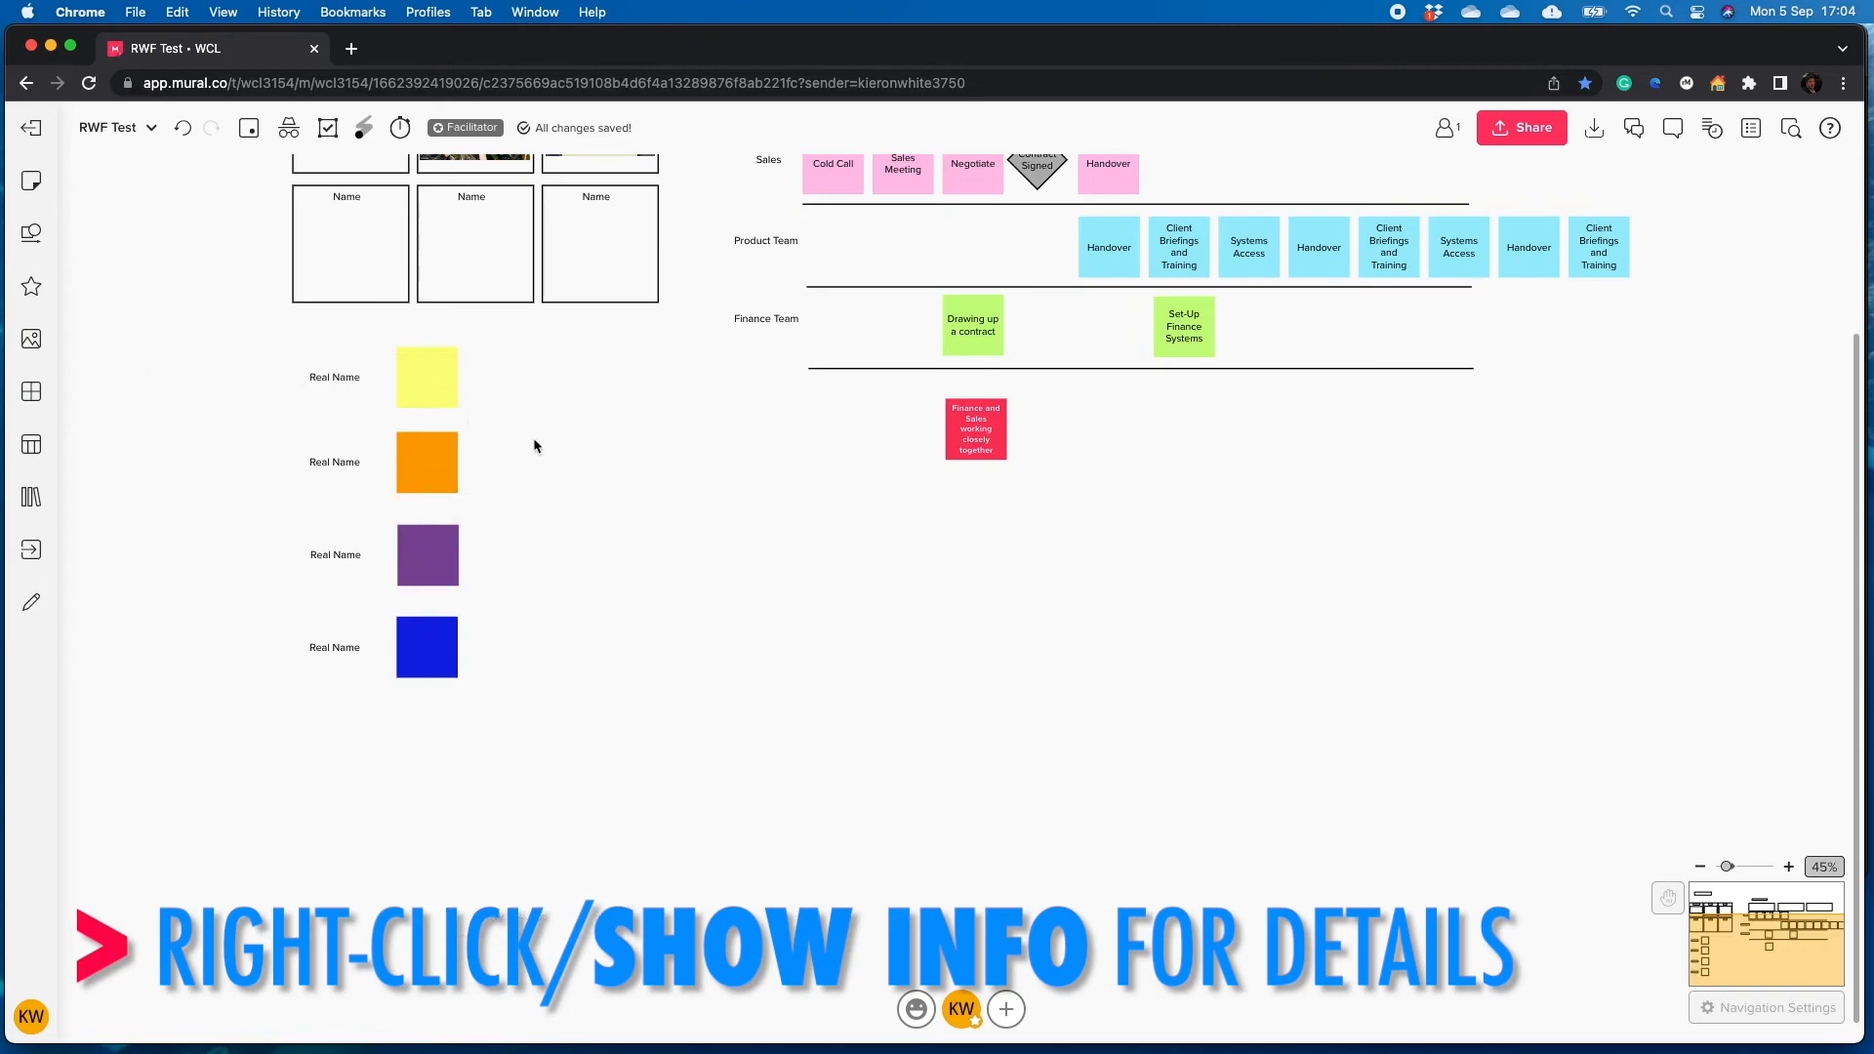
# Select all content on the mural and lock it so that only facilitators can unlock it
pyautogui.scroll(-3, 581, 454)
pyautogui.moveTo(589, 453); pyautogui.dragTo(549, 623)
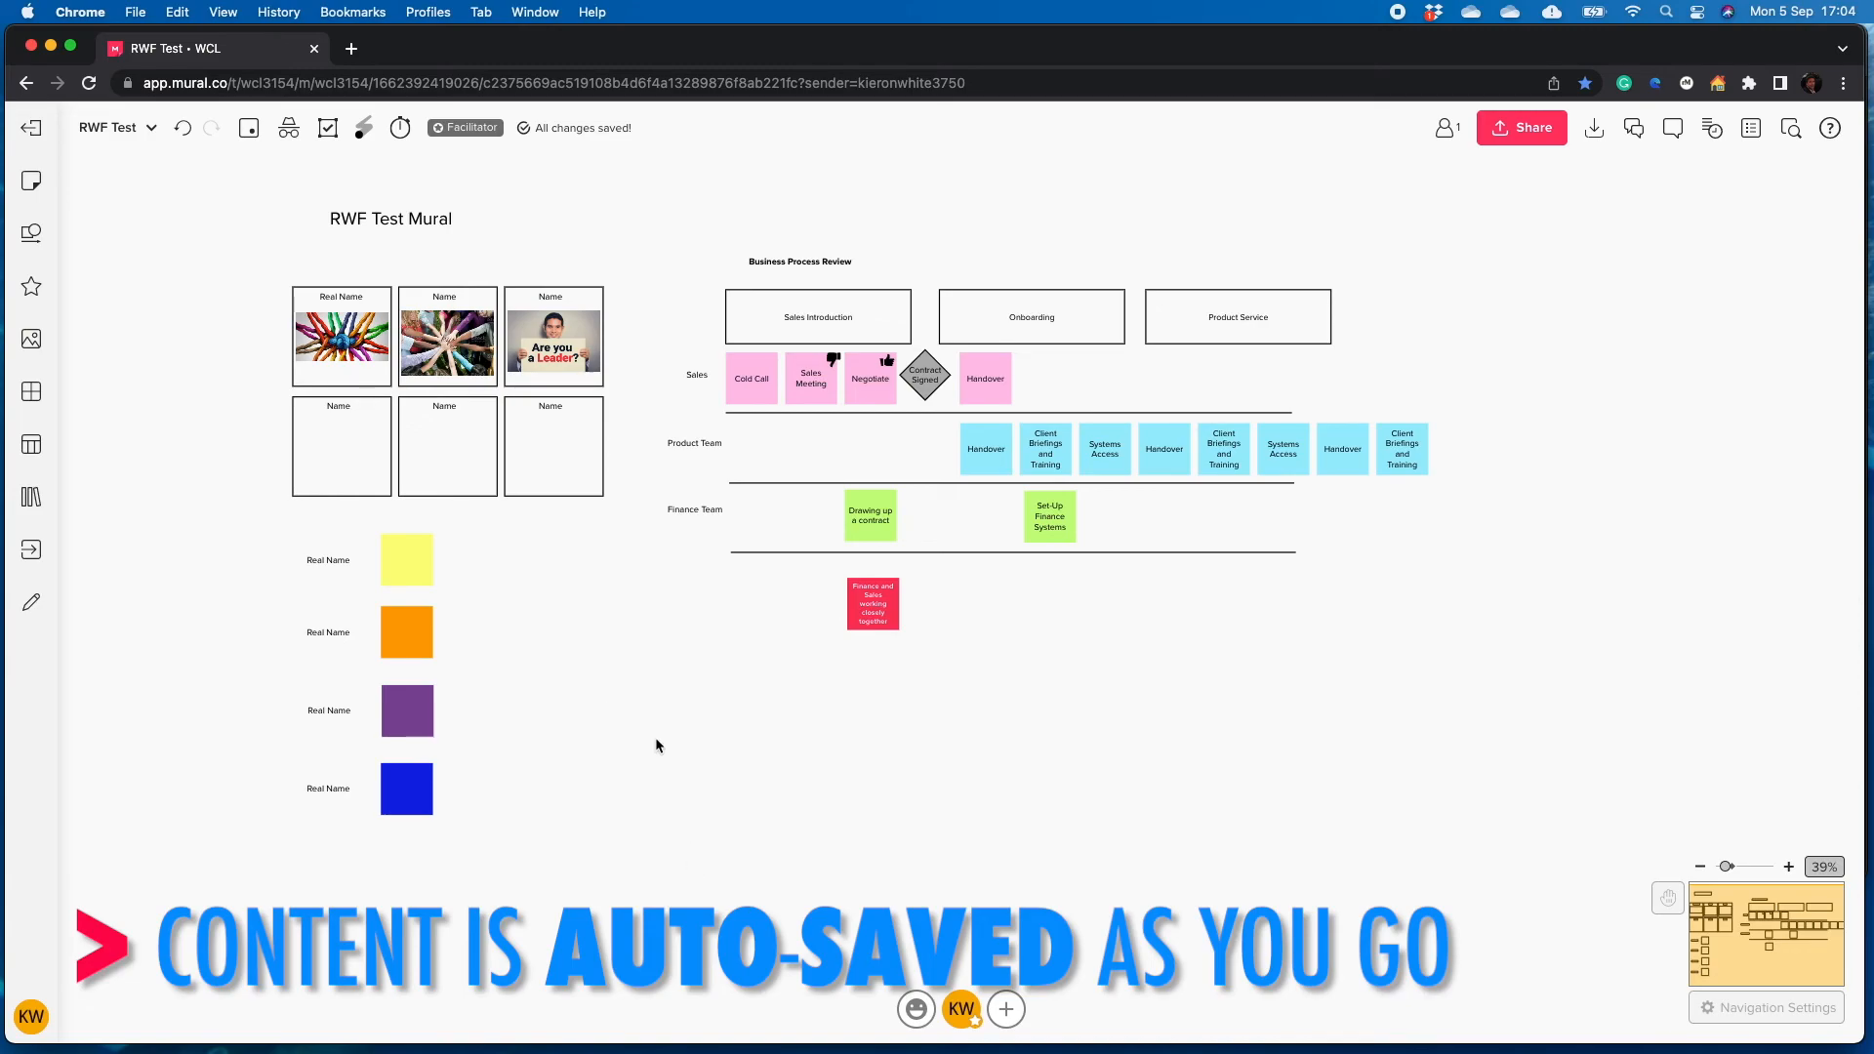
pyautogui.moveTo(250, 203); pyautogui.dragTo(1747, 840)
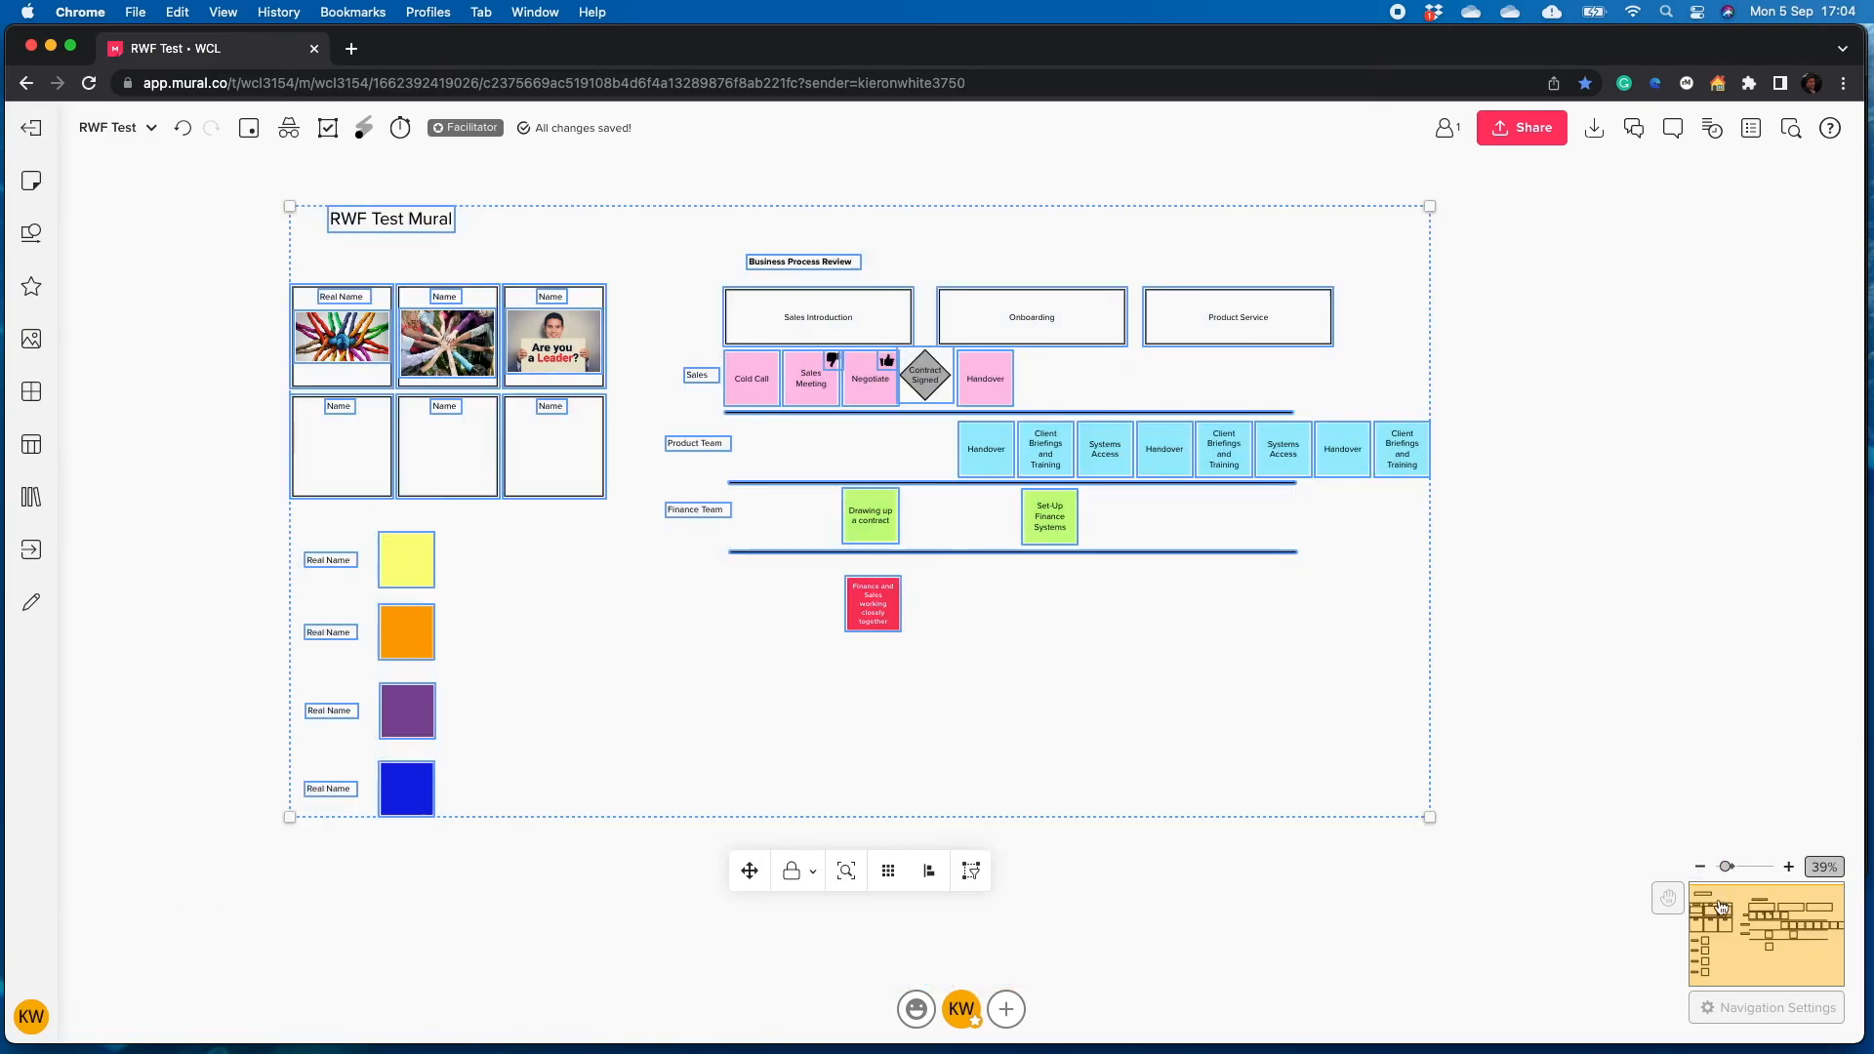
pyautogui.rightClick(787, 318)
pyautogui.moveTo(937, 436)
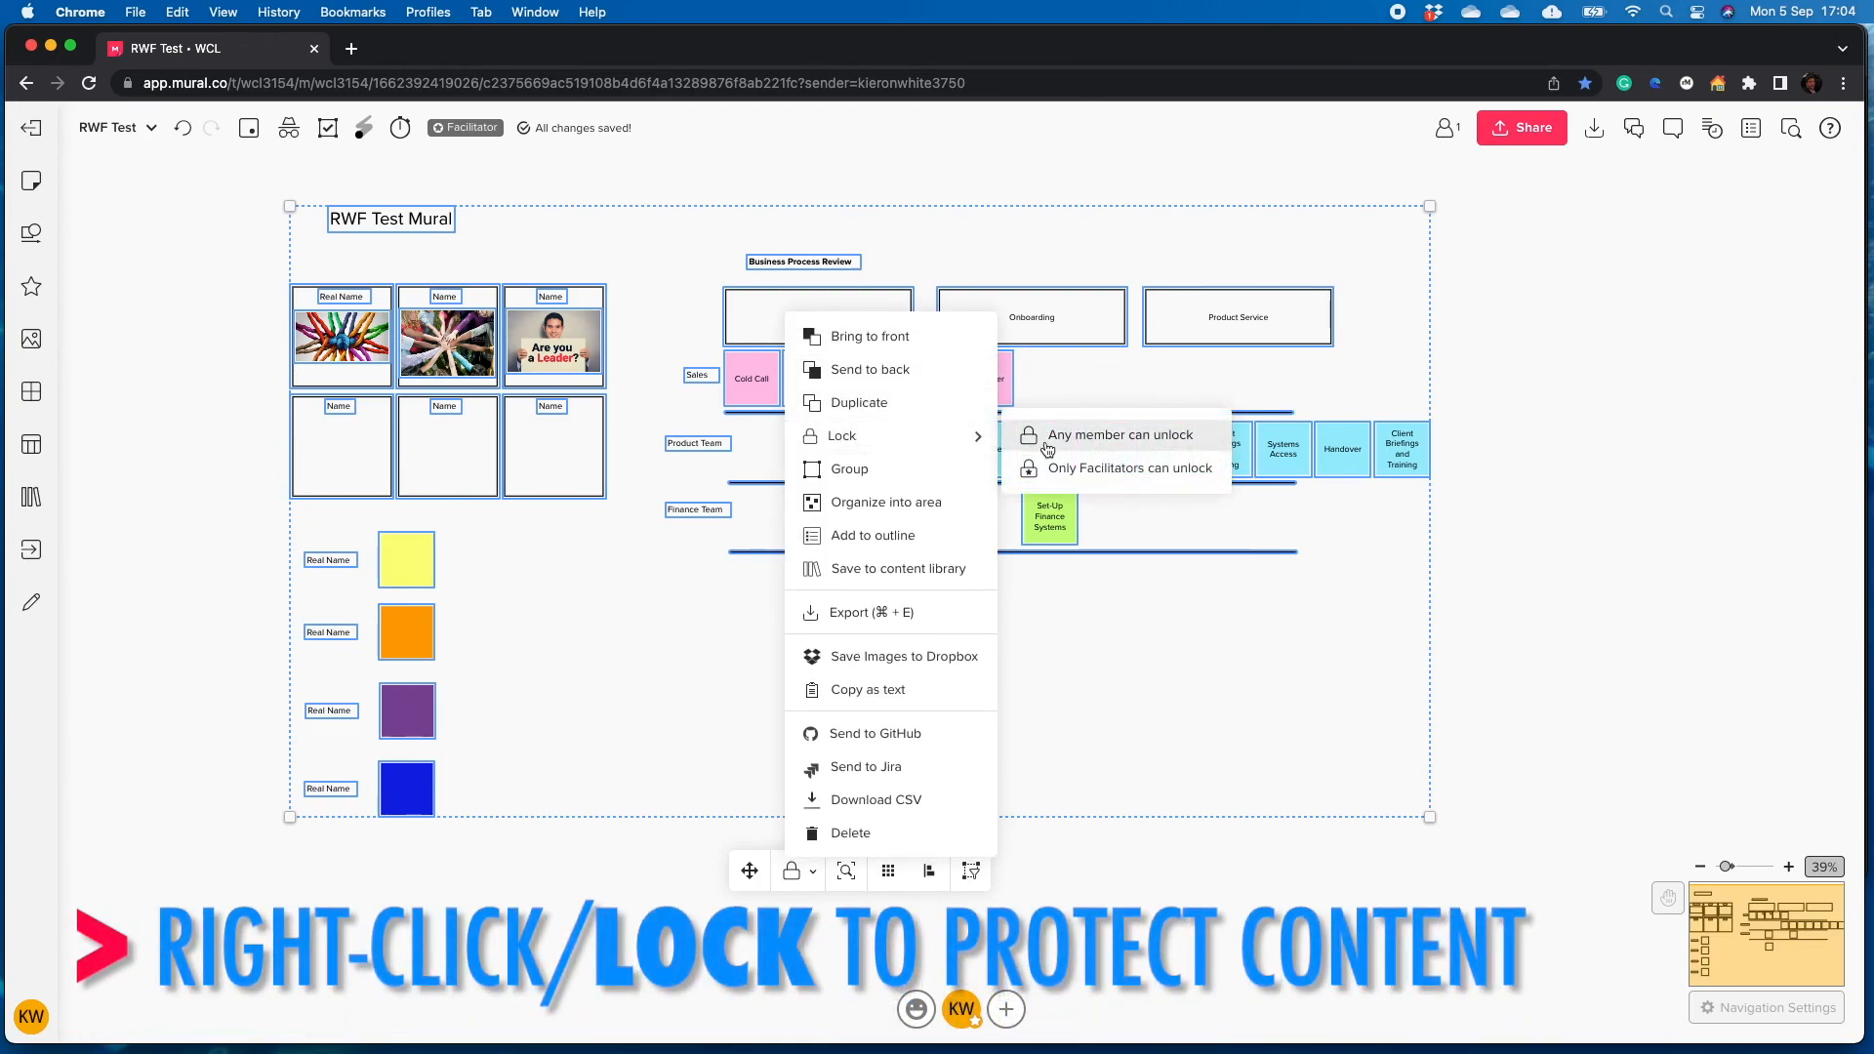
pyautogui.click(1162, 469)
pyautogui.click(572, 873)
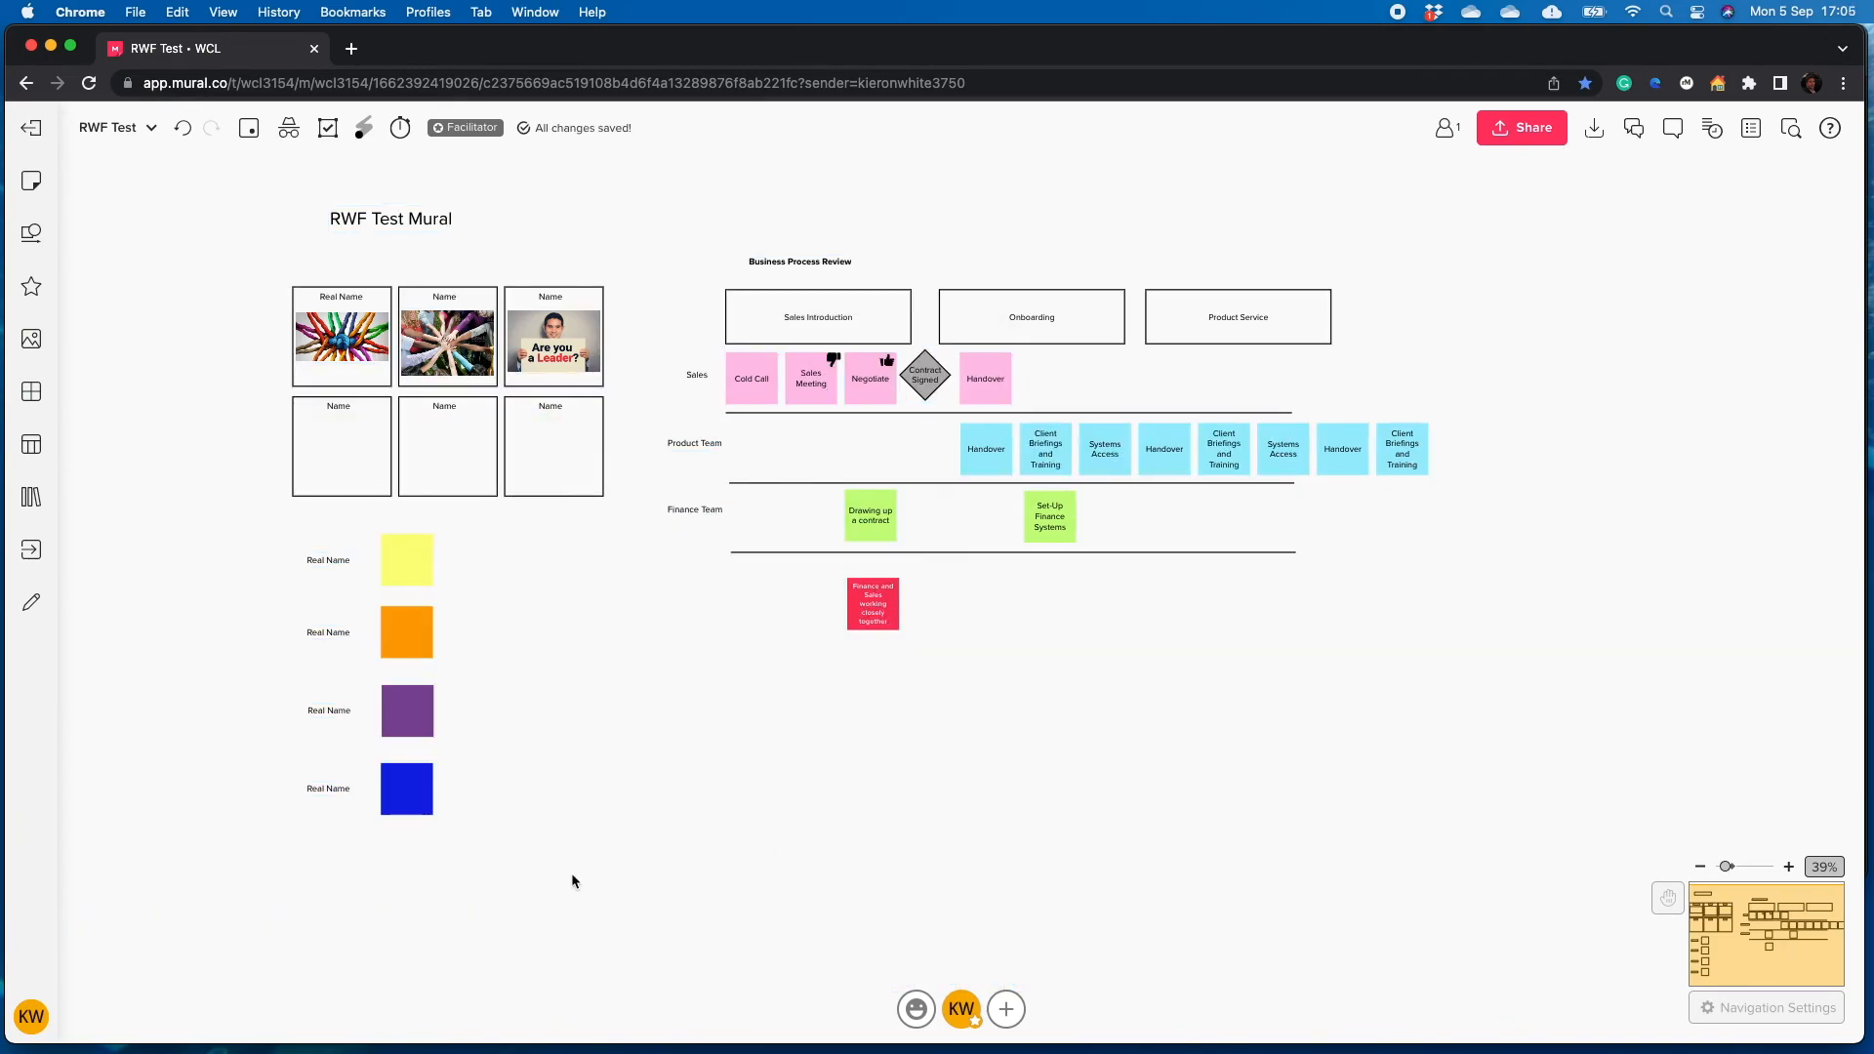
# Check the lock on the participant notes, the Sales Introduction box and the Sales Meeting note
pyautogui.click(401, 569)
pyautogui.moveTo(559, 472)
pyautogui.mouseDown()
pyautogui.moveTo(580, 477)
pyautogui.moveTo(548, 453)
pyautogui.mouseUp()
pyautogui.click(795, 280)
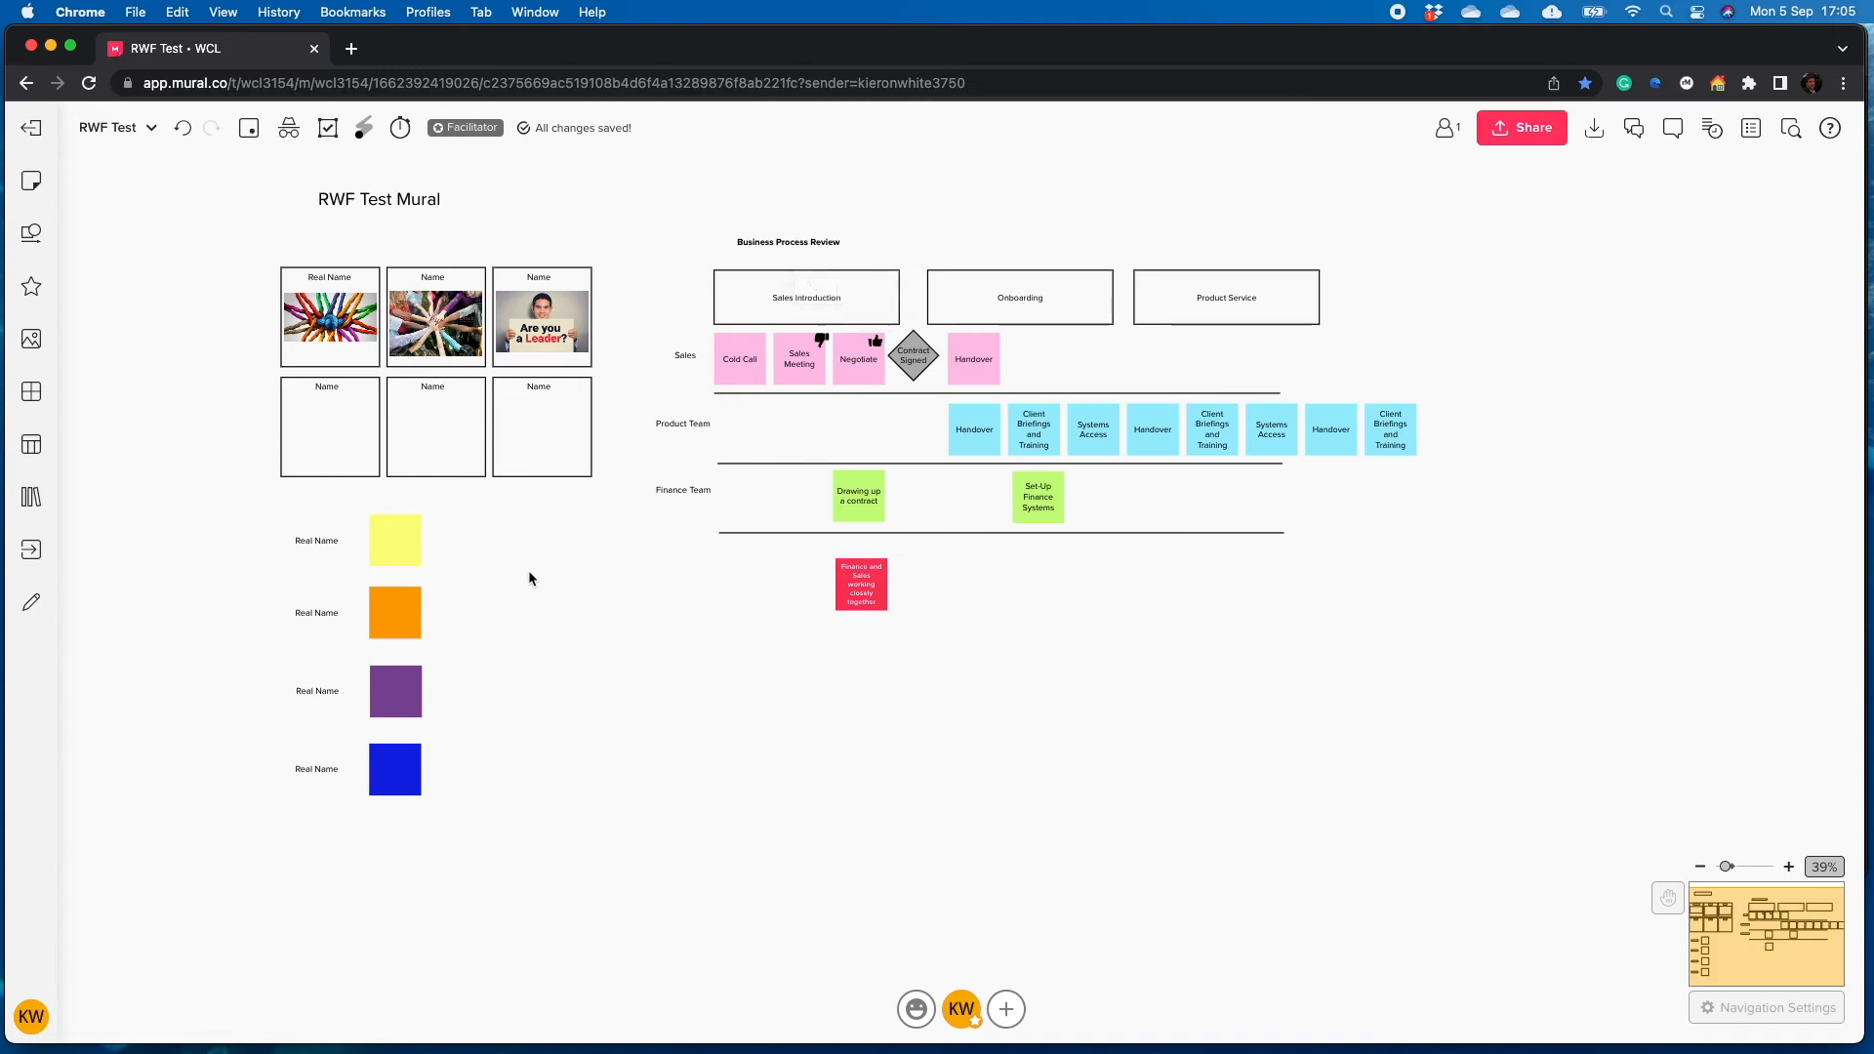
pyautogui.click(388, 543)
pyautogui.click(518, 558)
pyautogui.moveTo(774, 641); pyautogui.dragTo(716, 673)
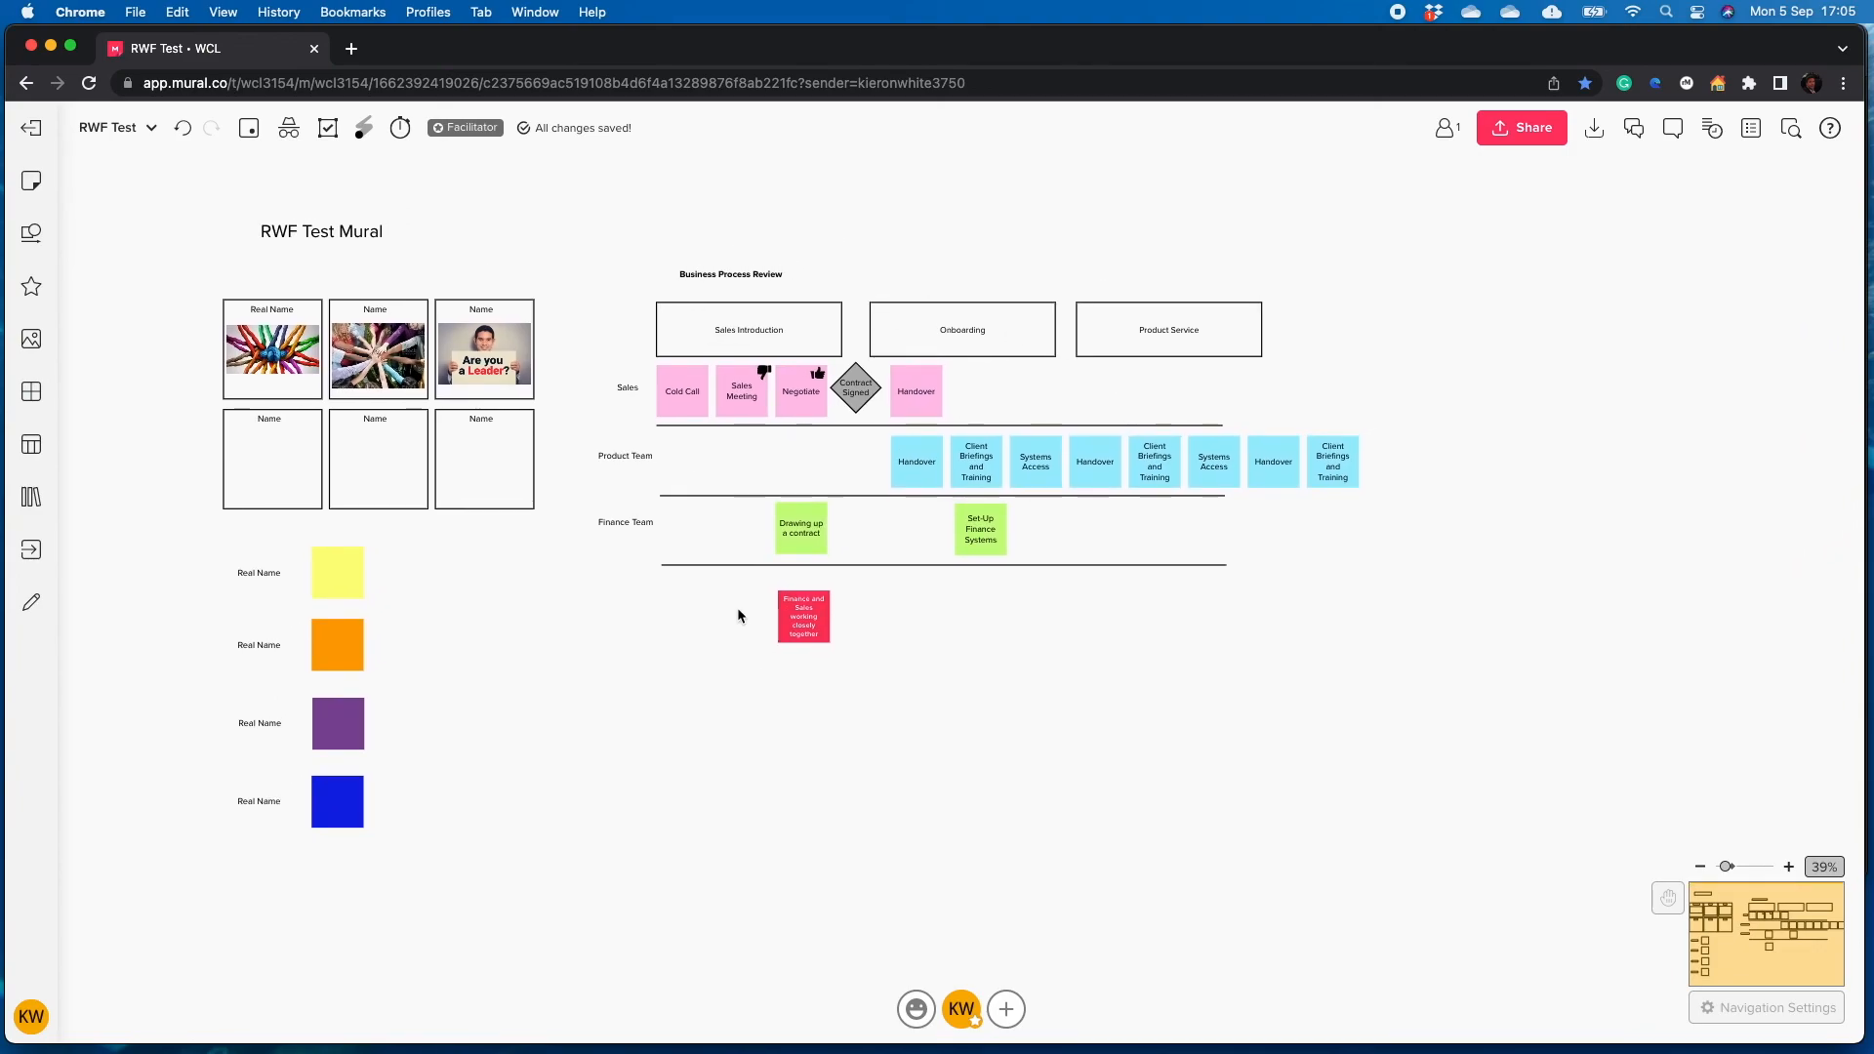
pyautogui.click(751, 334)
pyautogui.click(966, 739)
pyautogui.click(742, 390)
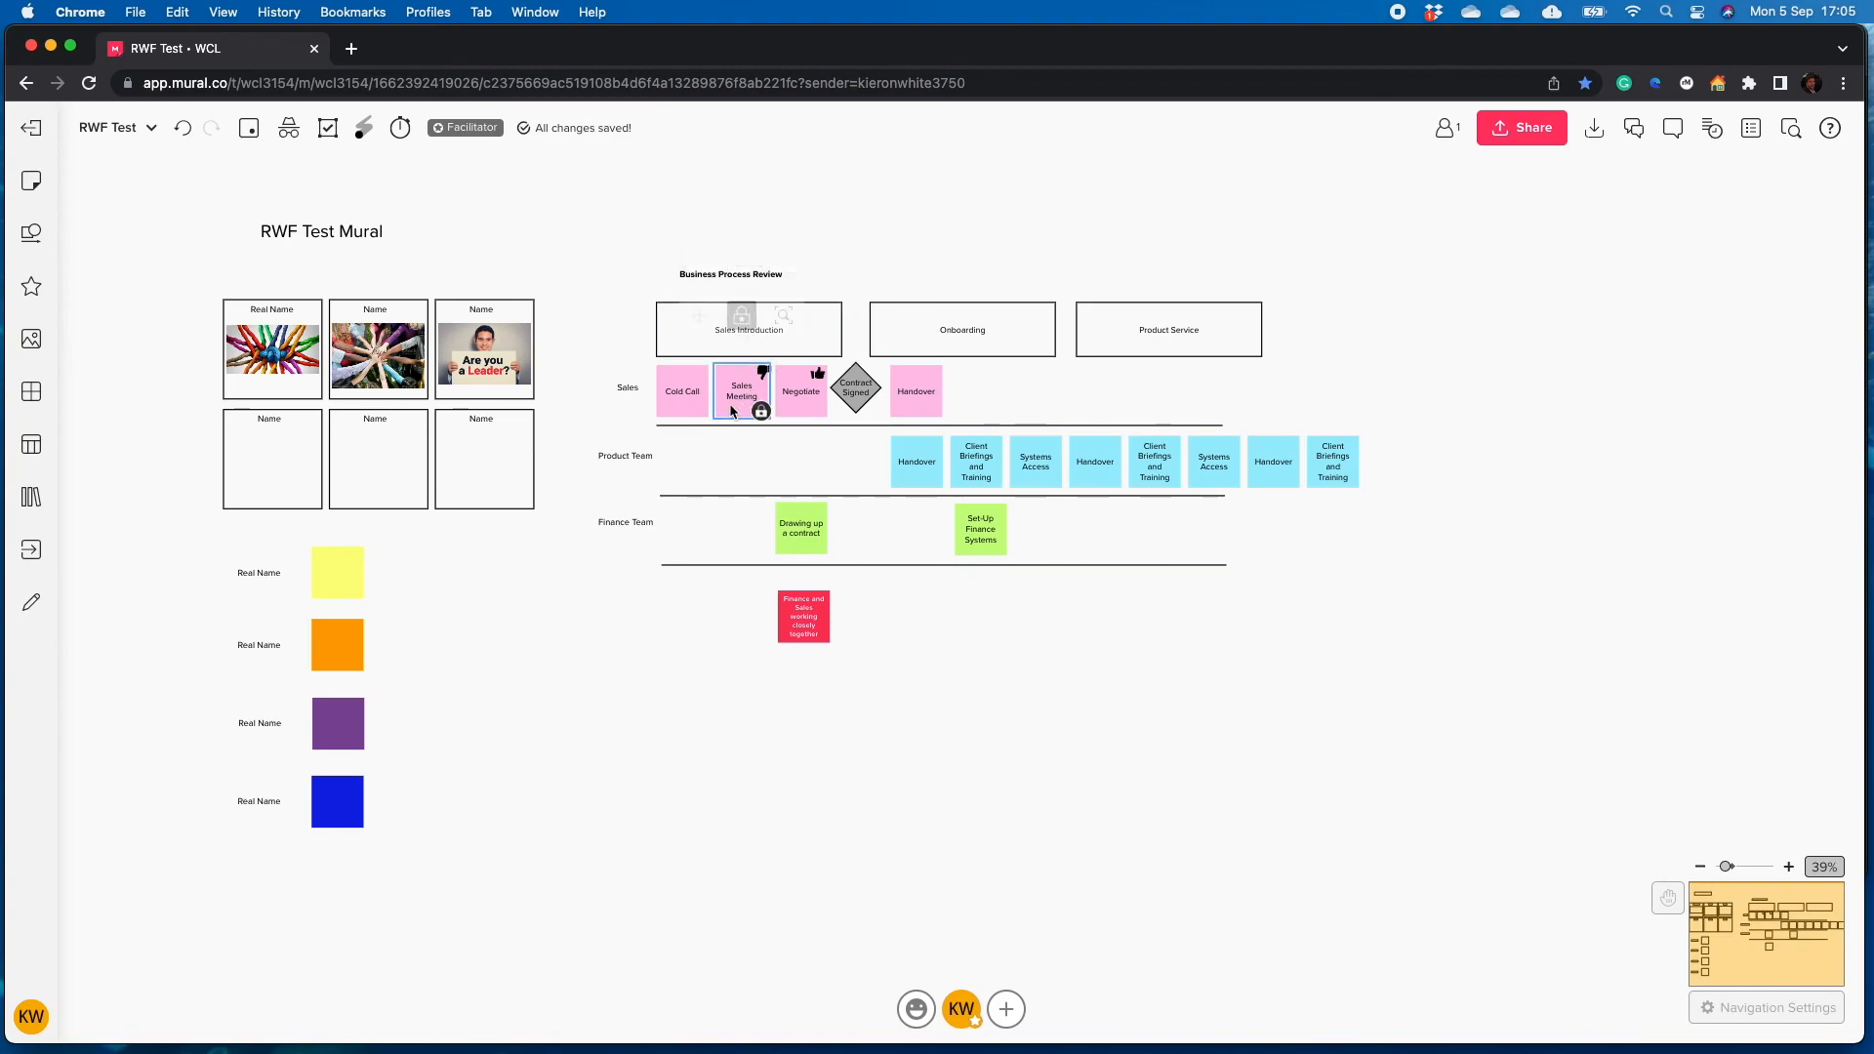
pyautogui.click(548, 820)
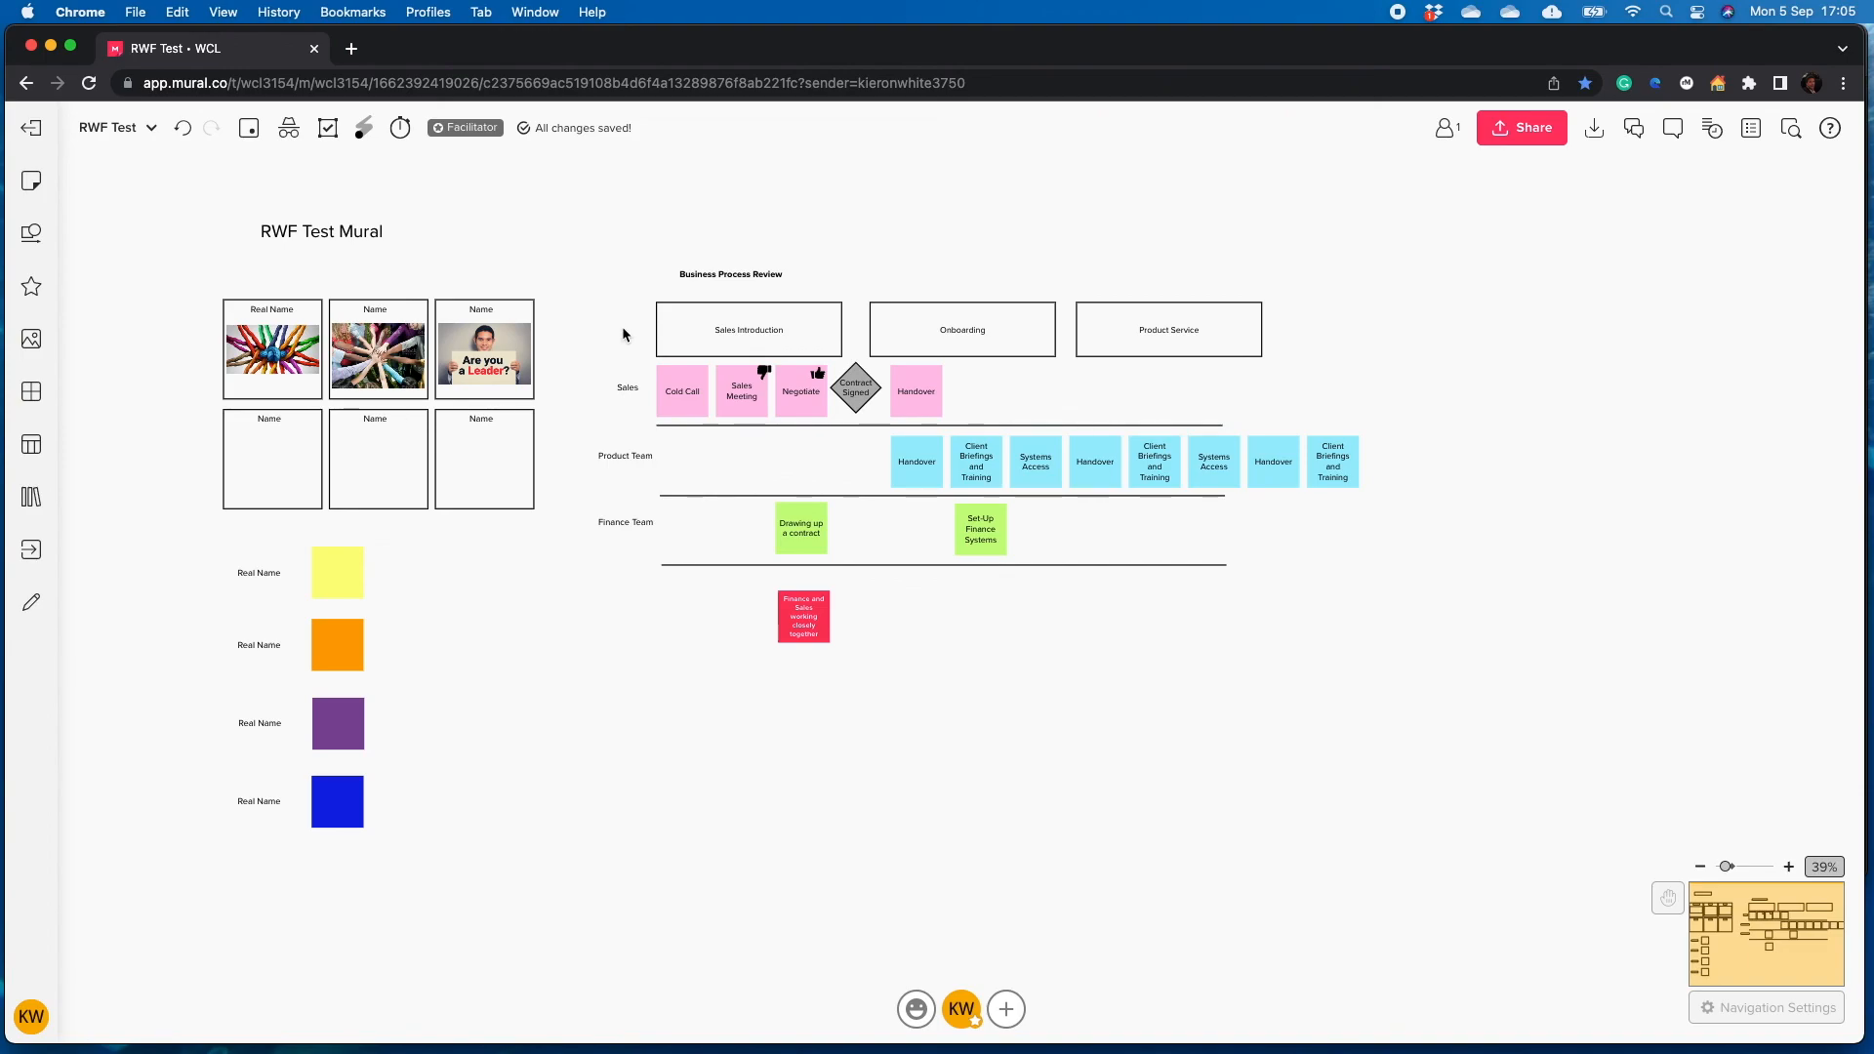
pyautogui.scroll(-5, 621, 328)
pyautogui.moveTo(1140, 741); pyautogui.dragTo(935, 730)
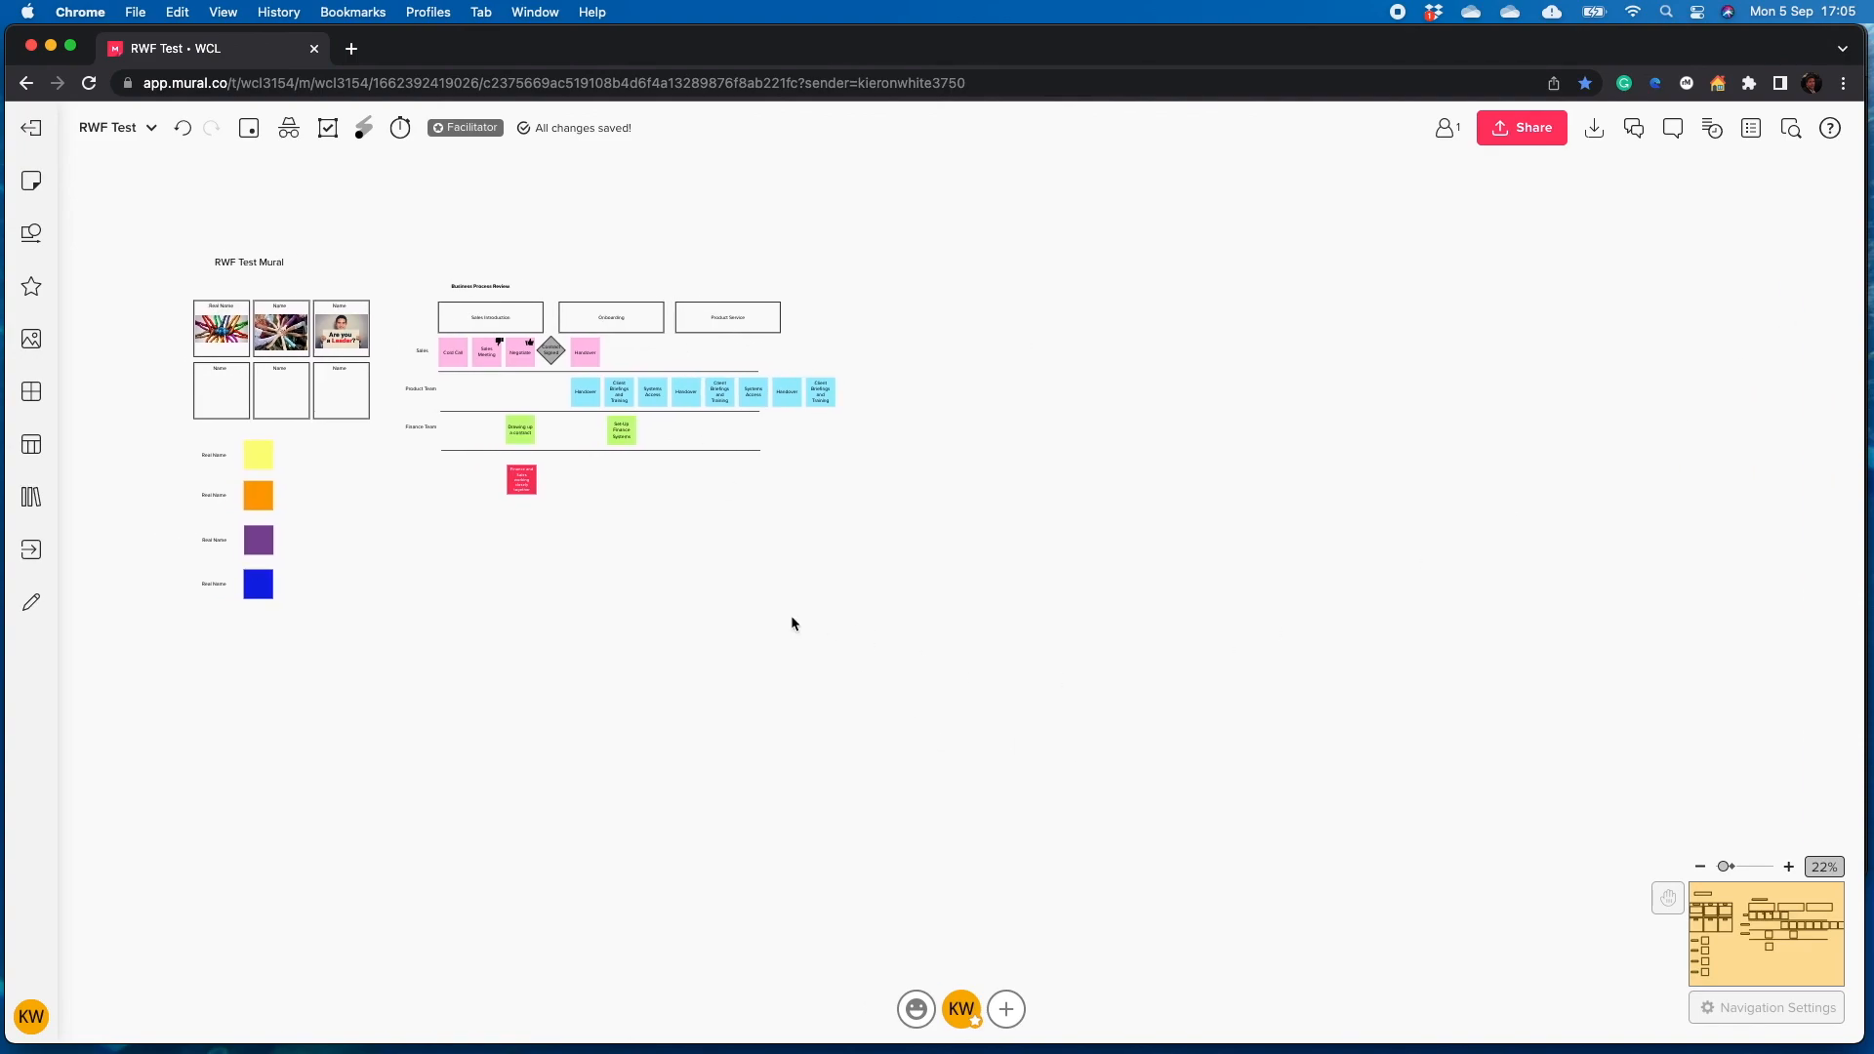